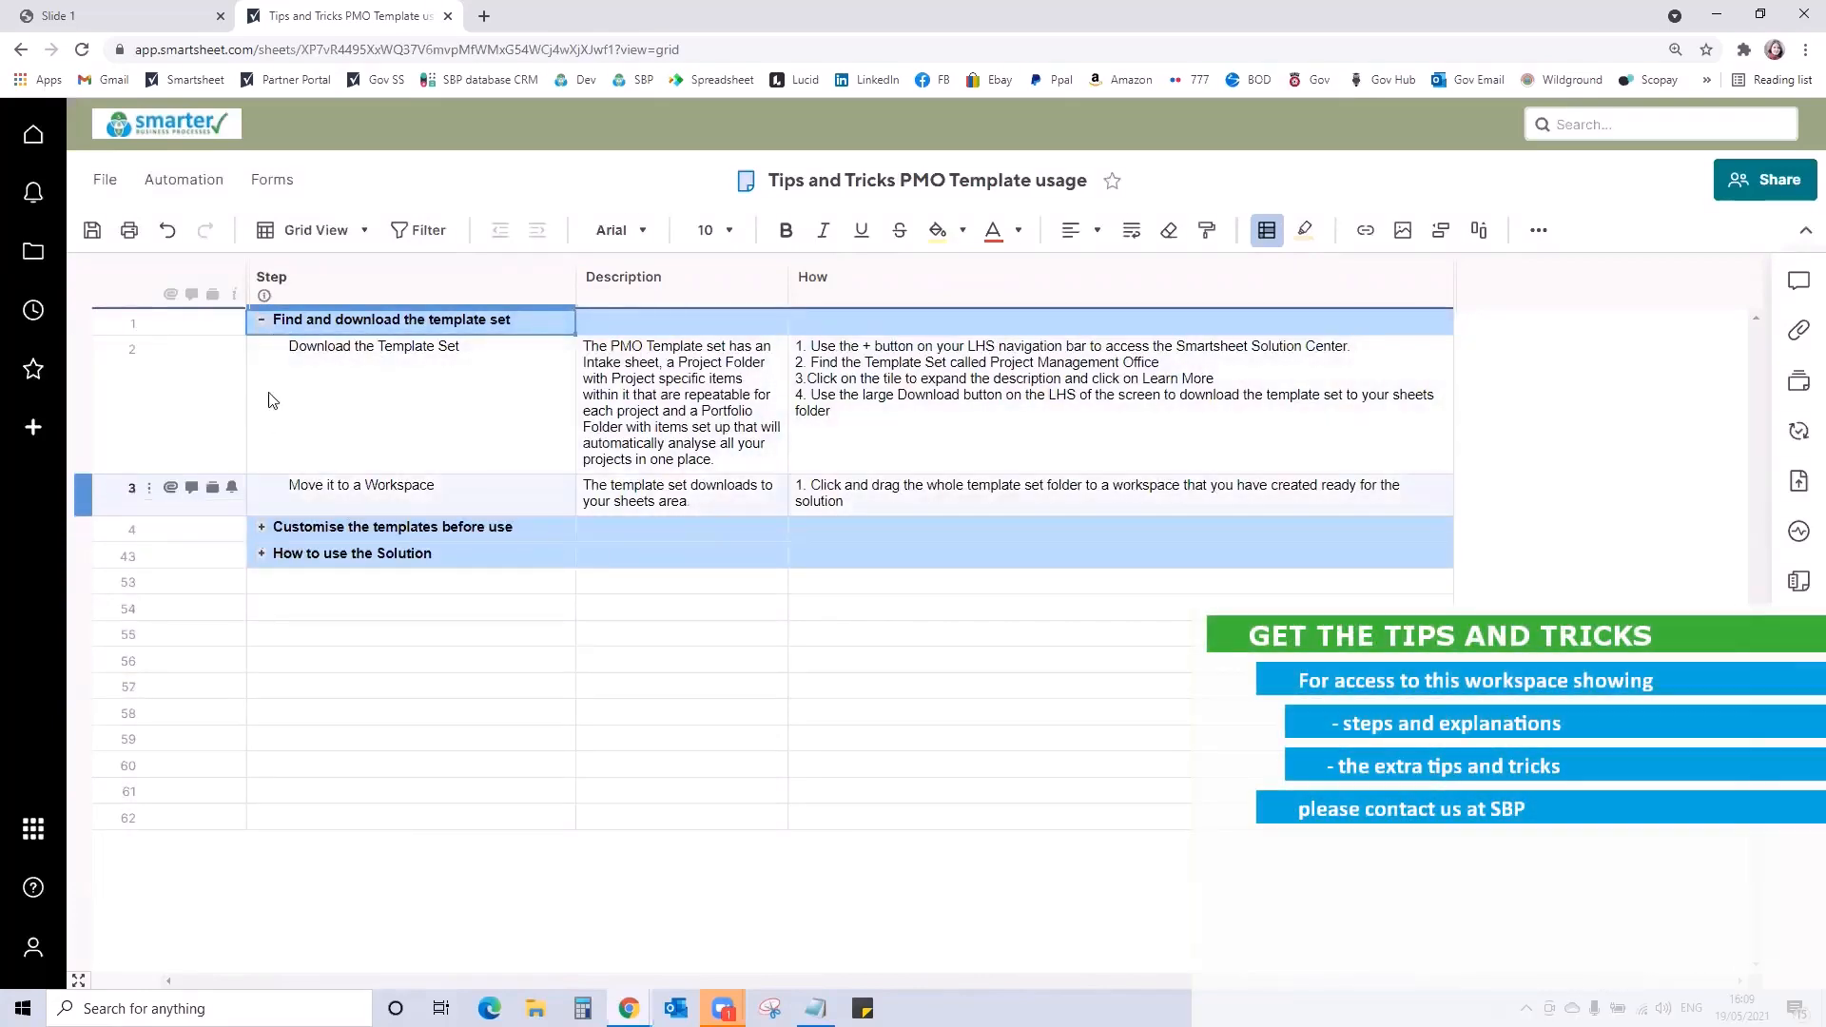
# Review the guidance on editing and adding intake sheet columns under Customise the templates before use, then collapse that section
pyautogui.click(262, 319)
pyautogui.click(262, 346)
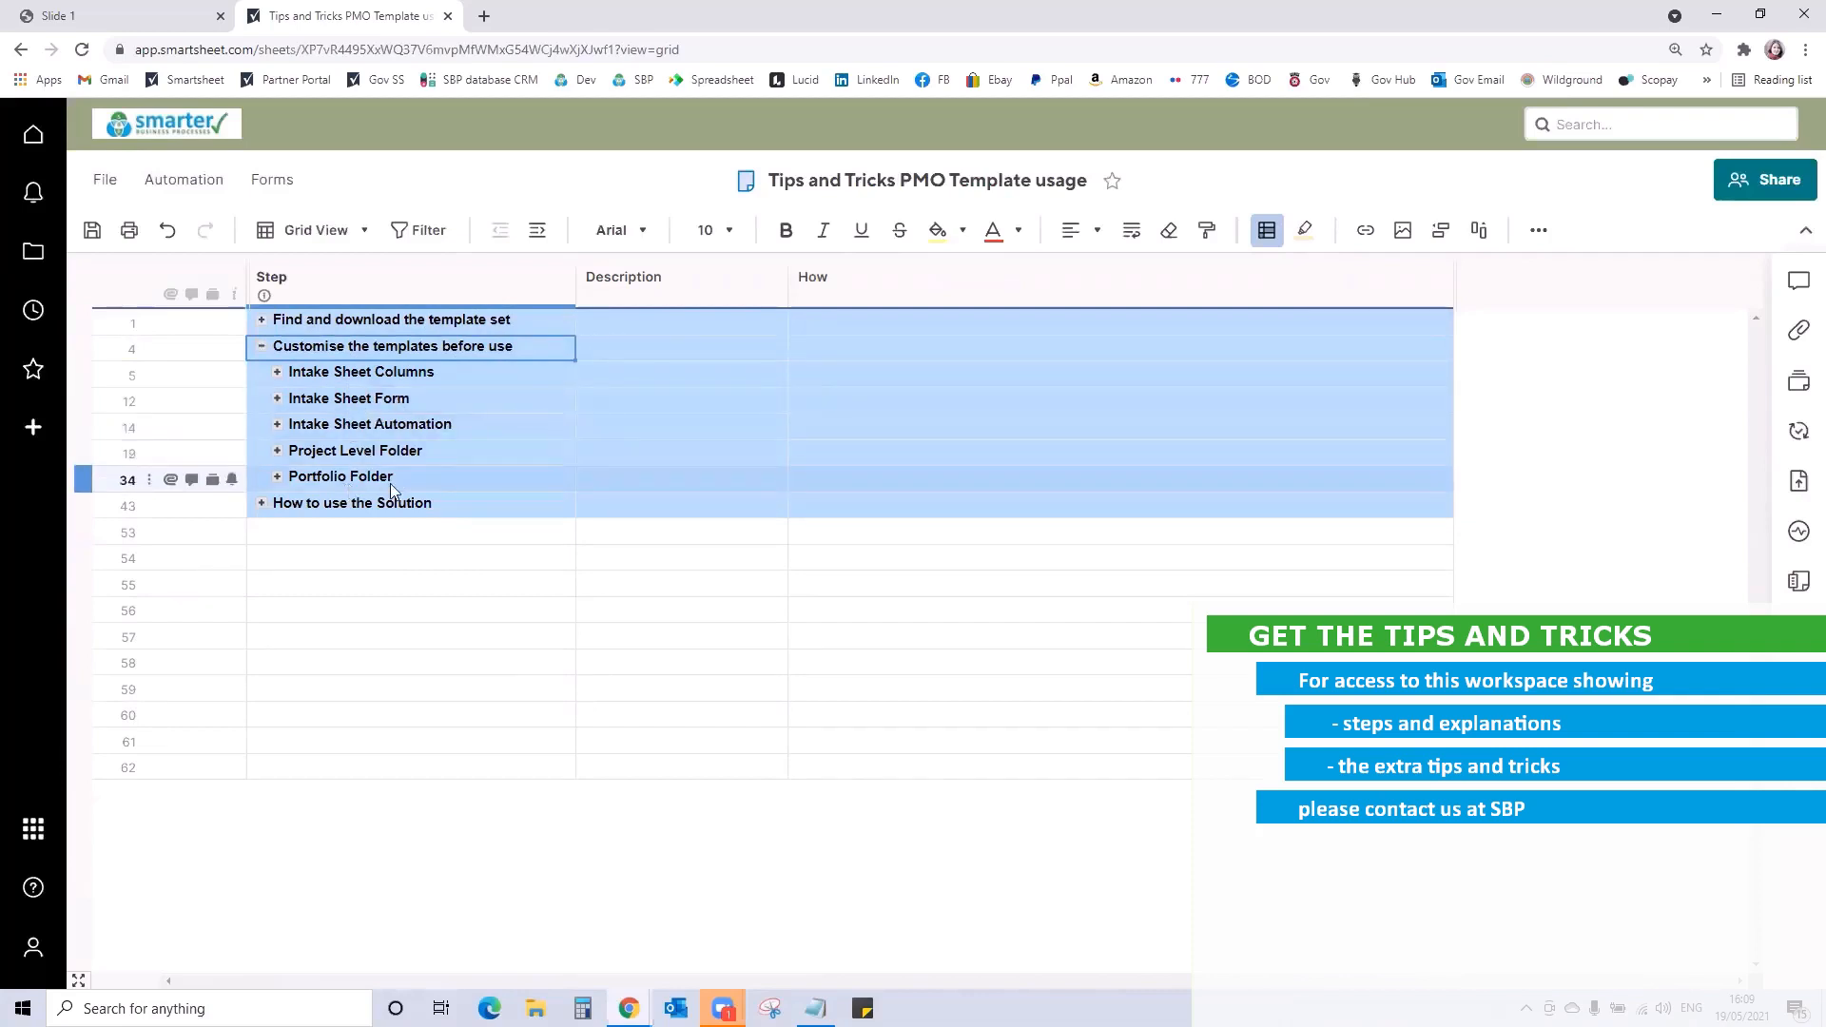
pyautogui.click(277, 372)
pyautogui.click(293, 399)
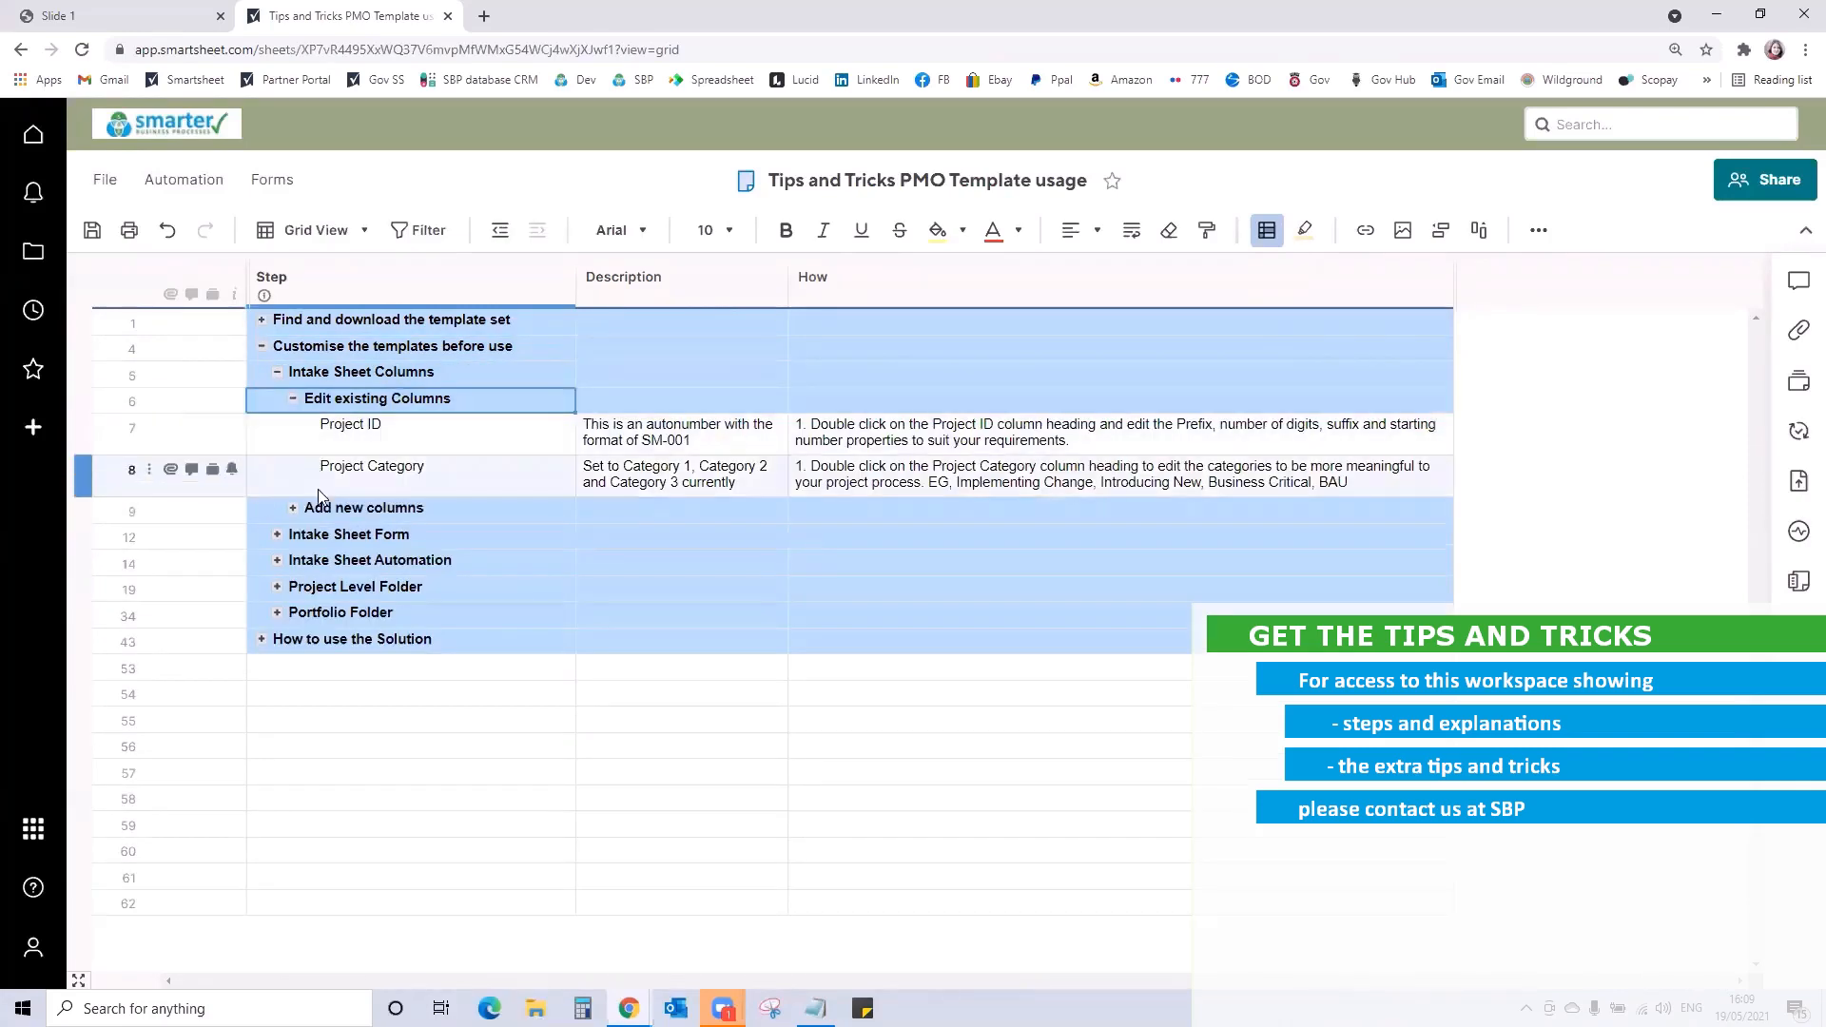
pyautogui.click(294, 509)
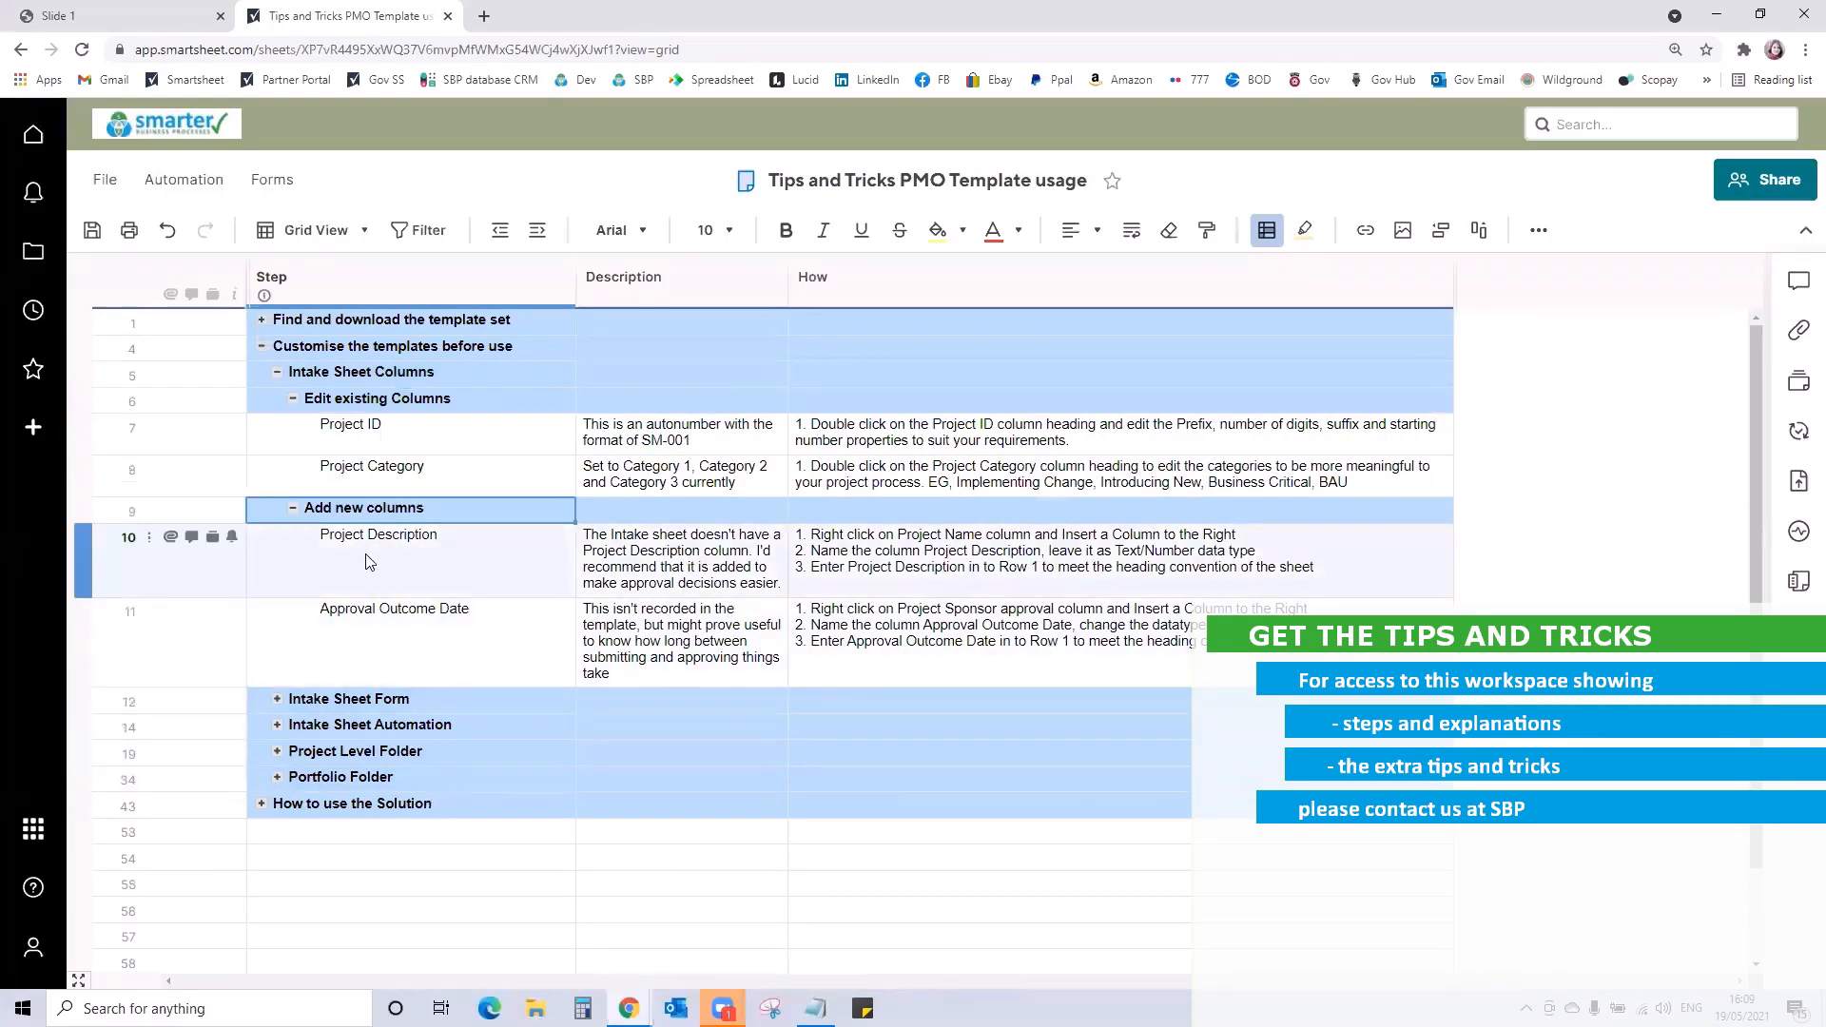
pyautogui.click(262, 348)
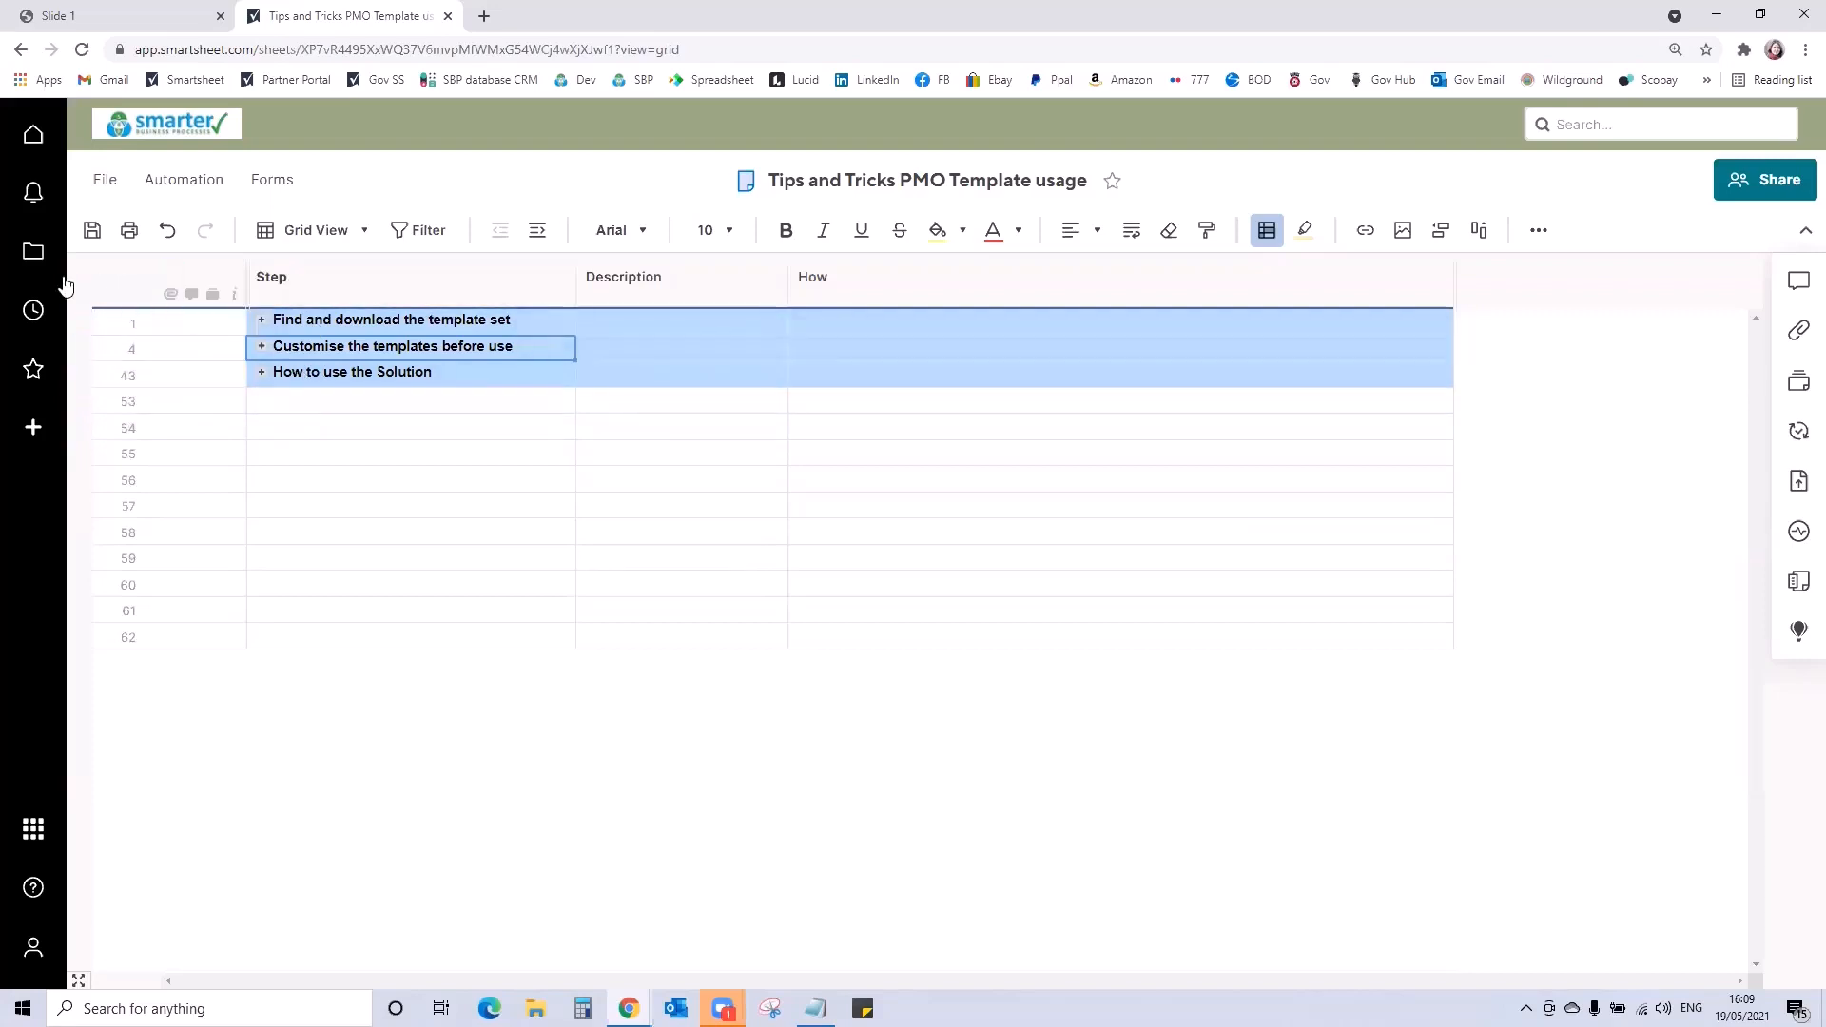
# Leave the tips sheet with its changes saved and open the Solution Center
pyautogui.click(34, 255)
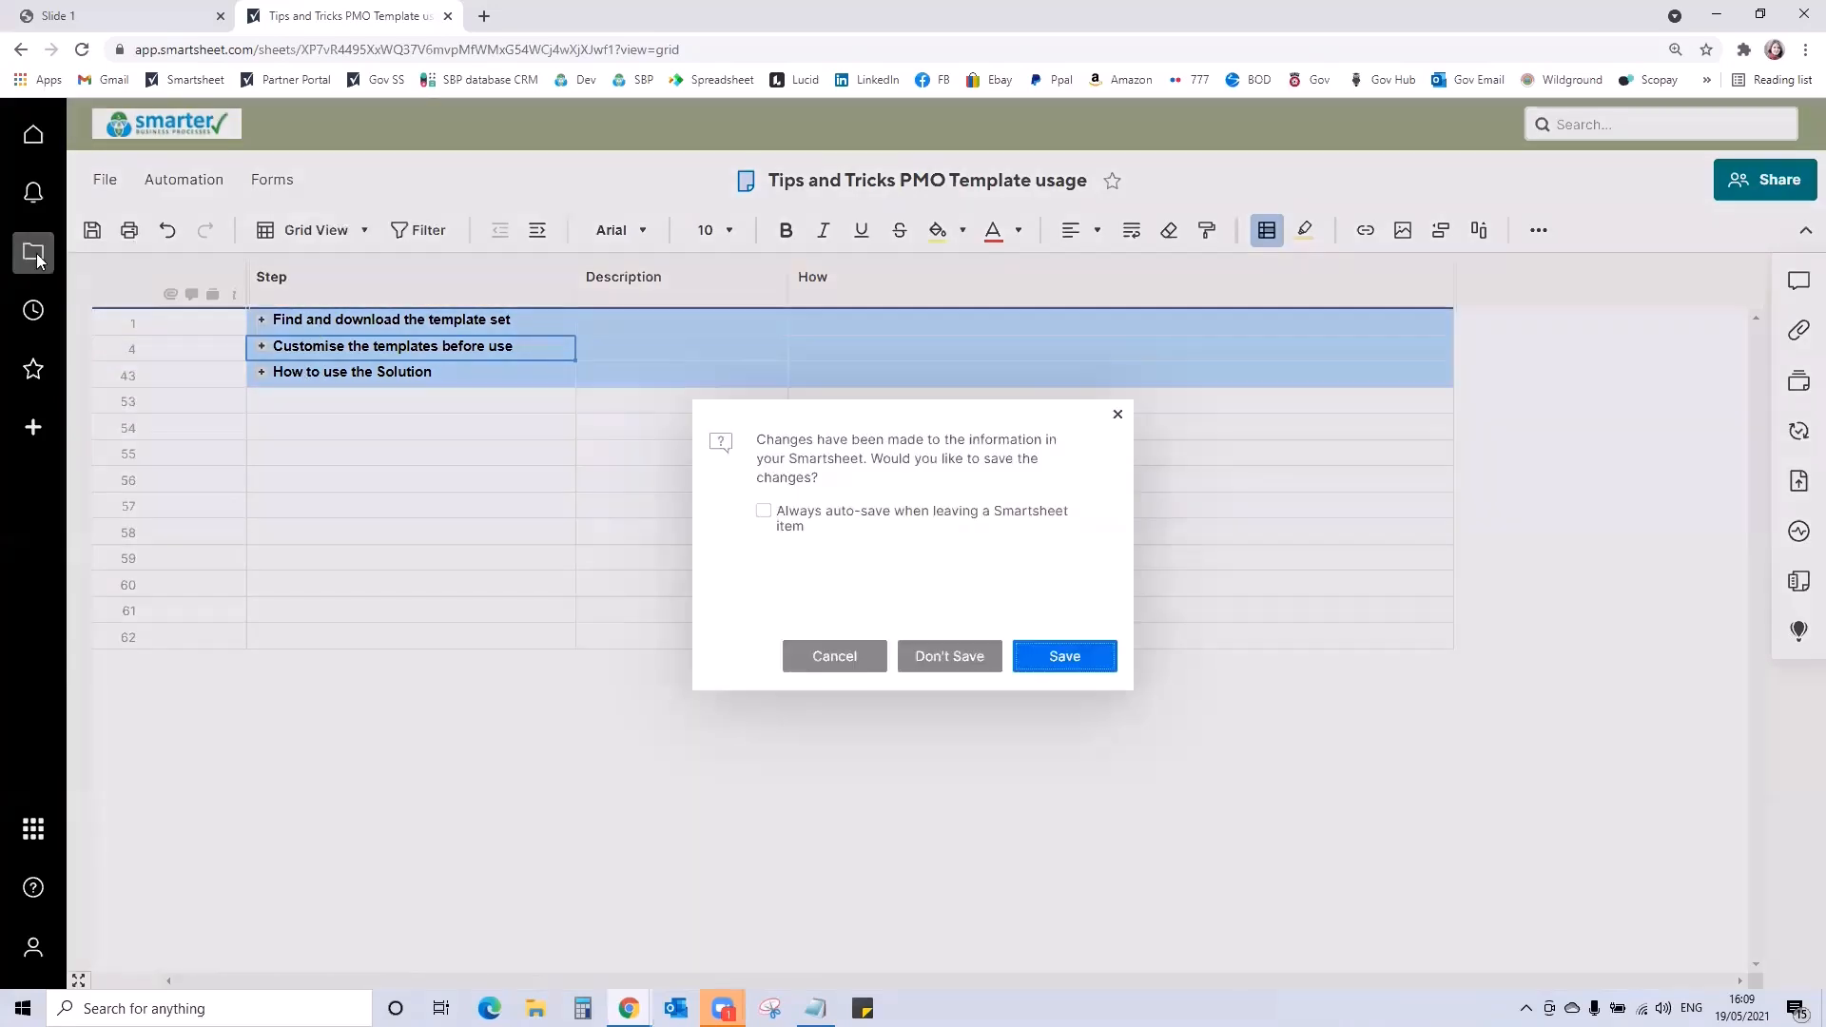
pyautogui.click(1064, 656)
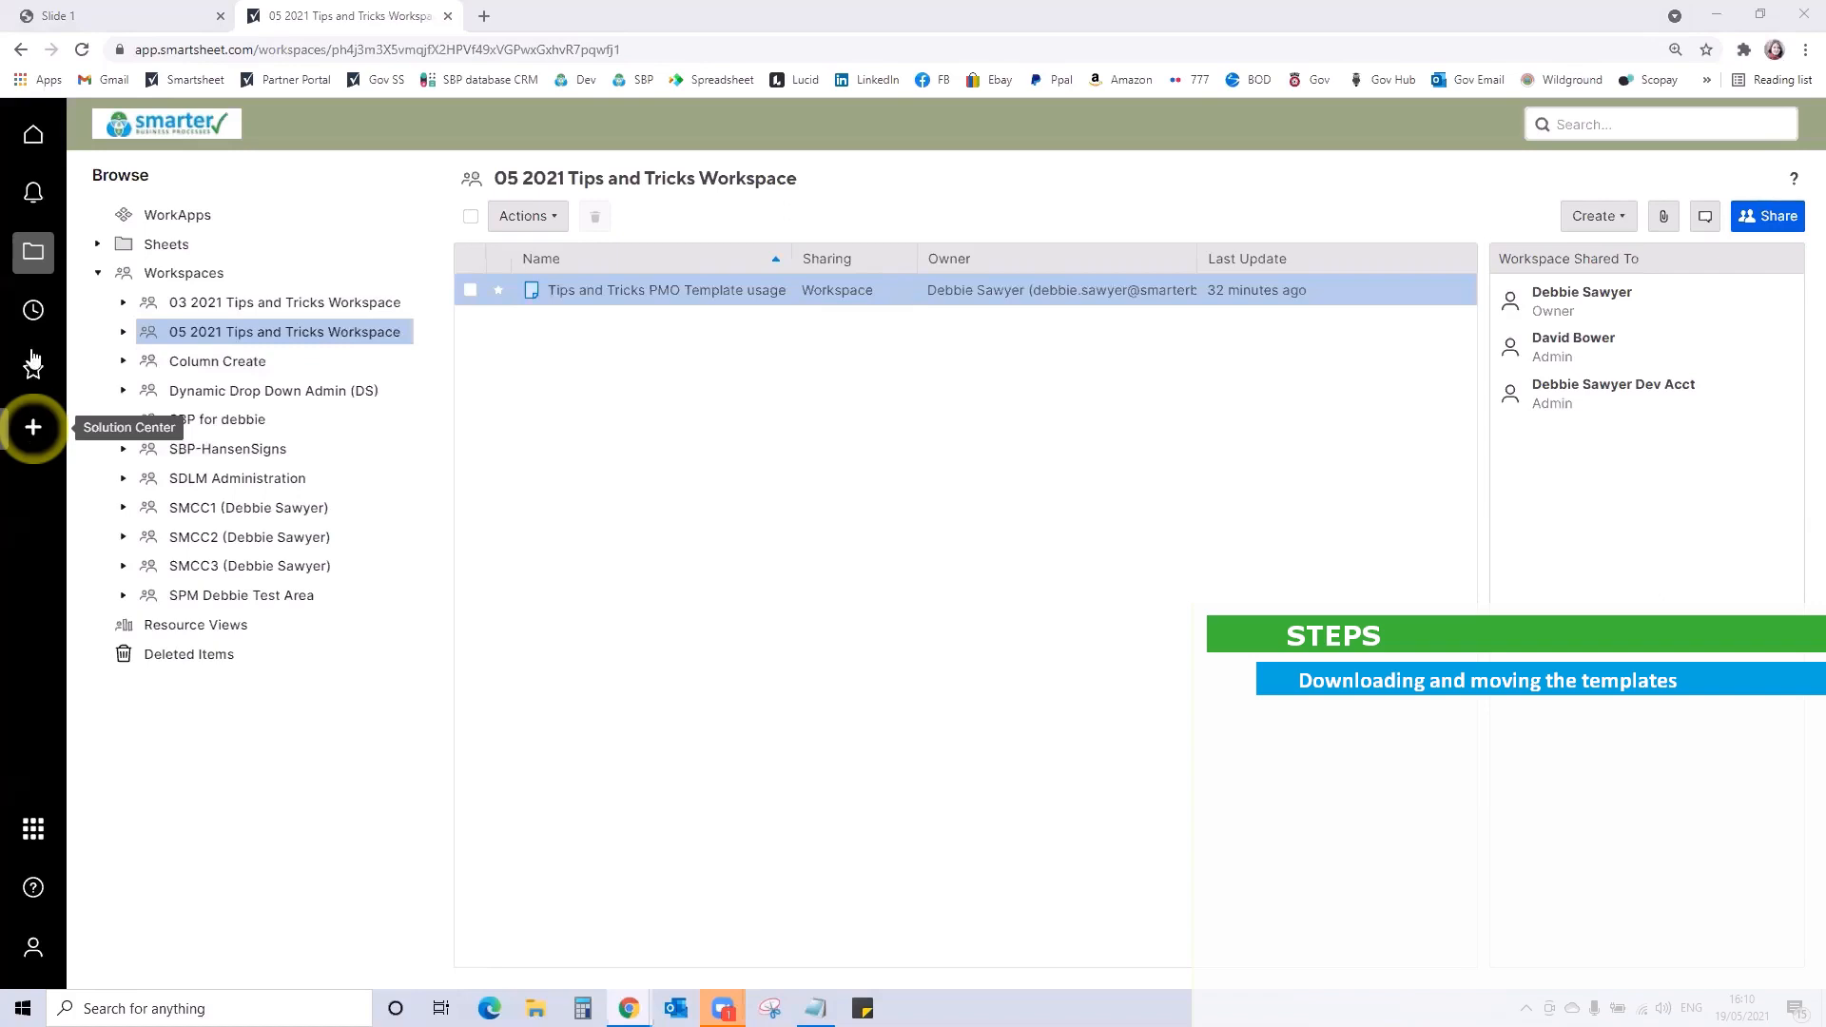
pyautogui.click(34, 437)
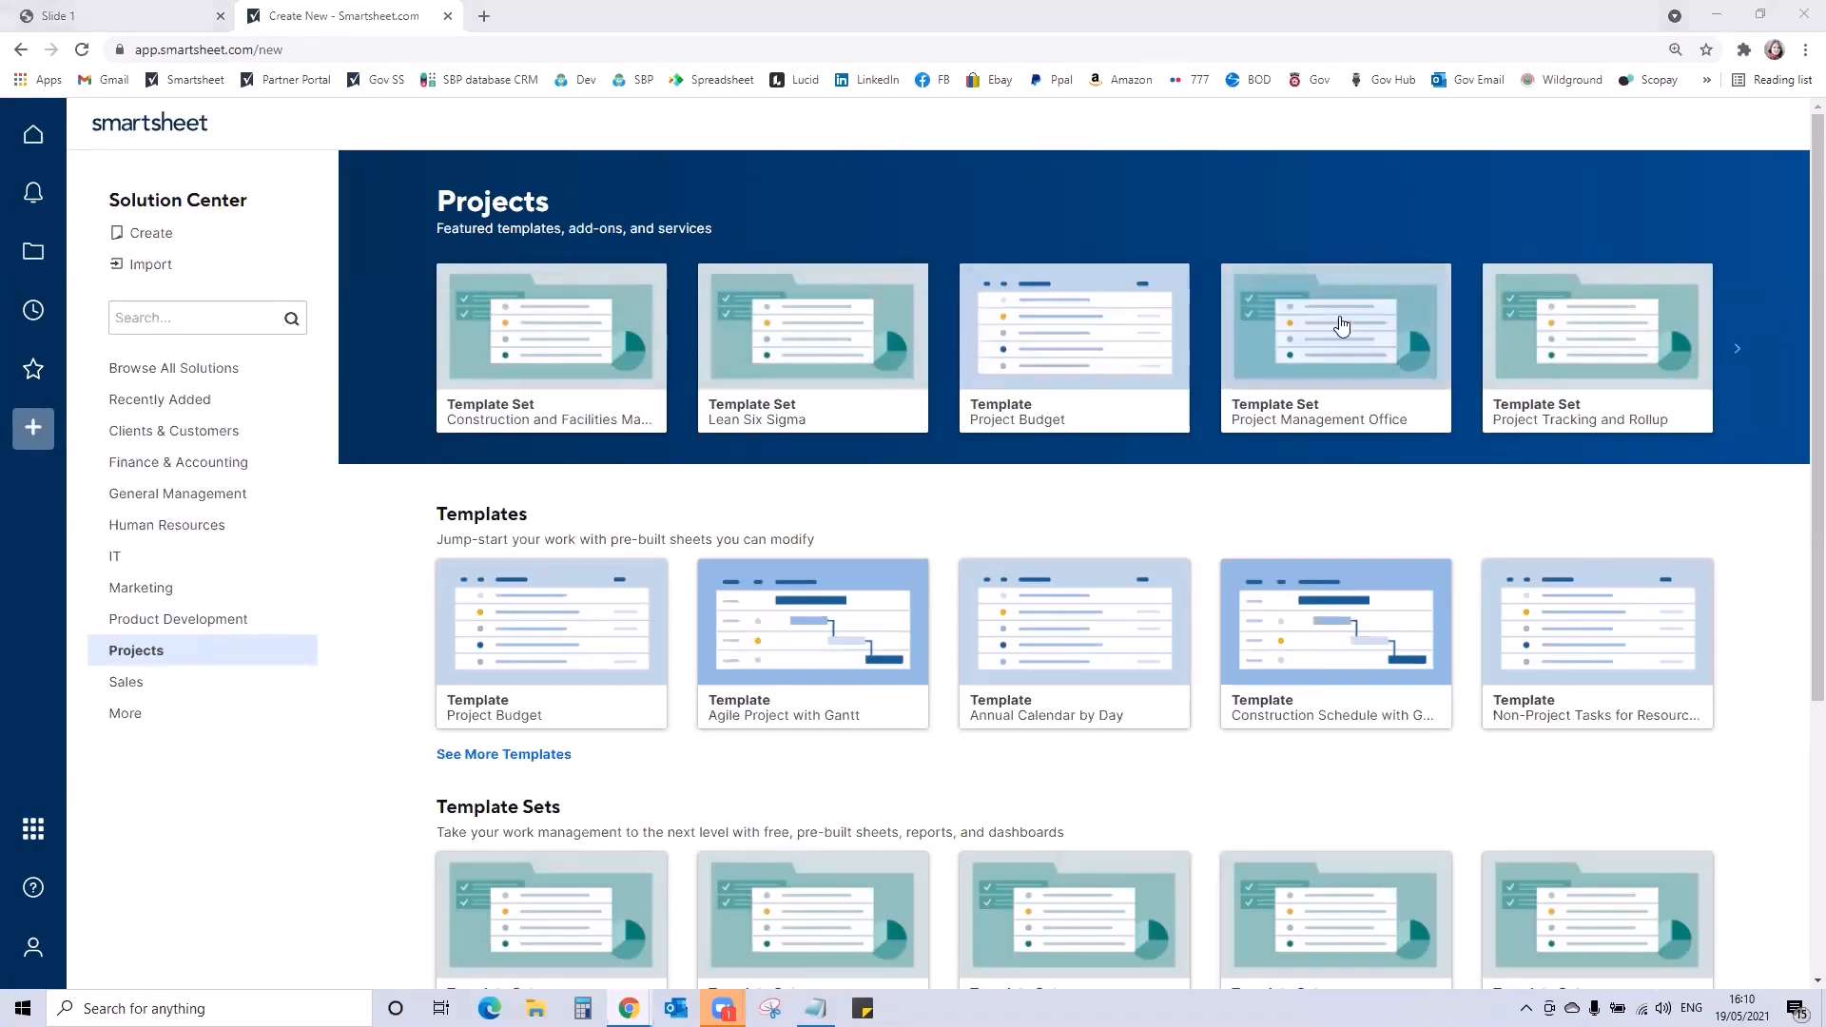
# Download the Project Management Office template set from its setup dashboard in the Projects solutions
pyautogui.click(1351, 345)
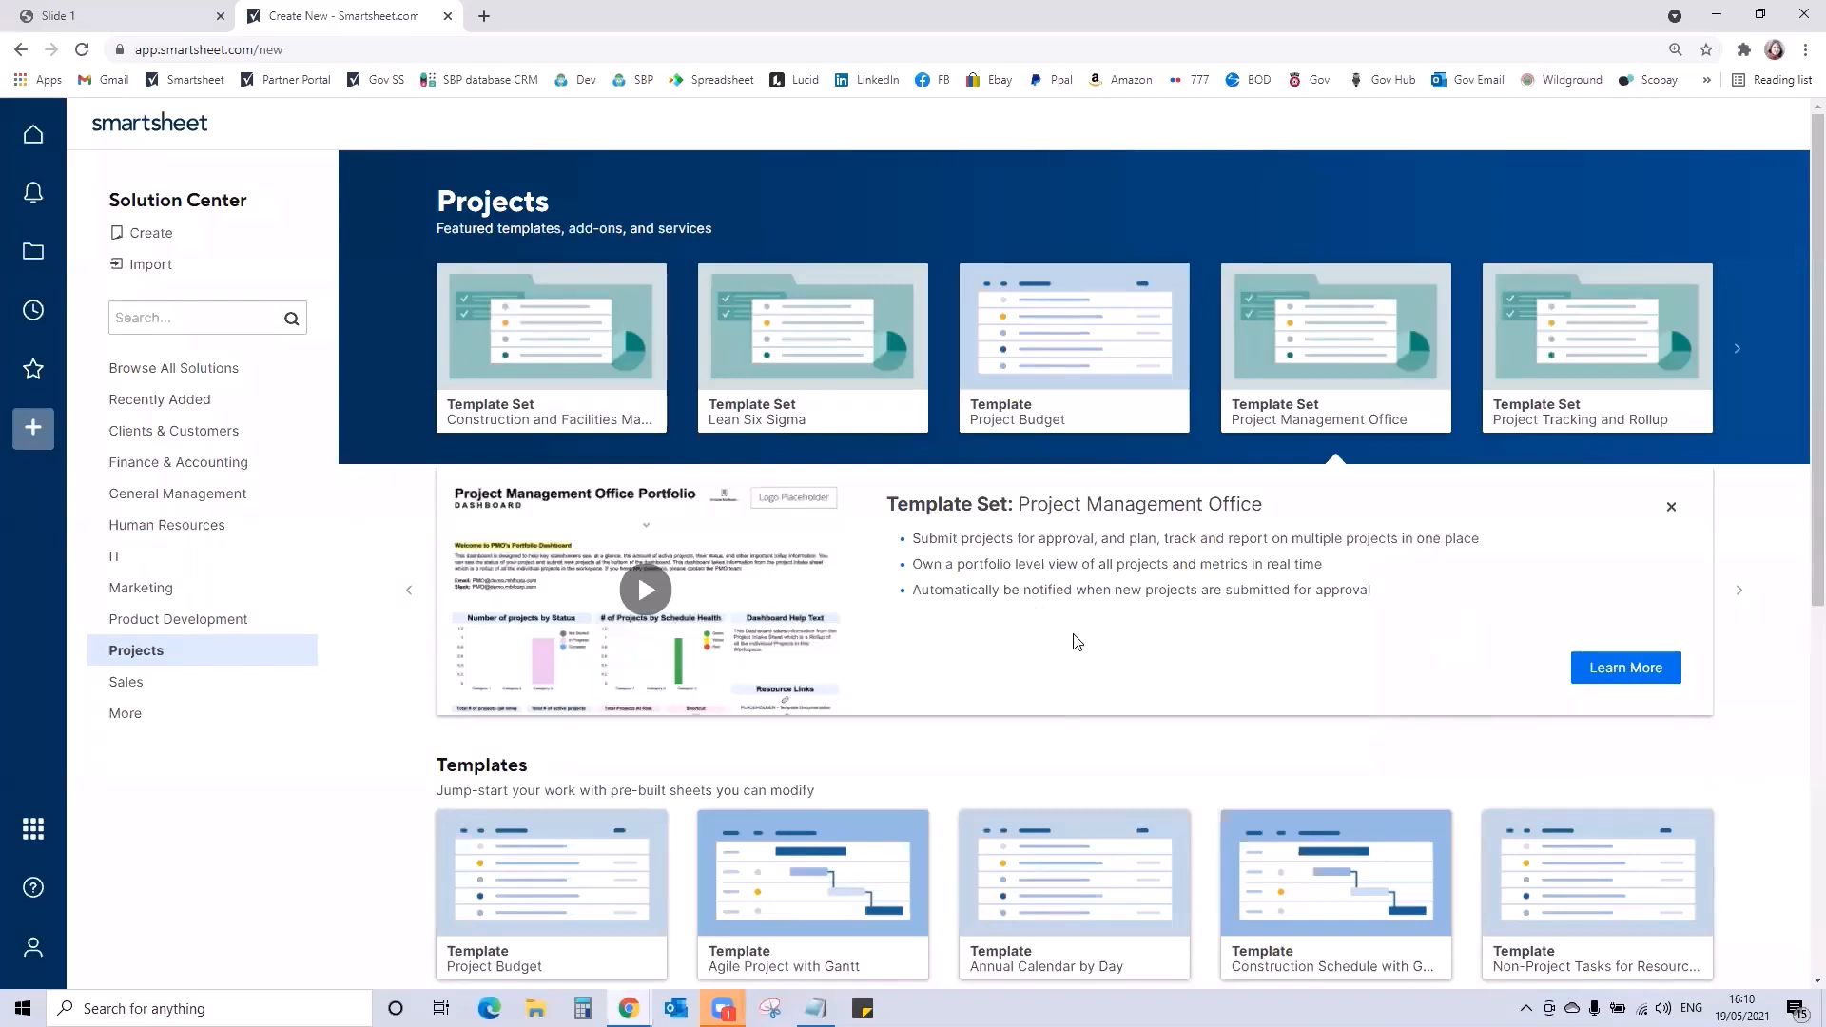
pyautogui.click(1627, 669)
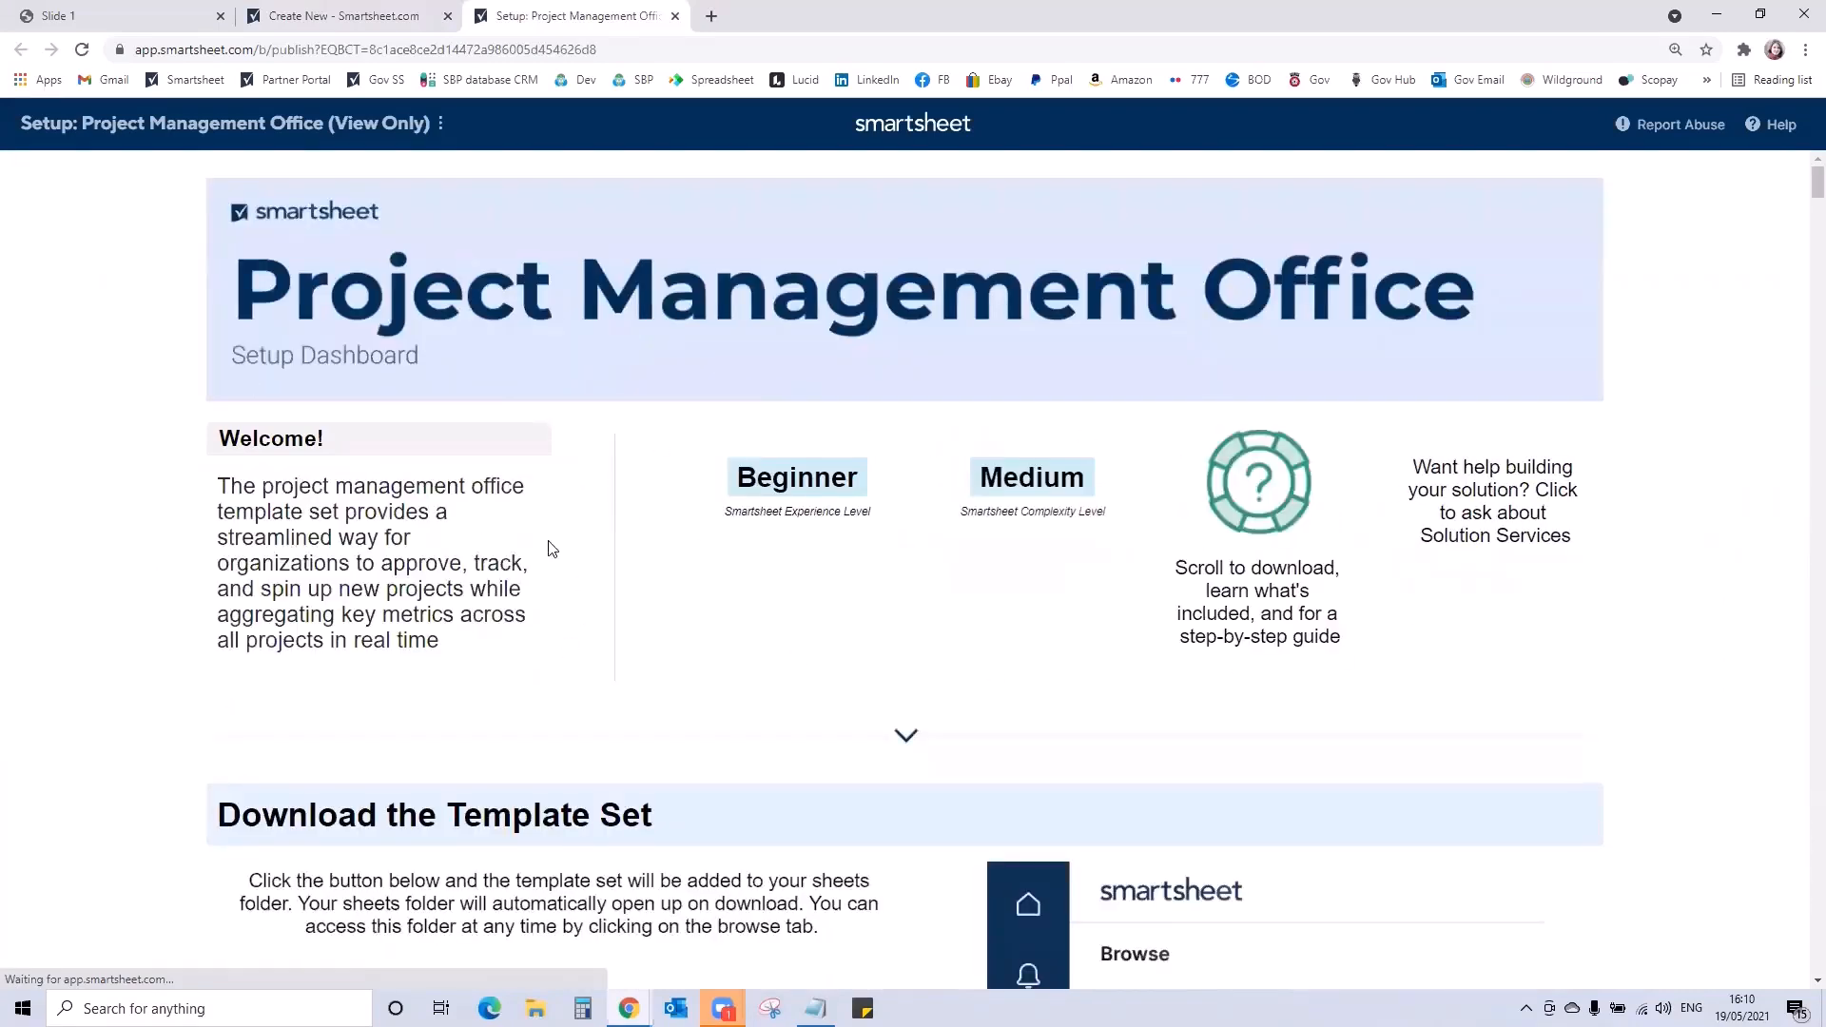
pyautogui.scroll(-1, 730, 570)
pyautogui.scroll(-3, 728, 569)
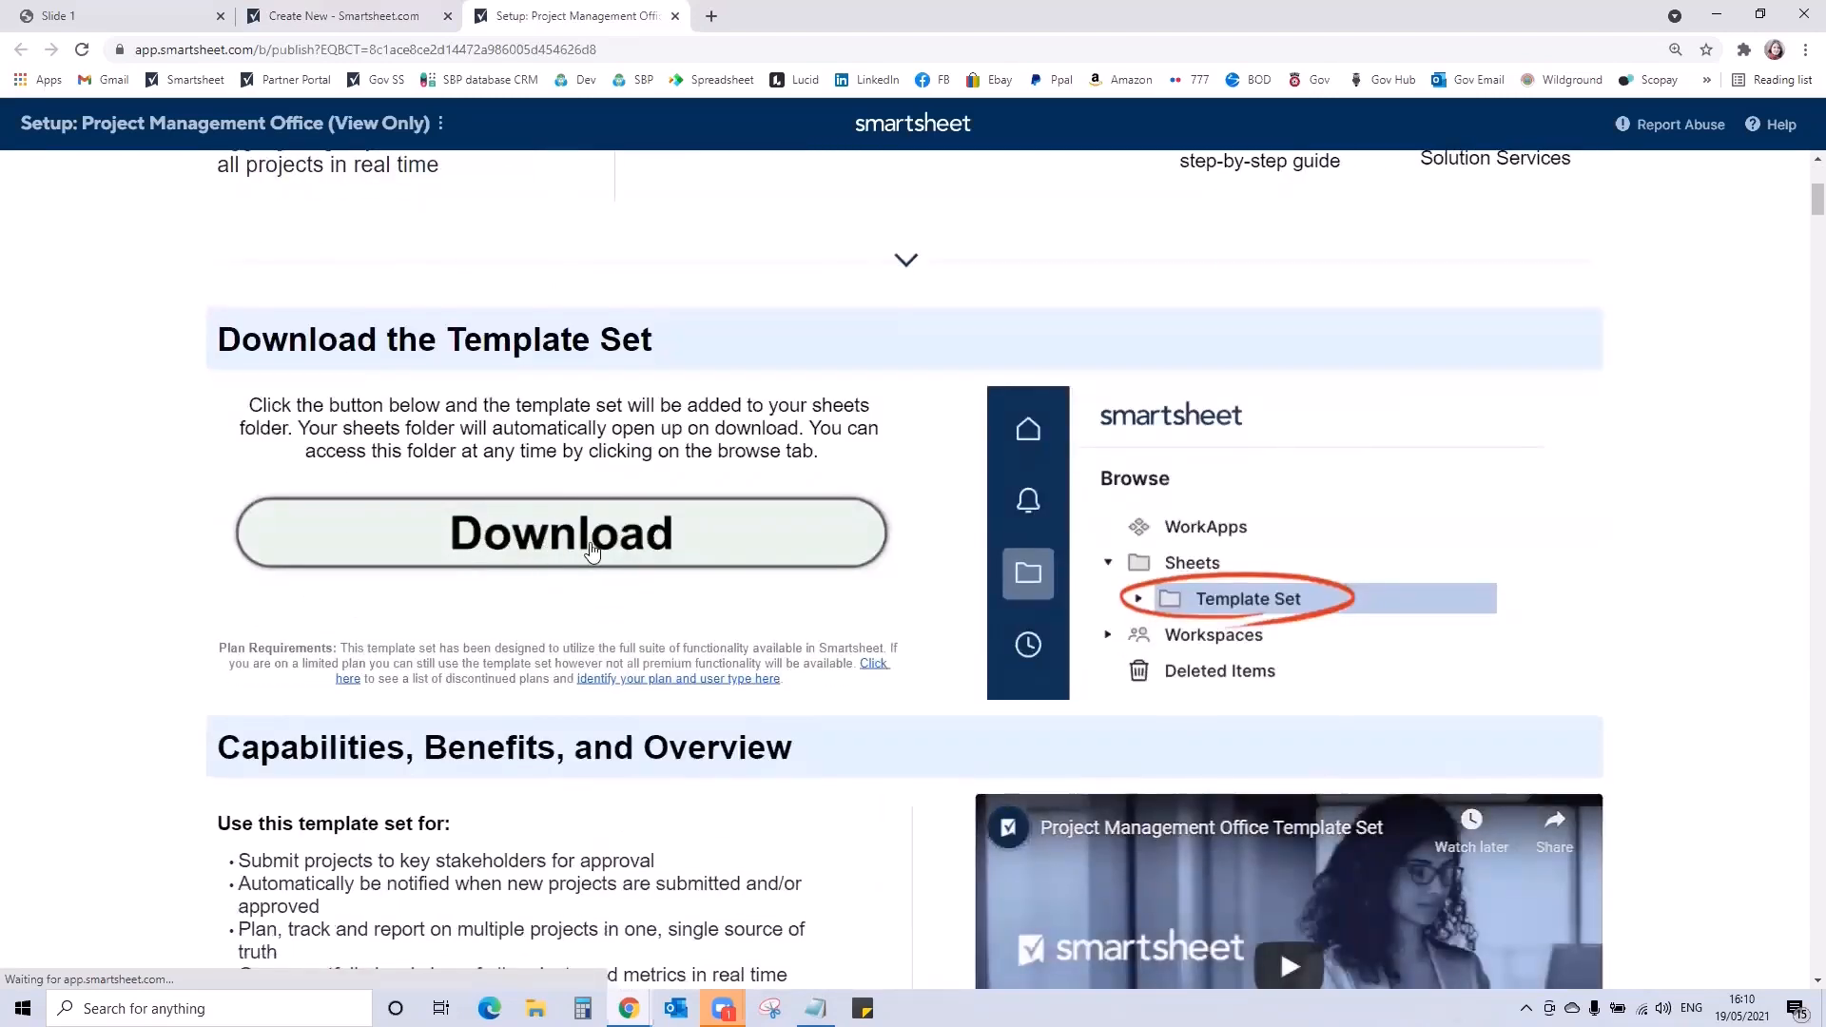
pyautogui.click(591, 552)
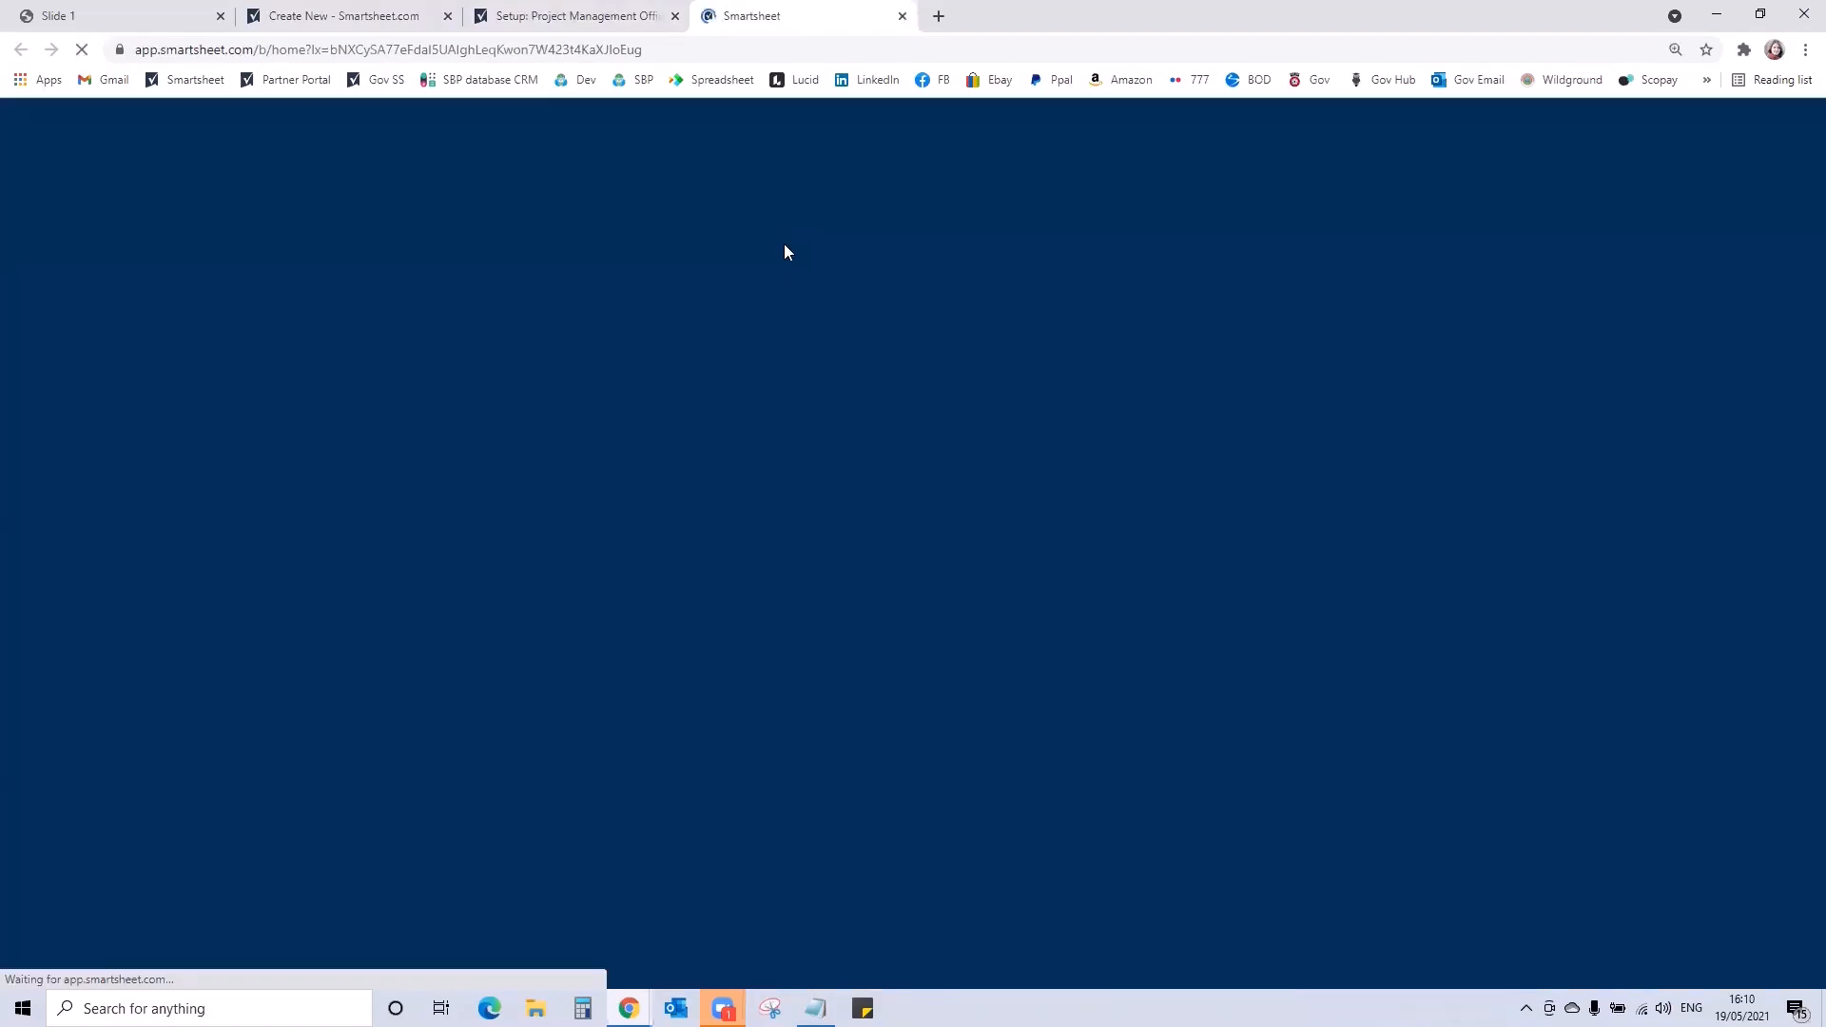
# Examine the How Does It Work diagram on the Project Management Office setup dashboard
pyautogui.click(567, 16)
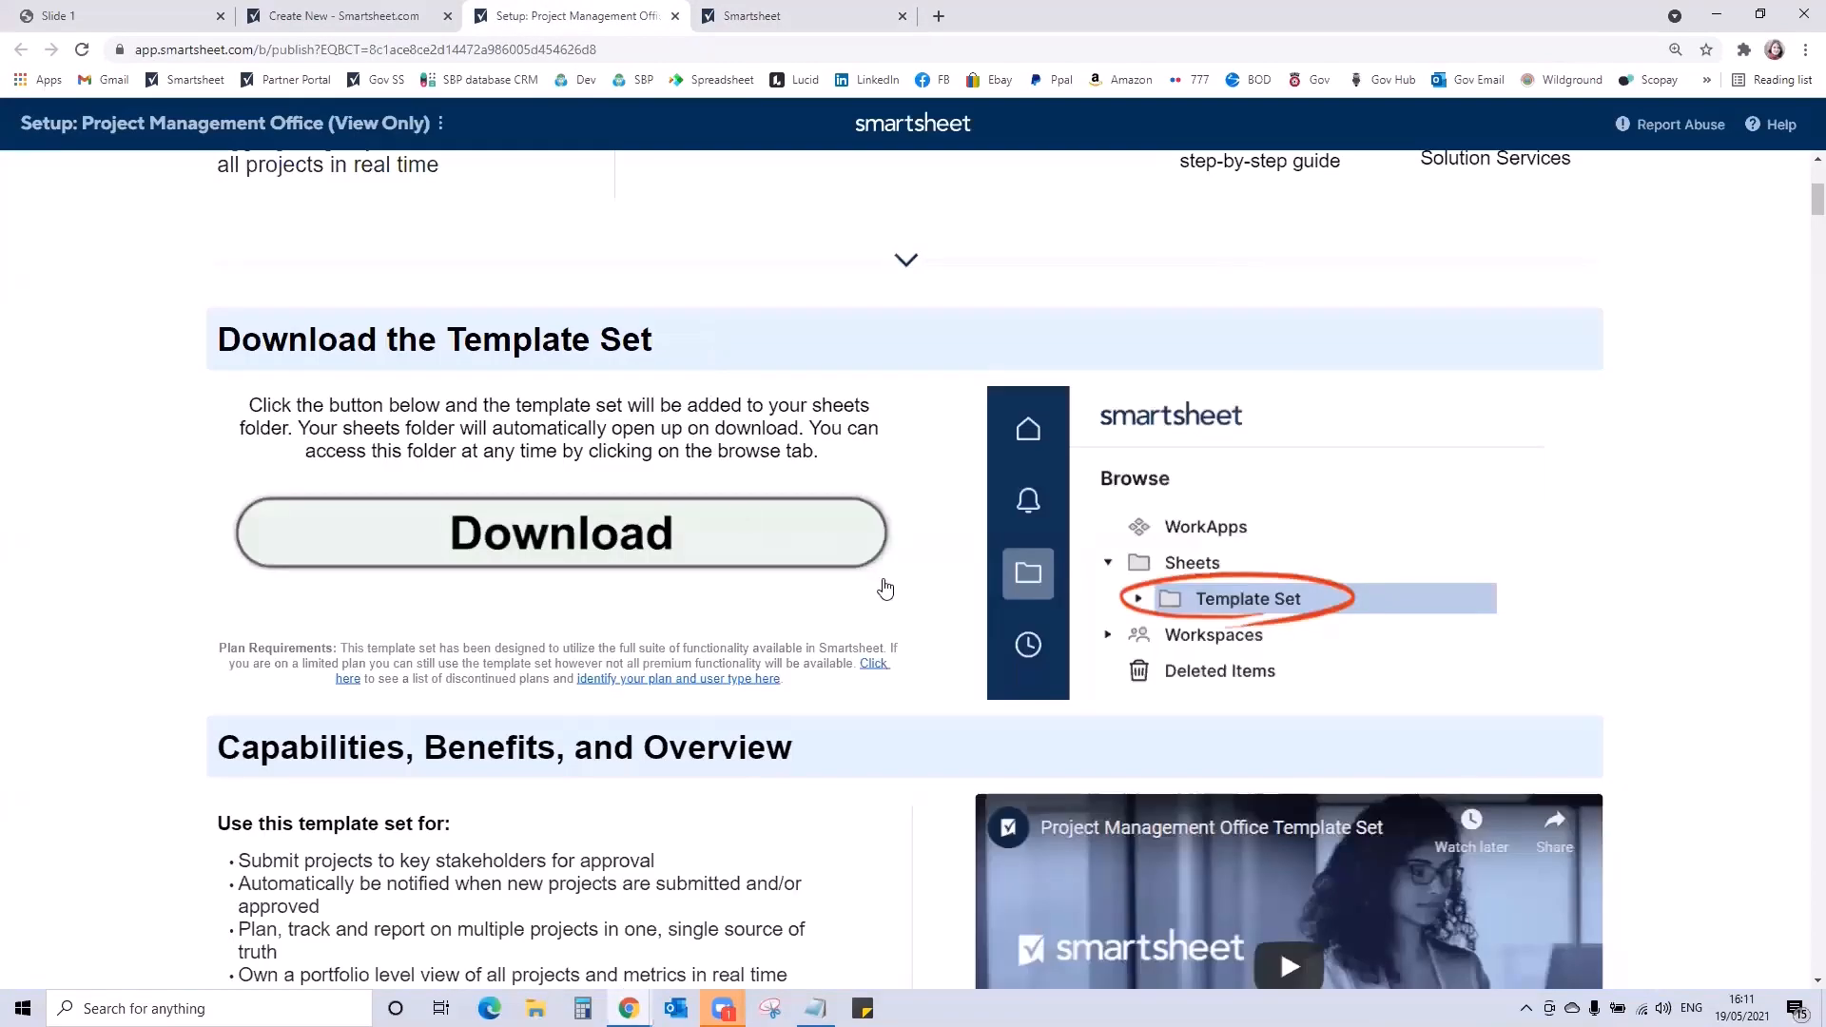
pyautogui.scroll(-6, 884, 590)
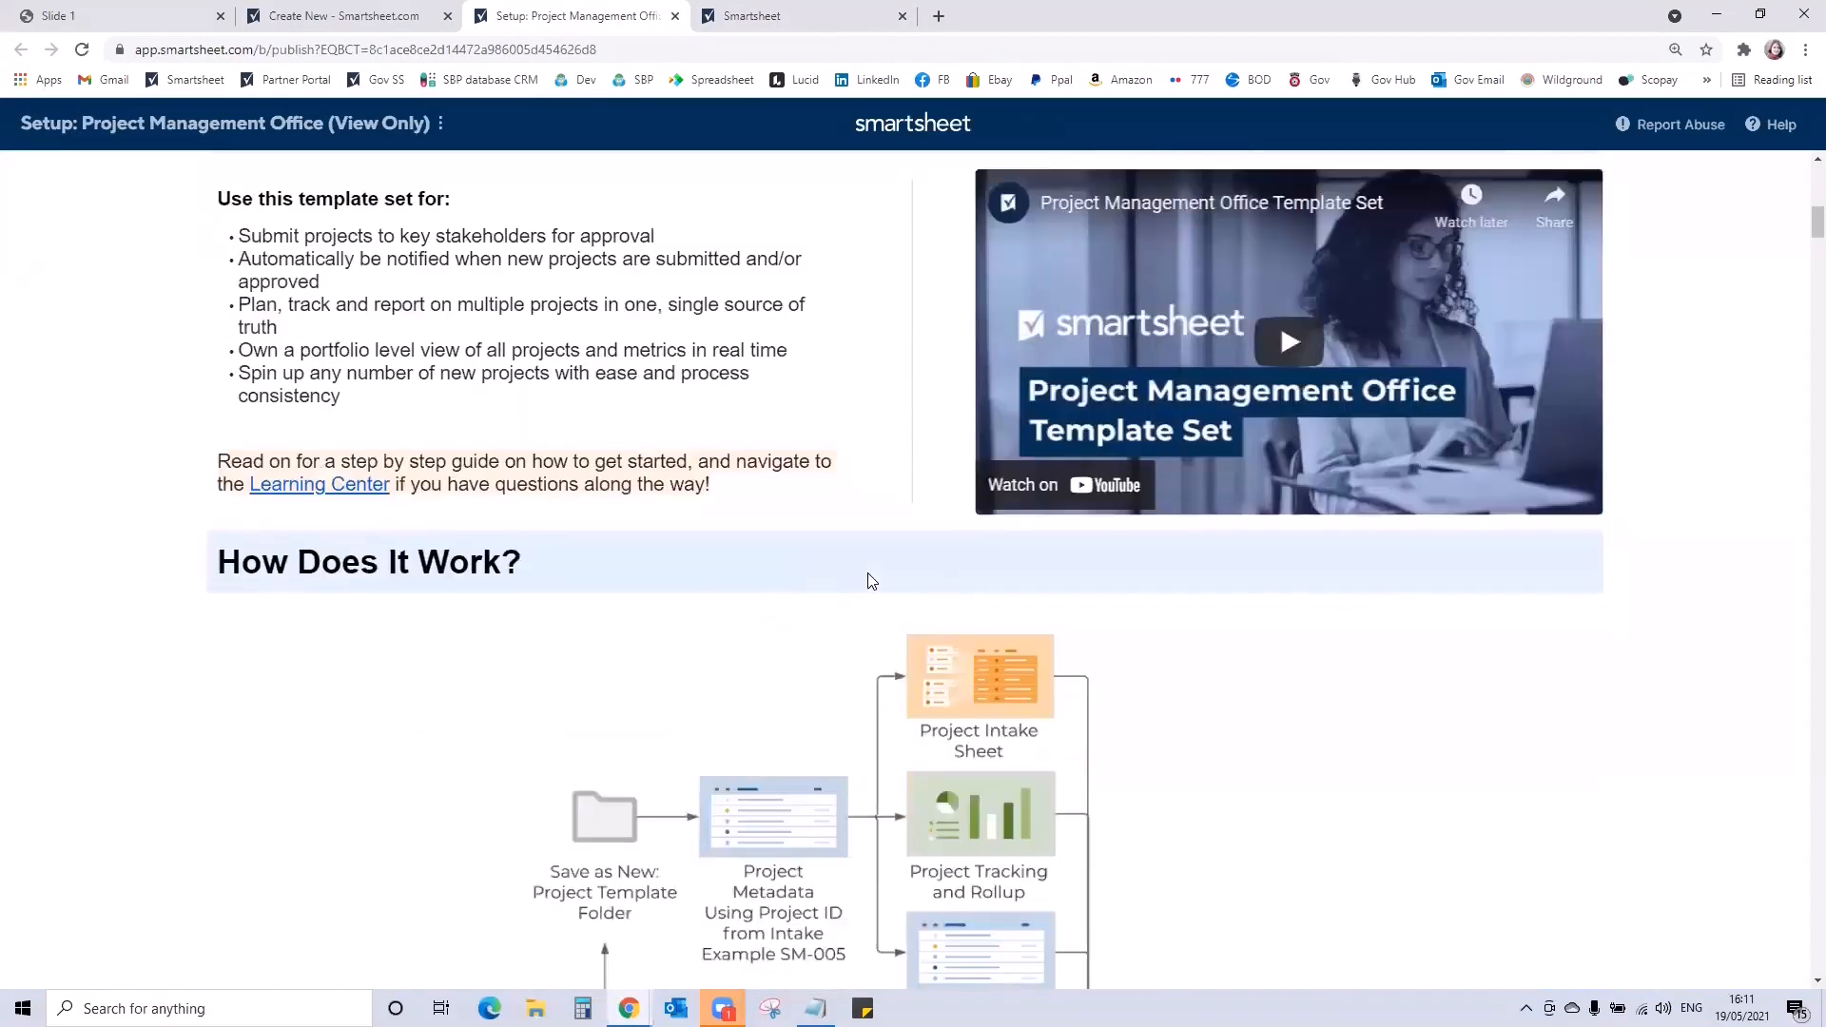
pyautogui.scroll(-3, 872, 581)
pyautogui.scroll(-1, 867, 576)
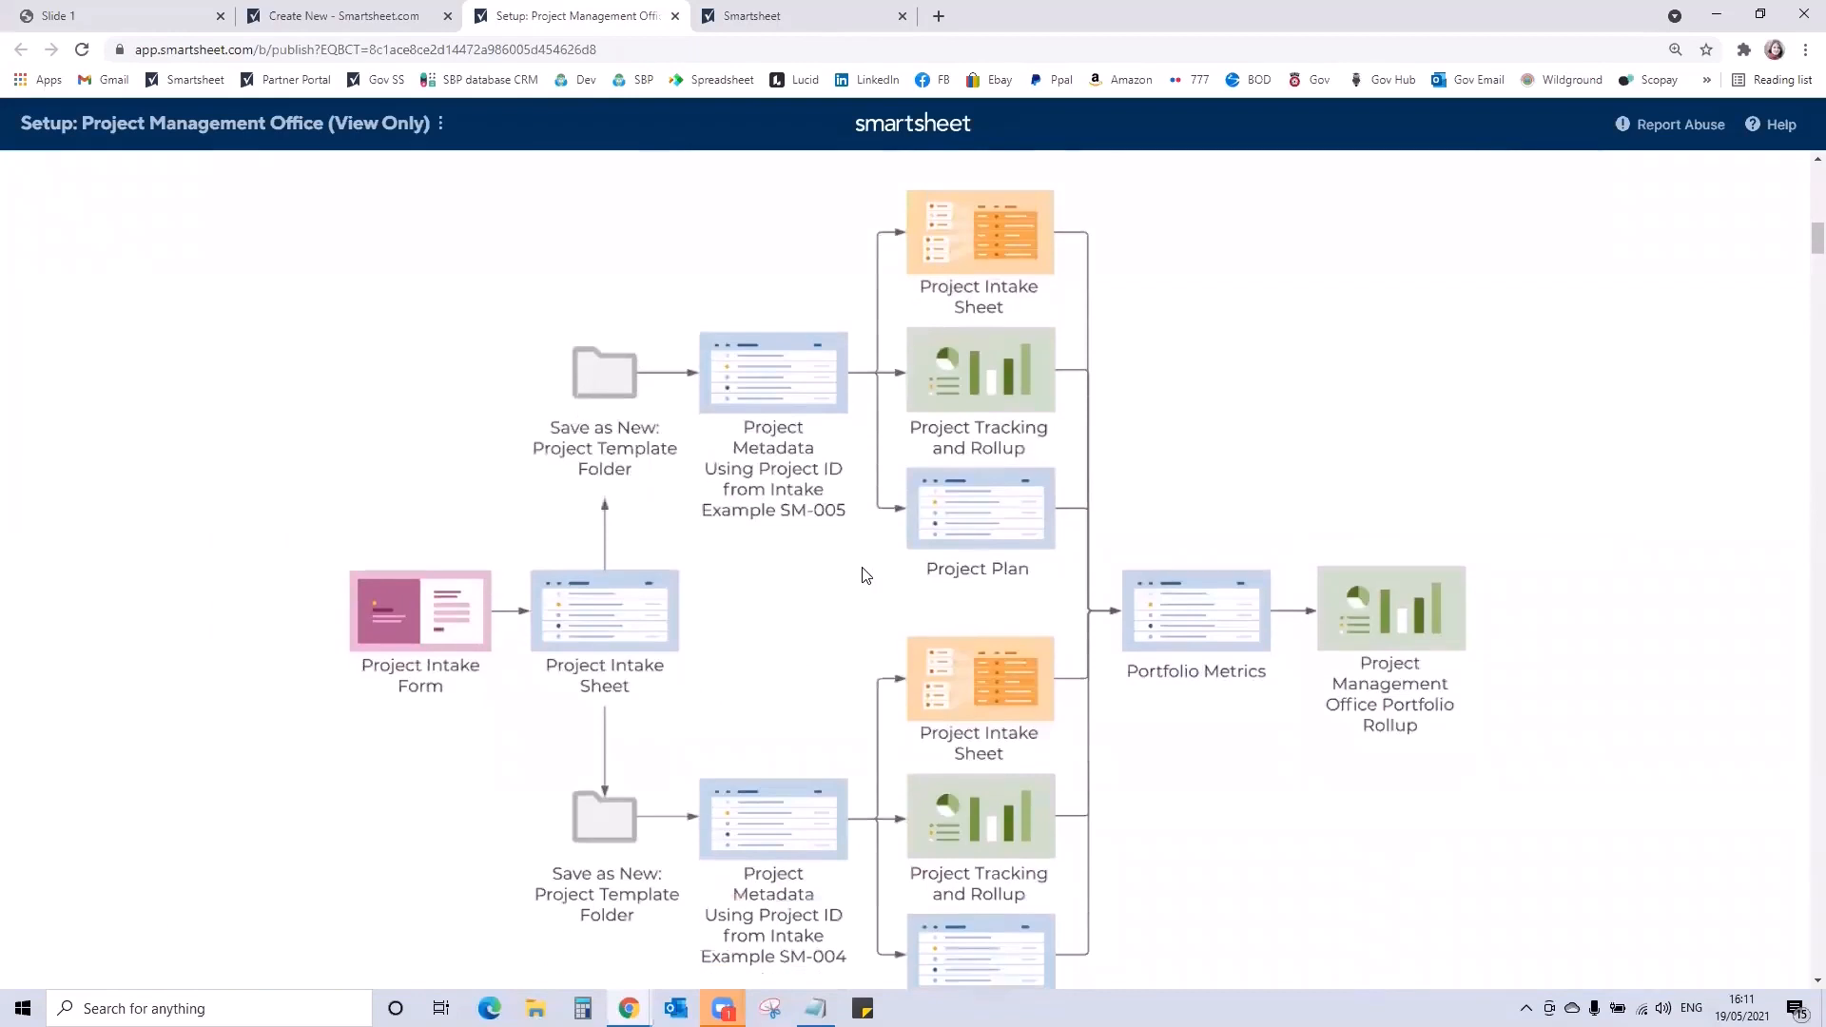
pyautogui.scroll(-1, 866, 575)
pyautogui.scroll(1, 866, 571)
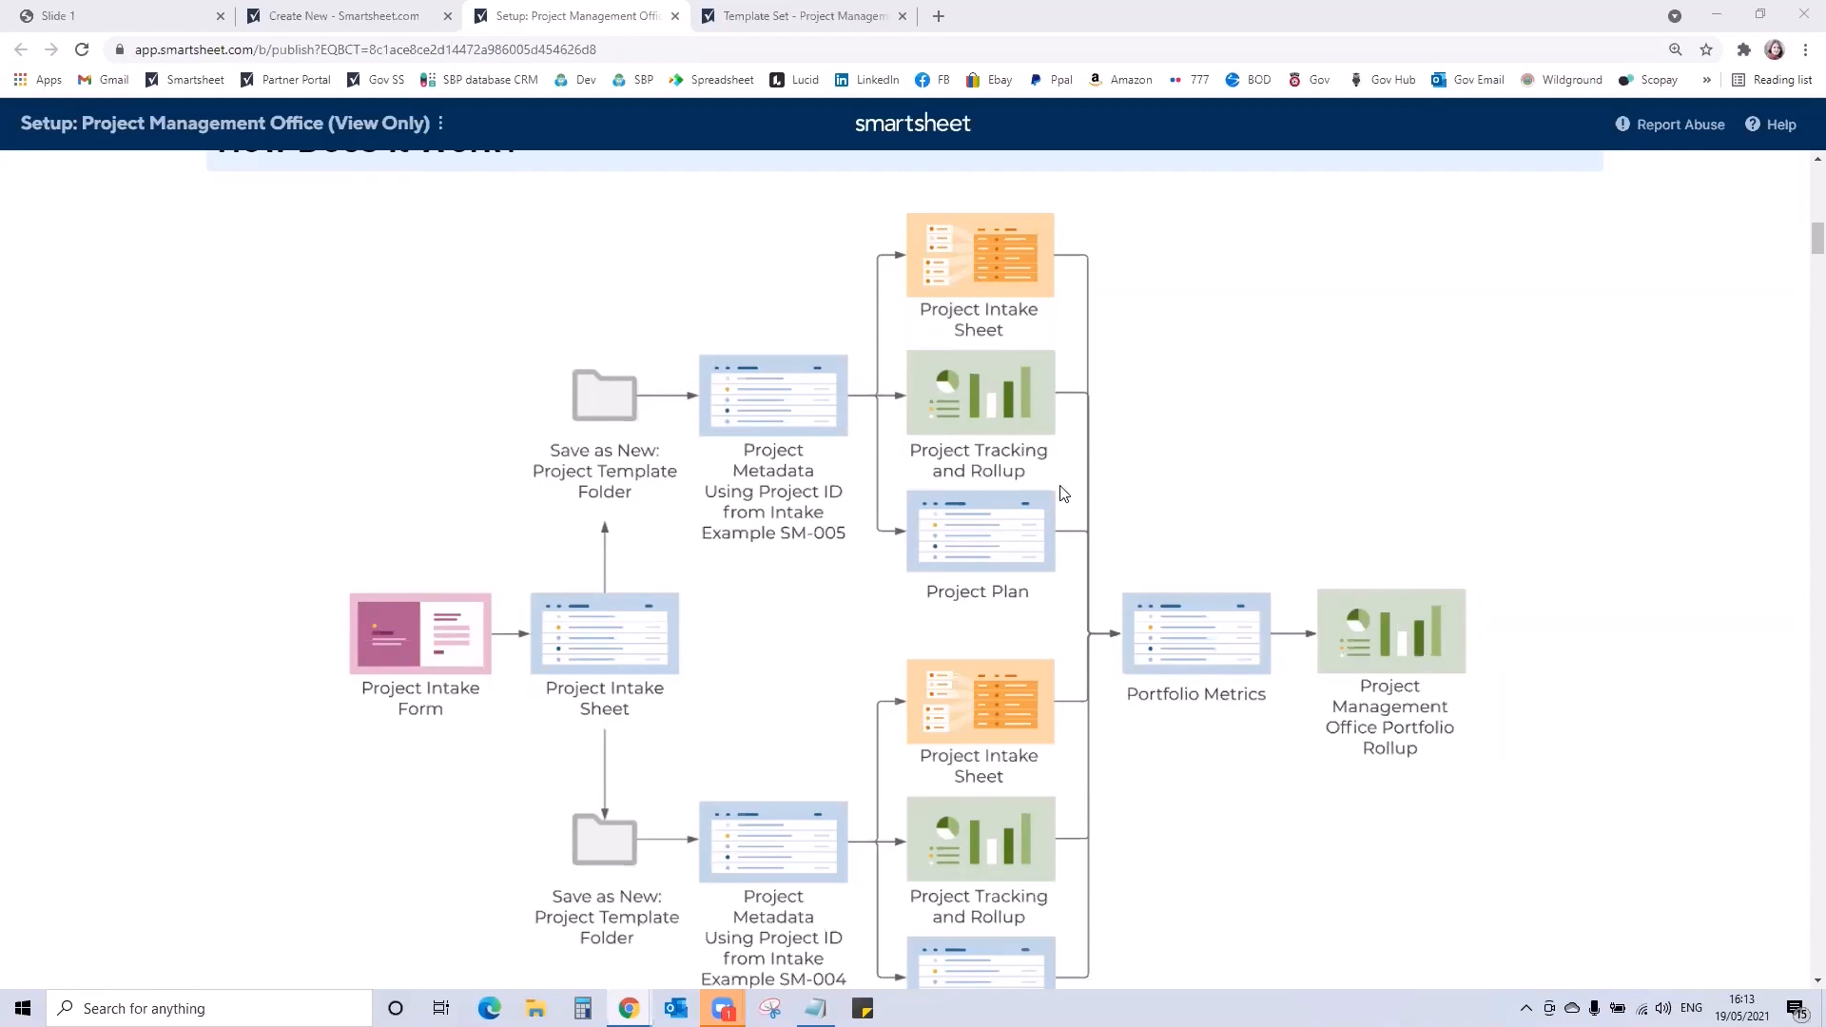
# Move the downloaded Project Management Office template set folder into the 05 2021 Tips and Tricks Workspace
pyautogui.click(768, 19)
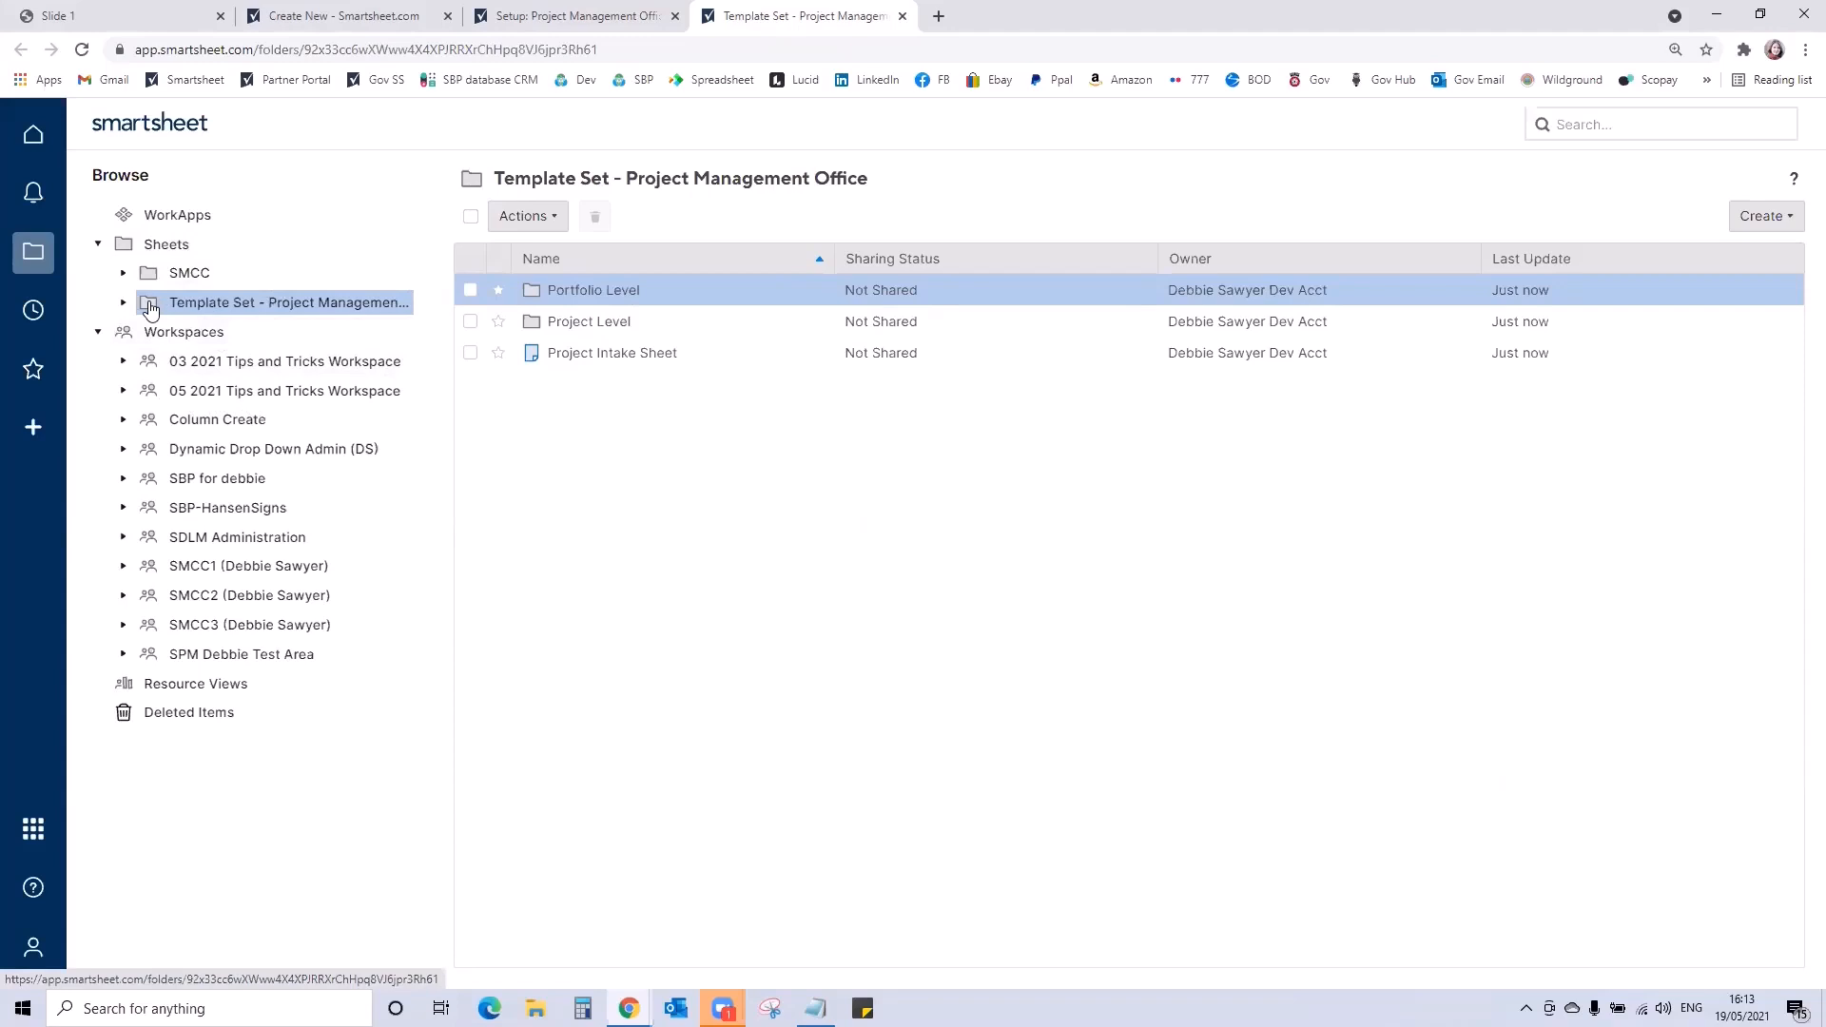
pyautogui.moveTo(151, 314); pyautogui.dragTo(195, 394)
pyautogui.click(1073, 624)
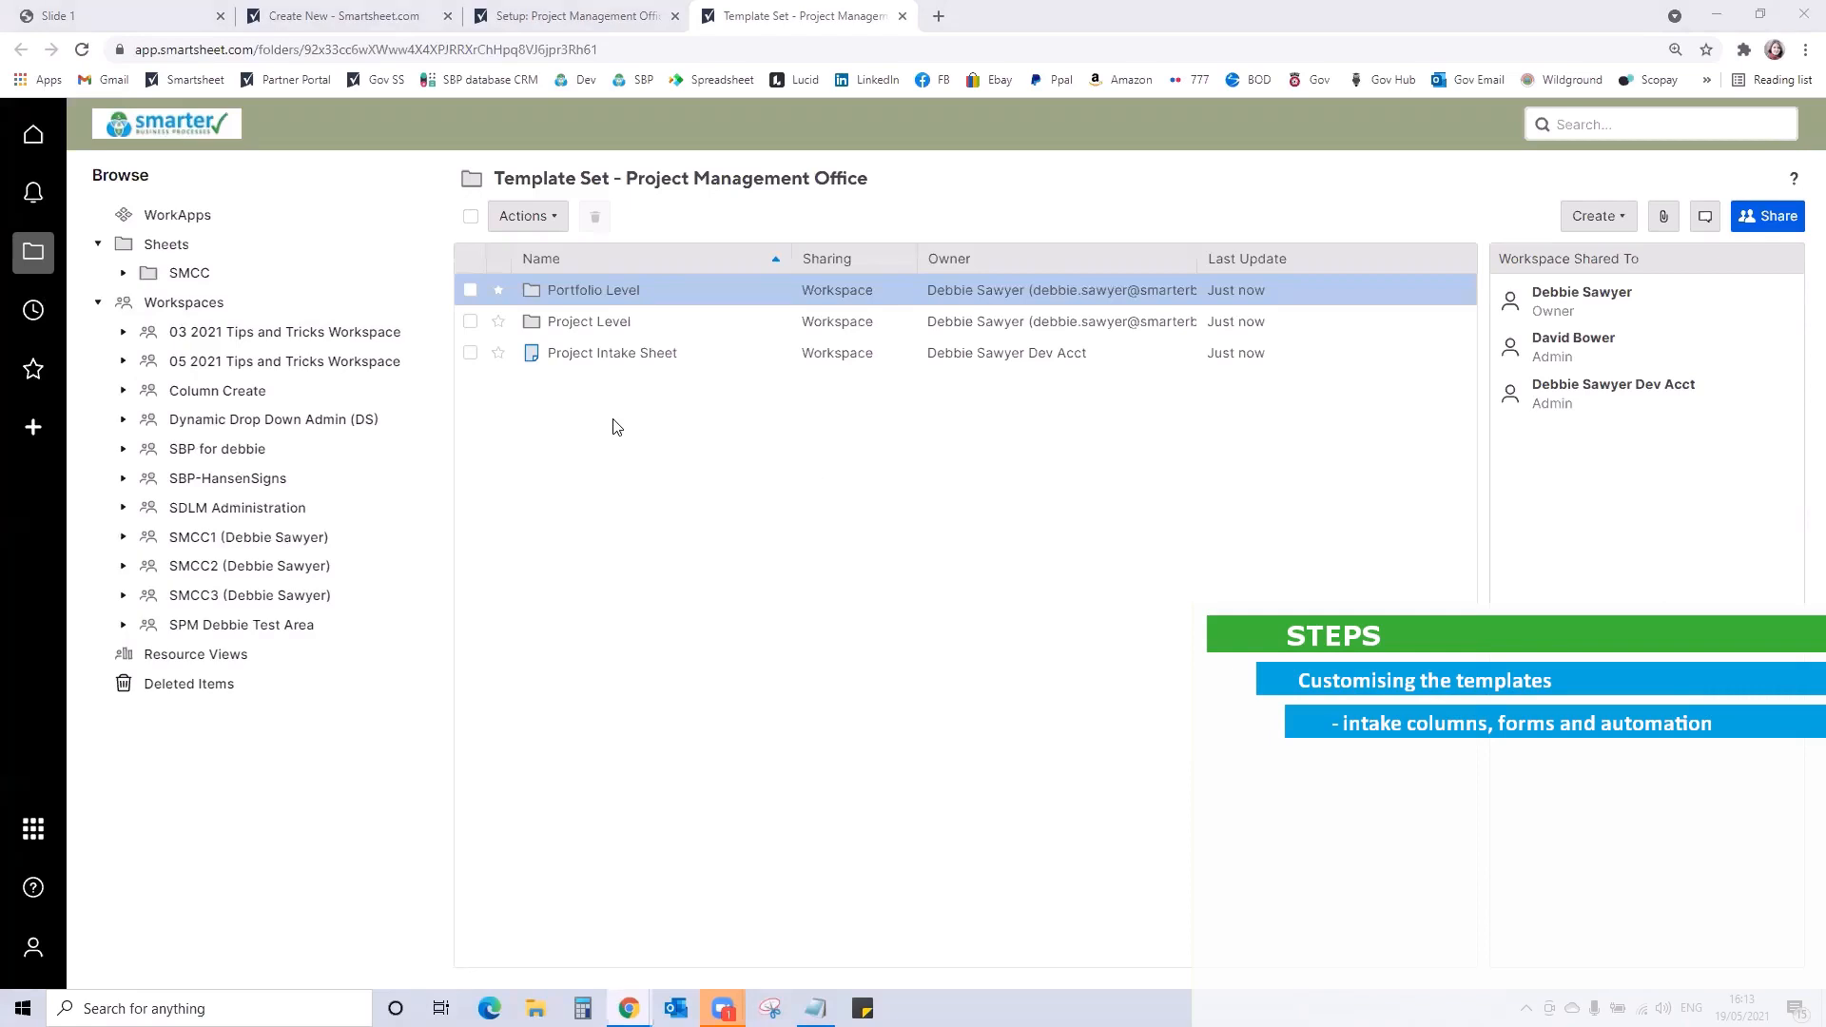
# Open the Project Intake Sheet and set the Project ID column's auto-number prefix to PR-
pyautogui.click(608, 353)
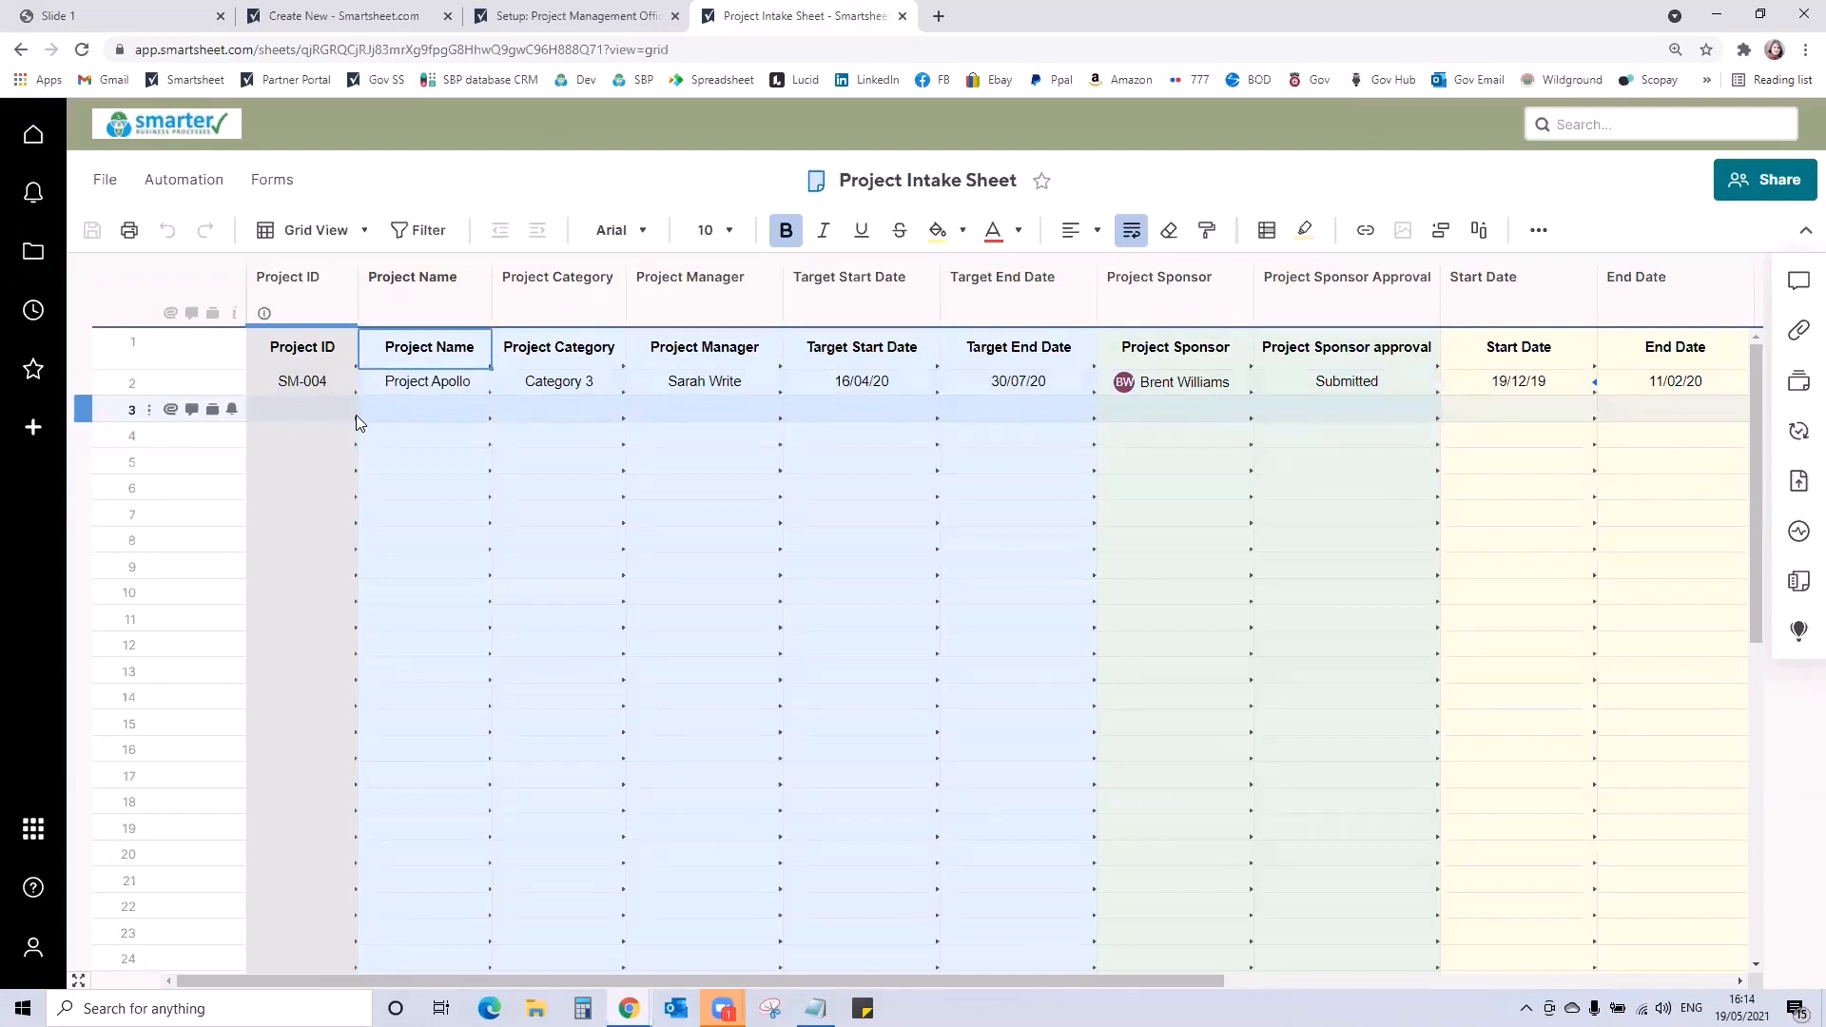
pyautogui.click(283, 289)
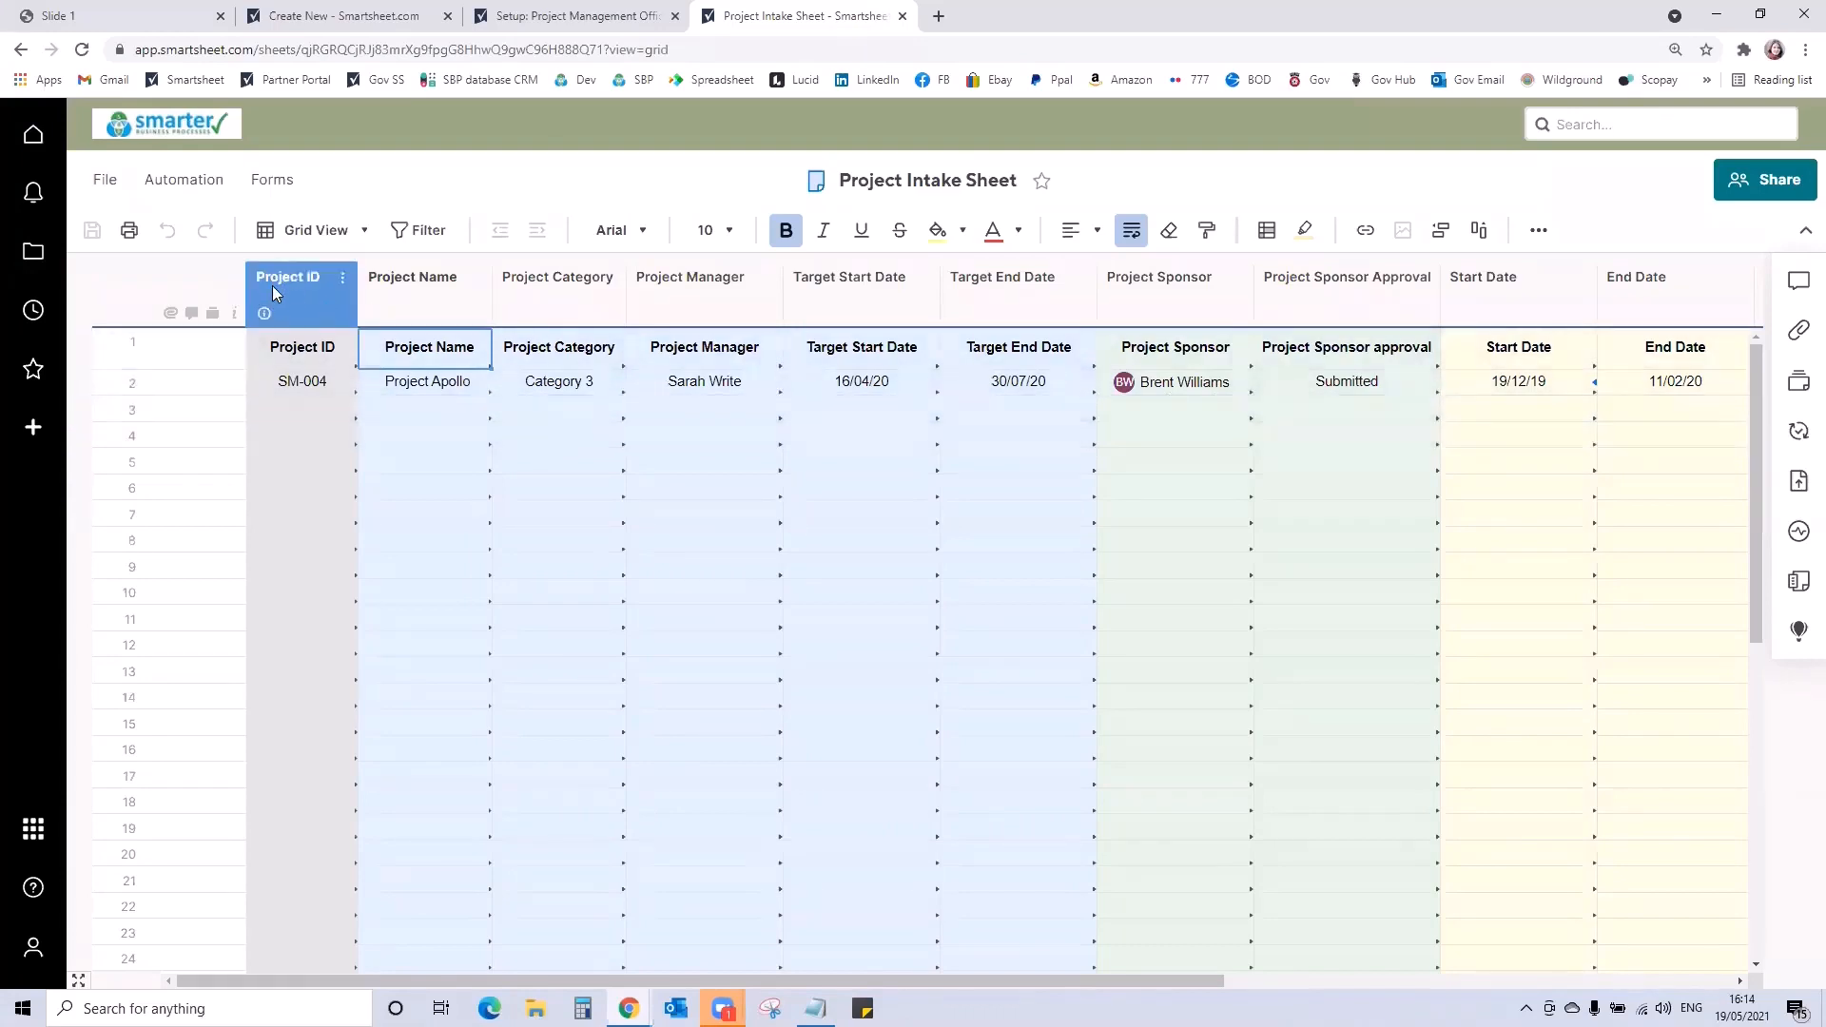
pyautogui.doubleClick(283, 276)
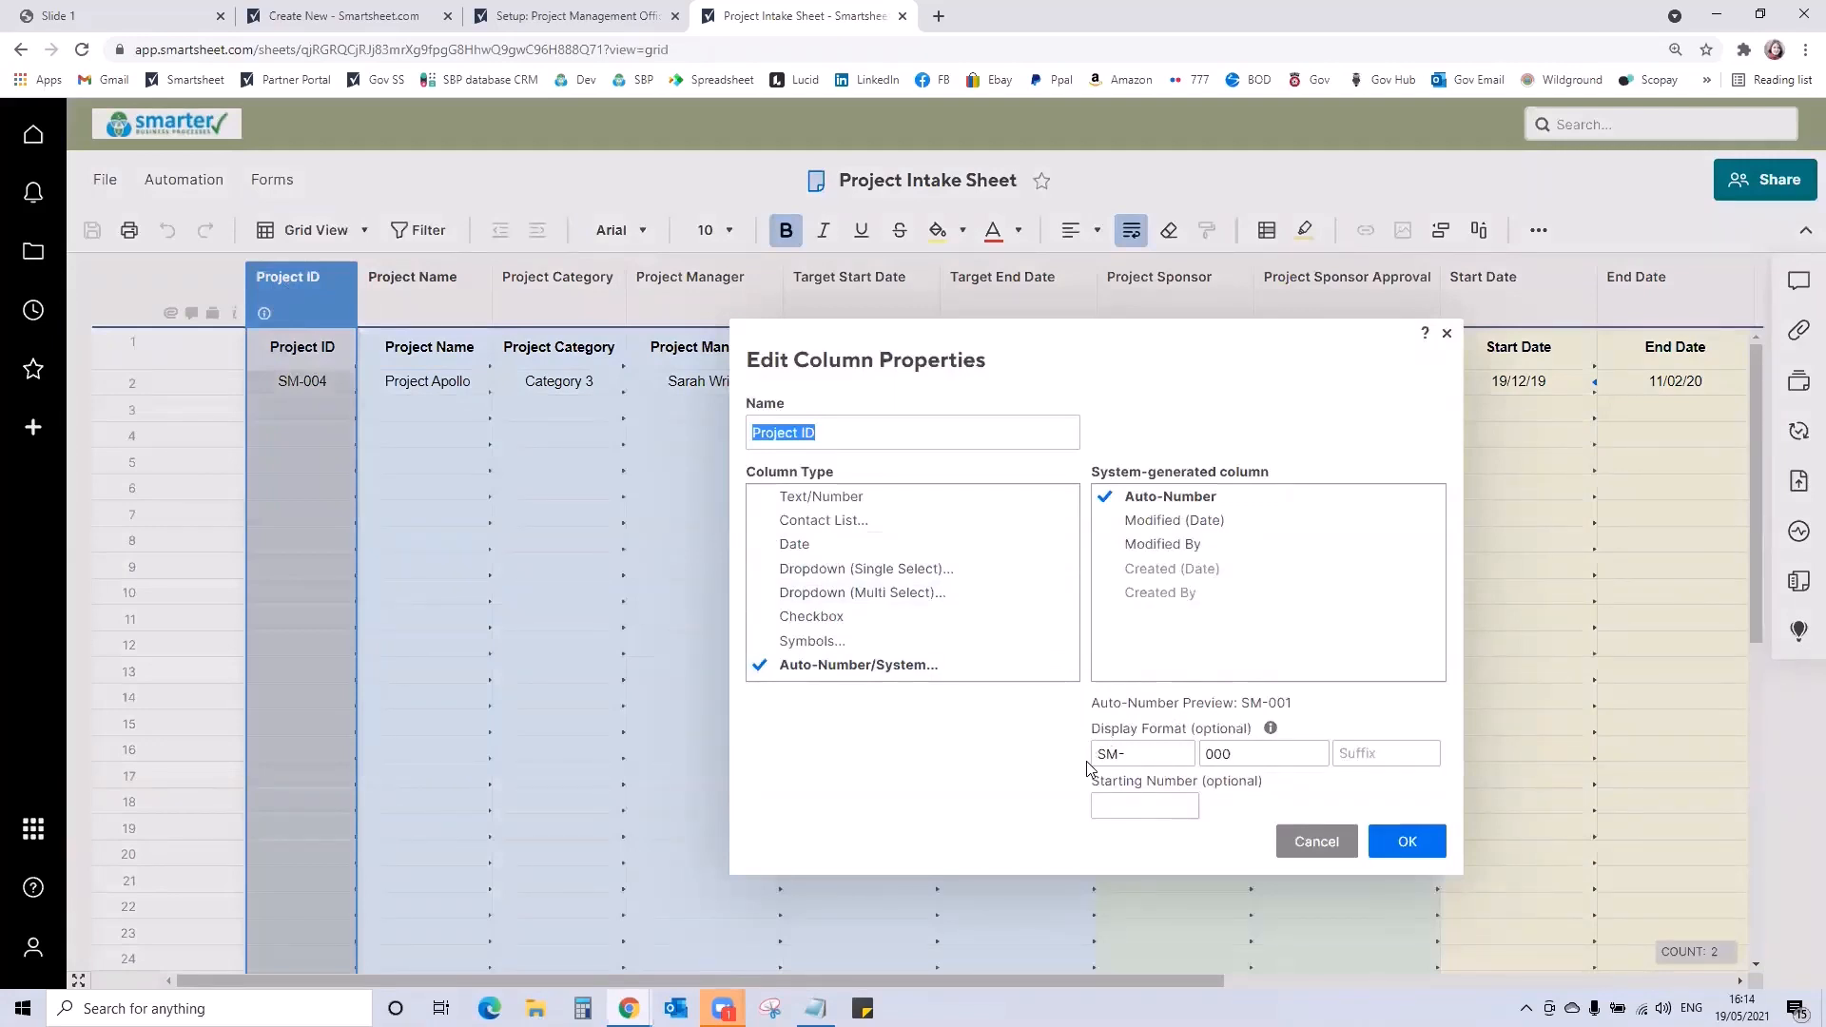
pyautogui.moveTo(1120, 754); pyautogui.dragTo(1085, 756)
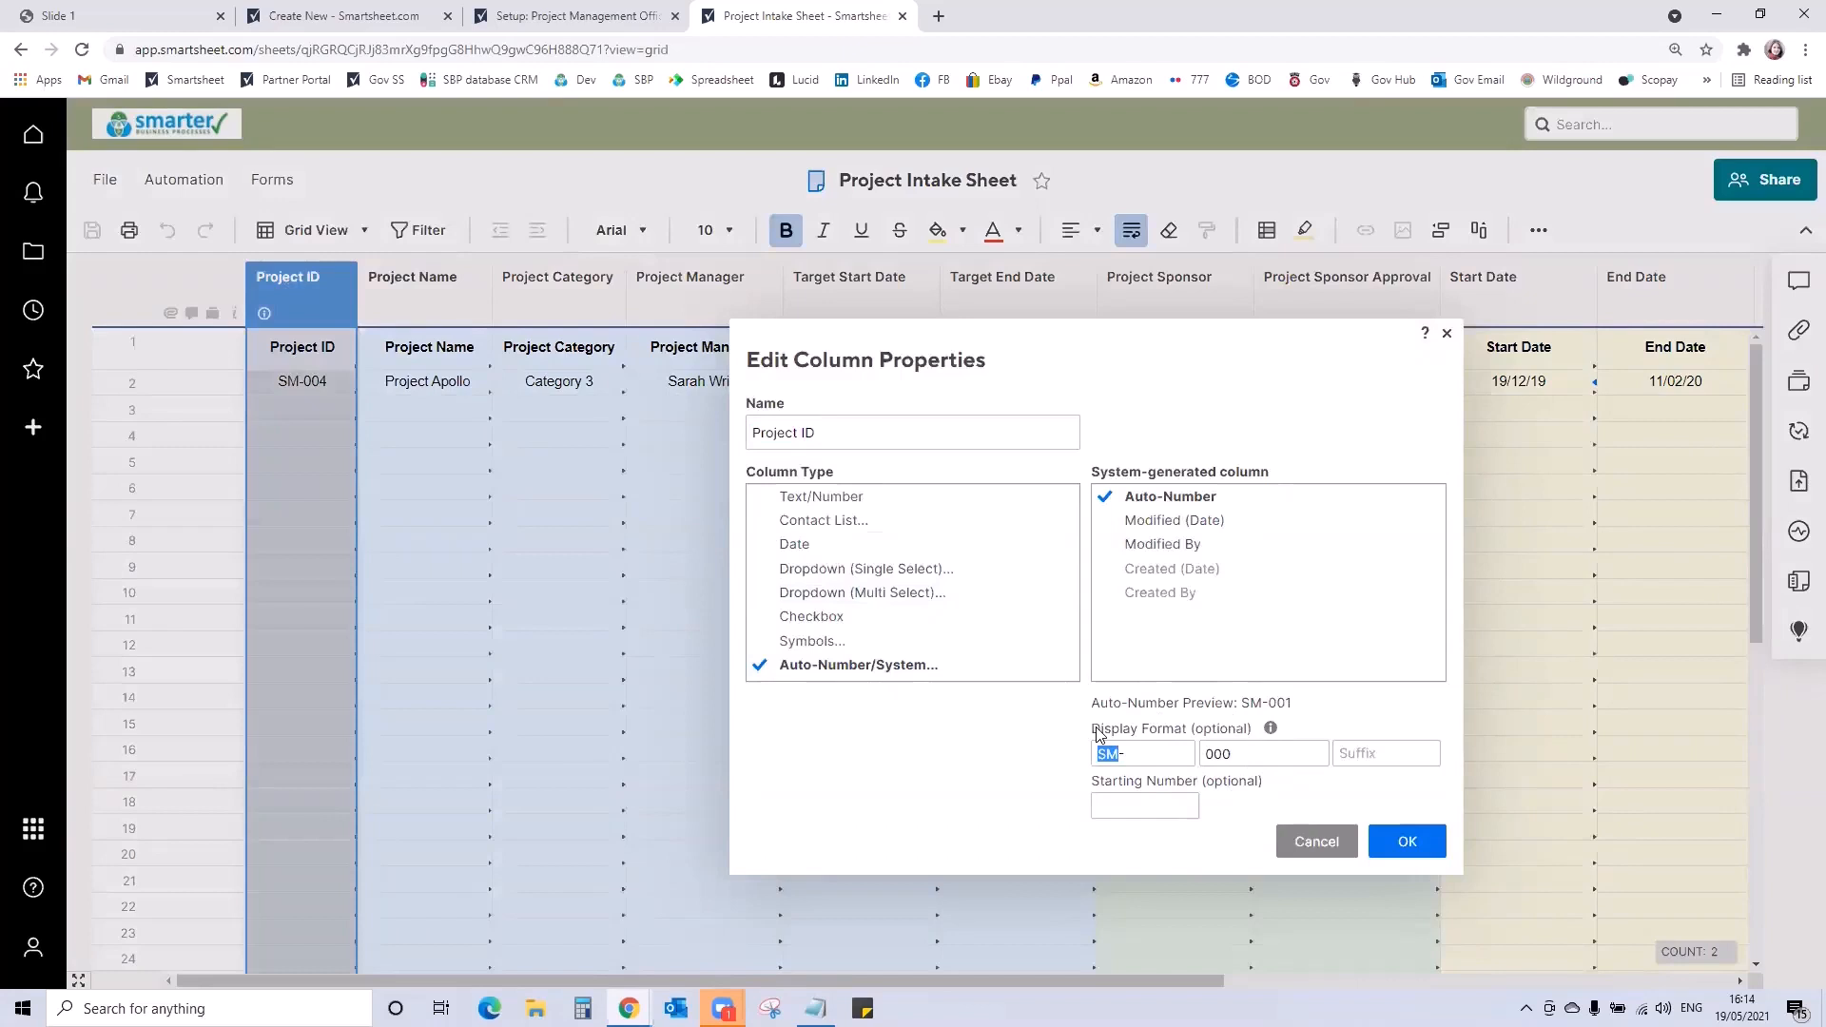
pyautogui.write('PR-')
pyautogui.click(1428, 852)
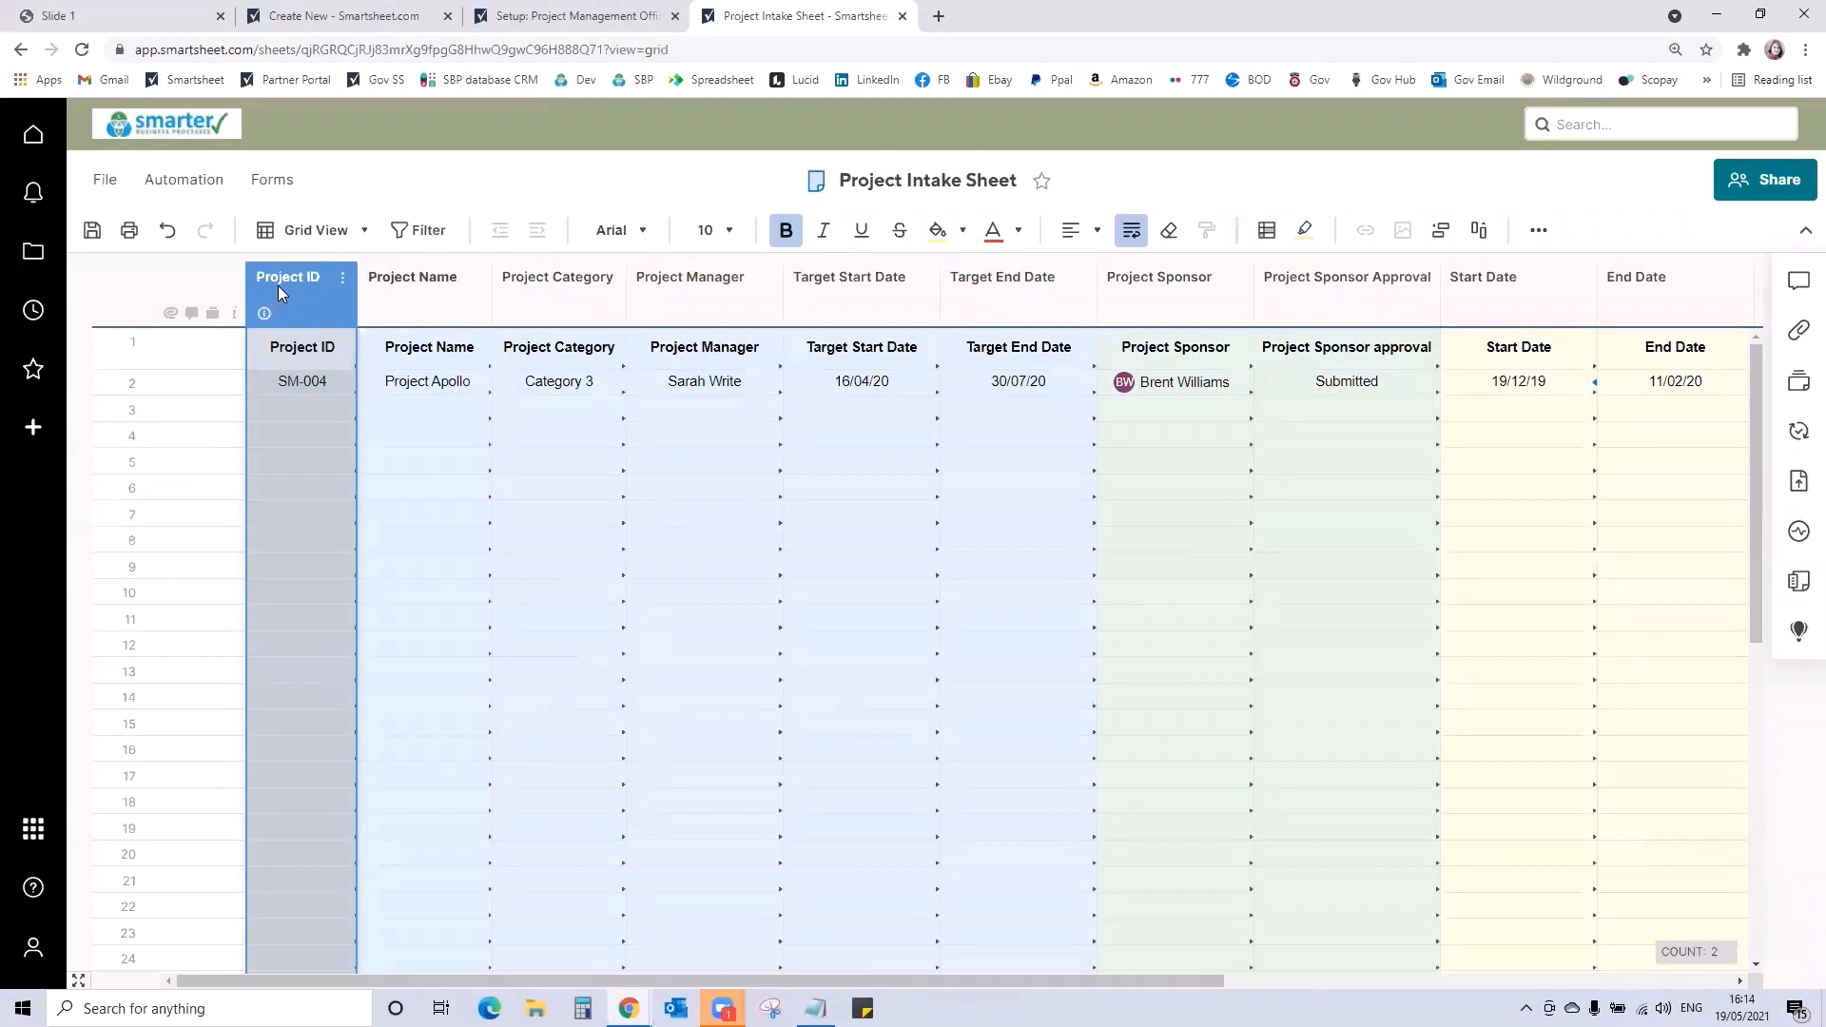
# Replace the Project Category dropdown values with Business Critical, Introducing New, Implementing Change and Business as usual
pyautogui.keyDown('shift'); pyautogui.click(432, 306); pyautogui.keyUp('shift')
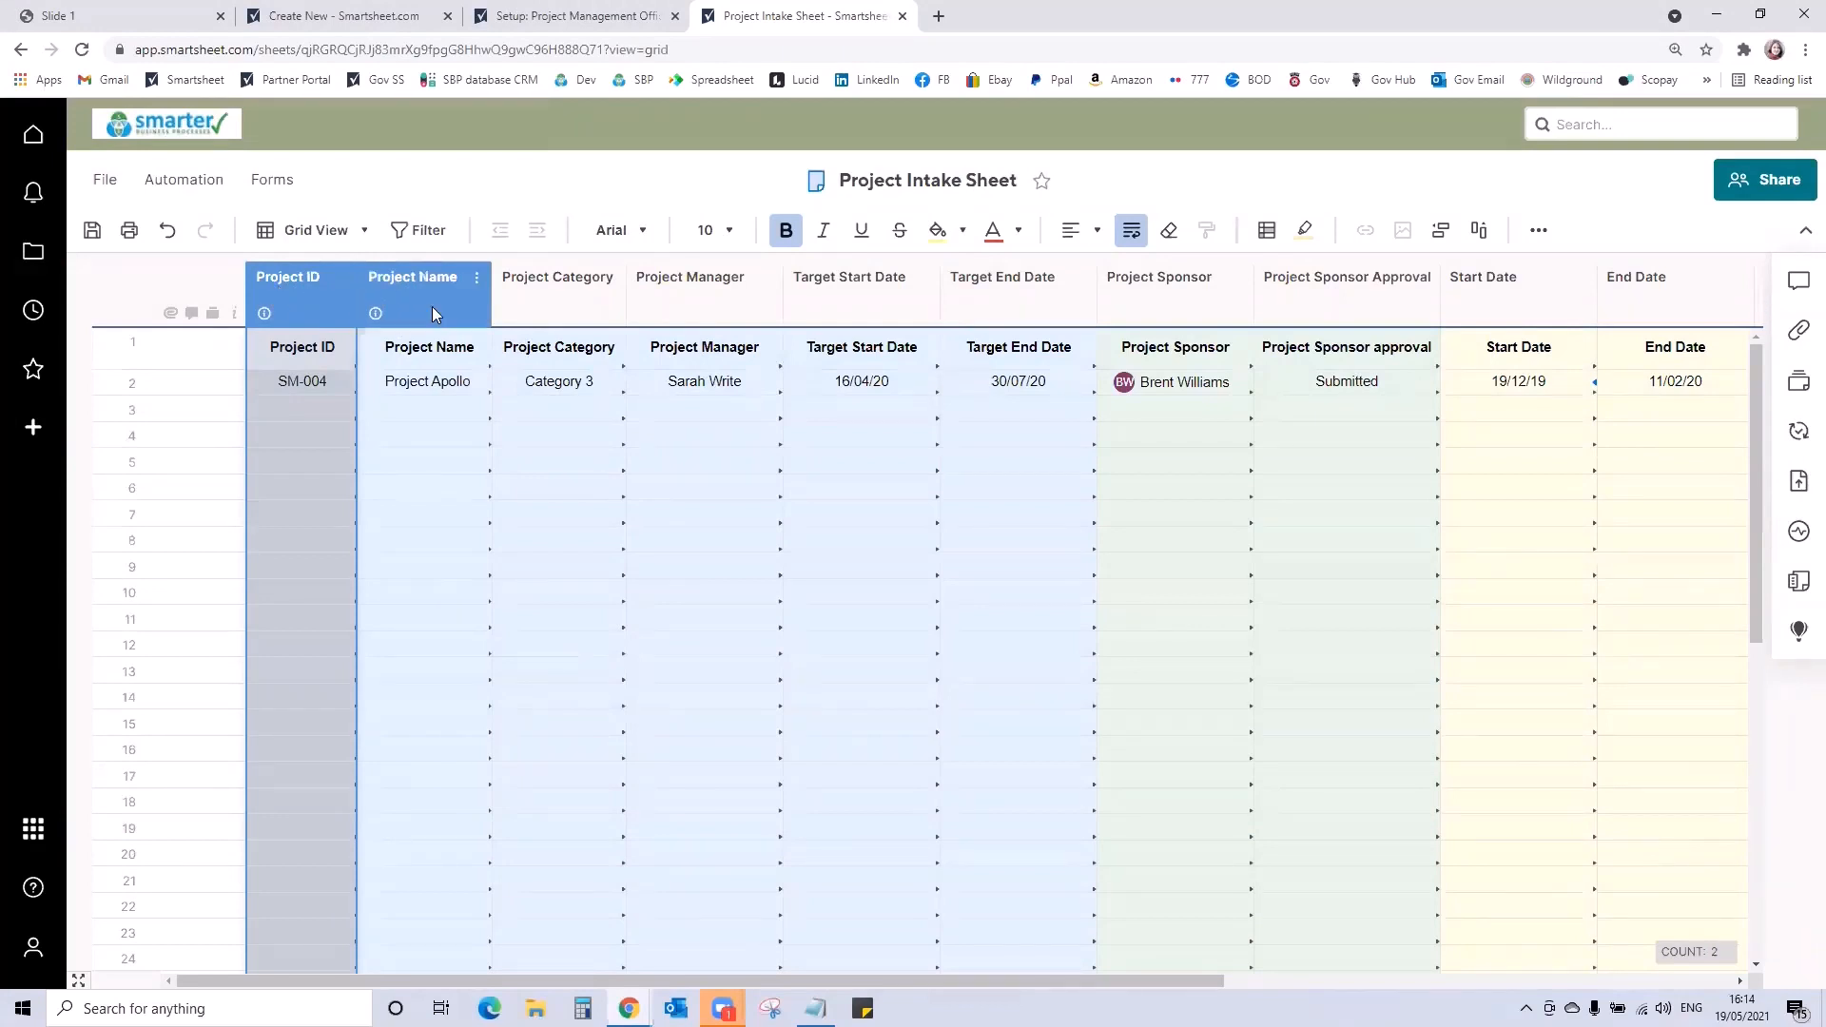
pyautogui.doubleClick(574, 284)
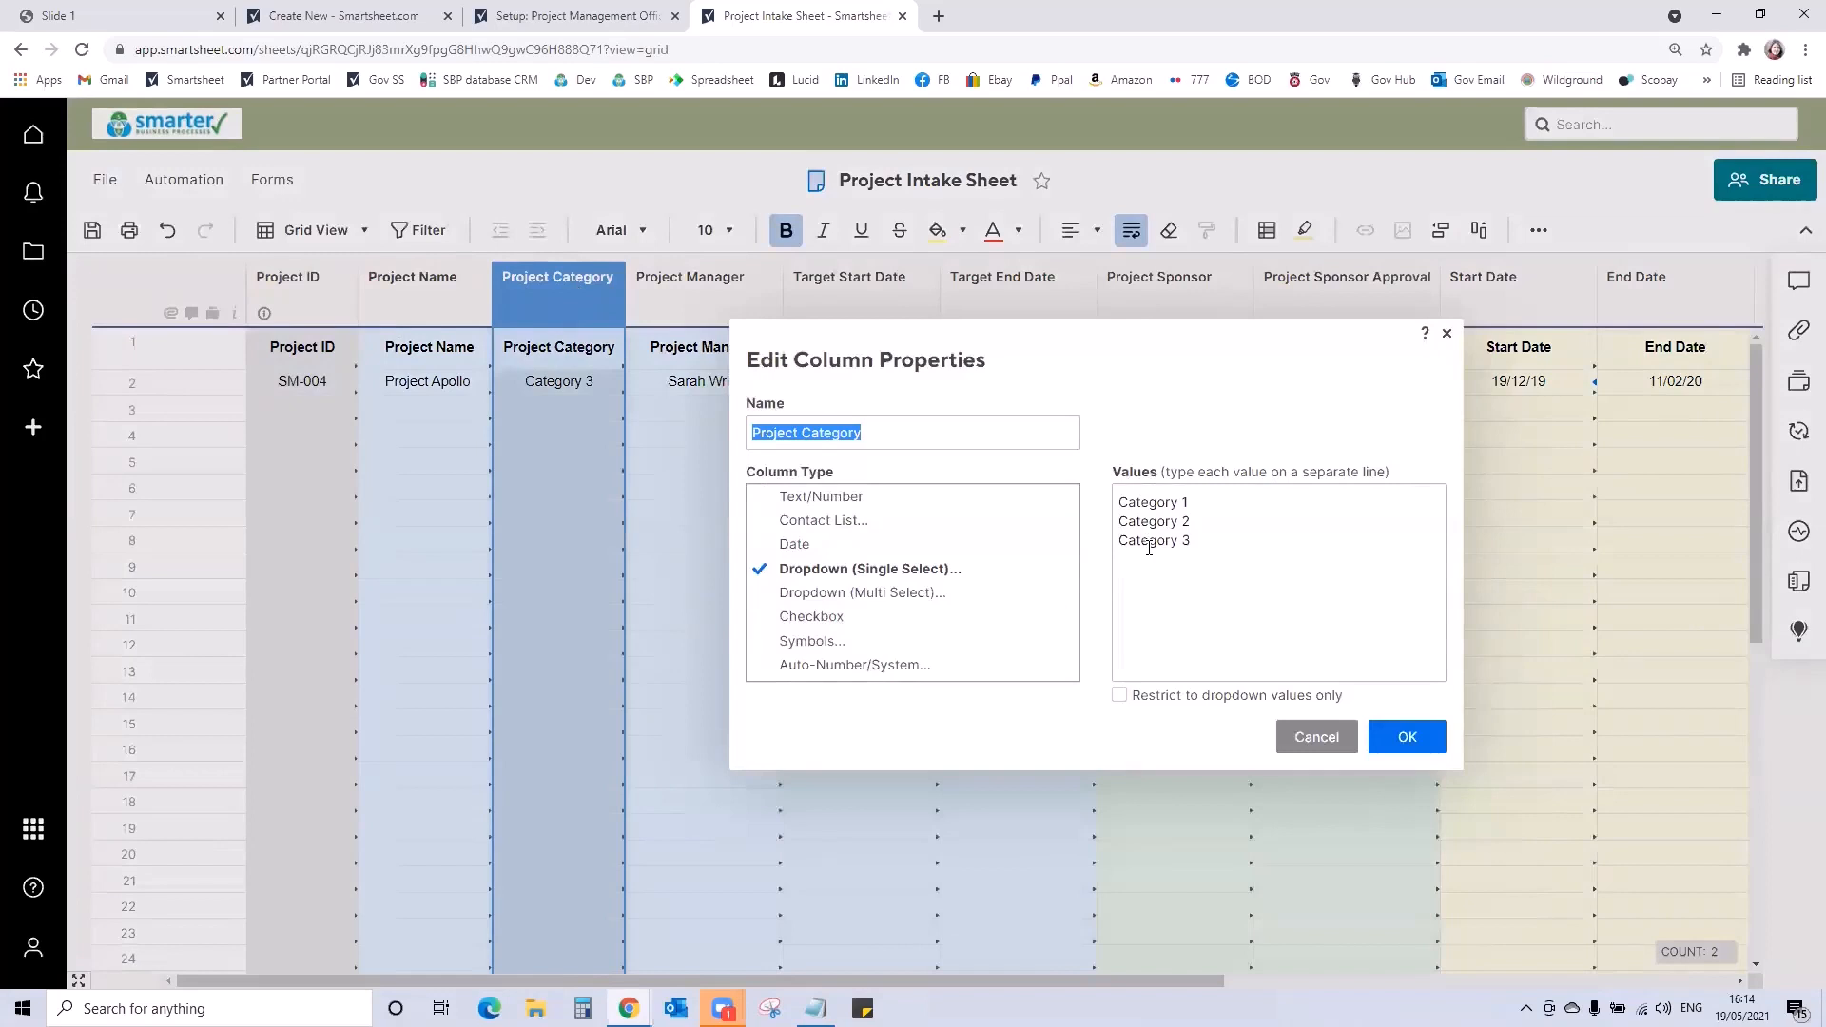
pyautogui.moveTo(1208, 552); pyautogui.dragTo(1086, 492)
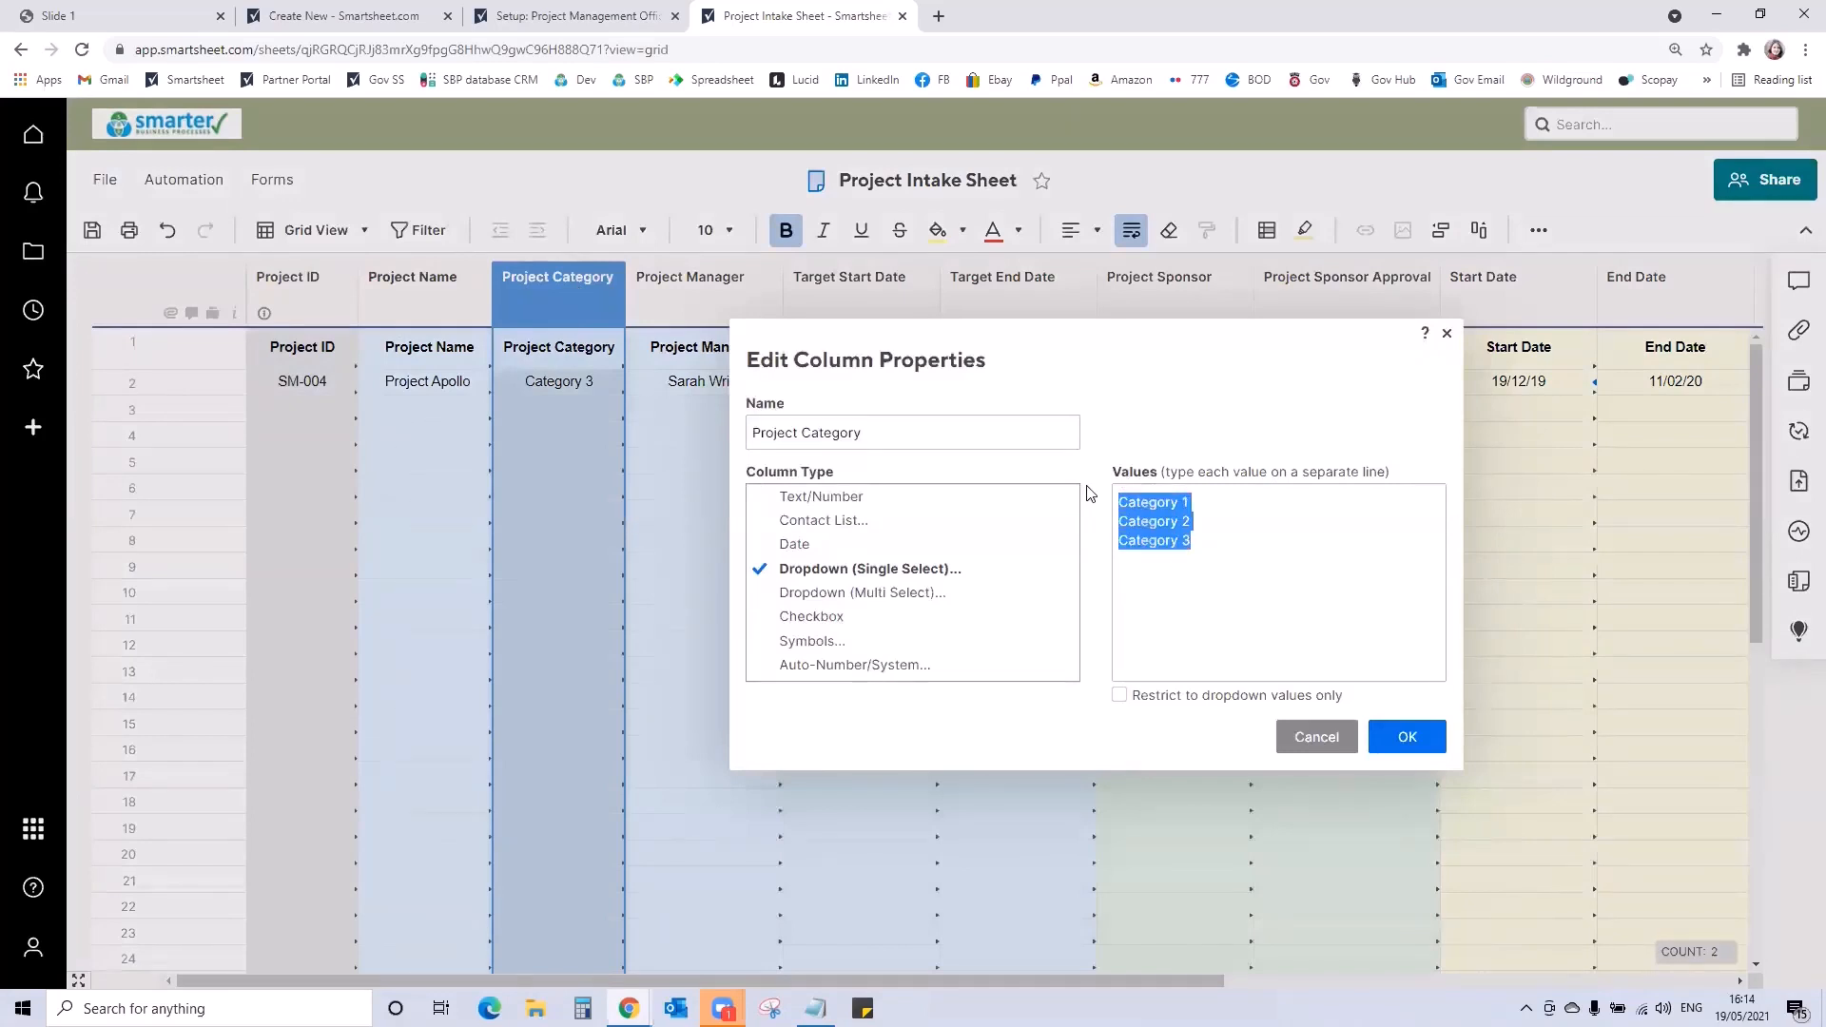
pyautogui.write('Business Crica')
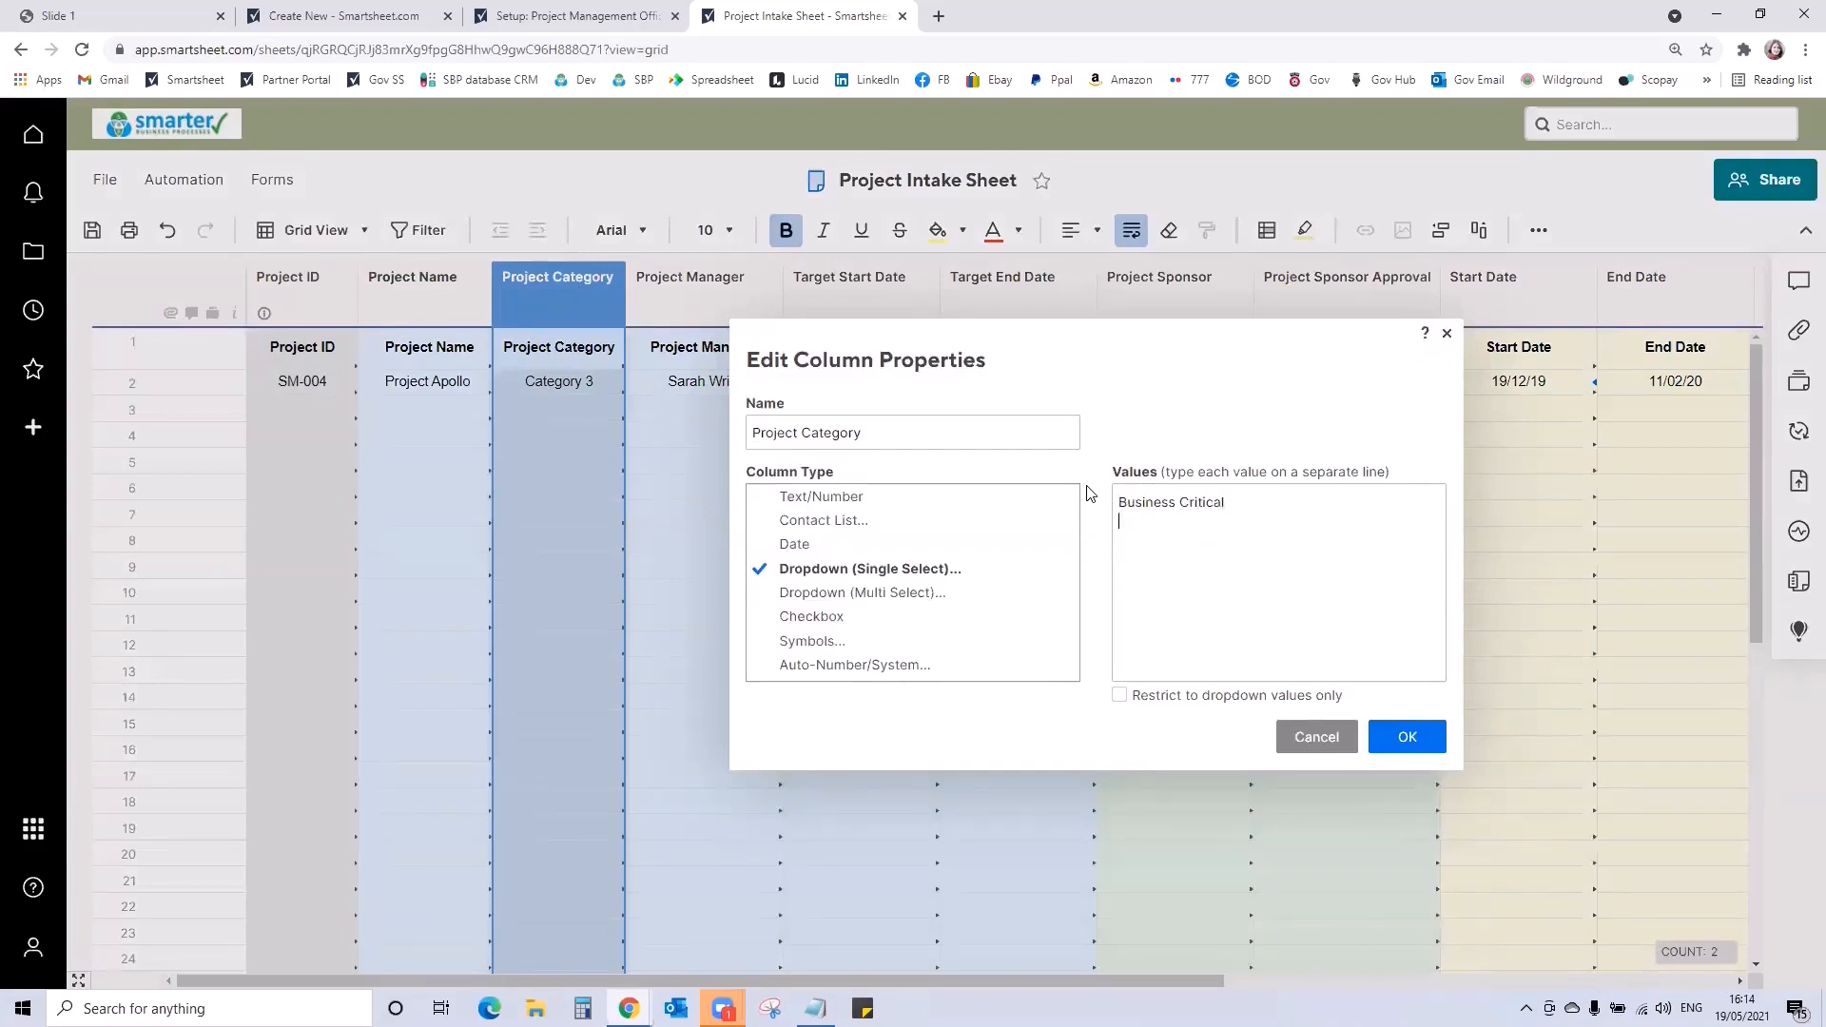
pyautogui.write('Introducintg New')
pyautogui.press('Return')
pyautogui.write('Implementing')
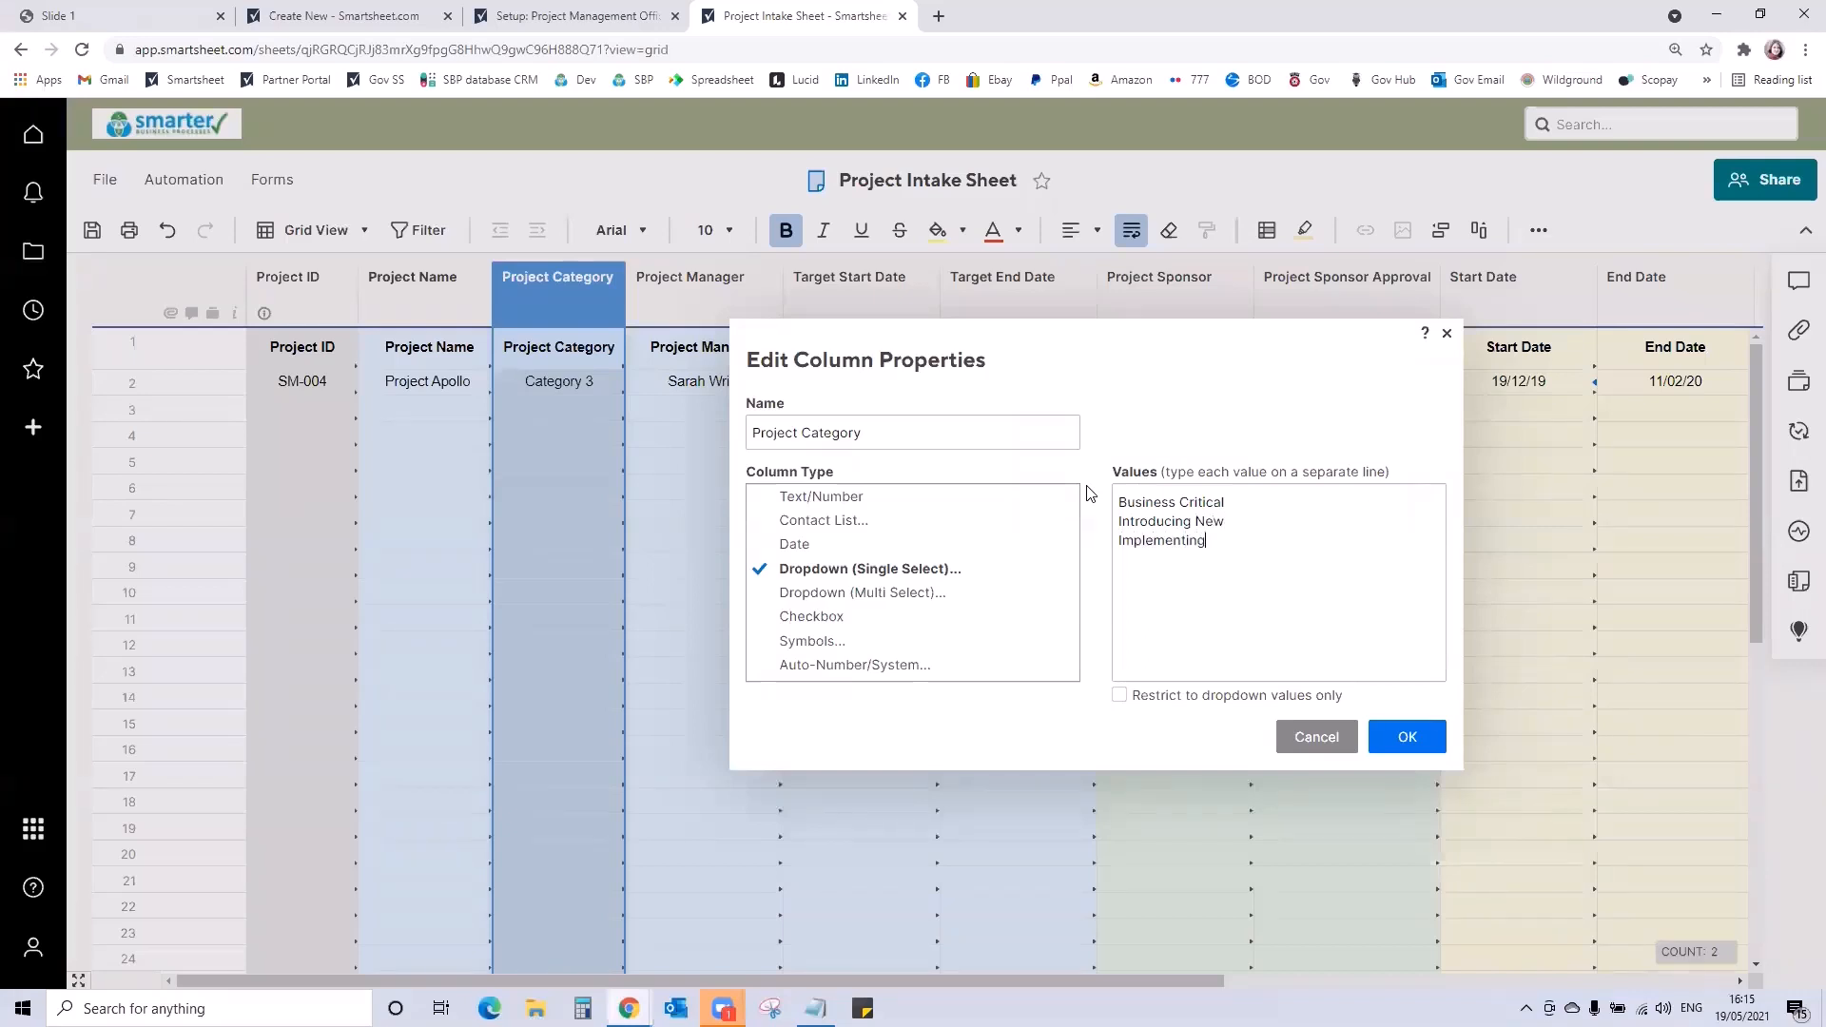
pyautogui.write(' Change ')
pyautogui.write('Business as ')
pyautogui.write('usual')
pyautogui.click(1403, 739)
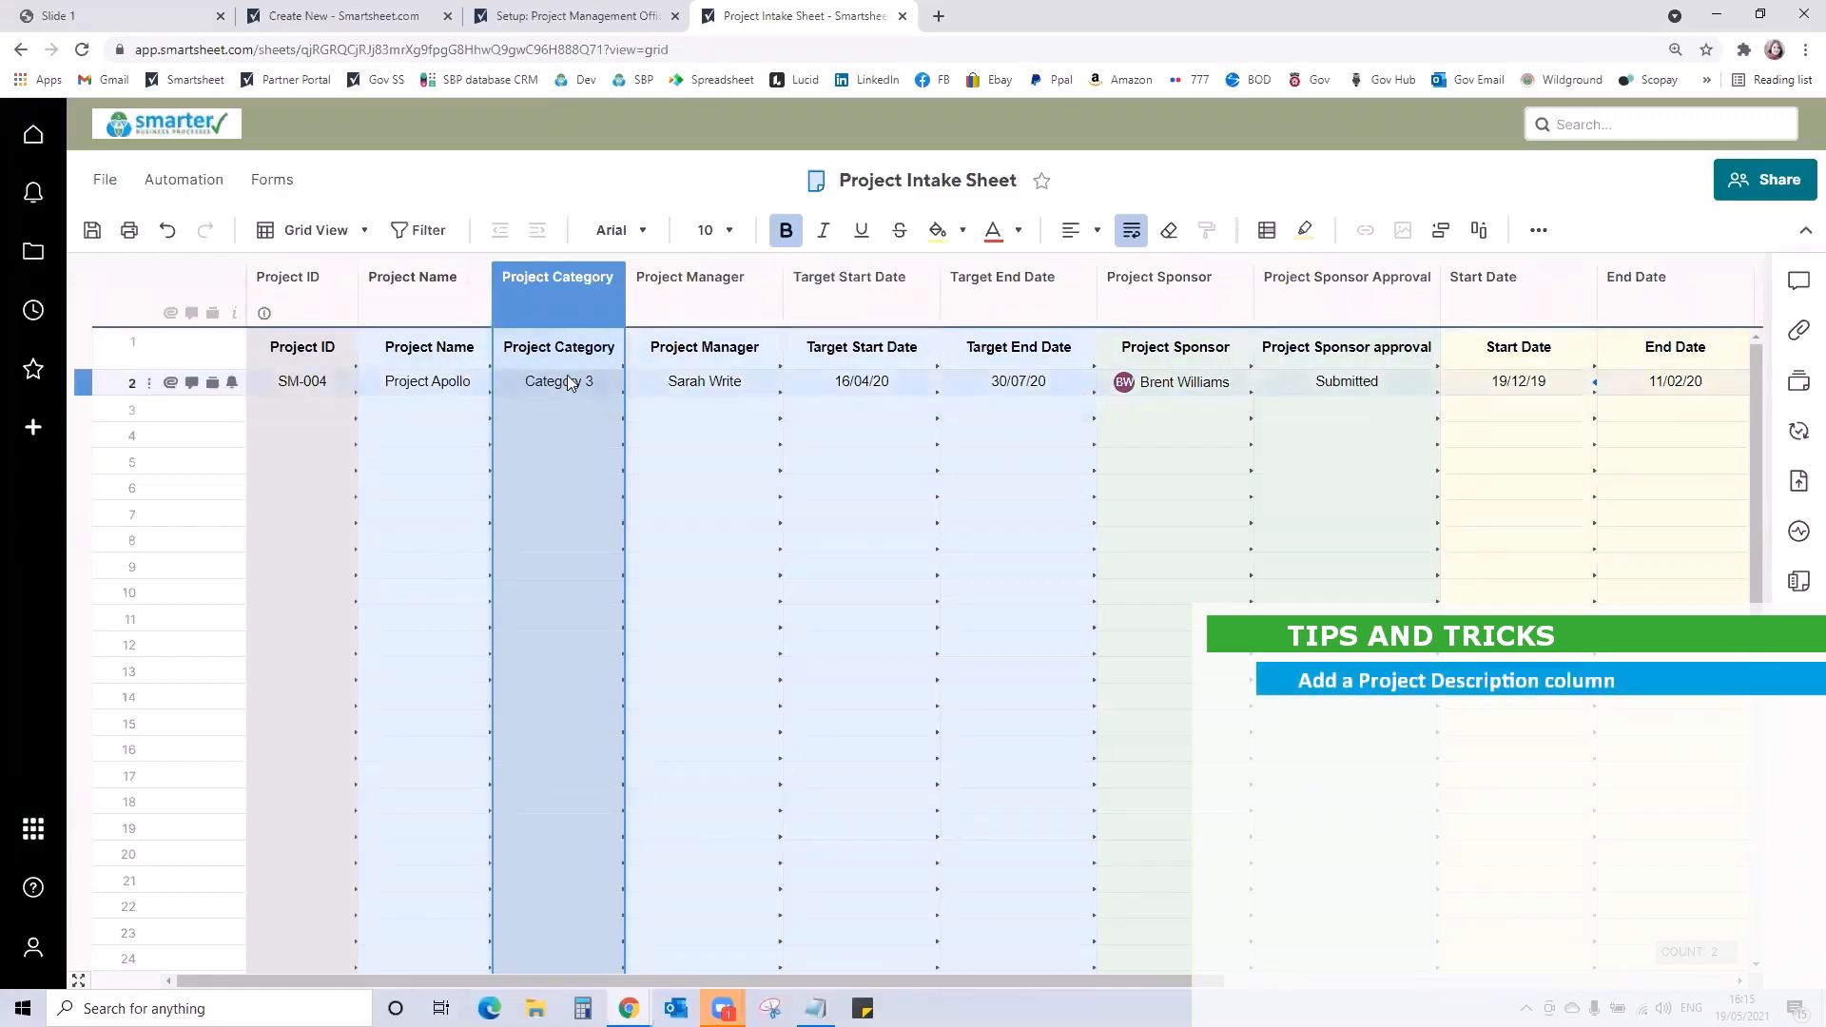
# Insert a Text/Number column named Project Description directly after the Project Name column
pyautogui.rightClick(454, 289)
pyautogui.click(523, 364)
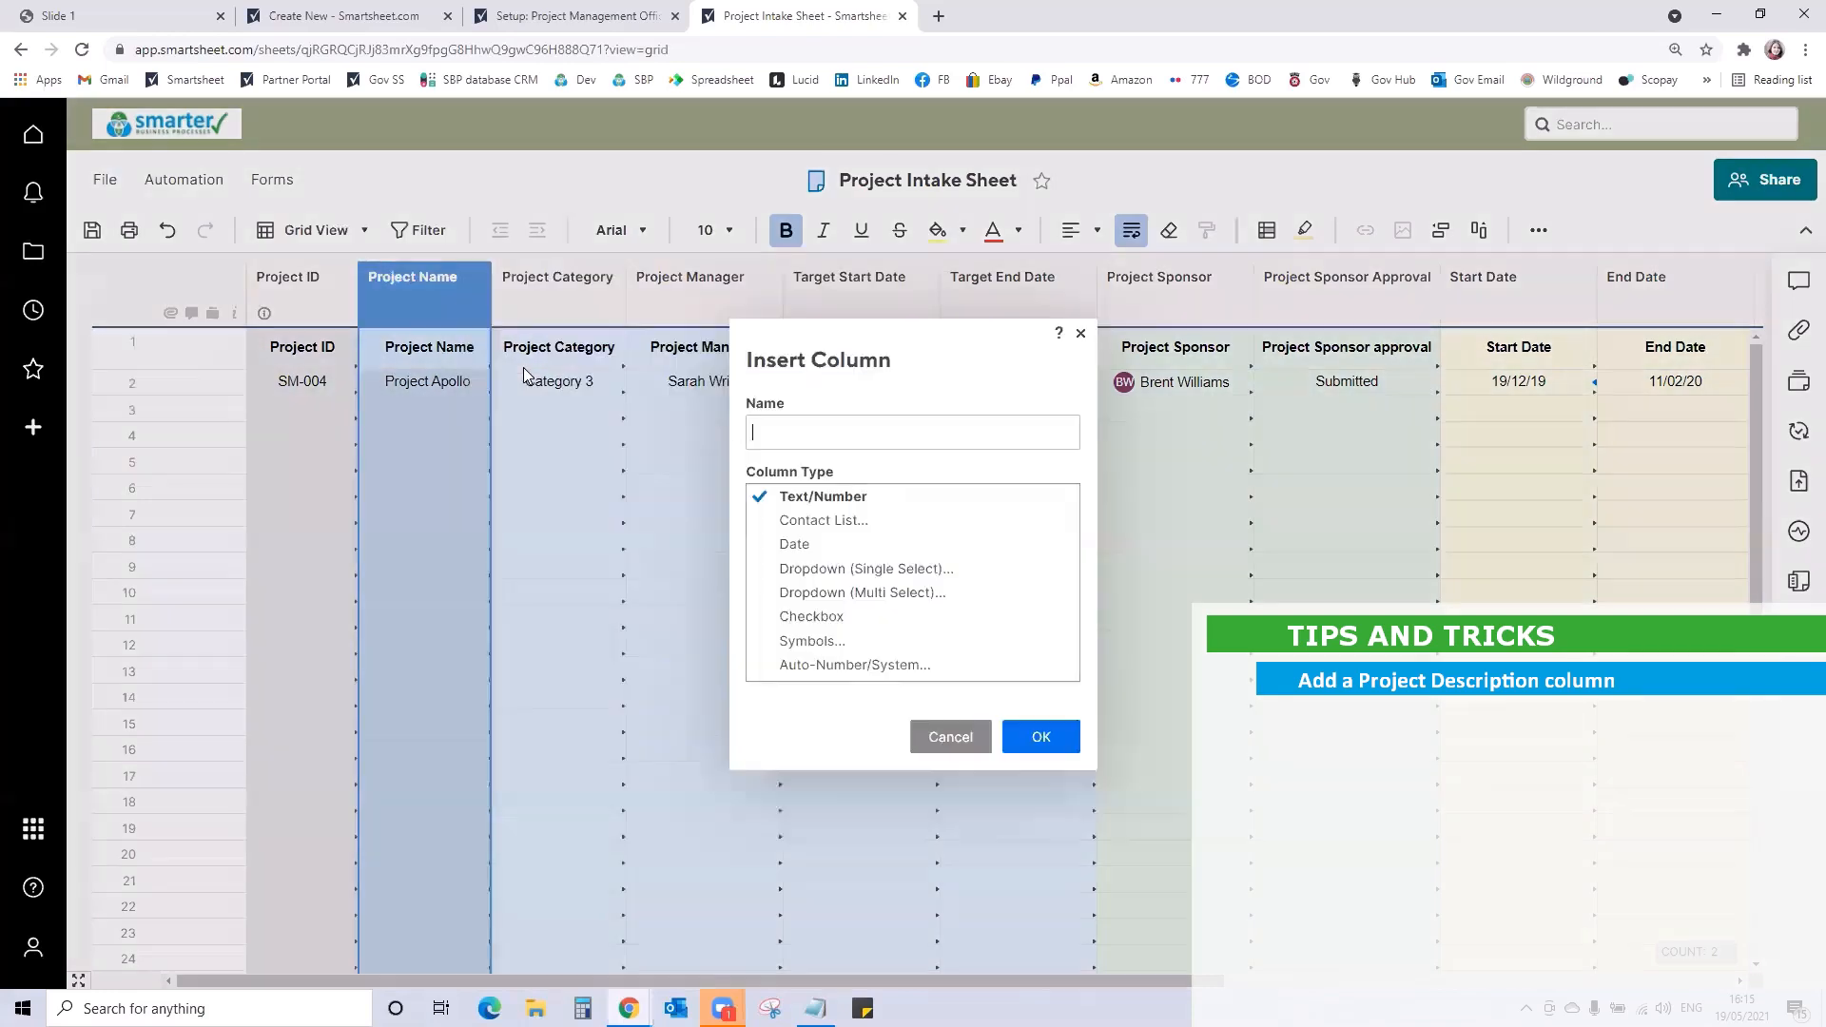
pyautogui.write('Project Description')
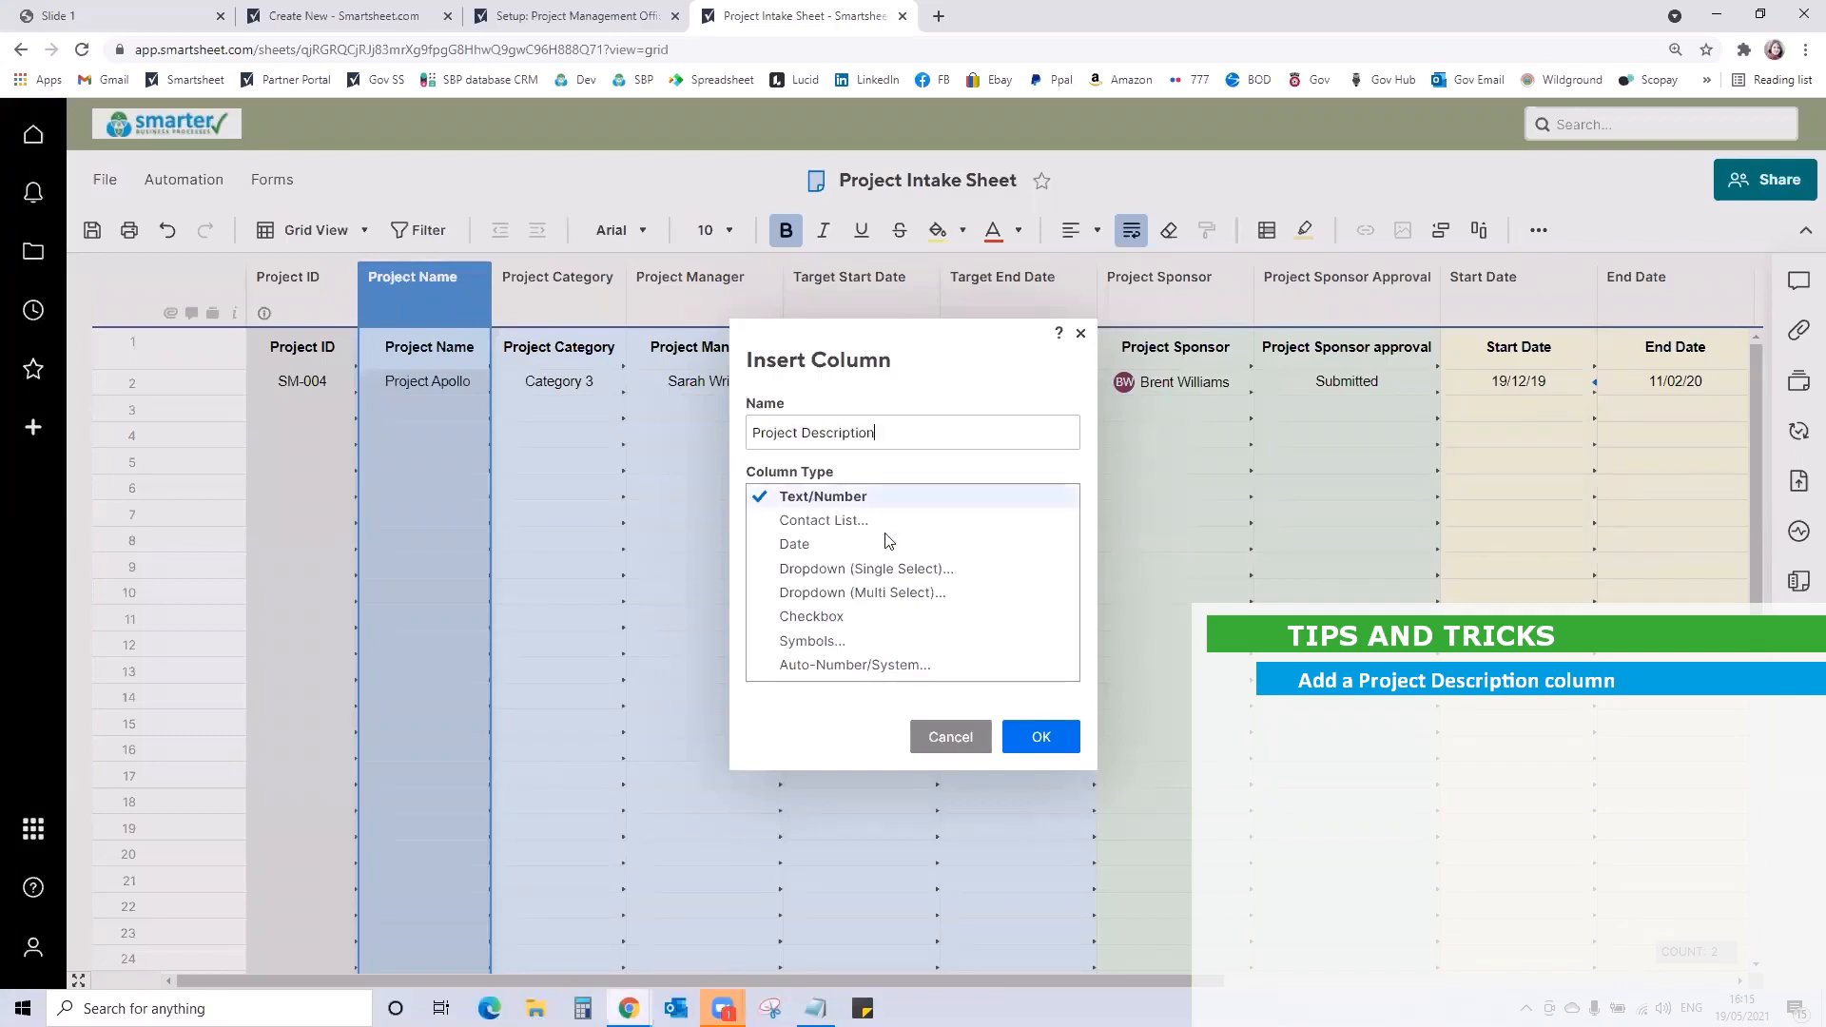
pyautogui.click(1041, 737)
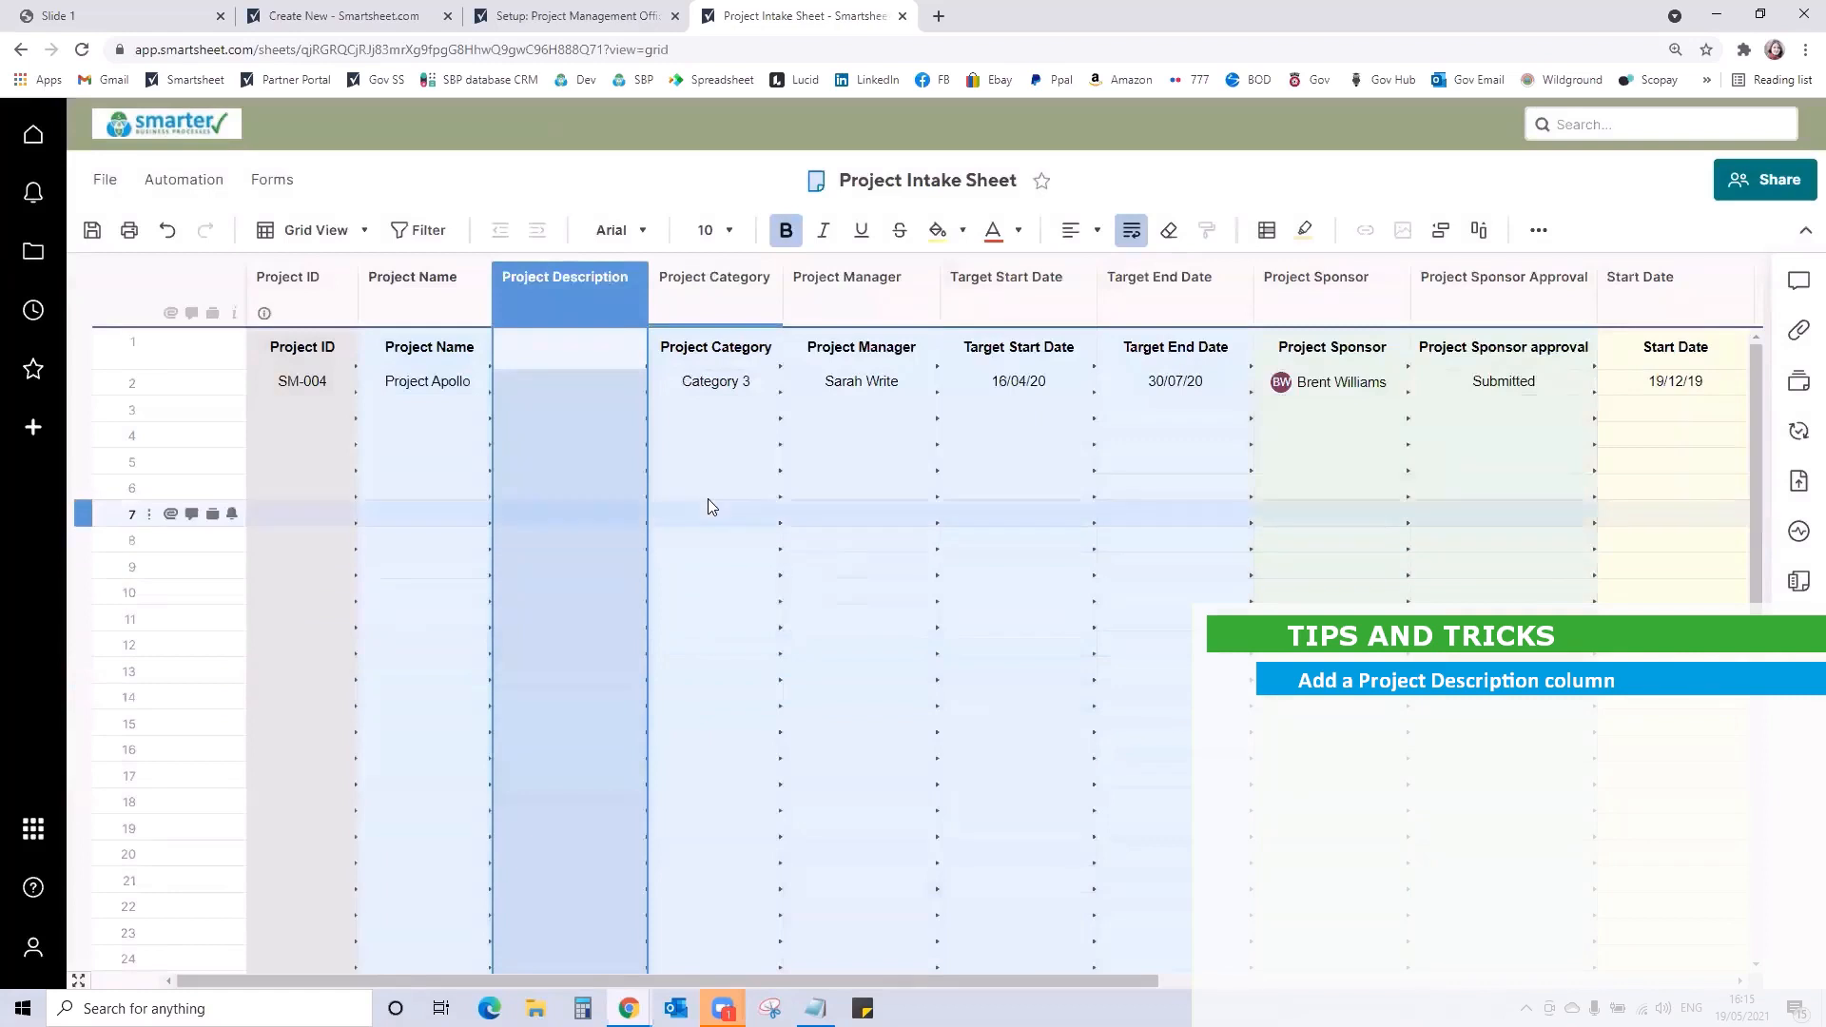
# Insert a Date column named Approval Outcome Date directly after the Project Sponsor Approval column
pyautogui.moveTo(903, 979); pyautogui.dragTo(1247, 979)
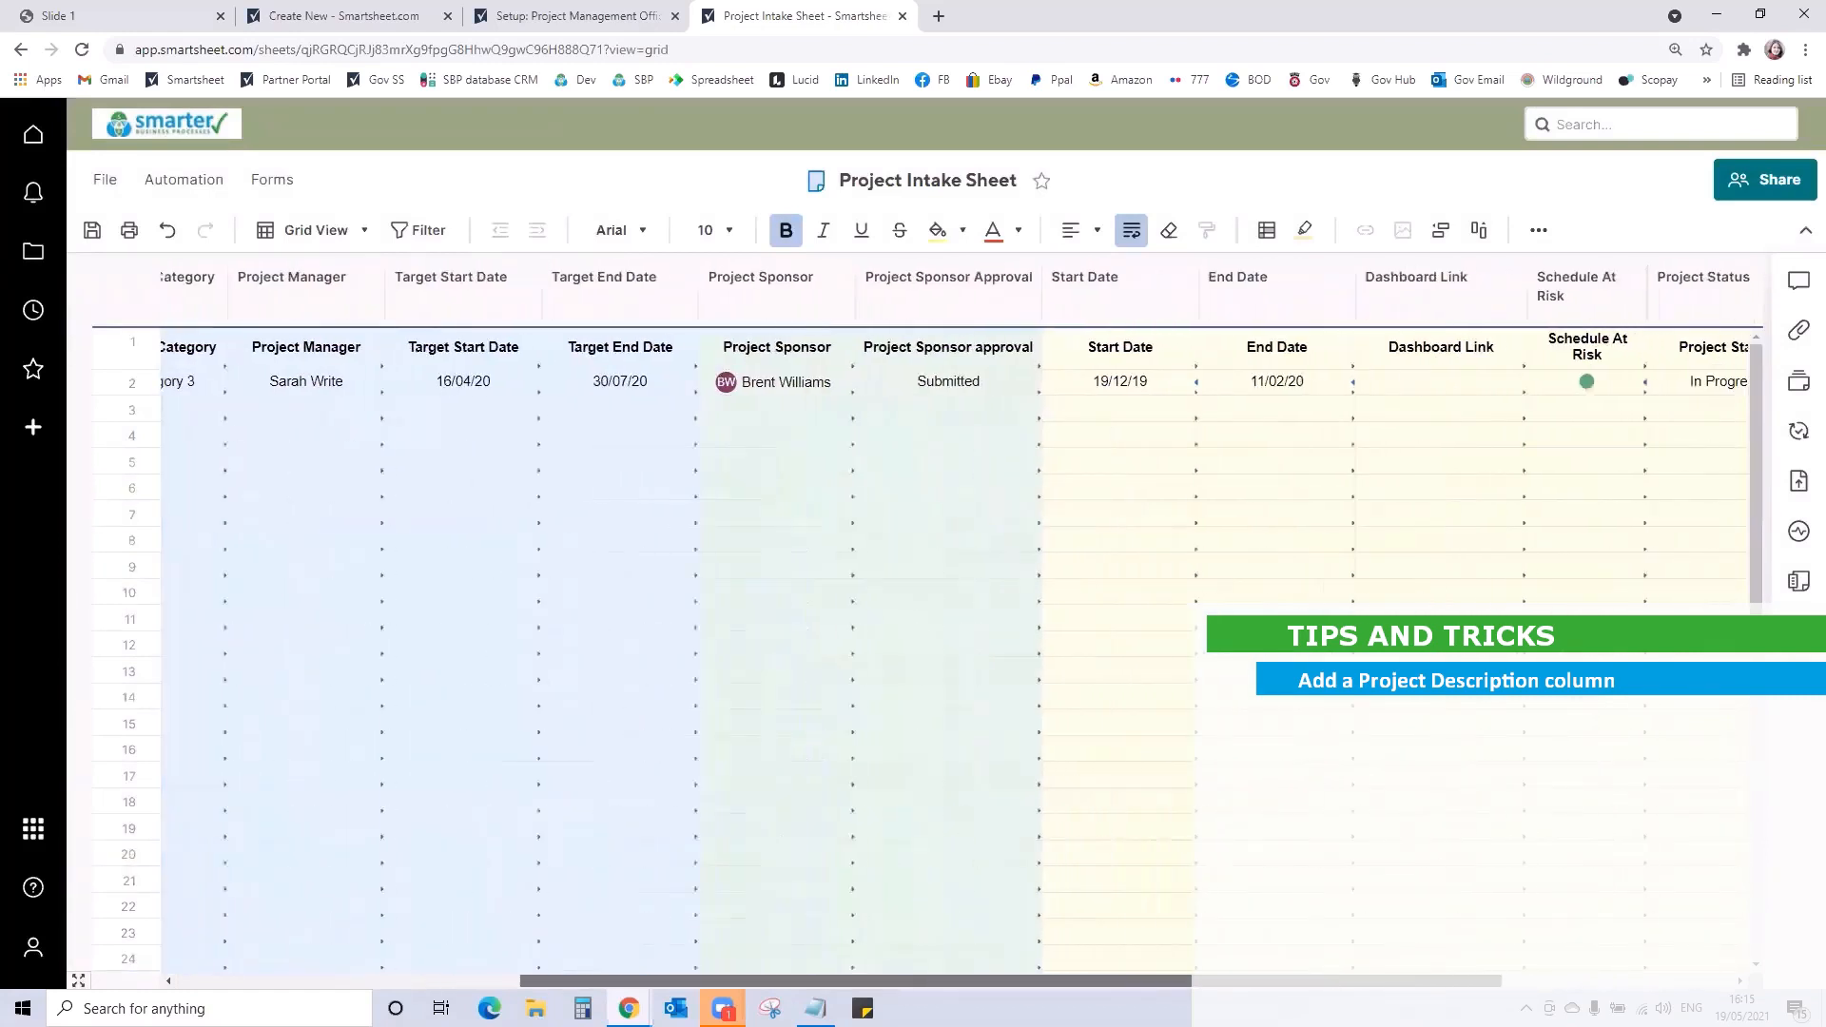
pyautogui.rightClick(919, 286)
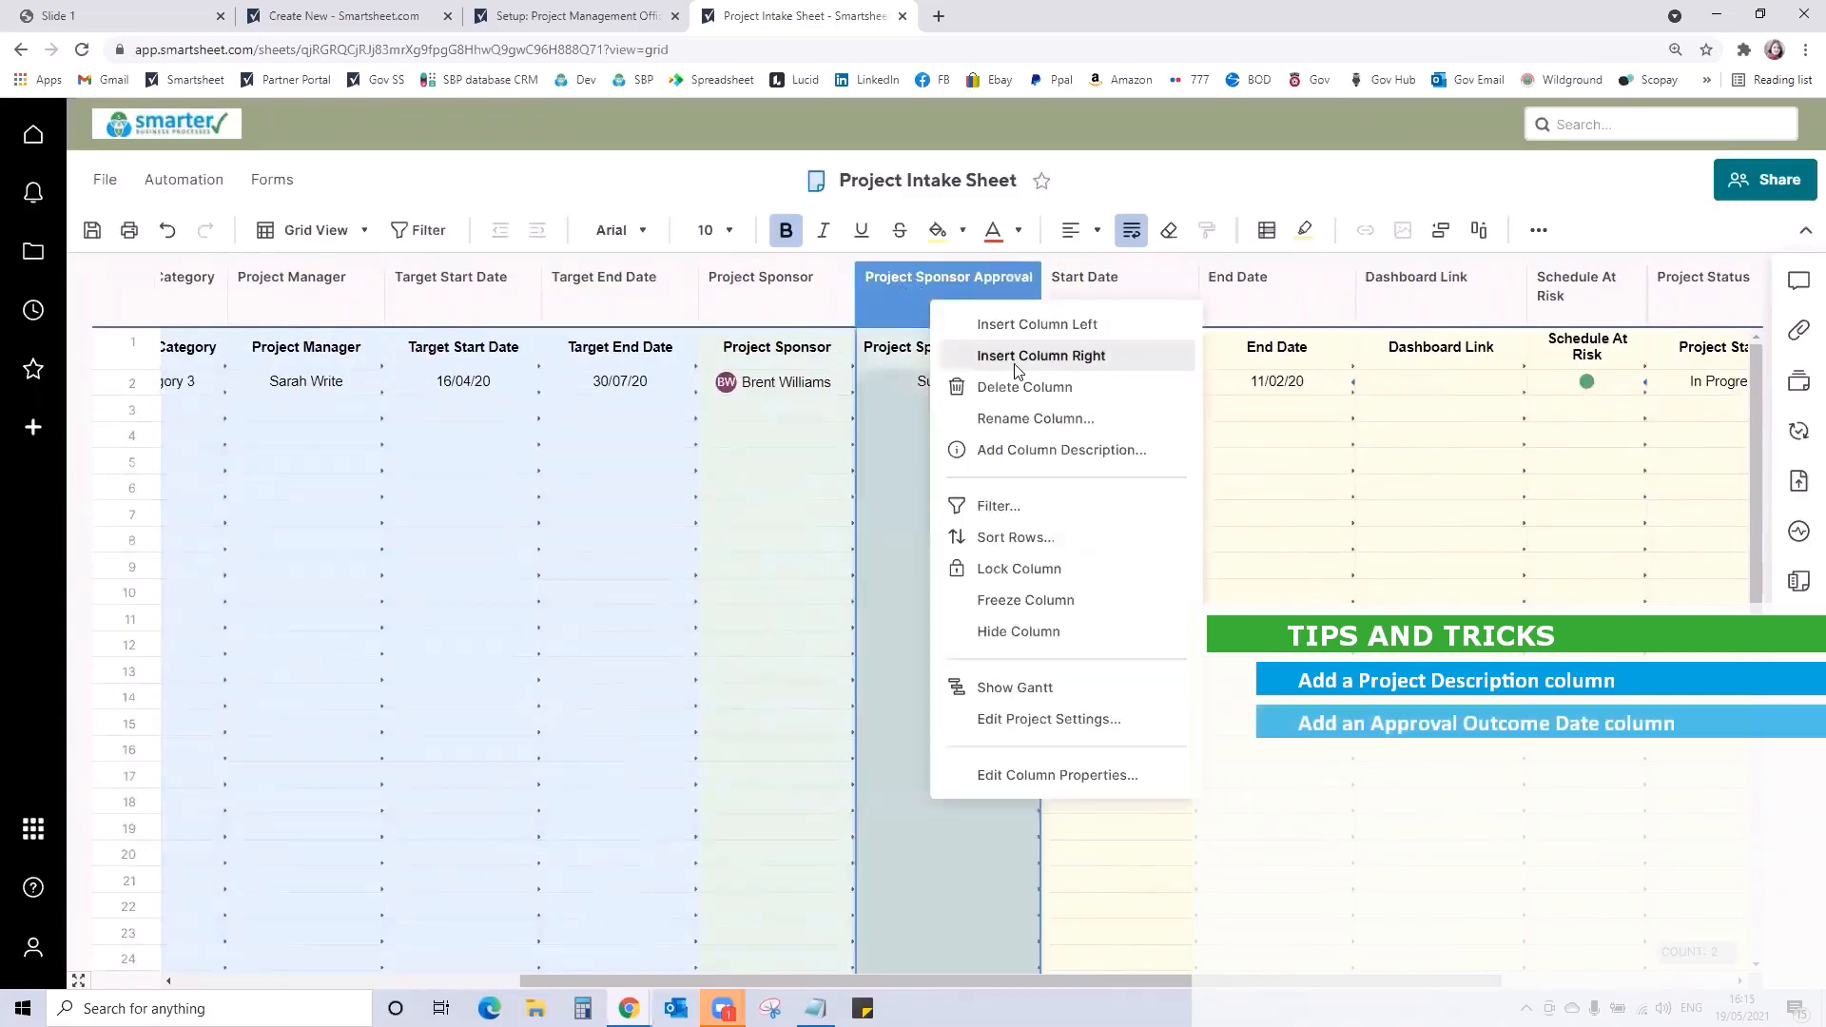
pyautogui.click(1016, 362)
pyautogui.write('Aprova')
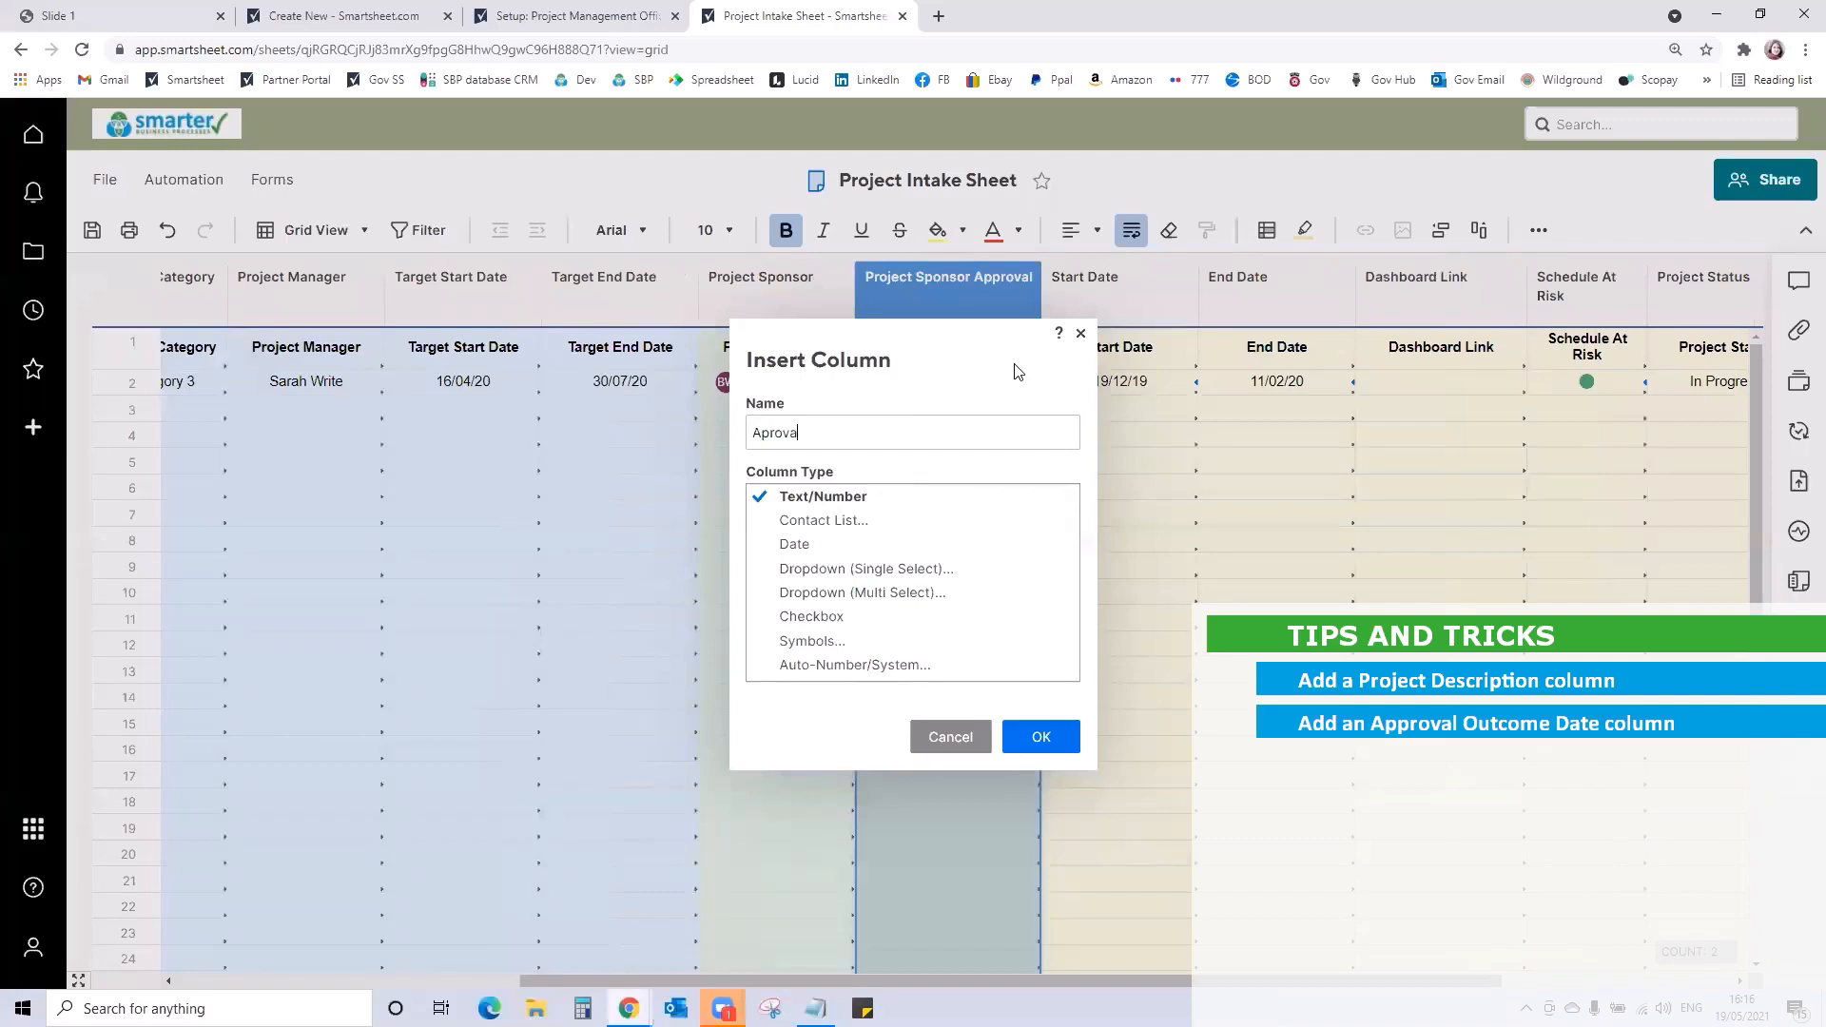
pyautogui.press('BackSpace')
pyautogui.press('BackSpace')
pyautogui.press('BackSpace')
pyautogui.press('BackSpace')
pyautogui.write('proval Outcome Date')
pyautogui.click(775, 548)
pyautogui.click(1040, 736)
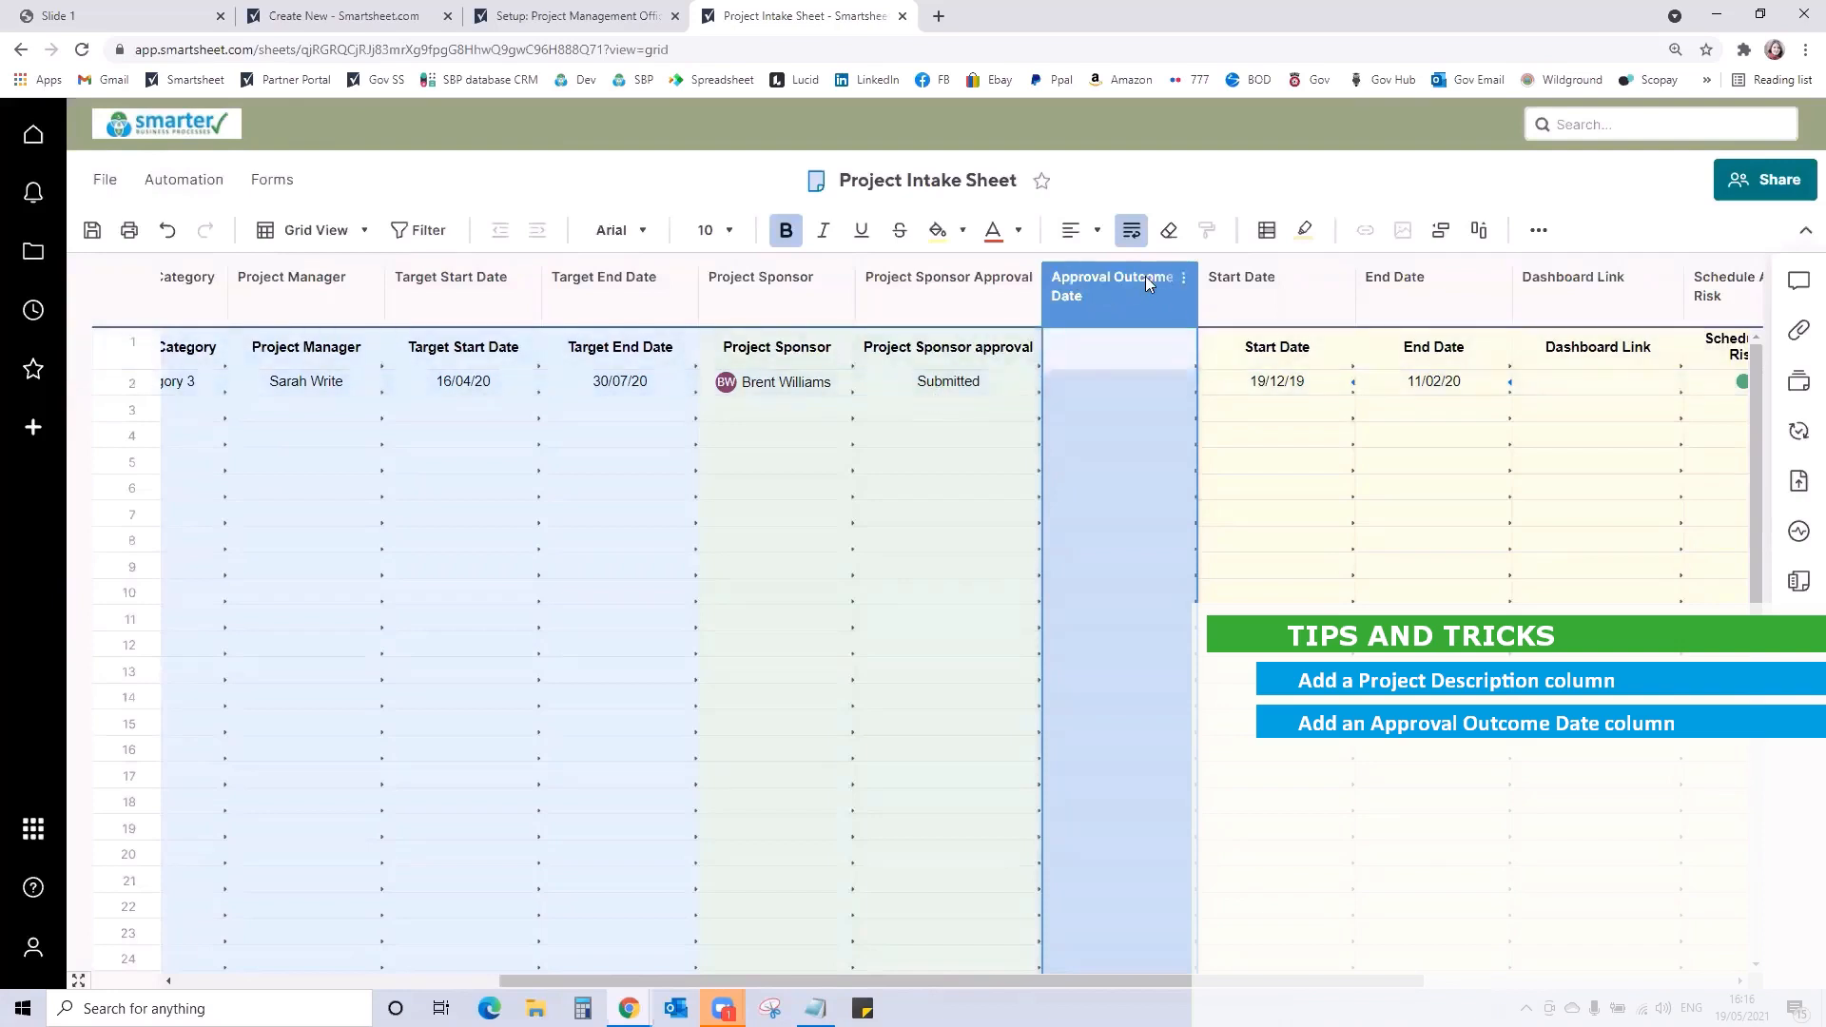
# Check the column properties of the Approval Outcome Date column
pyautogui.doubleClick(1110, 308)
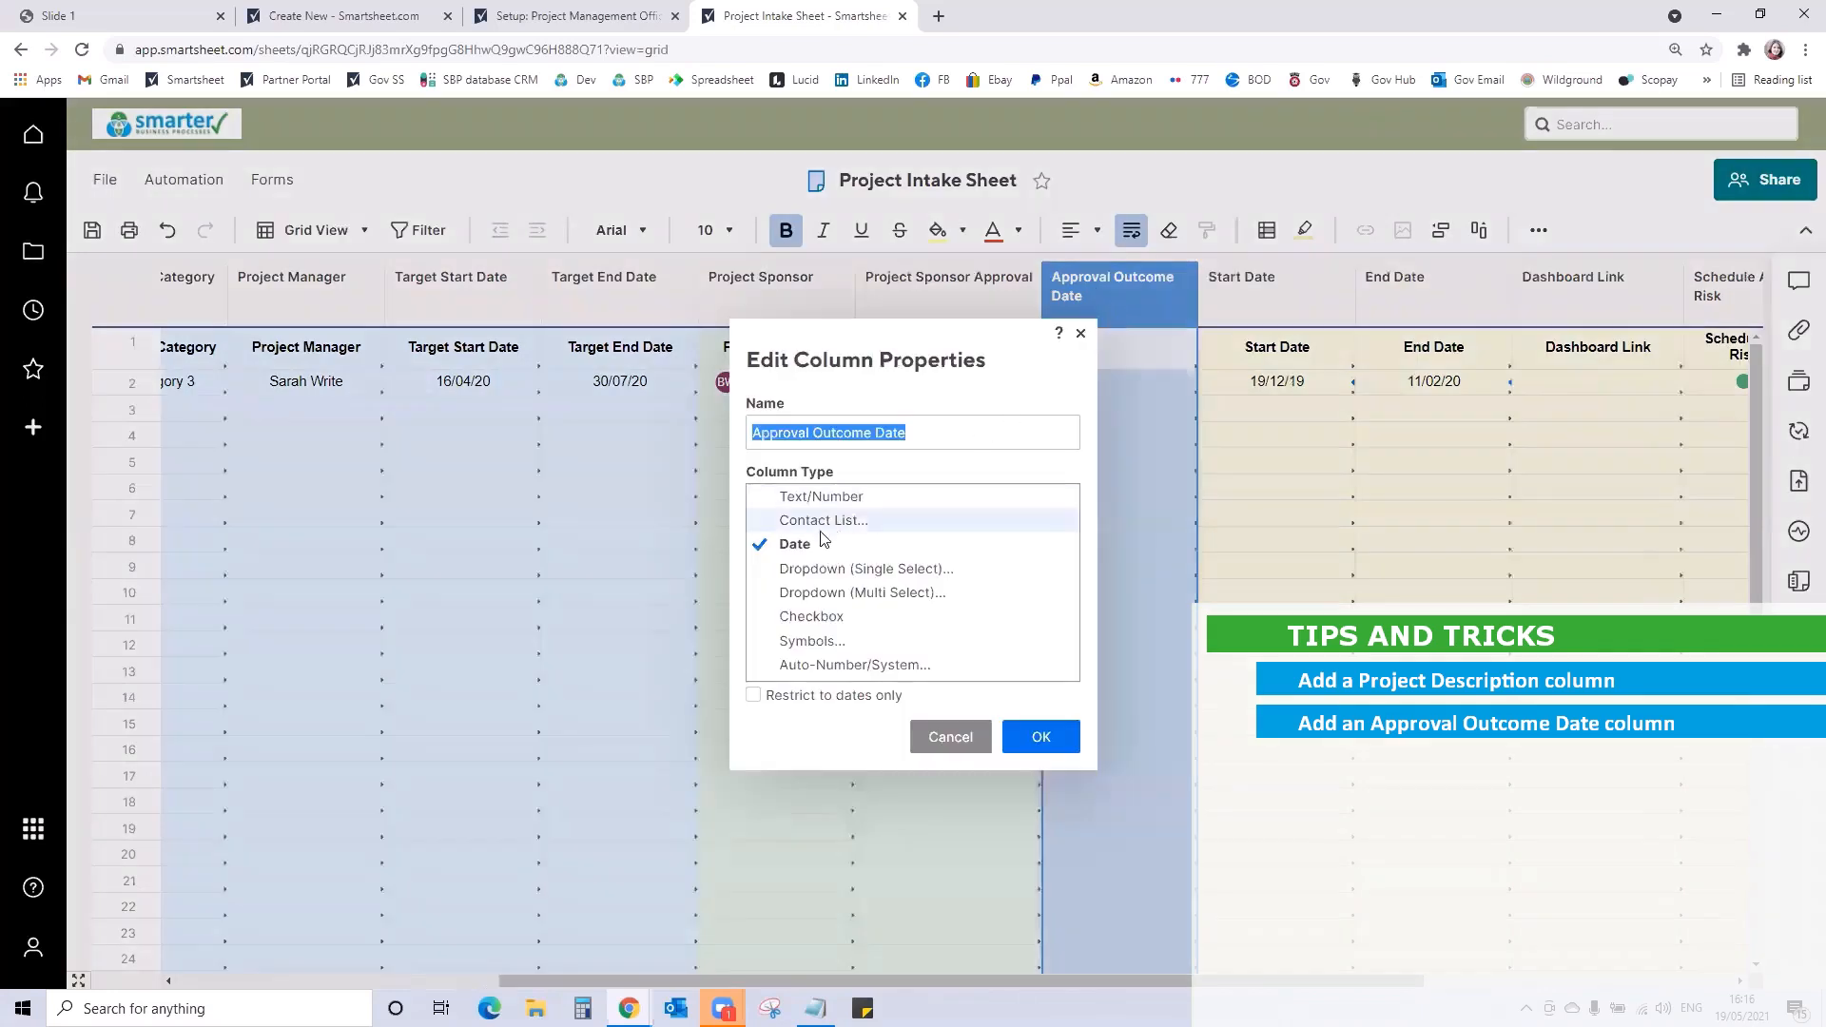
pyautogui.click(1039, 737)
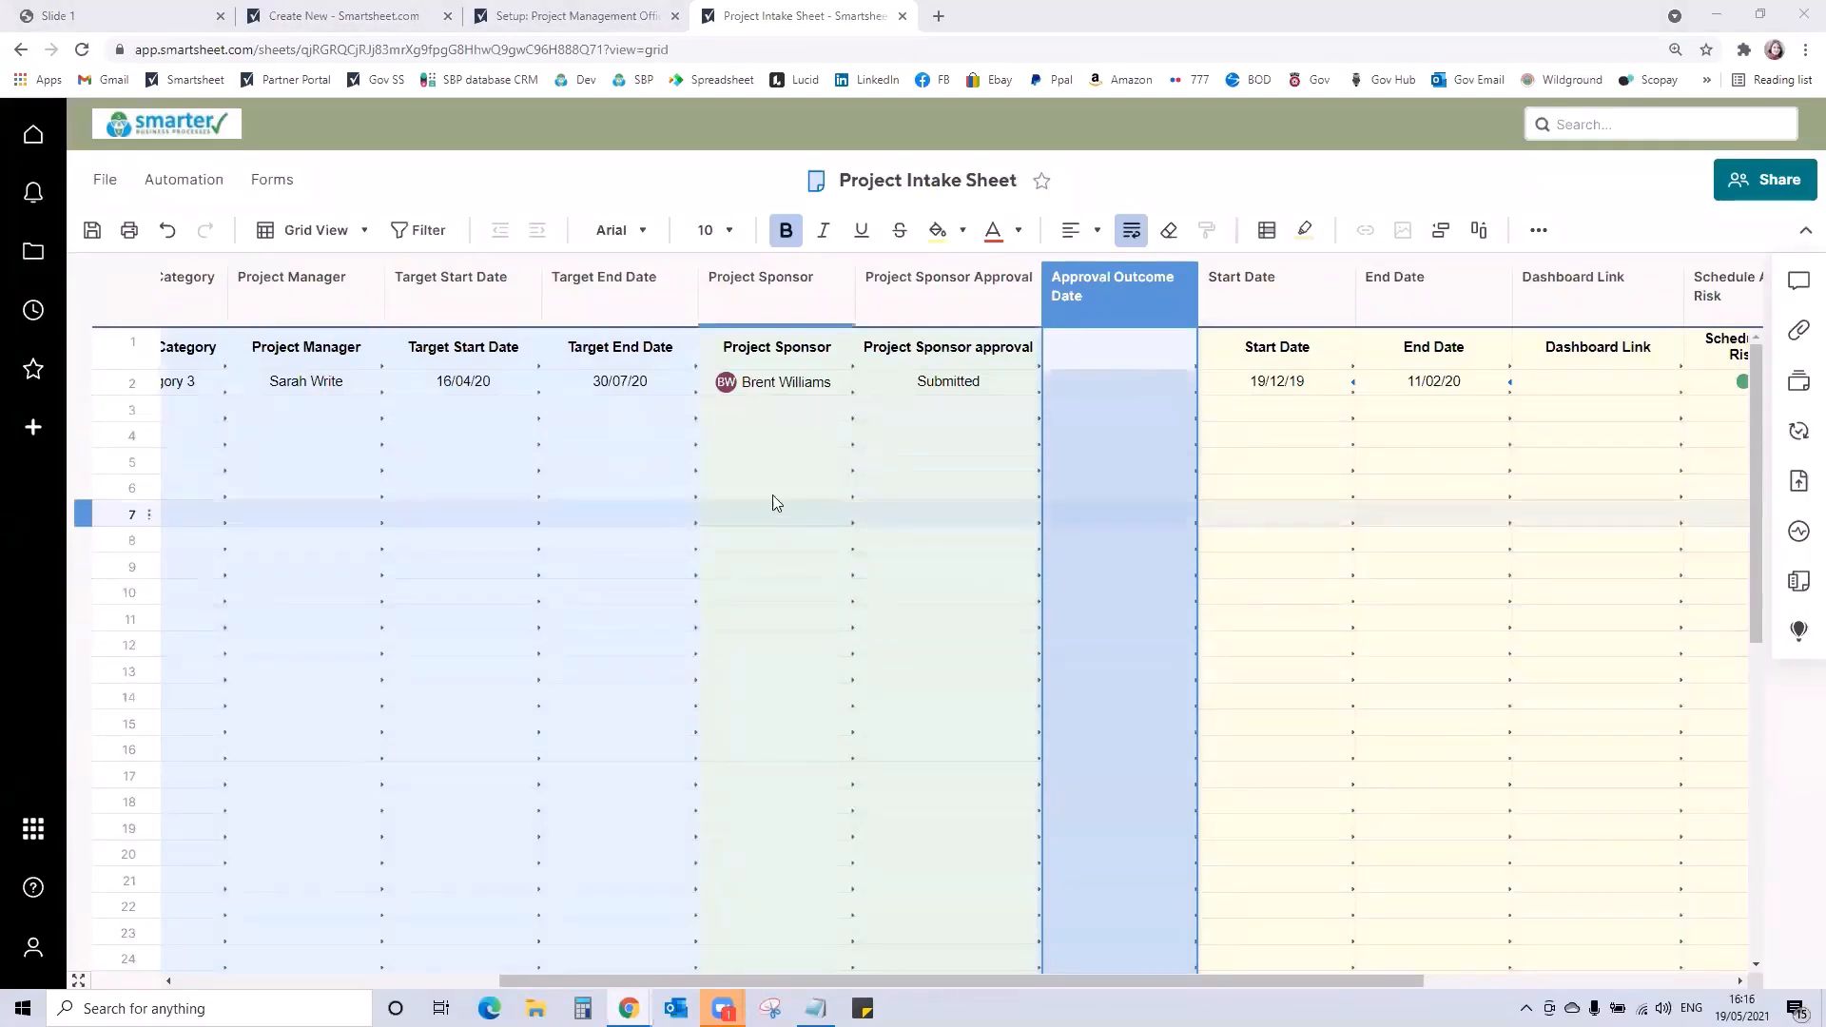
# Open the existing Project Intake Form for editing and add the Project Description field between Project Name and Project Category
pyautogui.click(268, 180)
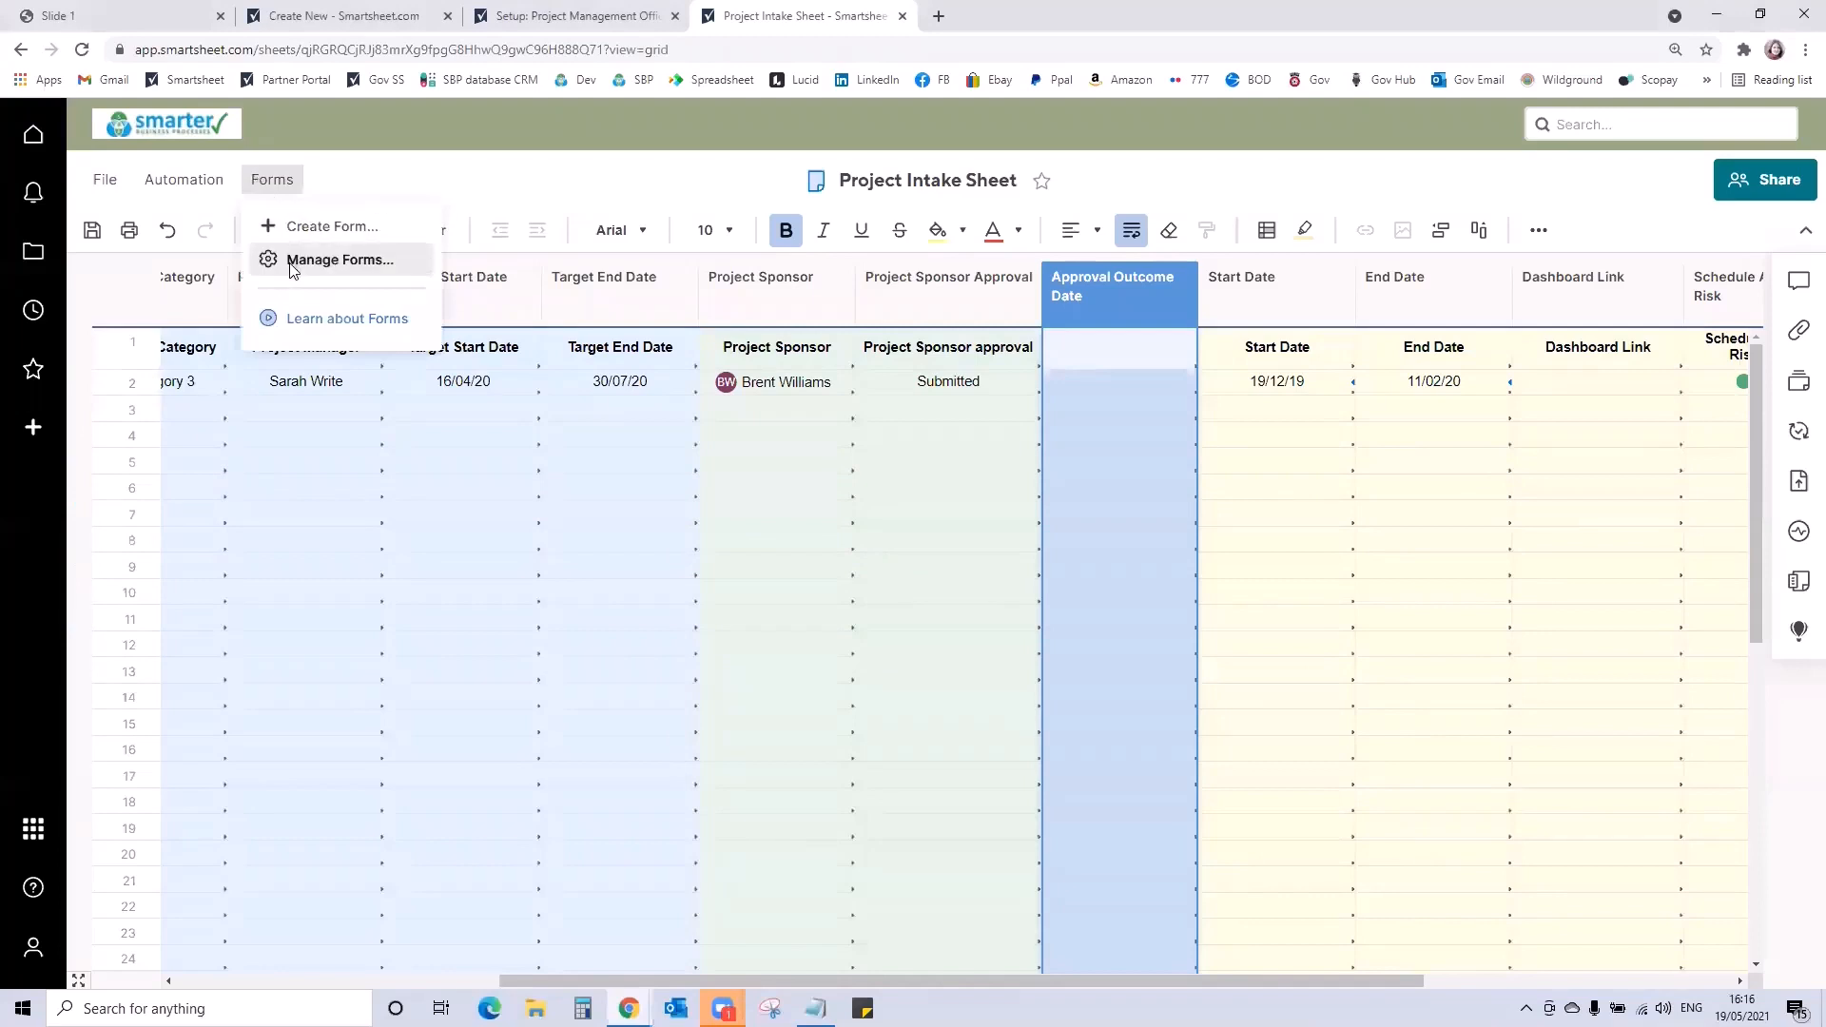
pyautogui.click(293, 260)
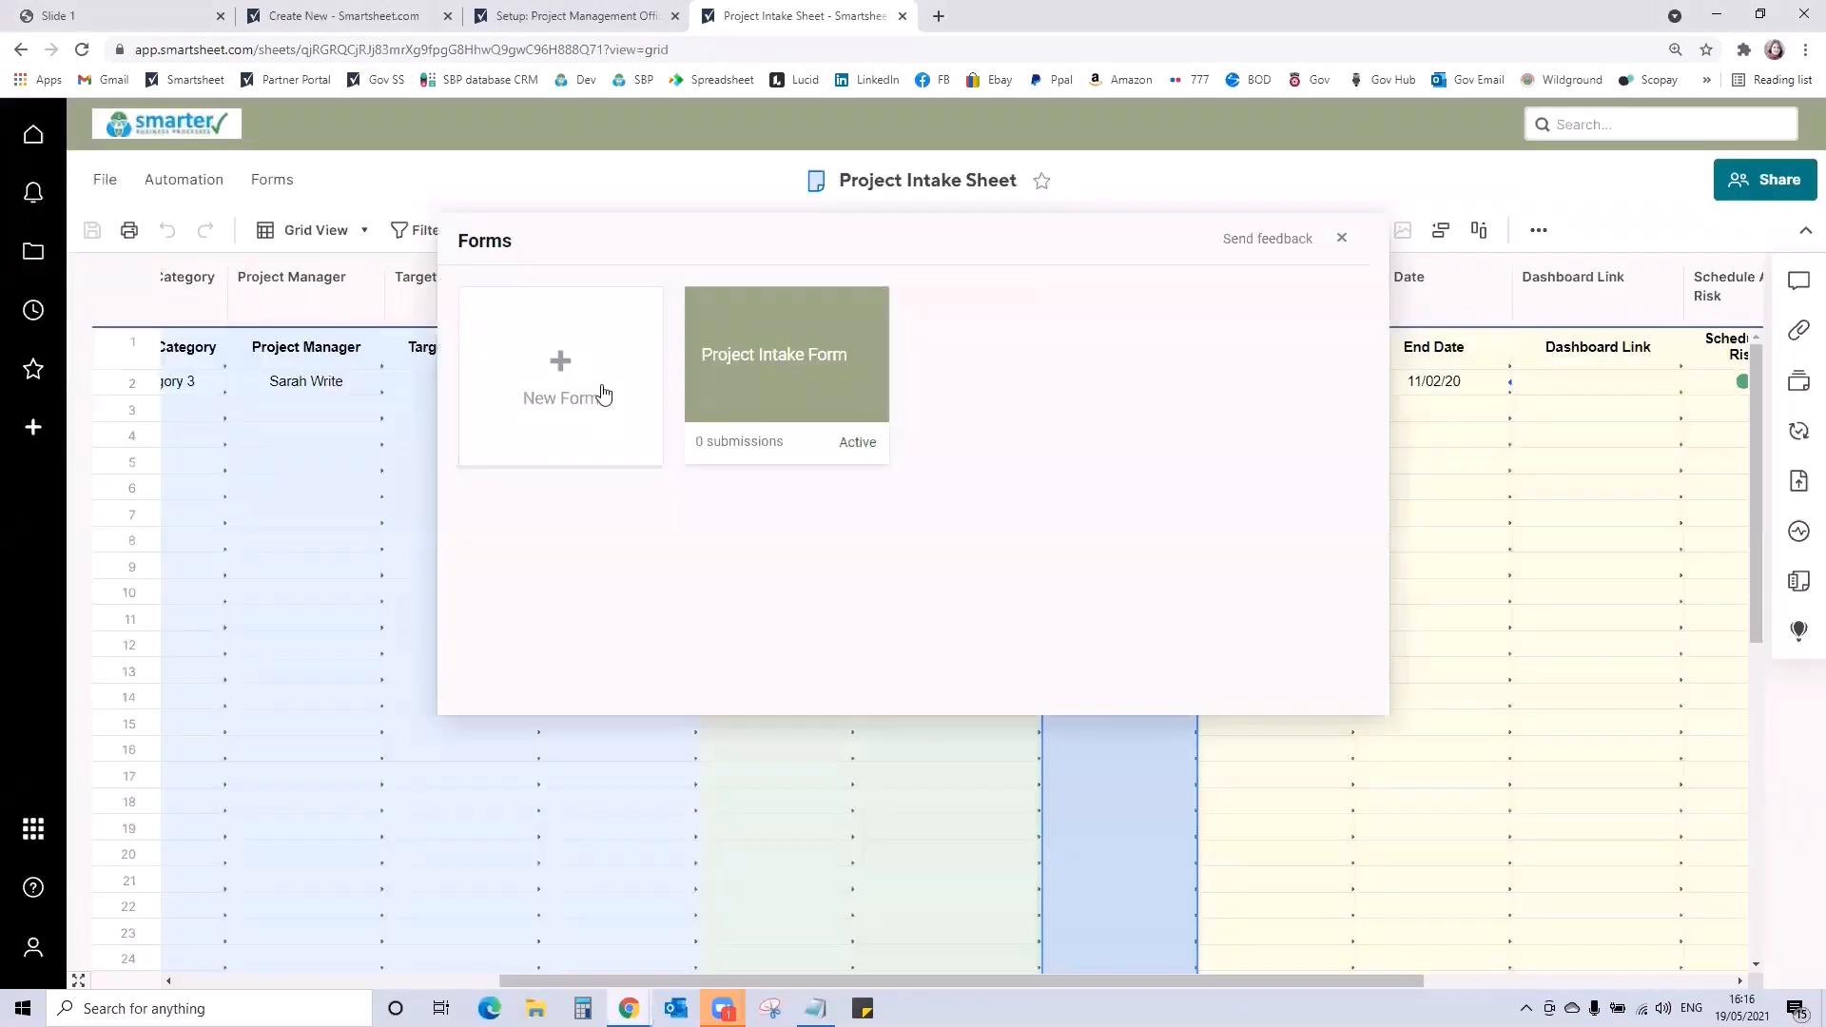
pyautogui.click(788, 385)
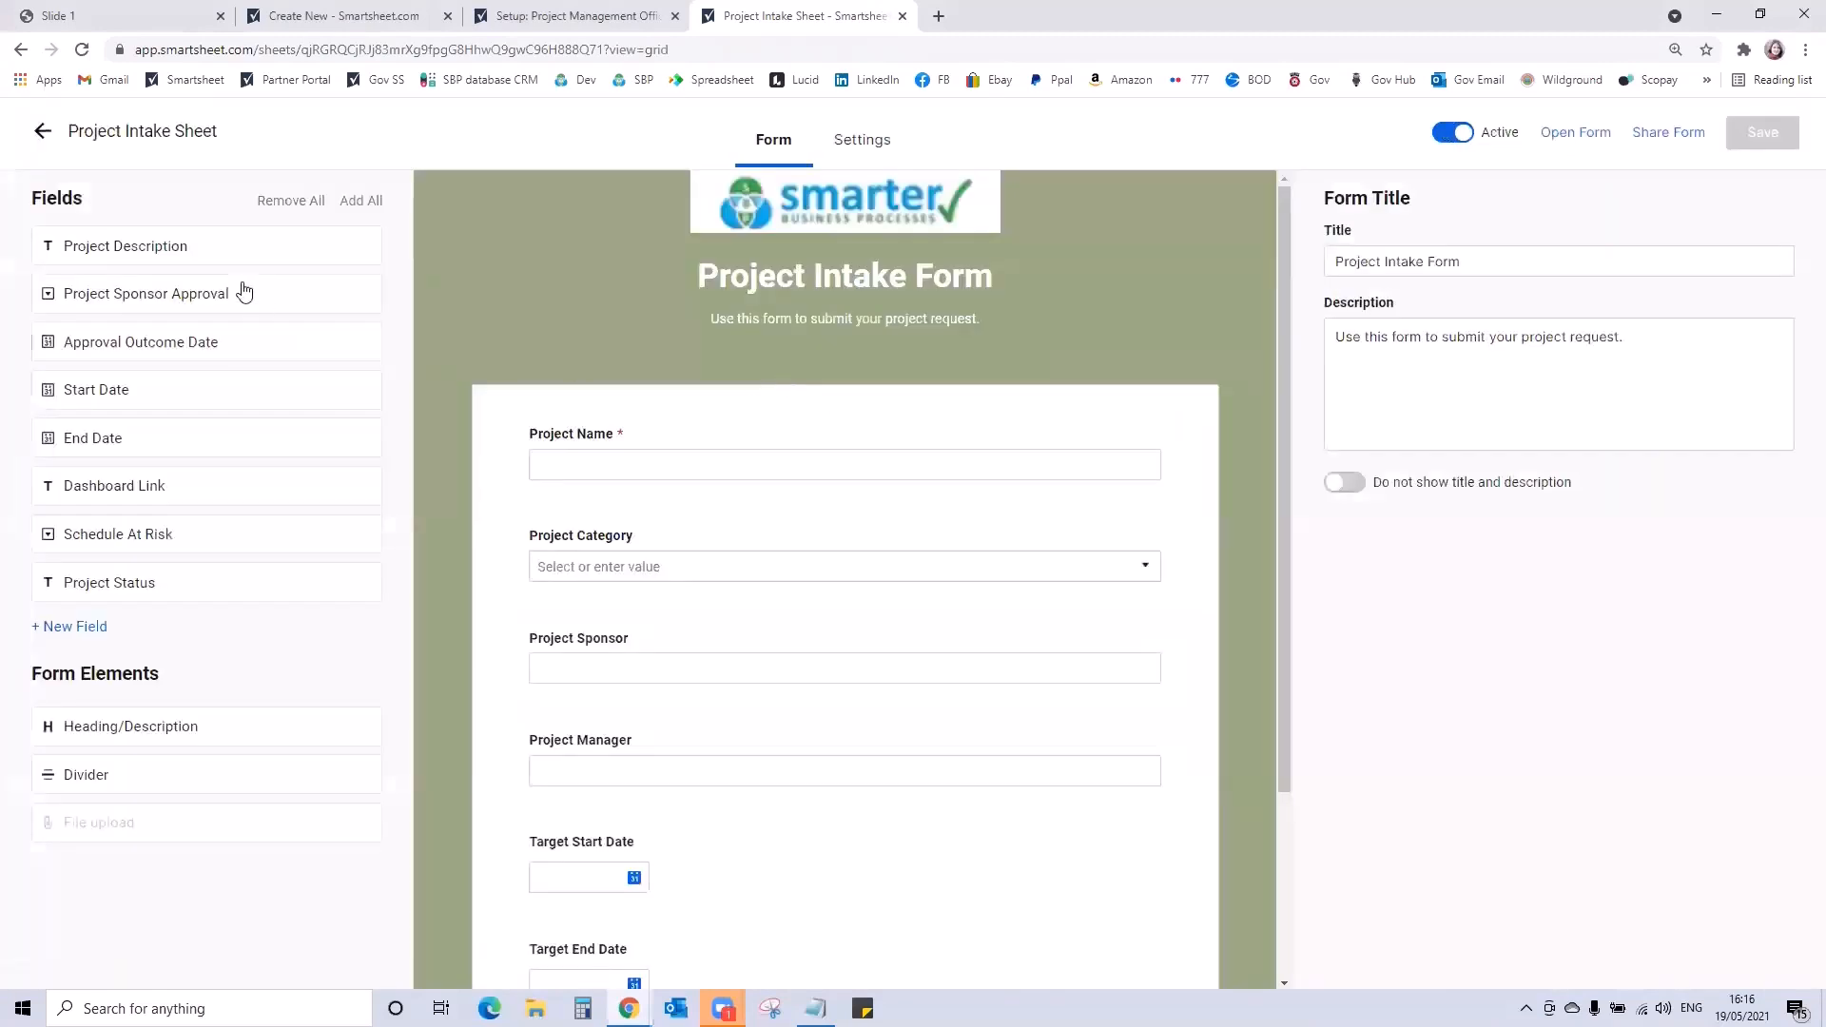
pyautogui.moveTo(196, 248); pyautogui.dragTo(704, 540)
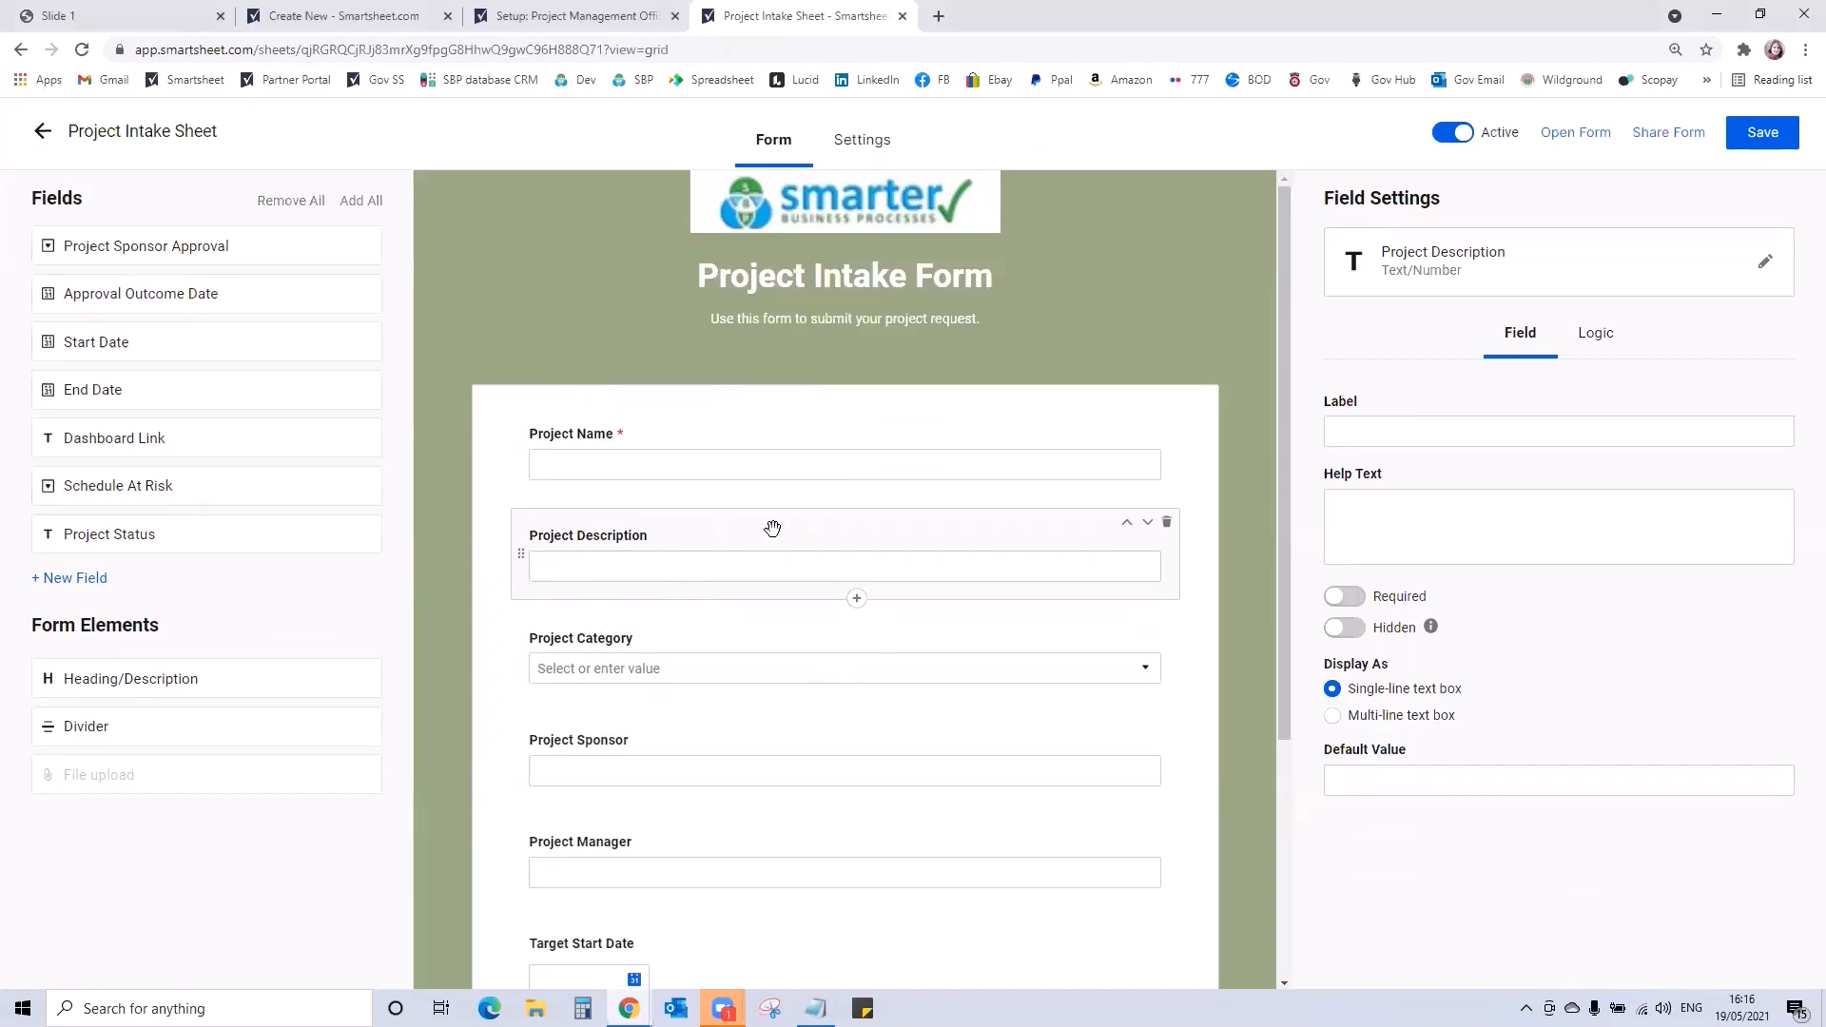
# Set the Project Sponsor field's help text to "This is the email address for the person that needs to approve your request."
pyautogui.scroll(-2, 775, 530)
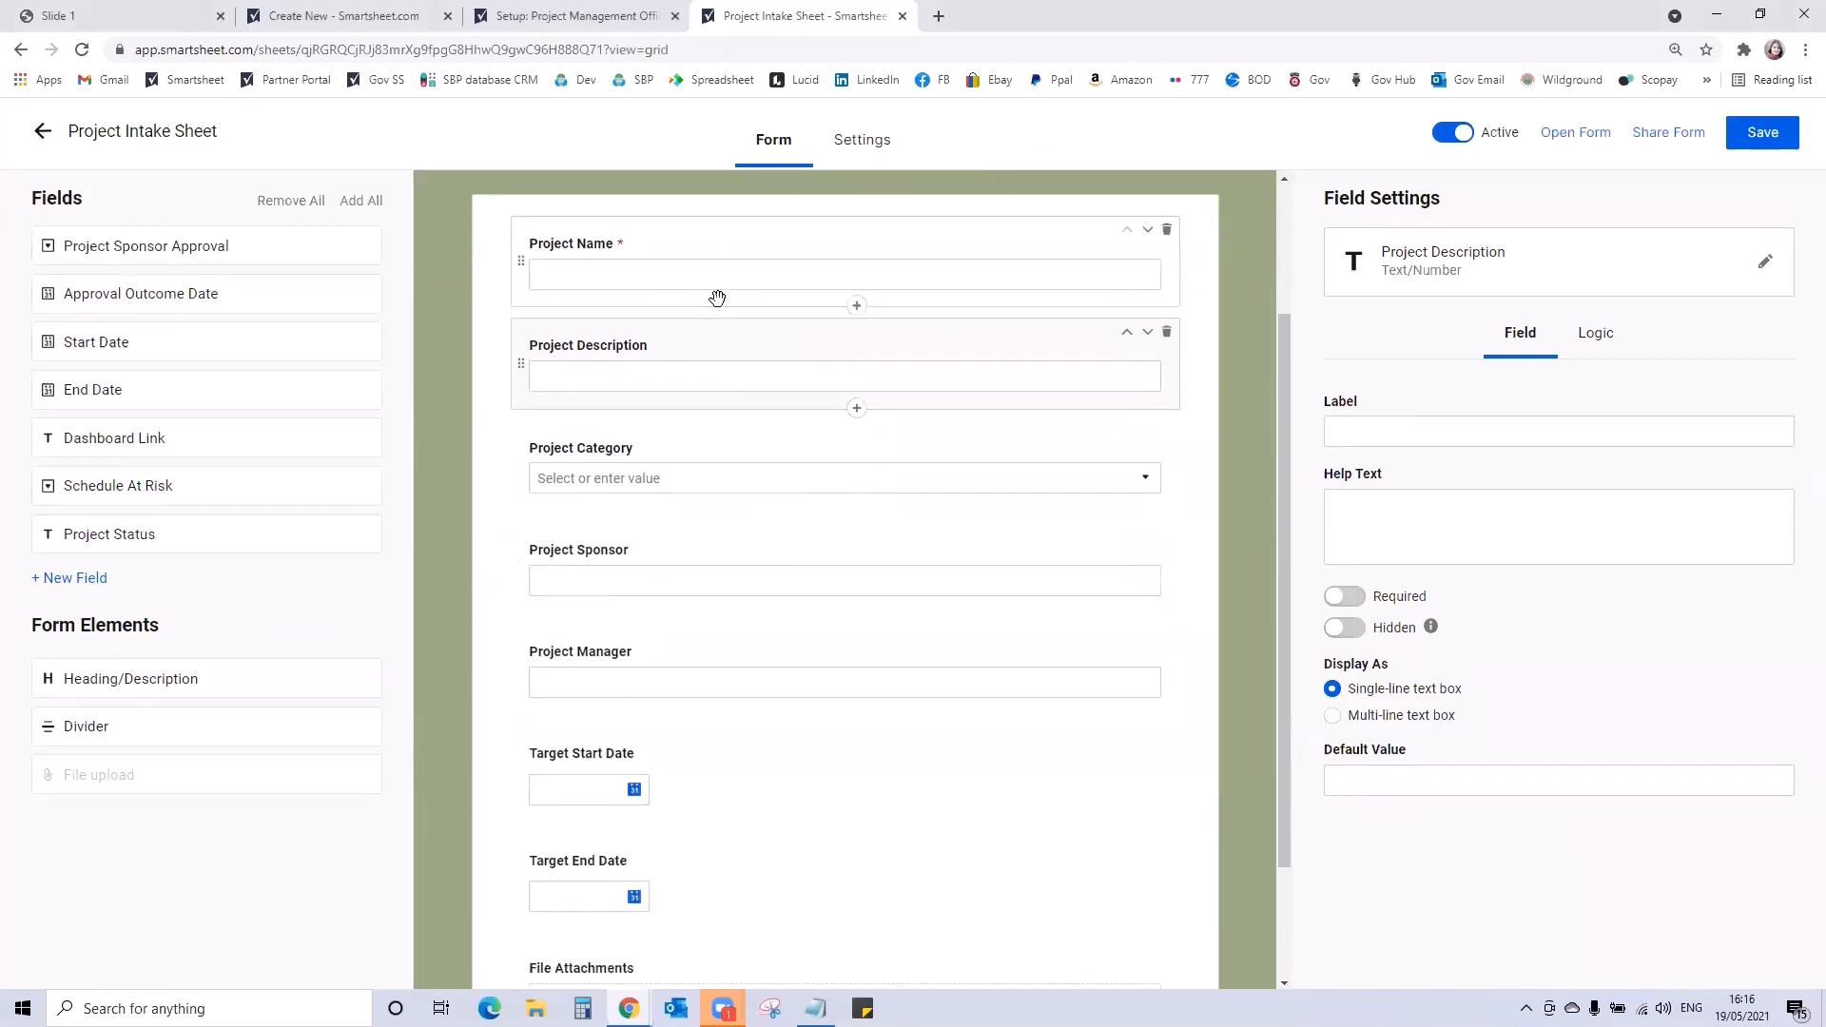
pyautogui.click(720, 580)
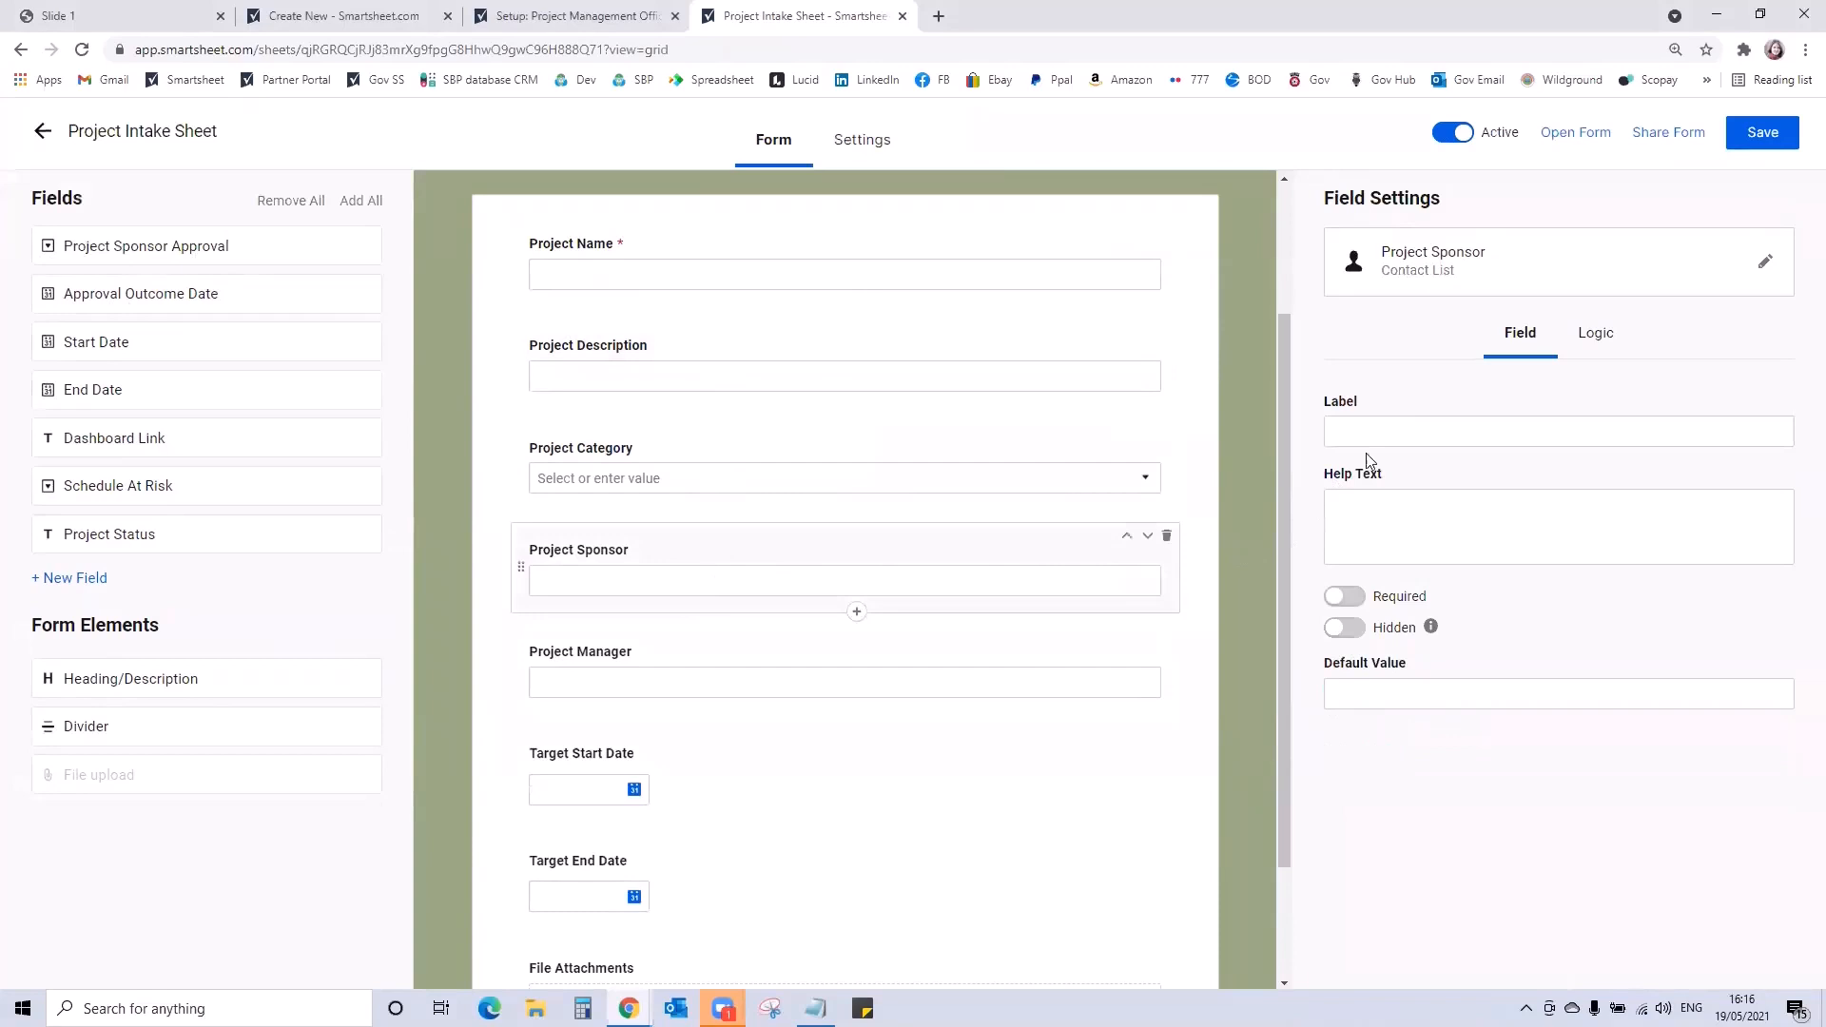
pyautogui.click(1380, 540)
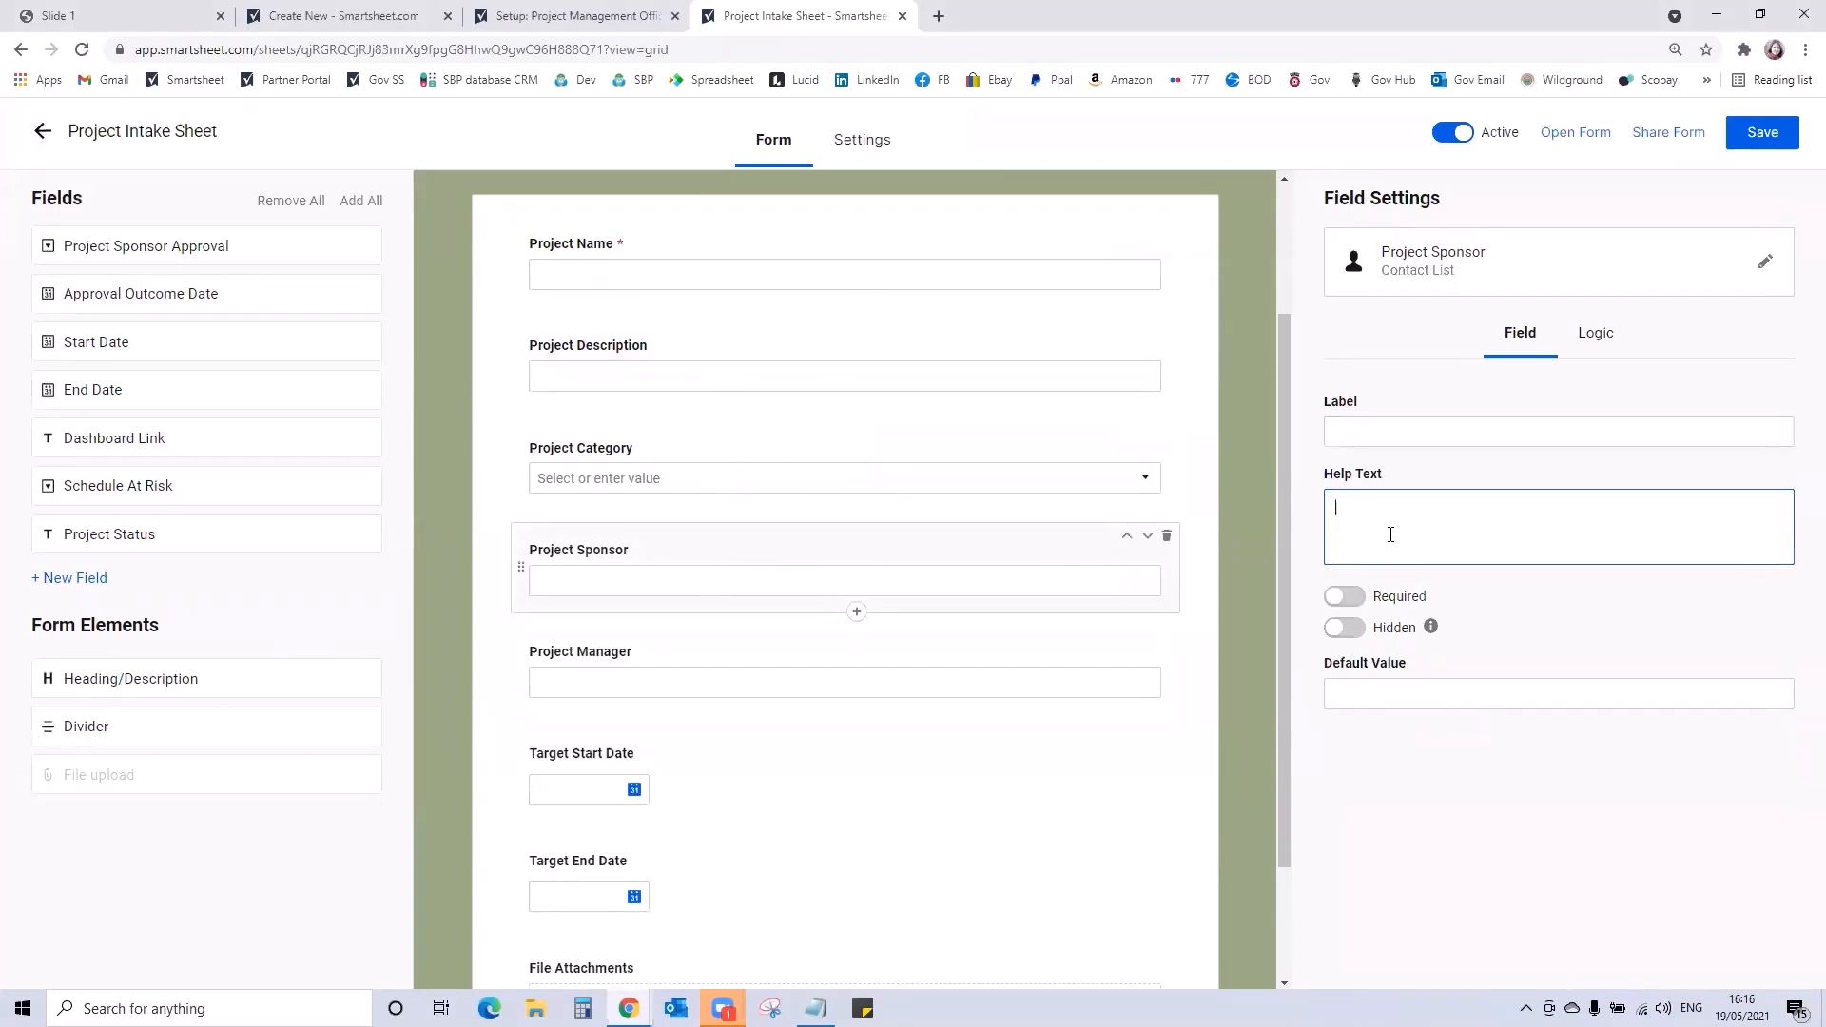
pyautogui.write('This is hte')
pyautogui.press('BackSpace')
pyautogui.press('BackSpace')
pyautogui.press('BackSpace')
pyautogui.press('BackSpace')
pyautogui.write('the email address ')
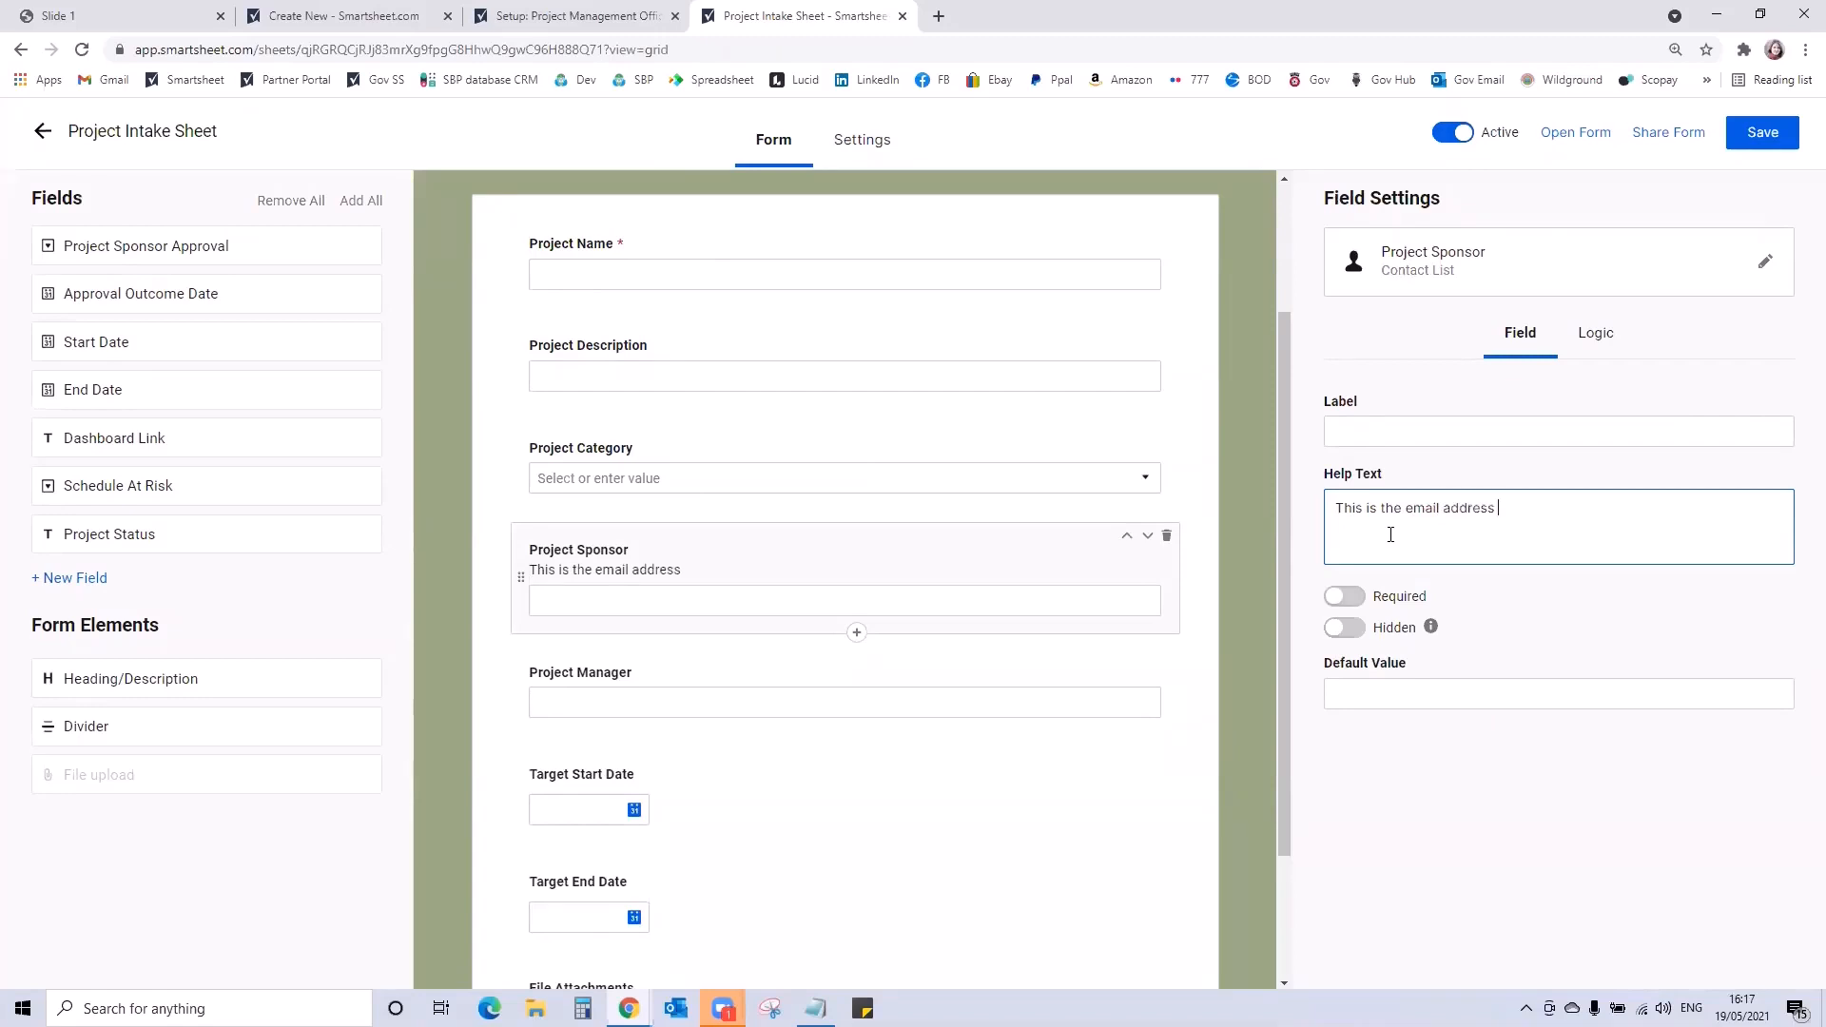
pyautogui.write('for the person that needs to approve')
pyautogui.press('BackSpace')
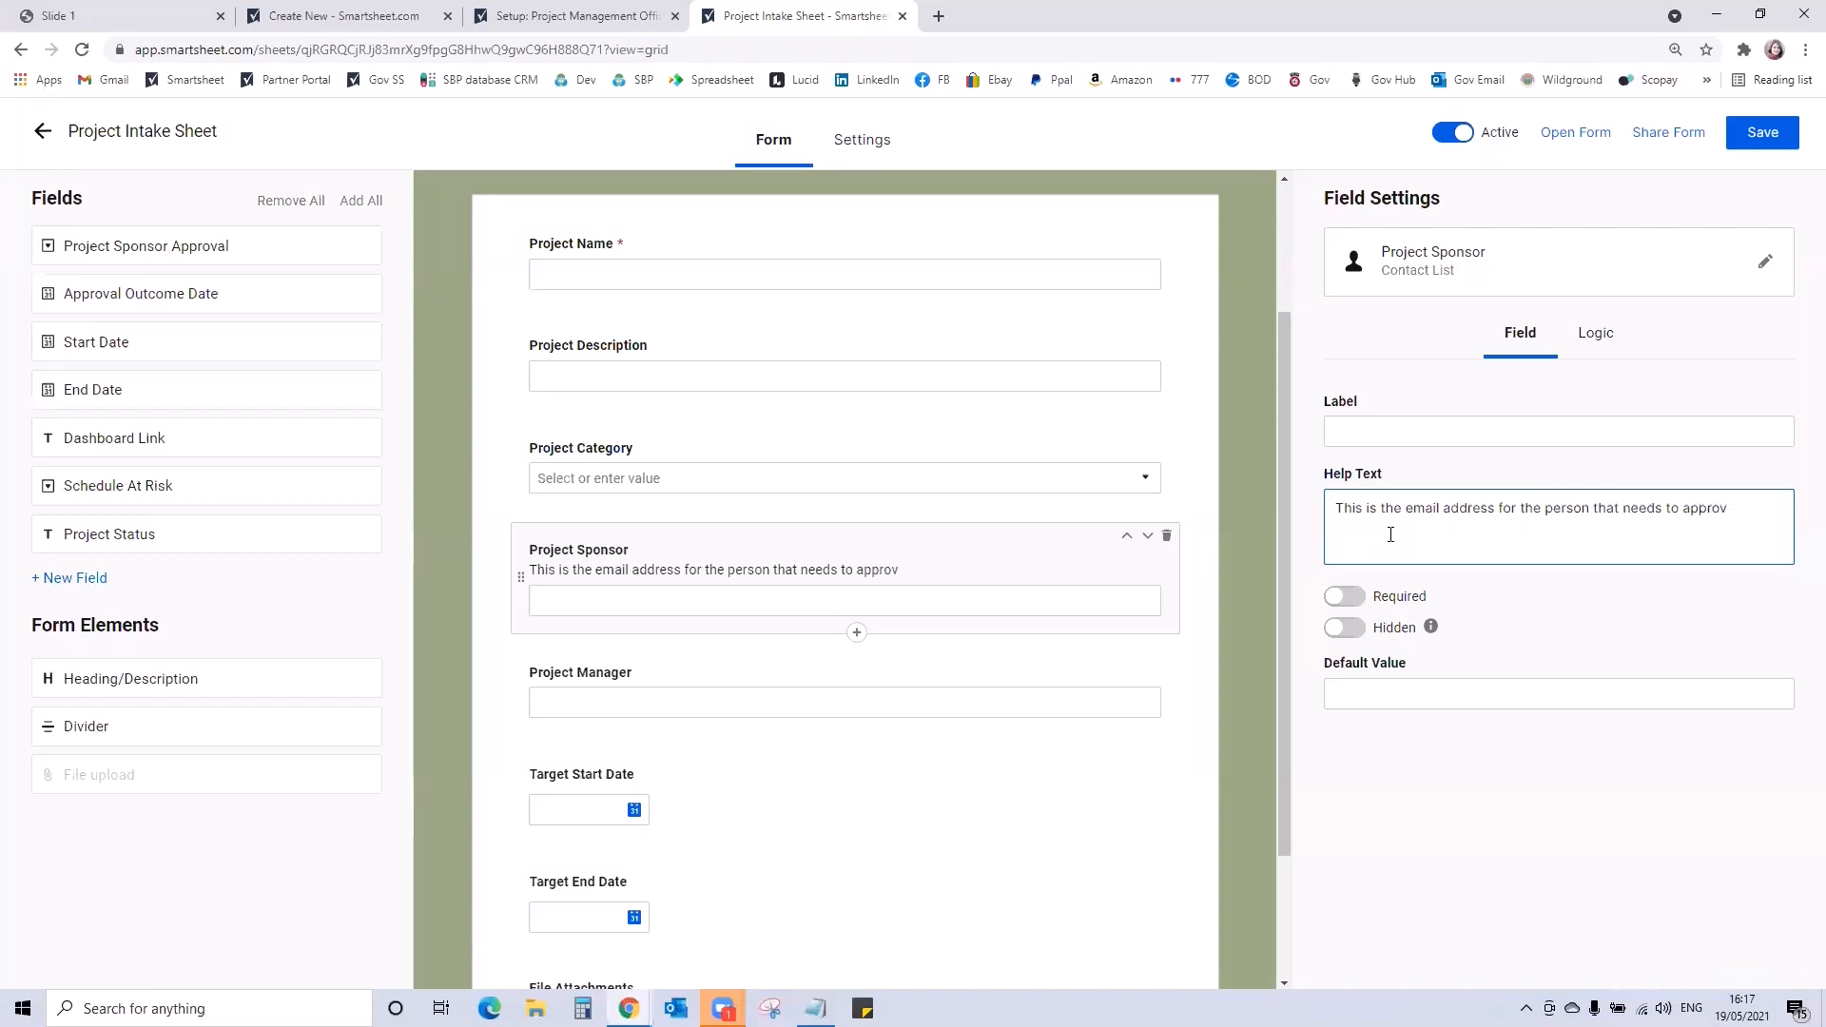
pyautogui.write('your request')
# Make the Project Description, Project Category and Project Sponsor form fields required
pyautogui.click(737, 372)
pyautogui.click(1344, 596)
pyautogui.click(727, 491)
pyautogui.click(1343, 596)
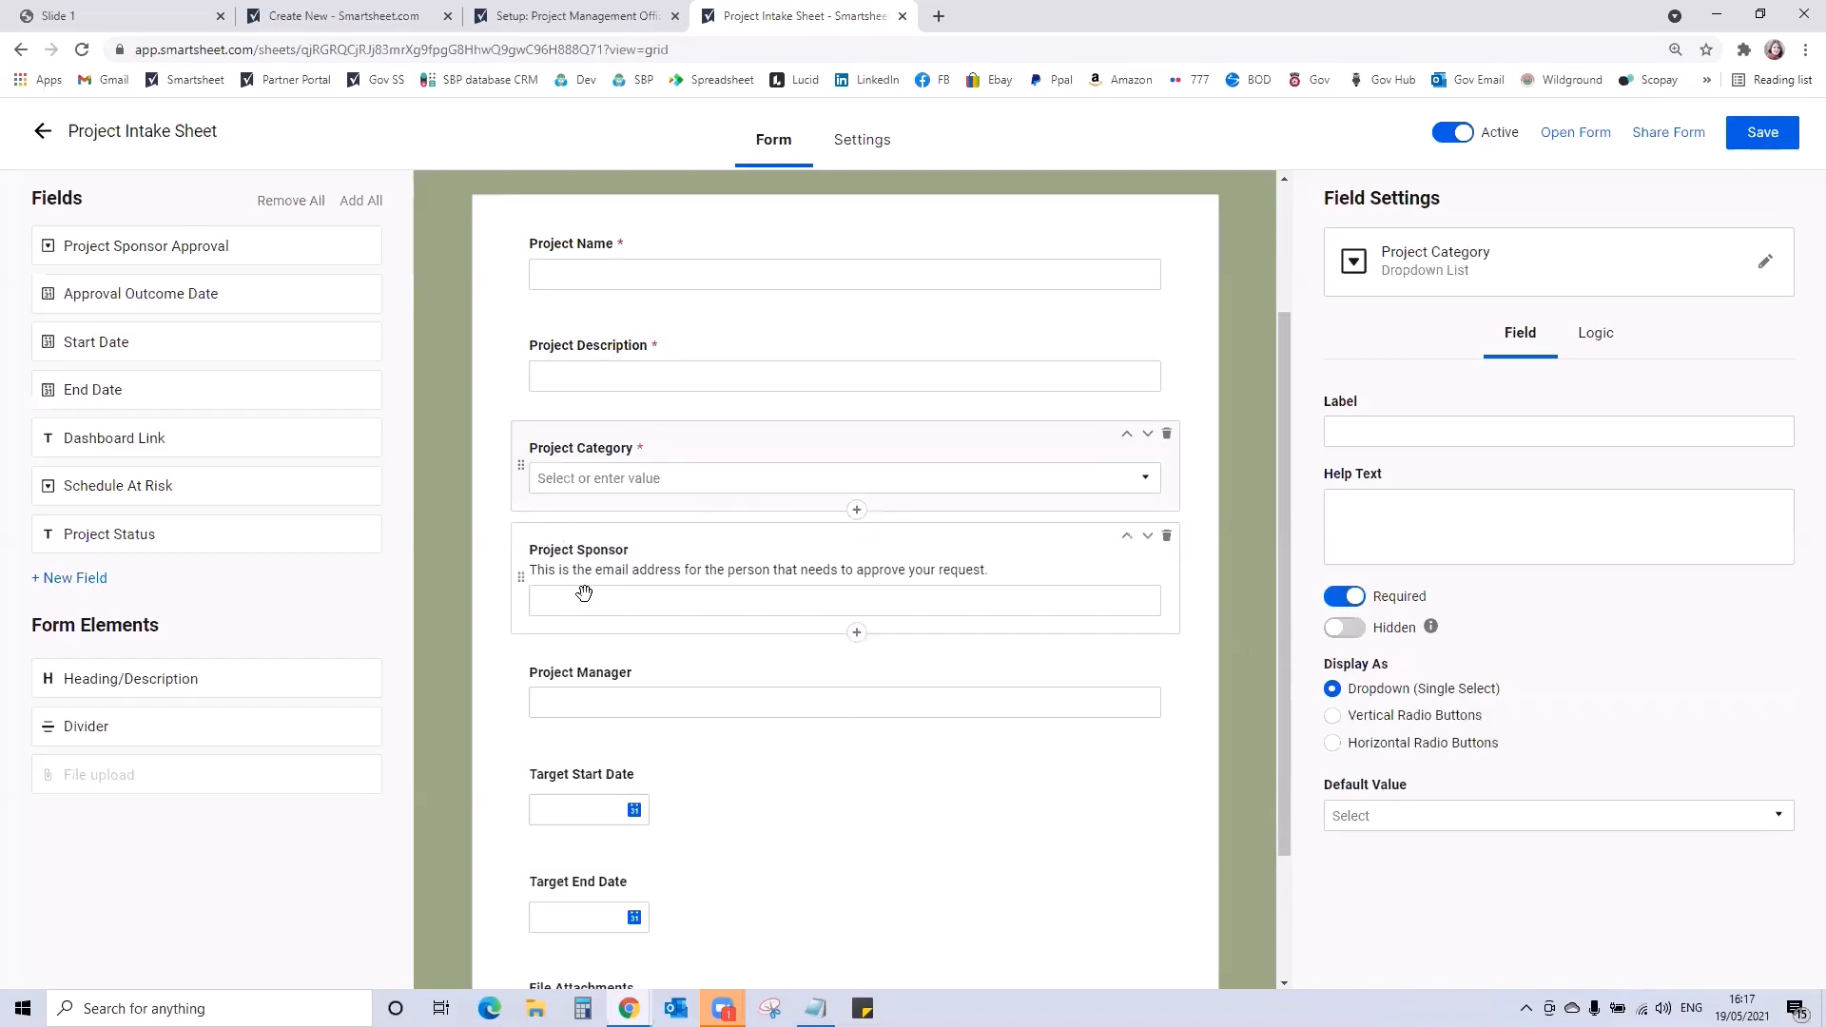
pyautogui.click(584, 592)
pyautogui.click(1344, 596)
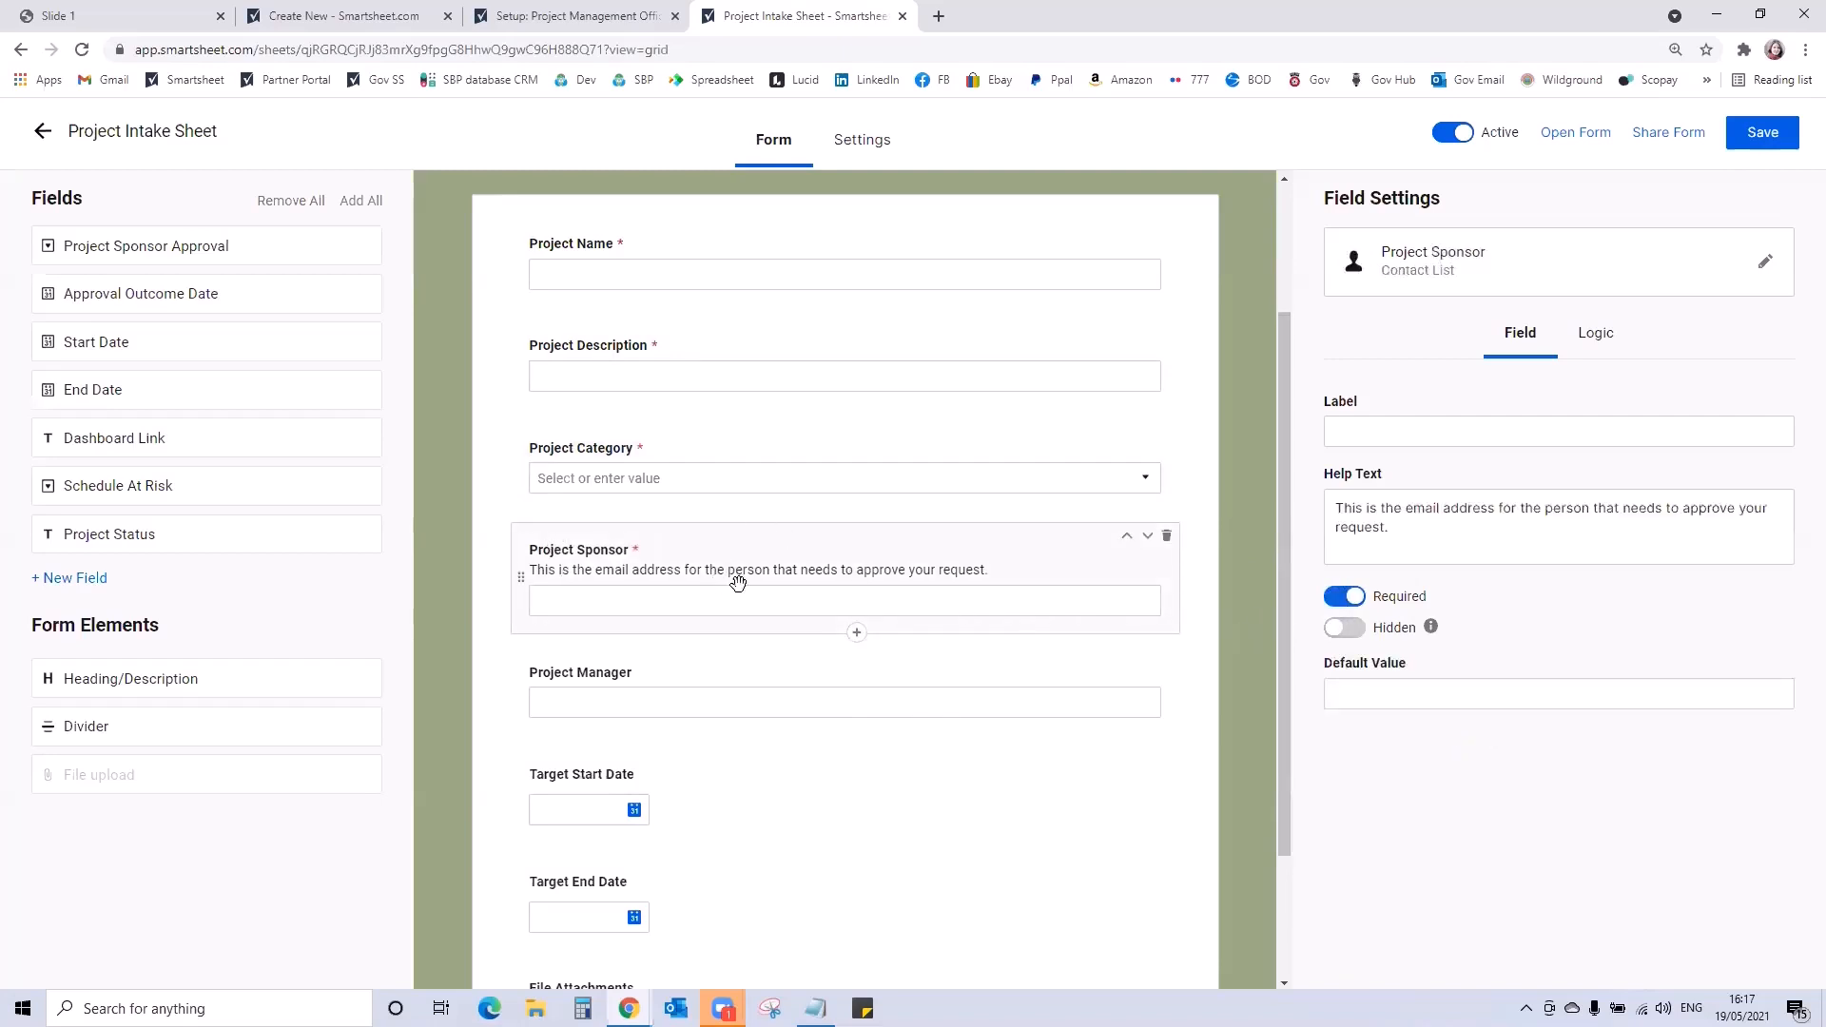
# Save the Project Intake Form and return to the Project Intake Sheet's grid
pyautogui.scroll(-3, 839, 825)
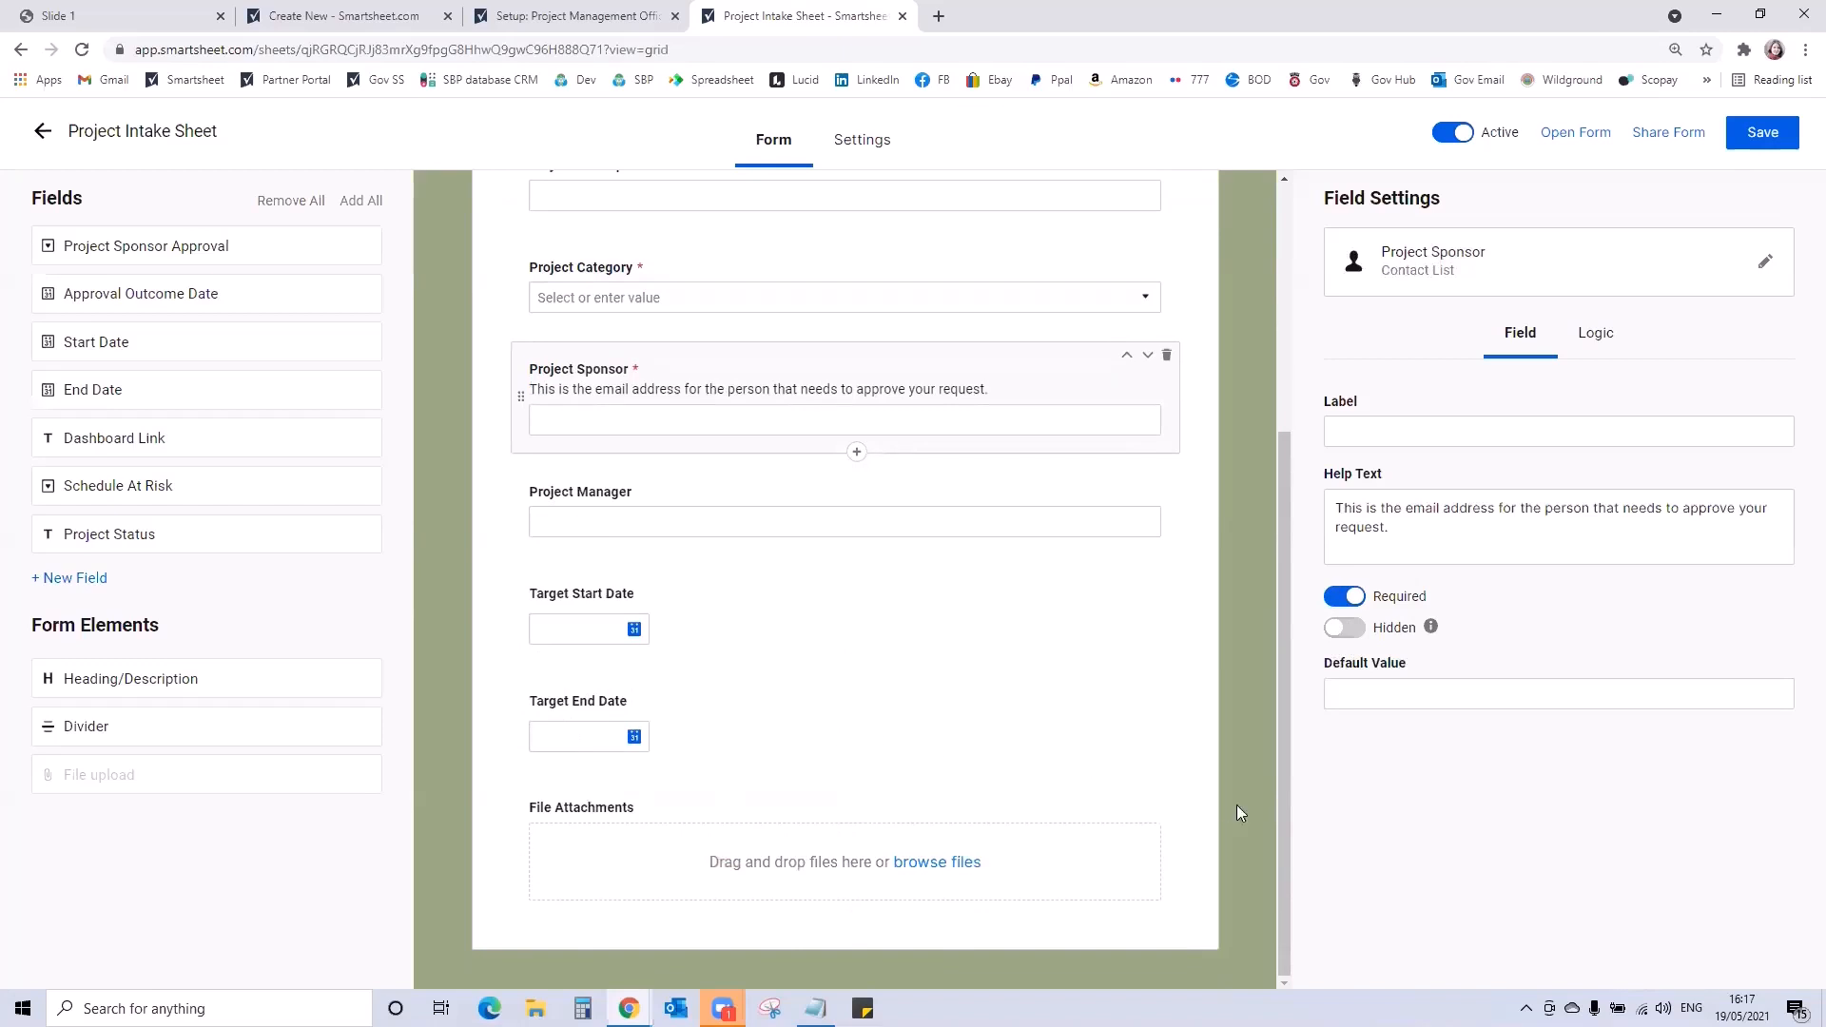
pyautogui.moveTo(1280, 782); pyautogui.dragTo(1275, 593)
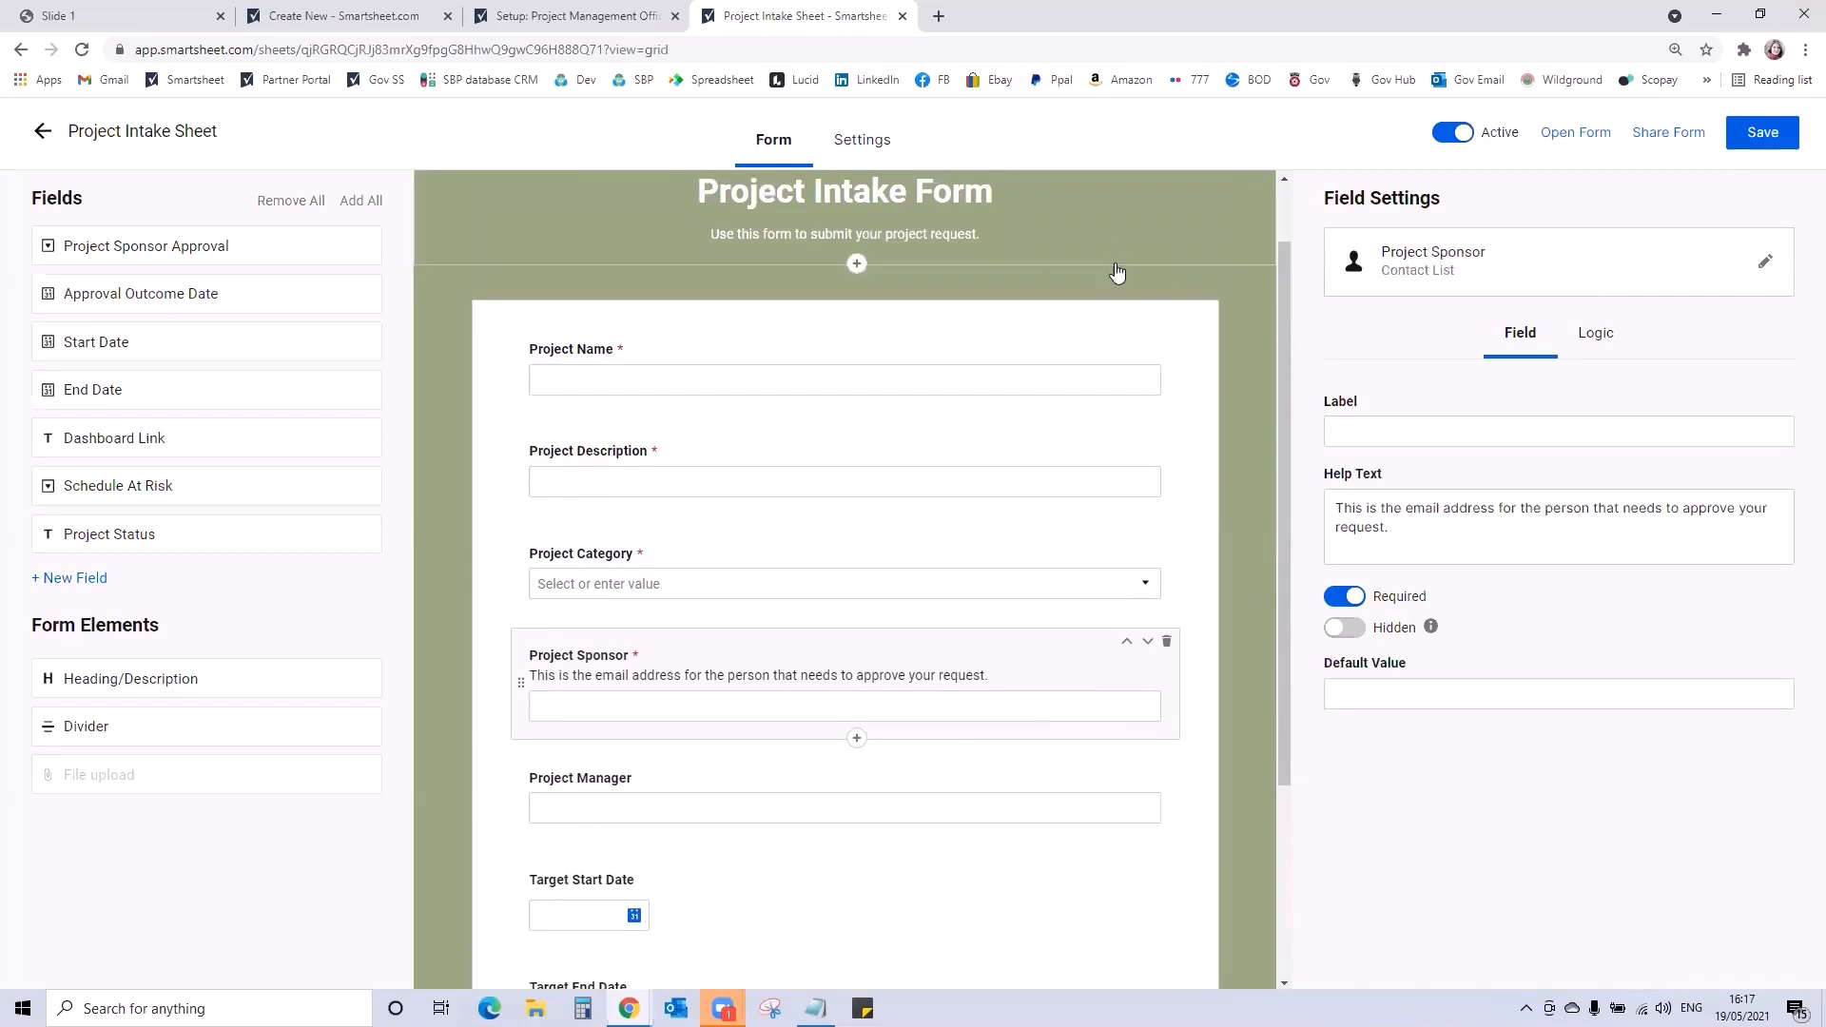
pyautogui.click(1757, 142)
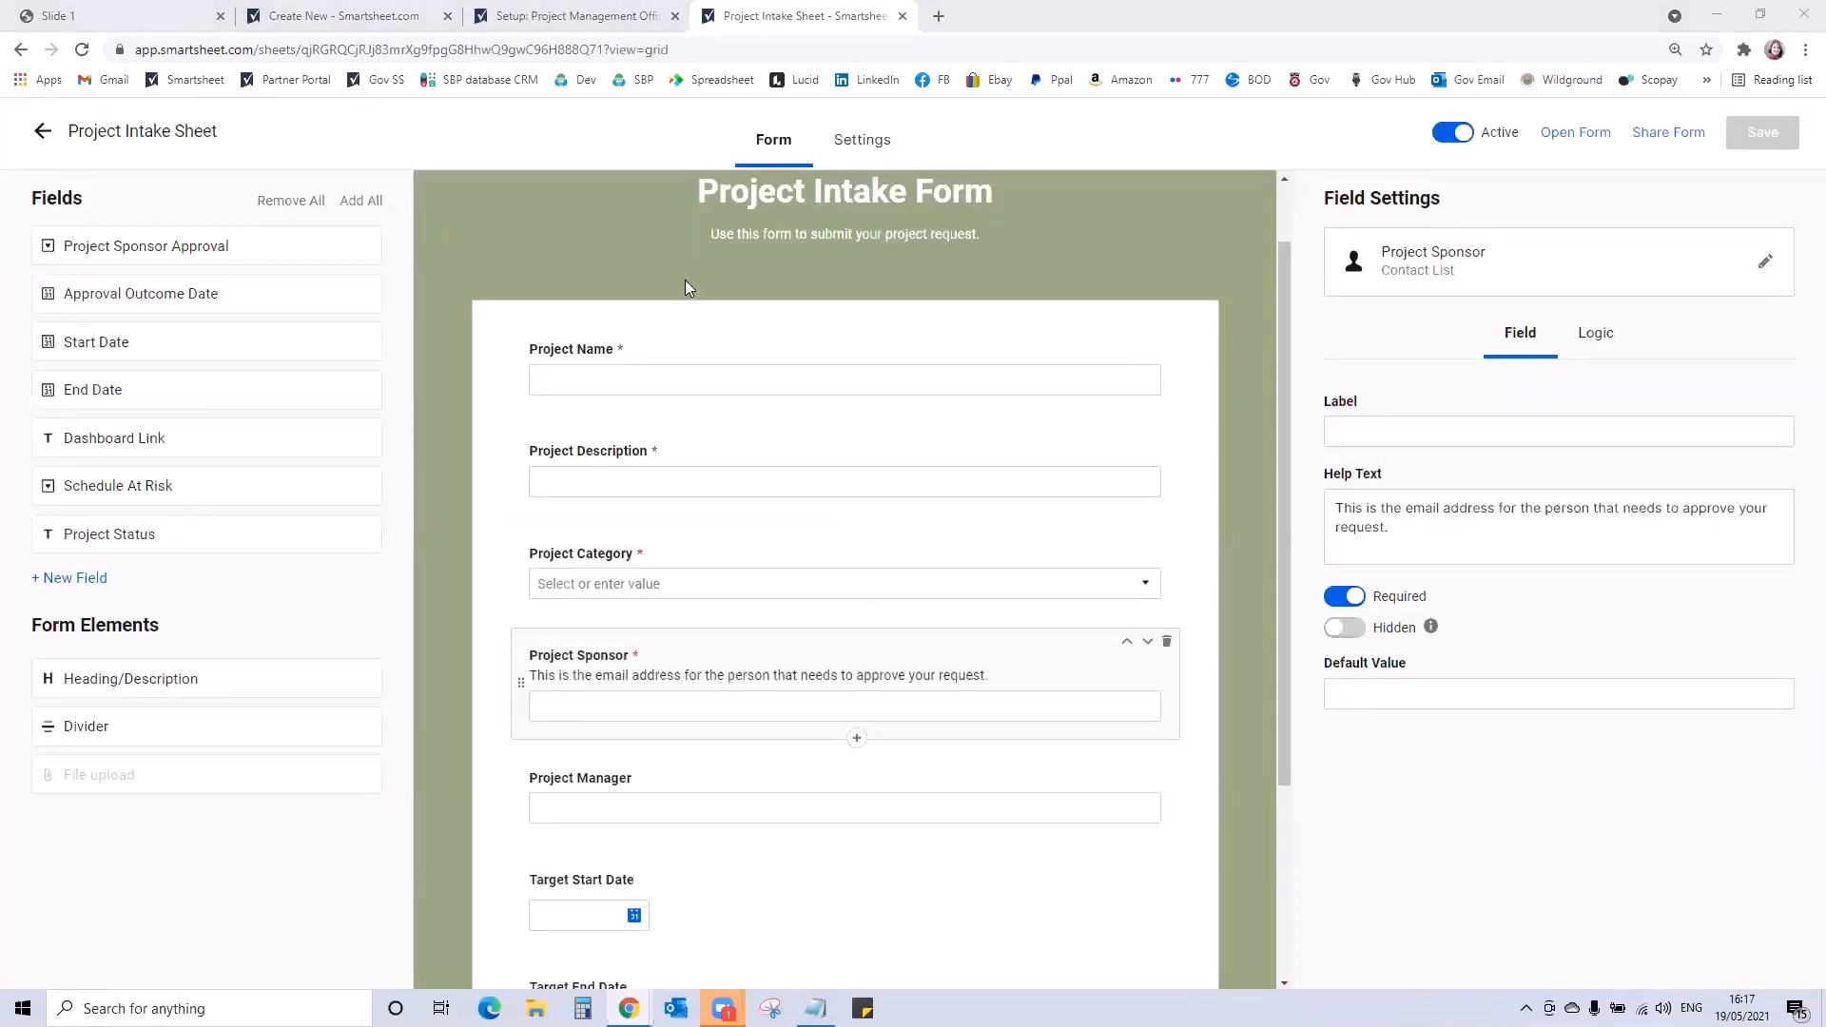
pyautogui.click(39, 143)
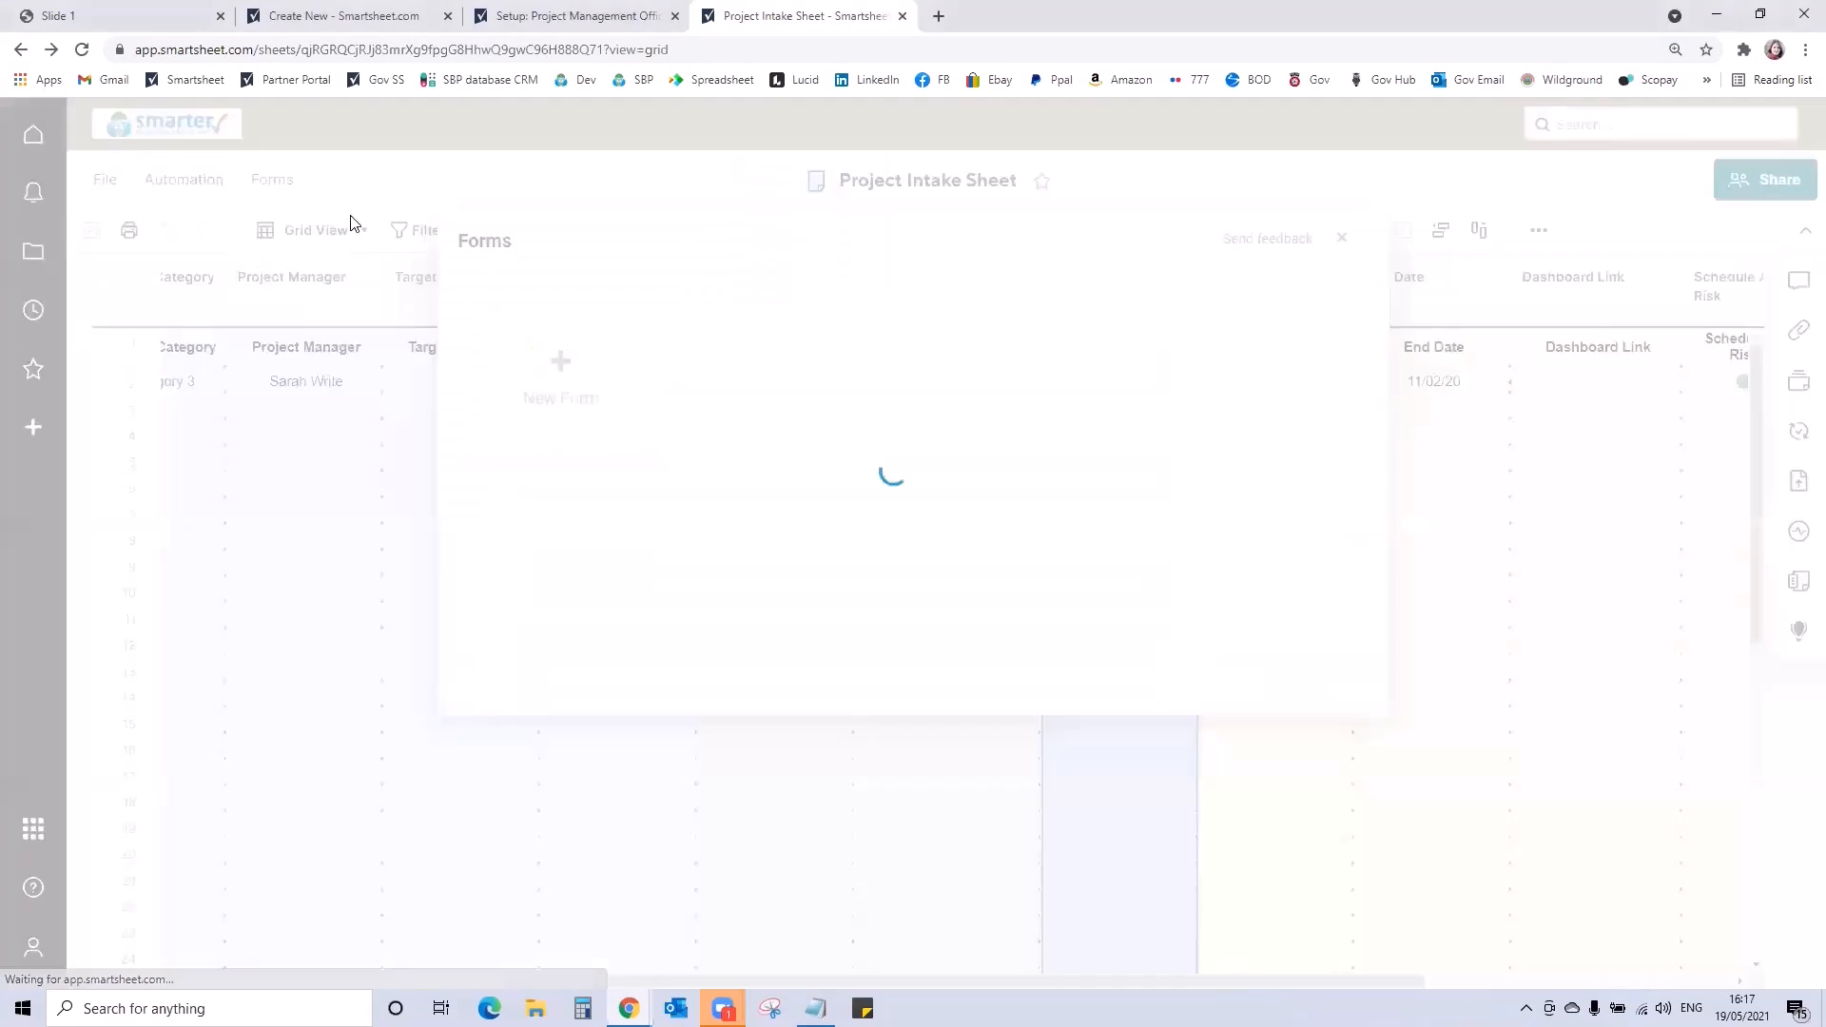
pyautogui.click(1341, 237)
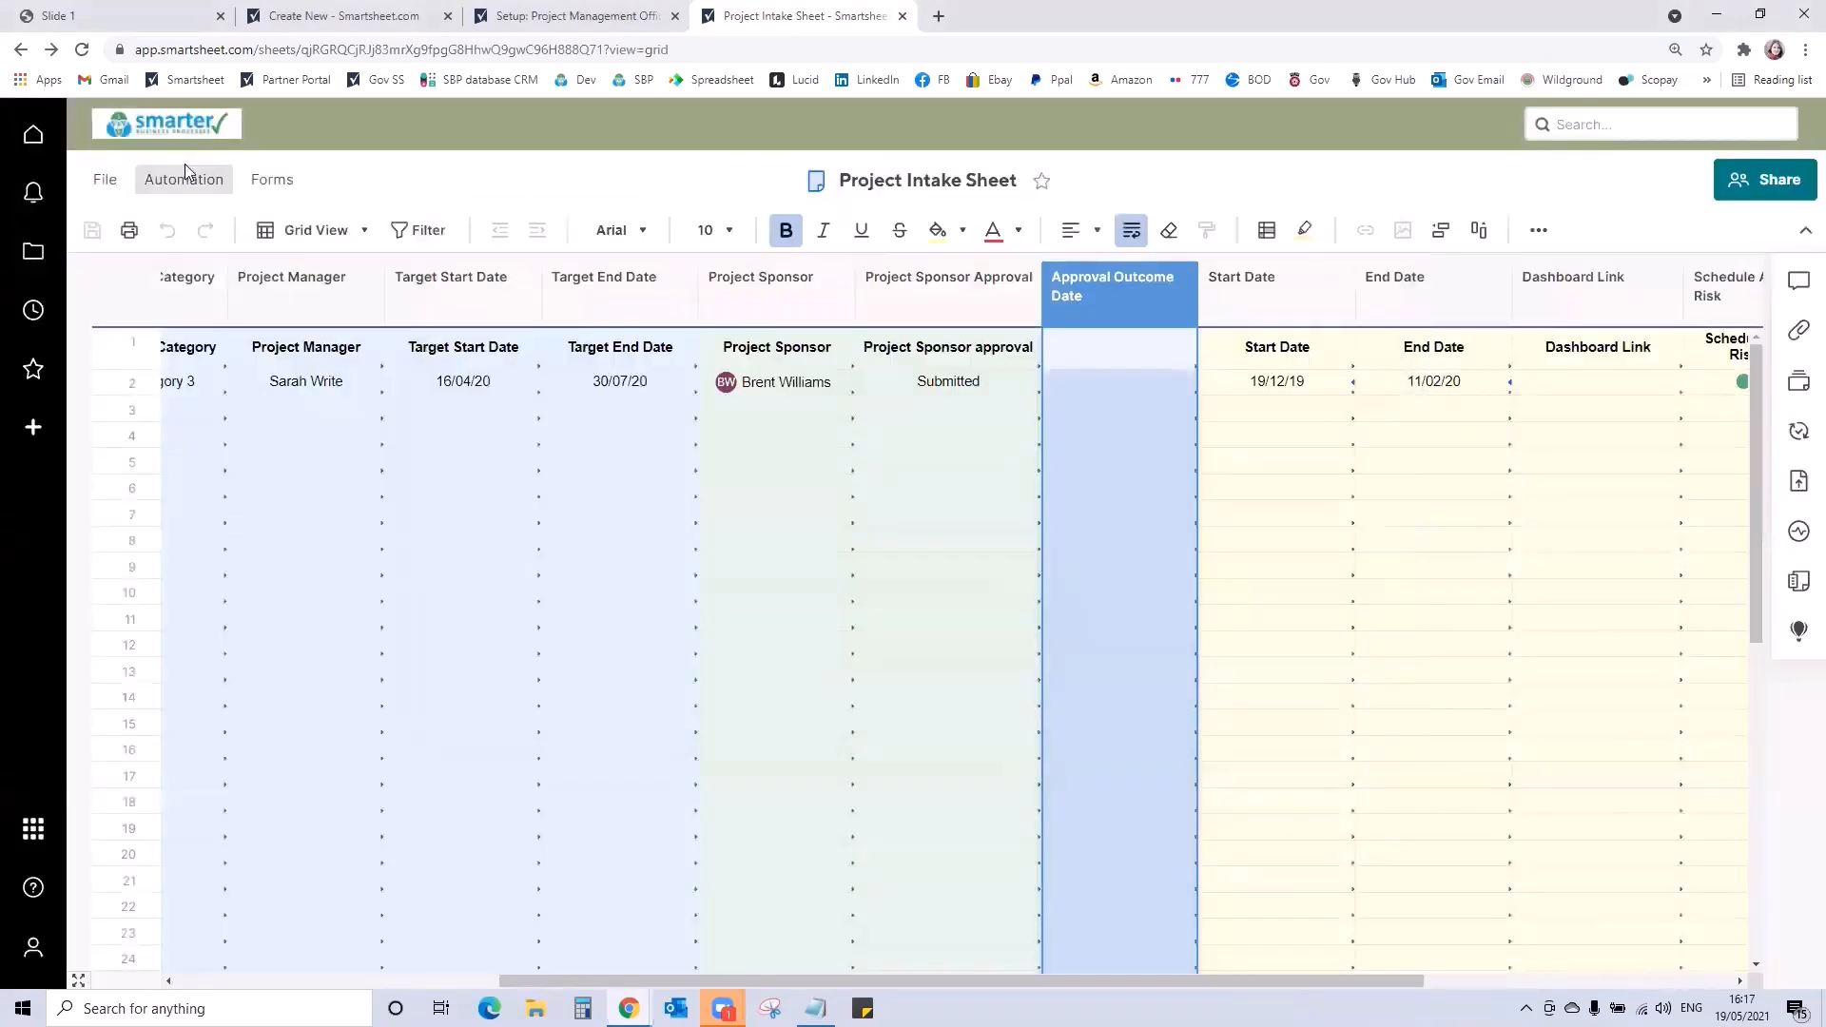
# Set the Project Intake Sheet's automation permissions to Unrestricted
pyautogui.click(175, 179)
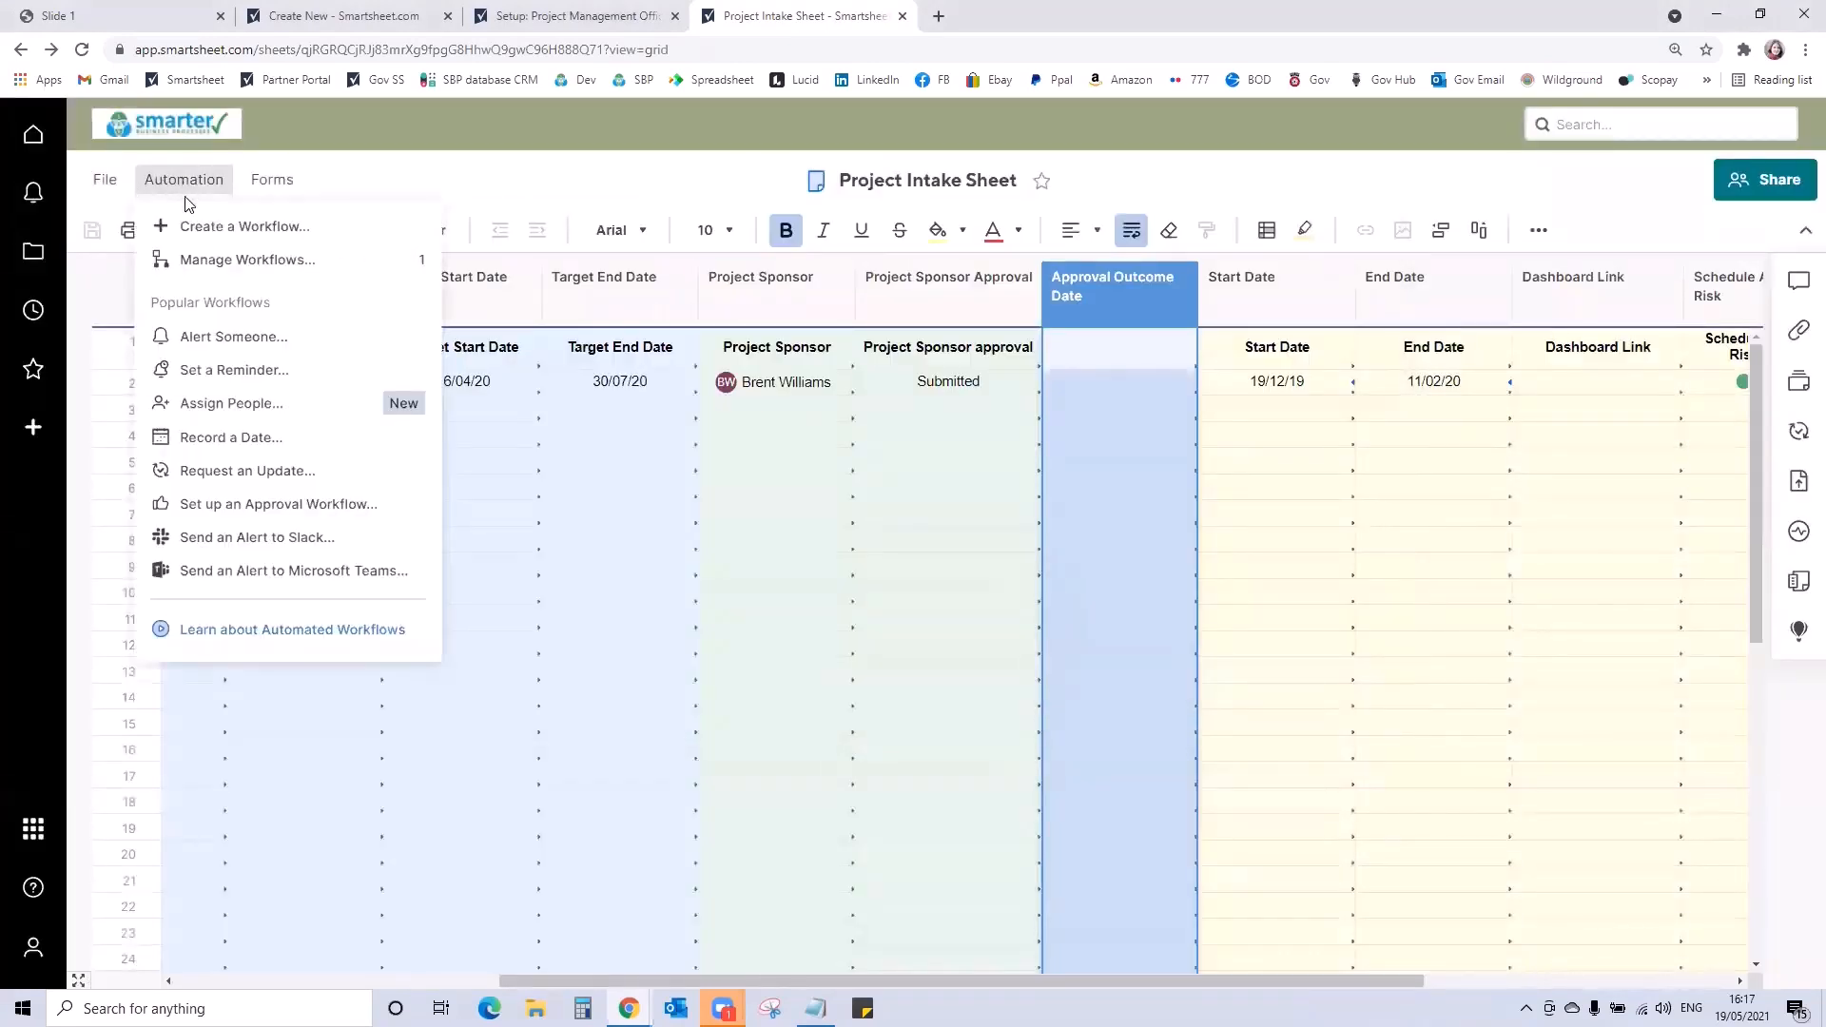
pyautogui.click(195, 263)
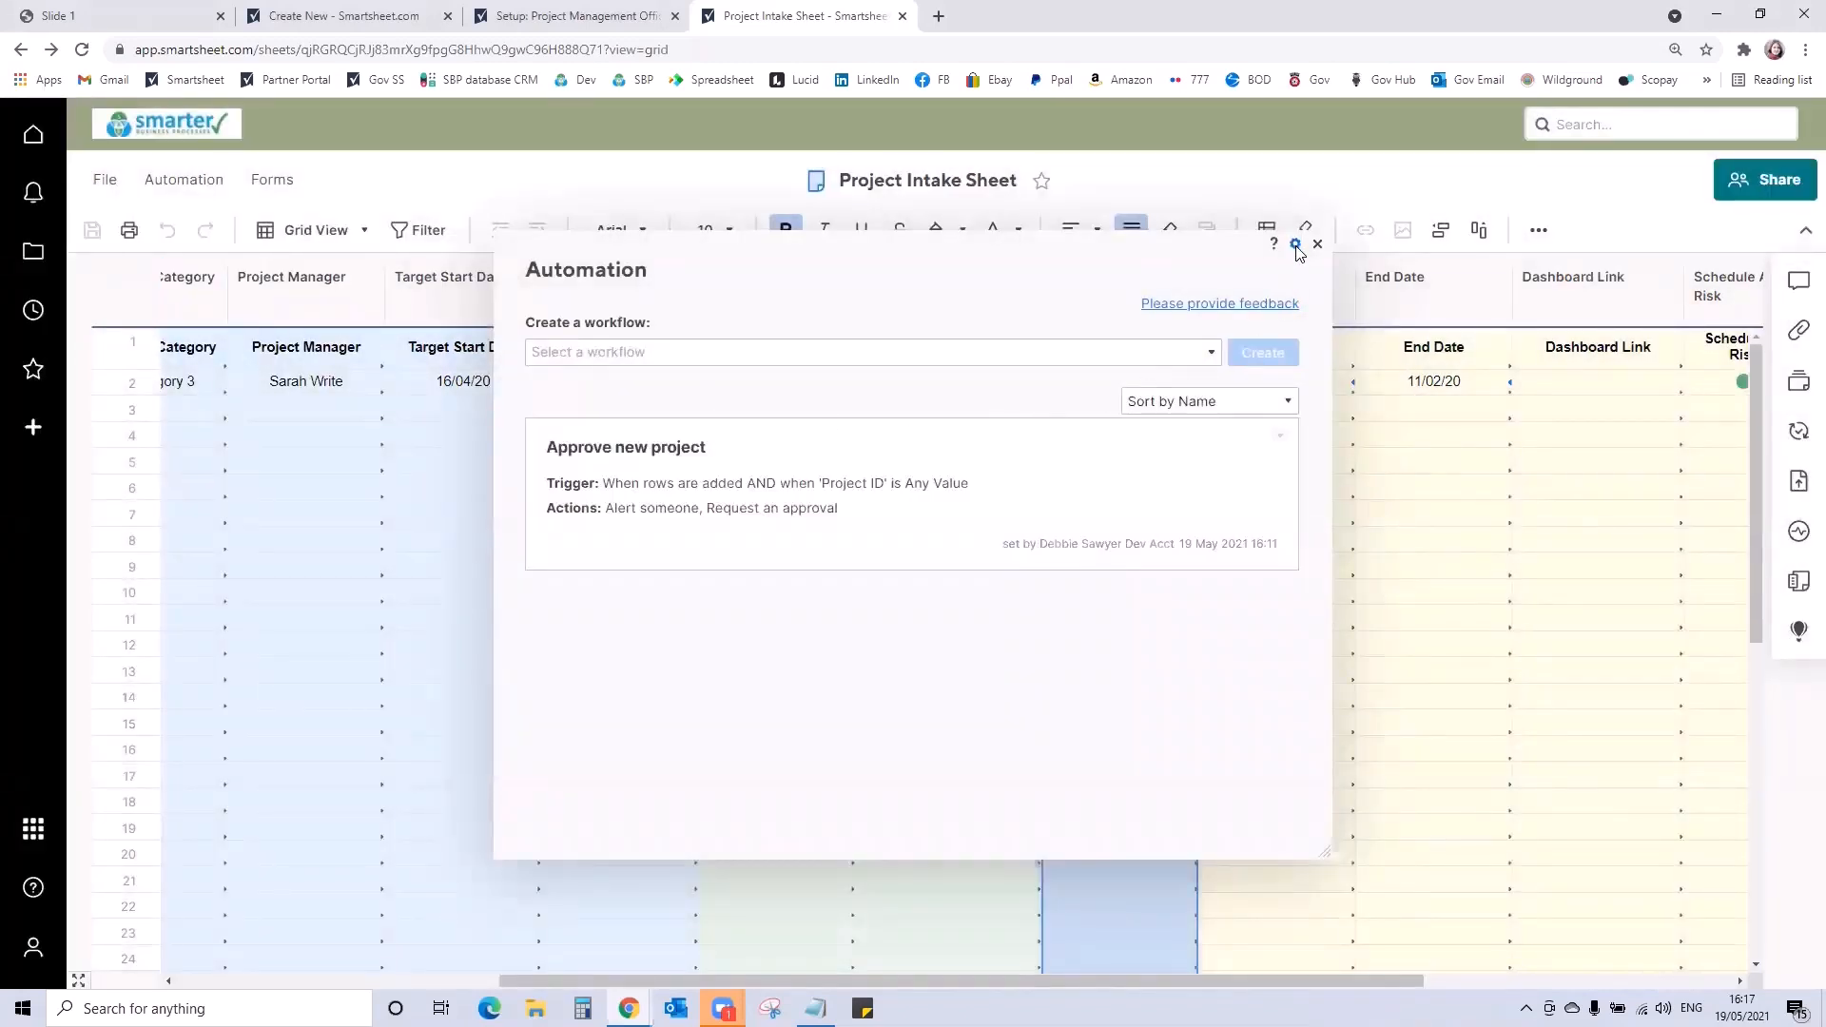
pyautogui.click(1296, 246)
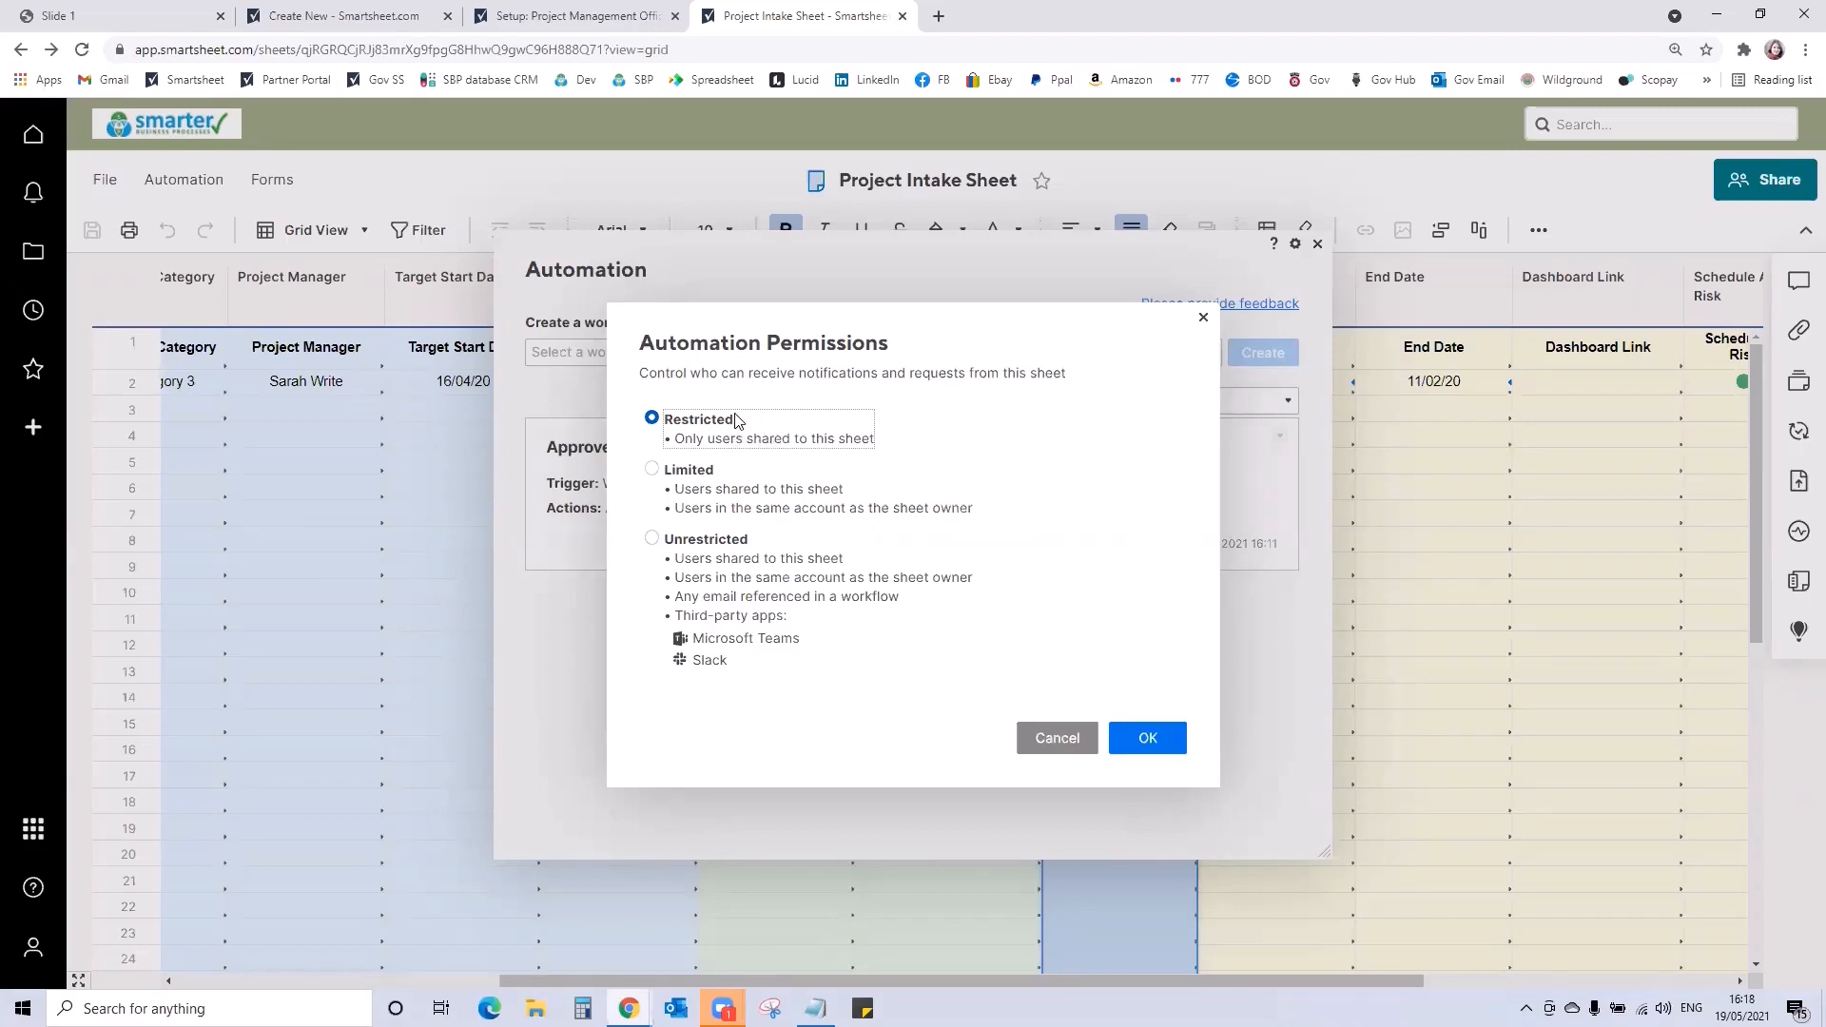
pyautogui.click(652, 538)
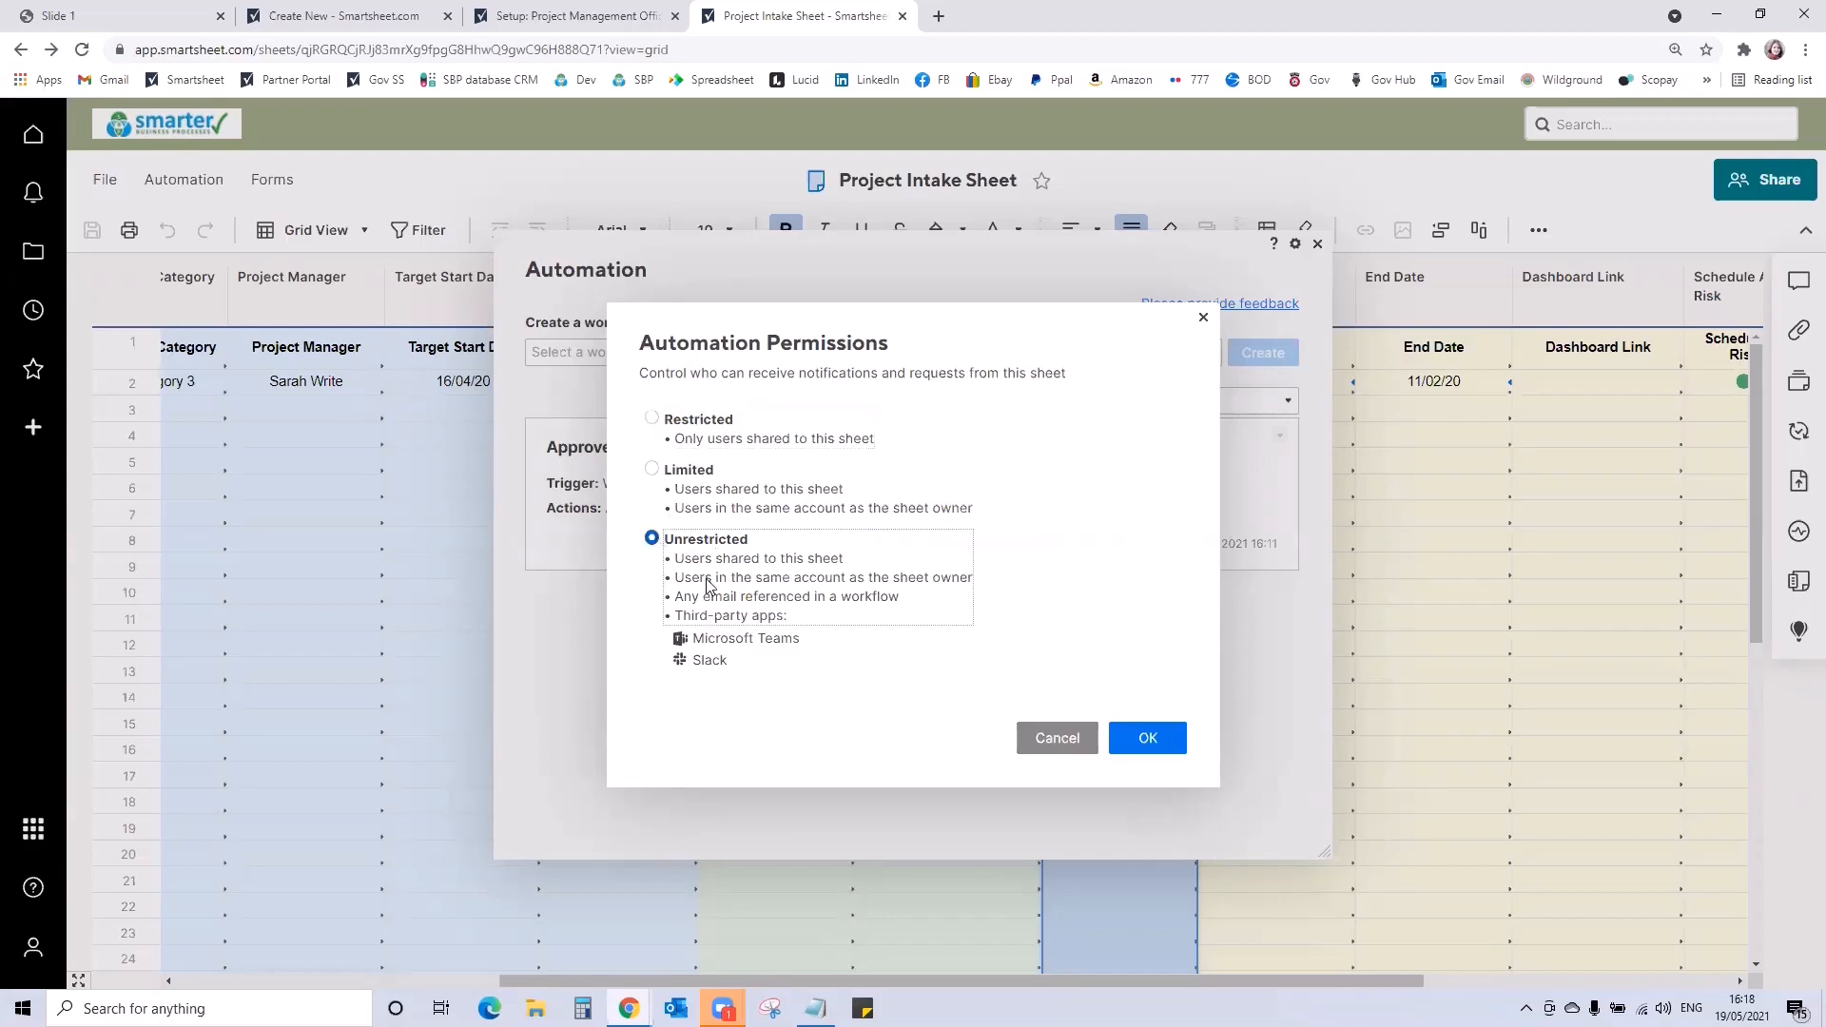
pyautogui.click(1151, 740)
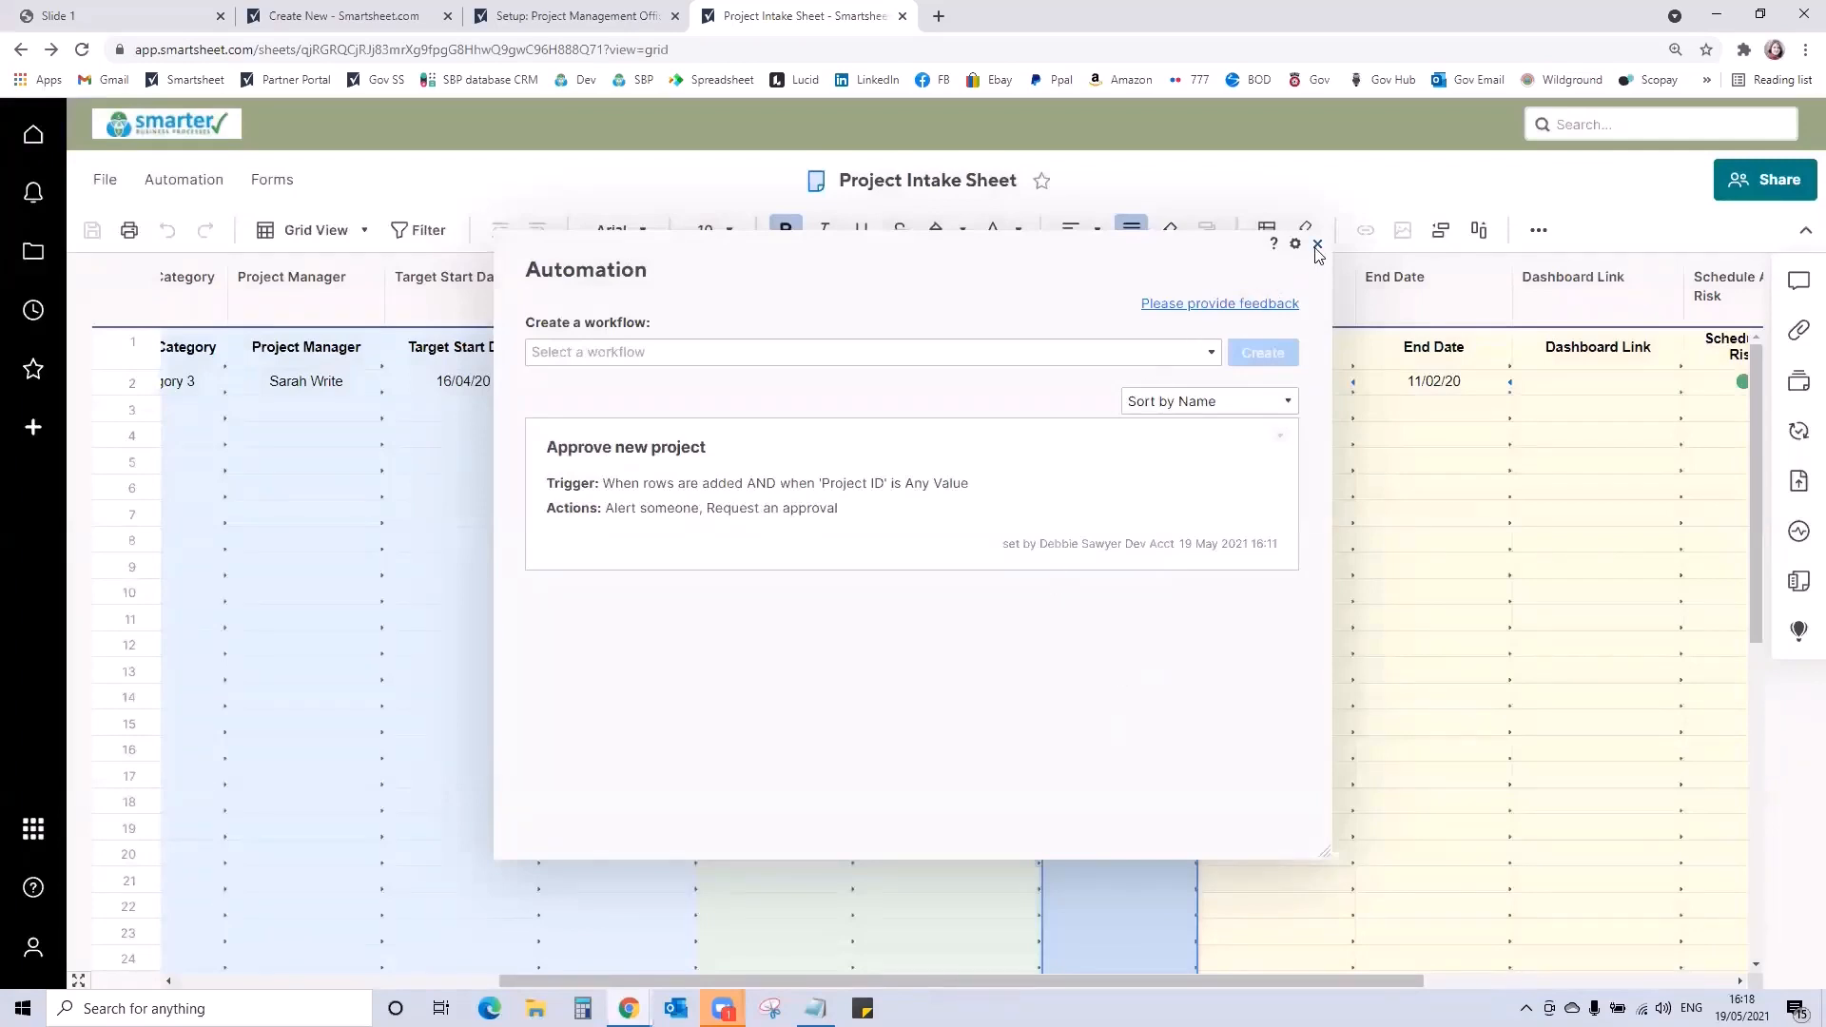
# Open the Approve new project workflow for editing at its approval request block
pyautogui.moveTo(1006, 244); pyautogui.dragTo(608, 233)
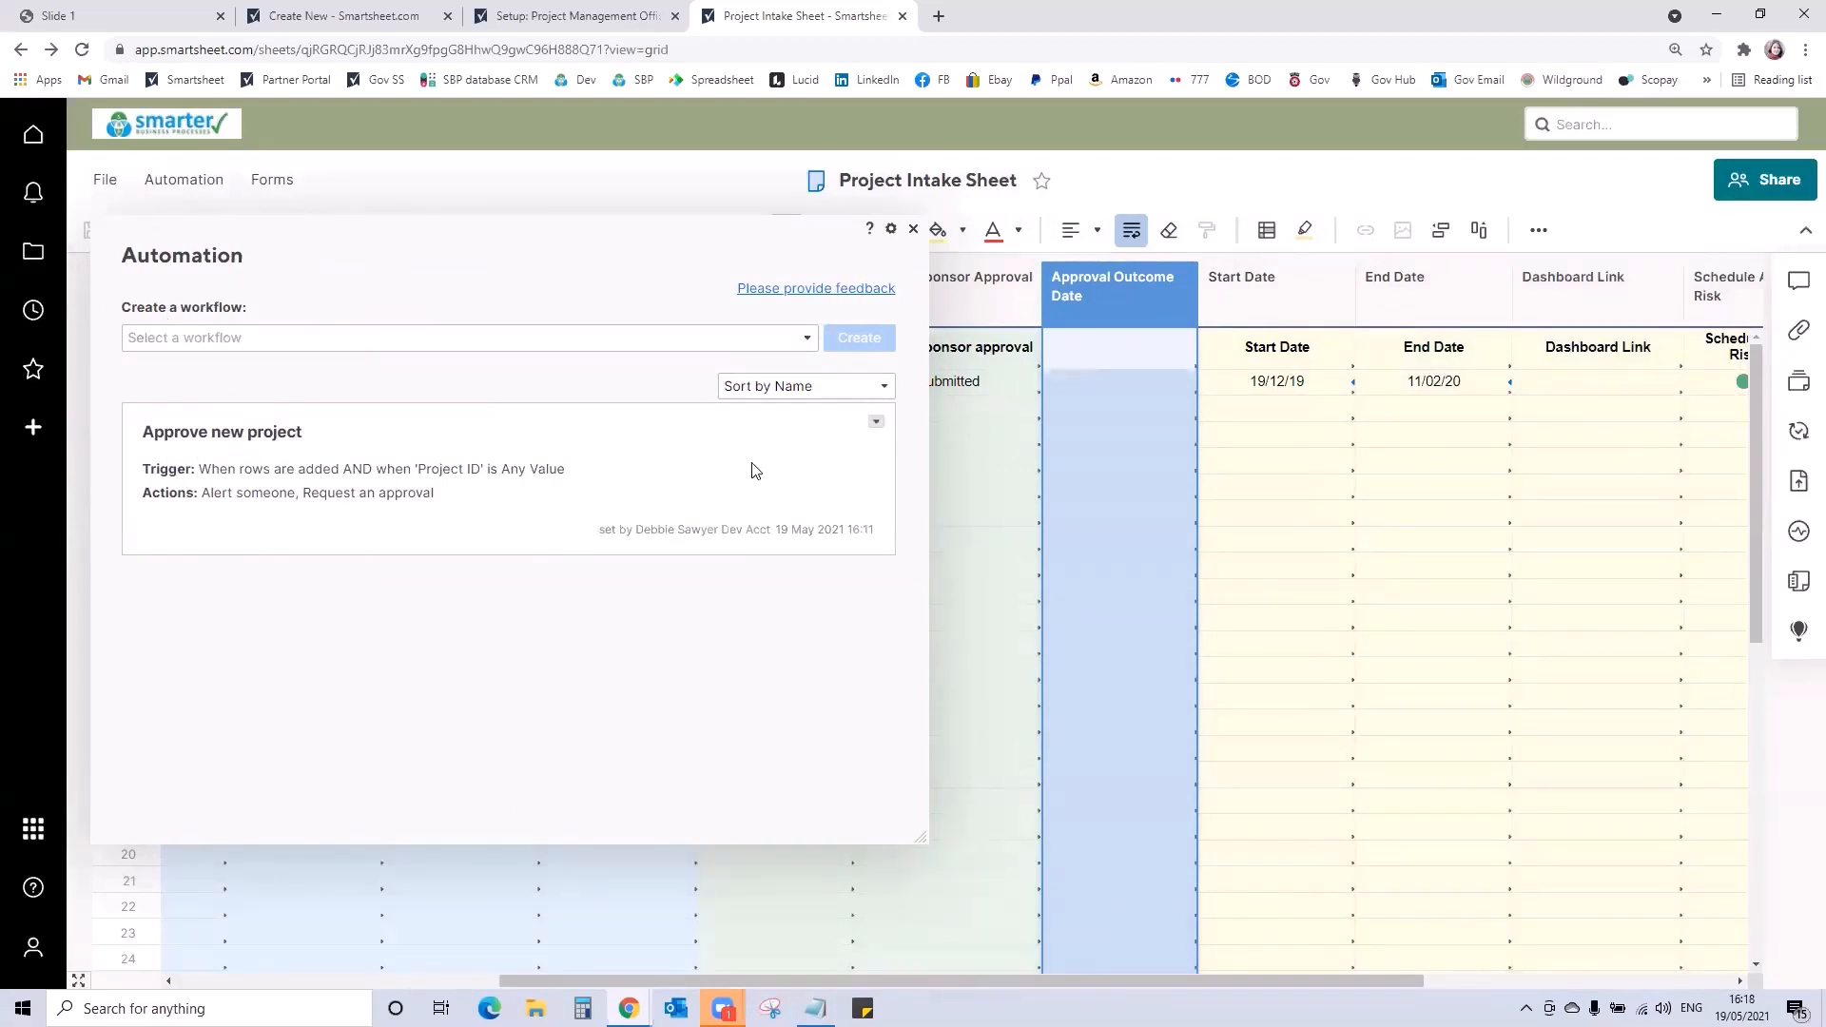
pyautogui.click(876, 424)
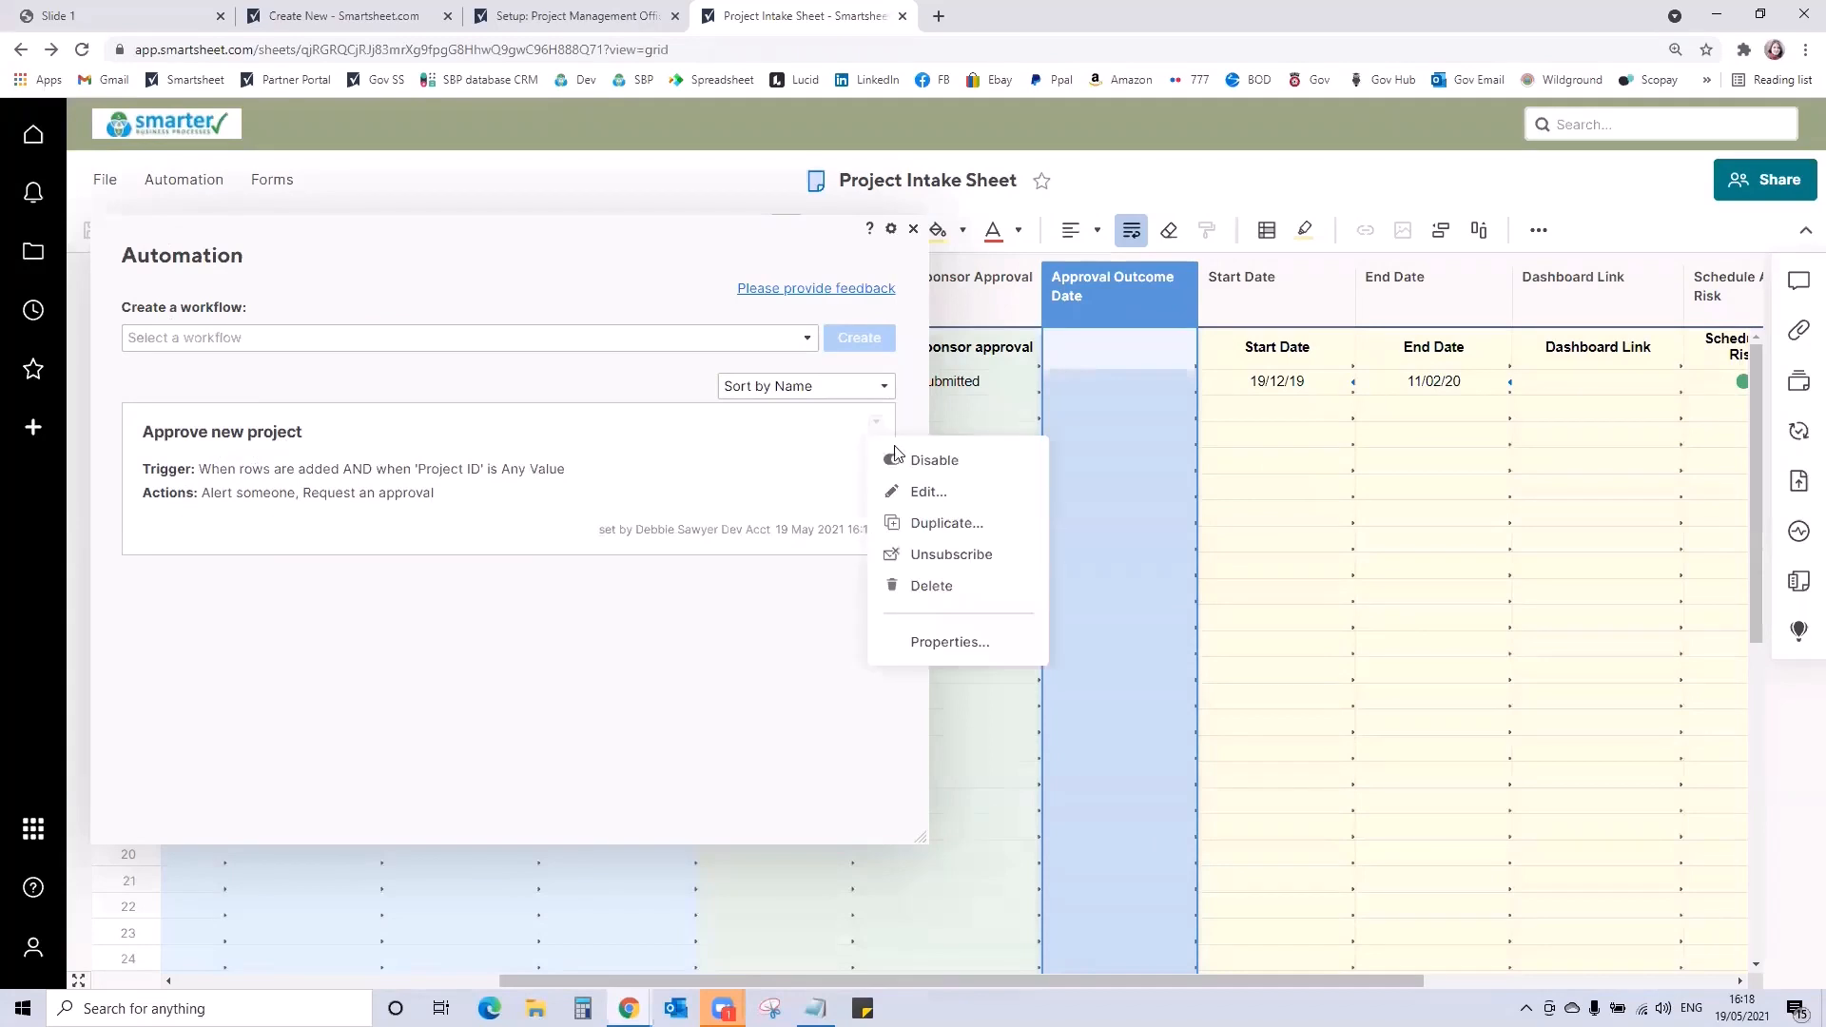
pyautogui.click(903, 494)
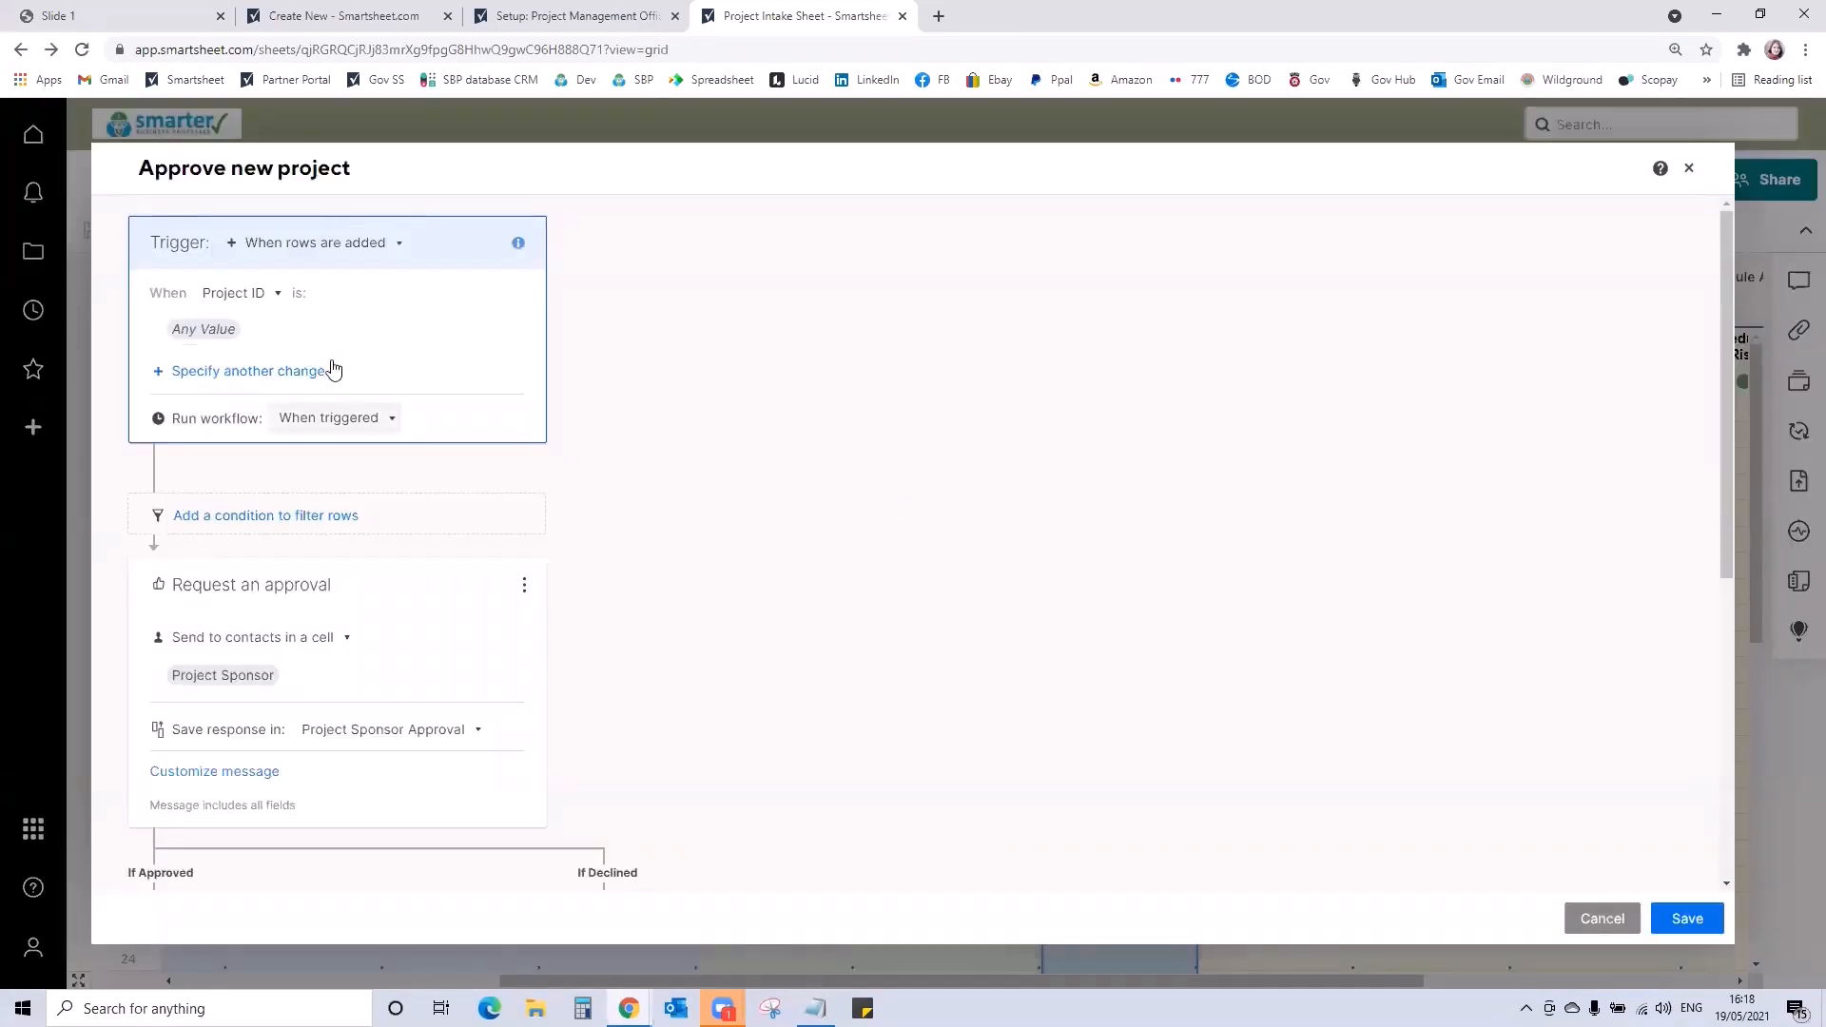
pyautogui.scroll(-4, 789, 591)
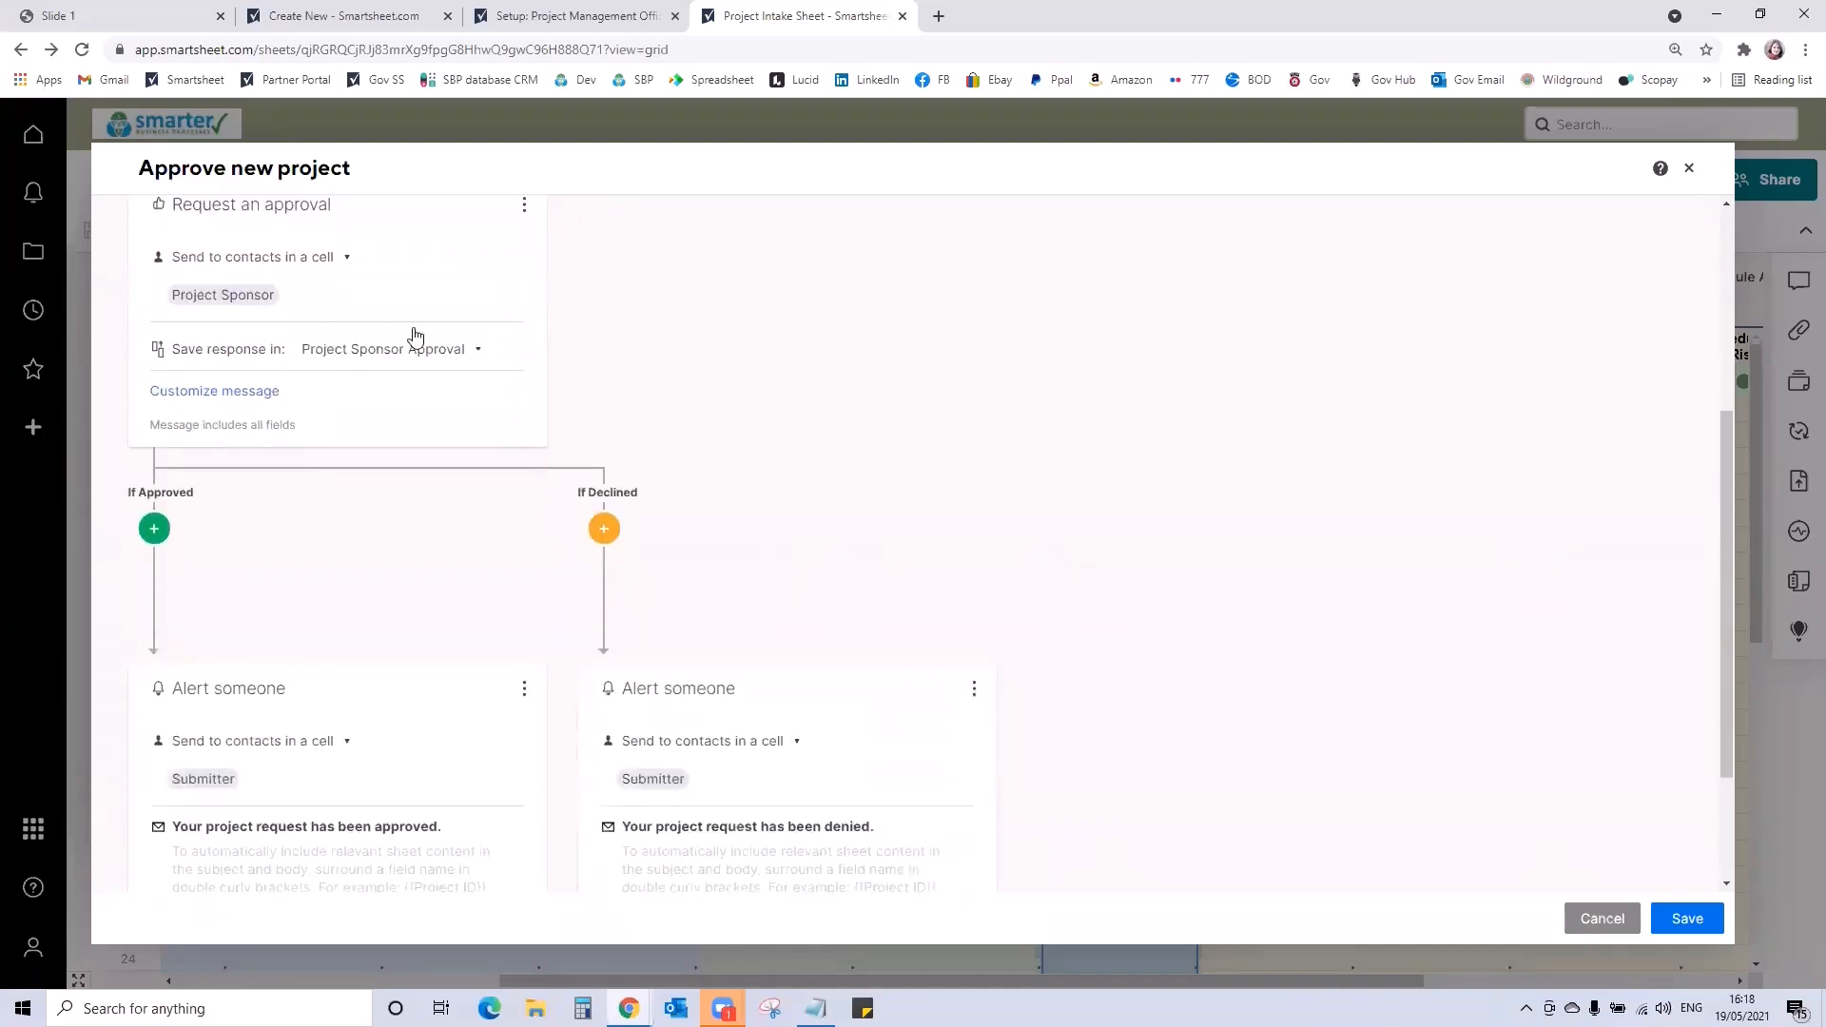
# Customise the approval request with the subject "Please approve request {{Project ID}}"
pyautogui.click(221, 393)
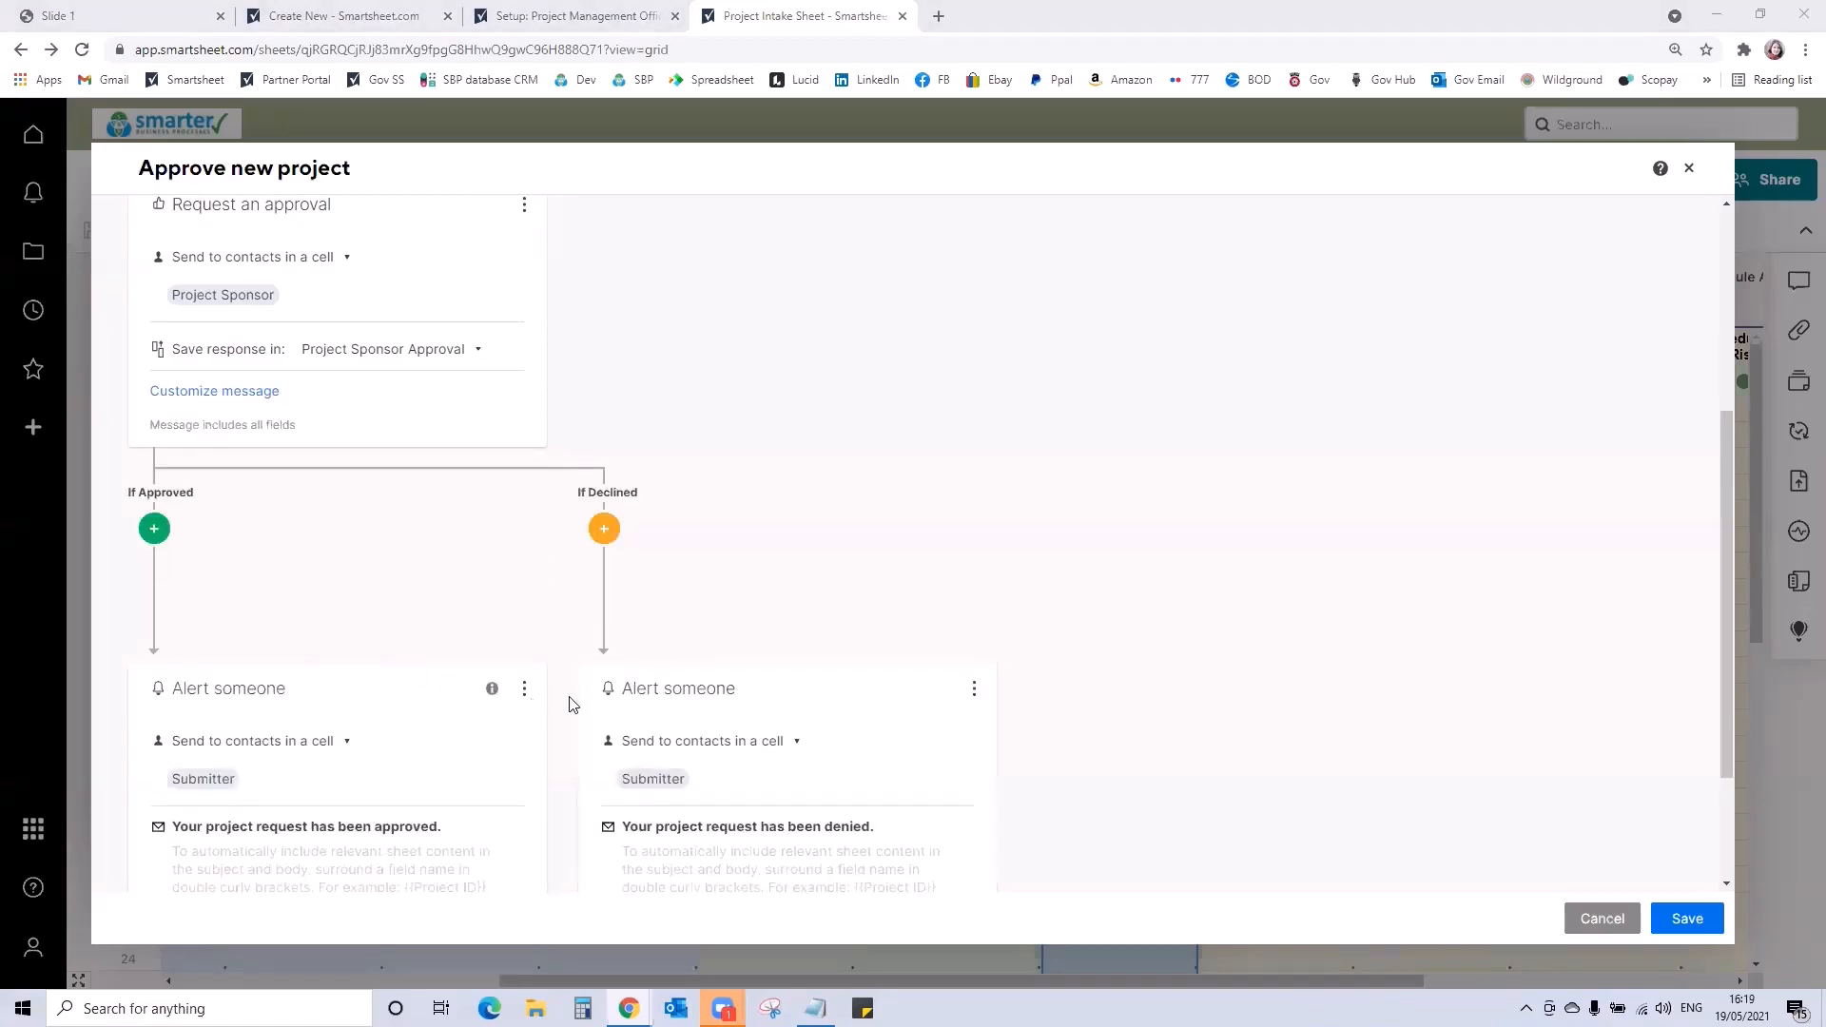
pyautogui.click(253, 396)
pyautogui.click(249, 417)
pyautogui.write('Please approve request {{Project ID}}')
pyautogui.hotkey('alt', 'Tab')
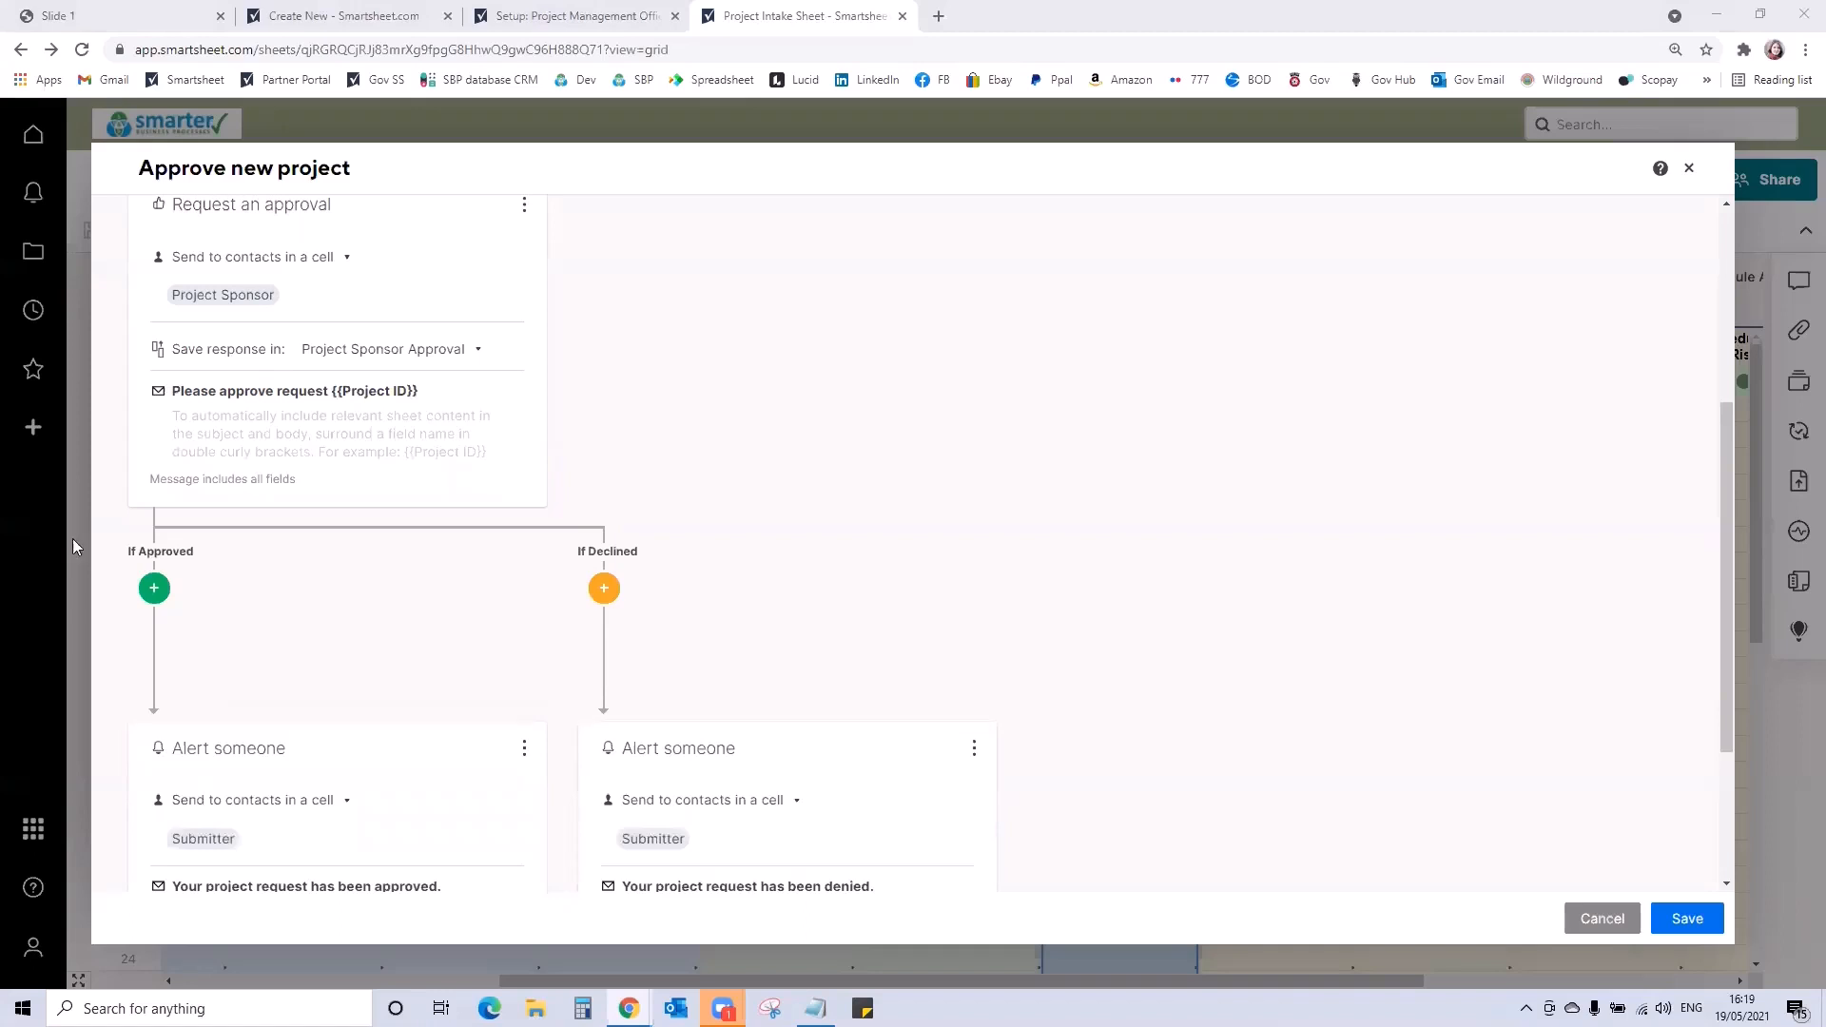
# Set the approval request's body to "Use this form to review the request information and cast your approval decision." with "Thank you" on a new line
pyautogui.click(261, 437)
pyautogui.click(228, 489)
pyautogui.write('Use this form to review the request information and cast your approval decision. Thank you')
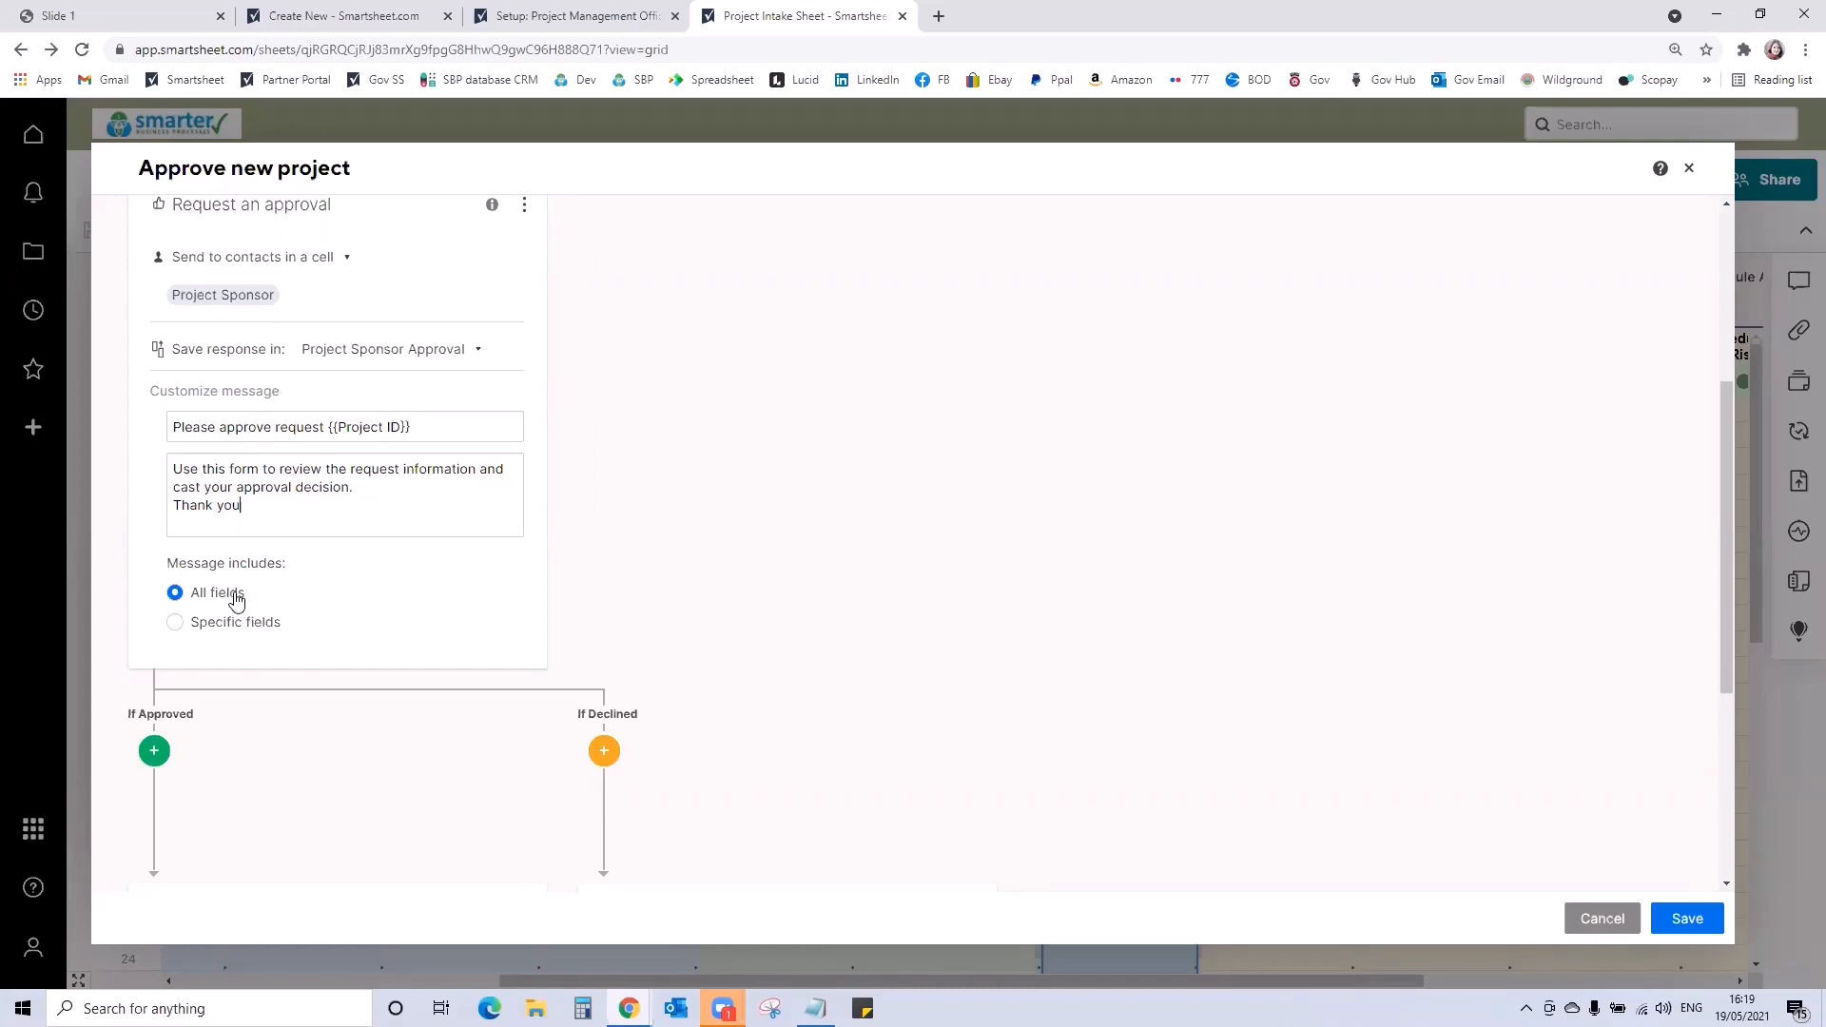
# Limit the approval message to a comment, an attachment, Project ID, Project Name, Project Description, Project Category, Project Manager, Target Start Date and Target End Date
pyautogui.click(176, 626)
pyautogui.click(256, 658)
pyautogui.click(210, 694)
pyautogui.click(209, 728)
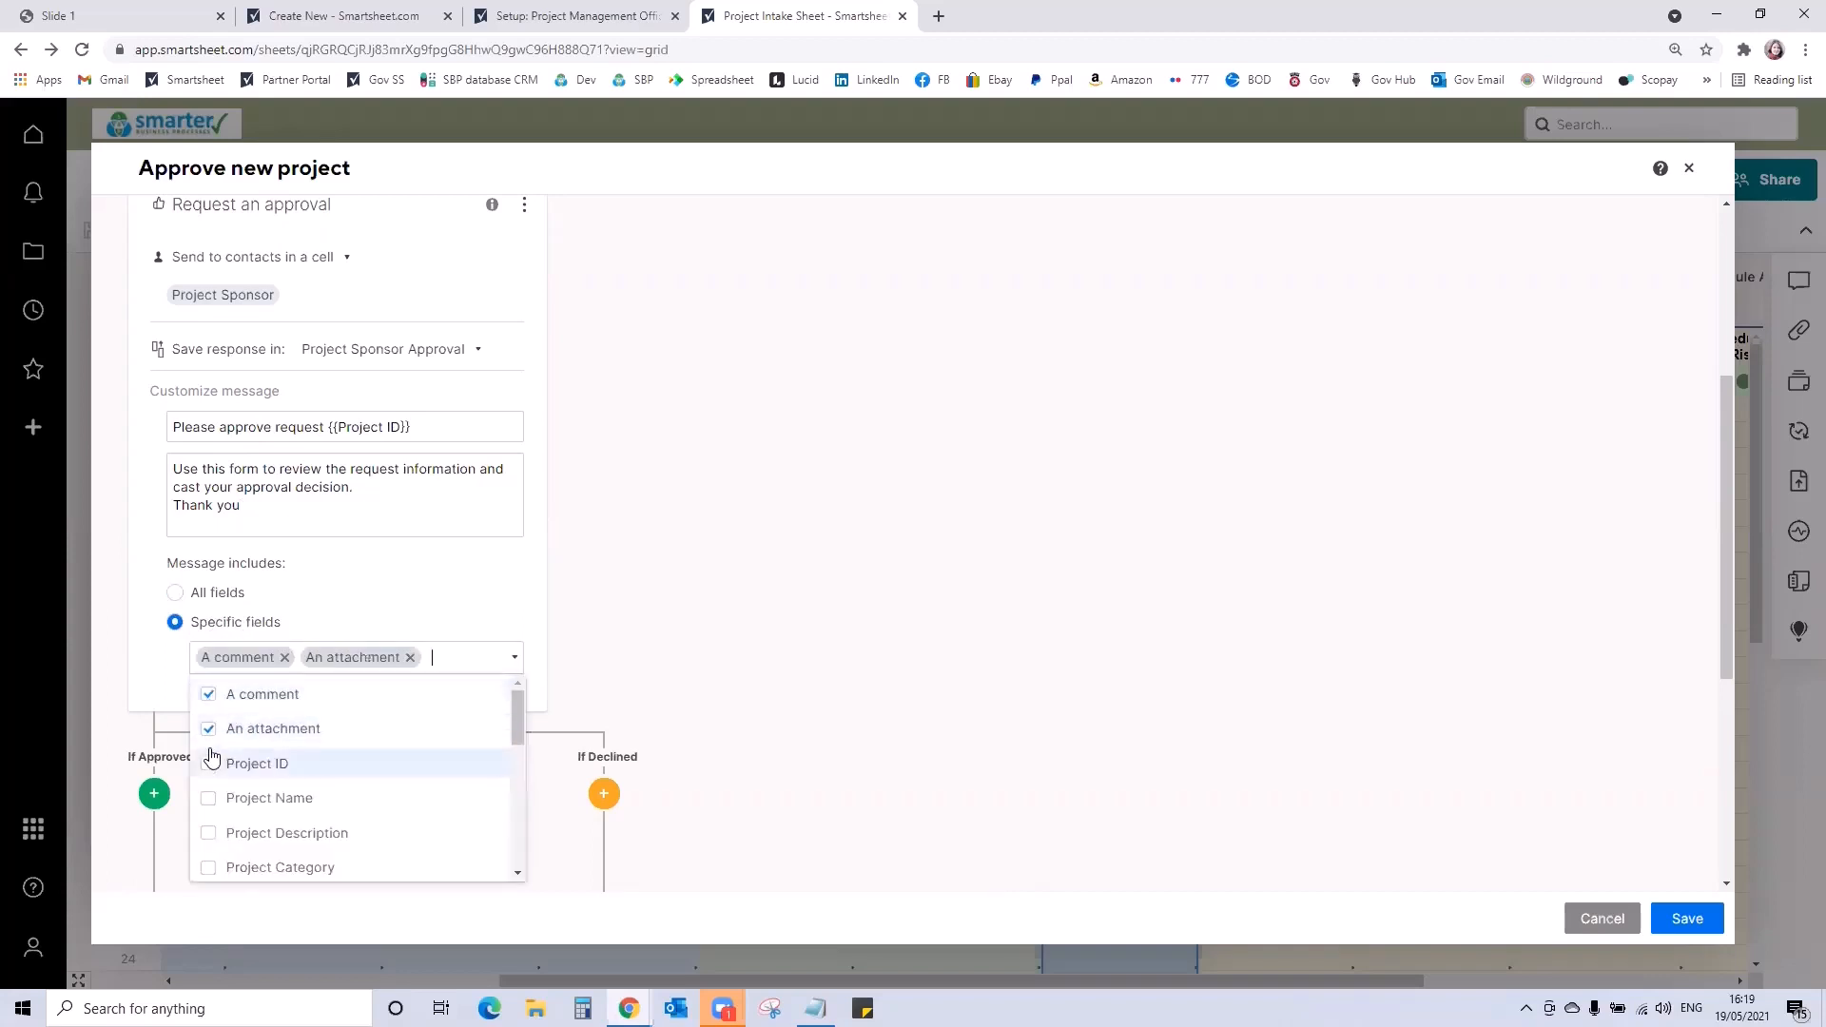
pyautogui.click(209, 764)
pyautogui.click(210, 823)
pyautogui.scroll(-3, 390, 787)
pyautogui.scroll(1, 385, 789)
pyautogui.scroll(2, 226, 756)
pyautogui.click(213, 774)
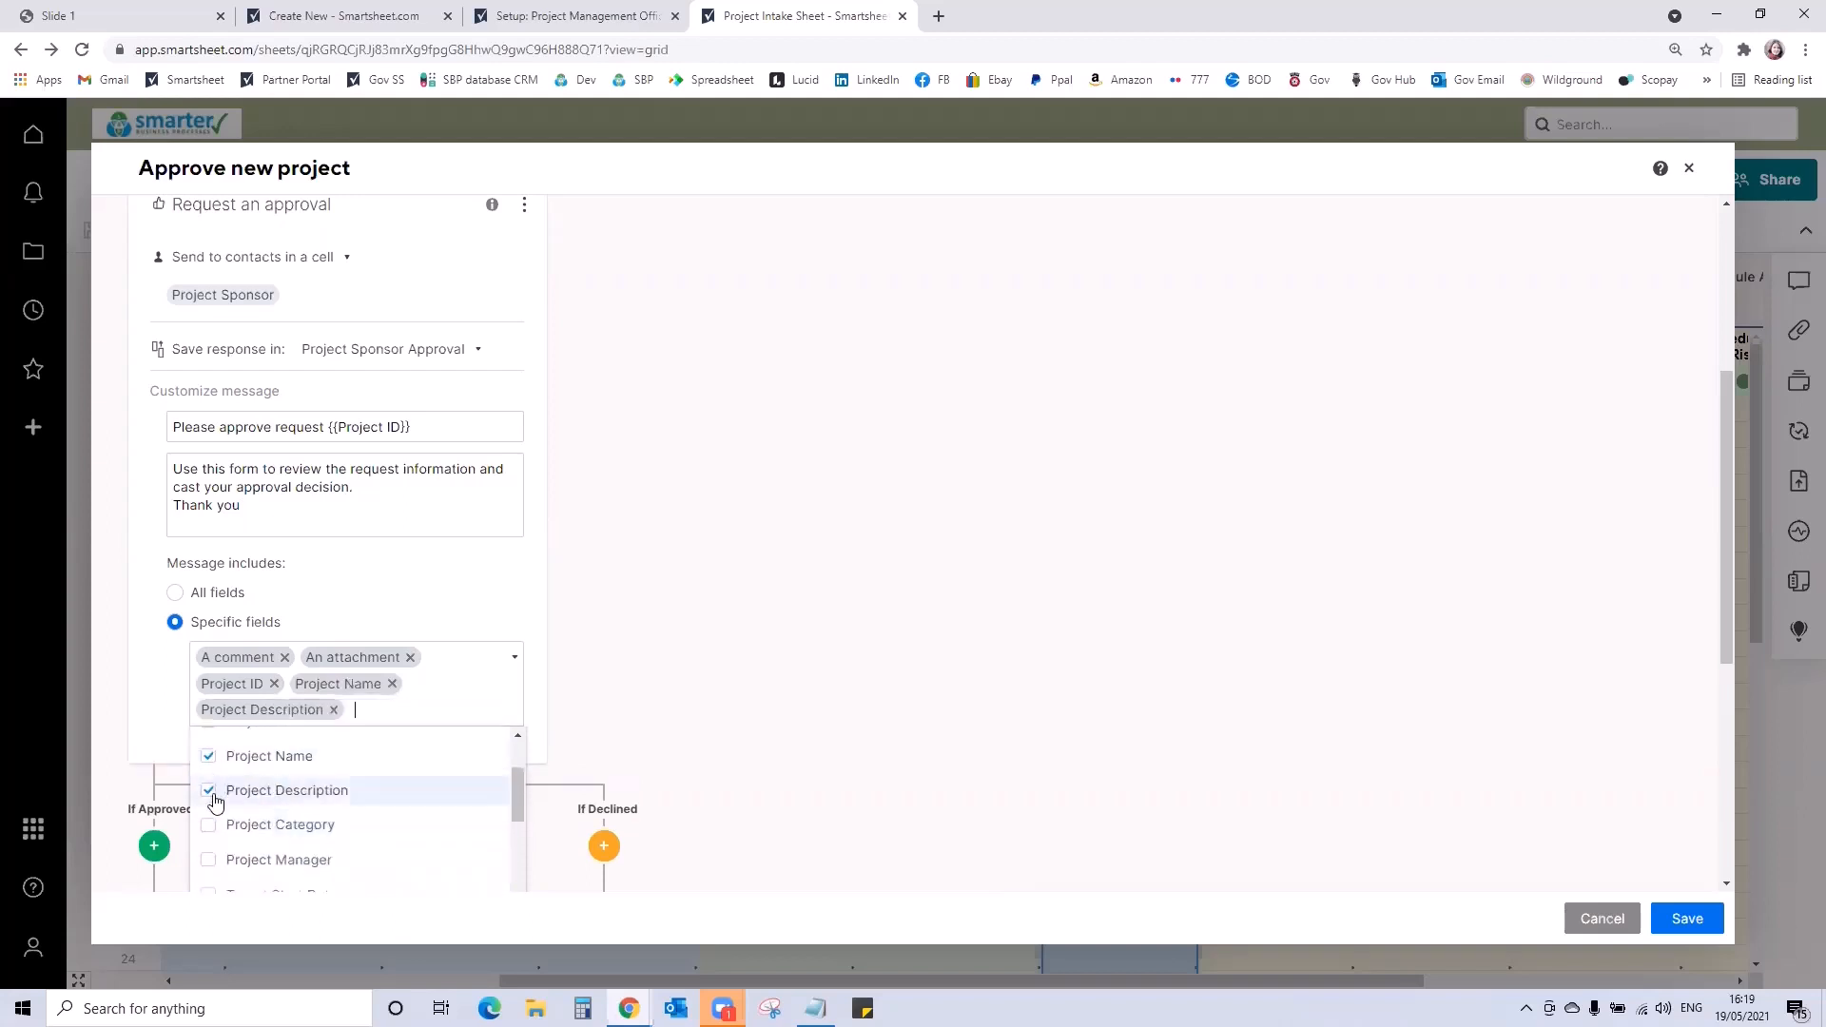
pyautogui.click(212, 825)
pyautogui.click(212, 866)
pyautogui.scroll(-2, 414, 832)
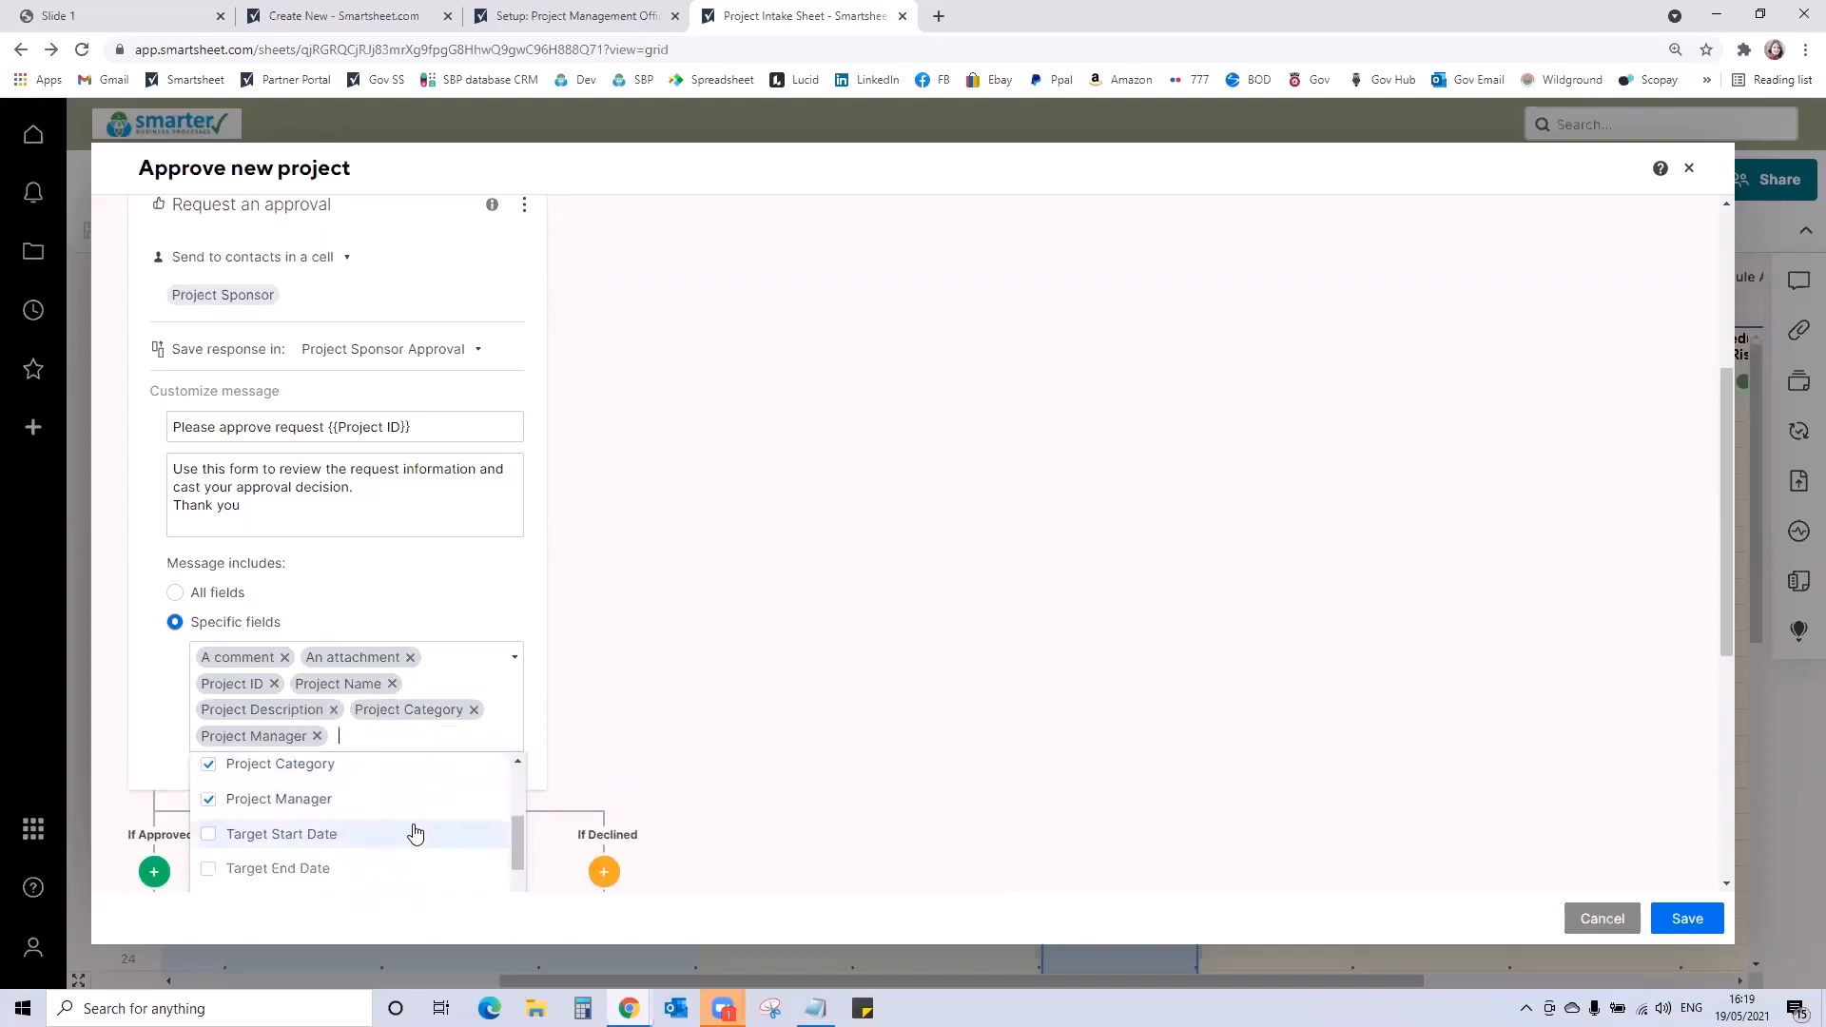
pyautogui.click(209, 844)
pyautogui.click(210, 858)
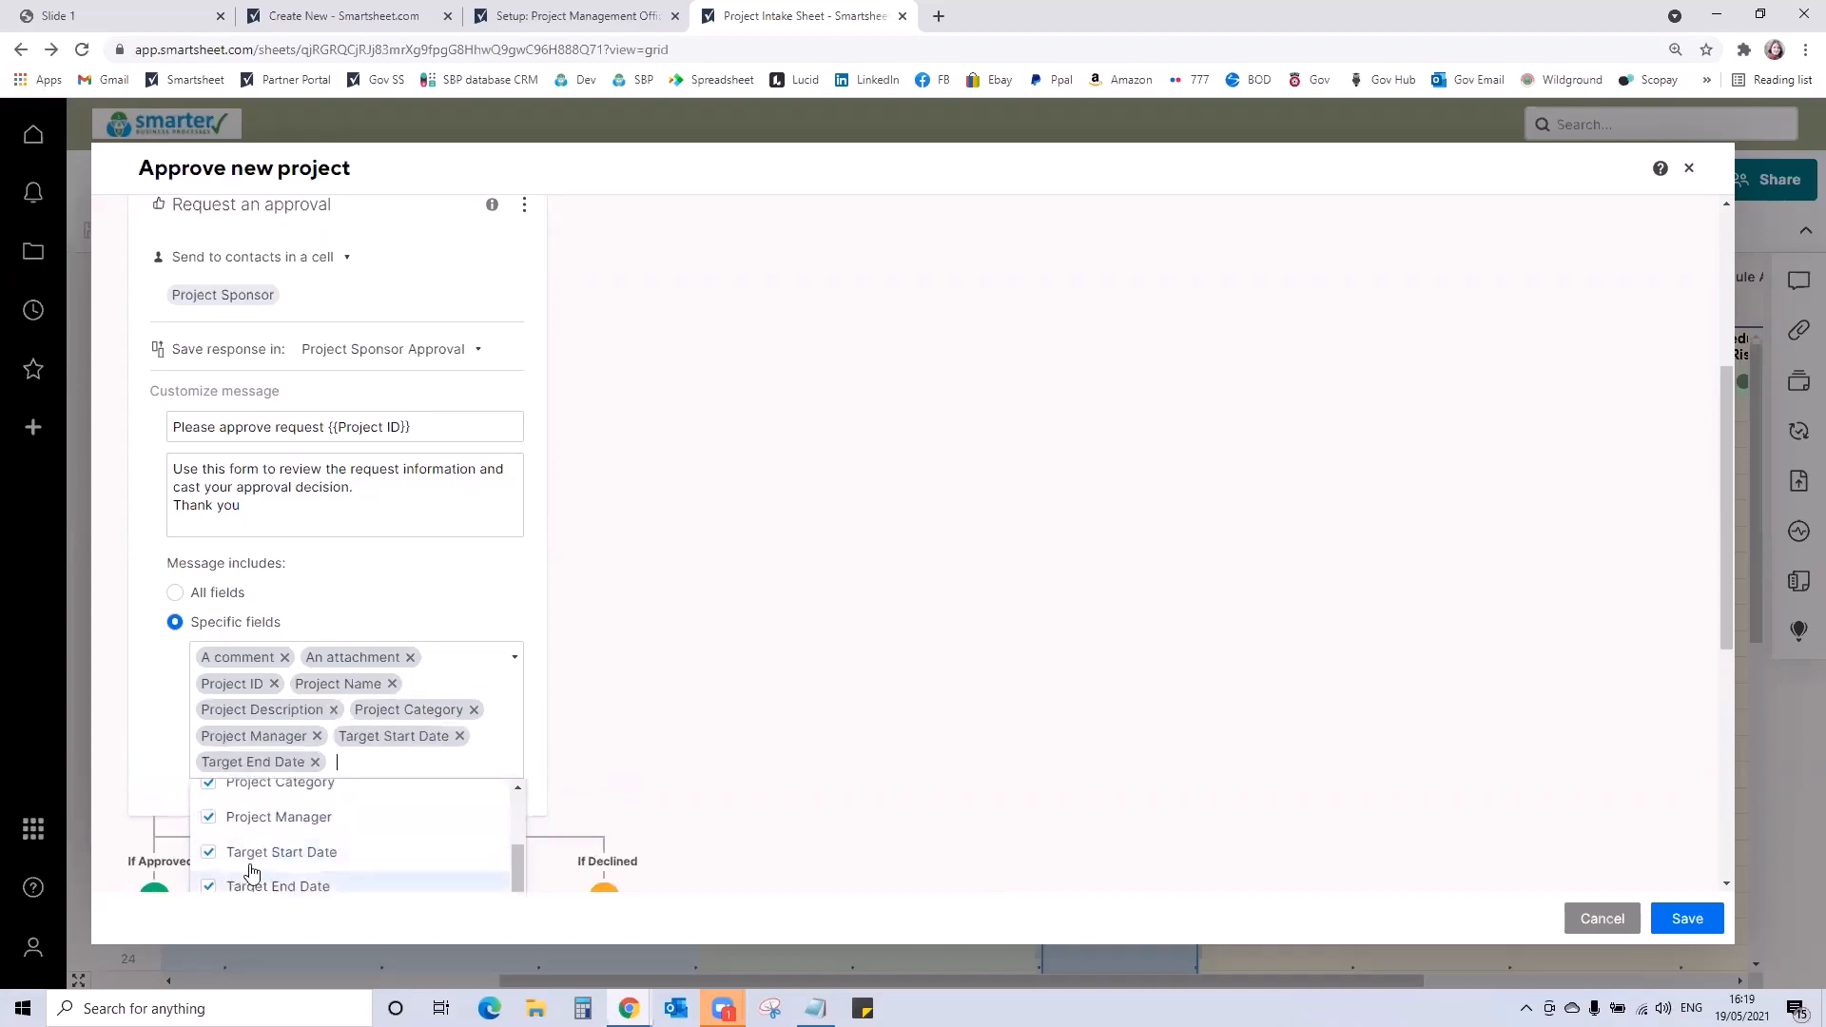
pyautogui.scroll(-2, 367, 841)
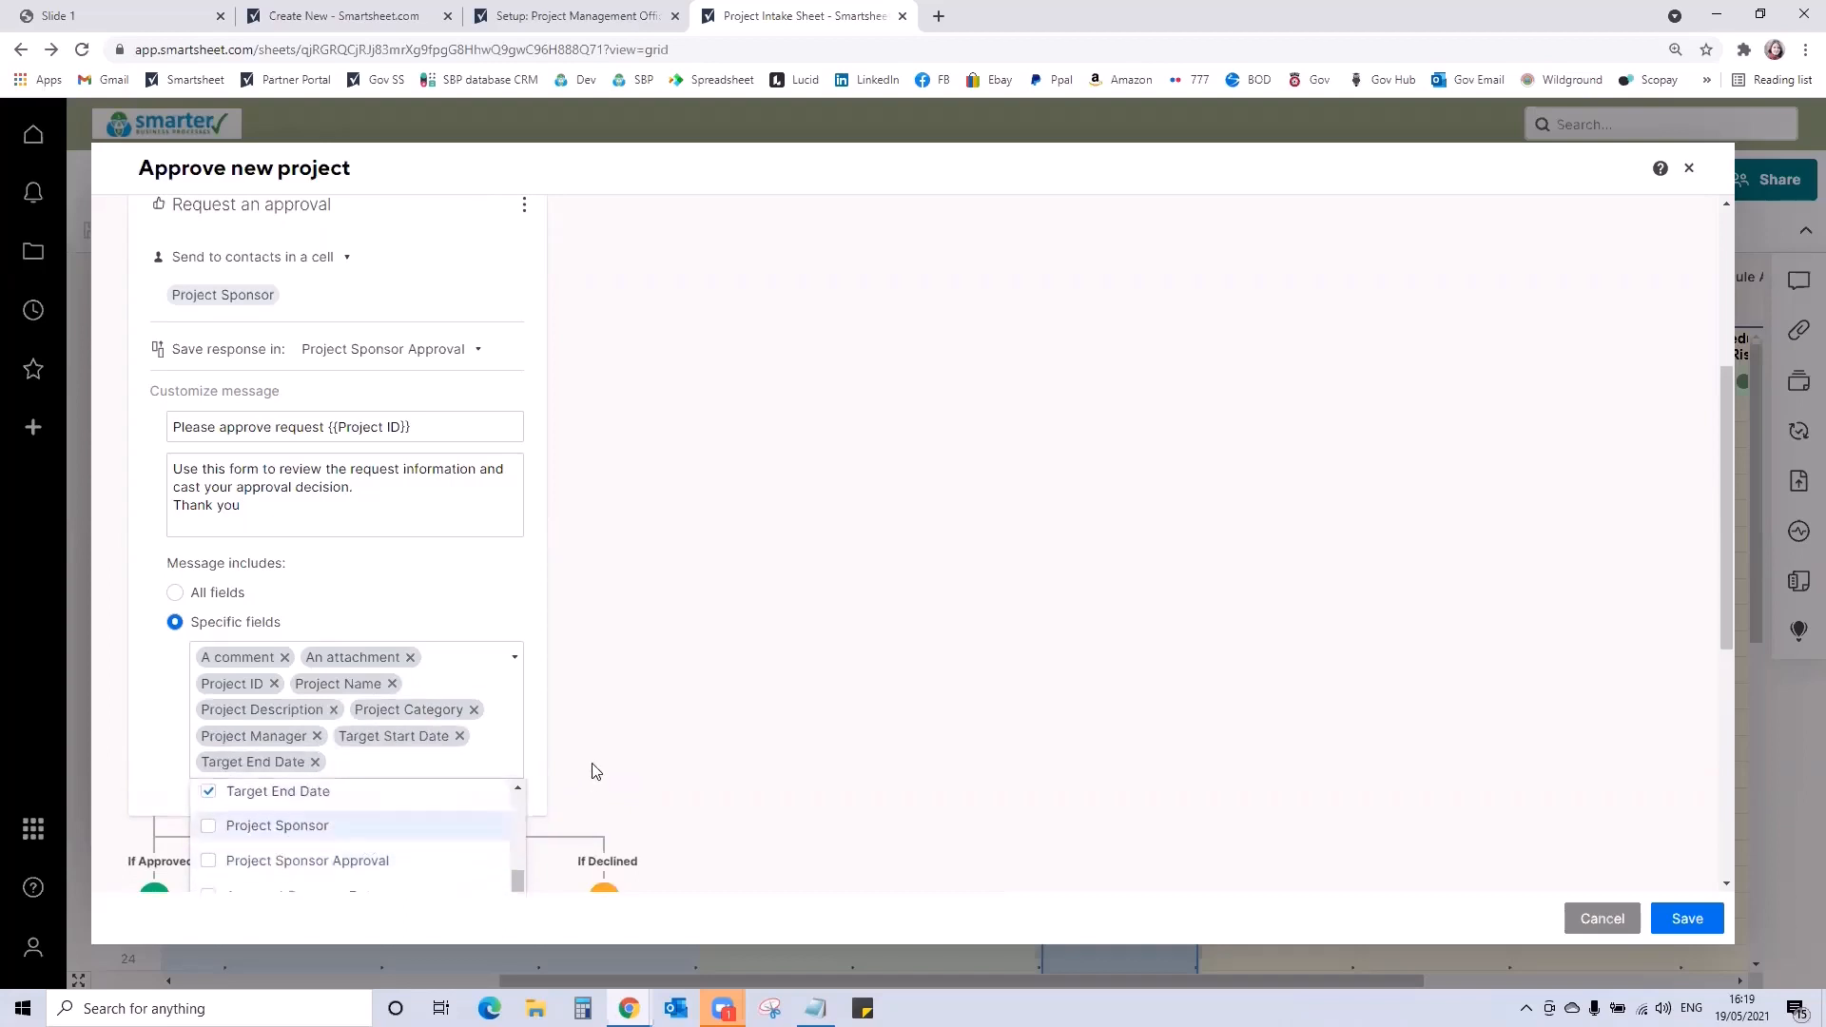
# Set the If Approved alert to message only with the body "Your project request for {{Project Name}} has been approved"
pyautogui.click(562, 663)
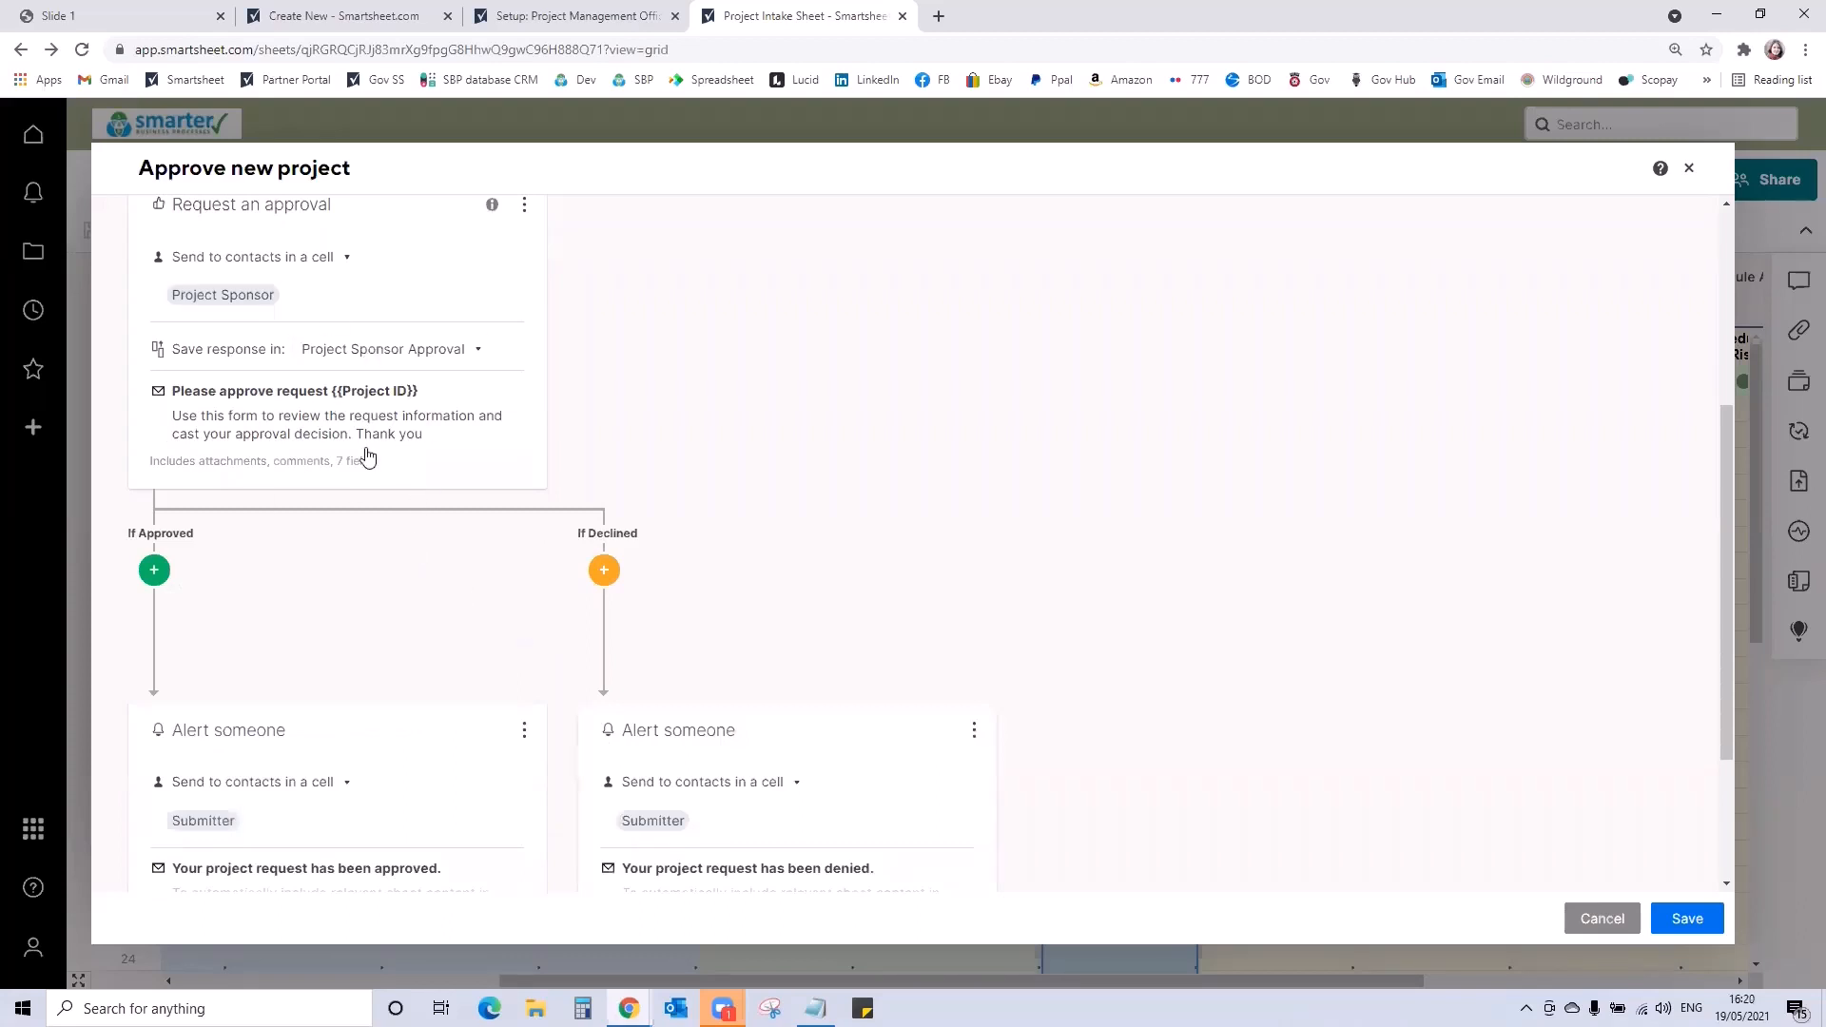
pyautogui.scroll(-3, 432, 632)
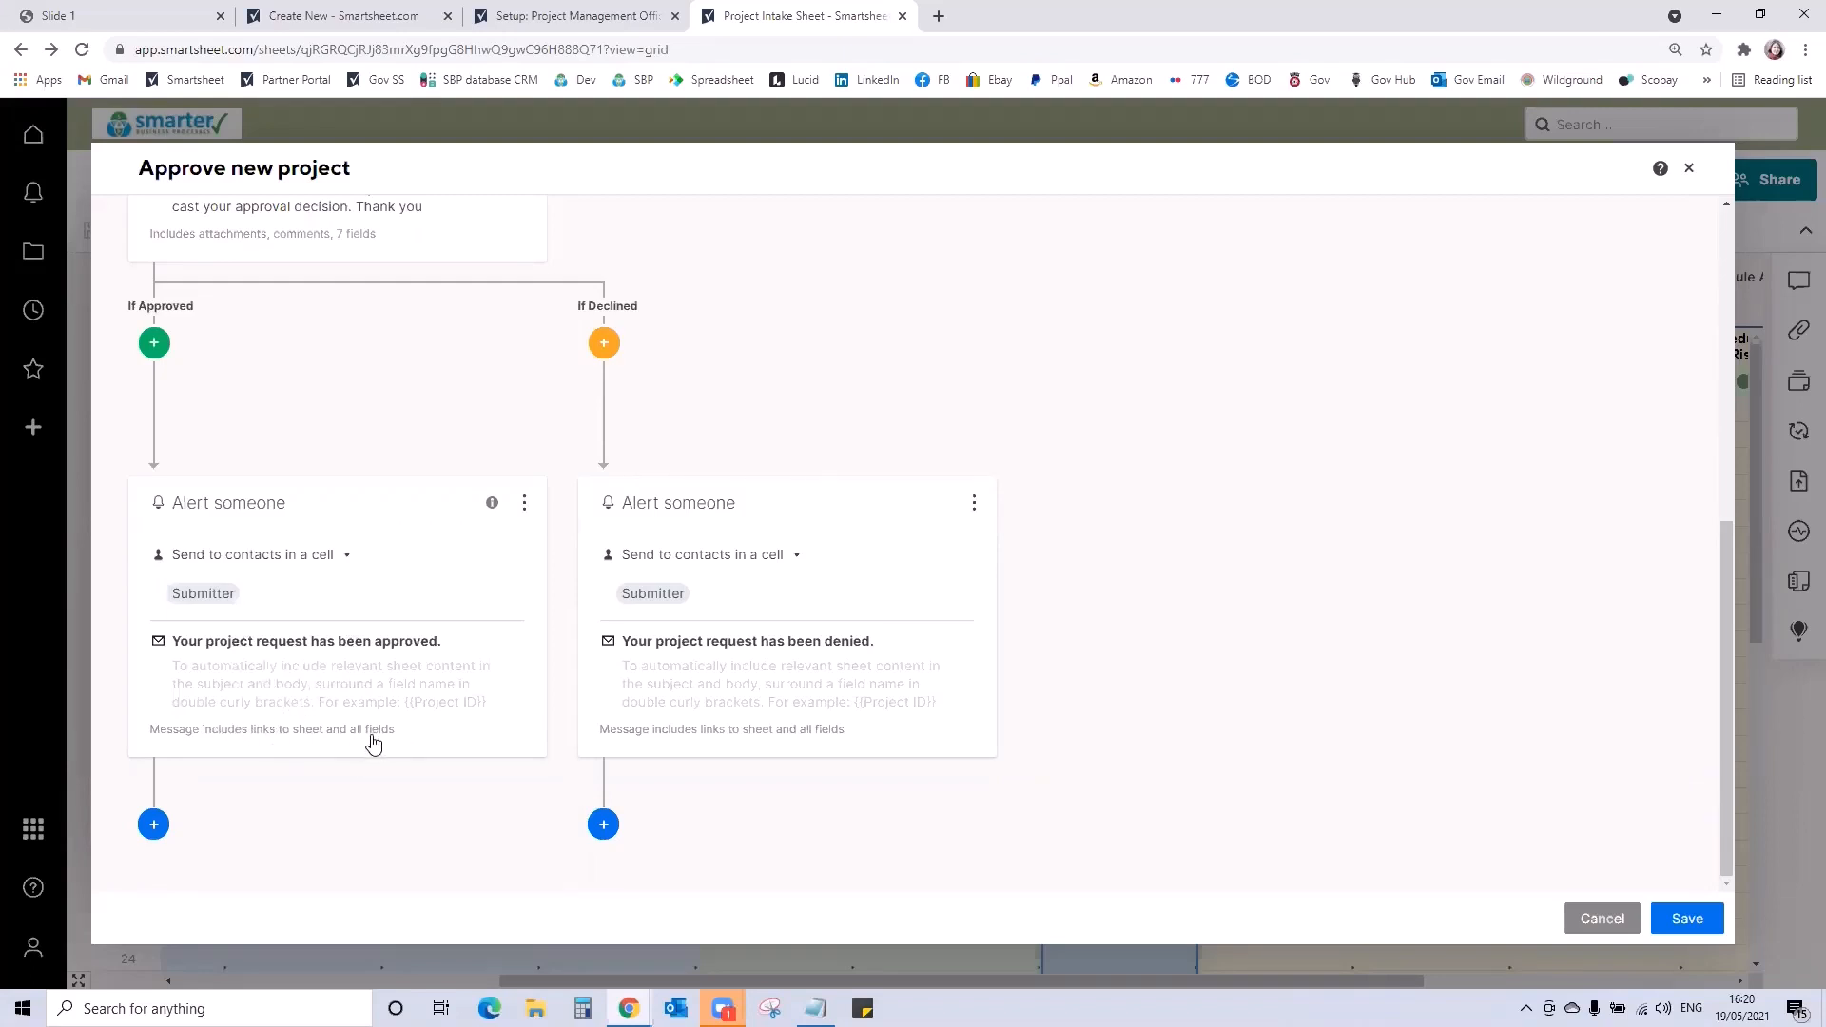
pyautogui.click(356, 705)
pyautogui.scroll(-2, 374, 738)
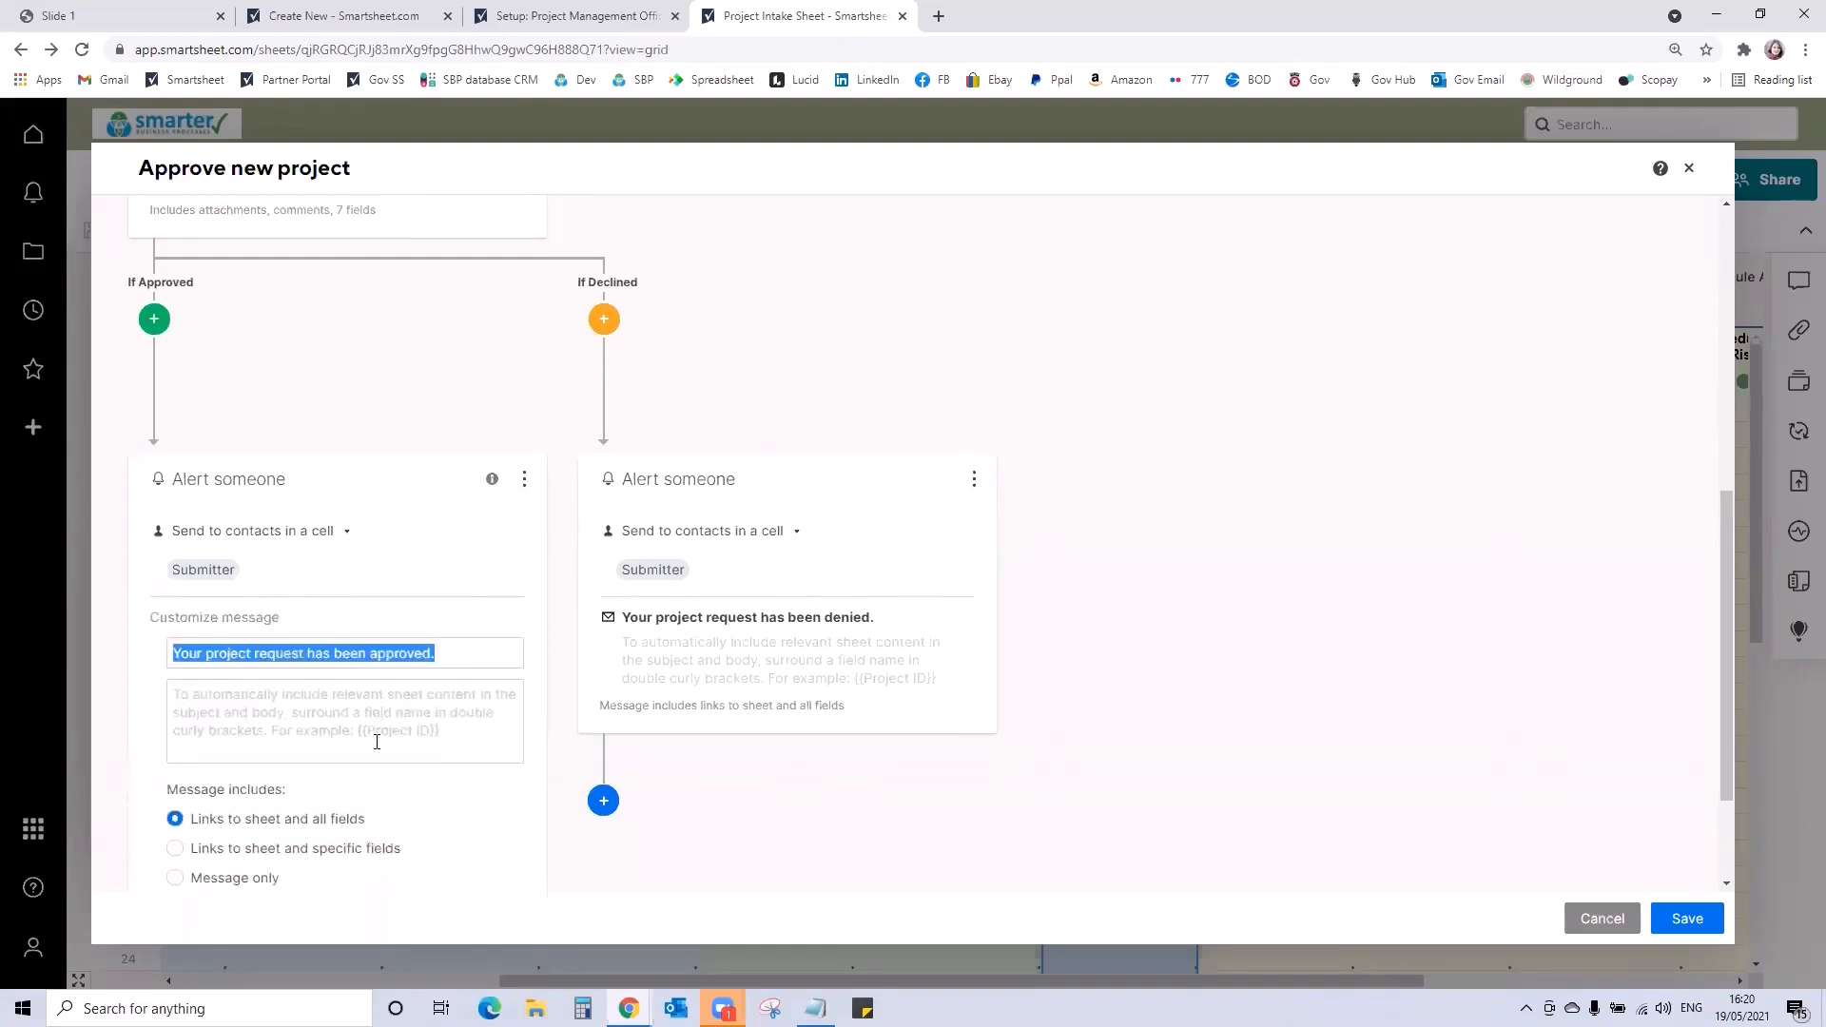
pyautogui.click(227, 713)
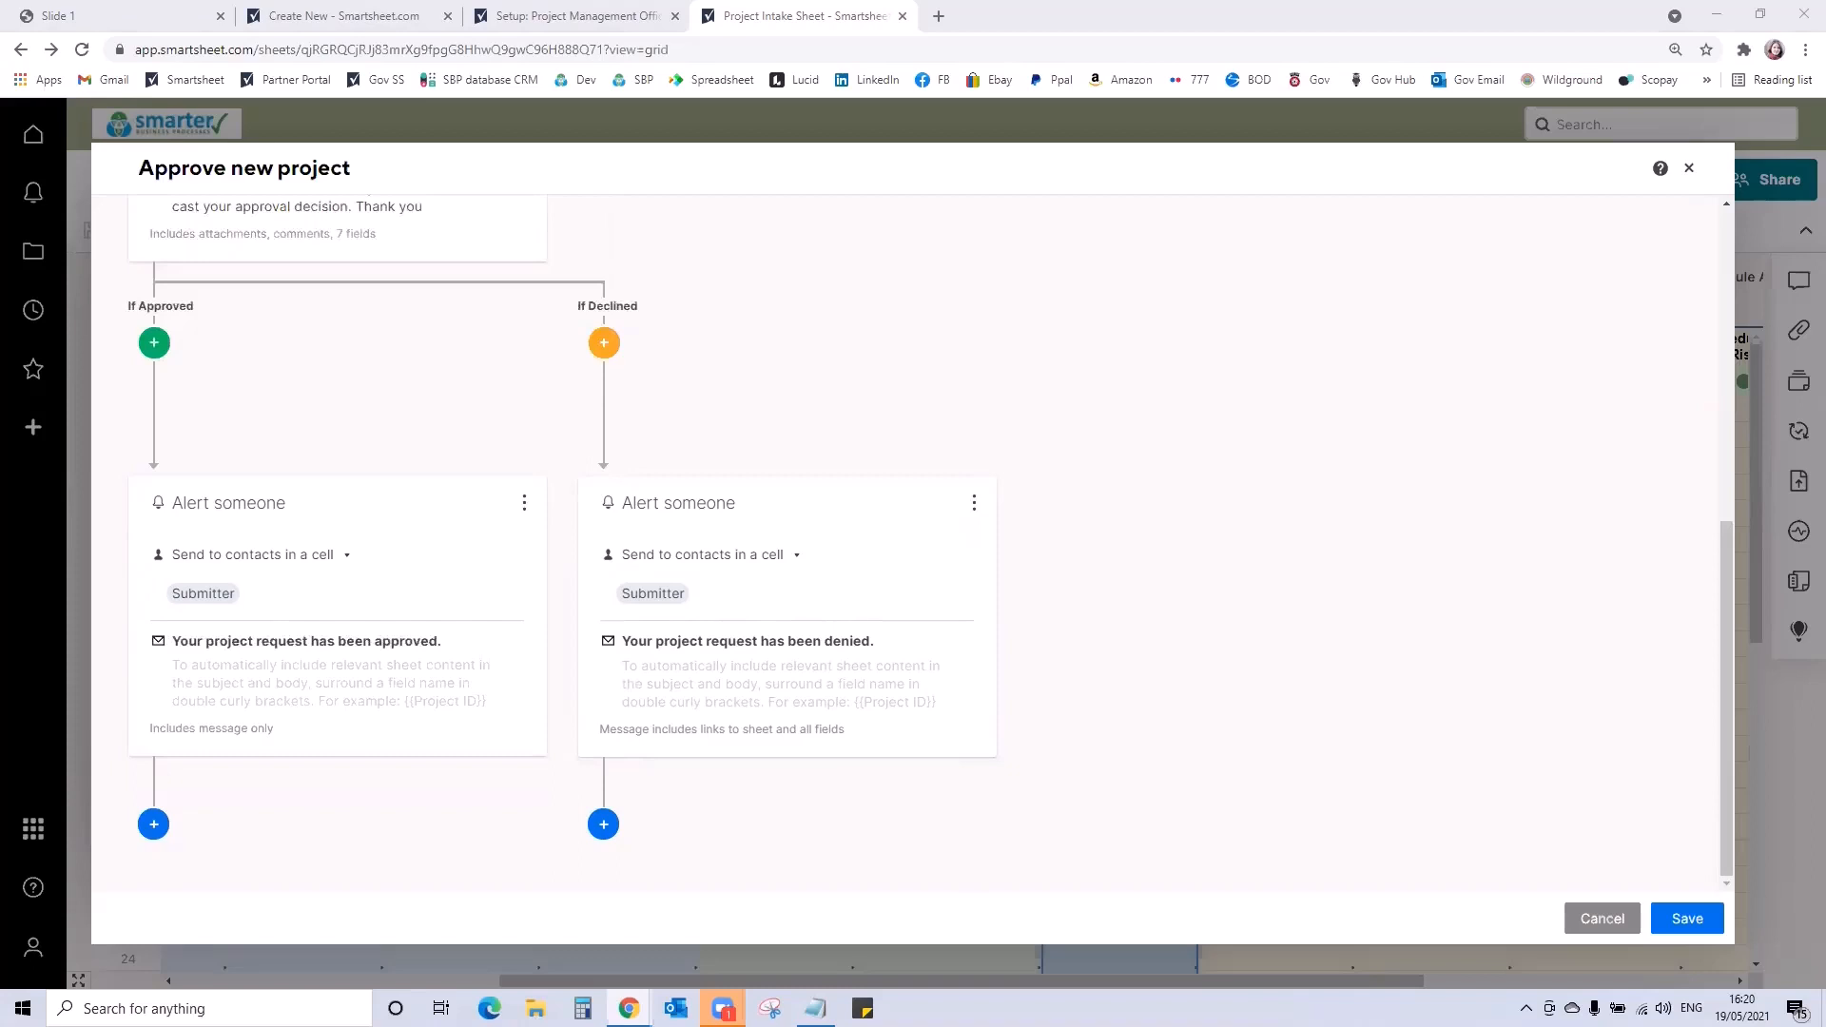
pyautogui.click(281, 674)
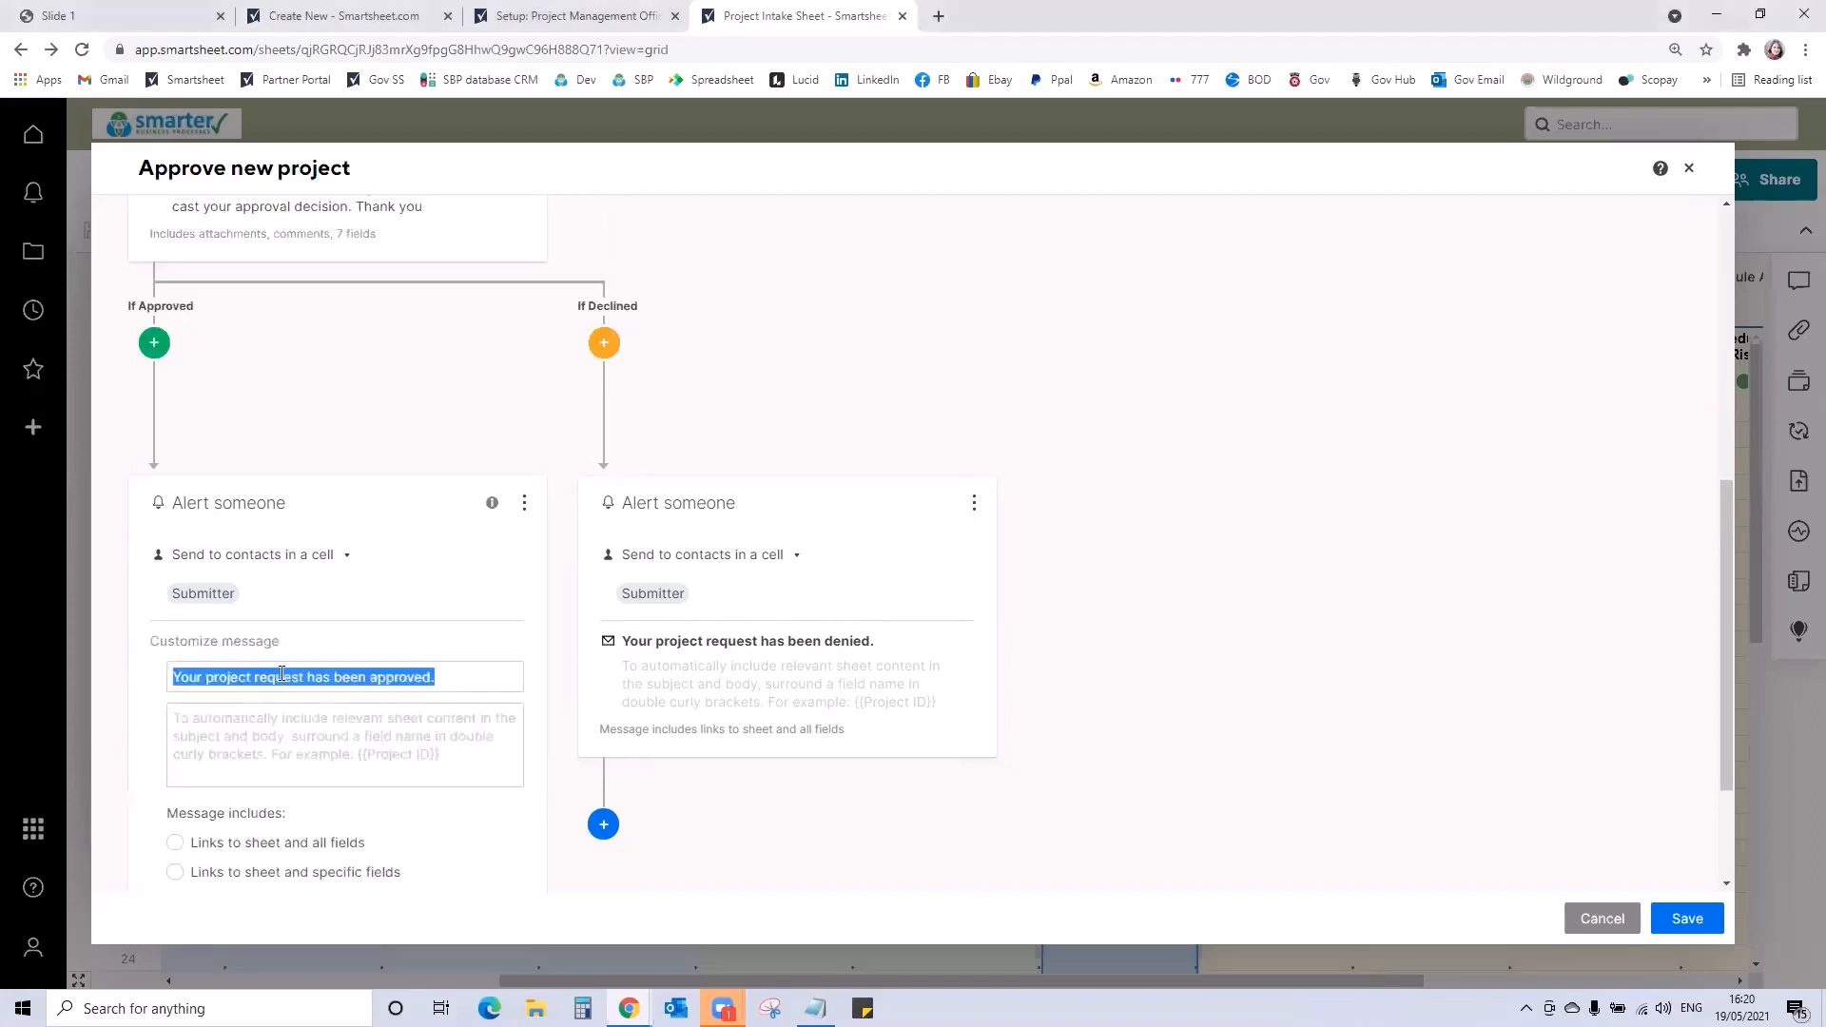
pyautogui.click(229, 730)
pyautogui.write('Your project request for {{Project Name}} has been approved')
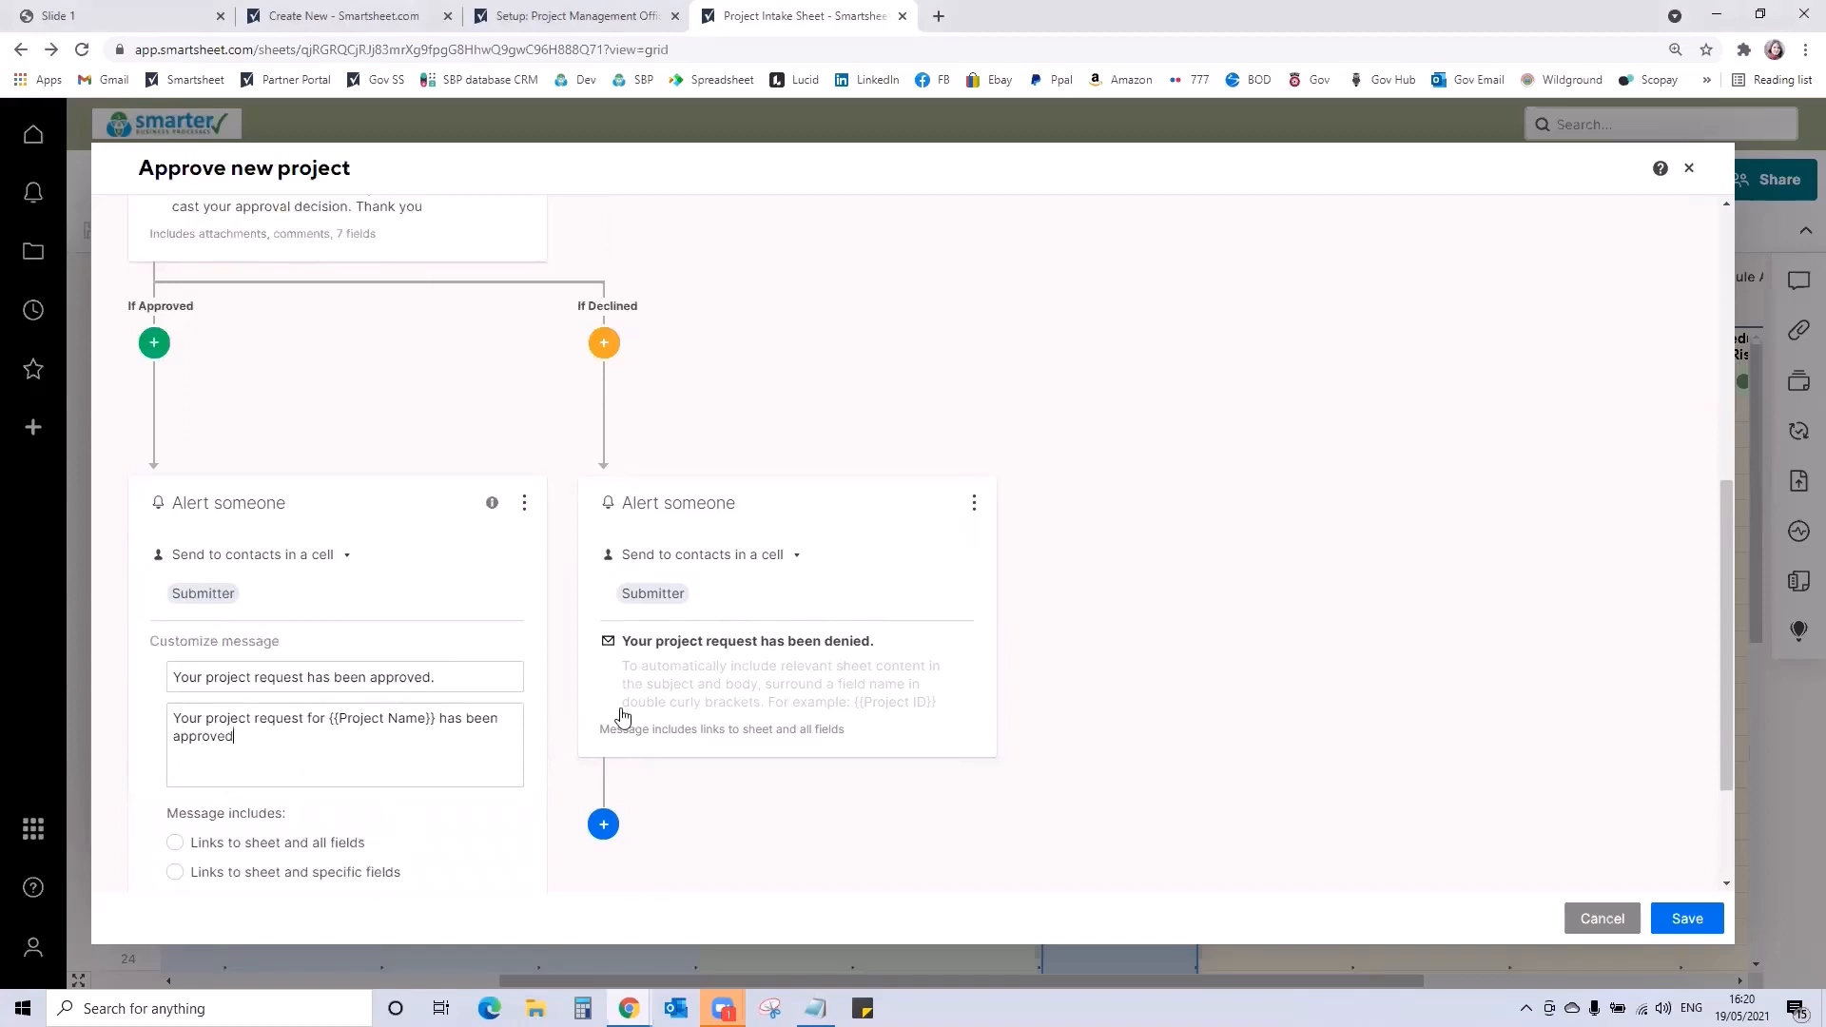
# Set the If Declined alert's body to "Your project request for {{Project Name}} has been approved" and limit it to message only
pyautogui.click(701, 666)
pyautogui.click(684, 746)
pyautogui.write('Your project request for {{Project Name}} has been approved')
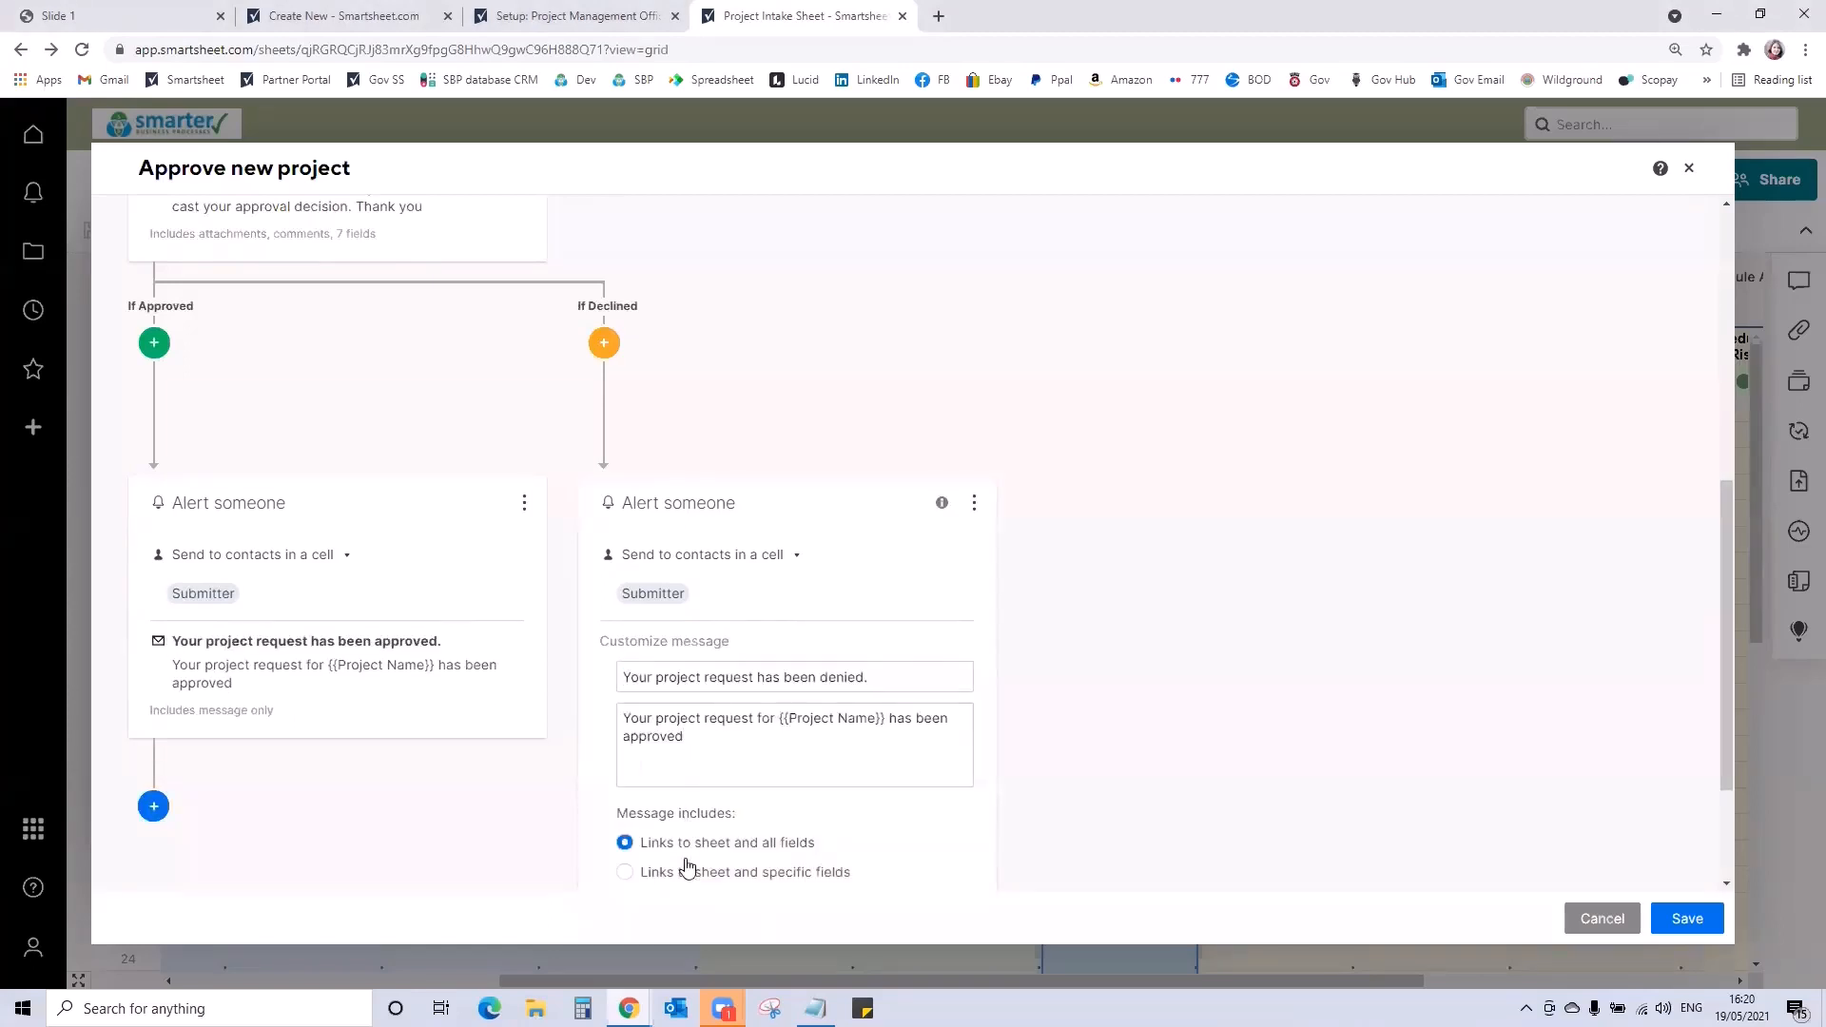
pyautogui.scroll(-2, 787, 790)
pyautogui.click(733, 728)
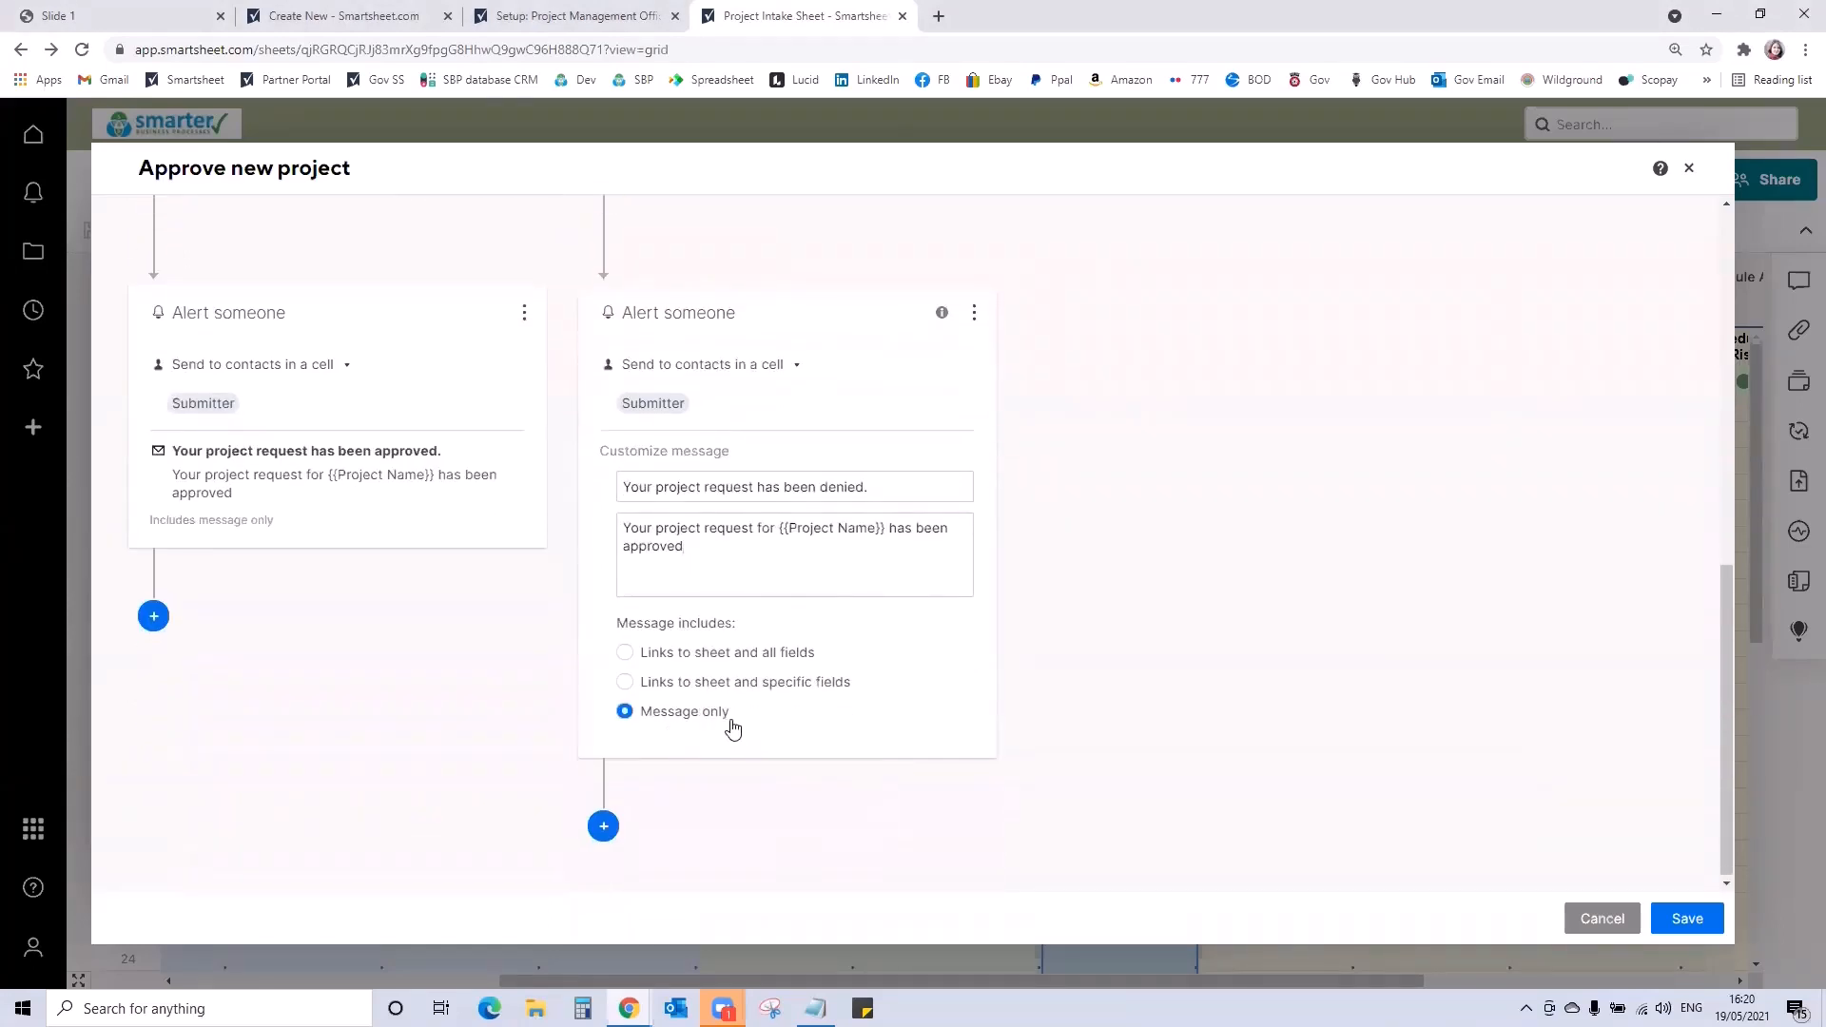
pyautogui.click(1068, 604)
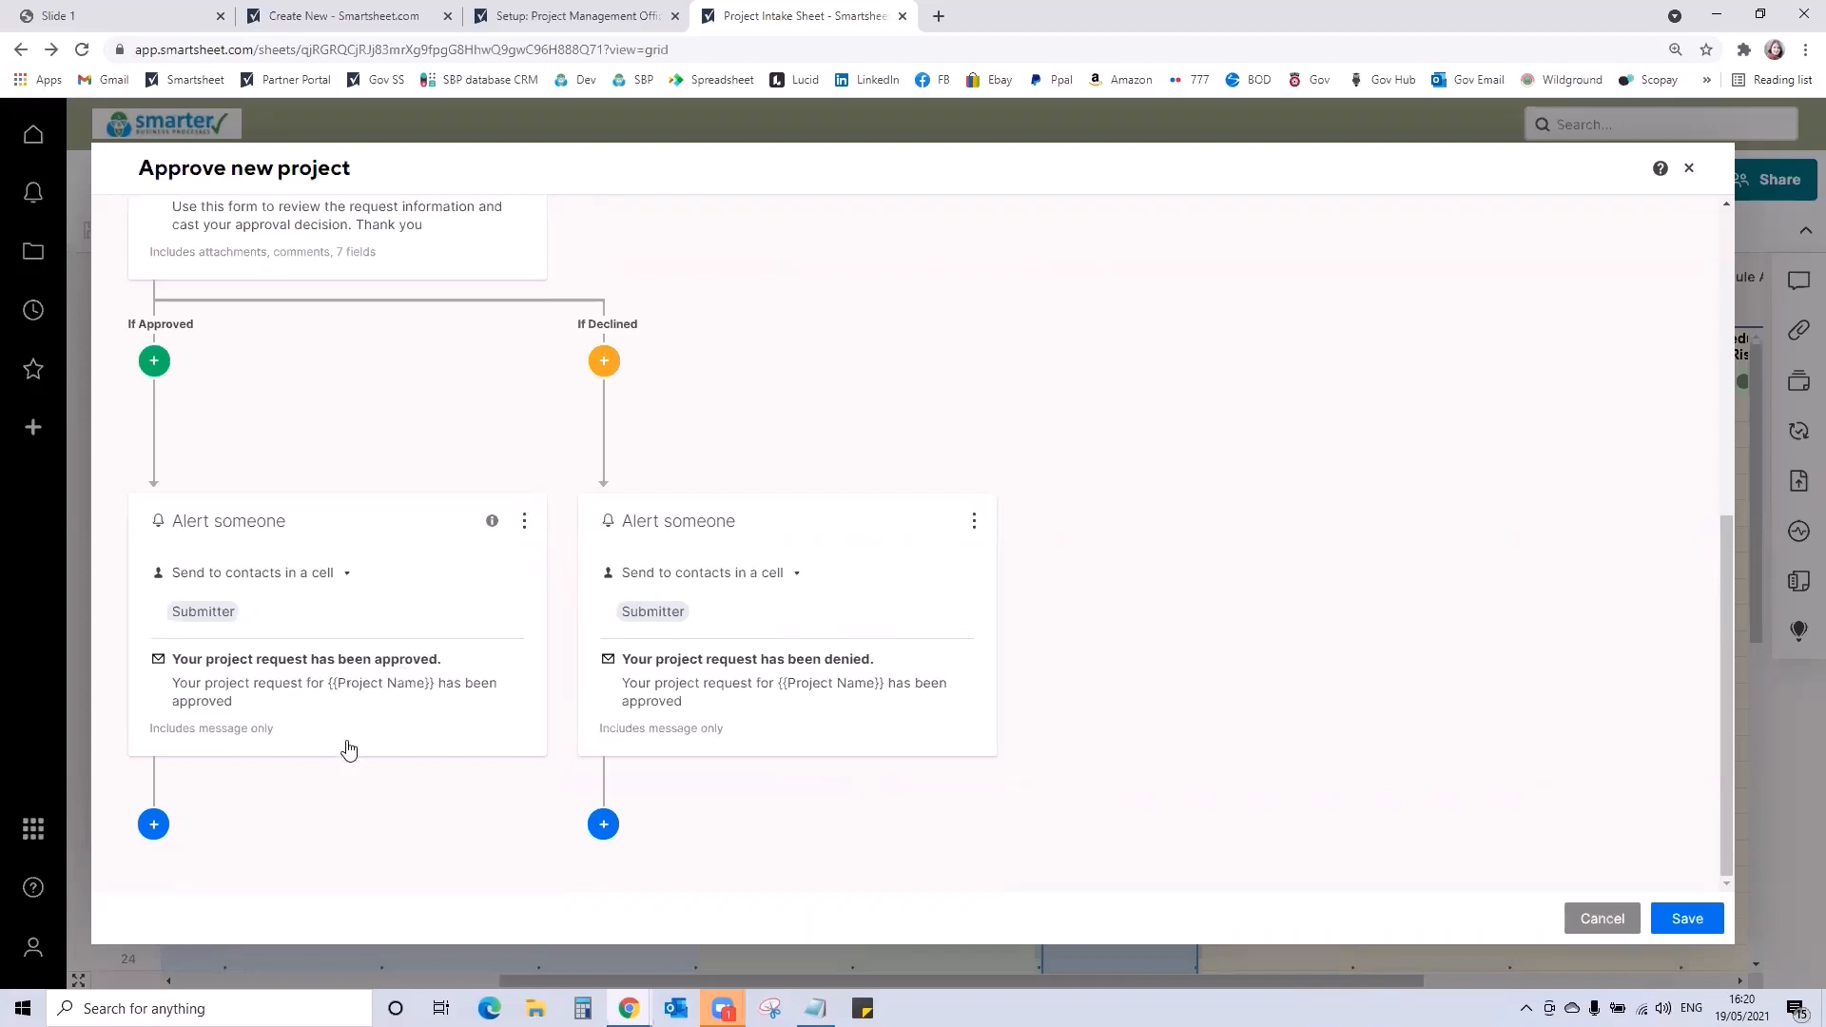
# Add a Record a date action after the If Approved alert, recording in the Approval Outcome Date column
pyautogui.click(152, 824)
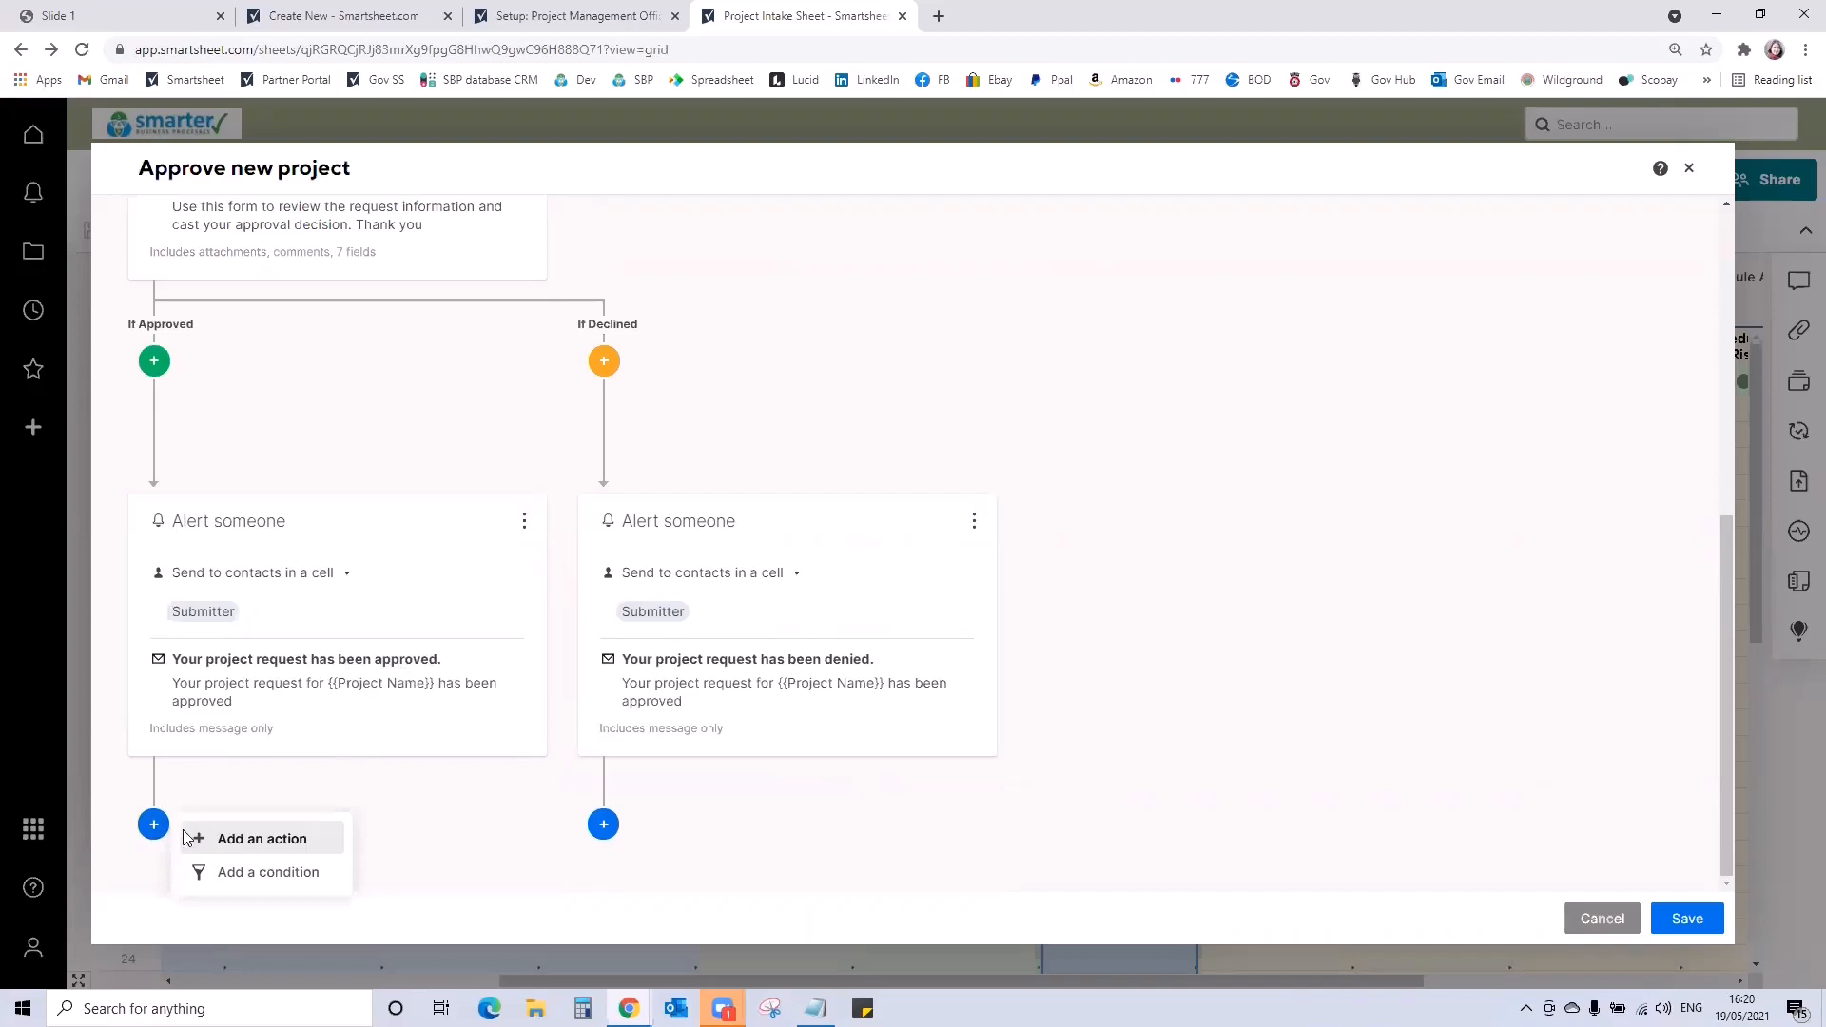
pyautogui.click(236, 840)
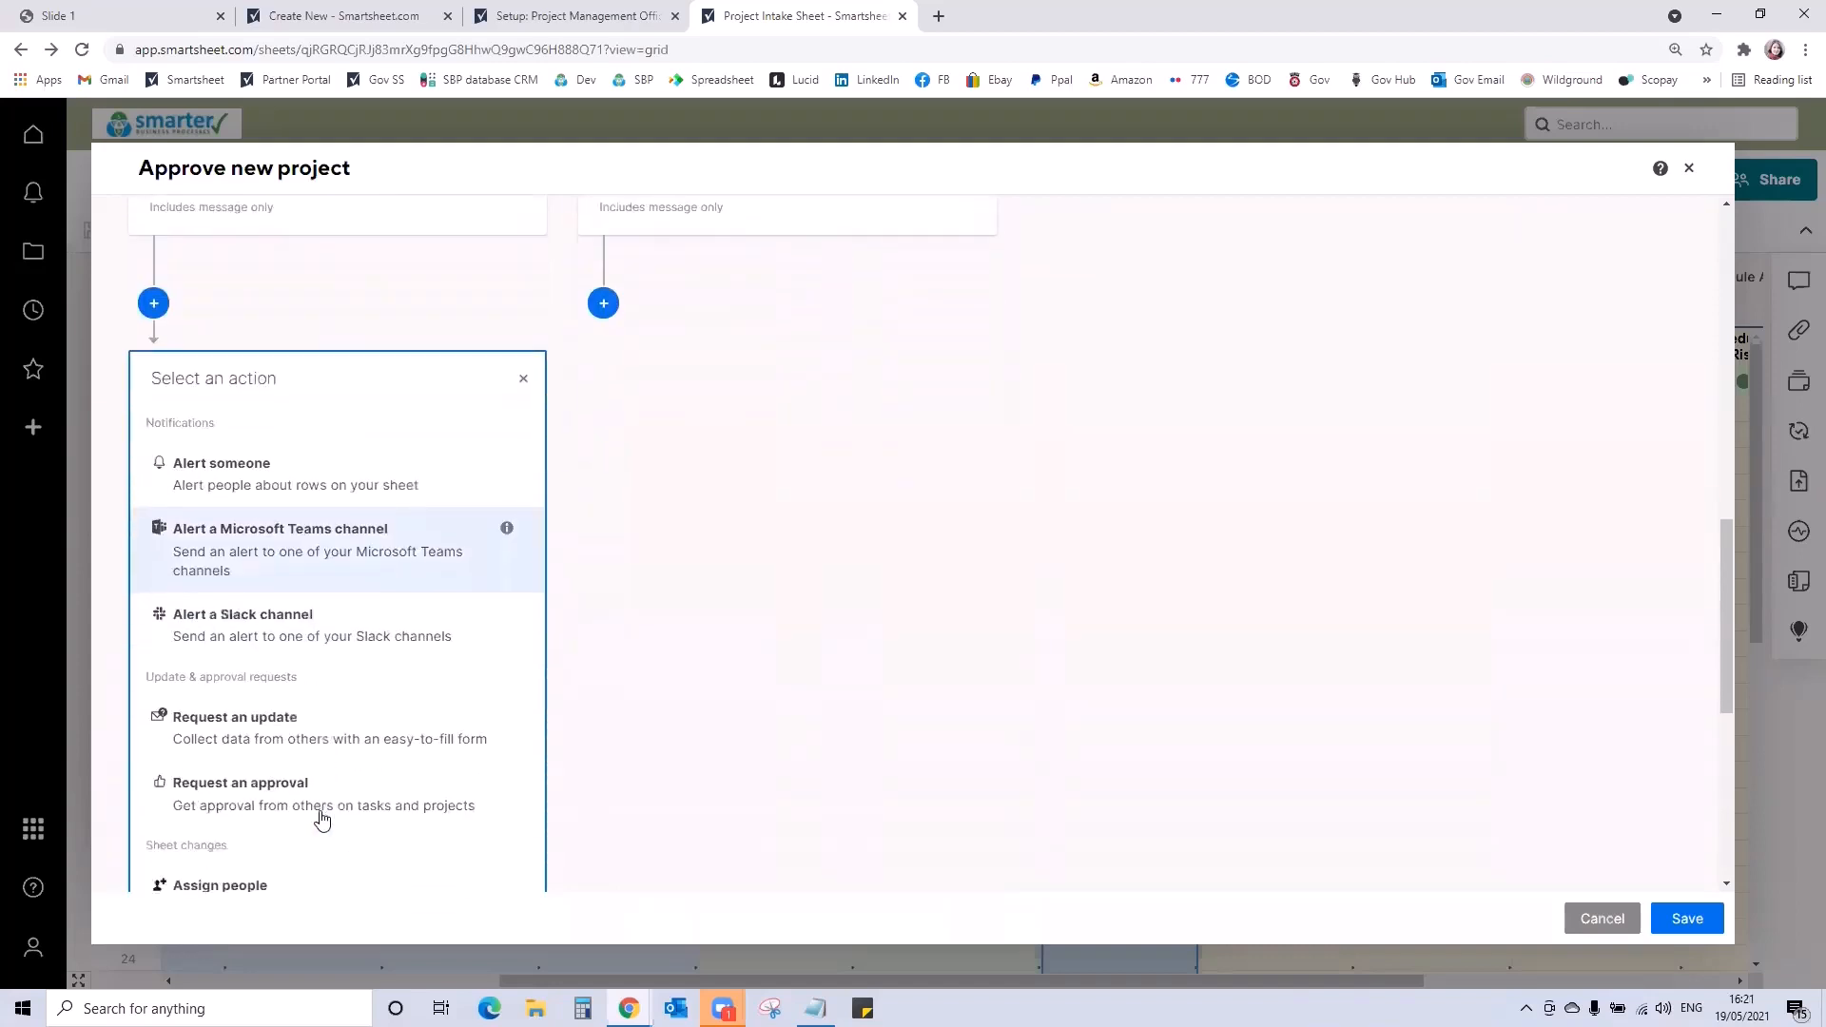
pyautogui.scroll(-2, 322, 814)
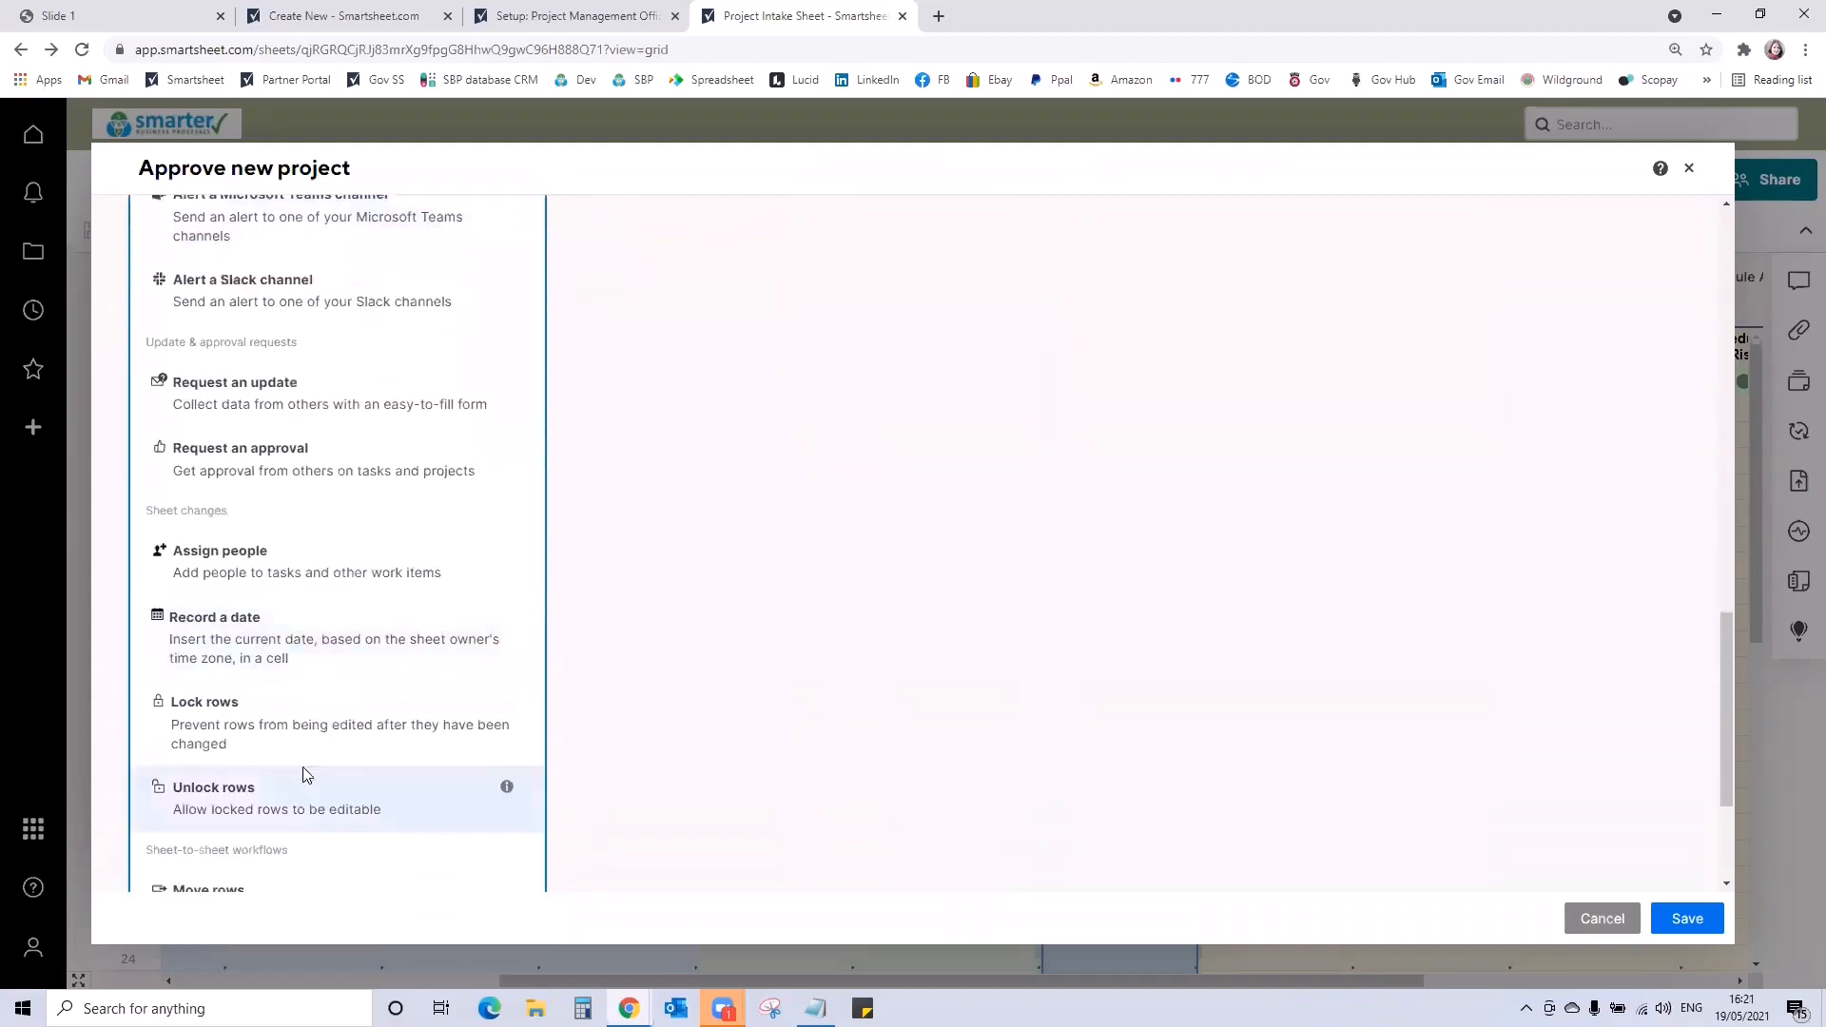
pyautogui.click(223, 649)
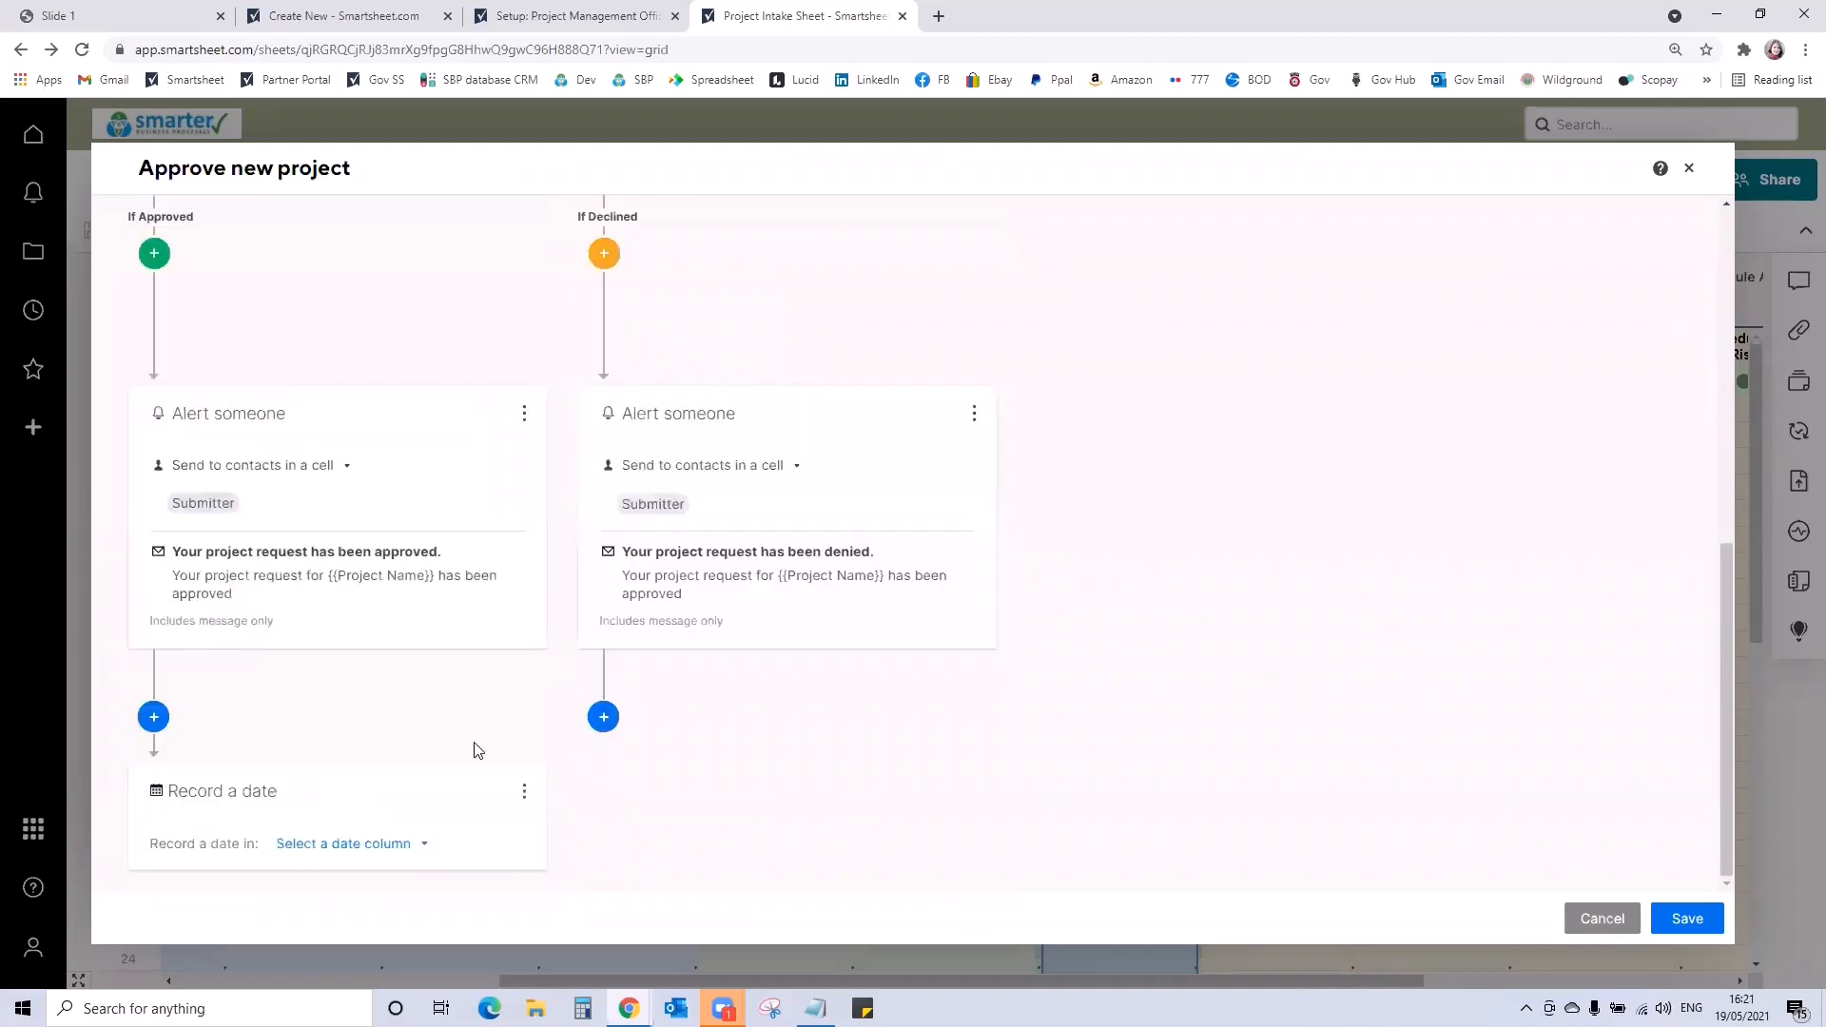
pyautogui.click(362, 846)
pyautogui.scroll(-1, 460, 860)
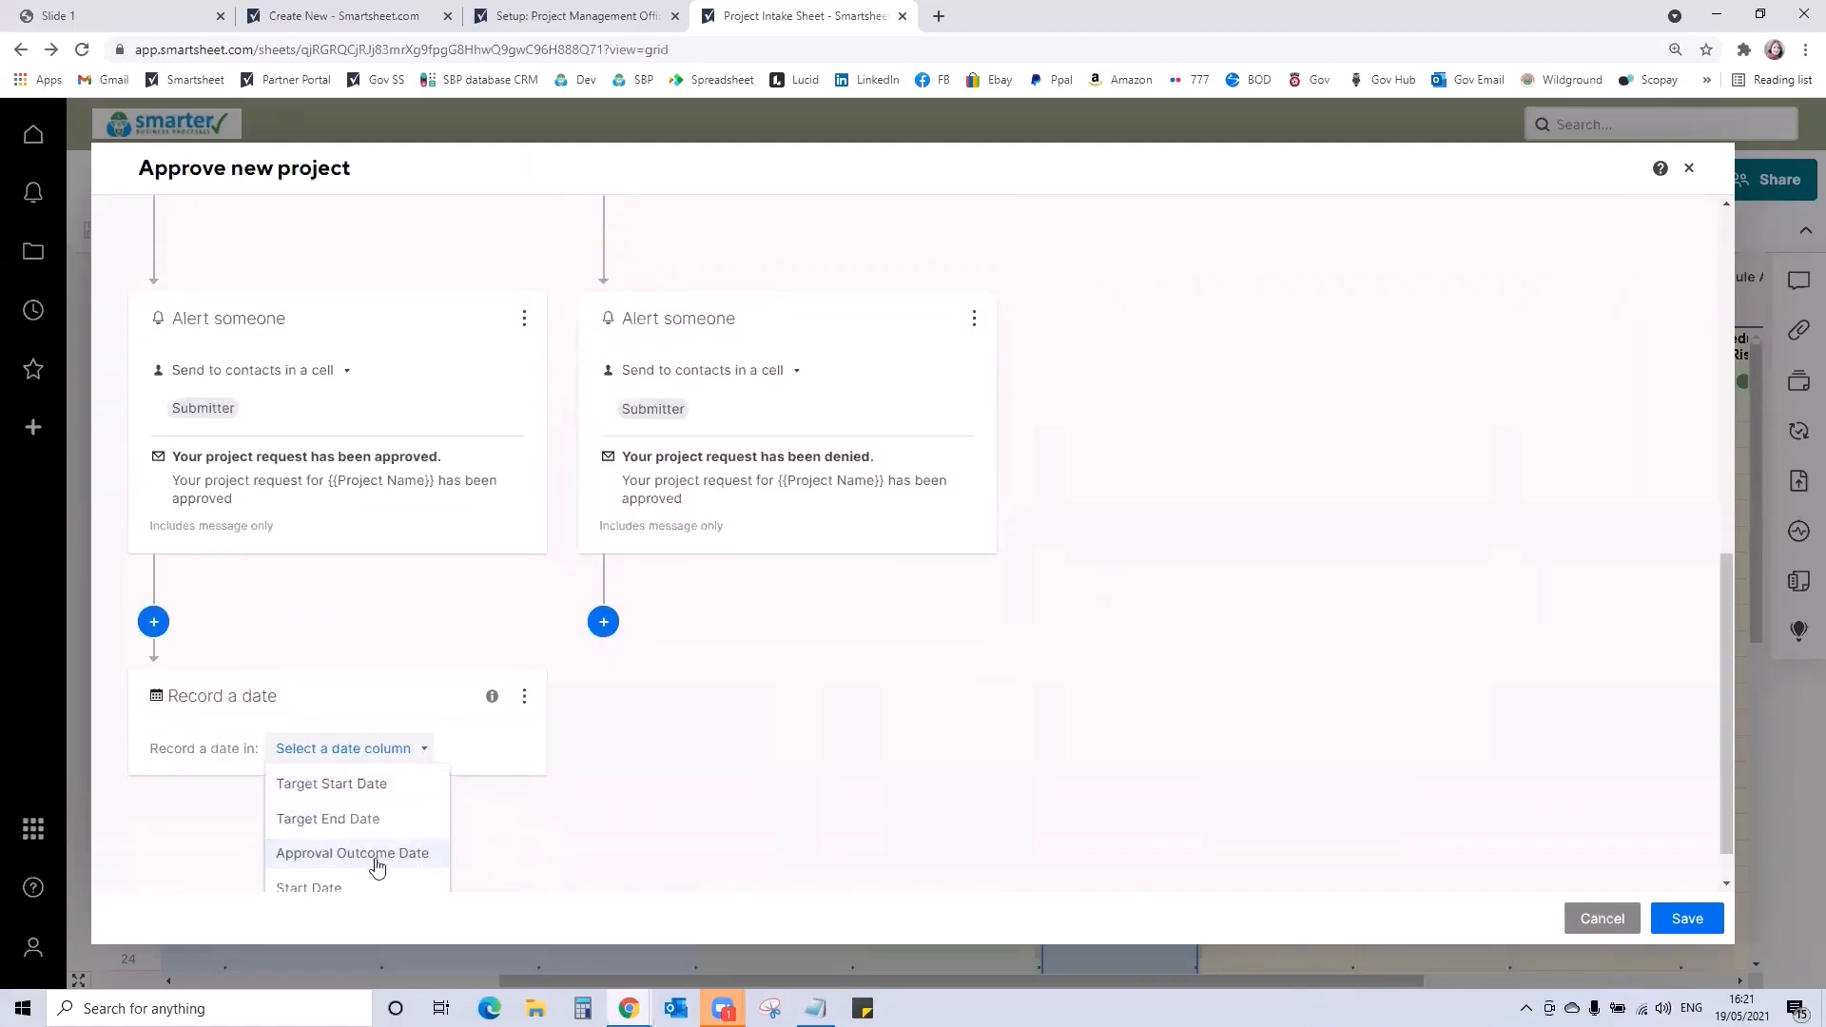
pyautogui.click(376, 855)
# Add a Record a date action for Approval Outcome Date after the If Declined alert and save the workflow, closing the automation list
pyautogui.click(603, 716)
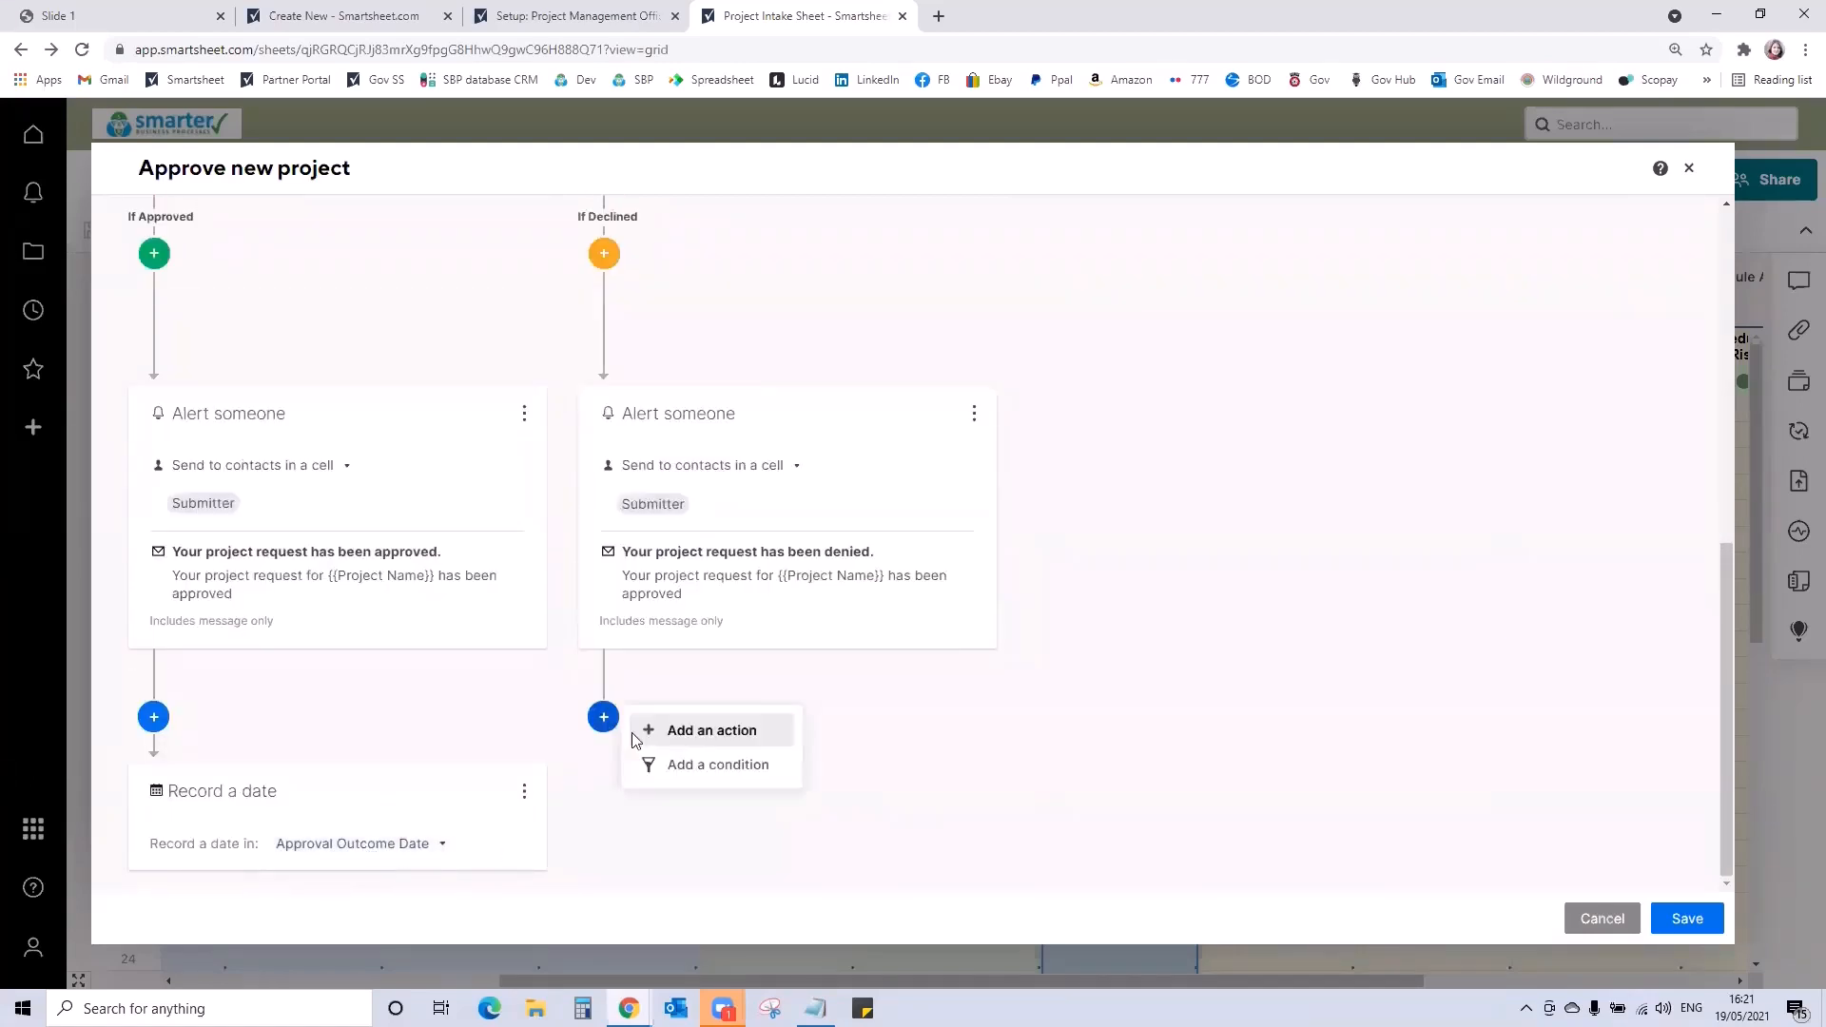
pyautogui.click(689, 743)
pyautogui.scroll(-7, 840, 856)
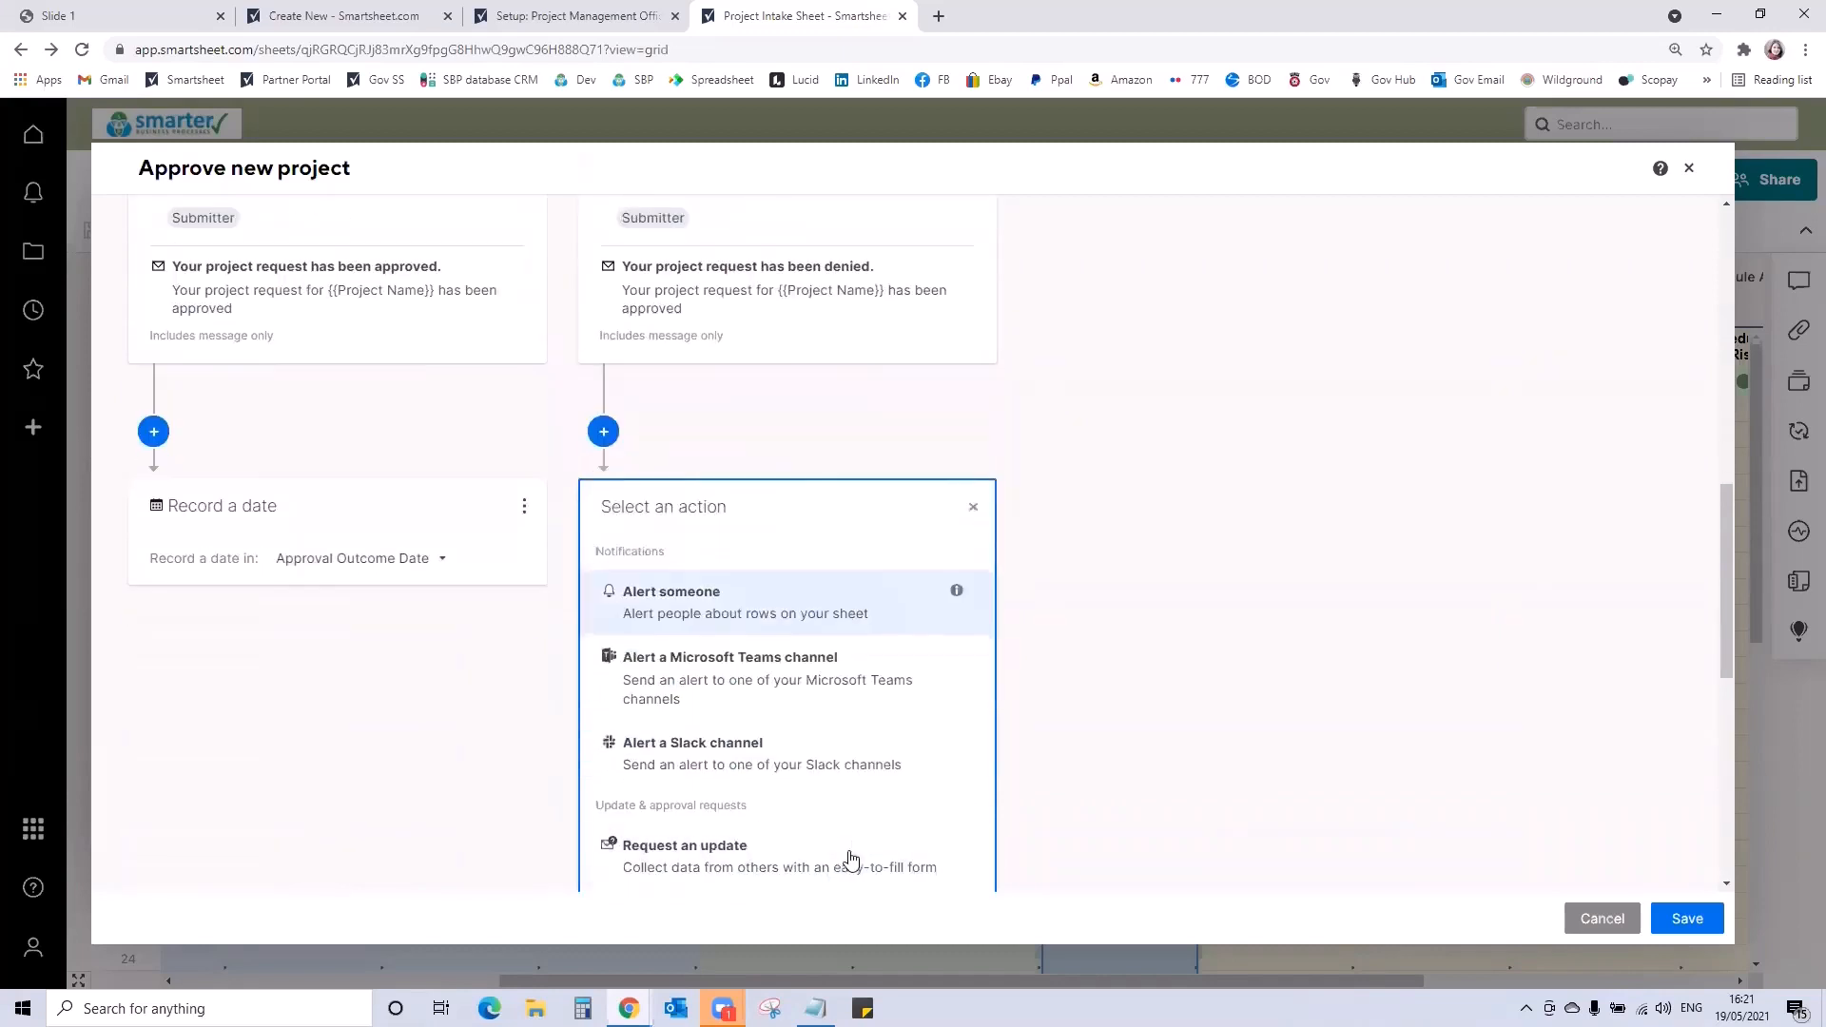
pyautogui.click(722, 711)
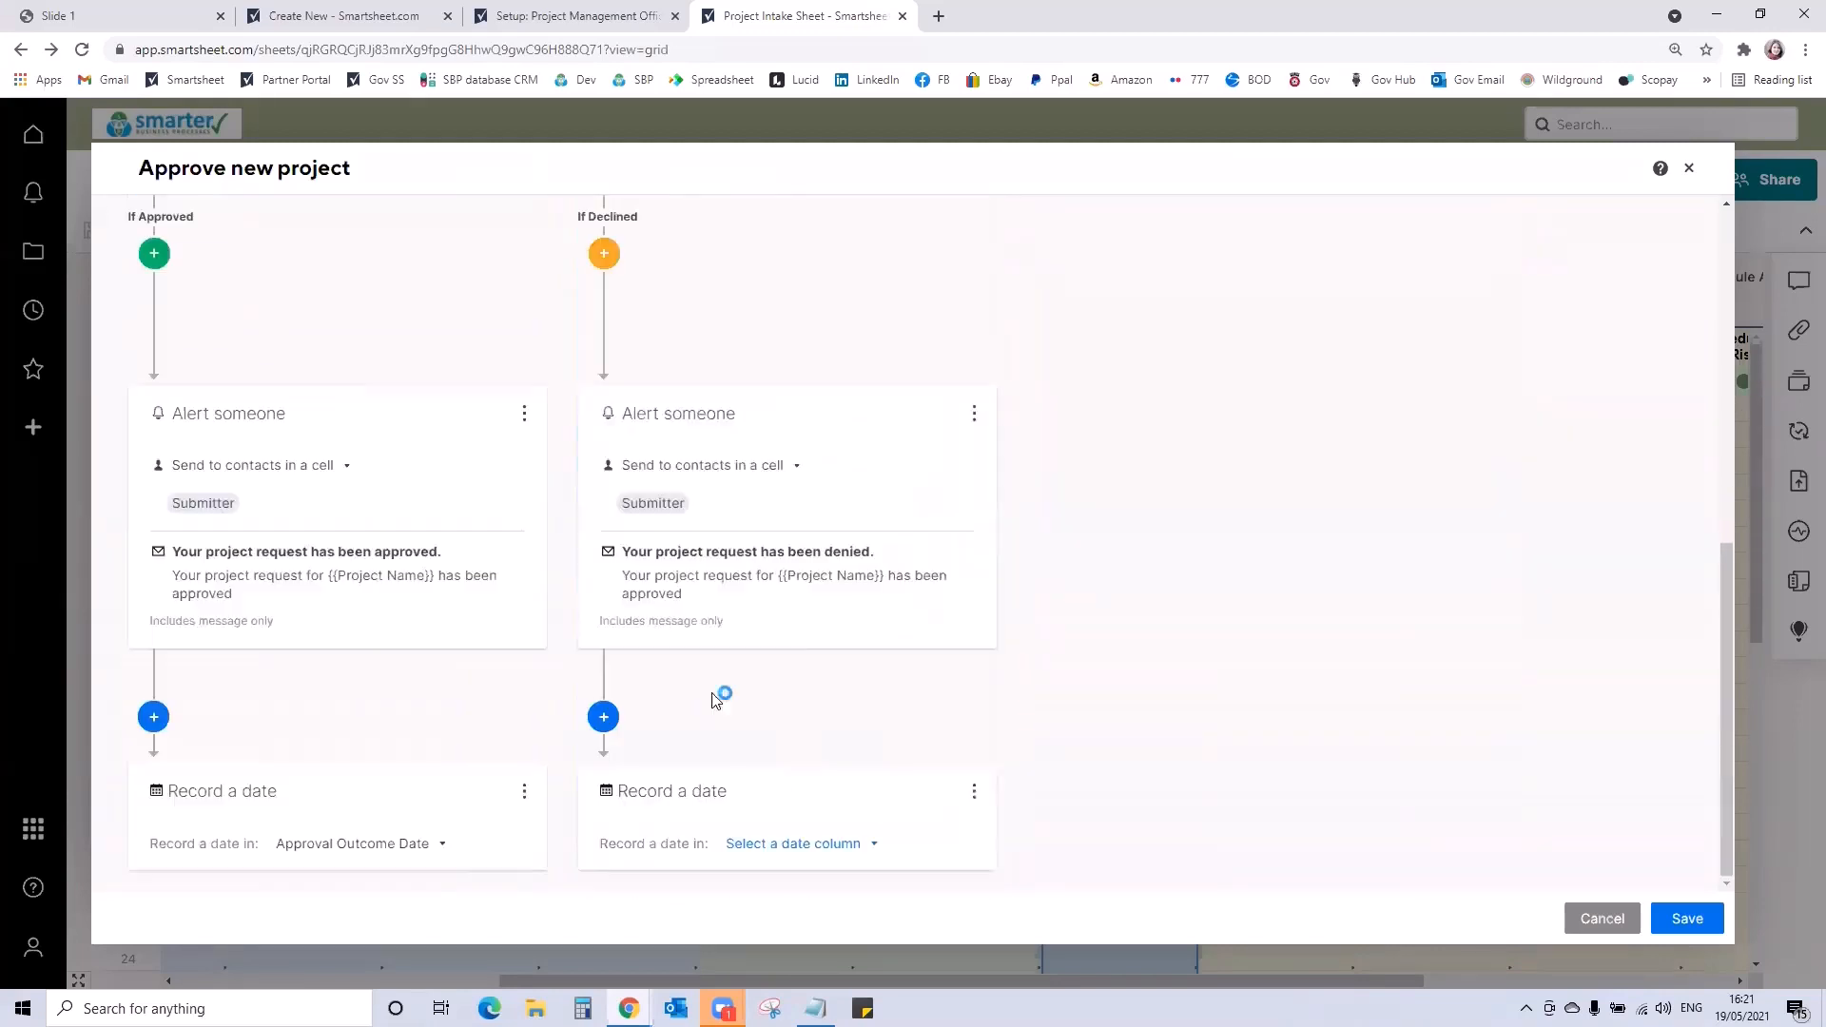
pyautogui.click(774, 844)
pyautogui.click(837, 810)
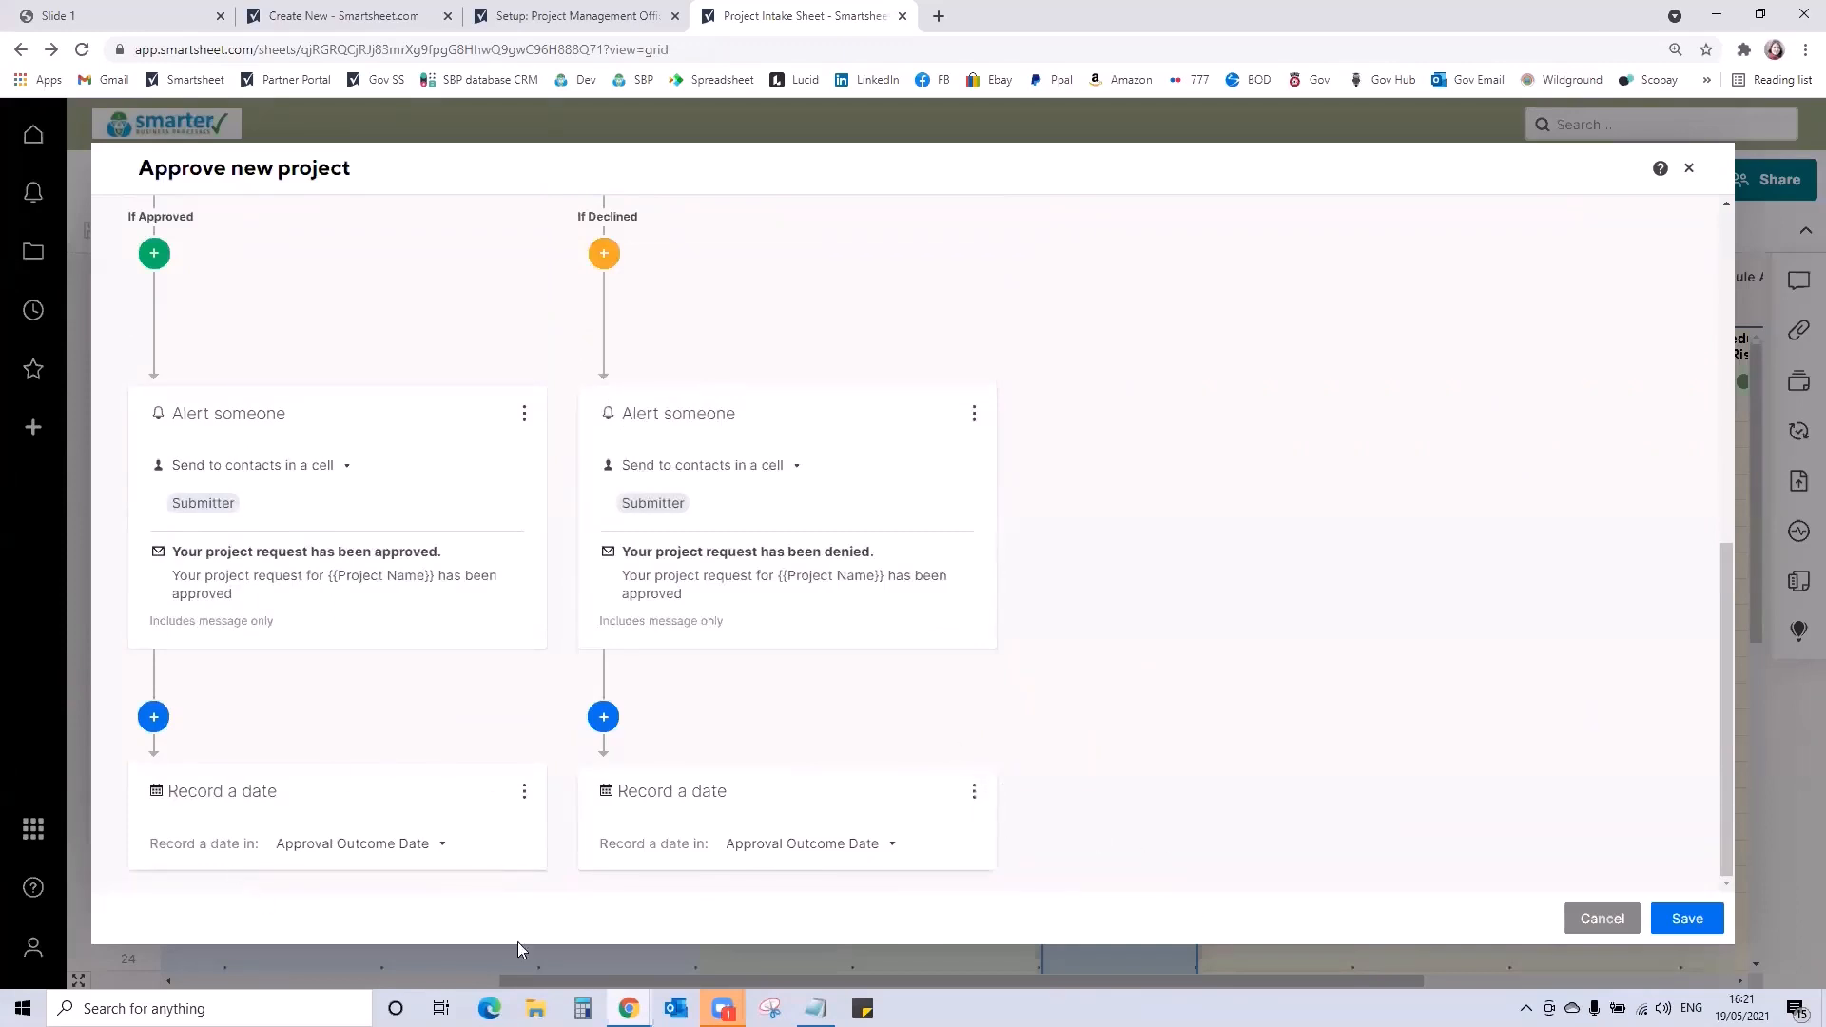
pyautogui.click(1701, 925)
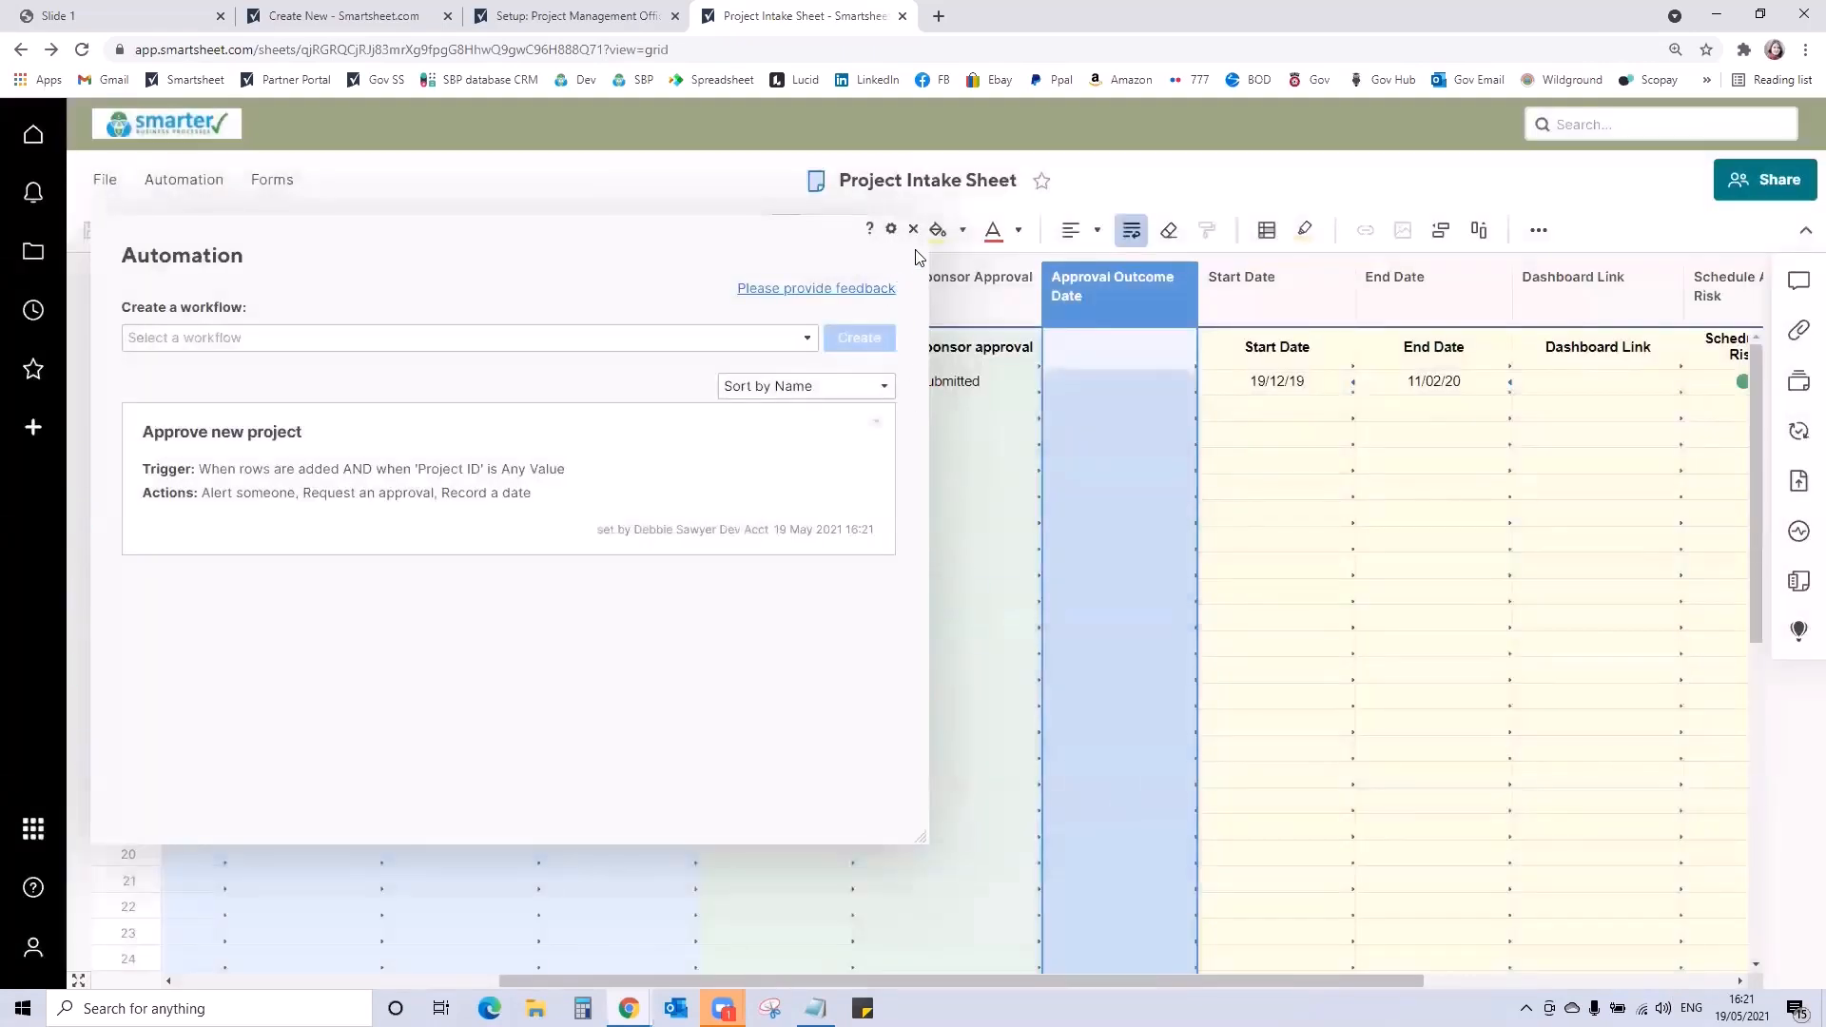
pyautogui.click(913, 230)
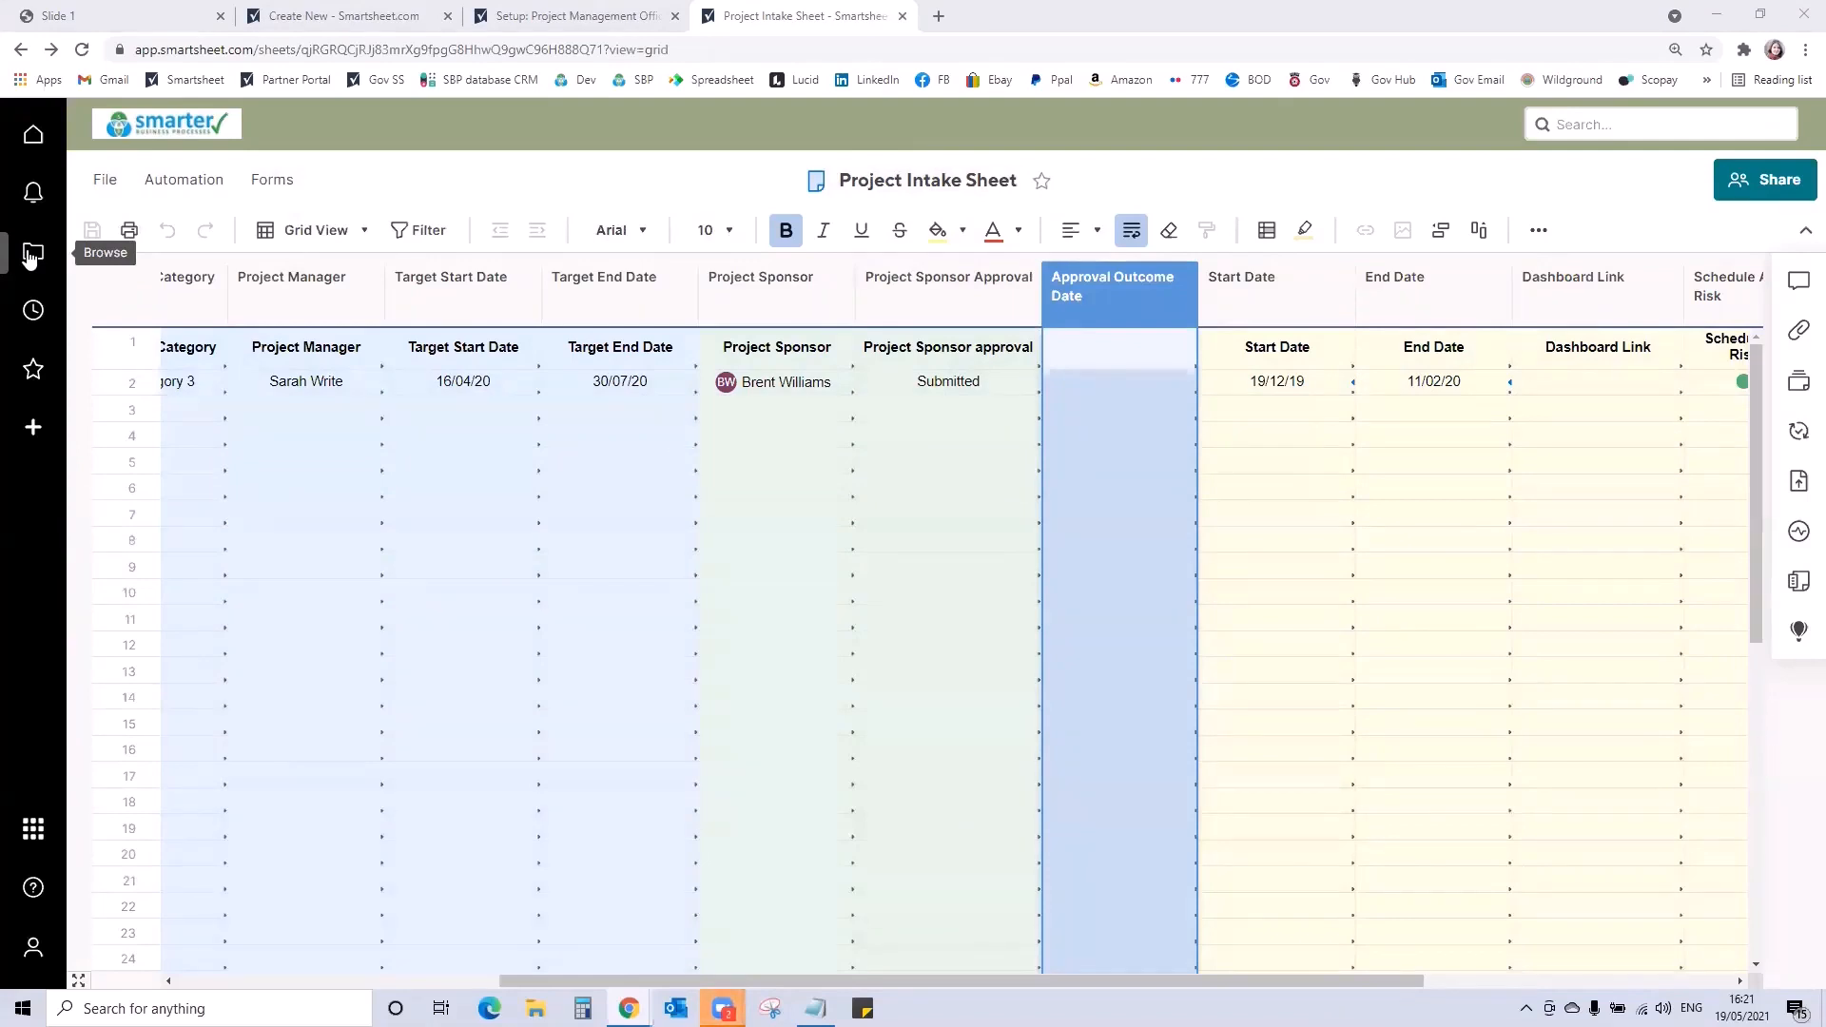
# Open the Project Plan sheet from the Project Template (Copy for New Projects) folder inside Project Level
pyautogui.click(32, 253)
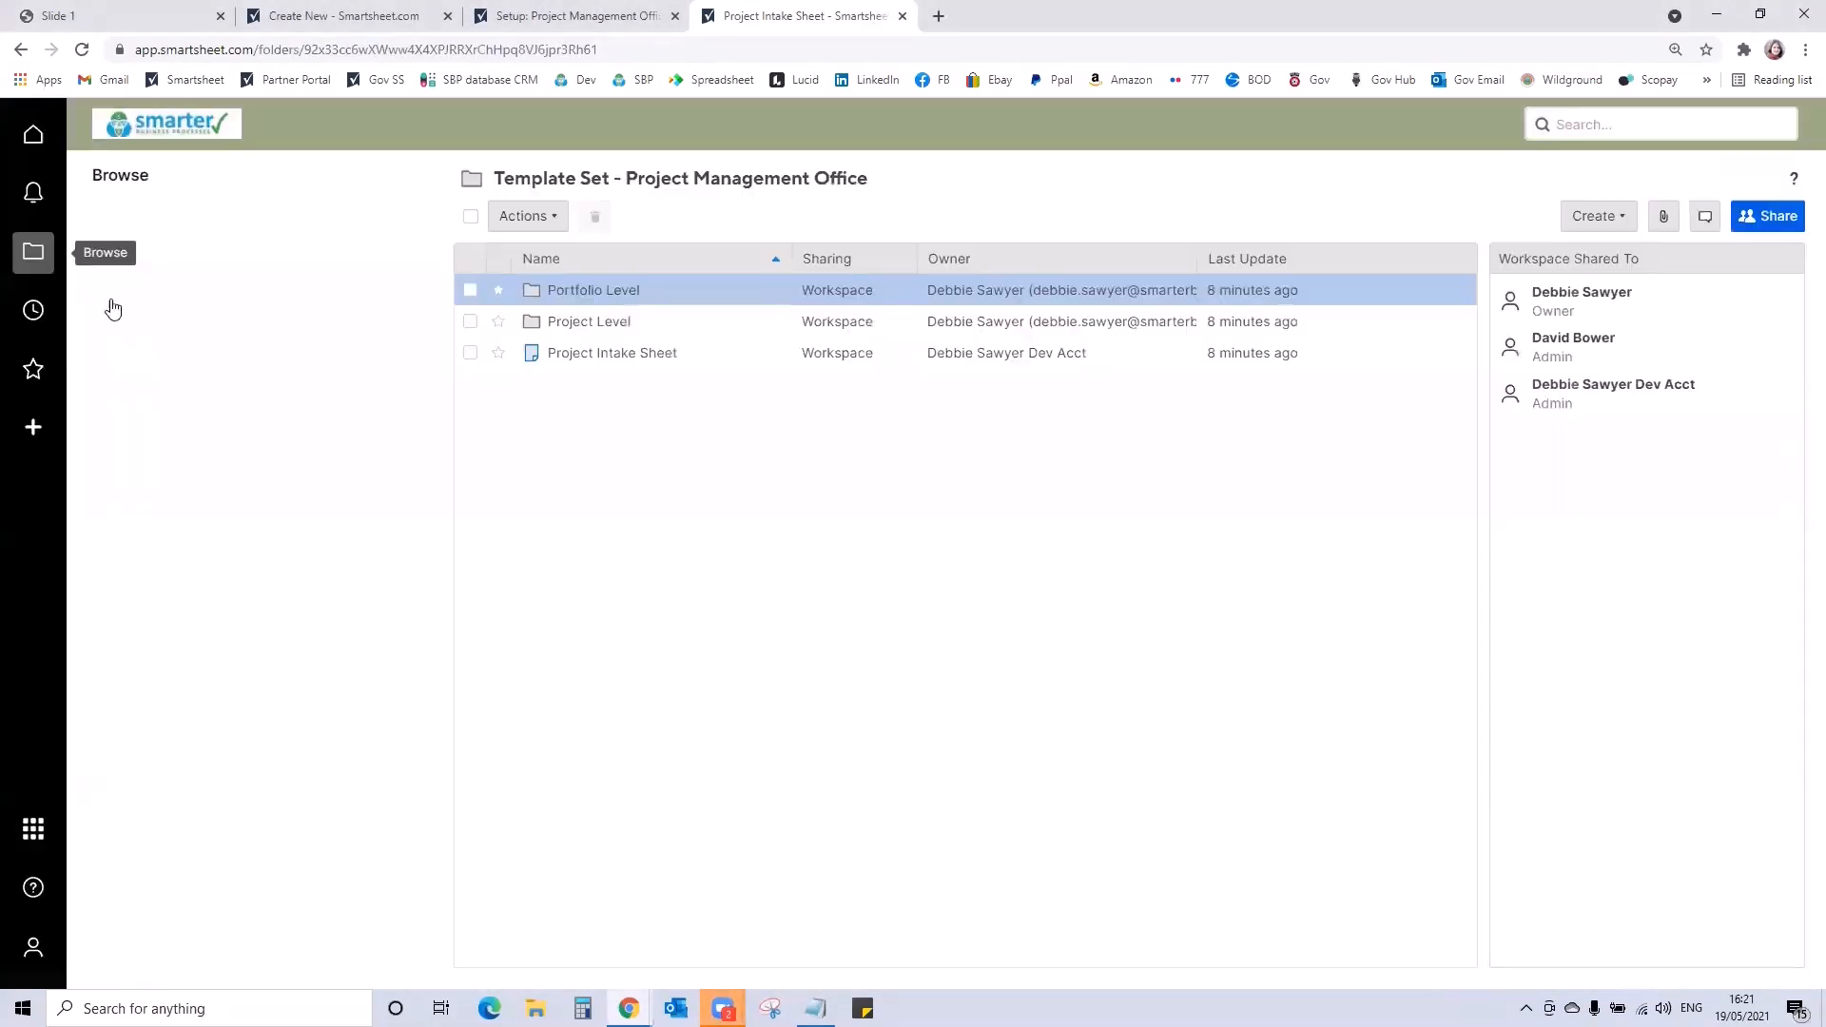
pyautogui.click(582, 323)
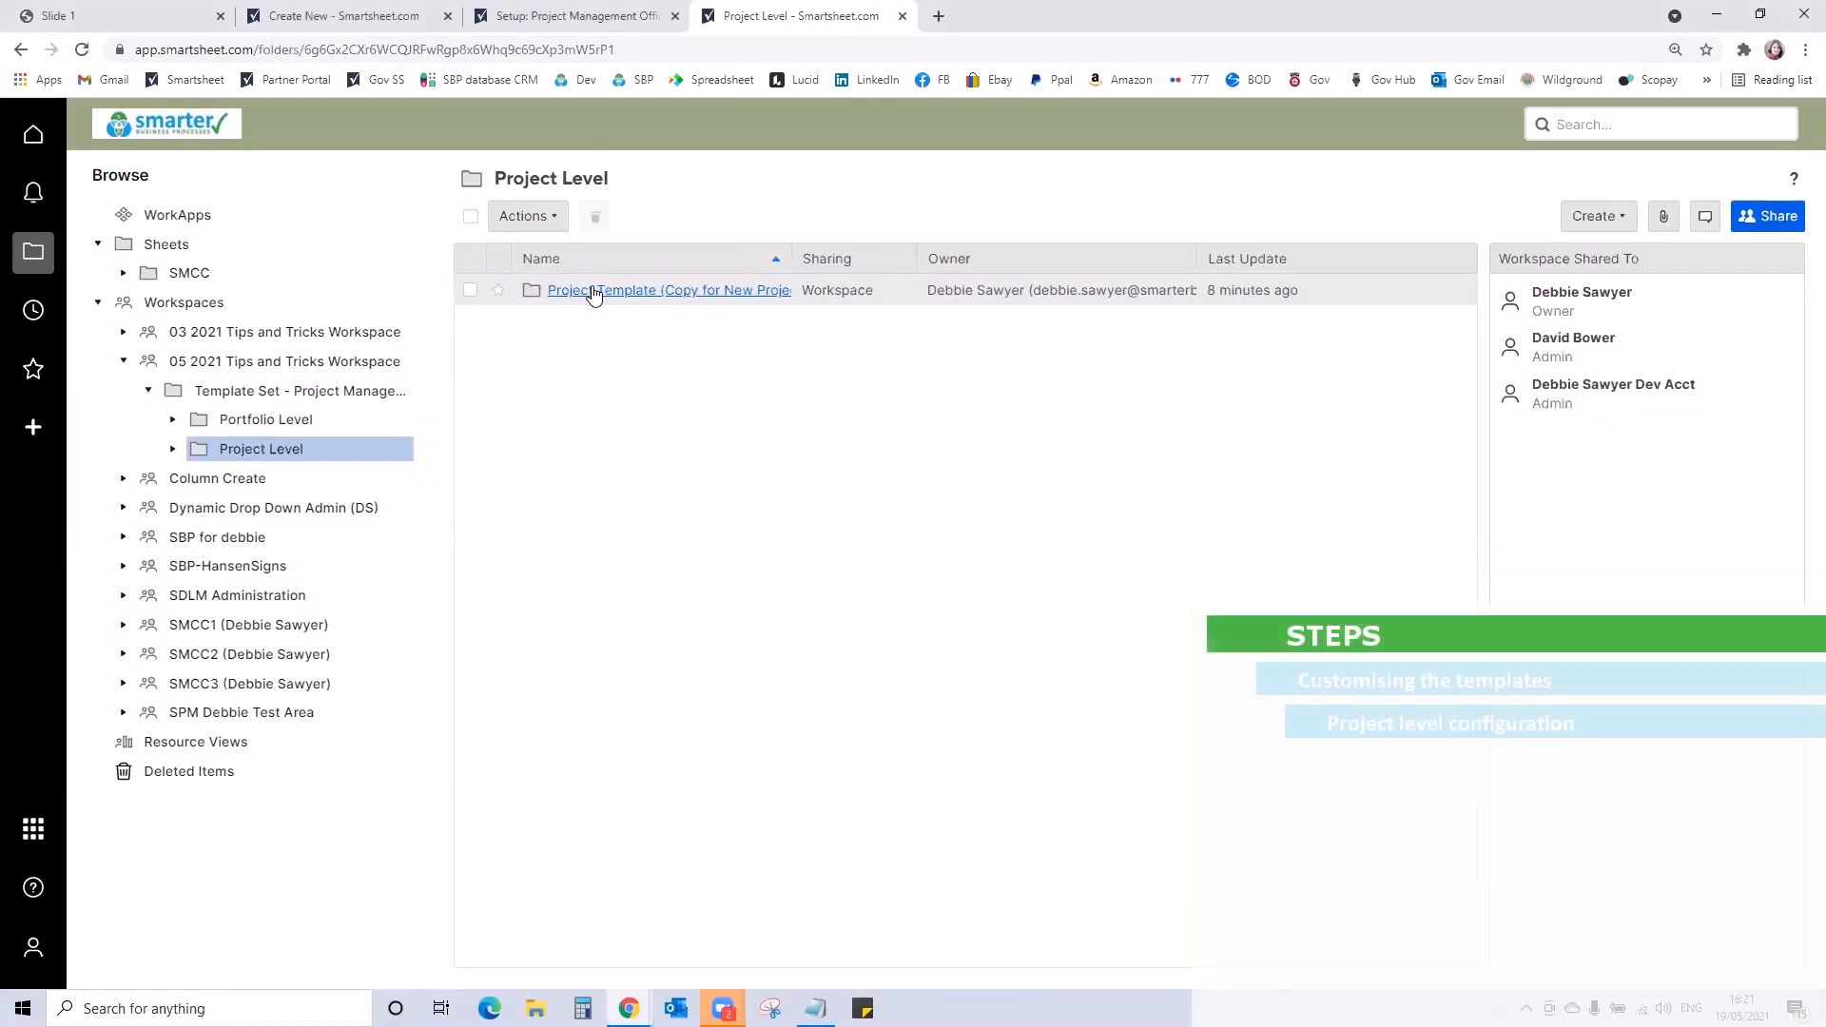
pyautogui.click(592, 293)
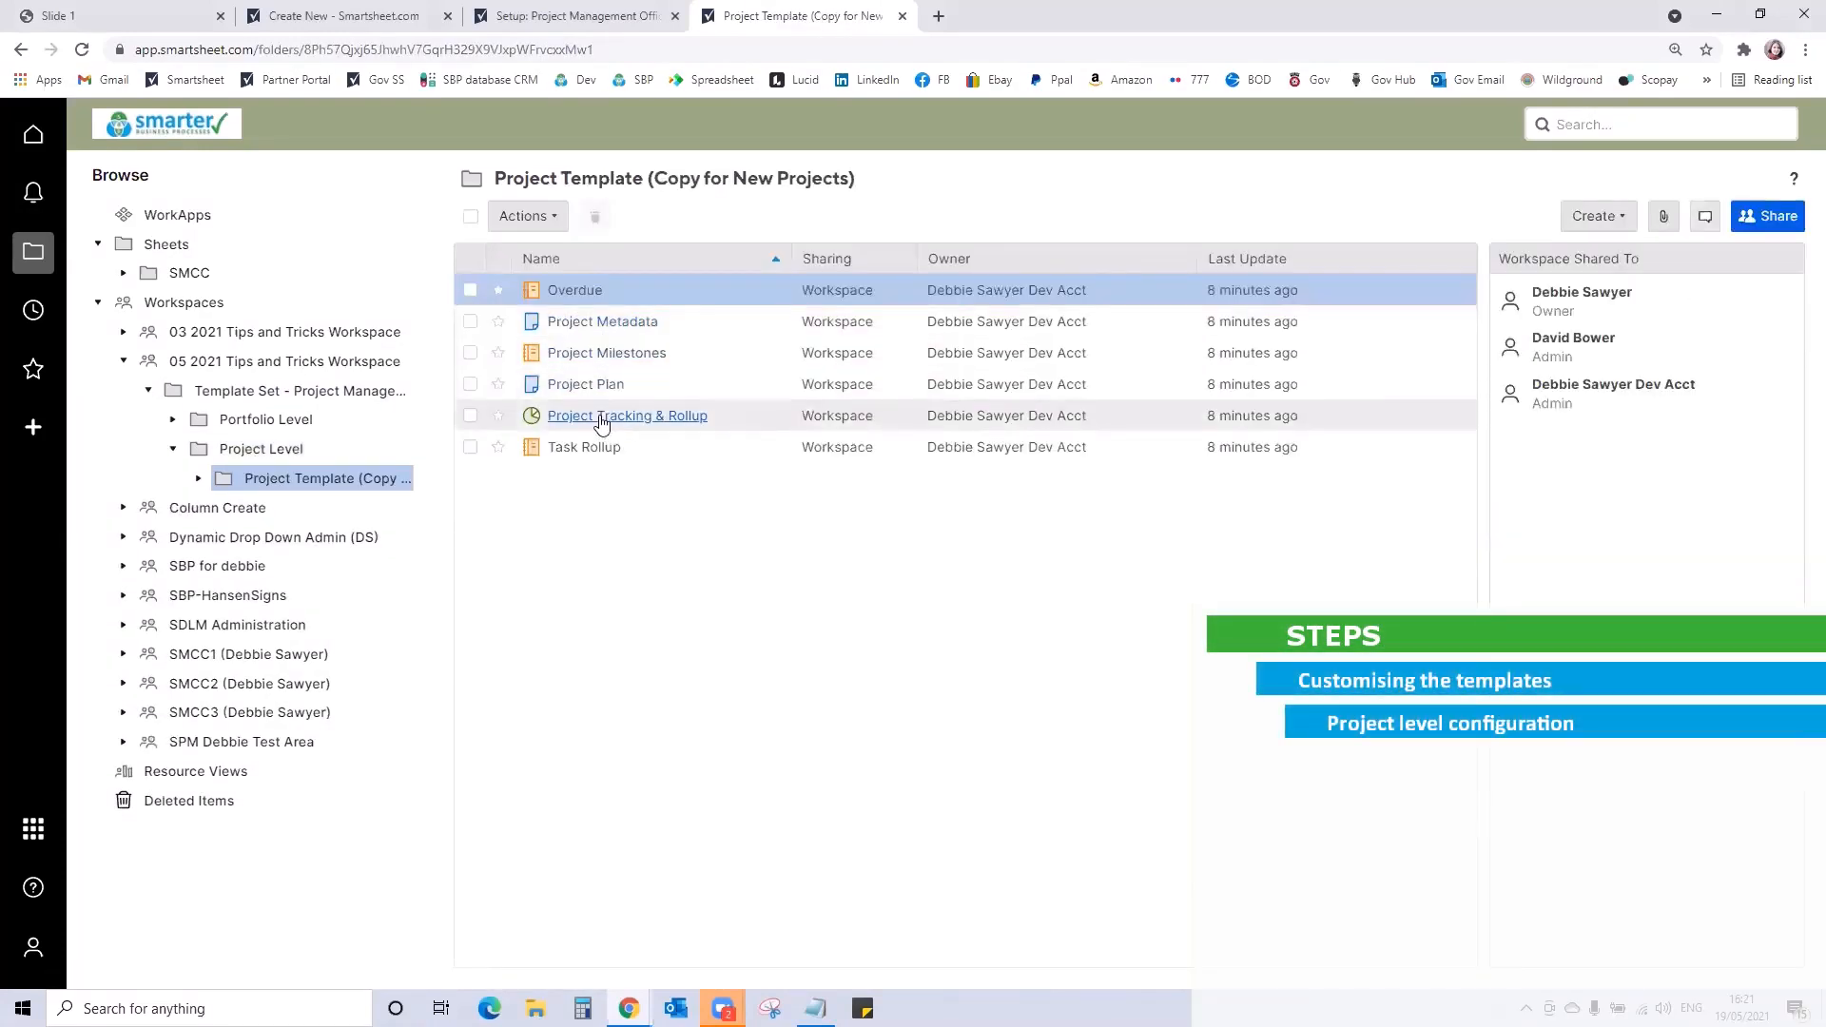
pyautogui.click(570, 385)
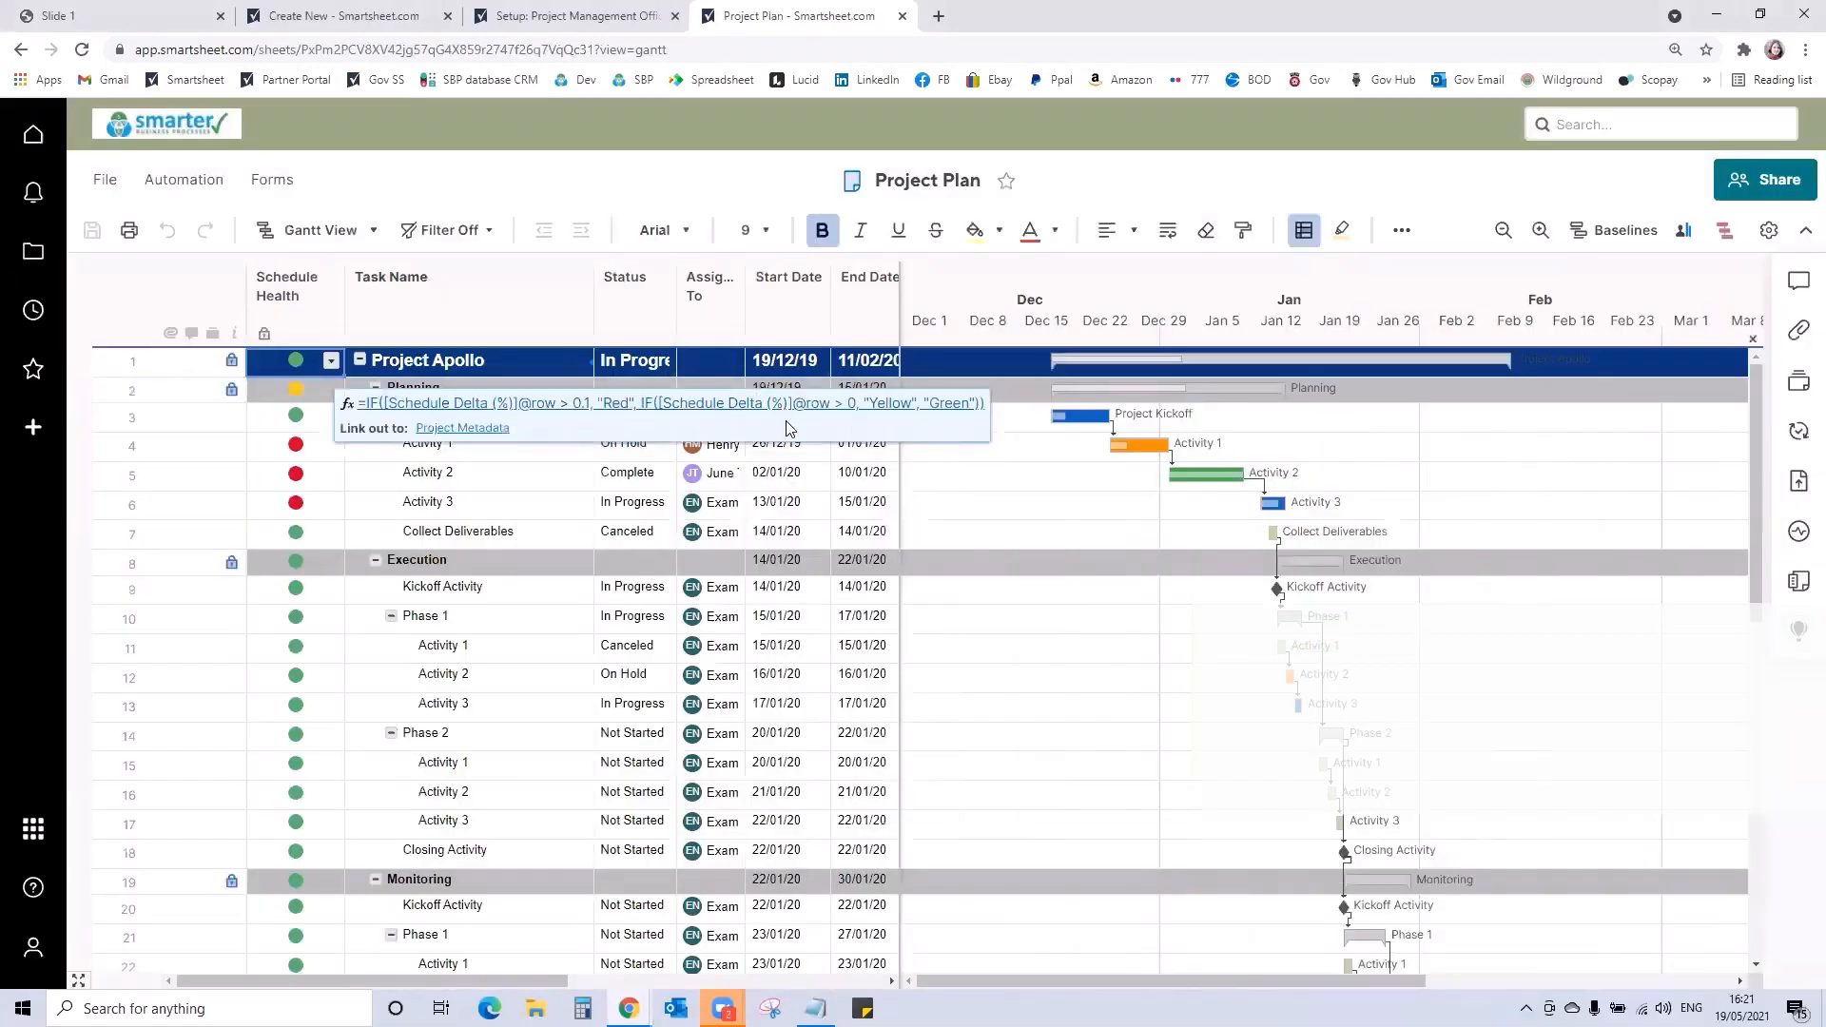
# Widen the Project Plan's task columns to show Duration beside the Gantt chart, and switch the sheet to Grid View
pyautogui.moveTo(900, 503); pyautogui.dragTo(1043, 511)
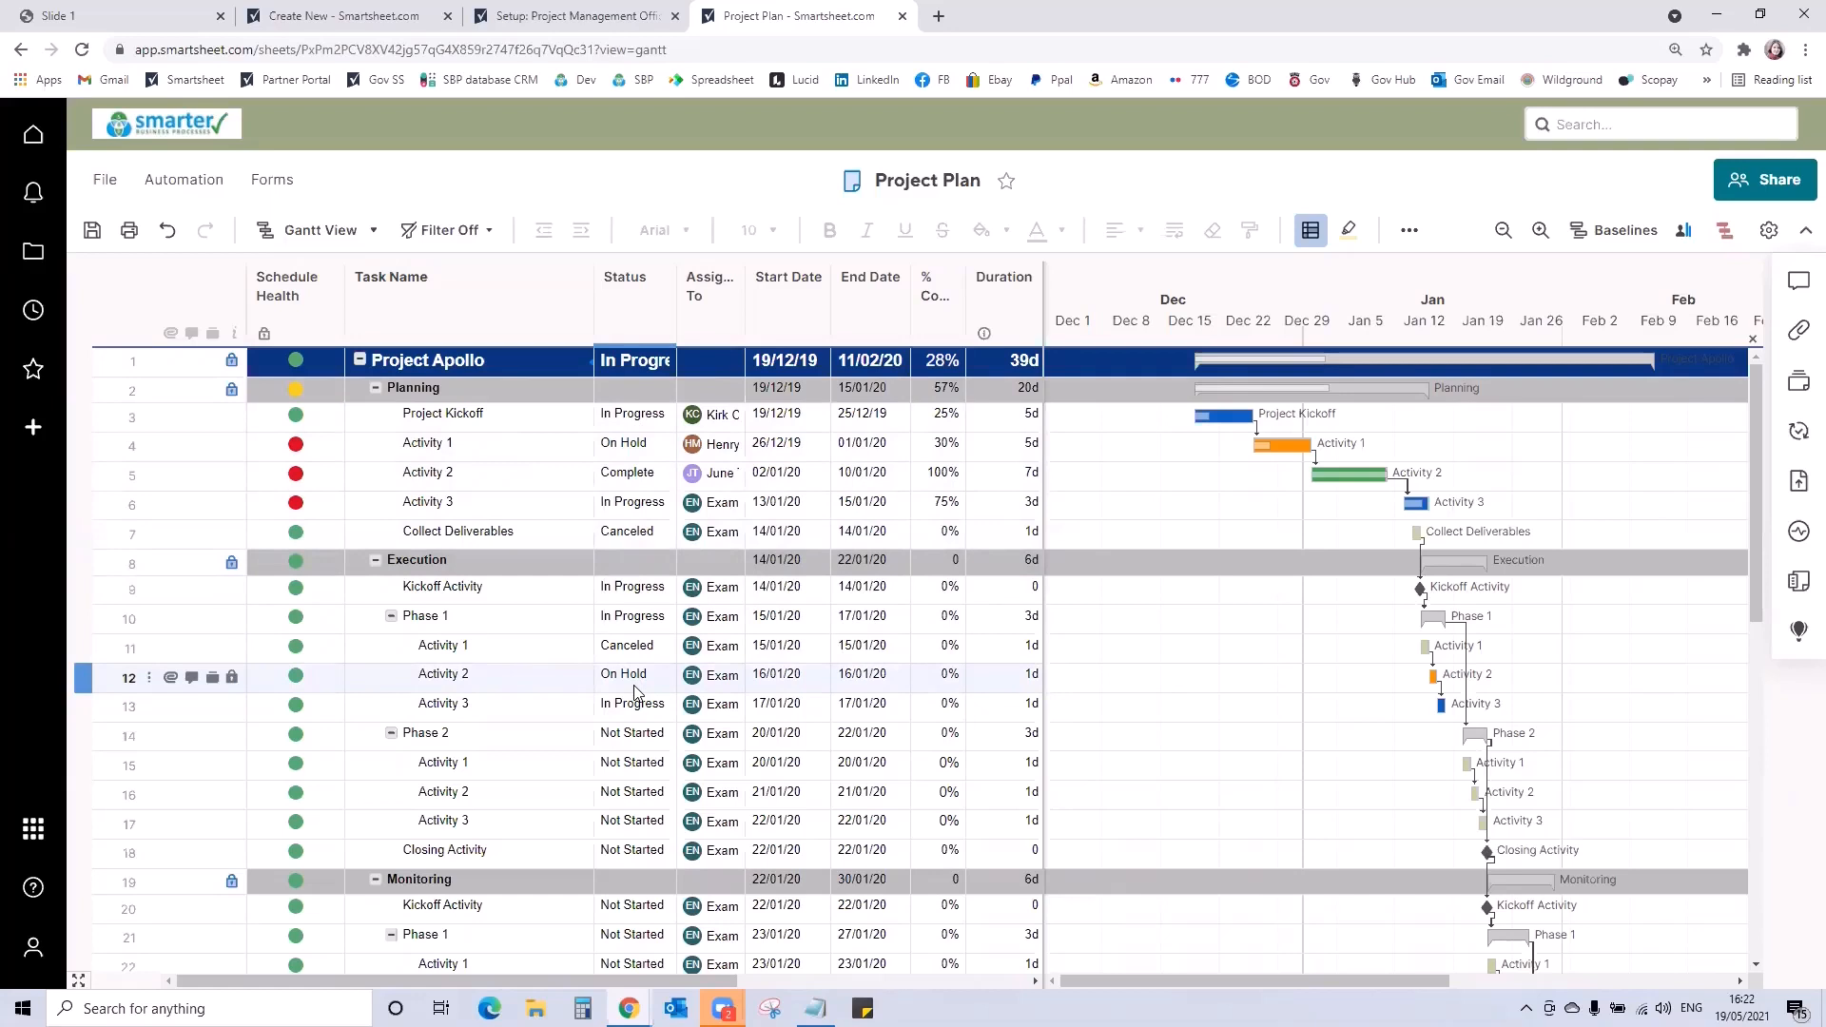
pyautogui.scroll(-2, 668, 649)
pyautogui.scroll(1, 782, 554)
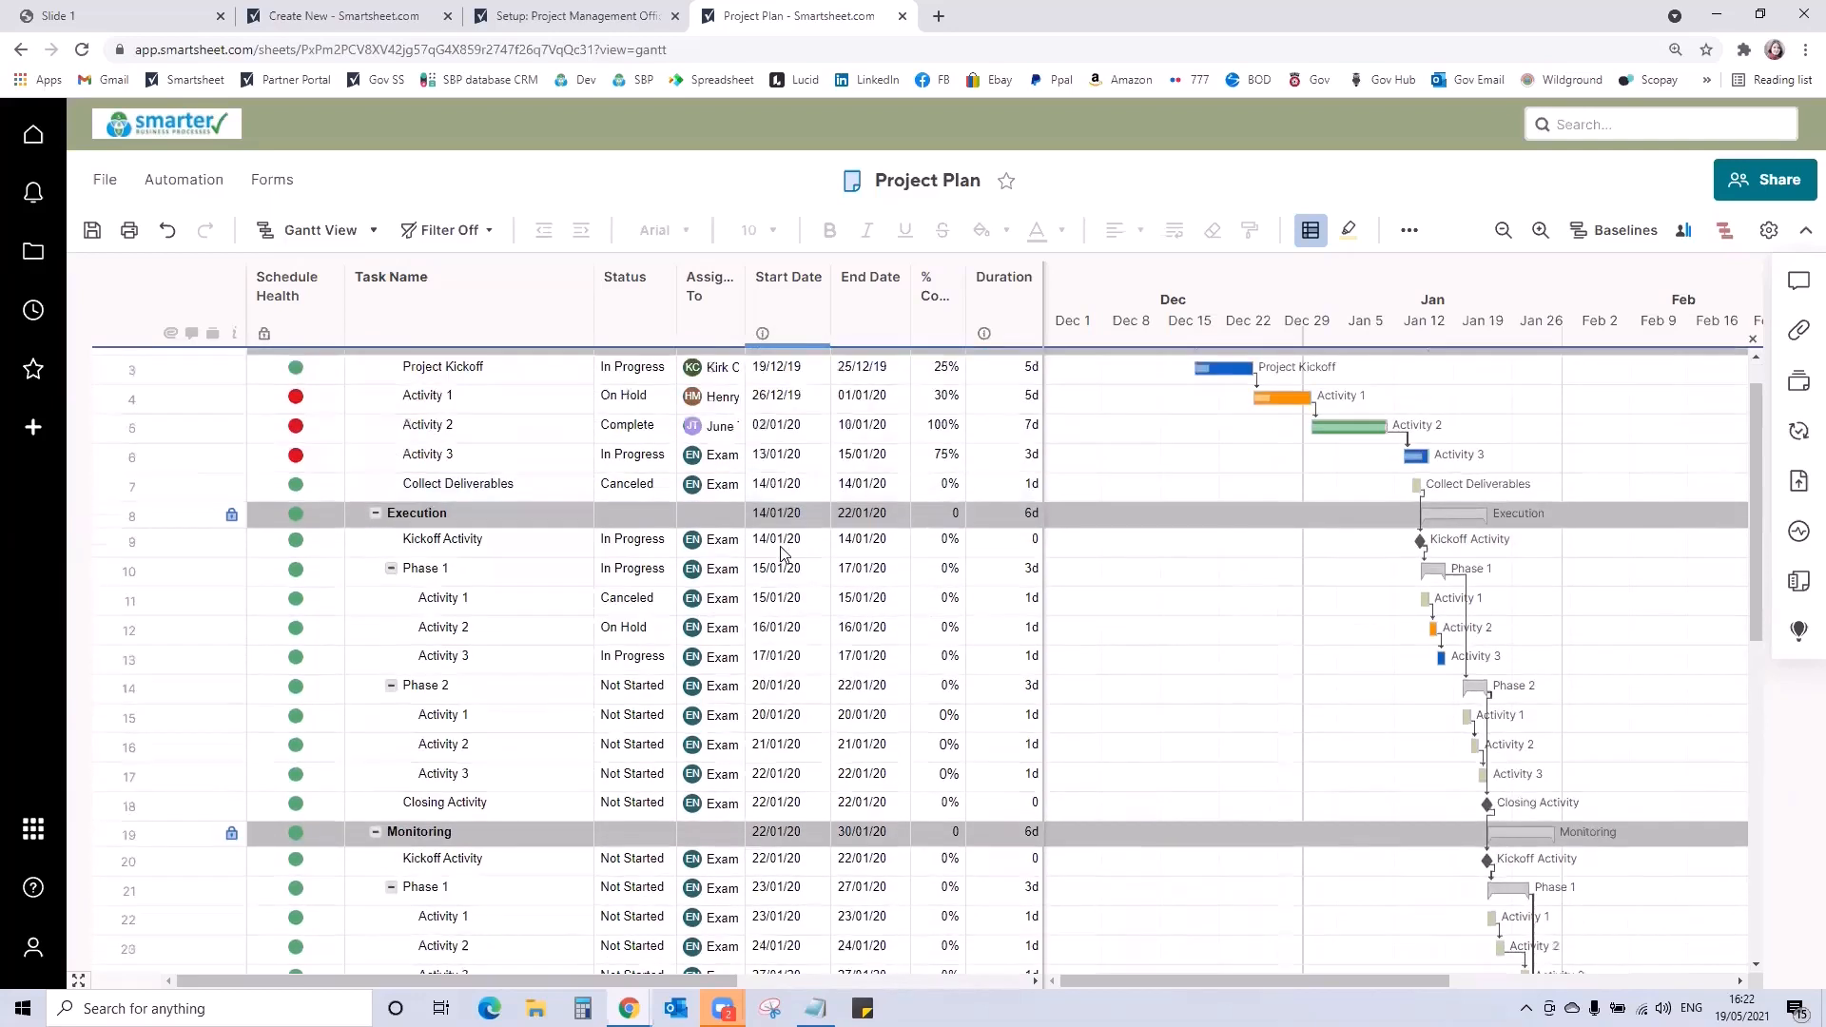
pyautogui.scroll(1, 782, 554)
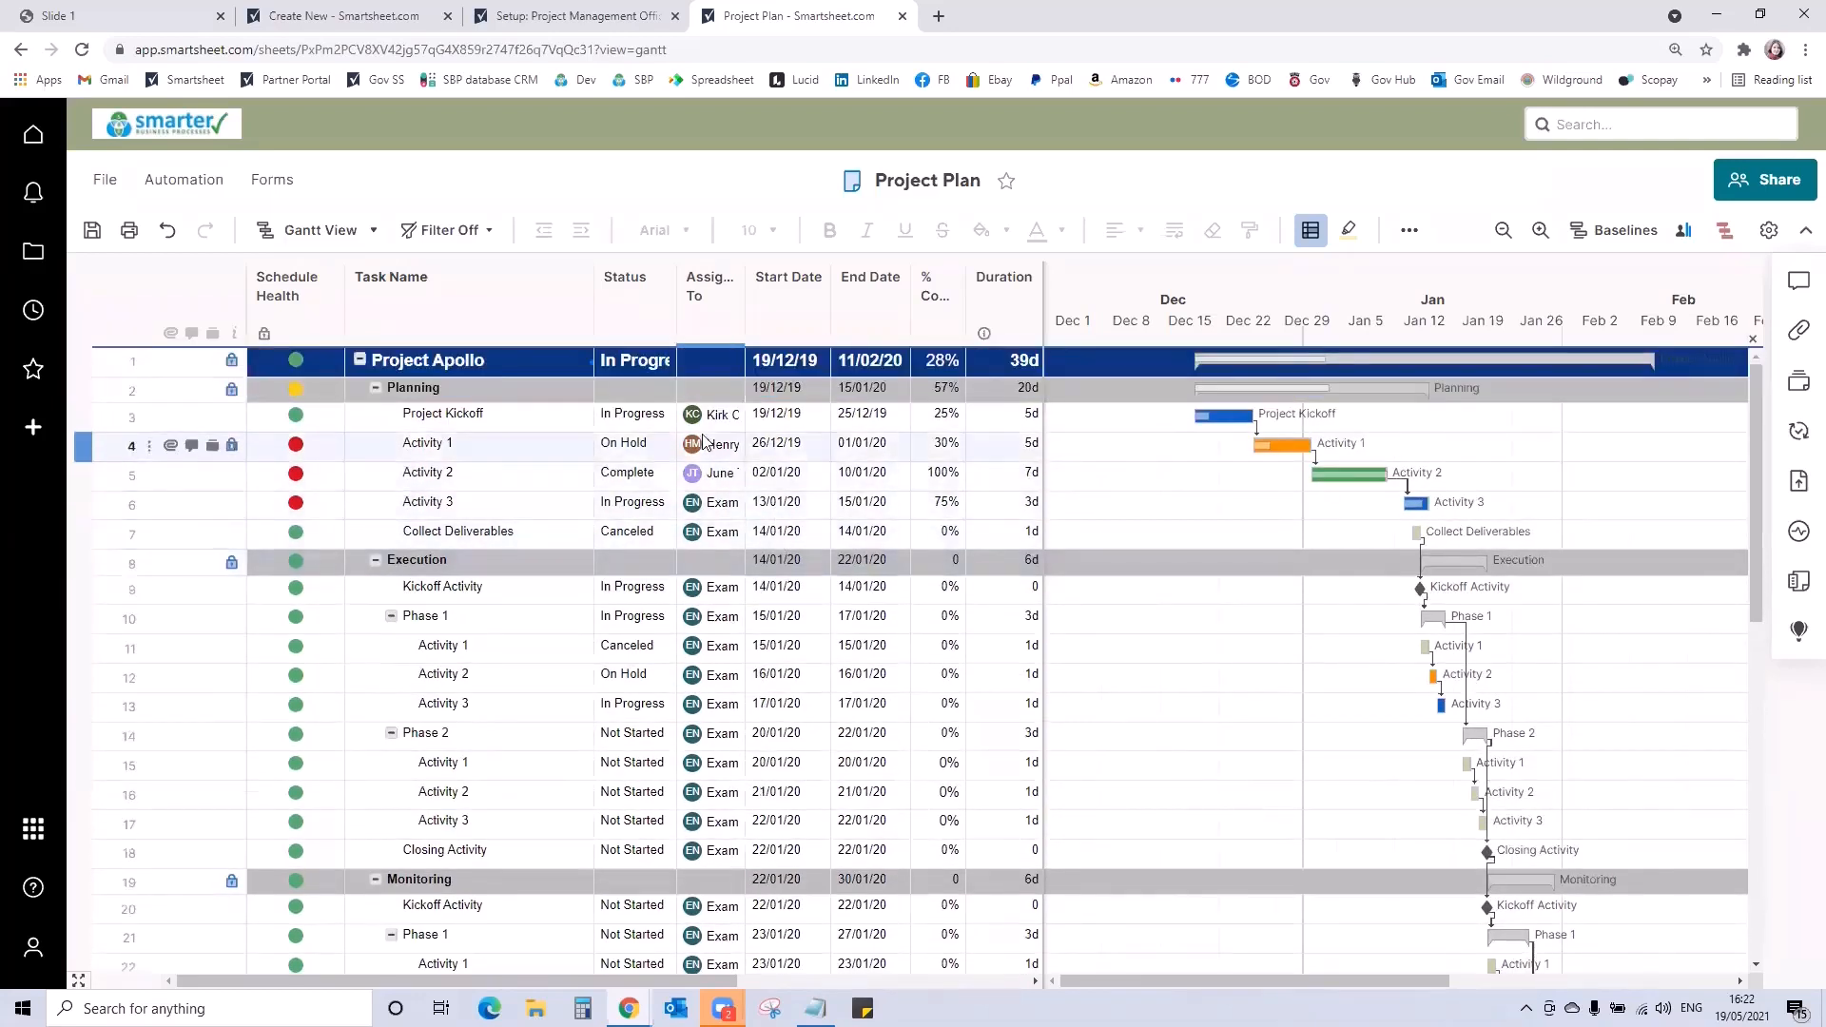
pyautogui.click(296, 236)
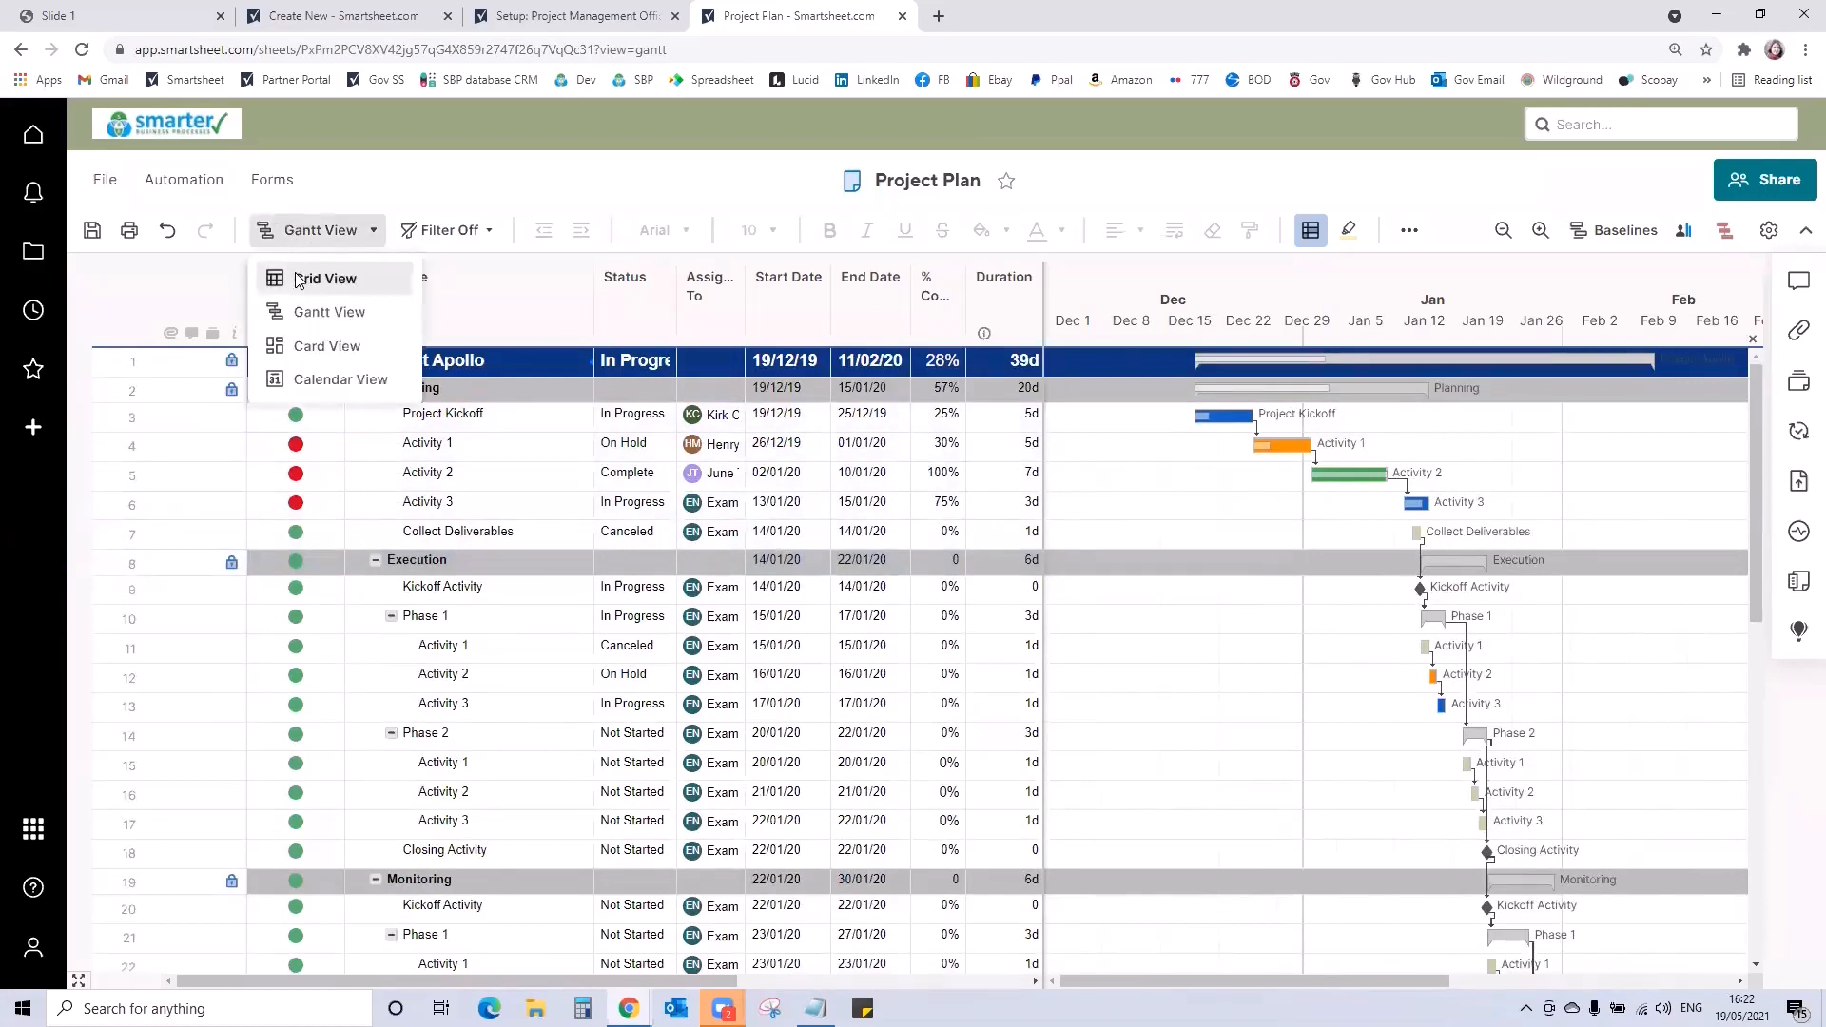
pyautogui.click(333, 282)
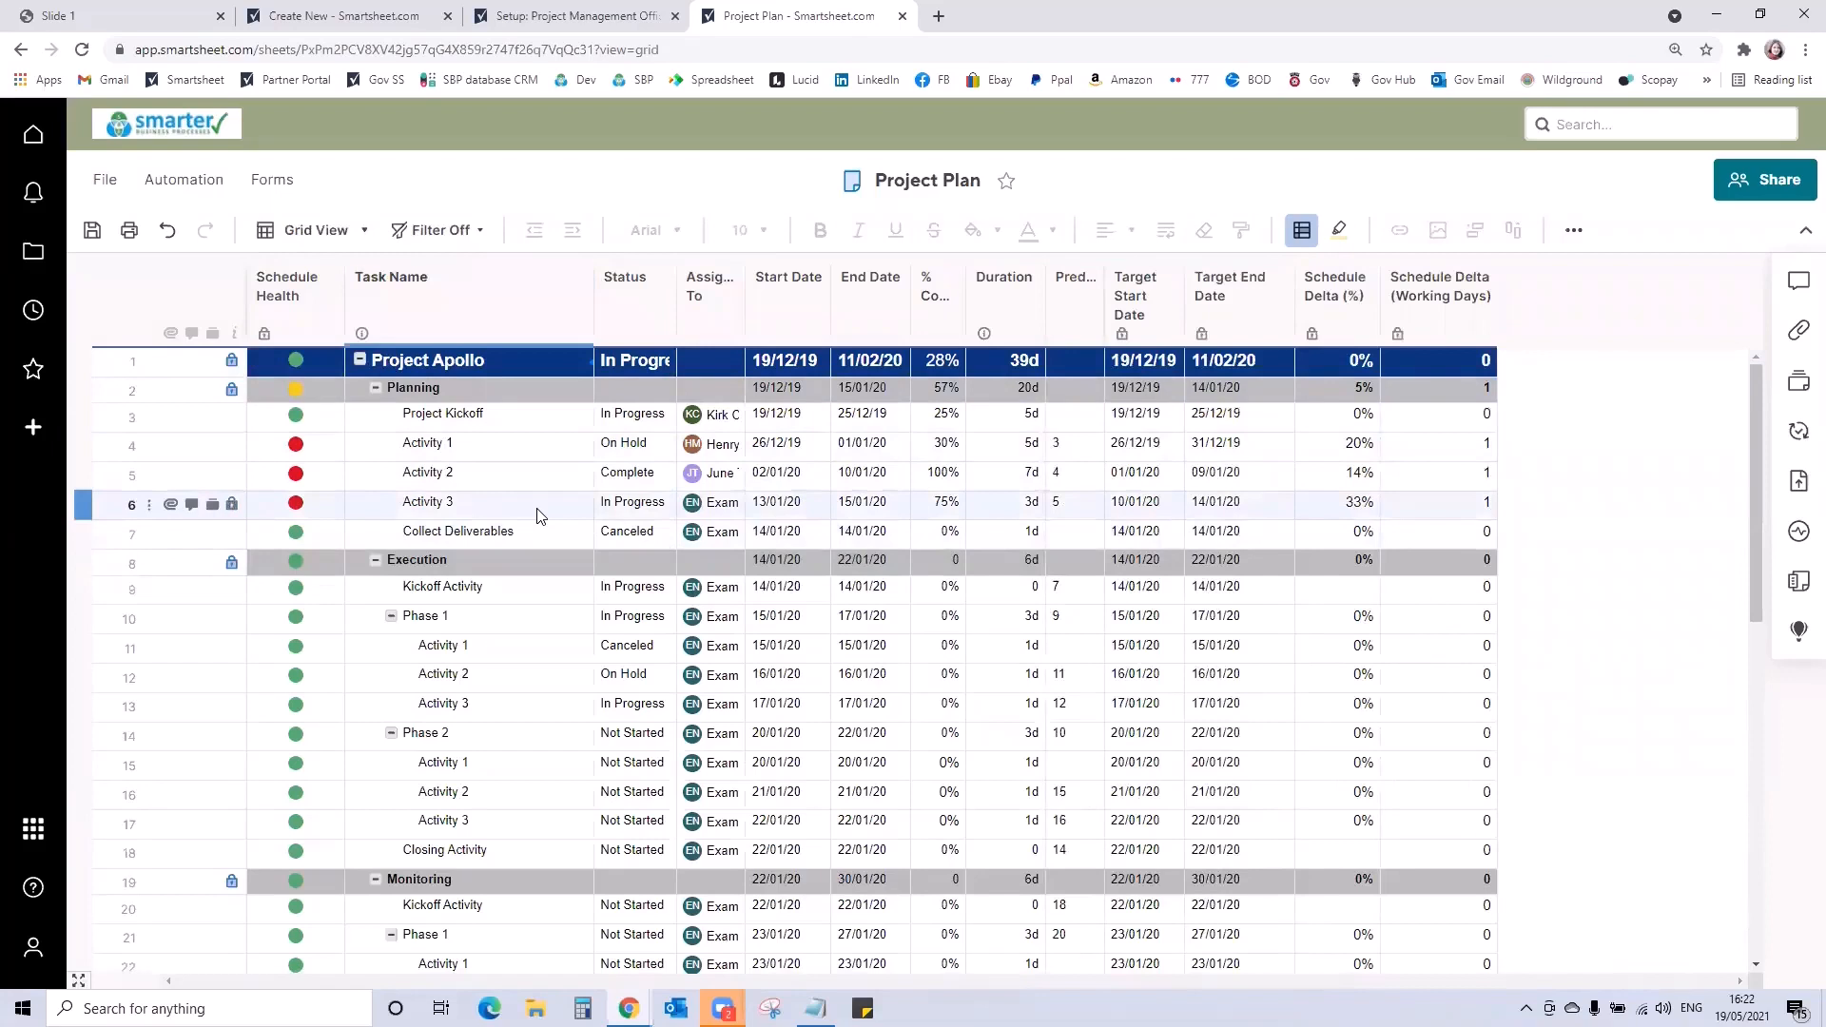
# Set the Status of the Project Kickoff task under Planning to Complete
pyautogui.click(665, 419)
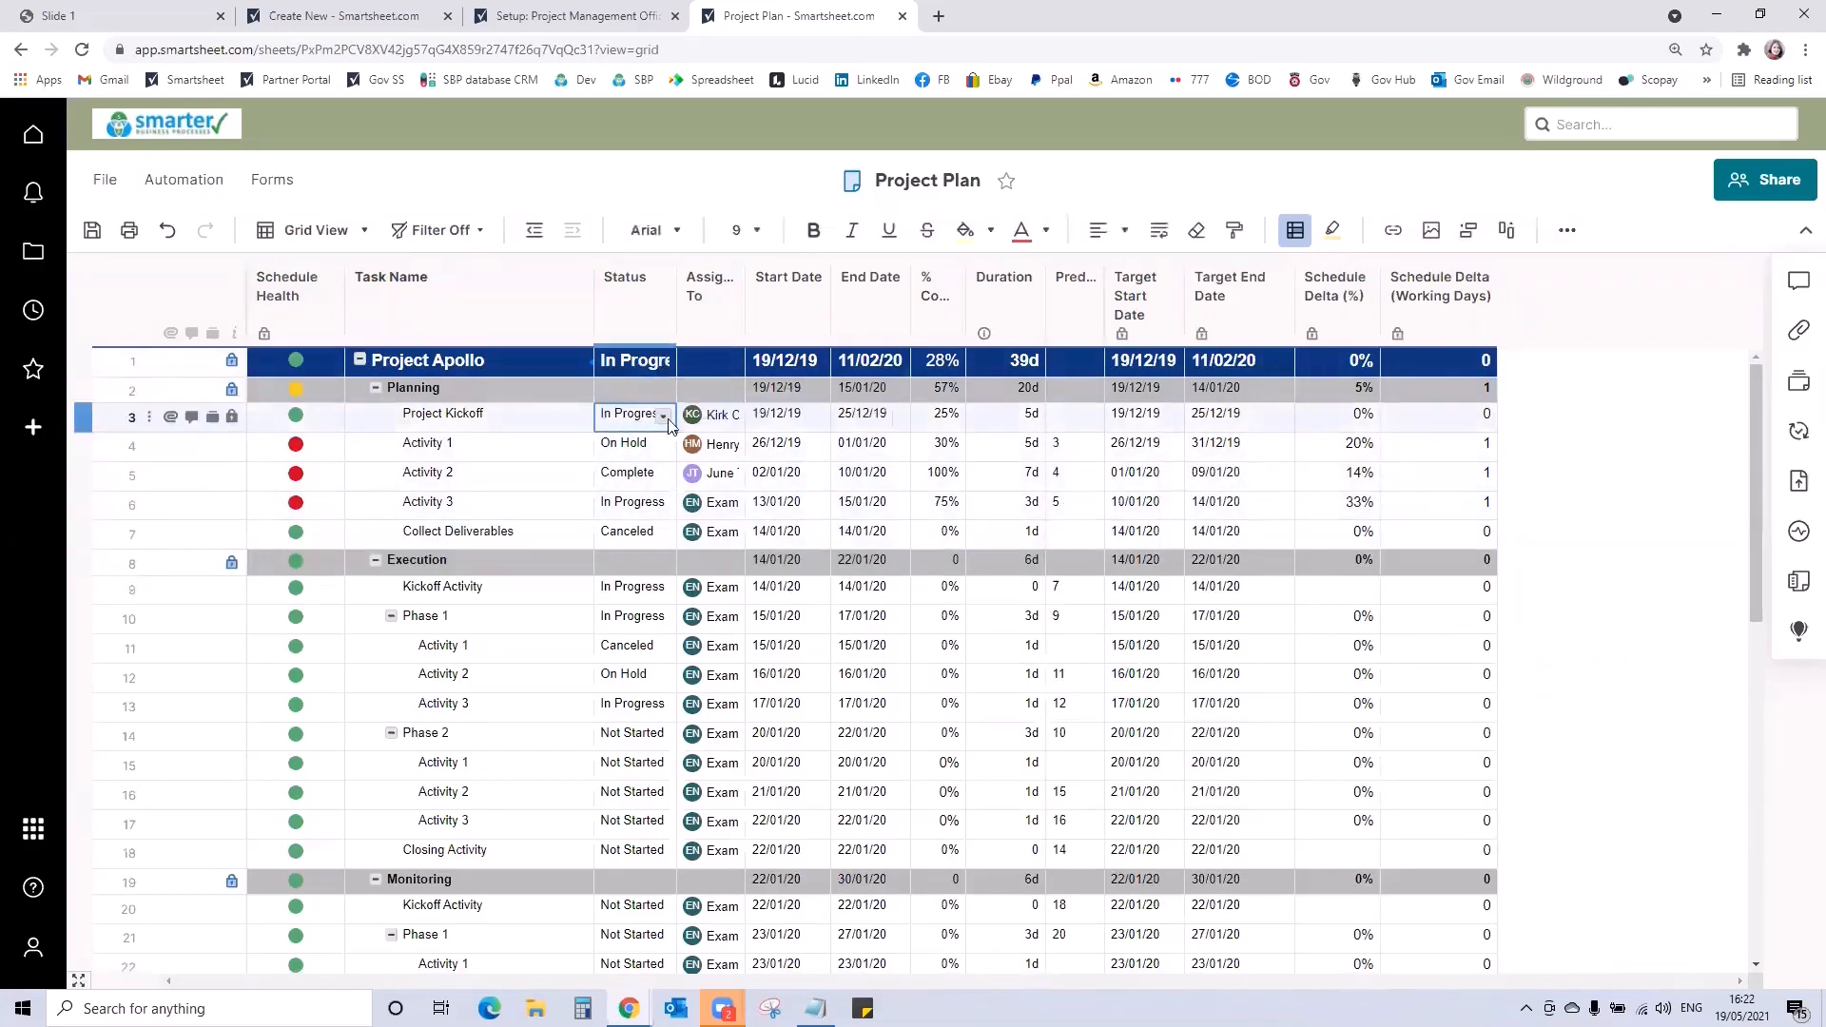
pyautogui.click(662, 417)
pyautogui.click(643, 483)
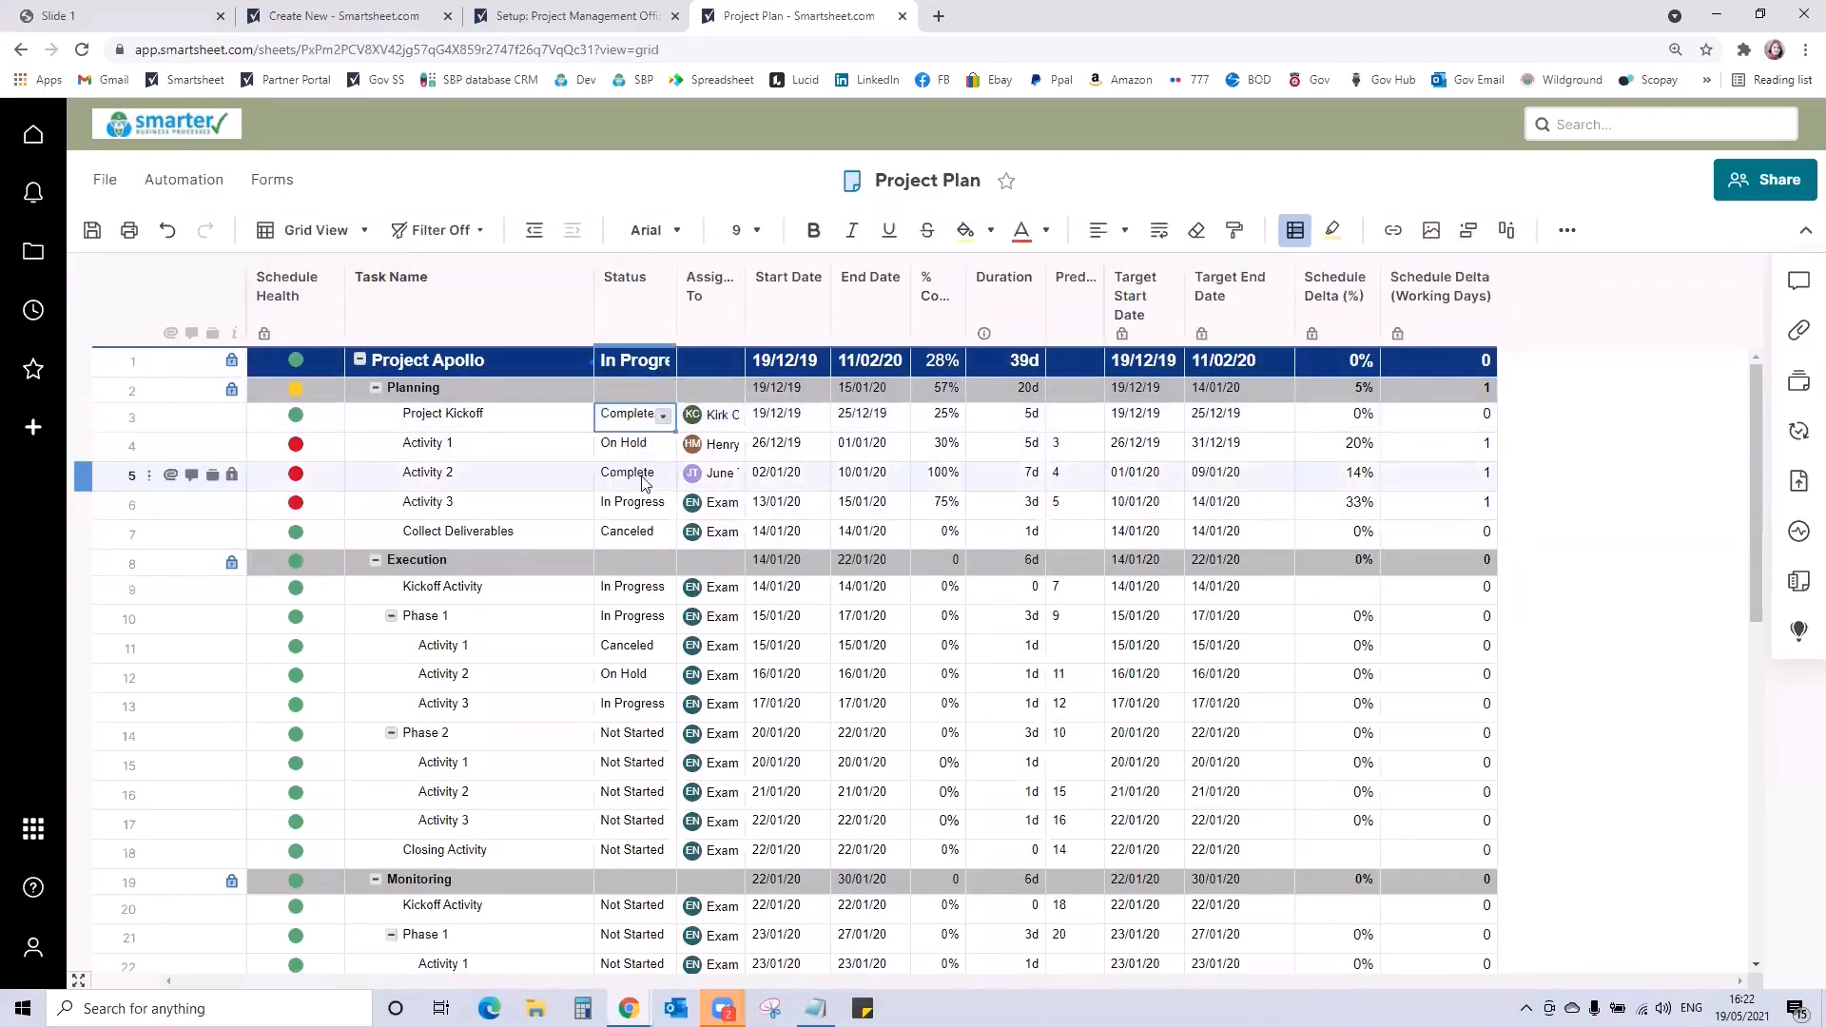
pyautogui.click(644, 535)
pyautogui.click(601, 509)
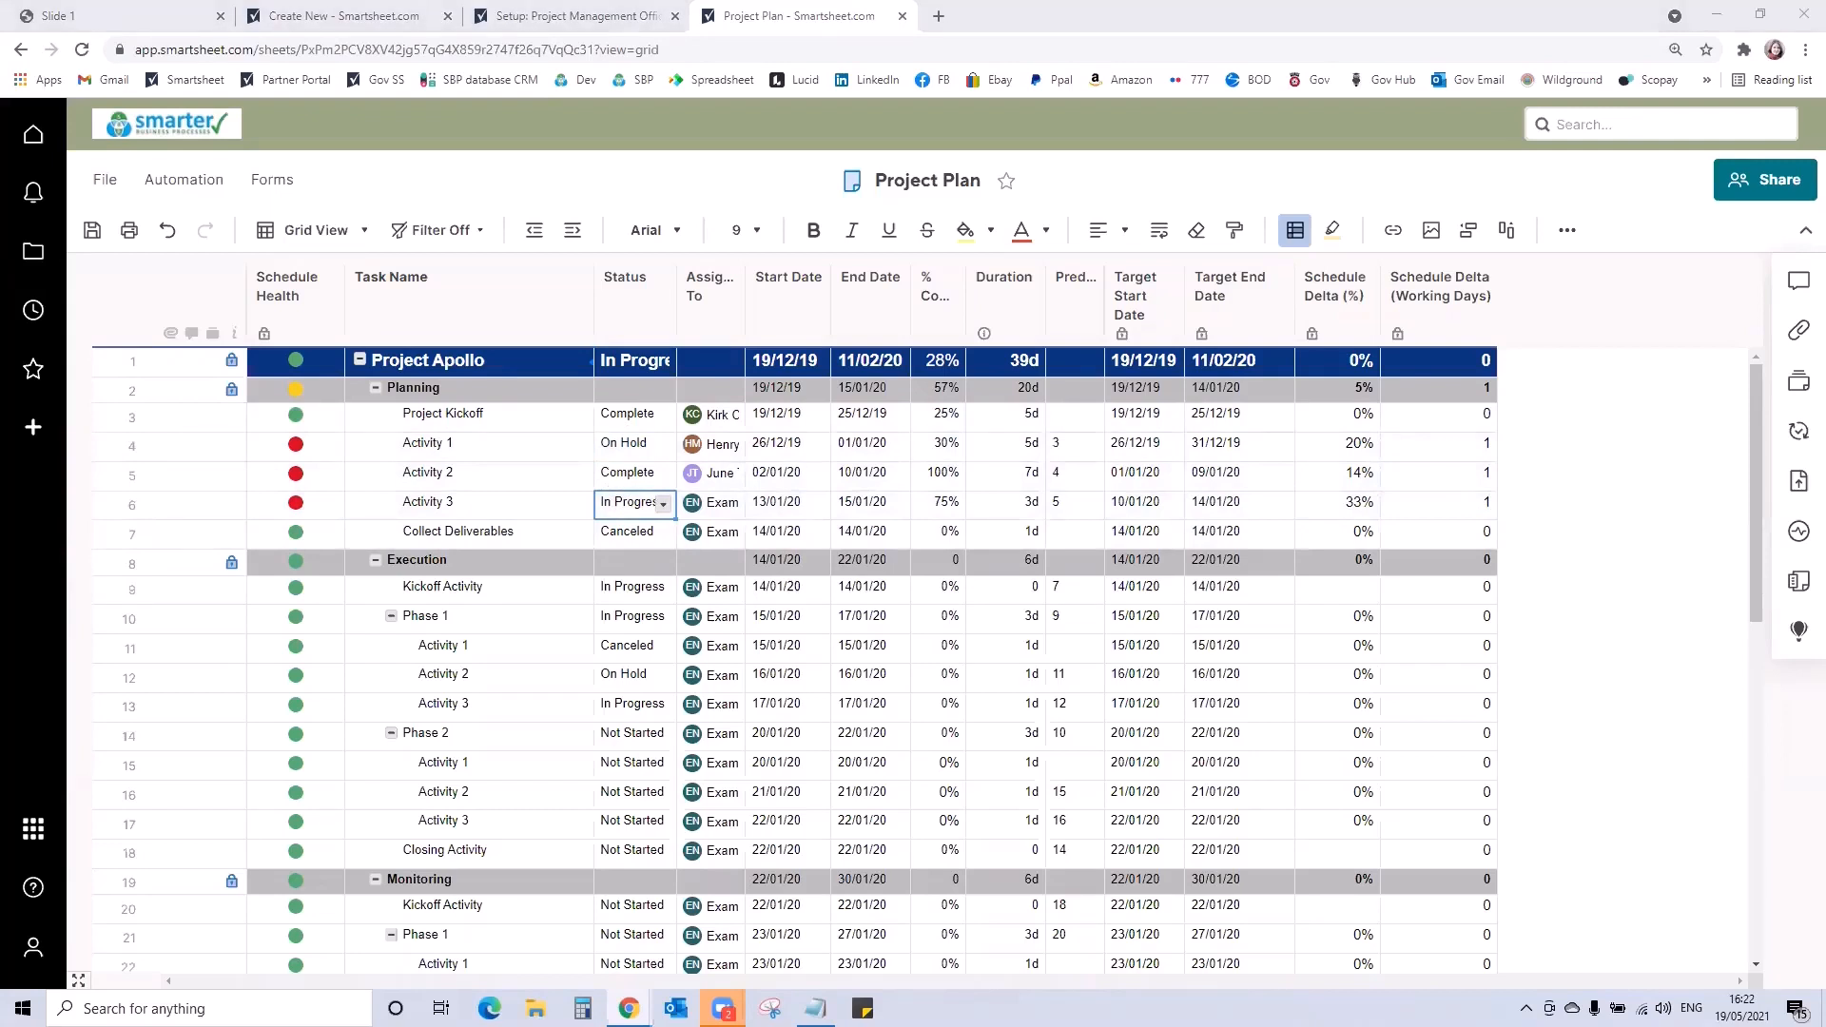
# Paste the copied status formula into the Project Apollo row's Status cell, allow the non-dropdown value, and convert it to a column formula
pyautogui.click(632, 363)
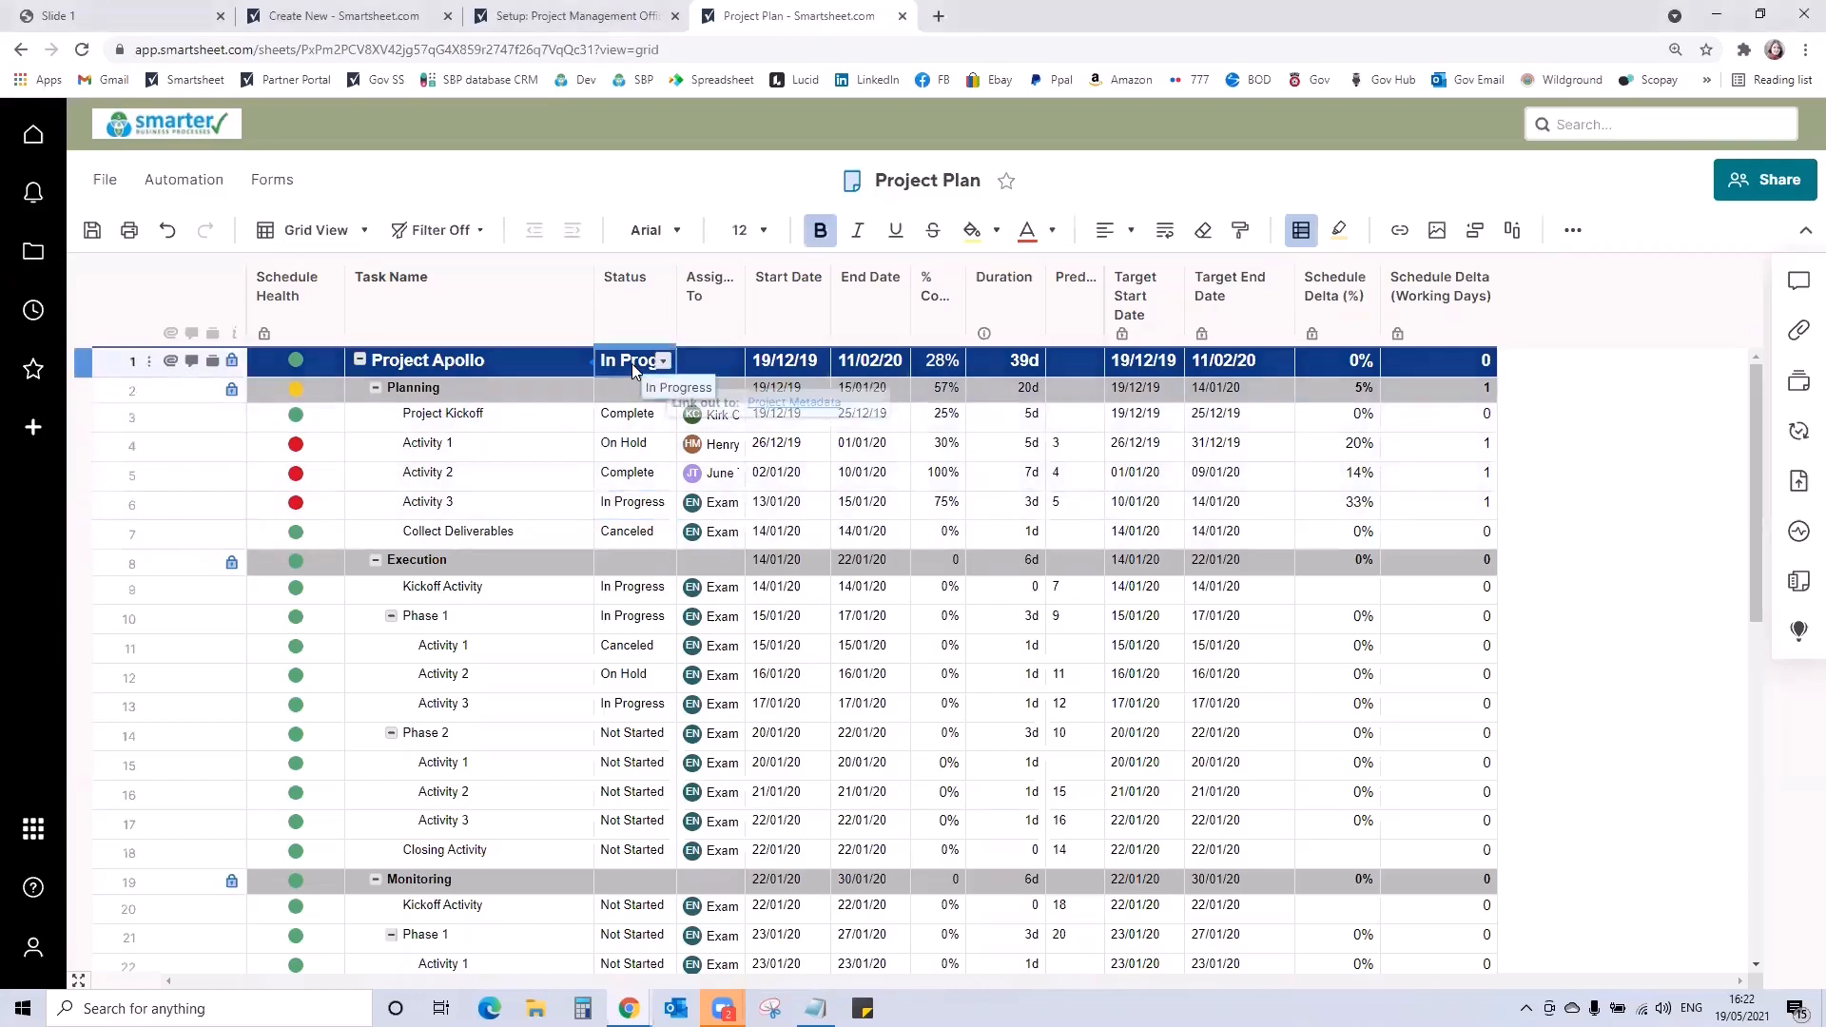
pyautogui.hotkey('ctrl', 'v')
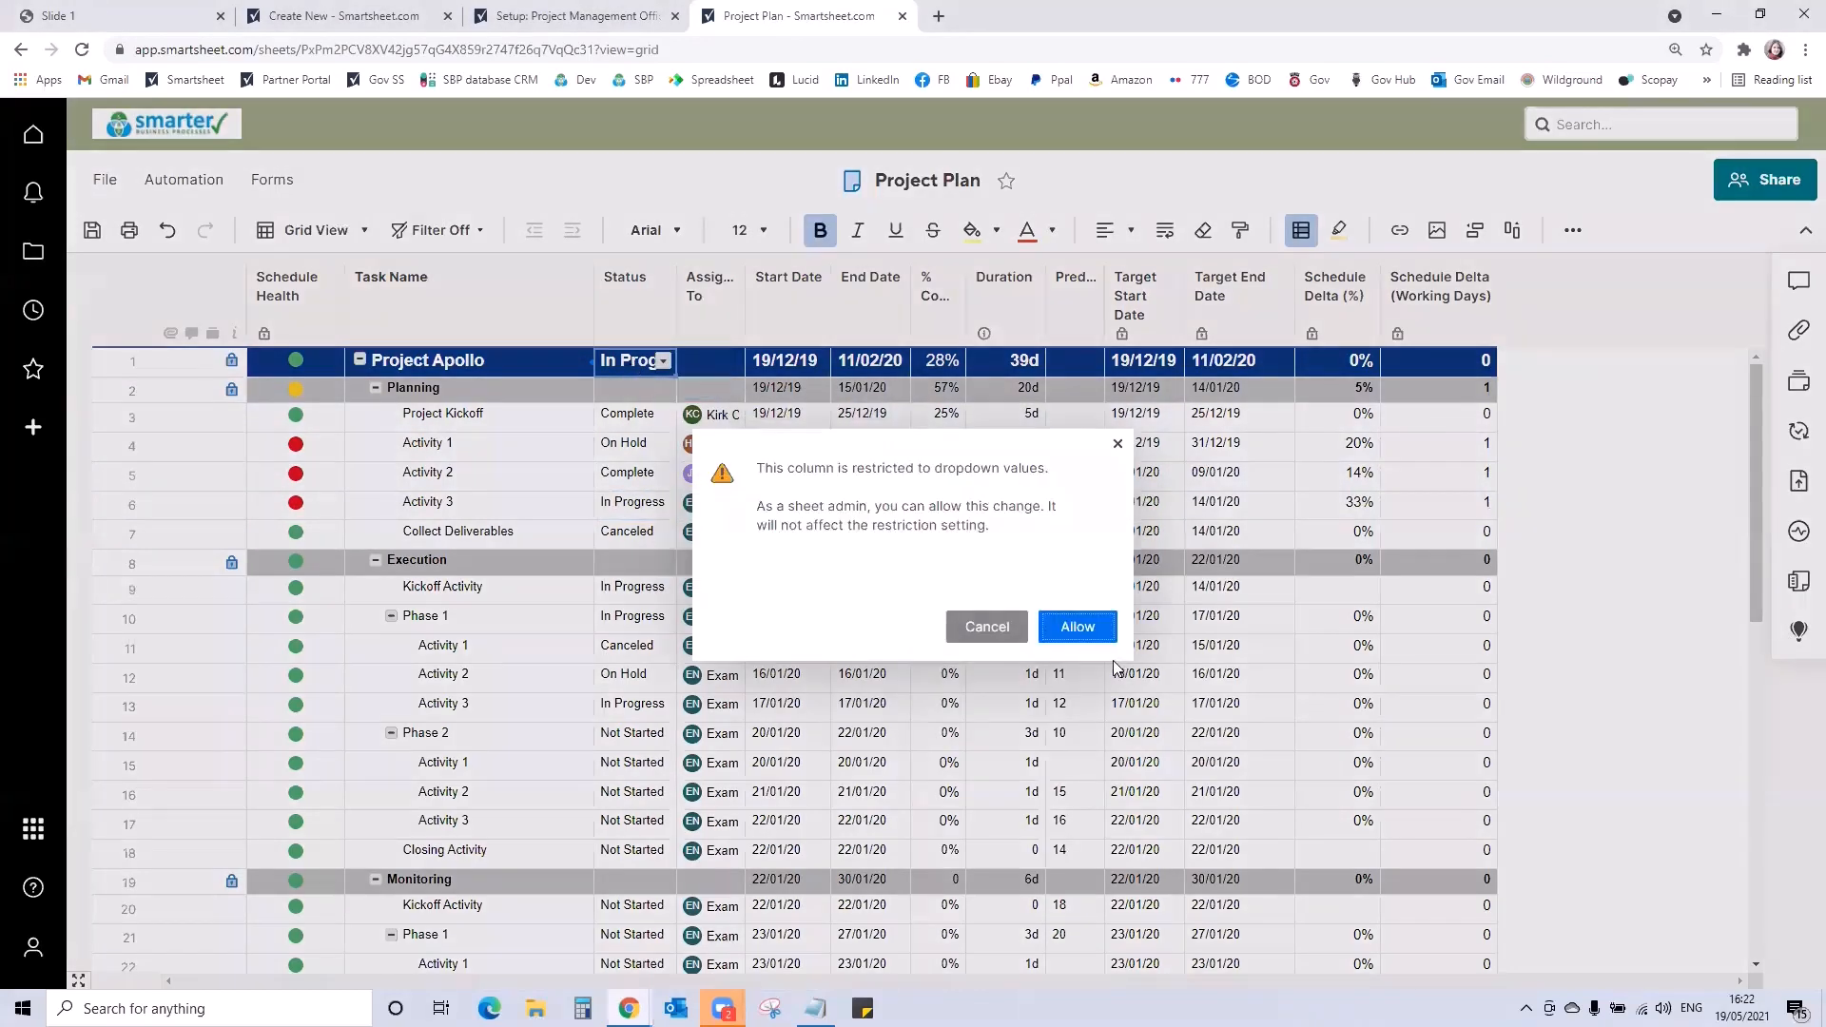
pyautogui.click(1077, 627)
pyautogui.rightClick(635, 367)
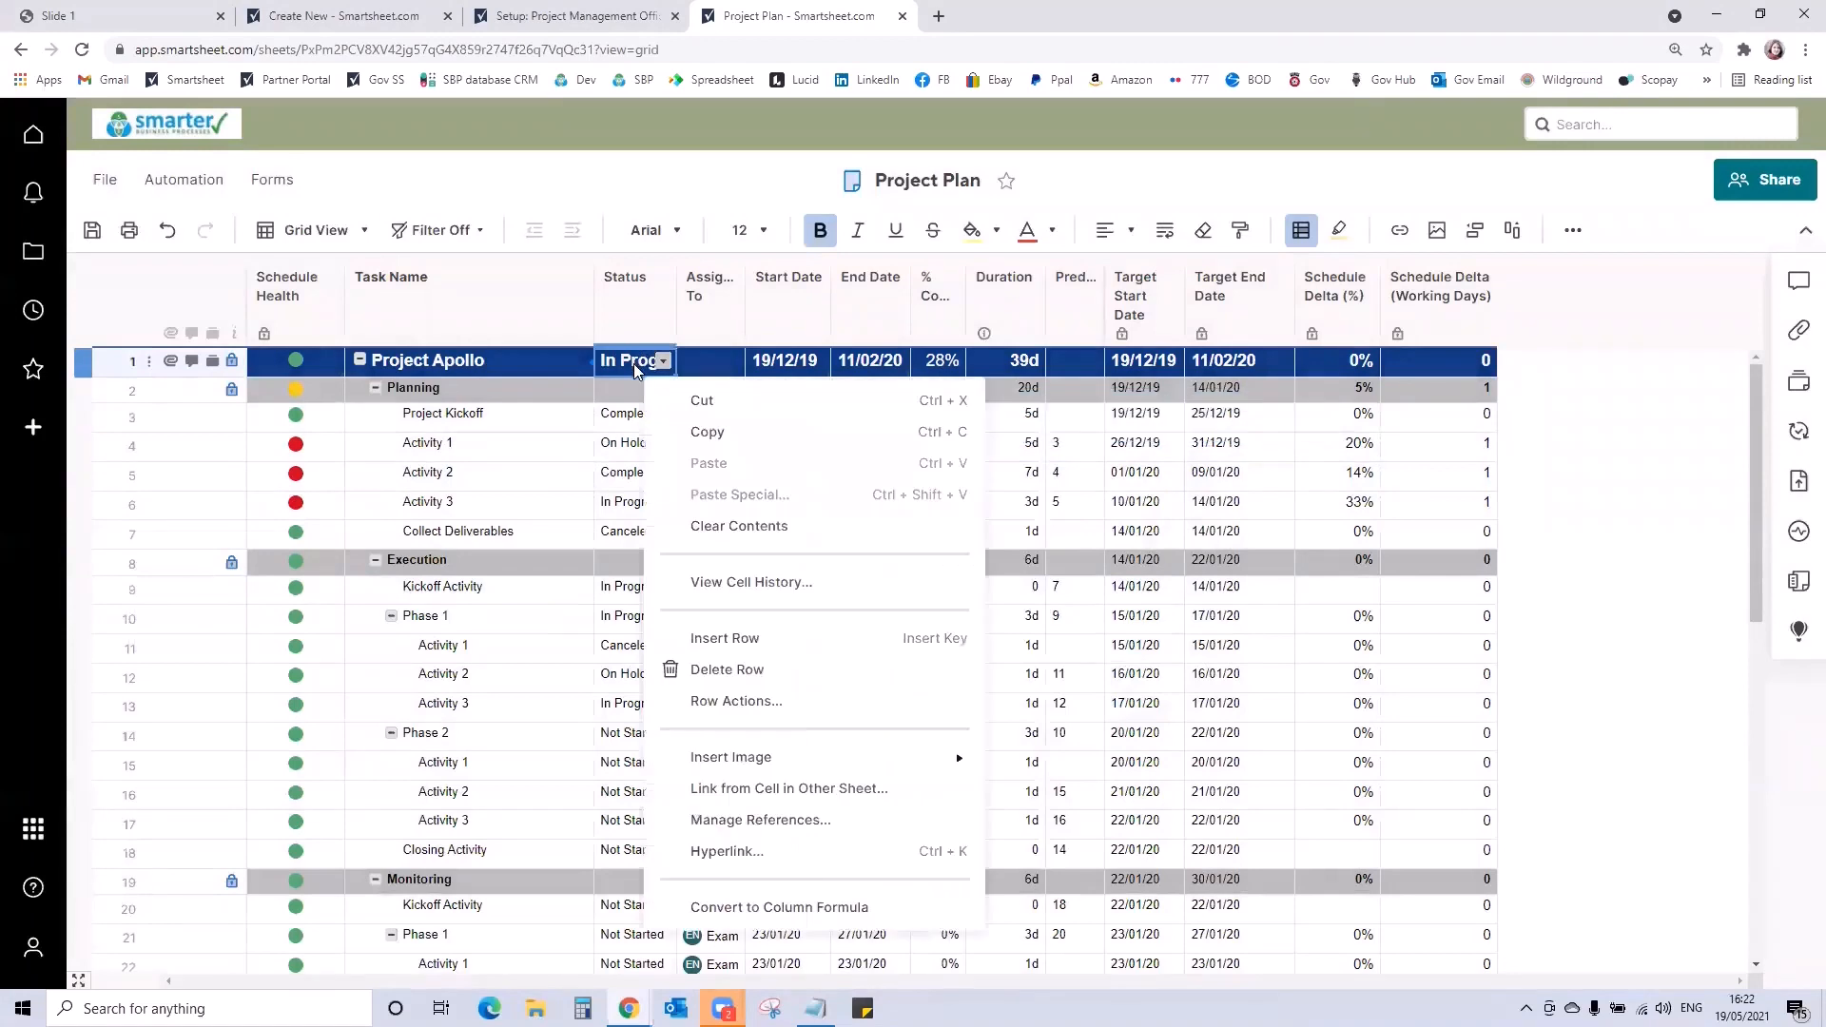
pyautogui.click(778, 907)
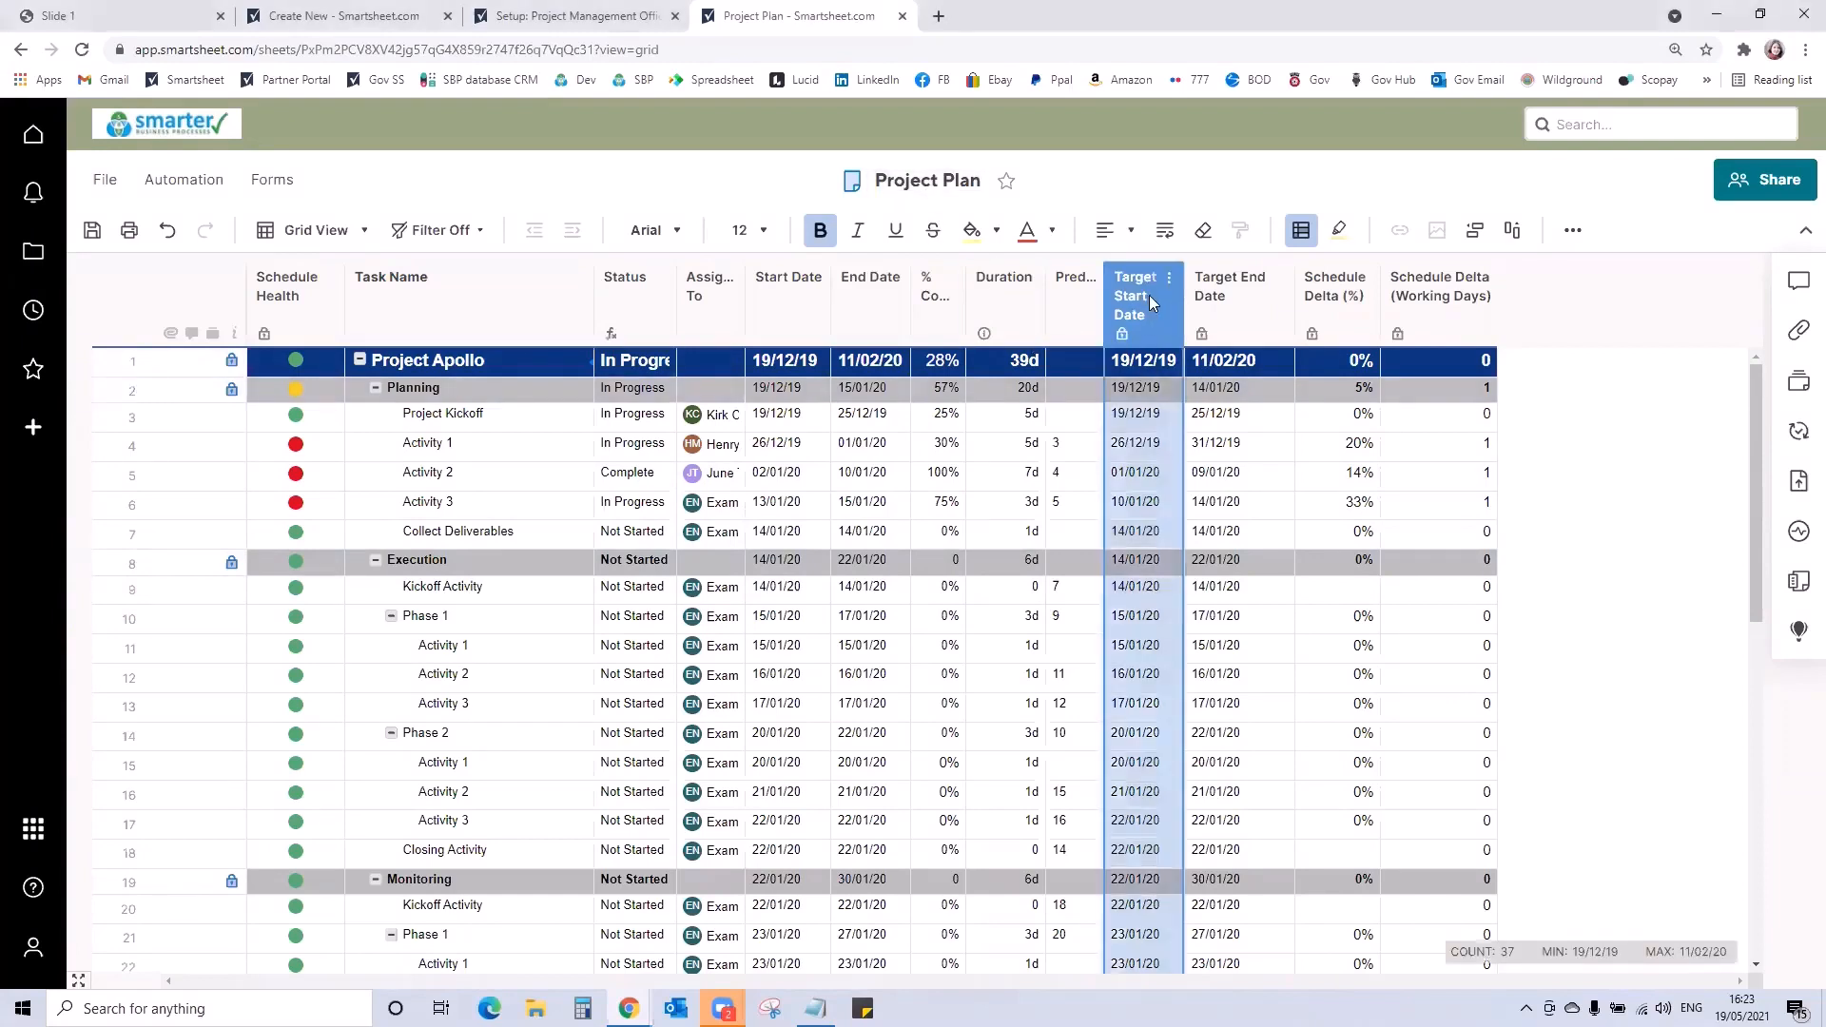
# Examine the Target Start Date, Target End Date, Schedule Delta (%) and Schedule Delta (Working Days) columns
pyautogui.click(1227, 290)
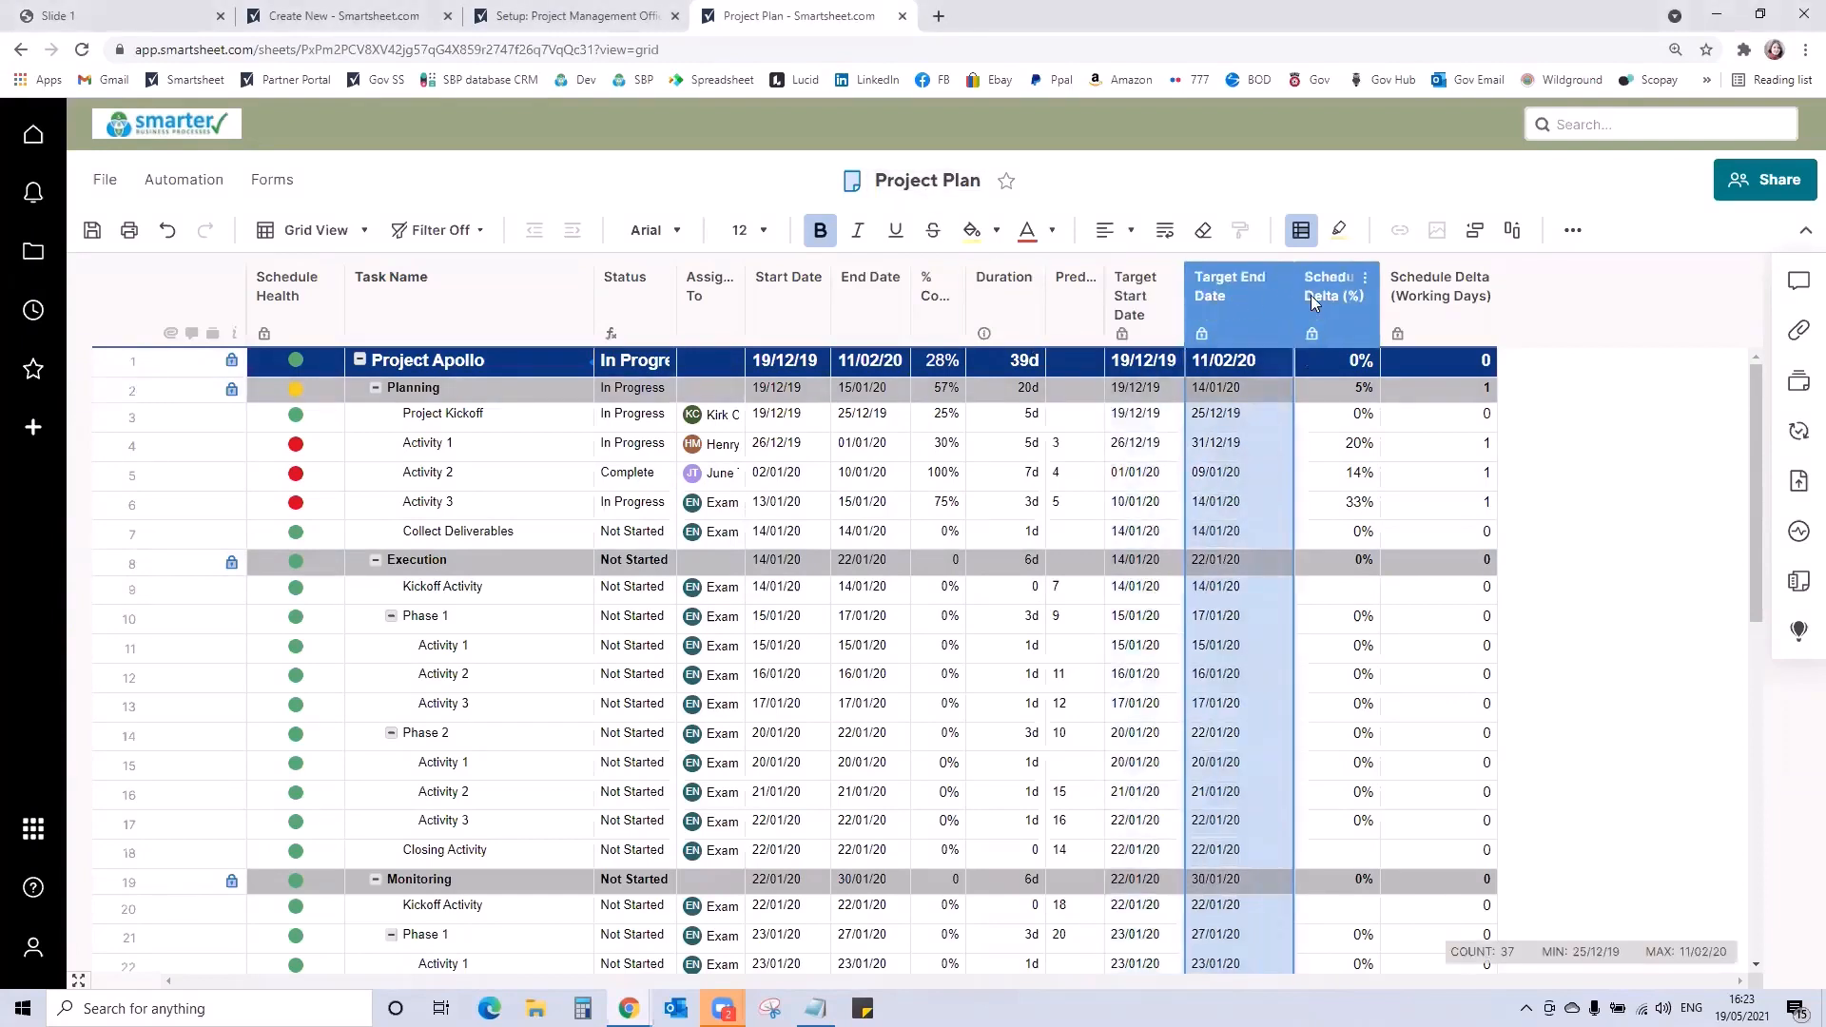
pyautogui.click(1310, 294)
pyautogui.click(1419, 293)
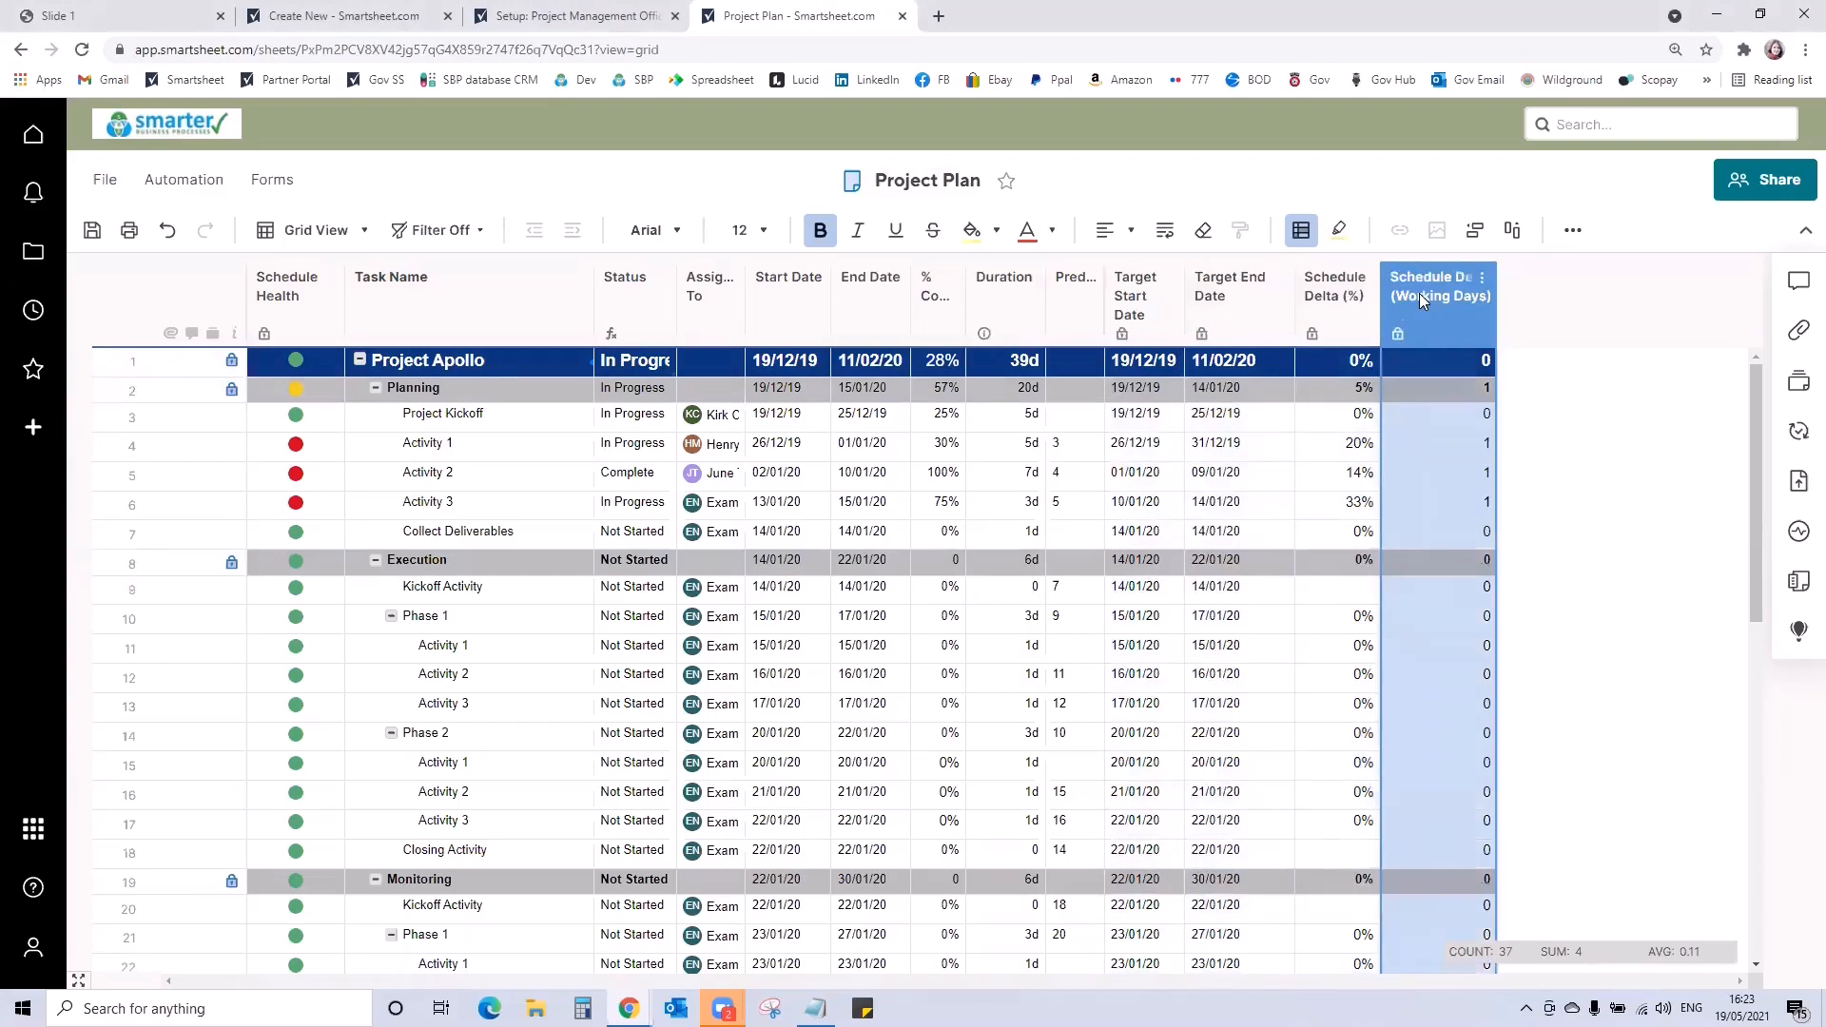
pyautogui.moveTo(1490, 298); pyautogui.dragTo(1519, 297)
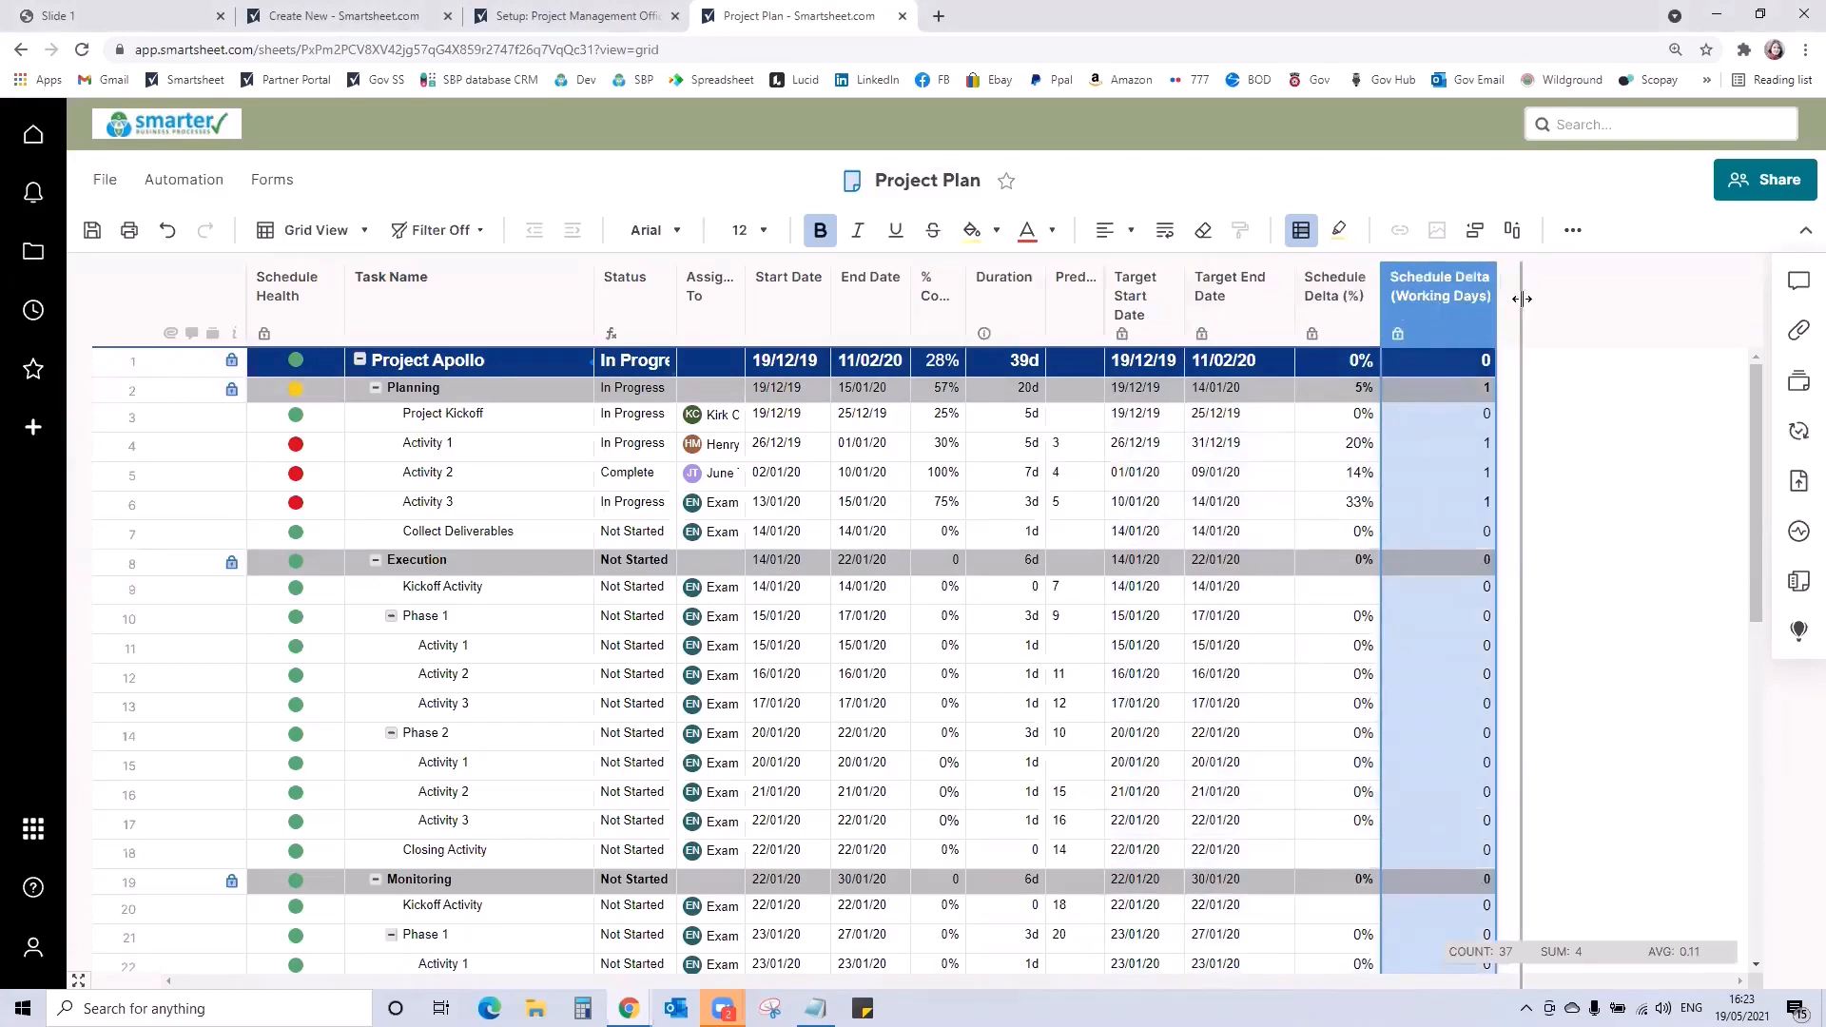
pyautogui.click(1141, 301)
pyautogui.click(1259, 299)
pyautogui.click(1336, 300)
pyautogui.click(1401, 303)
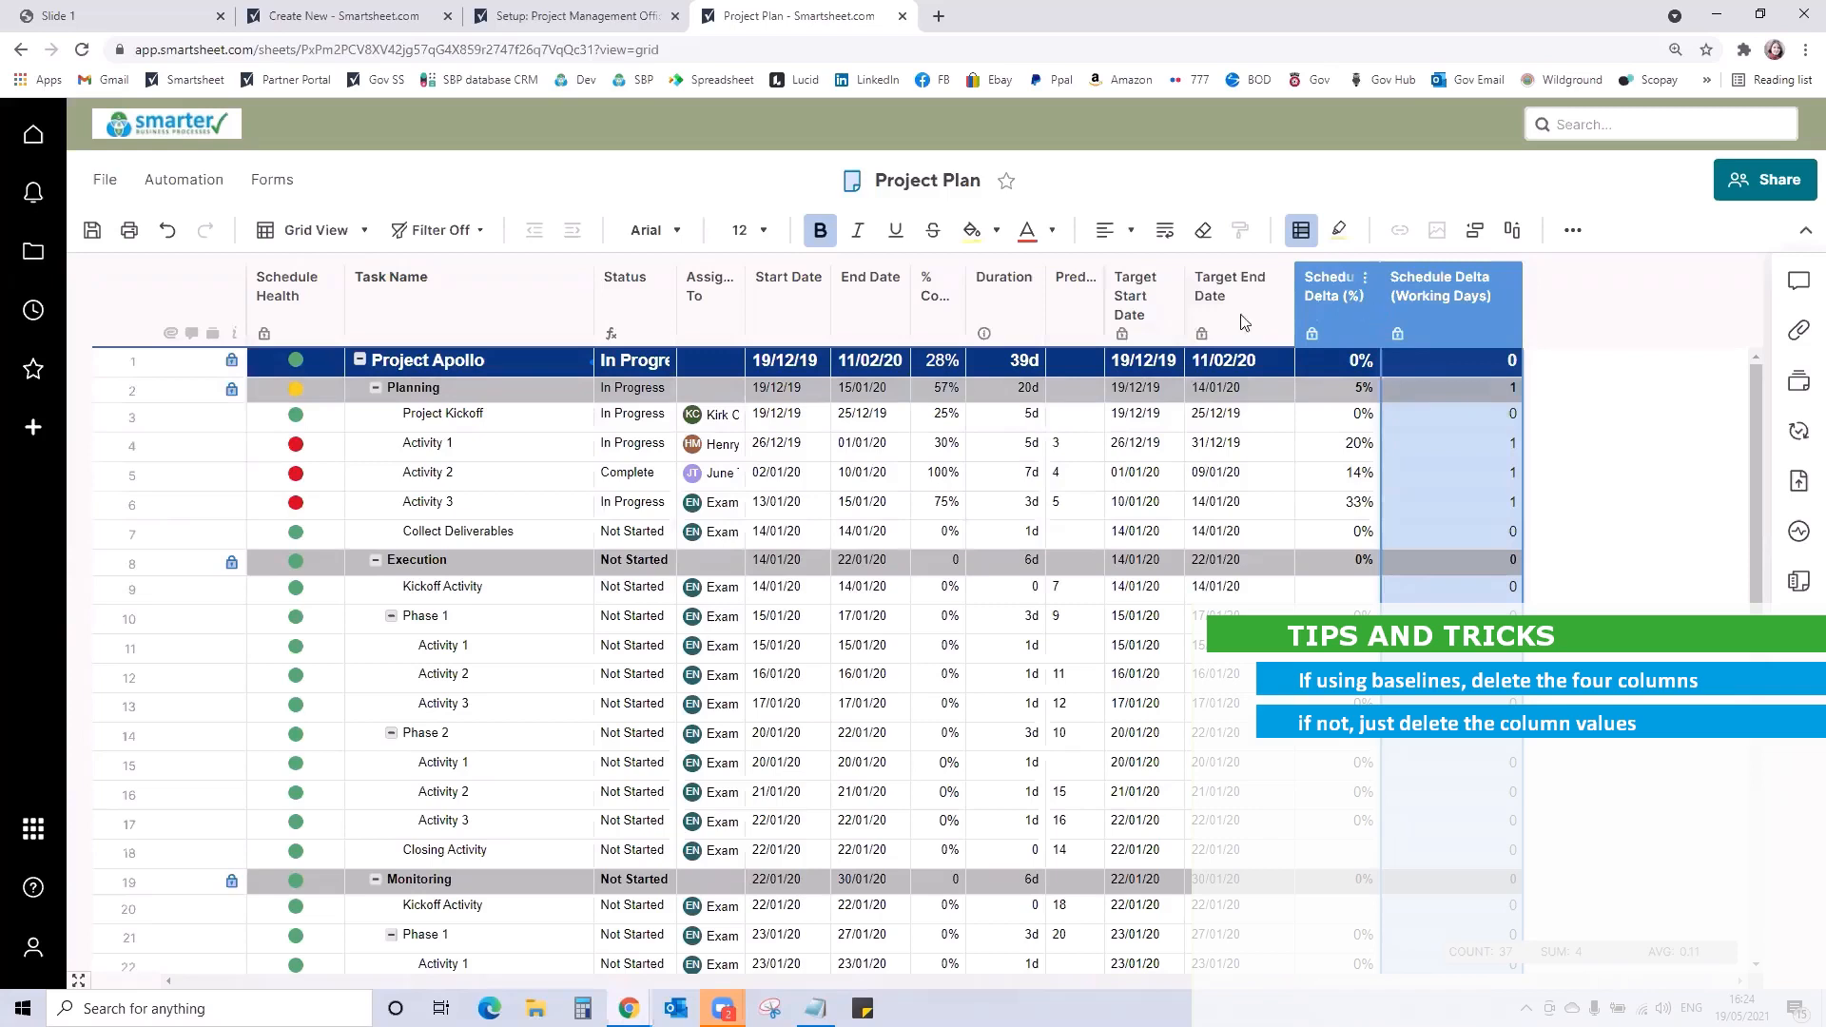
# Delete the four columns Target Start Date, Target End Date, Schedule Delta (%) and Schedule Delta (Working Days)
pyautogui.click(1169, 304)
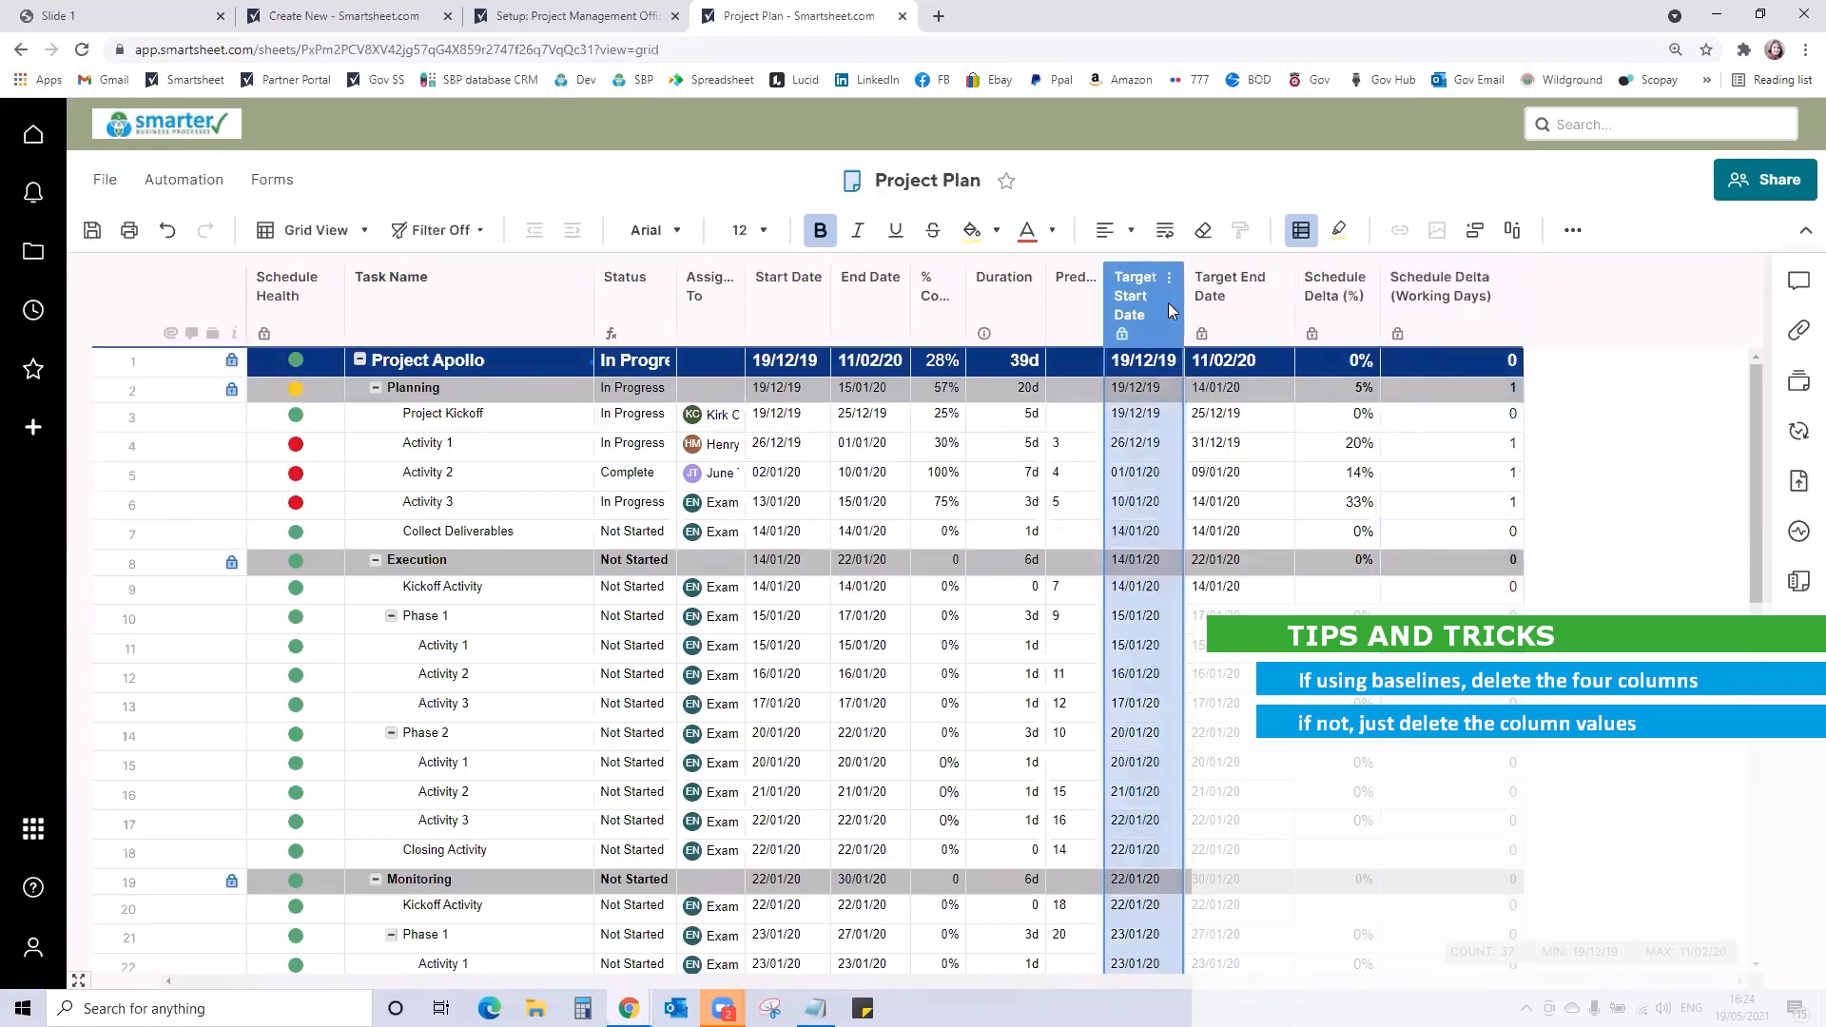
pyautogui.hotkey('shift', 'Right')
pyautogui.hotkey('shift', 'Right')
pyautogui.hotkey('shift', 'Right')
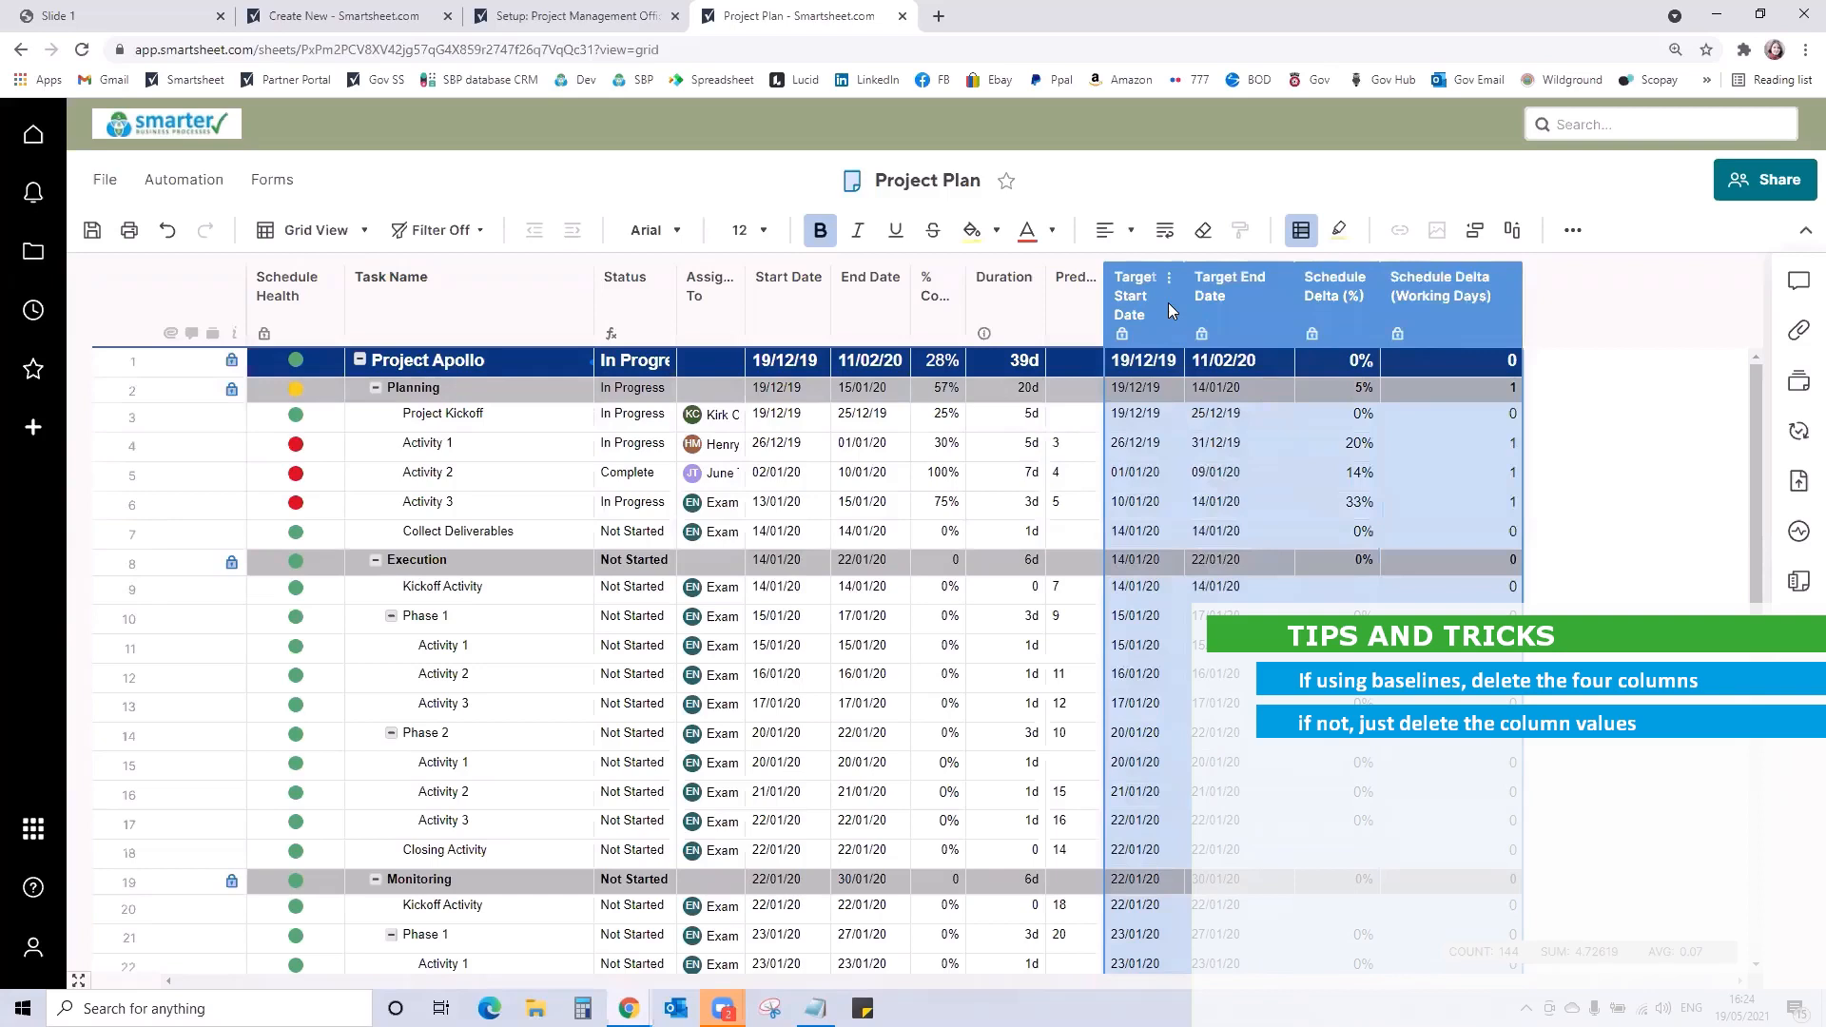
pyautogui.rightClick(1168, 302)
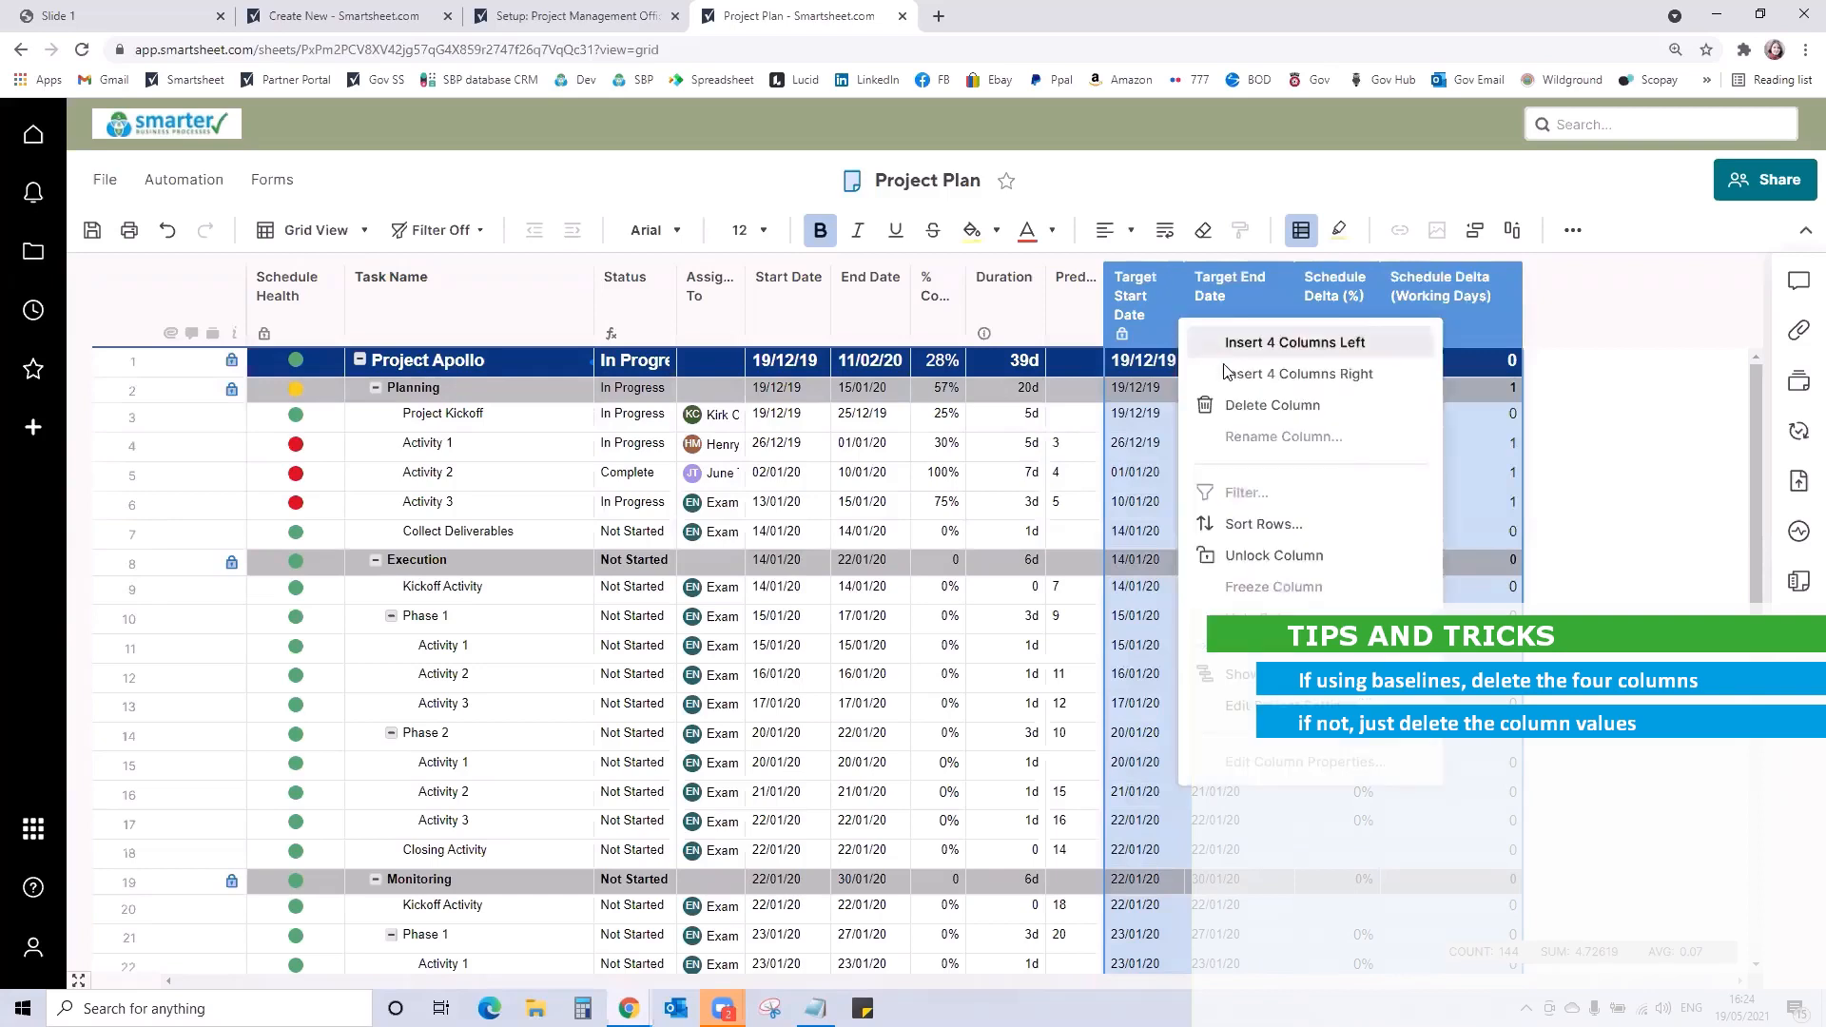
pyautogui.click(1237, 407)
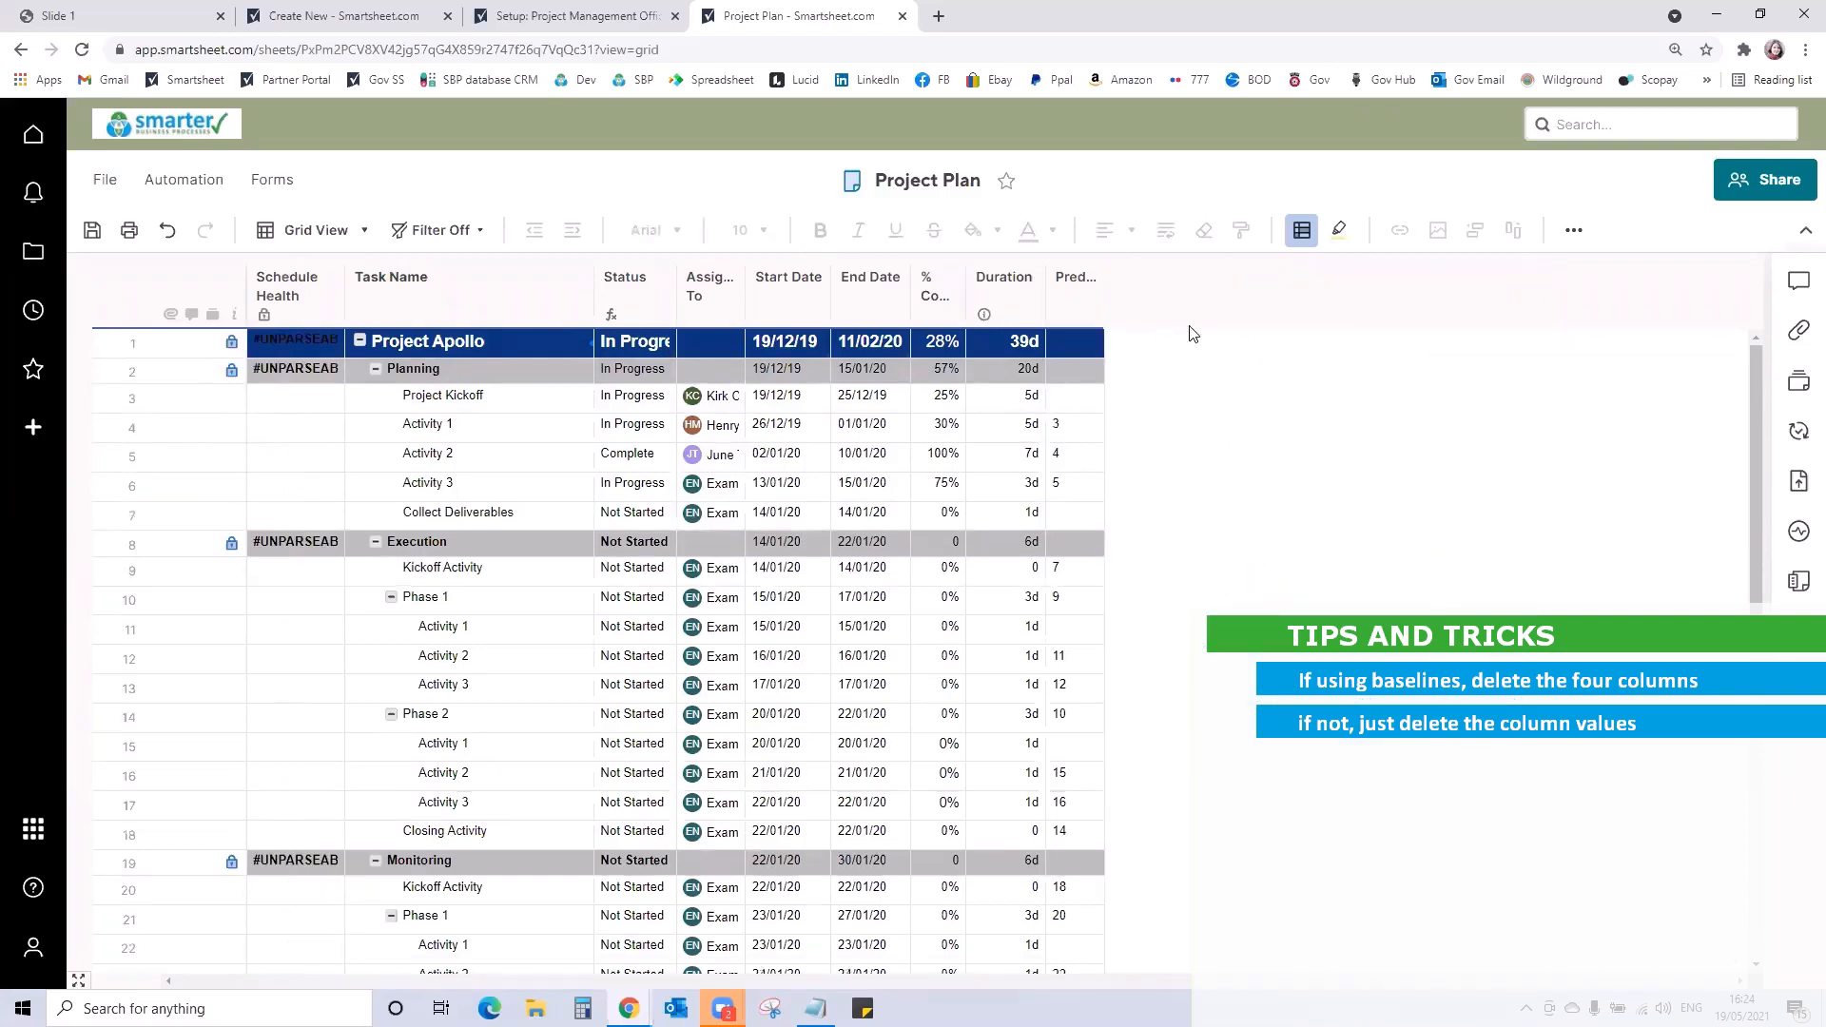
# Change the Schedule Health column's visual symbols to the red, yellow, green and blue ball set
pyautogui.click(287, 287)
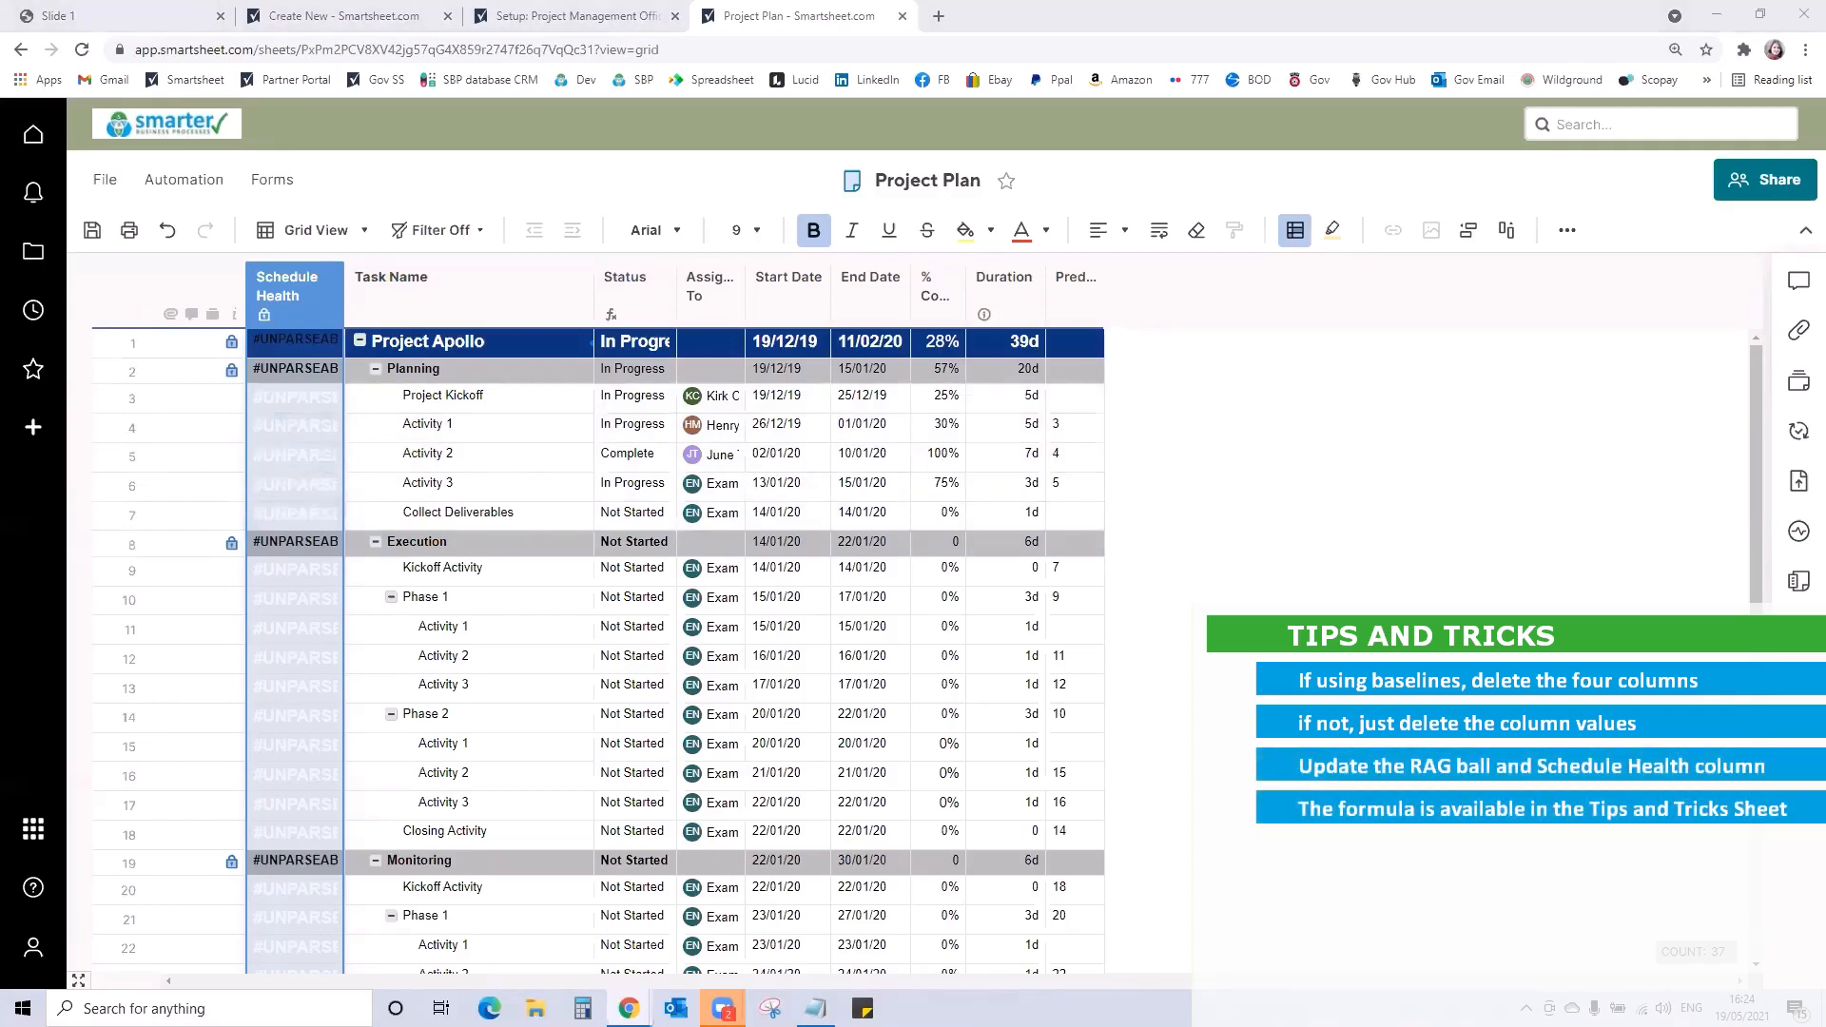
pyautogui.doubleClick(291, 297)
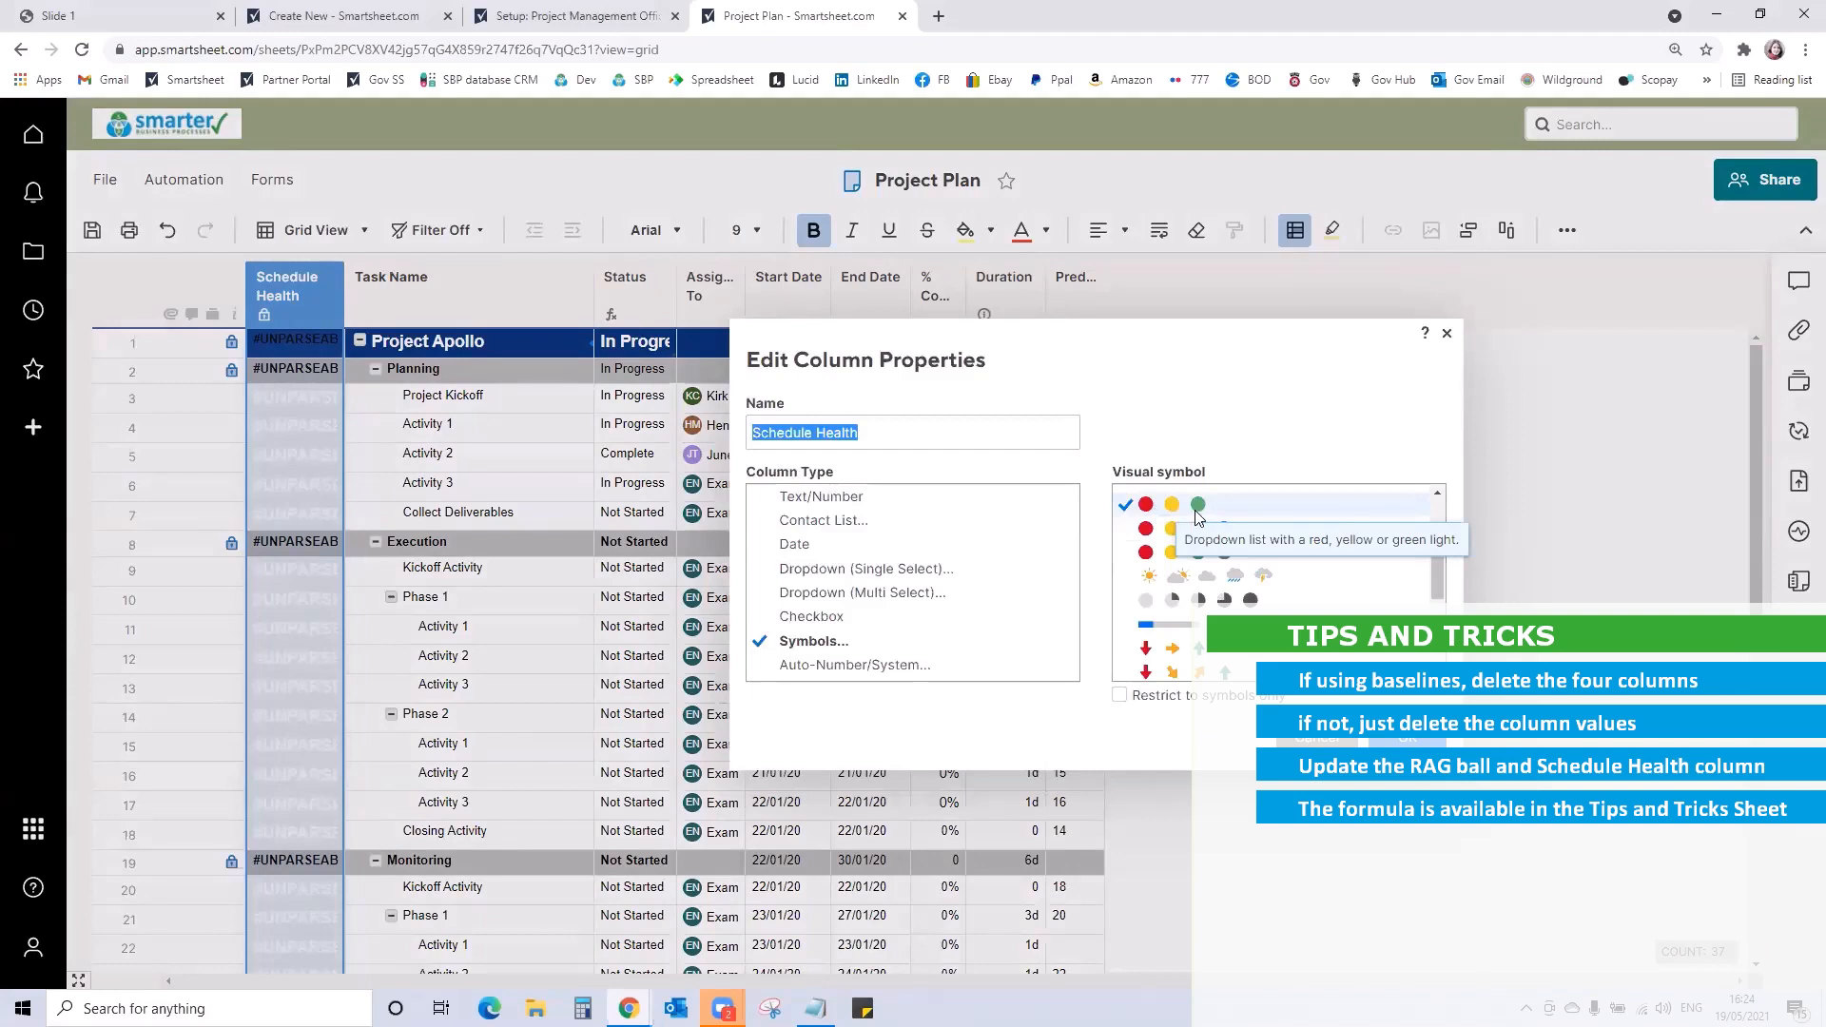
pyautogui.click(1119, 536)
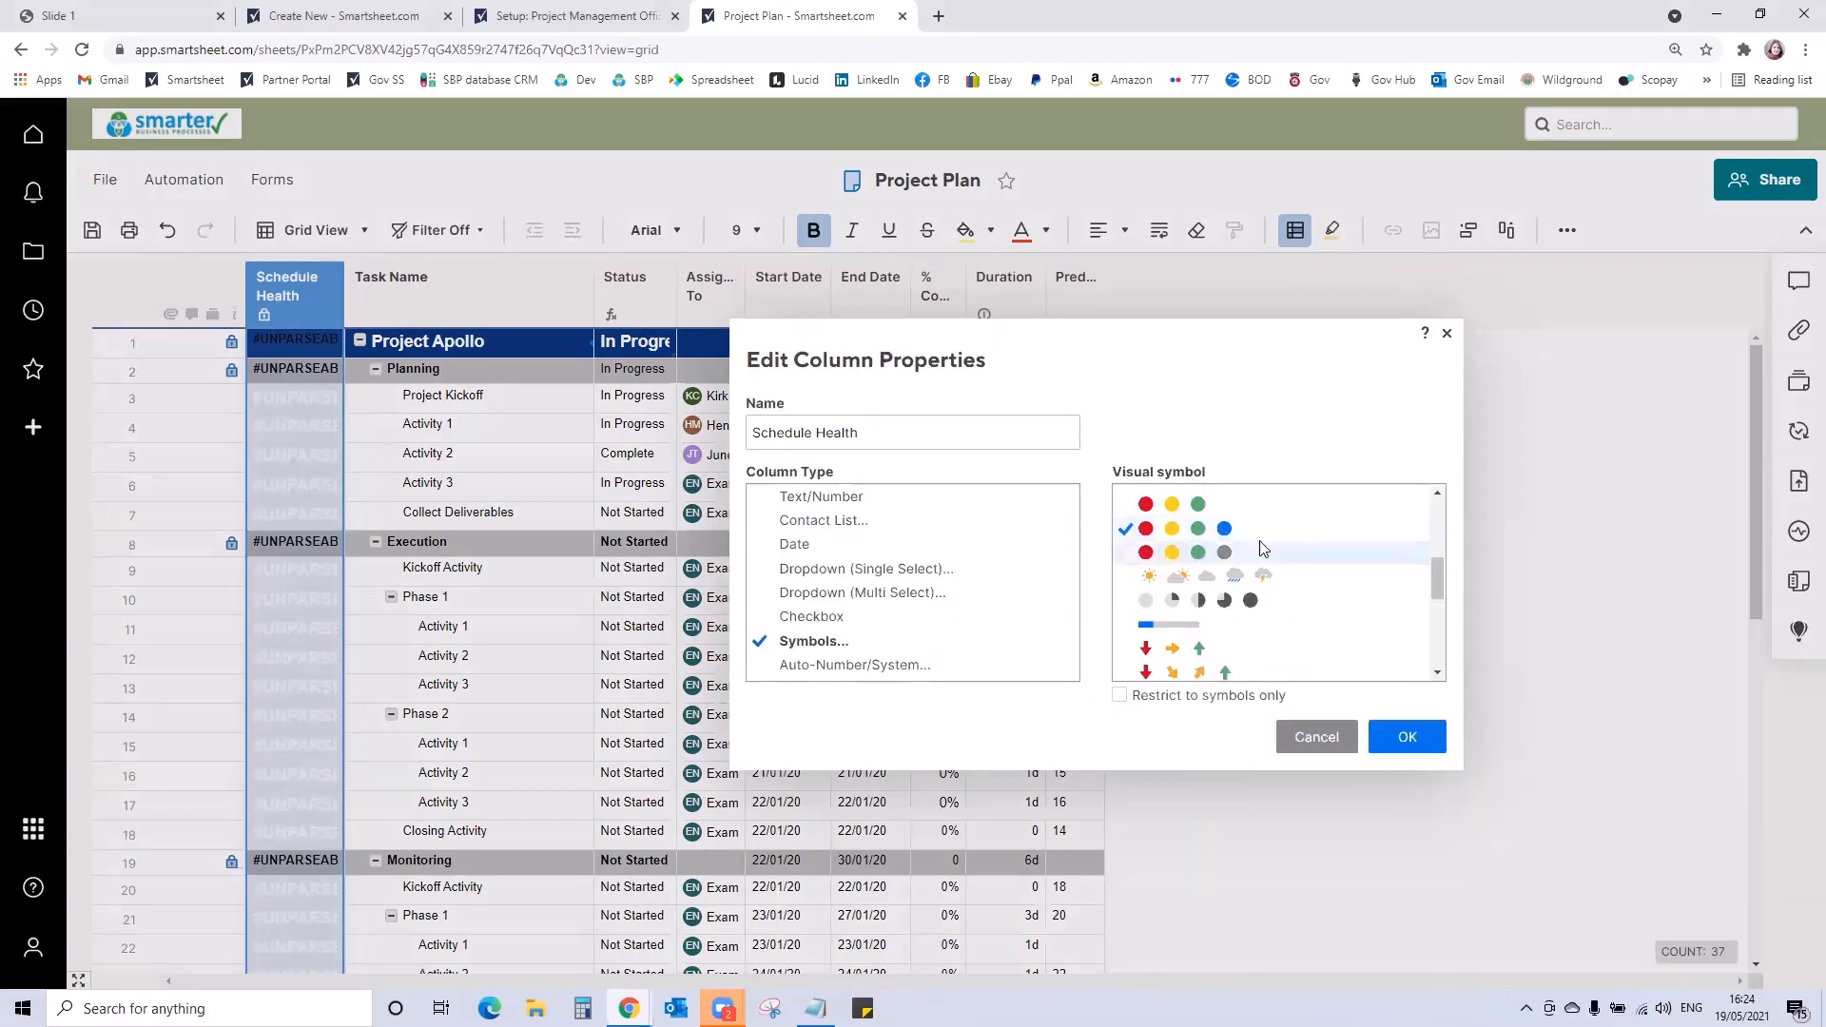
pyautogui.click(1404, 737)
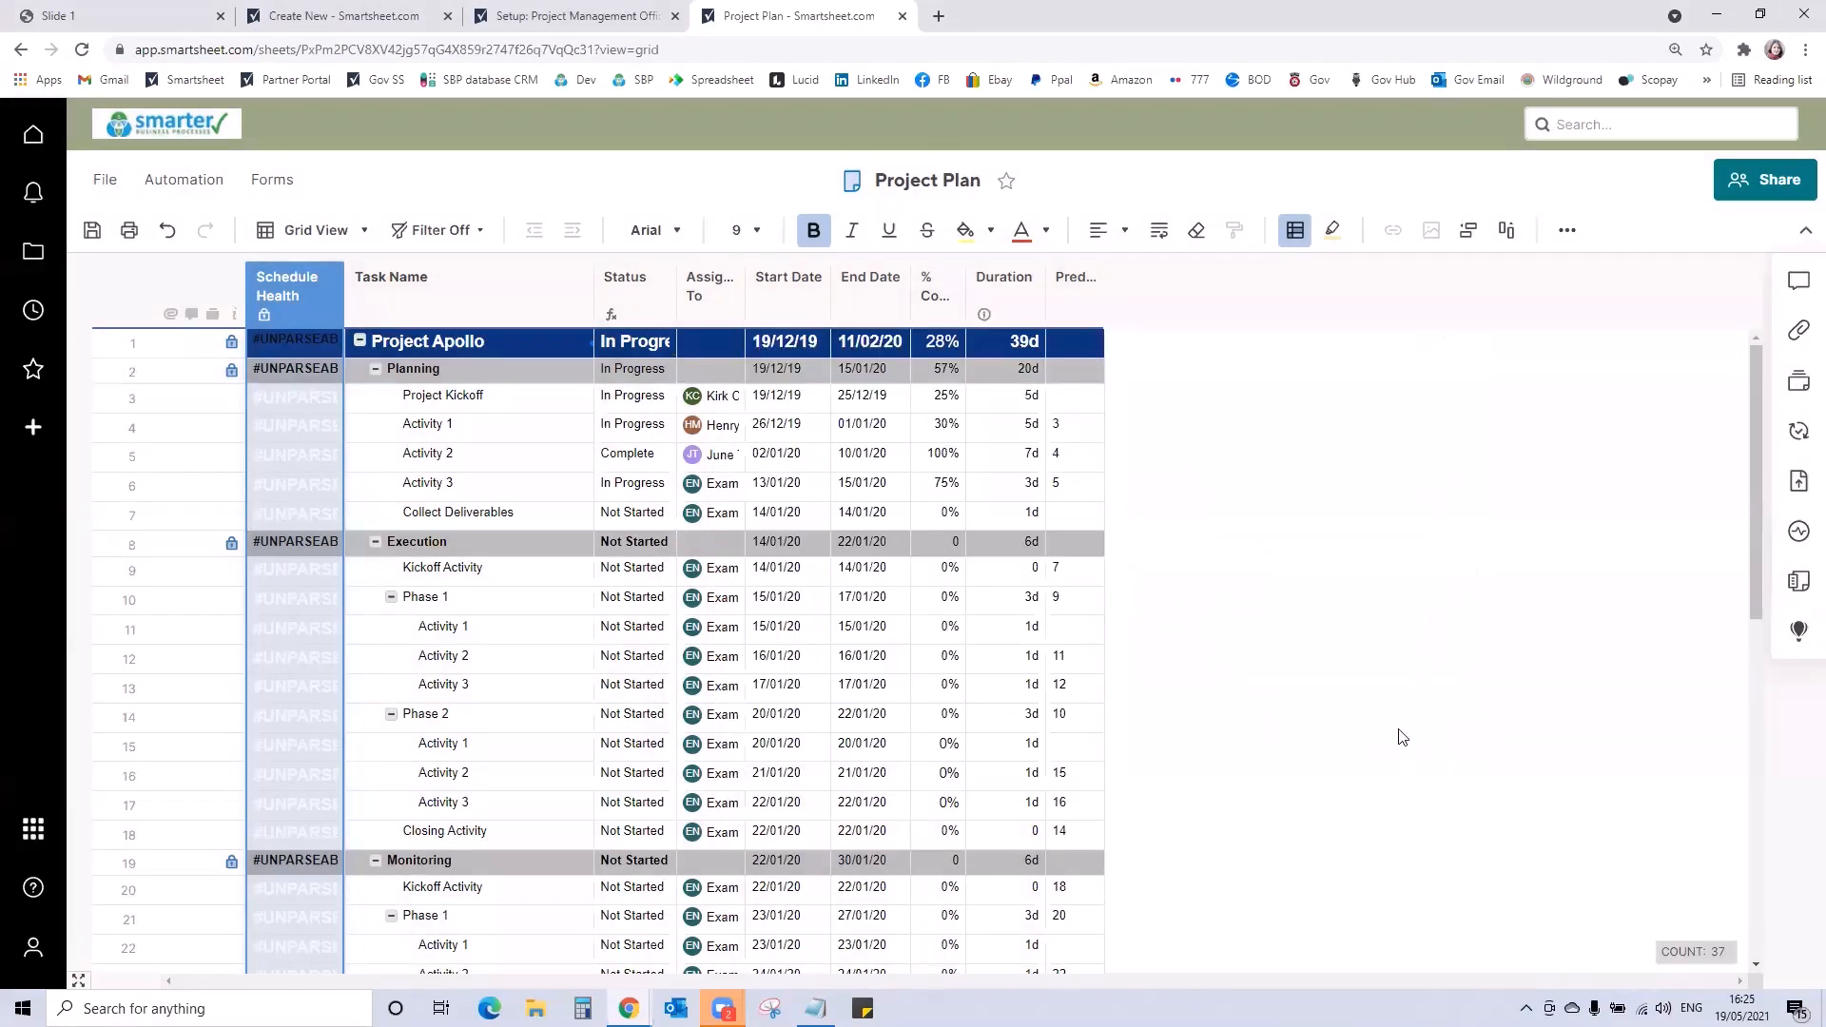
# Replace Project Apollo's Schedule Health formula with the nested IF on children's colours, % Complete and End Date, and convert it to a column formula
pyautogui.click(299, 338)
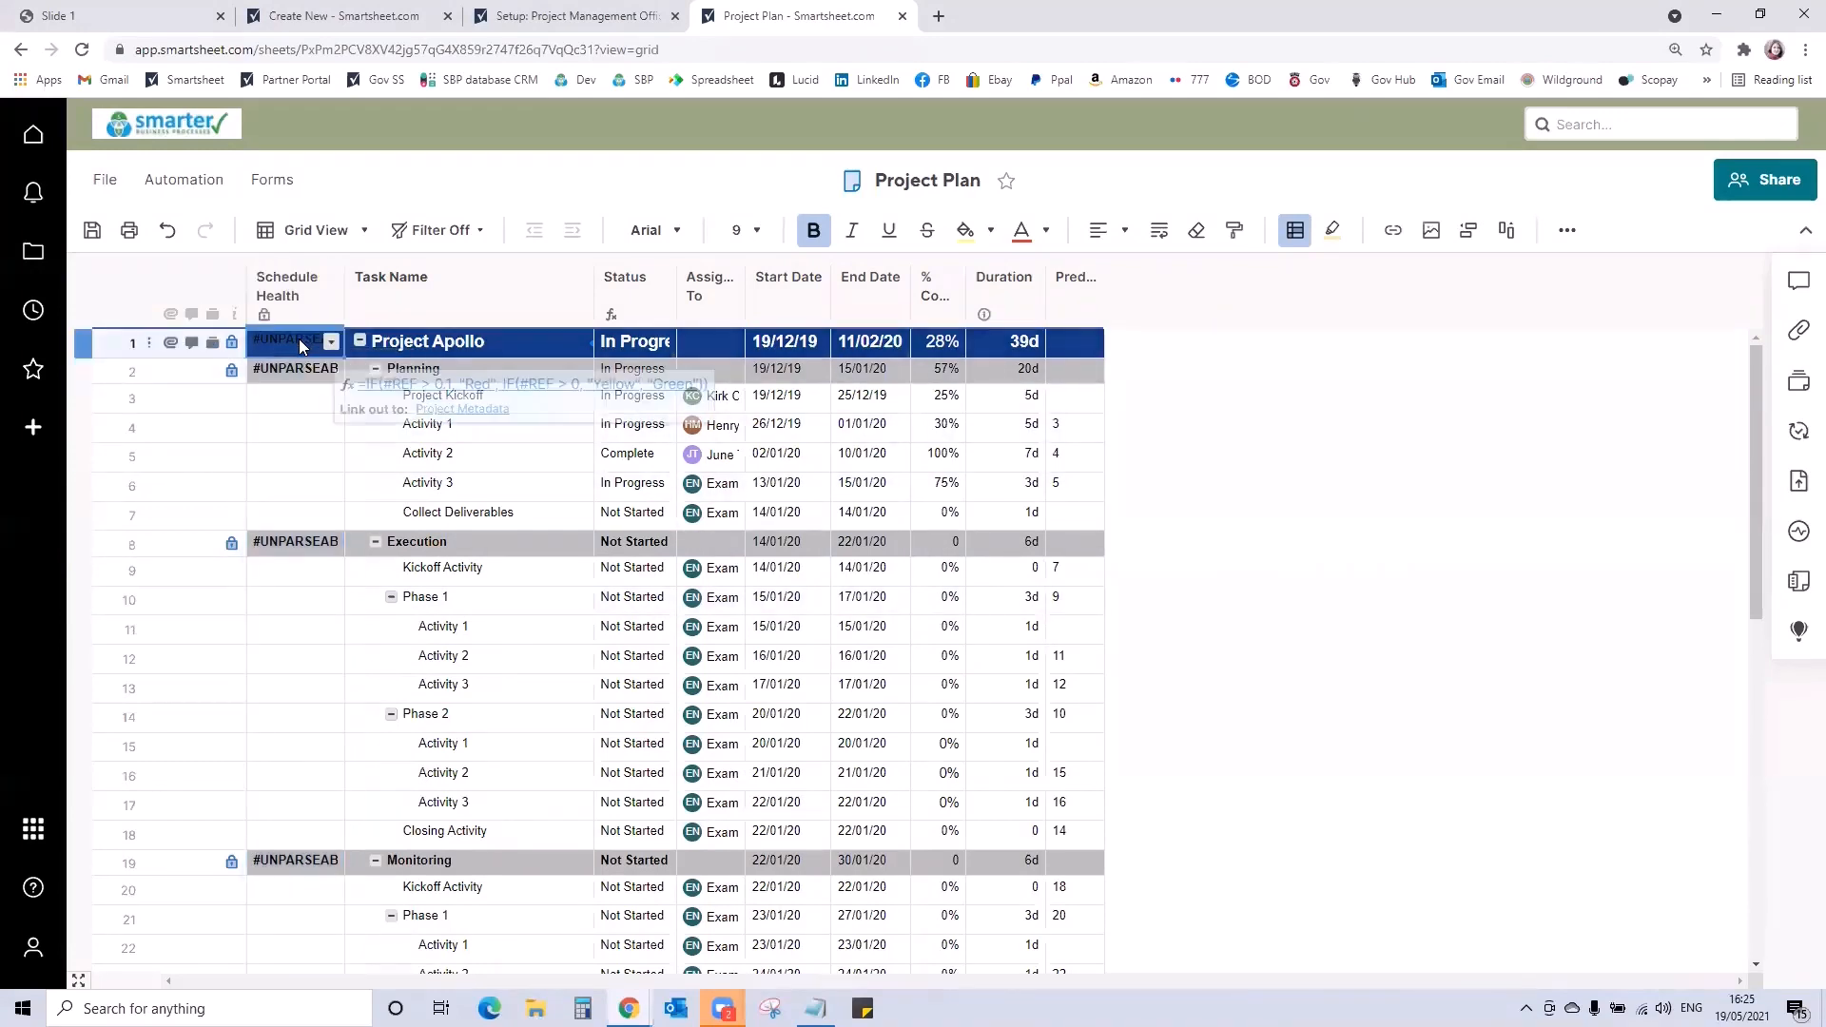
pyautogui.click(299, 339)
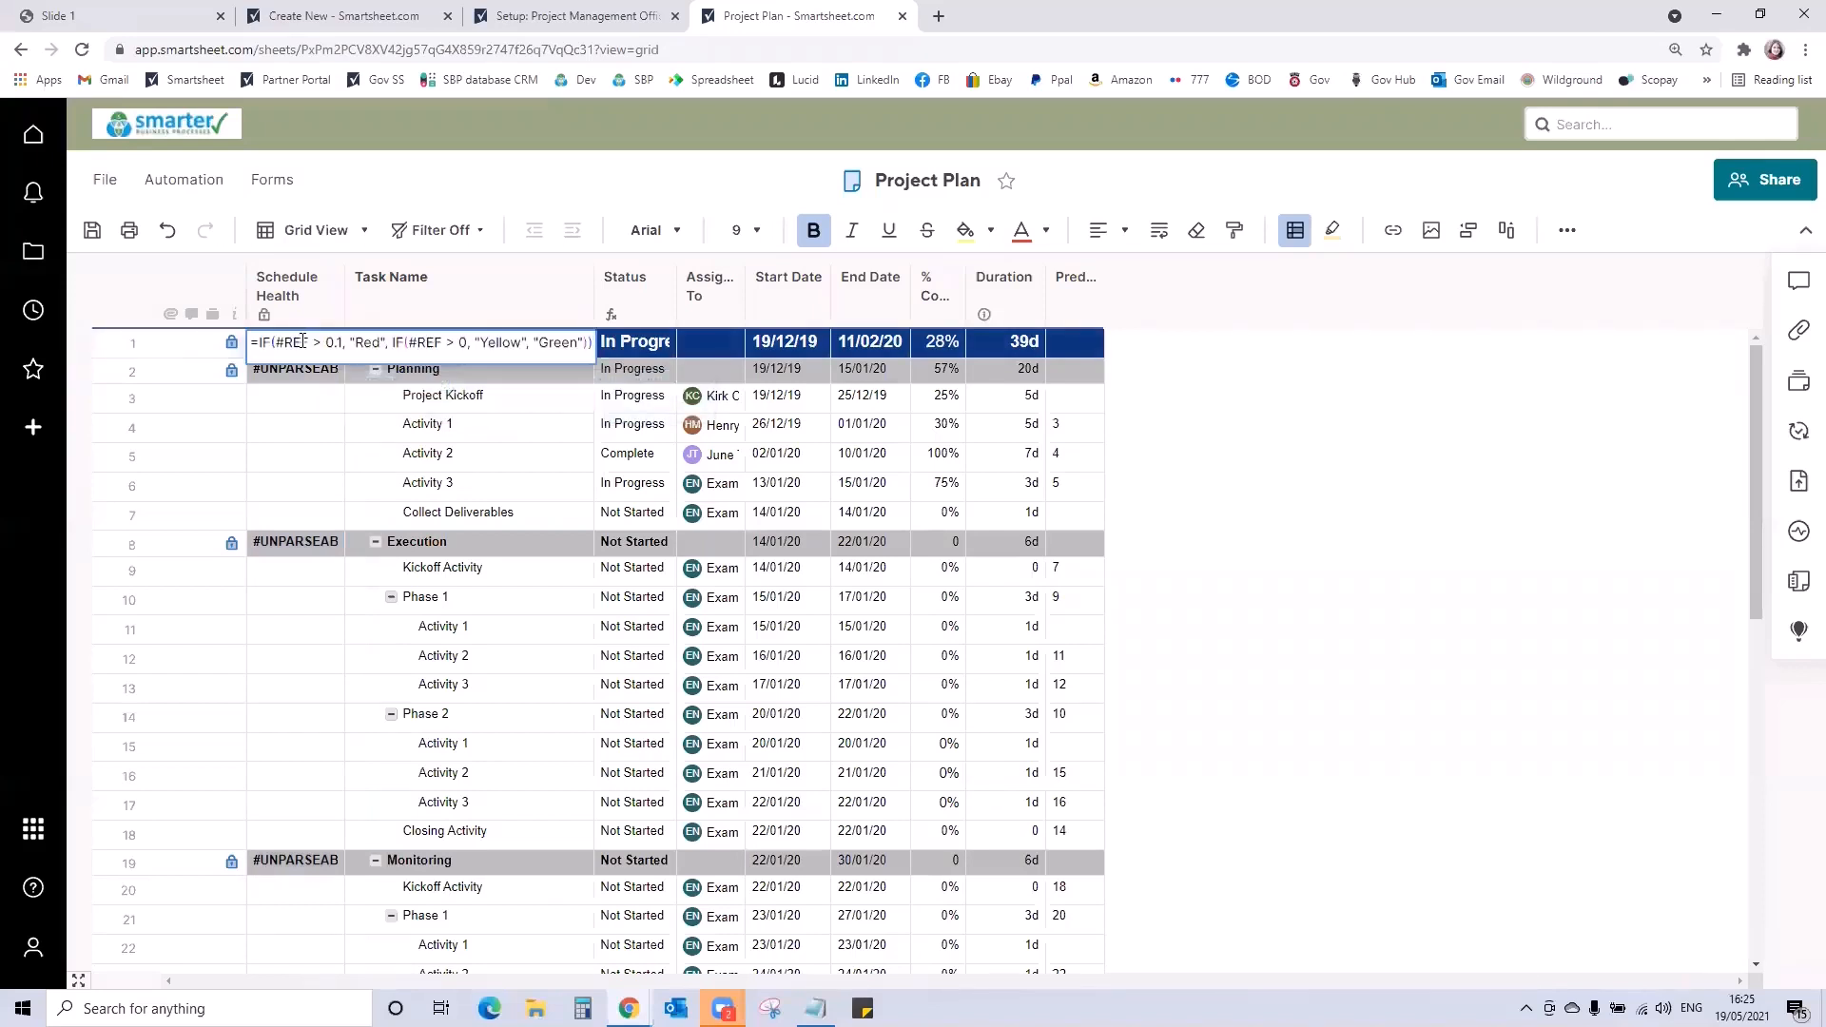
pyautogui.hotkey('ctrl', 'a')
pyautogui.press('BackSpace')
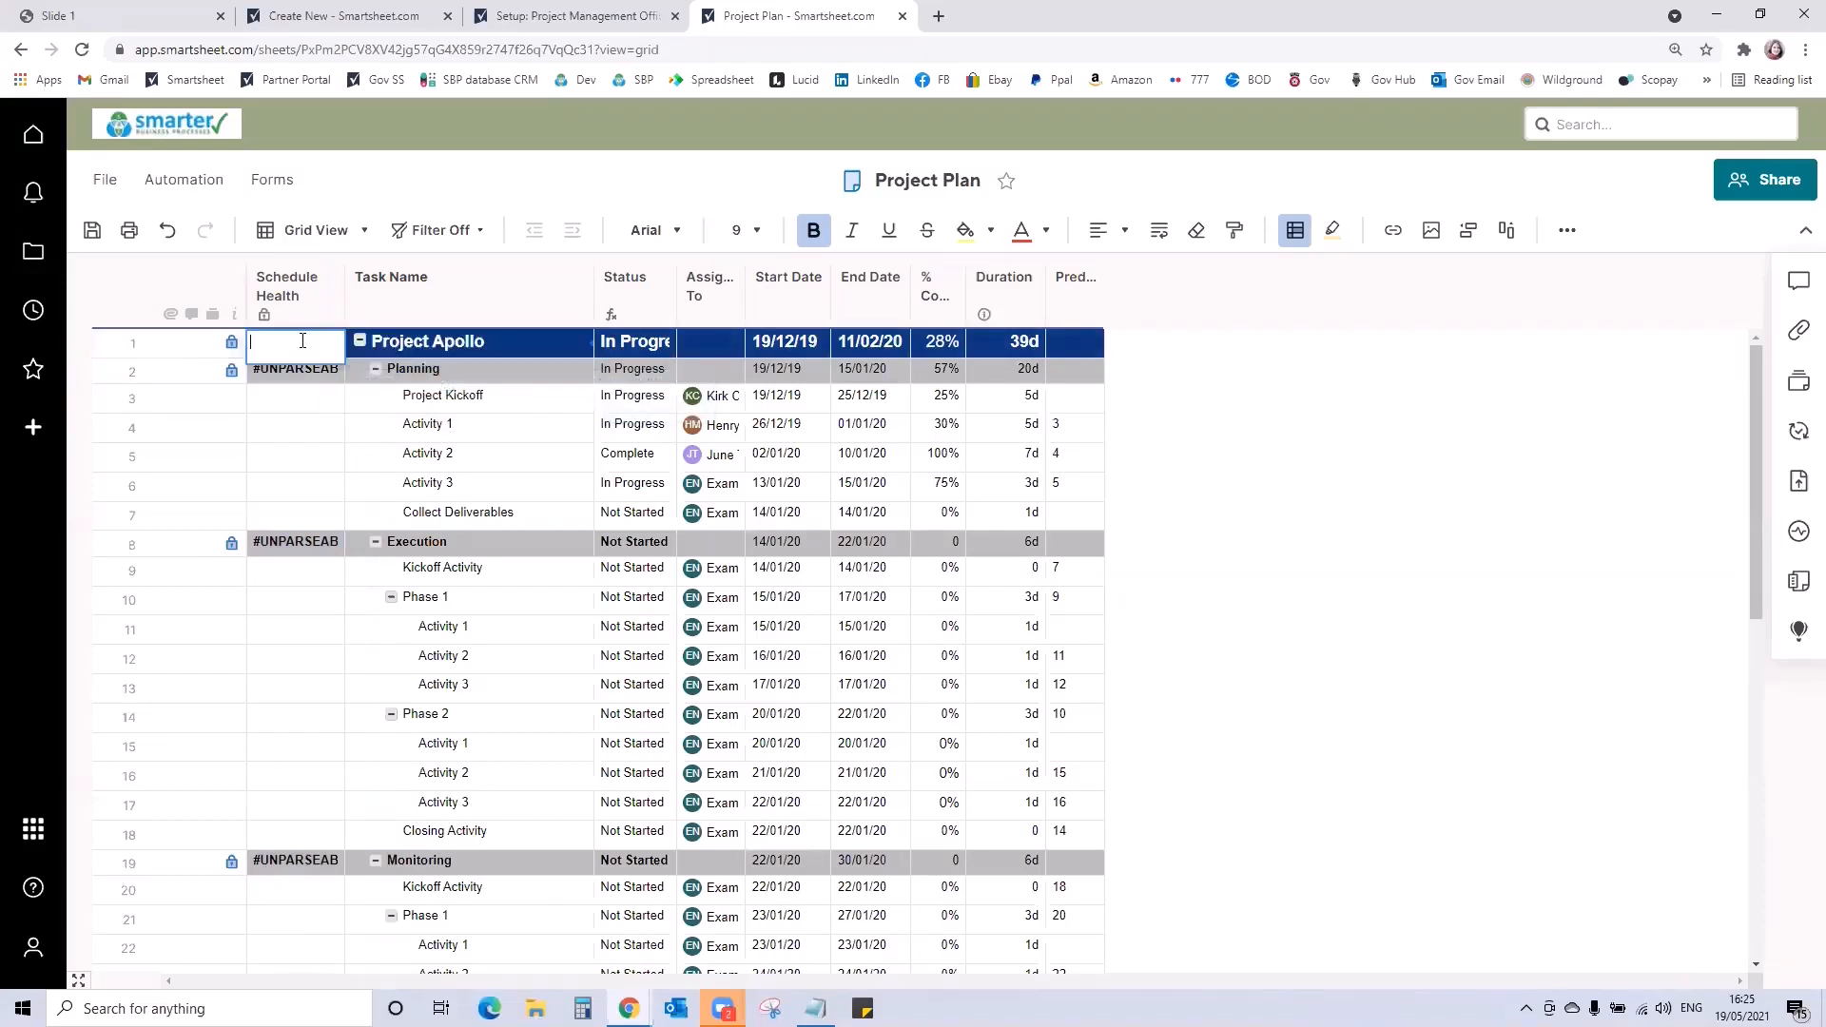
pyautogui.write('=IF(COUNT(CHILDREN([Task Name]@row)) > 0, IF(COUNTIF(CHILDREN(), "Blue") = COUNT(CHILDREN()), "Blue", IF(COUNTIF(CHILDREN(), "Green") = COUNT(CHILDREN()), "Green", IF(COUNTIF(CHILDREN(), "Red") > 0, "Red", "Yellow"))), IF([% Complete]@row = 1, "Green", IF([End Date]@row < TODAY(), "Red", IF([% Complete]@row = 0, "Blue", "Yellow"))))')
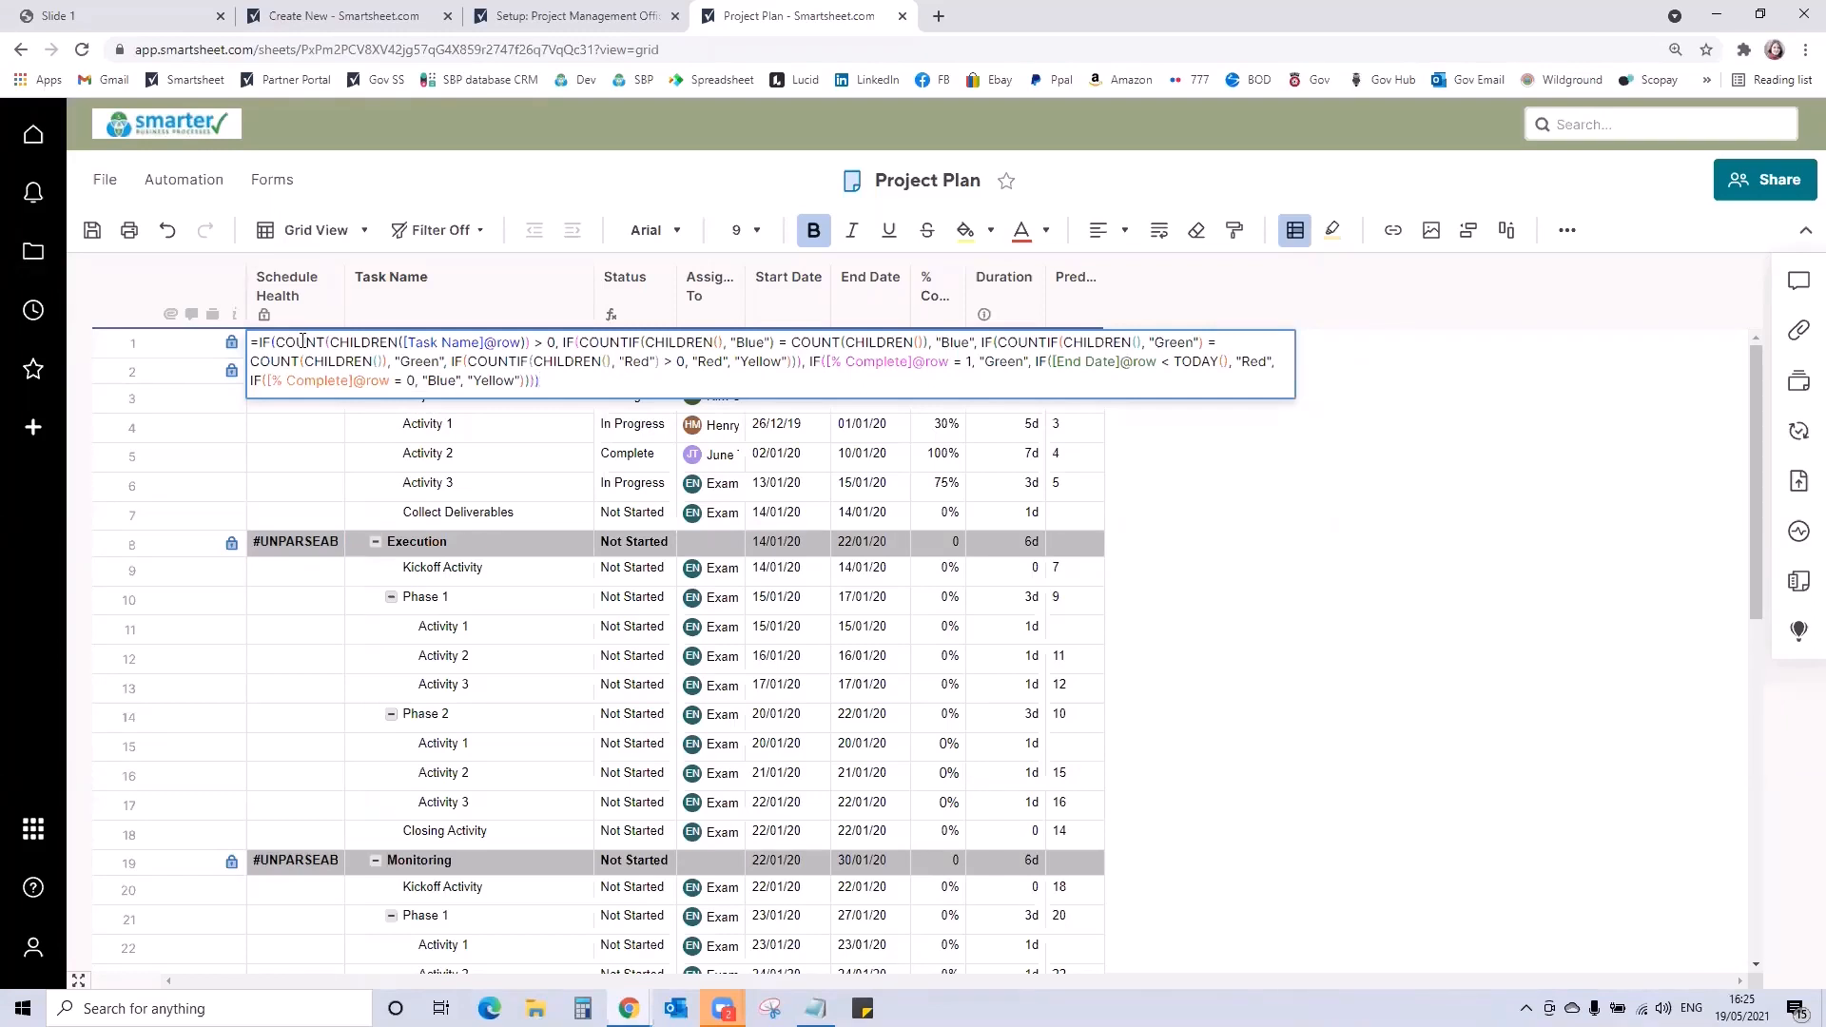
pyautogui.press('Return')
pyautogui.rightClick(302, 343)
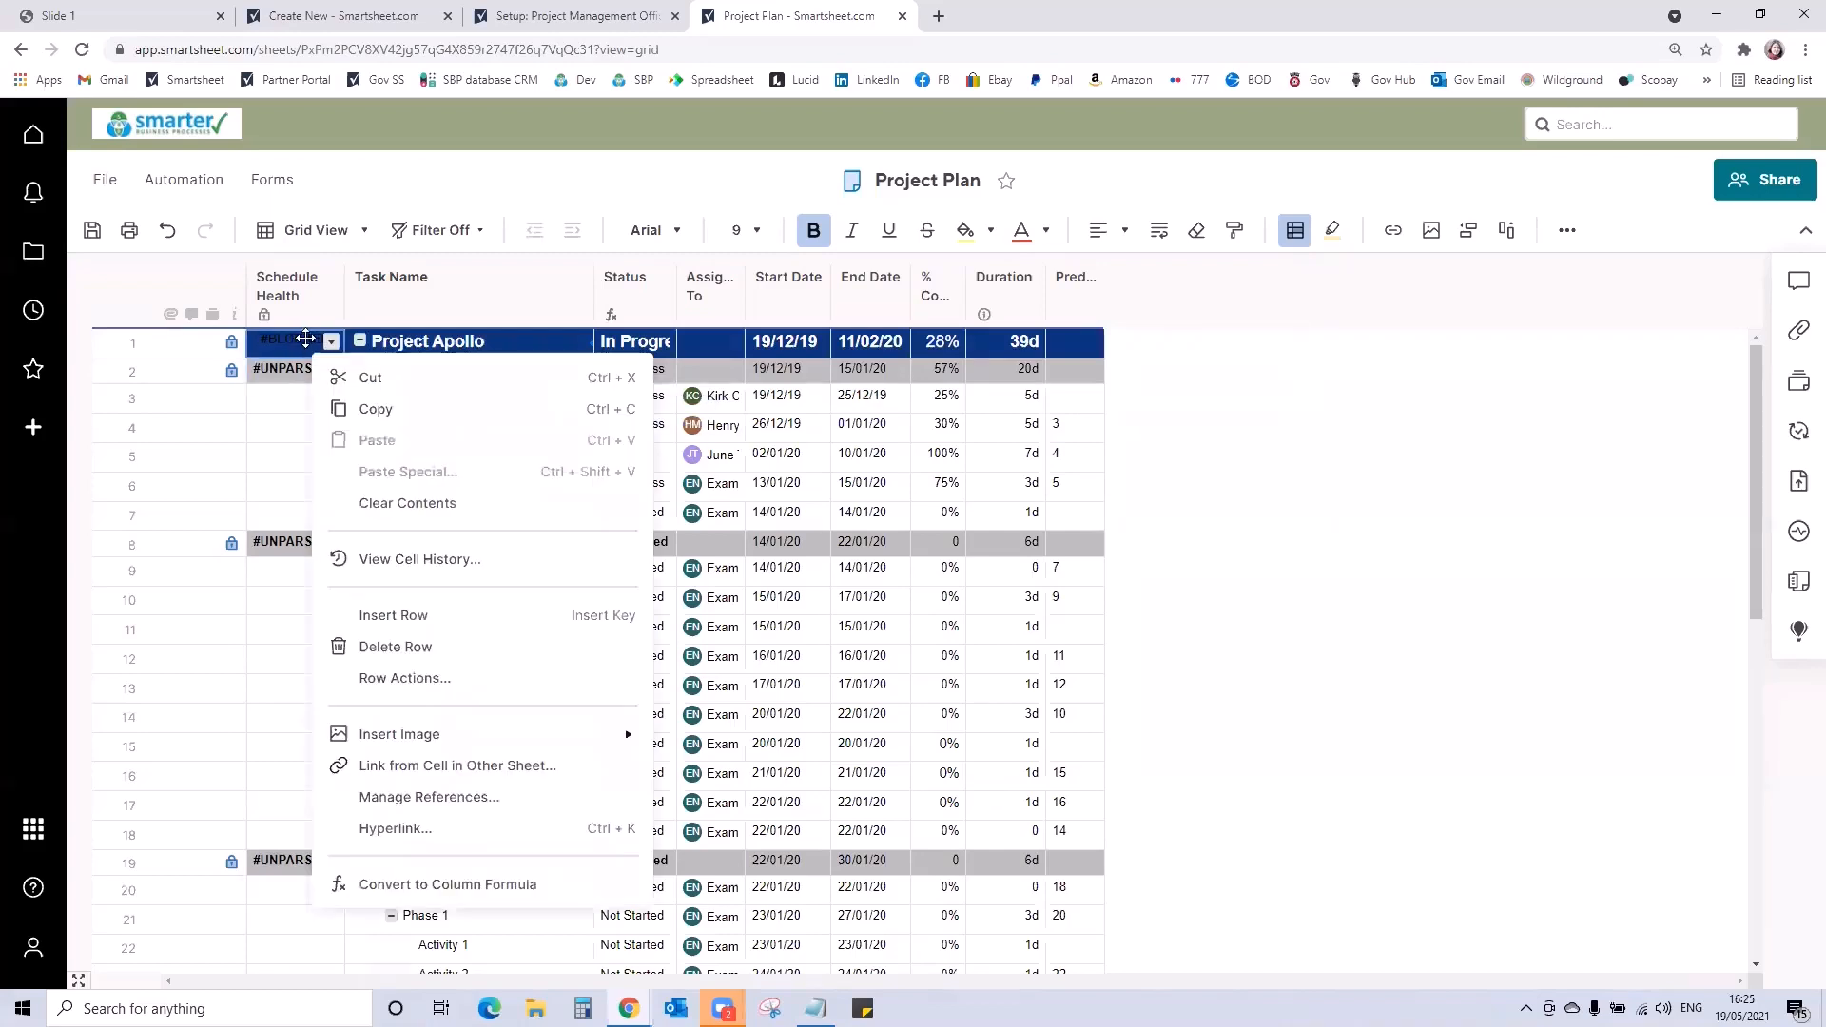
pyautogui.click(389, 880)
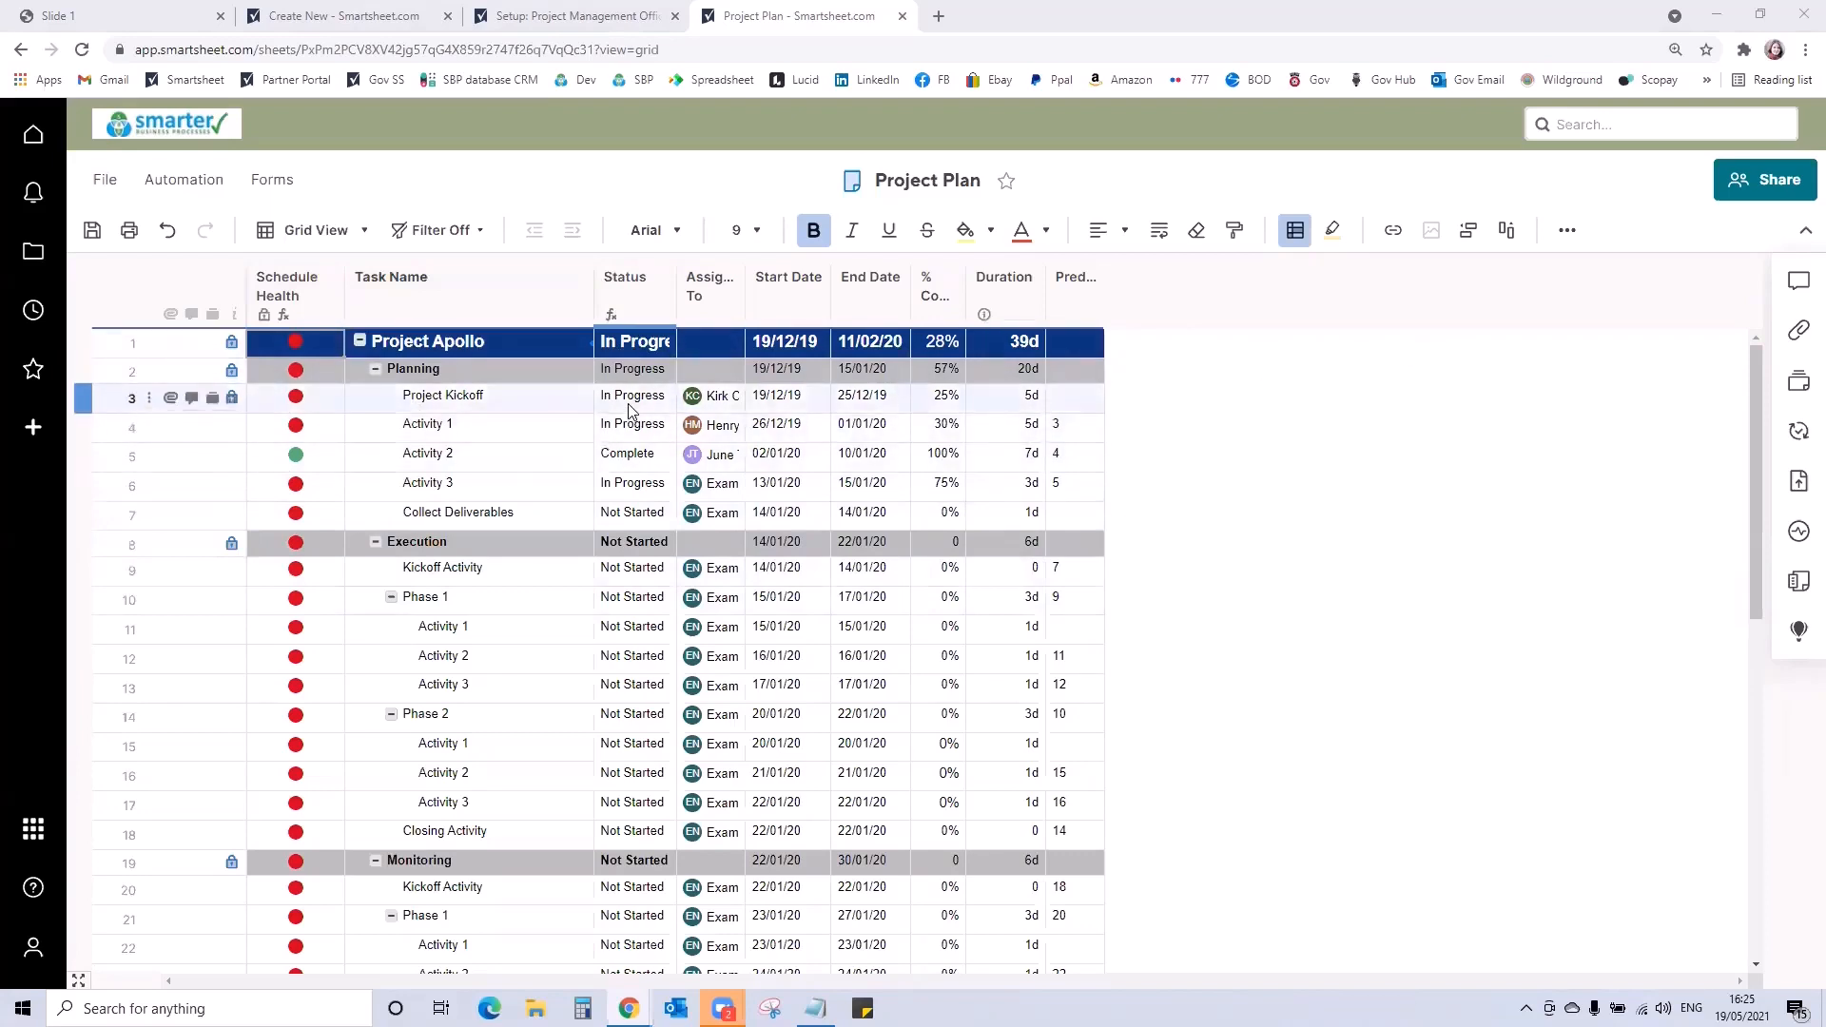
# Fill the Assigned To value of Activity 3 under Planning upward through Activity 2, Activity 1 and Project Kickoff
pyautogui.click(730, 490)
pyautogui.moveTo(744, 498); pyautogui.dragTo(748, 403)
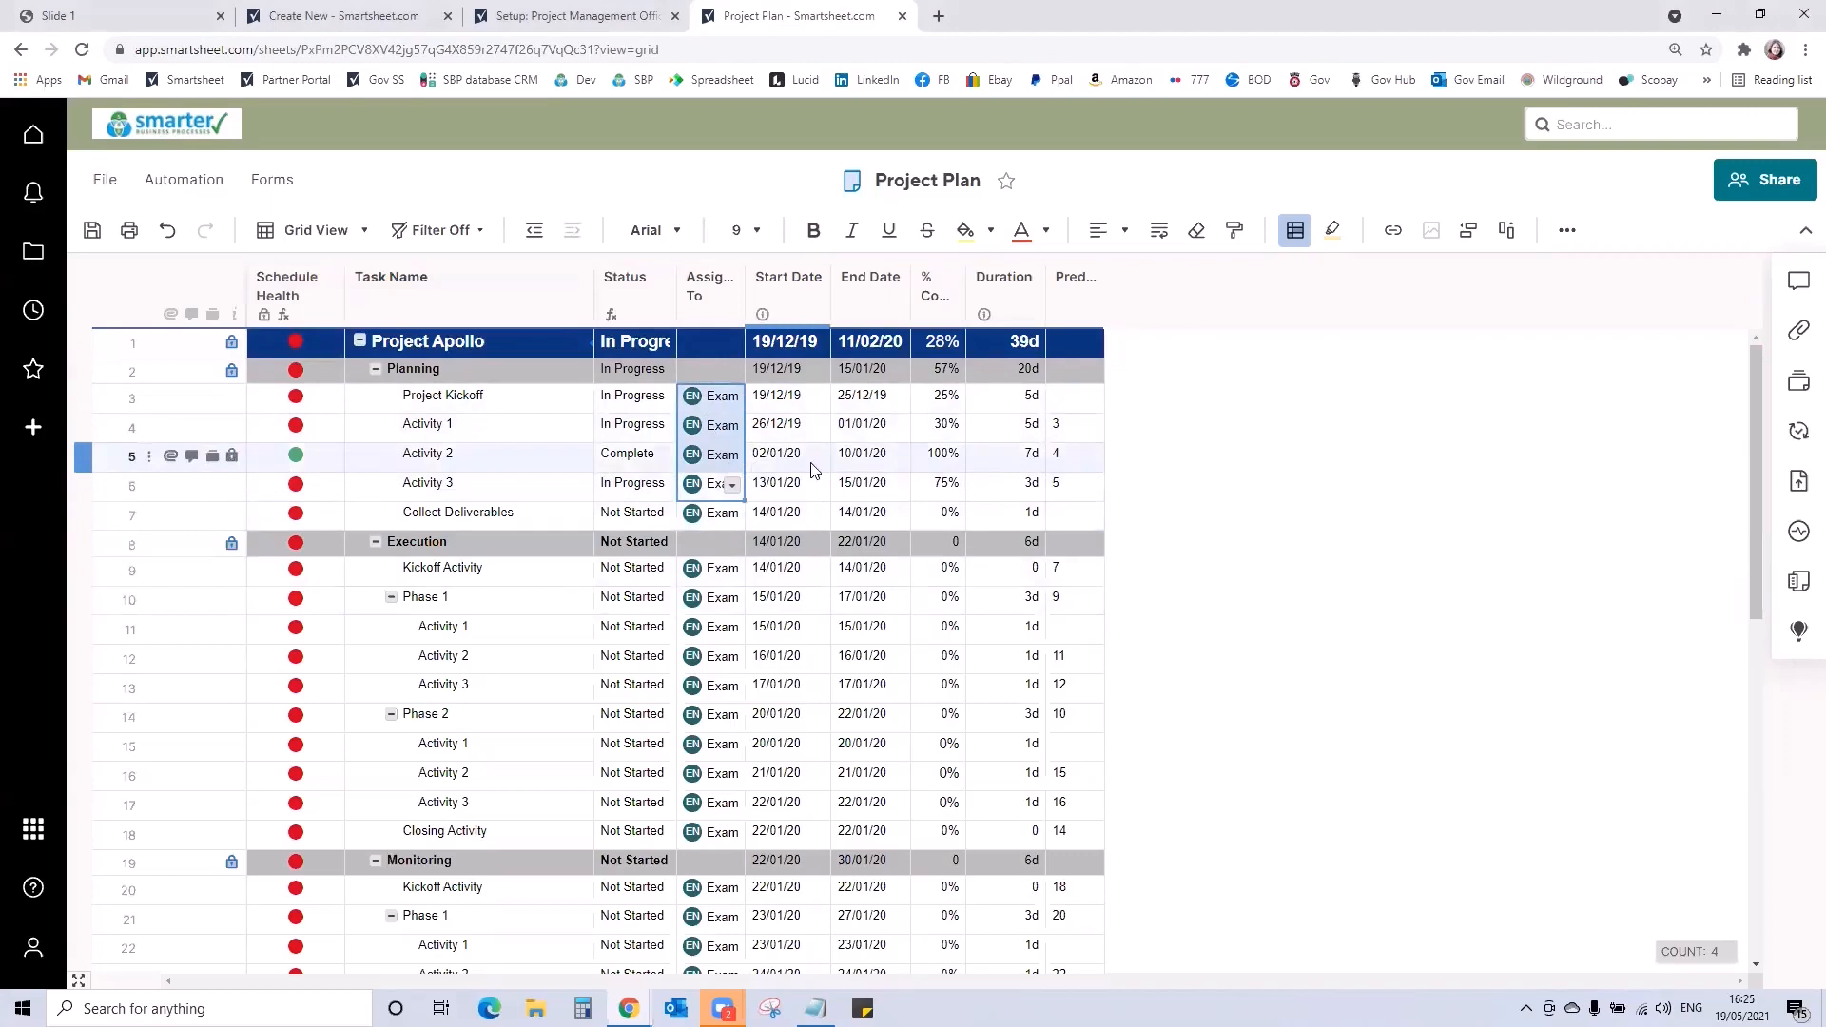
# Clear the Start Date and End Date of the Project Kickoff and Collect Deliverables tasks under Planning
pyautogui.click(778, 397)
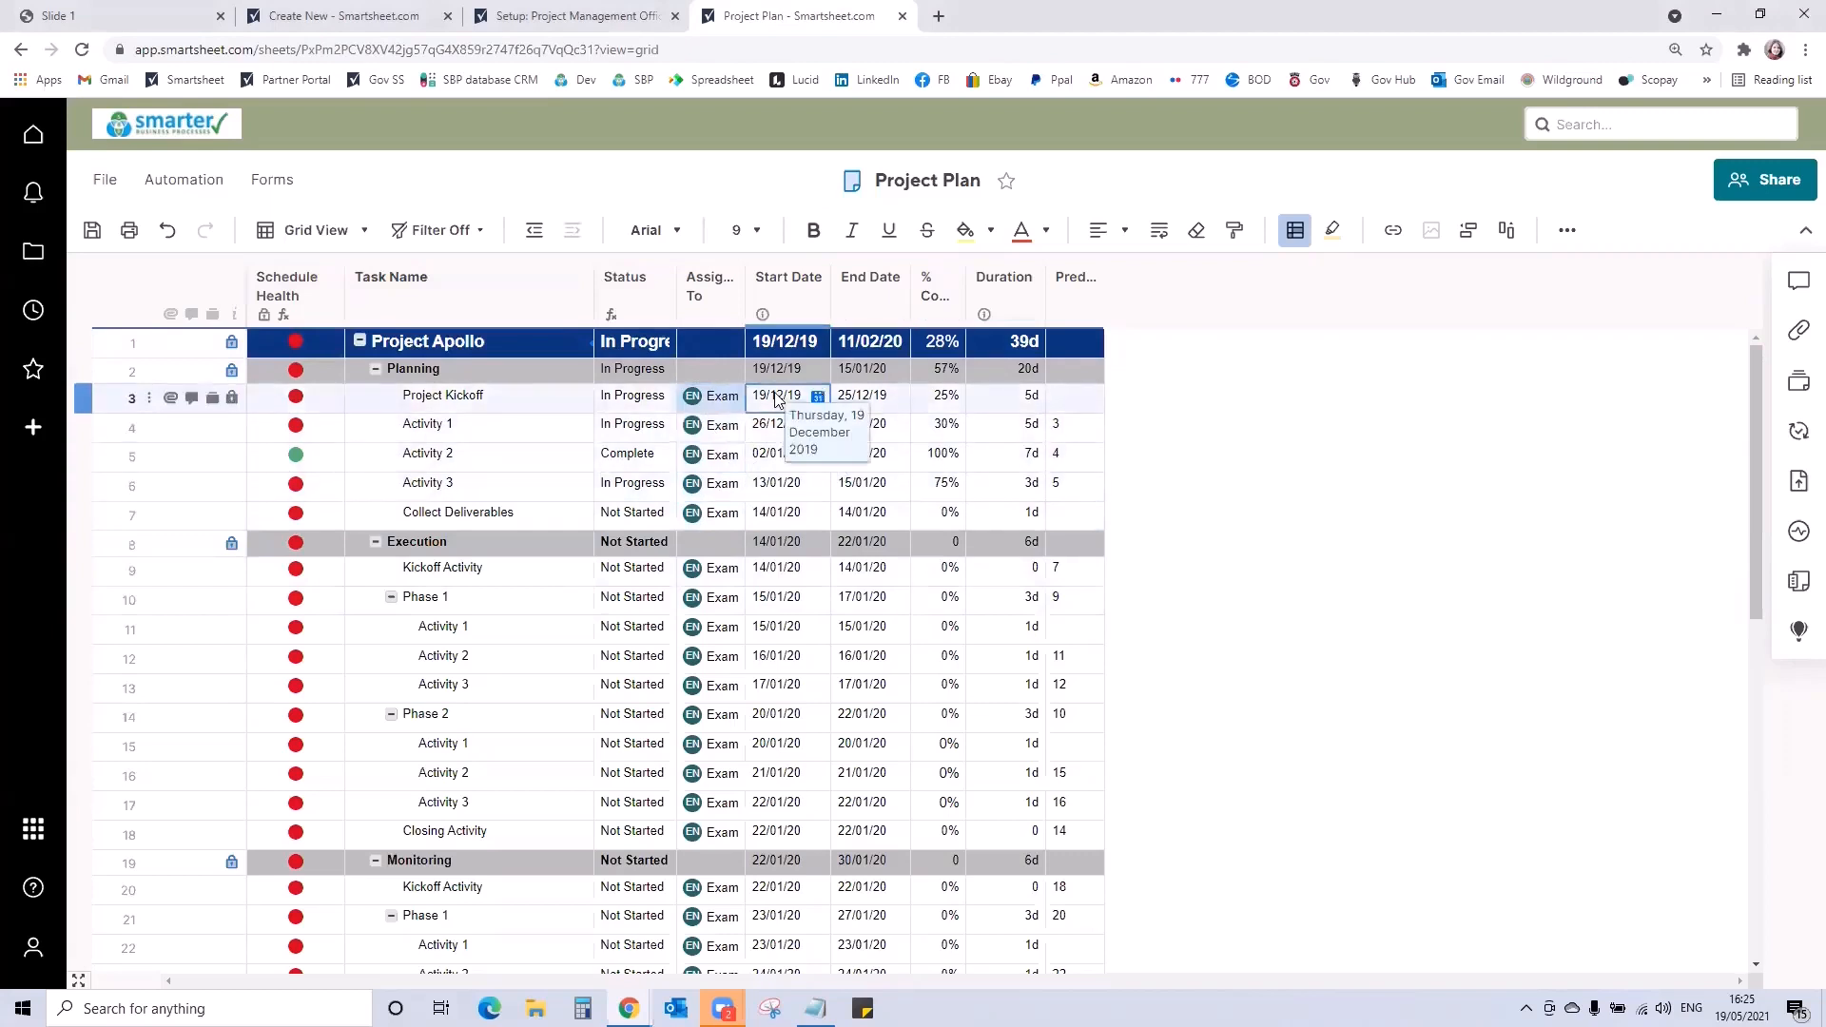
pyautogui.press('Delete')
pyautogui.click(846, 401)
pyautogui.press('Delete')
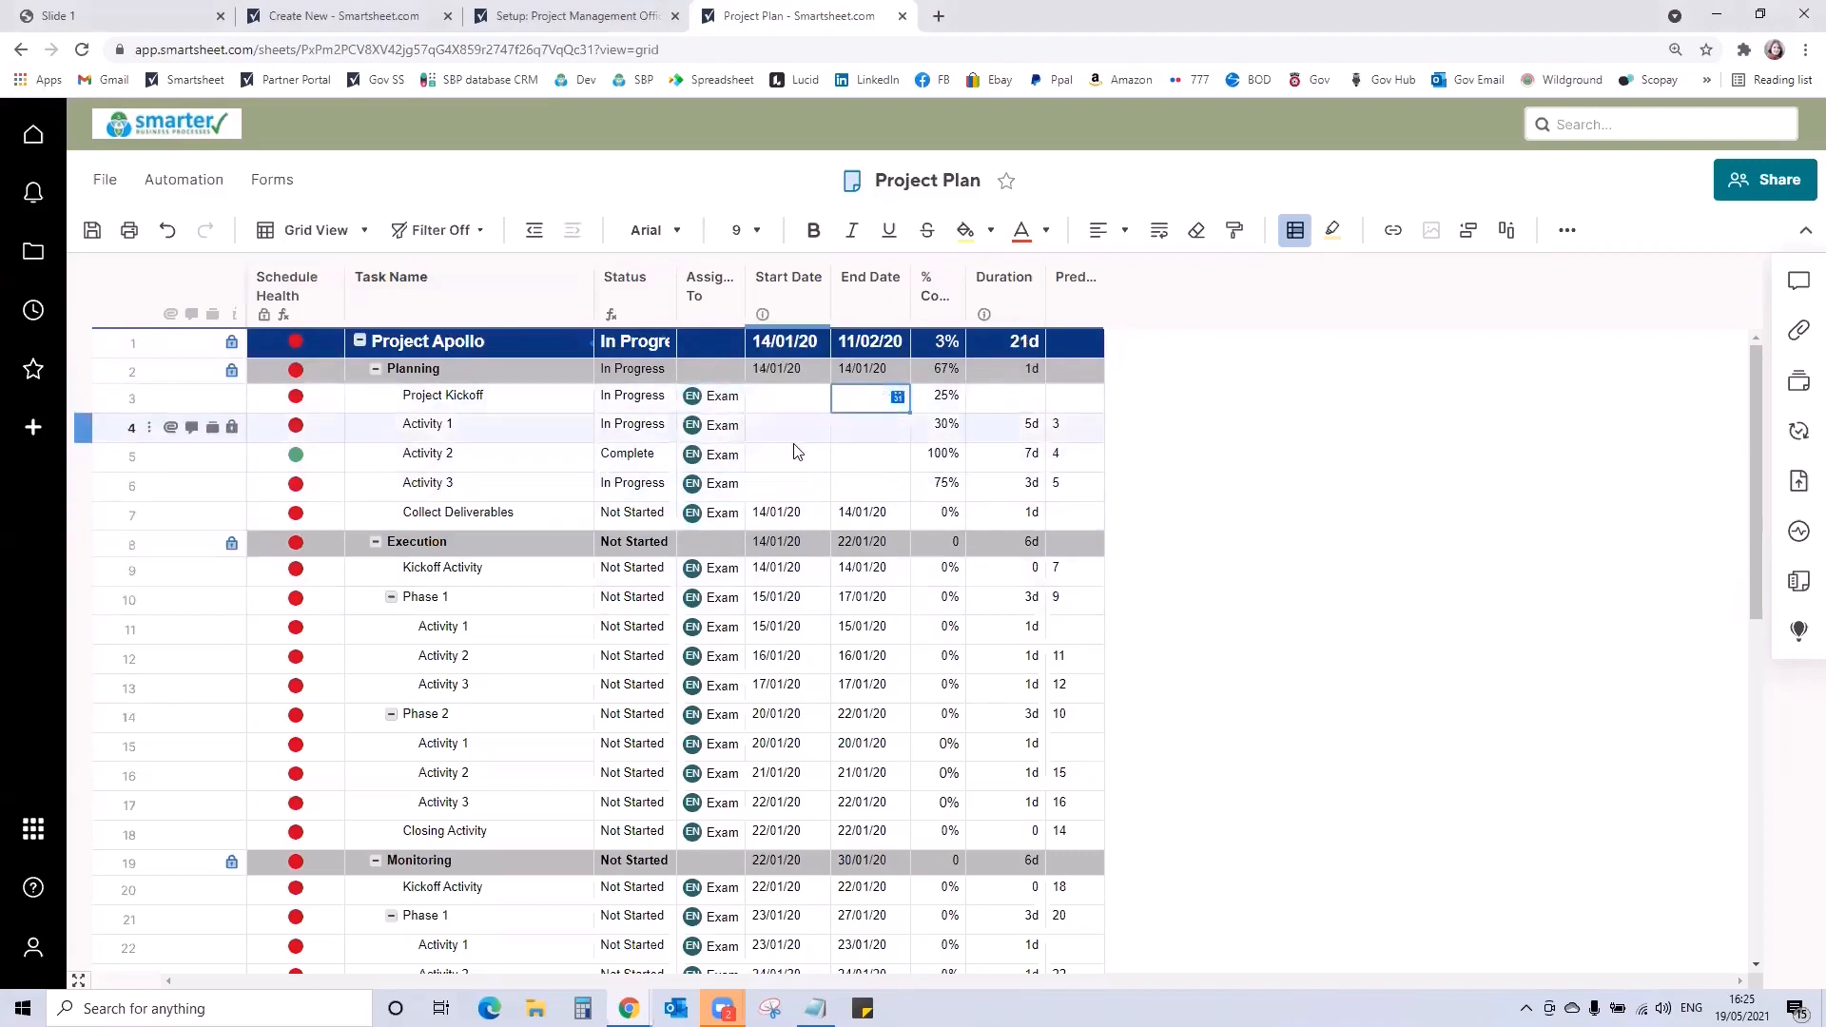
pyautogui.click(778, 521)
pyautogui.press('Delete')
pyautogui.click(858, 512)
pyautogui.press('Delete')
pyautogui.click(789, 394)
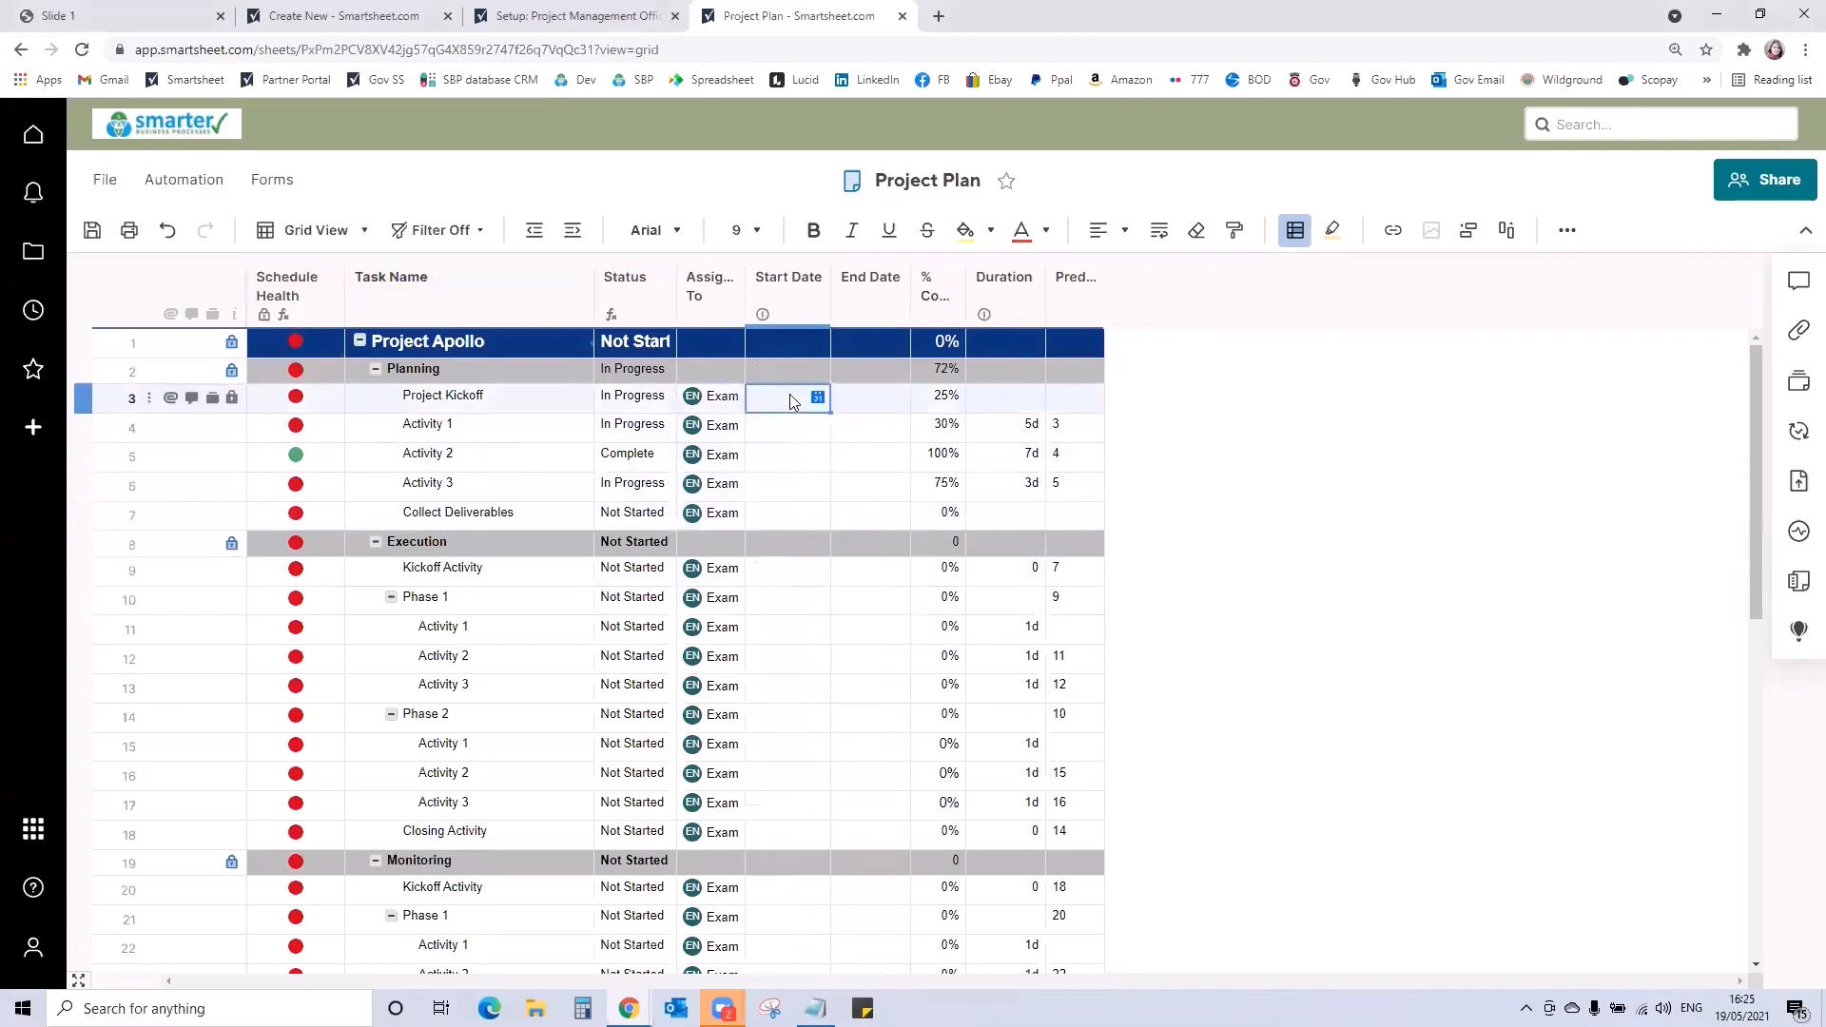
pyautogui.click(851, 399)
pyautogui.moveTo(788, 516); pyautogui.dragTo(865, 517)
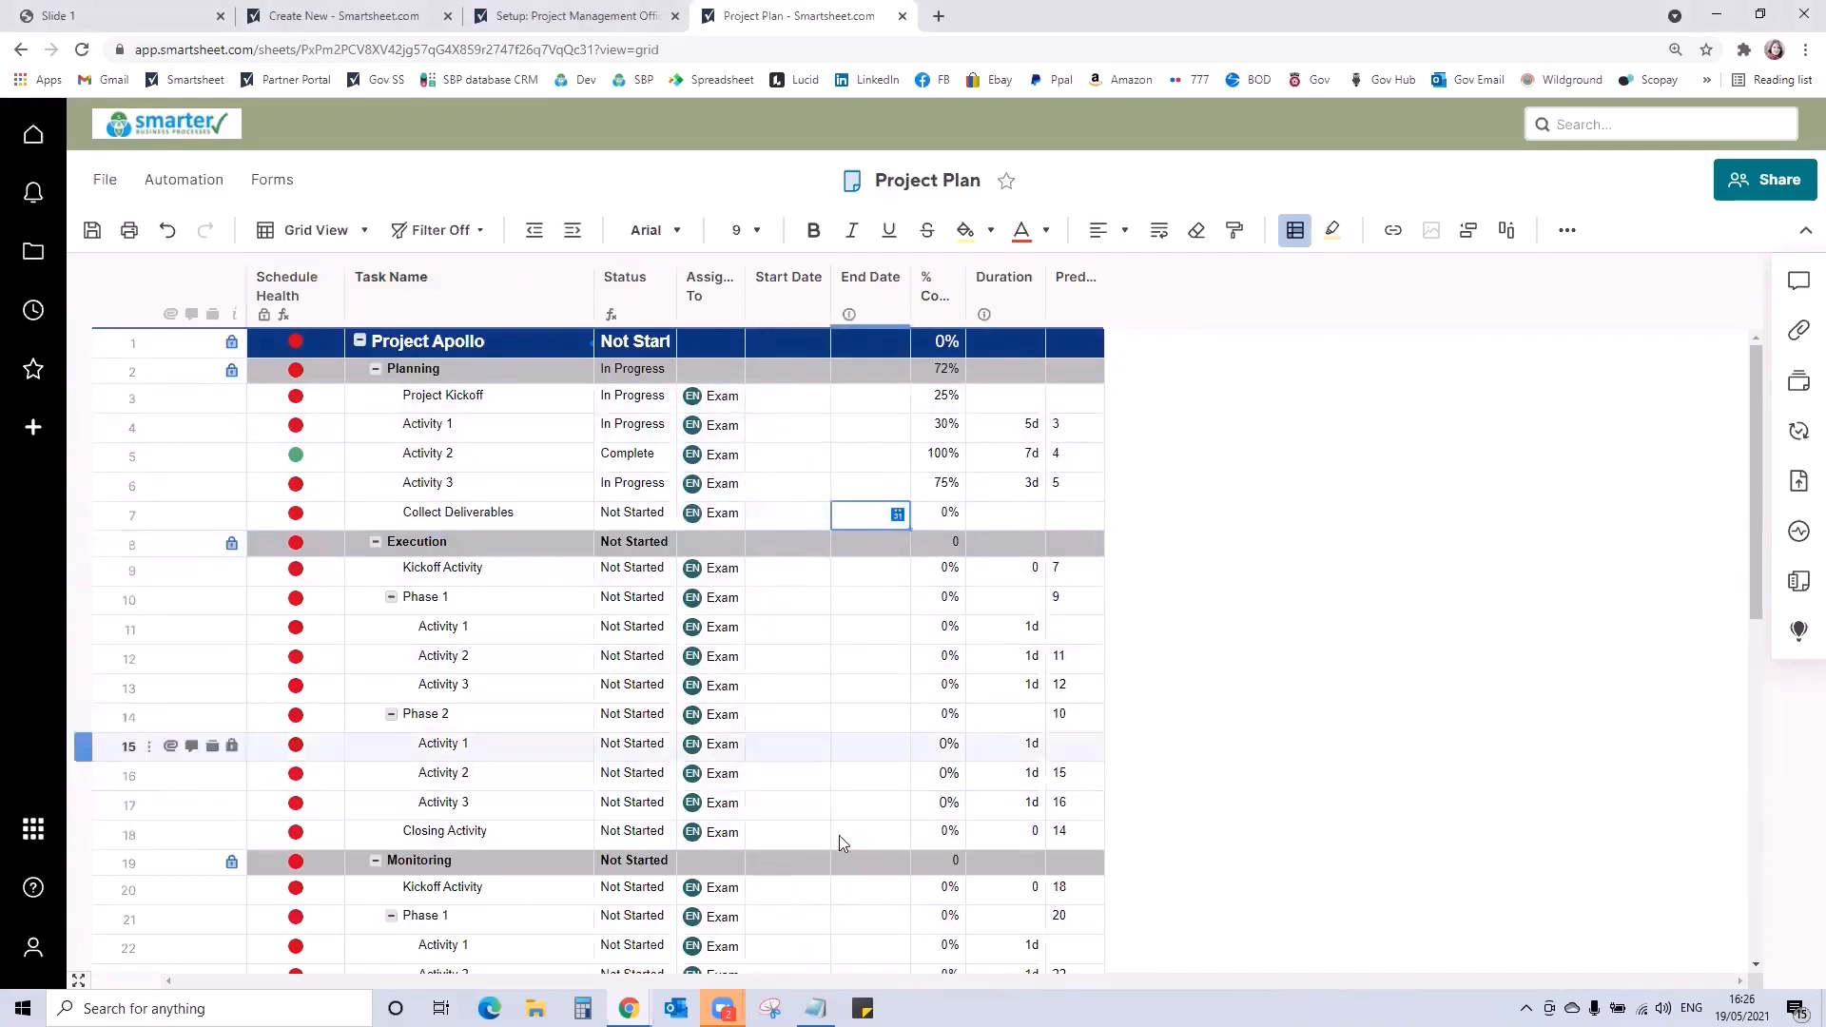
# Fill the 0% completion of Collect Deliverables upward through all Planning tasks to Project Kickoff
pyautogui.click(954, 518)
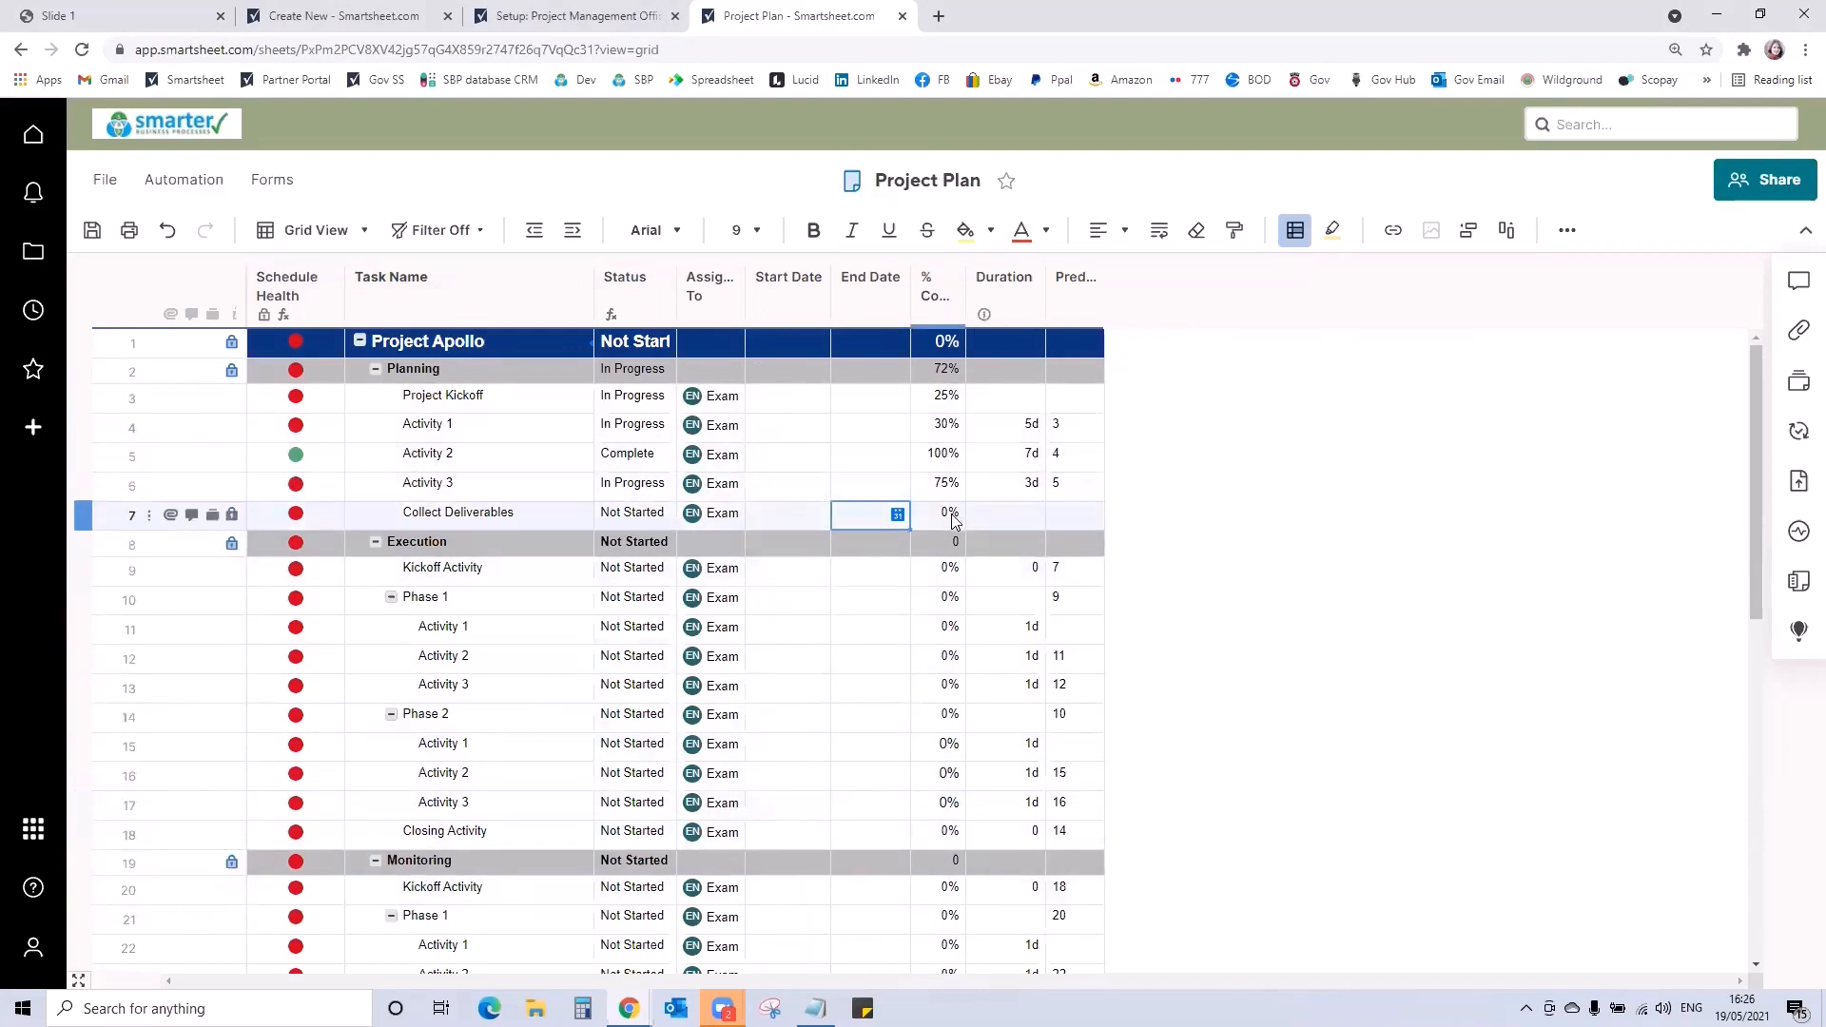
pyautogui.moveTo(960, 522); pyautogui.dragTo(947, 396)
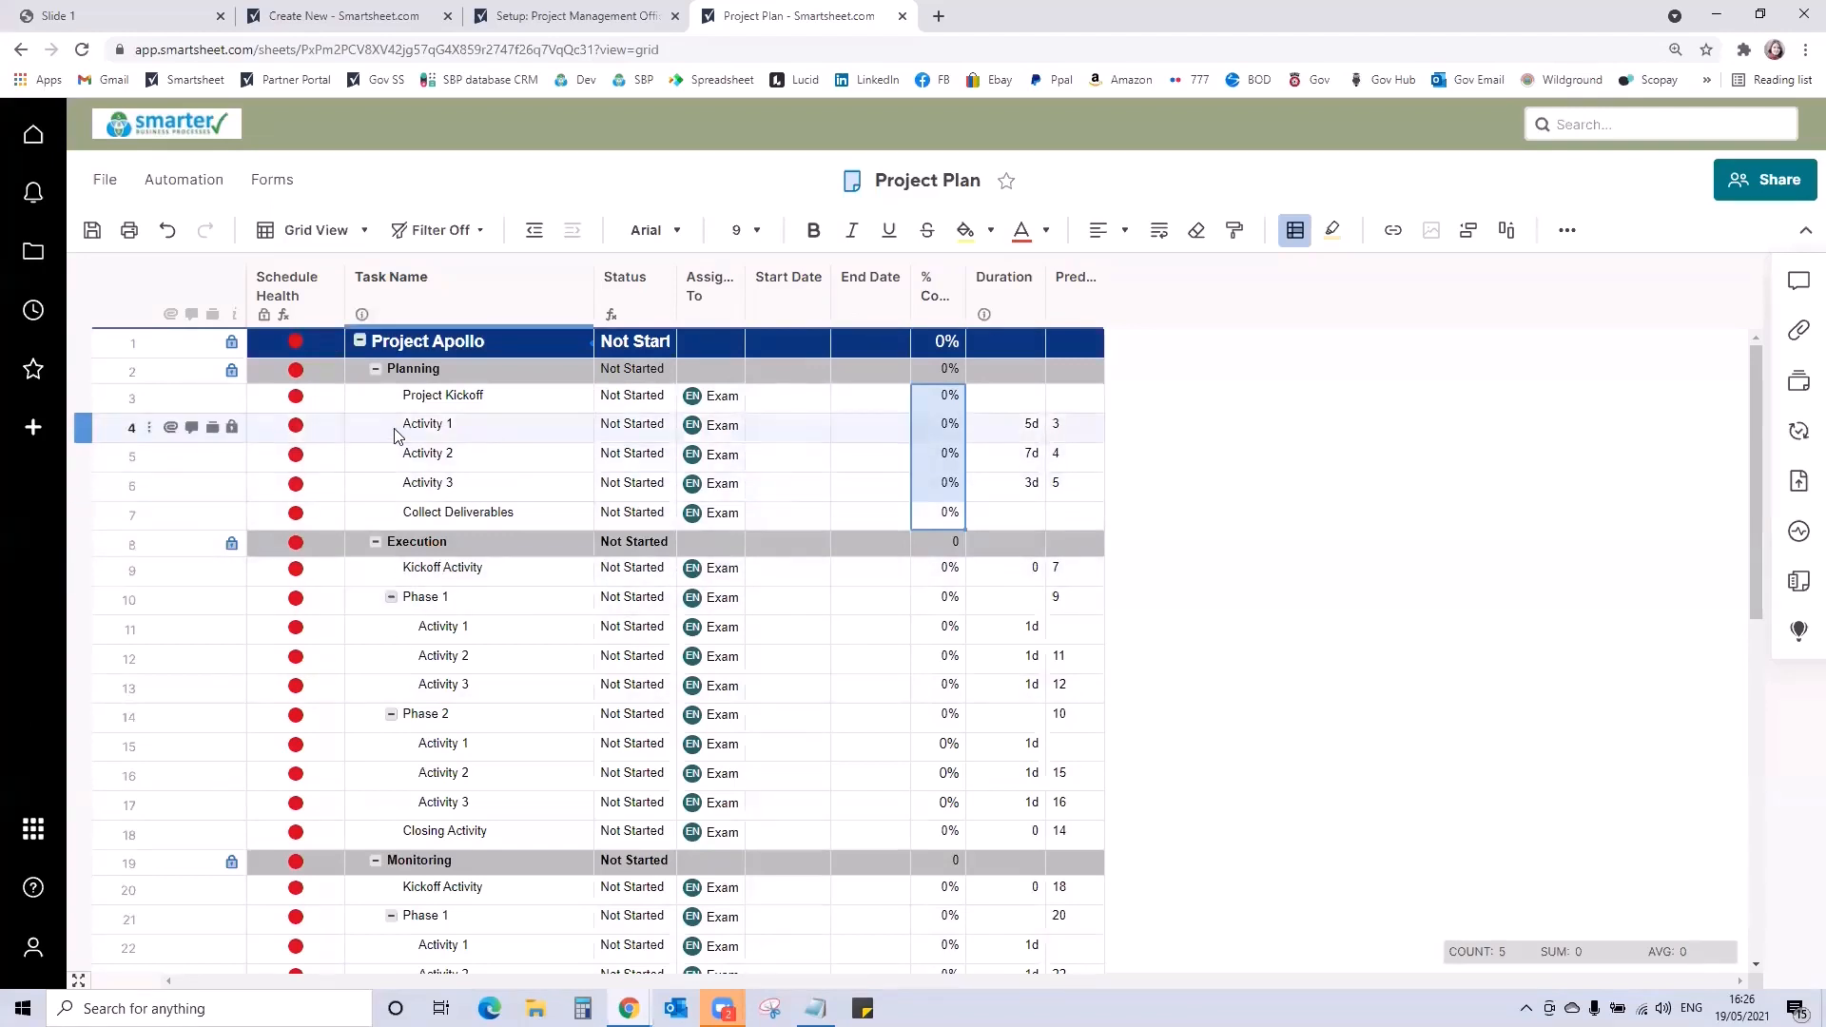
# Set the predecessor of the Collect Deliverables task to 6 and save the Project Plan sheet
pyautogui.click(459, 418)
pyautogui.click(455, 460)
pyautogui.click(451, 487)
pyautogui.click(453, 515)
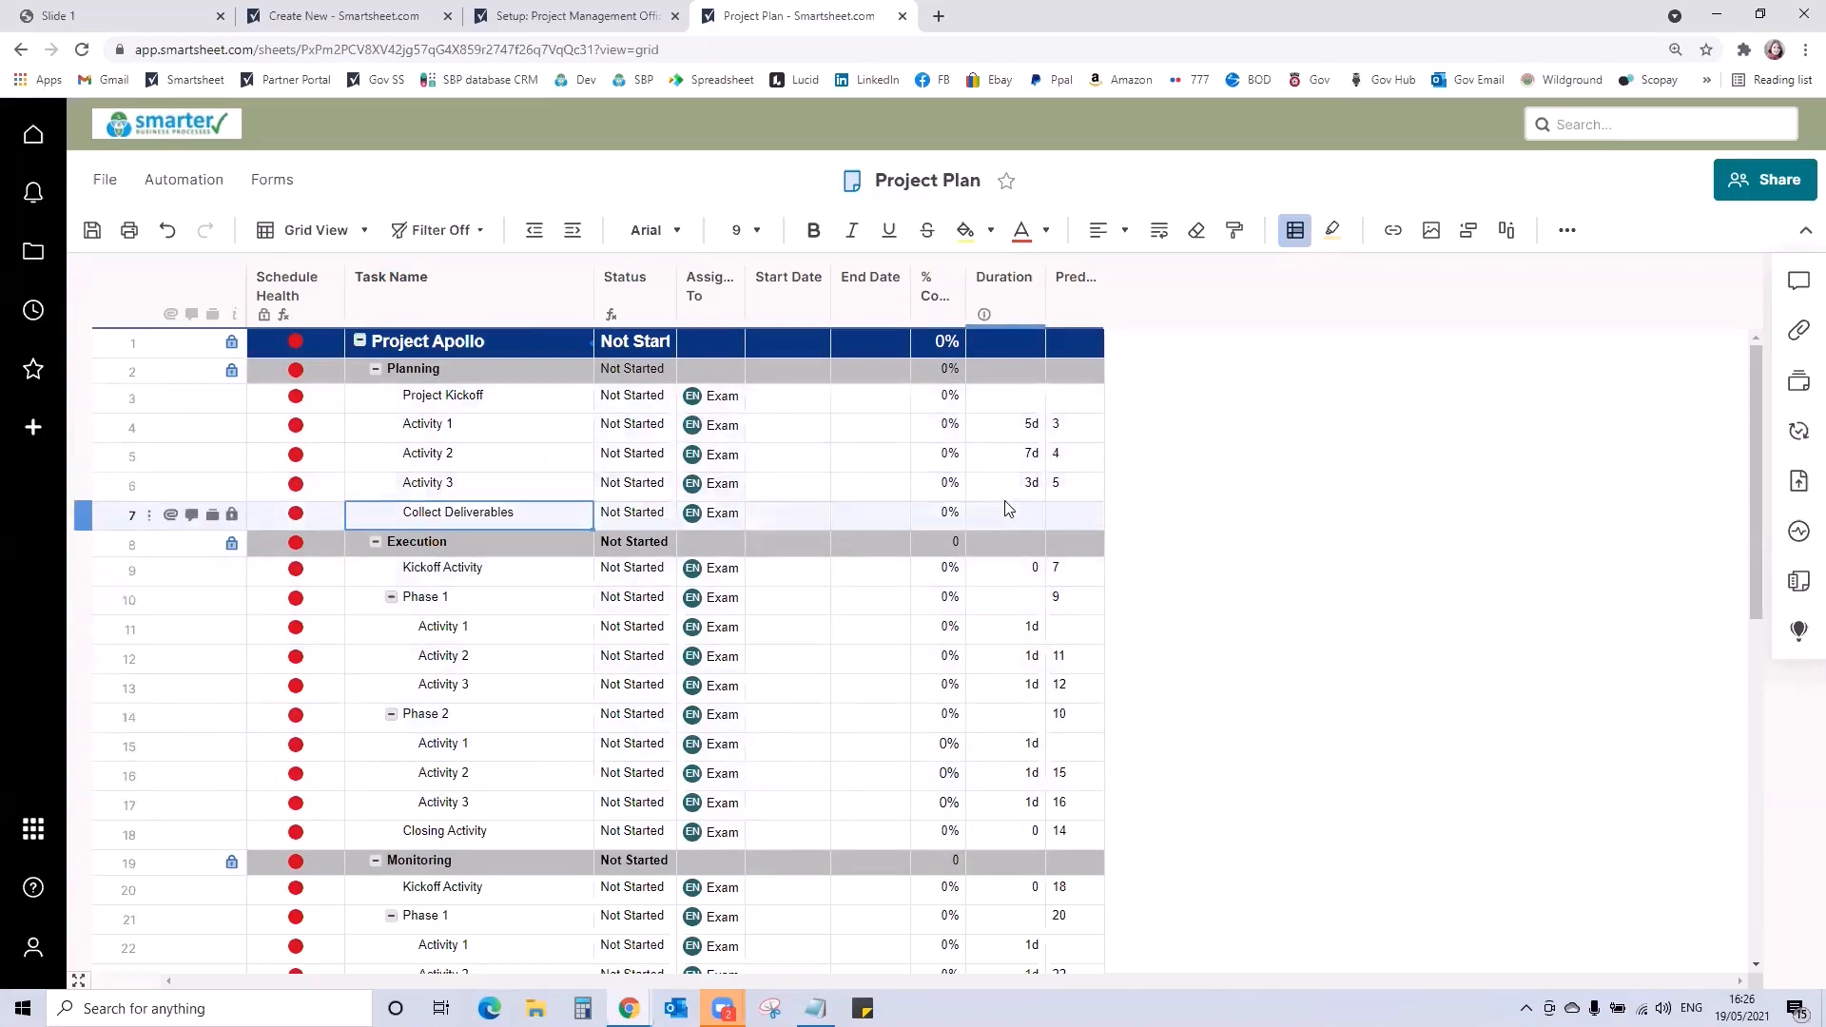
pyautogui.click(1084, 517)
pyautogui.write('6')
pyautogui.press('Return')
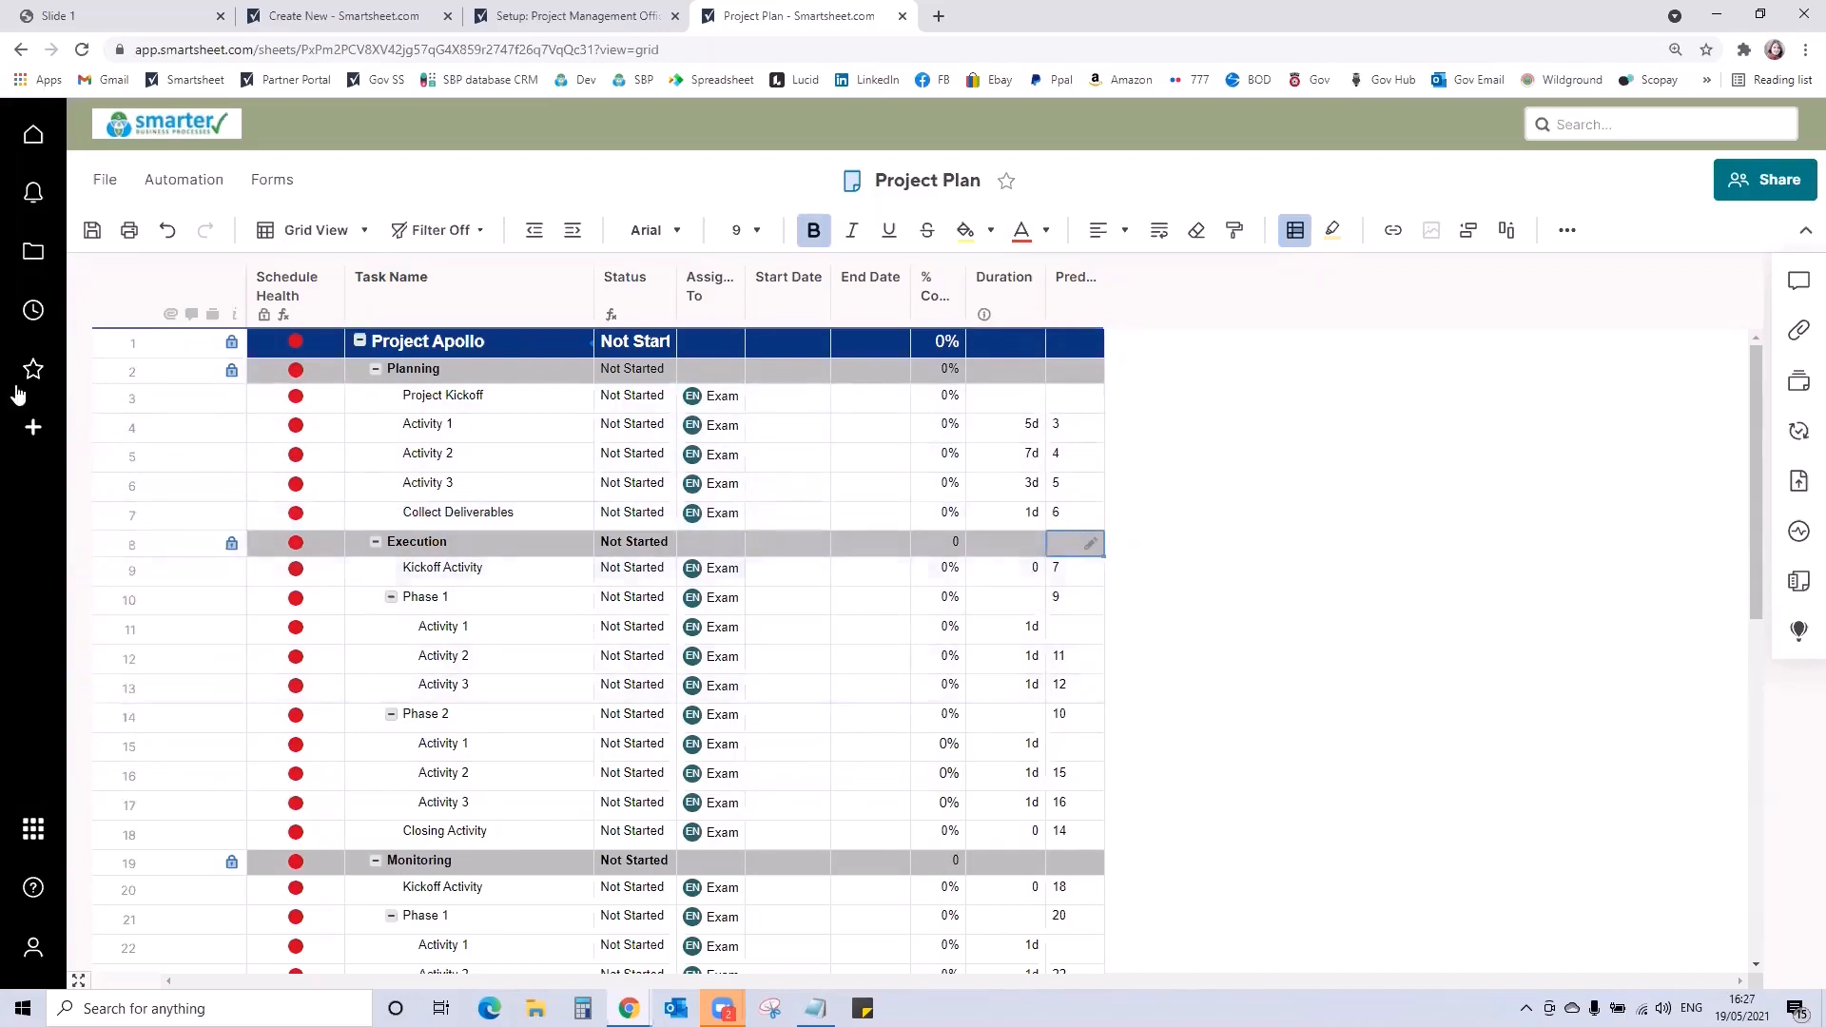
pyautogui.click(92, 231)
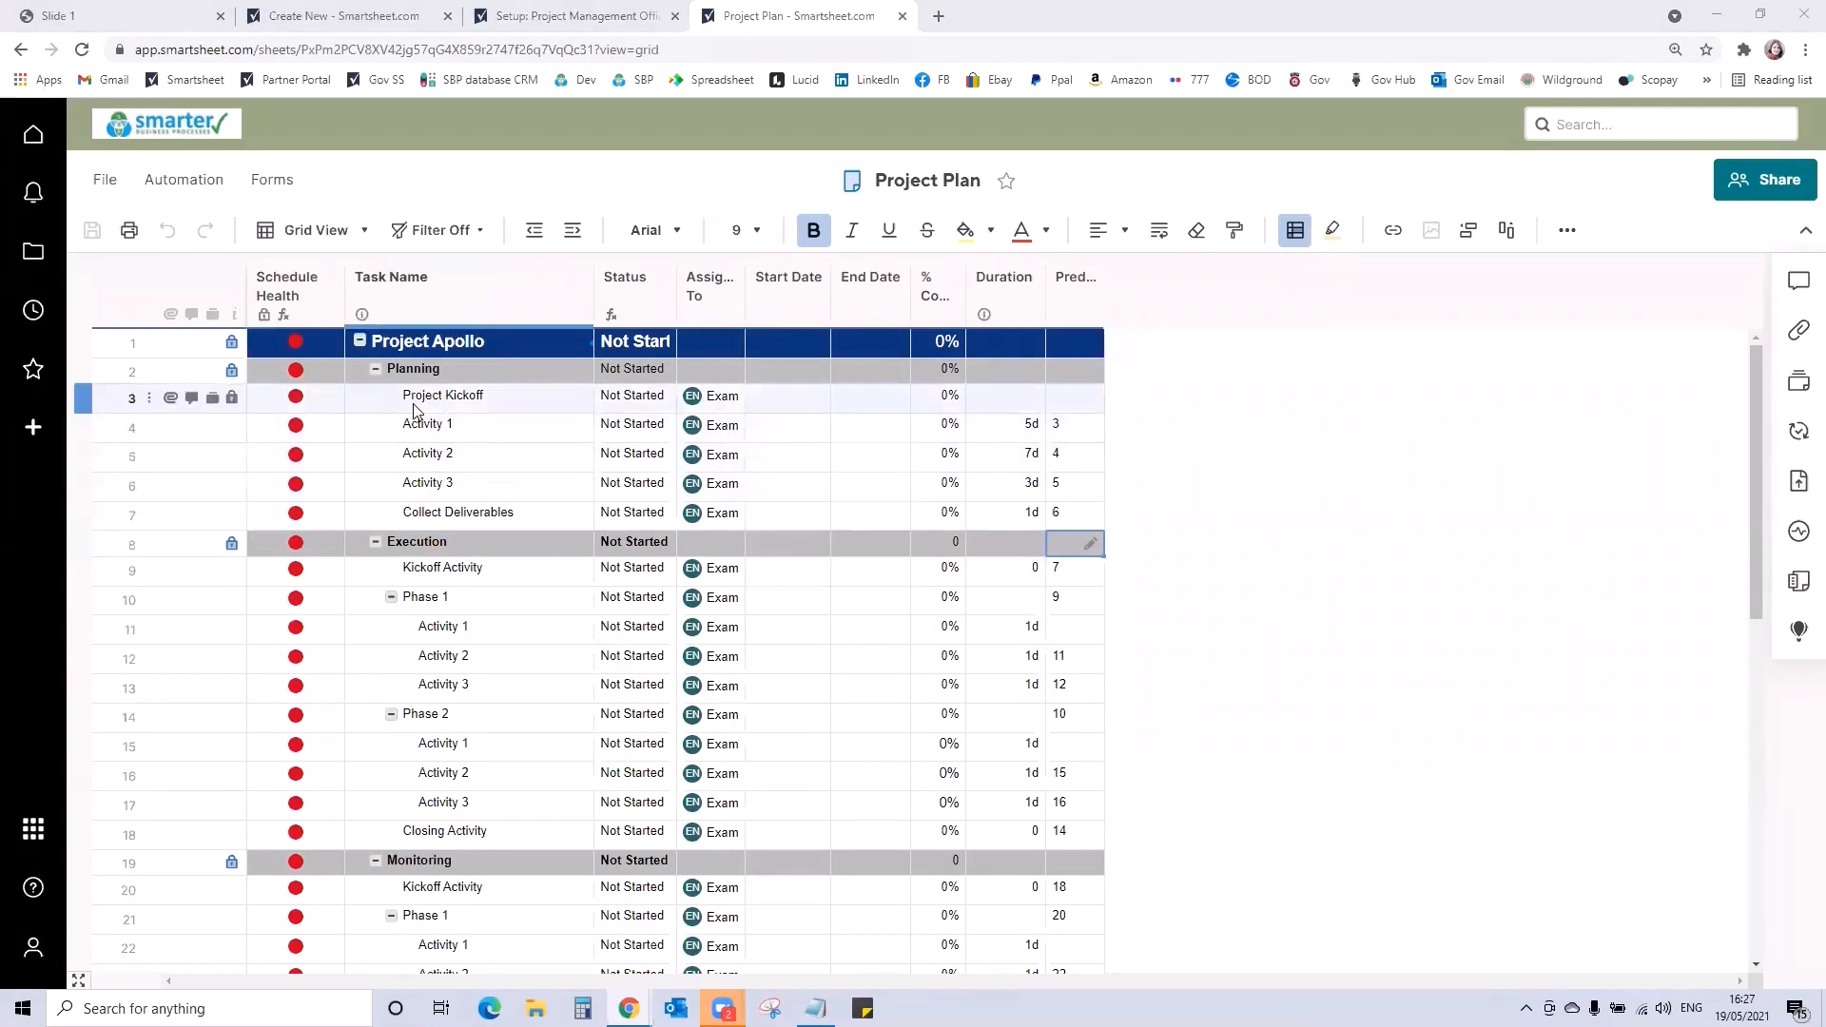
# Return to the workspace browser and open the Project Template (Copy for New Projects) folder inside Project Level
pyautogui.click(32, 253)
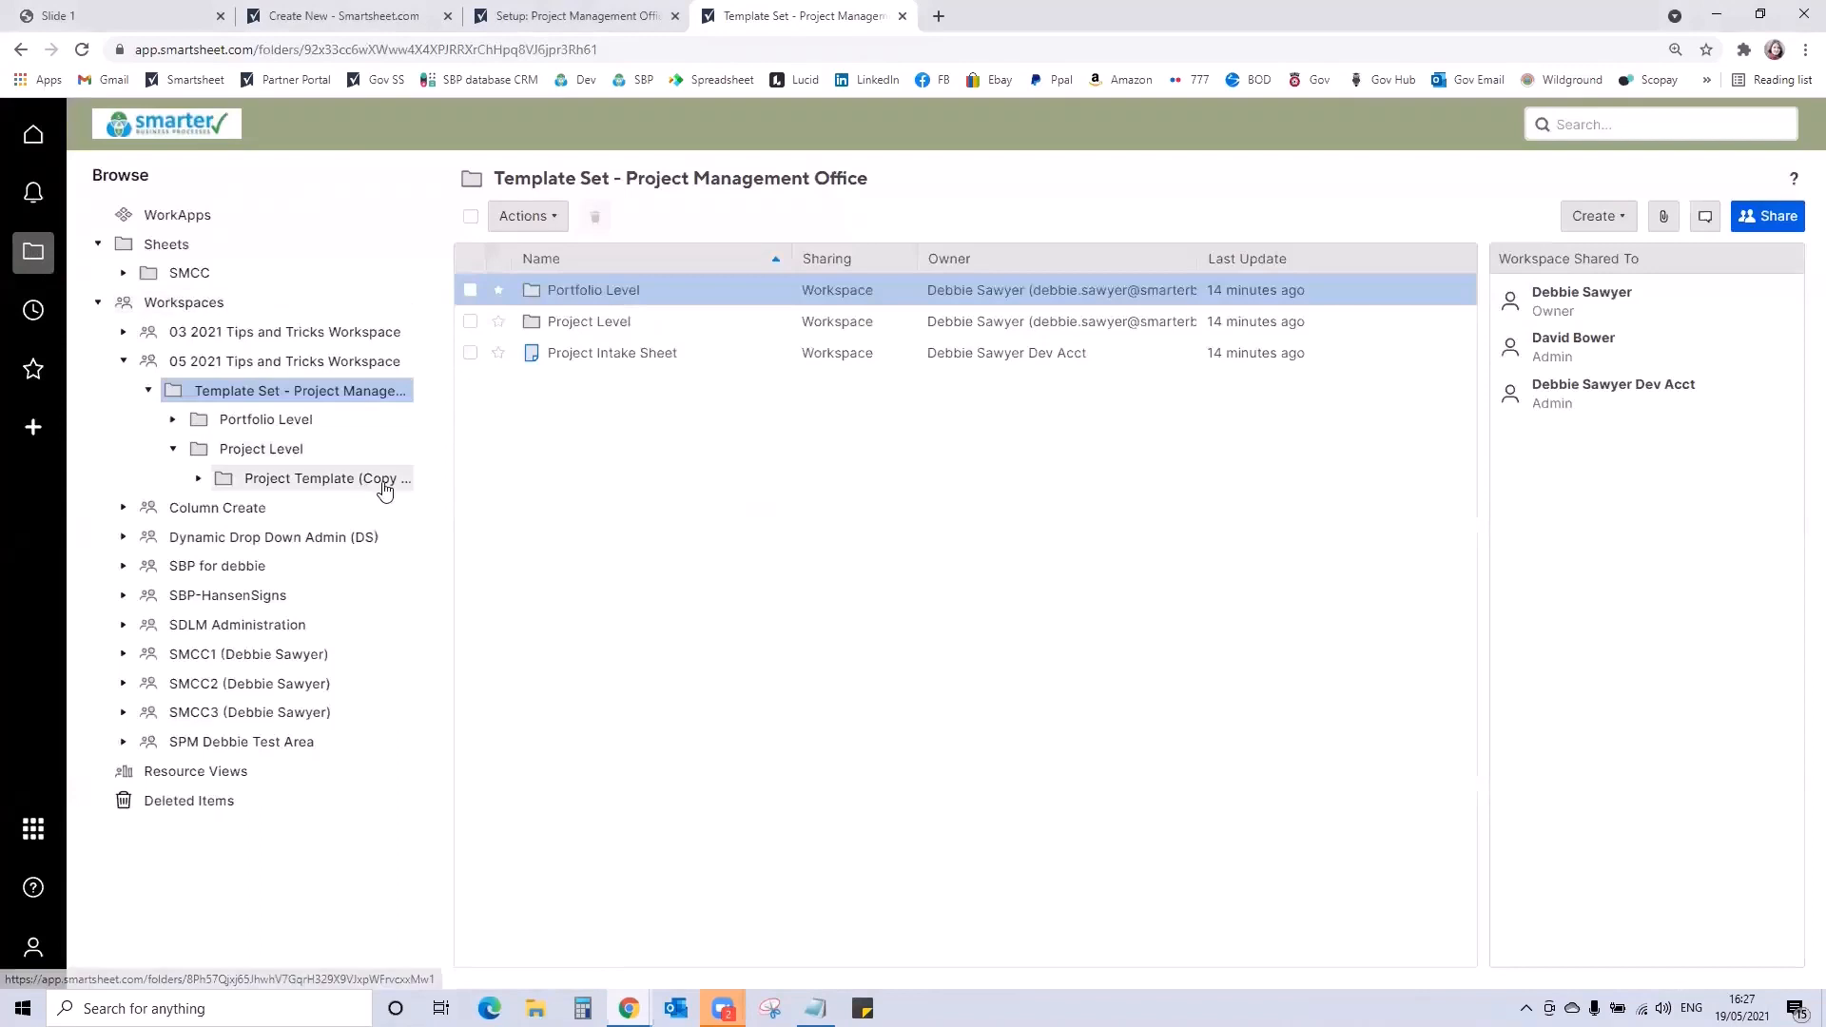
pyautogui.click(553, 322)
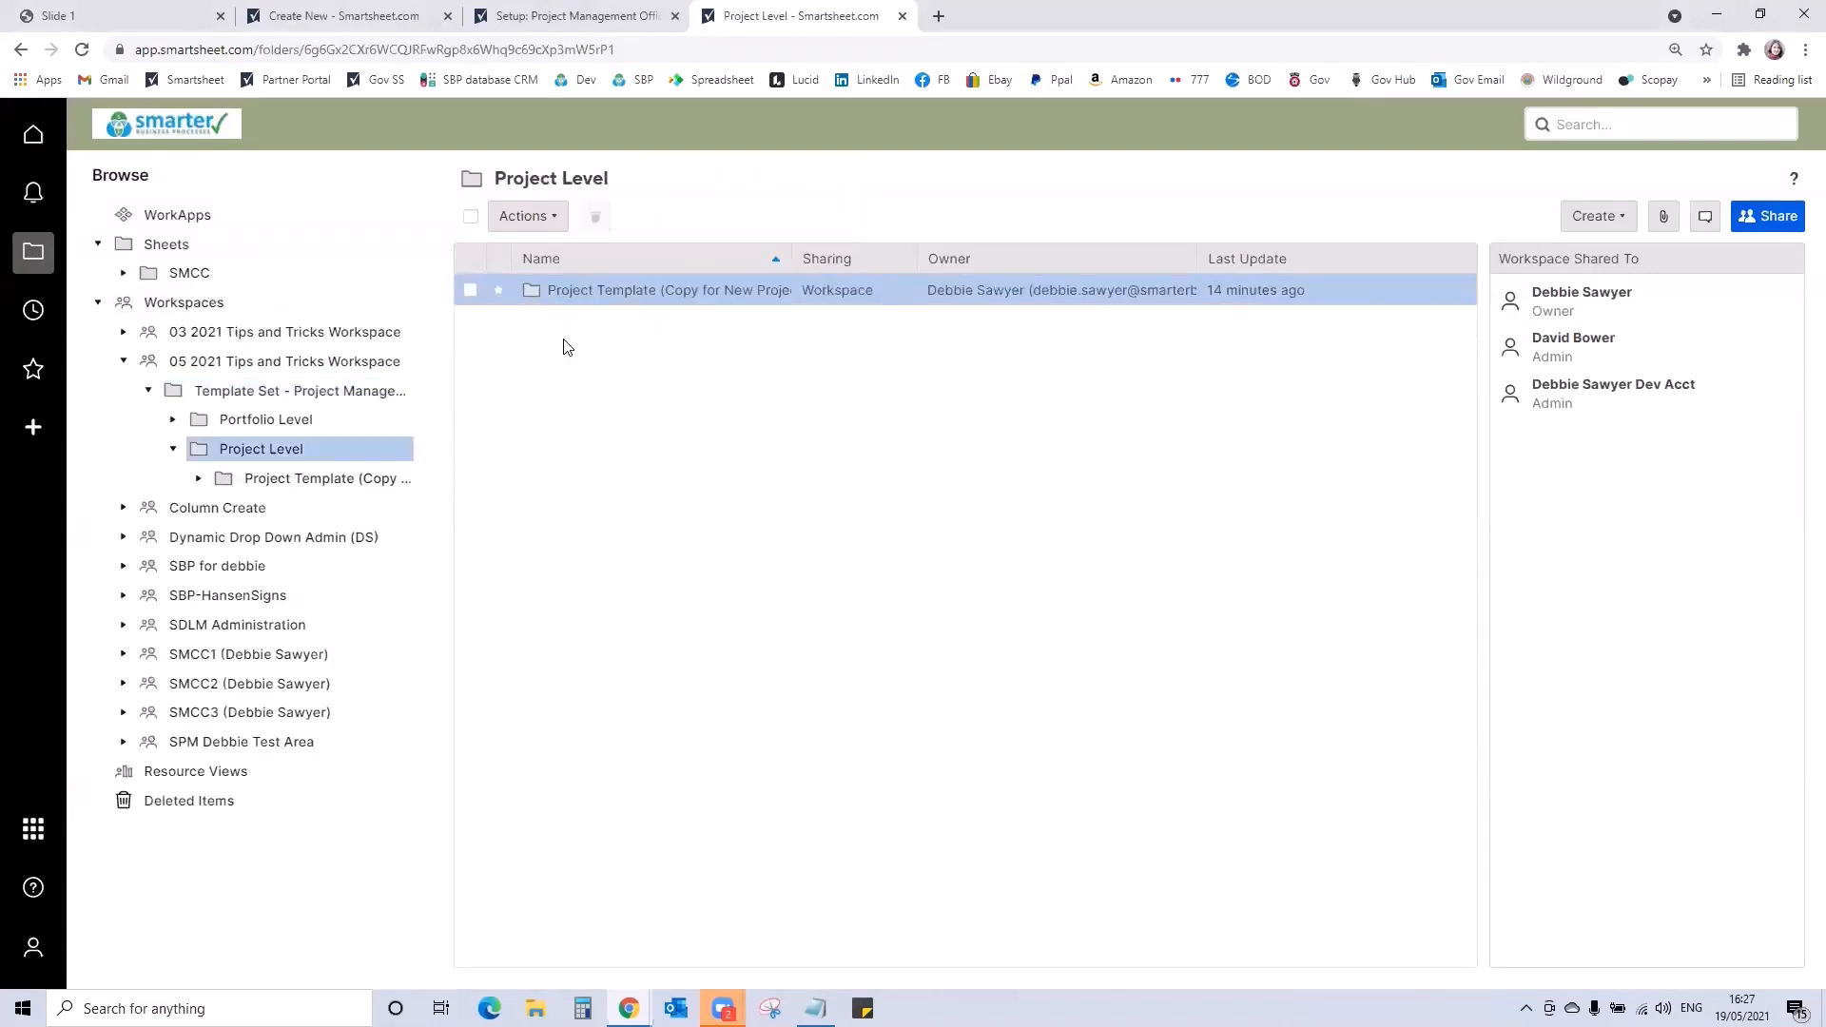
pyautogui.click(578, 297)
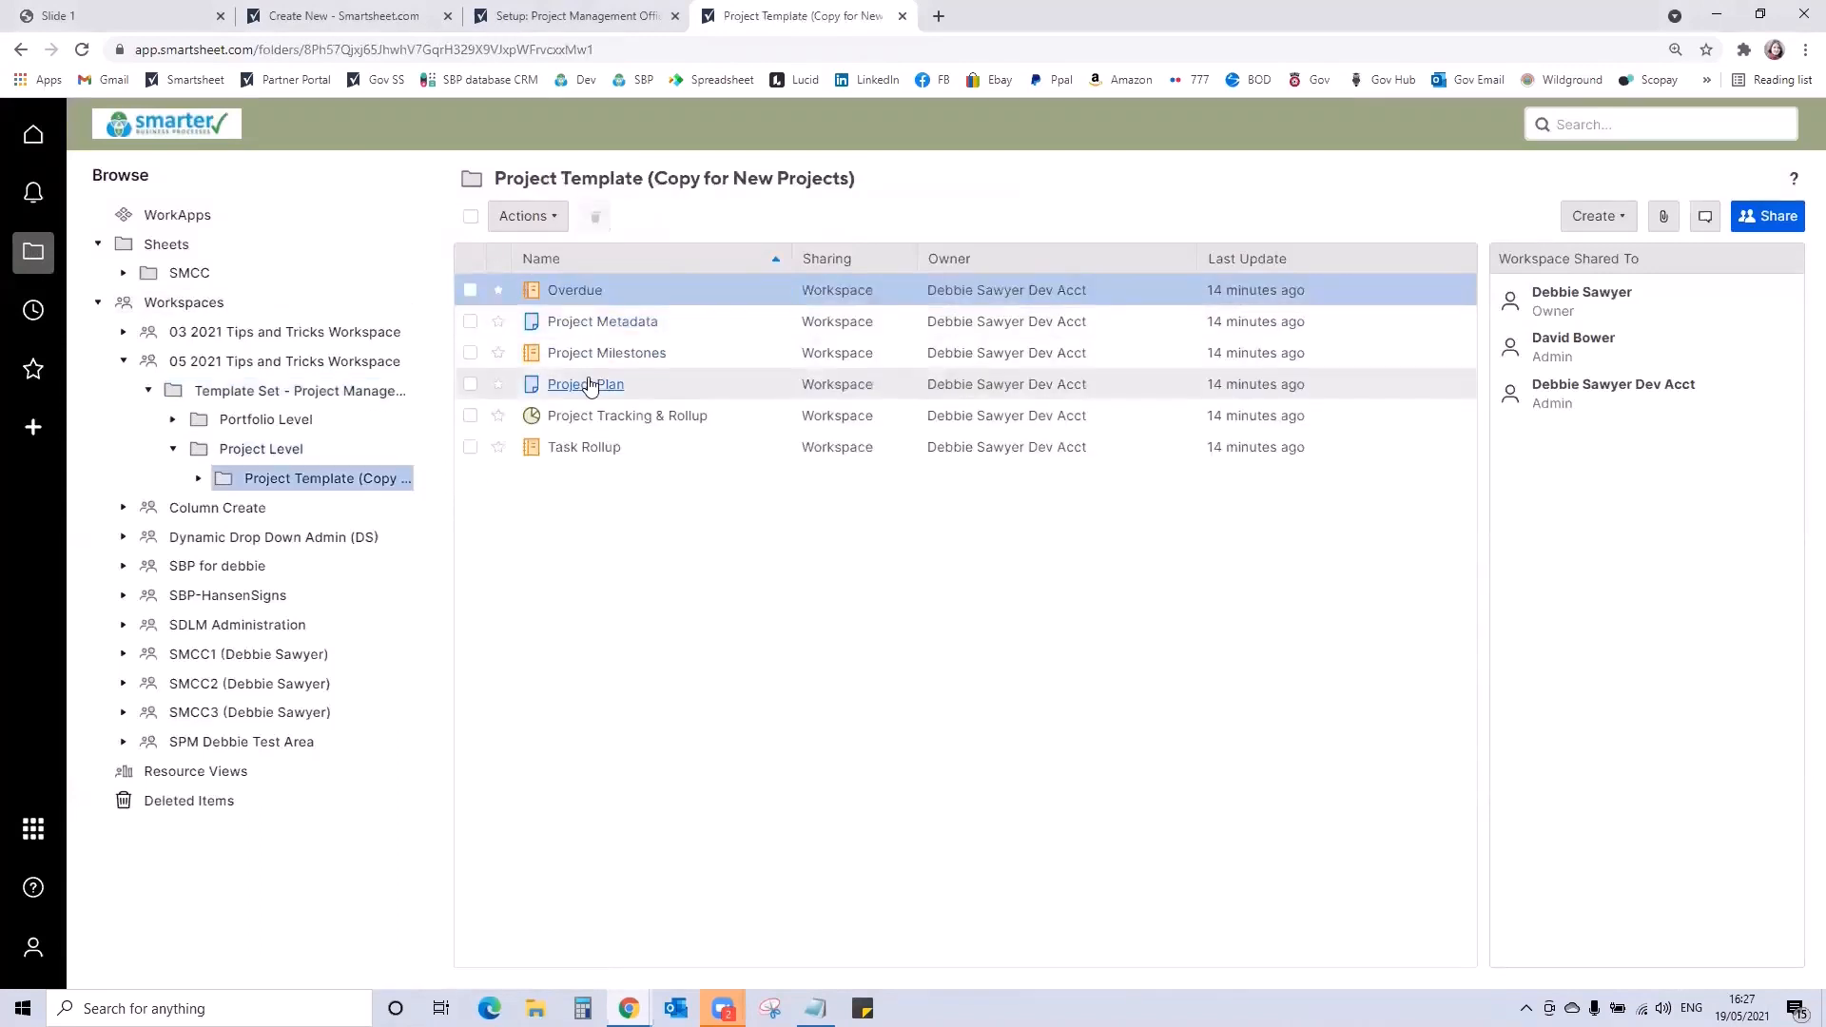
# Open the Project Tracking & Rollup dashboard for editing
pyautogui.click(588, 417)
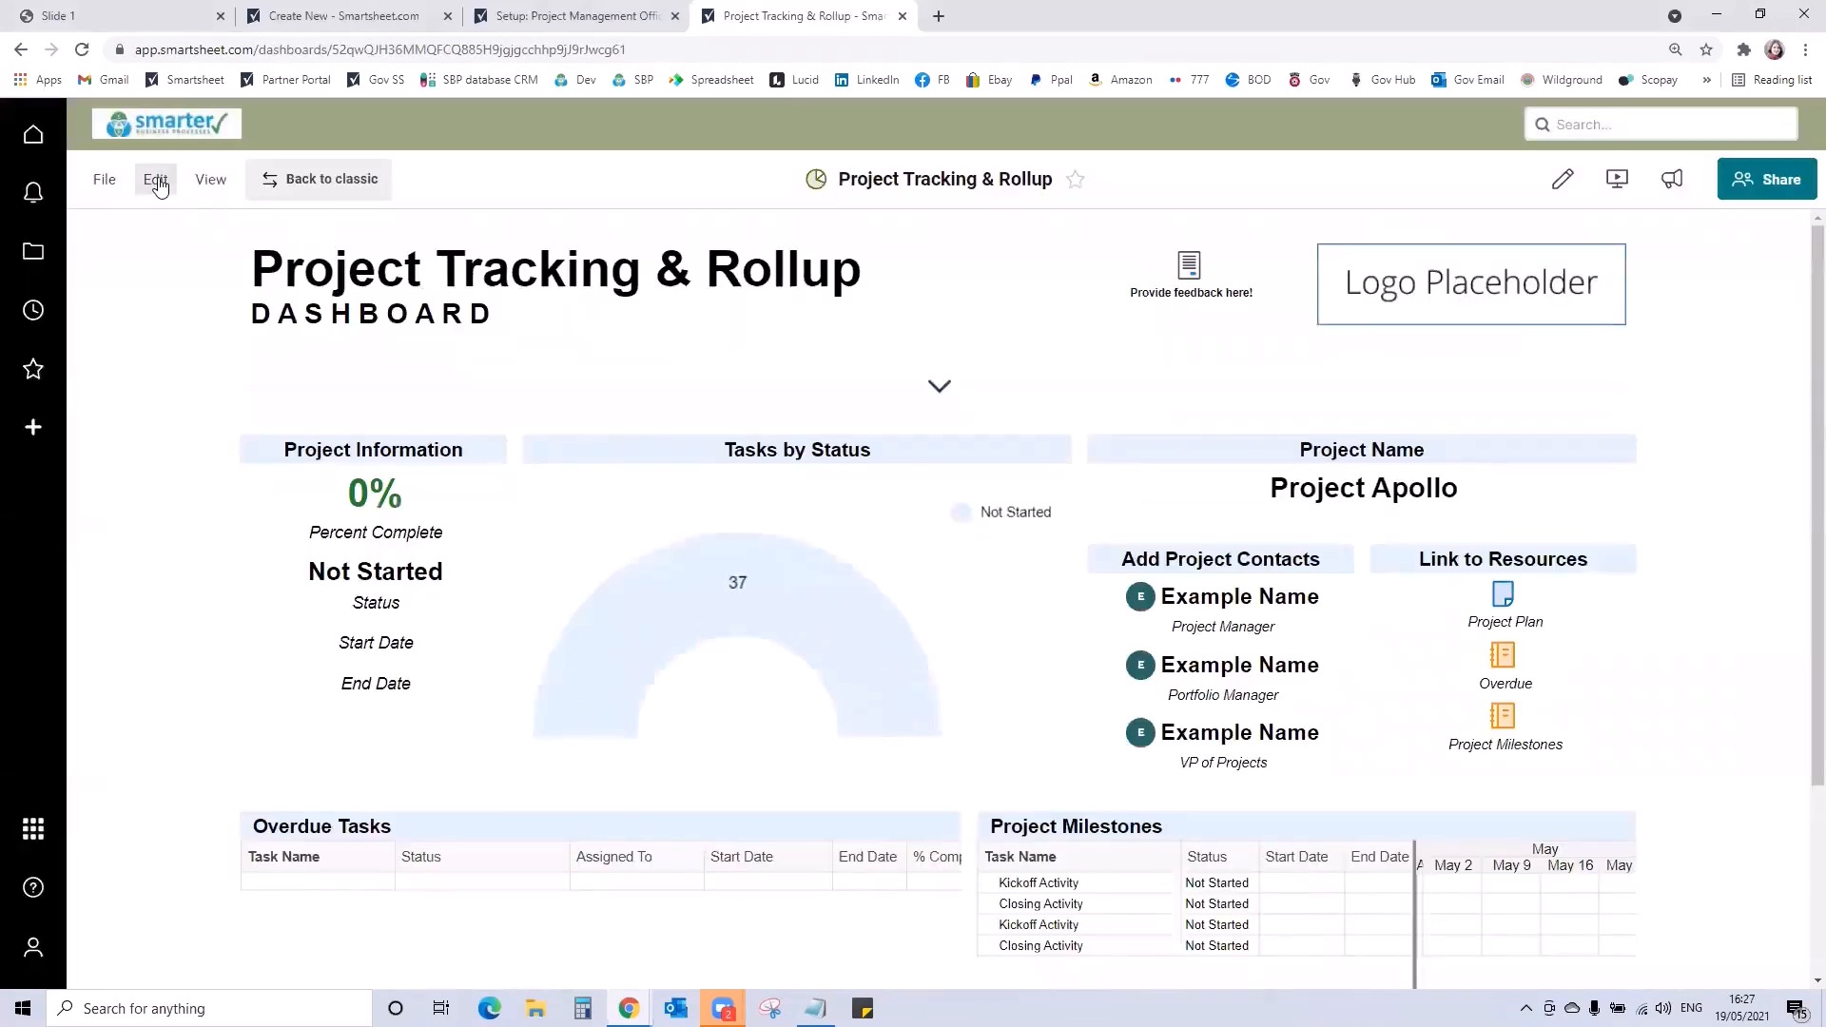
pyautogui.click(156, 181)
pyautogui.click(161, 222)
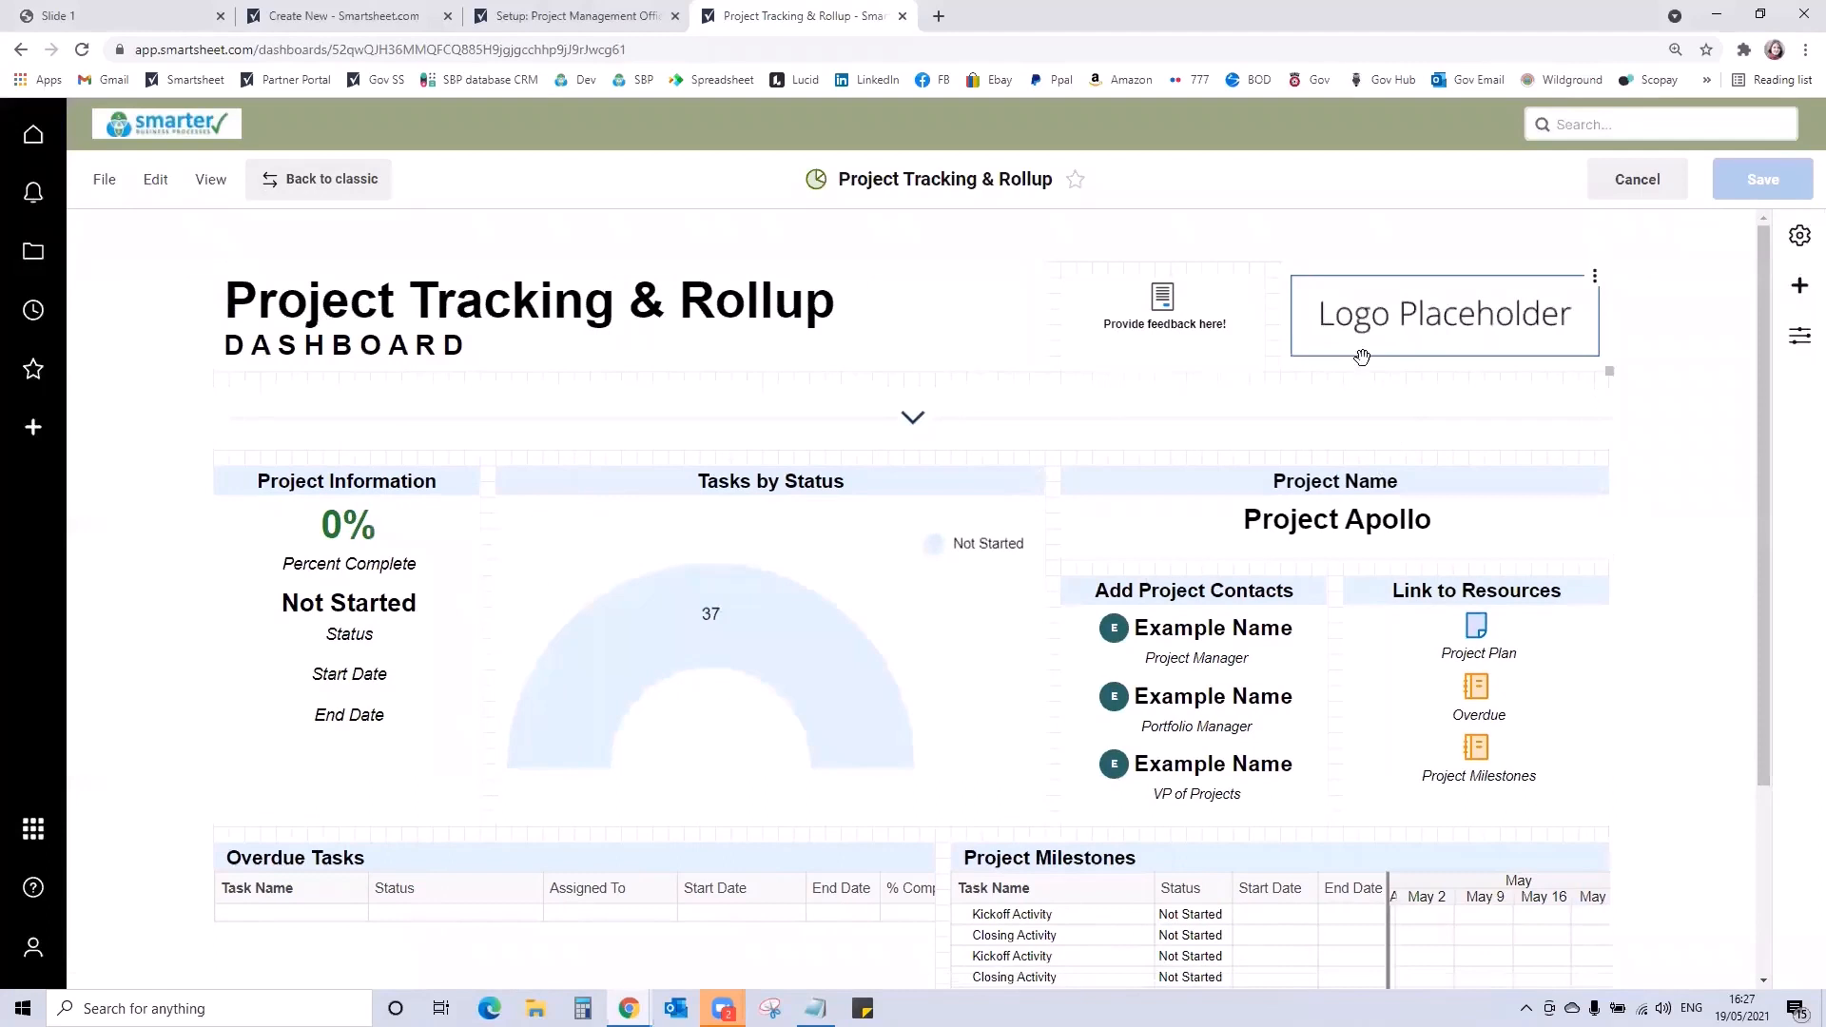
# Replace the dashboard's logo placeholder image with SBP logo.jpg from the computer and save the dashboard
pyautogui.click(1398, 312)
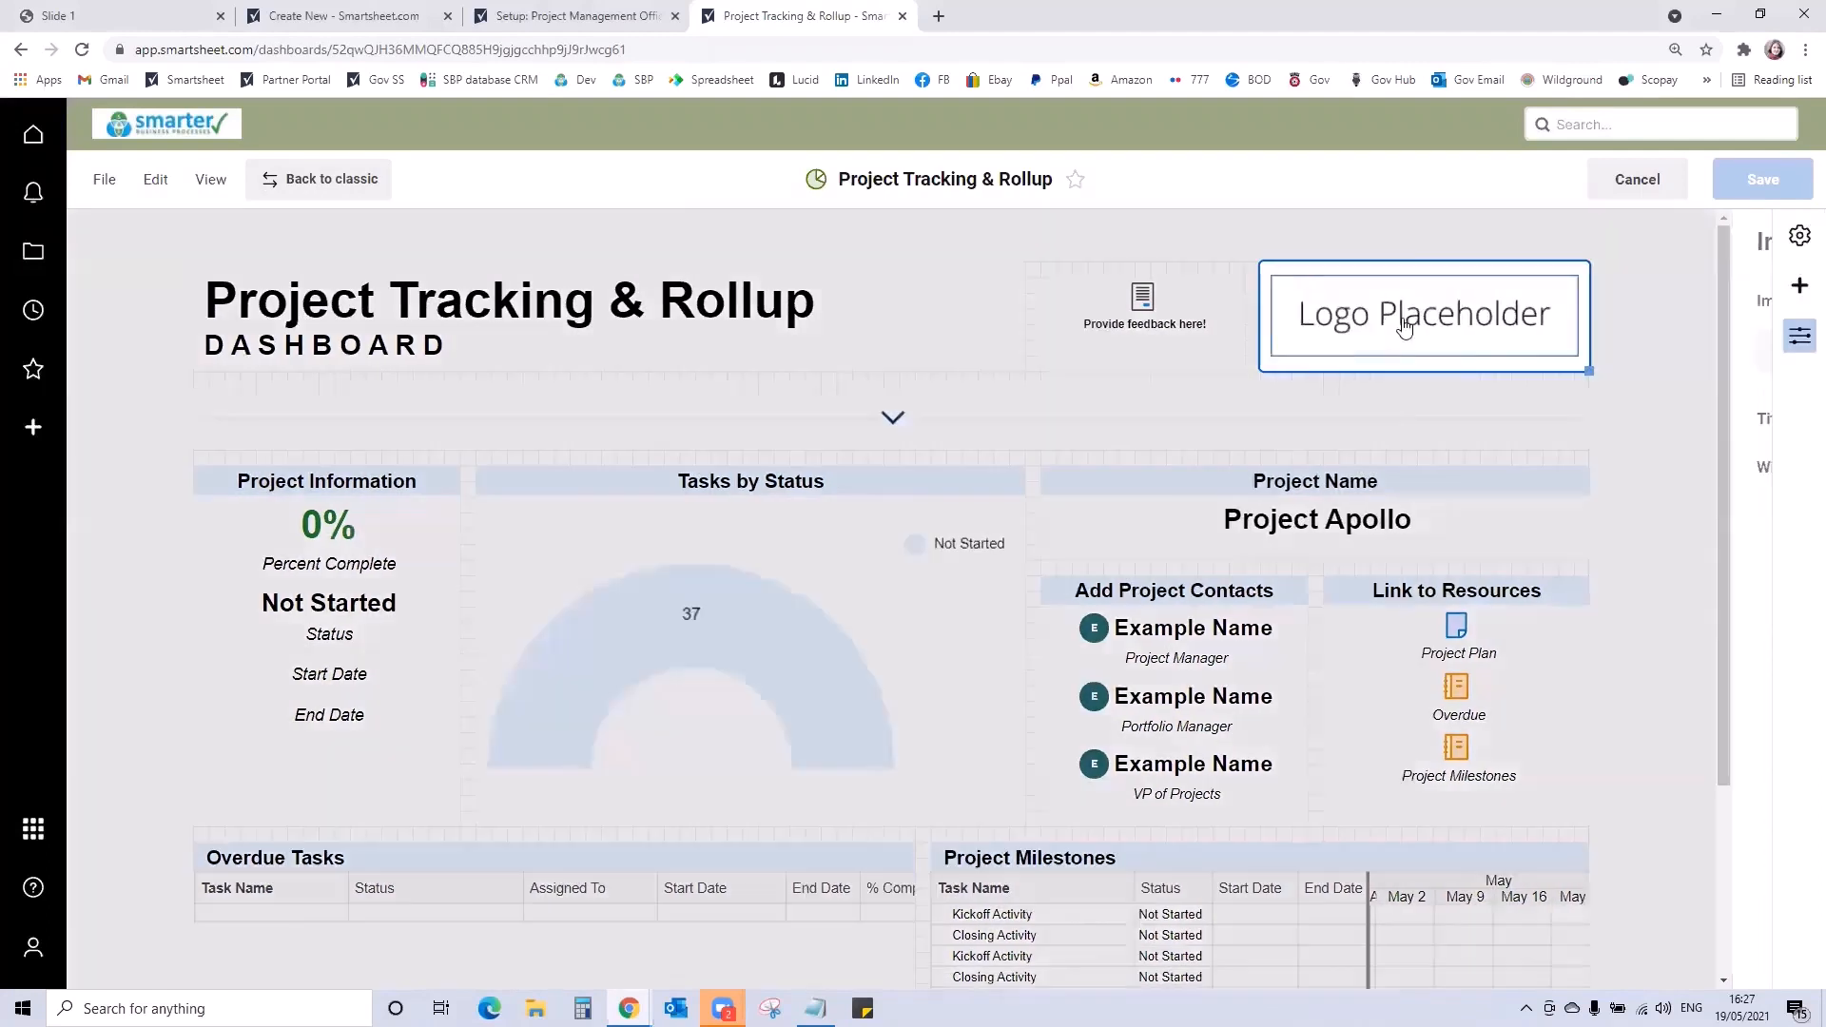
pyautogui.click(1695, 349)
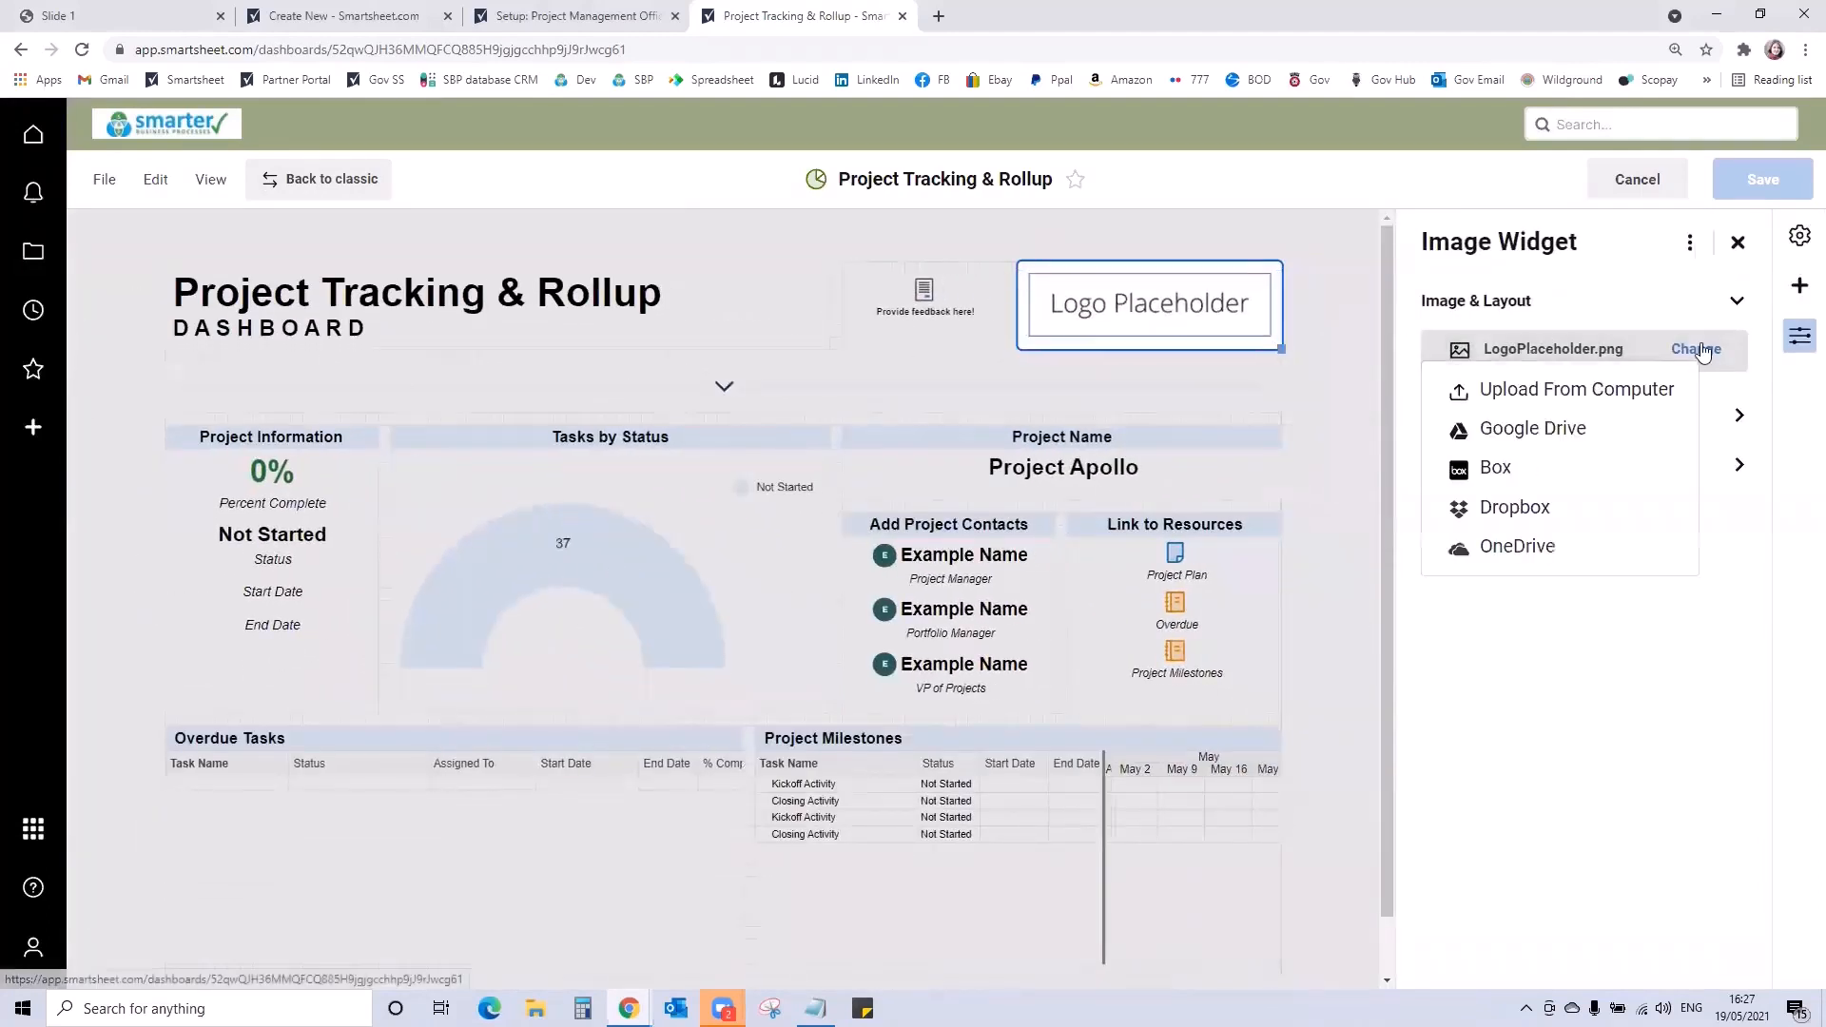
pyautogui.click(1550, 390)
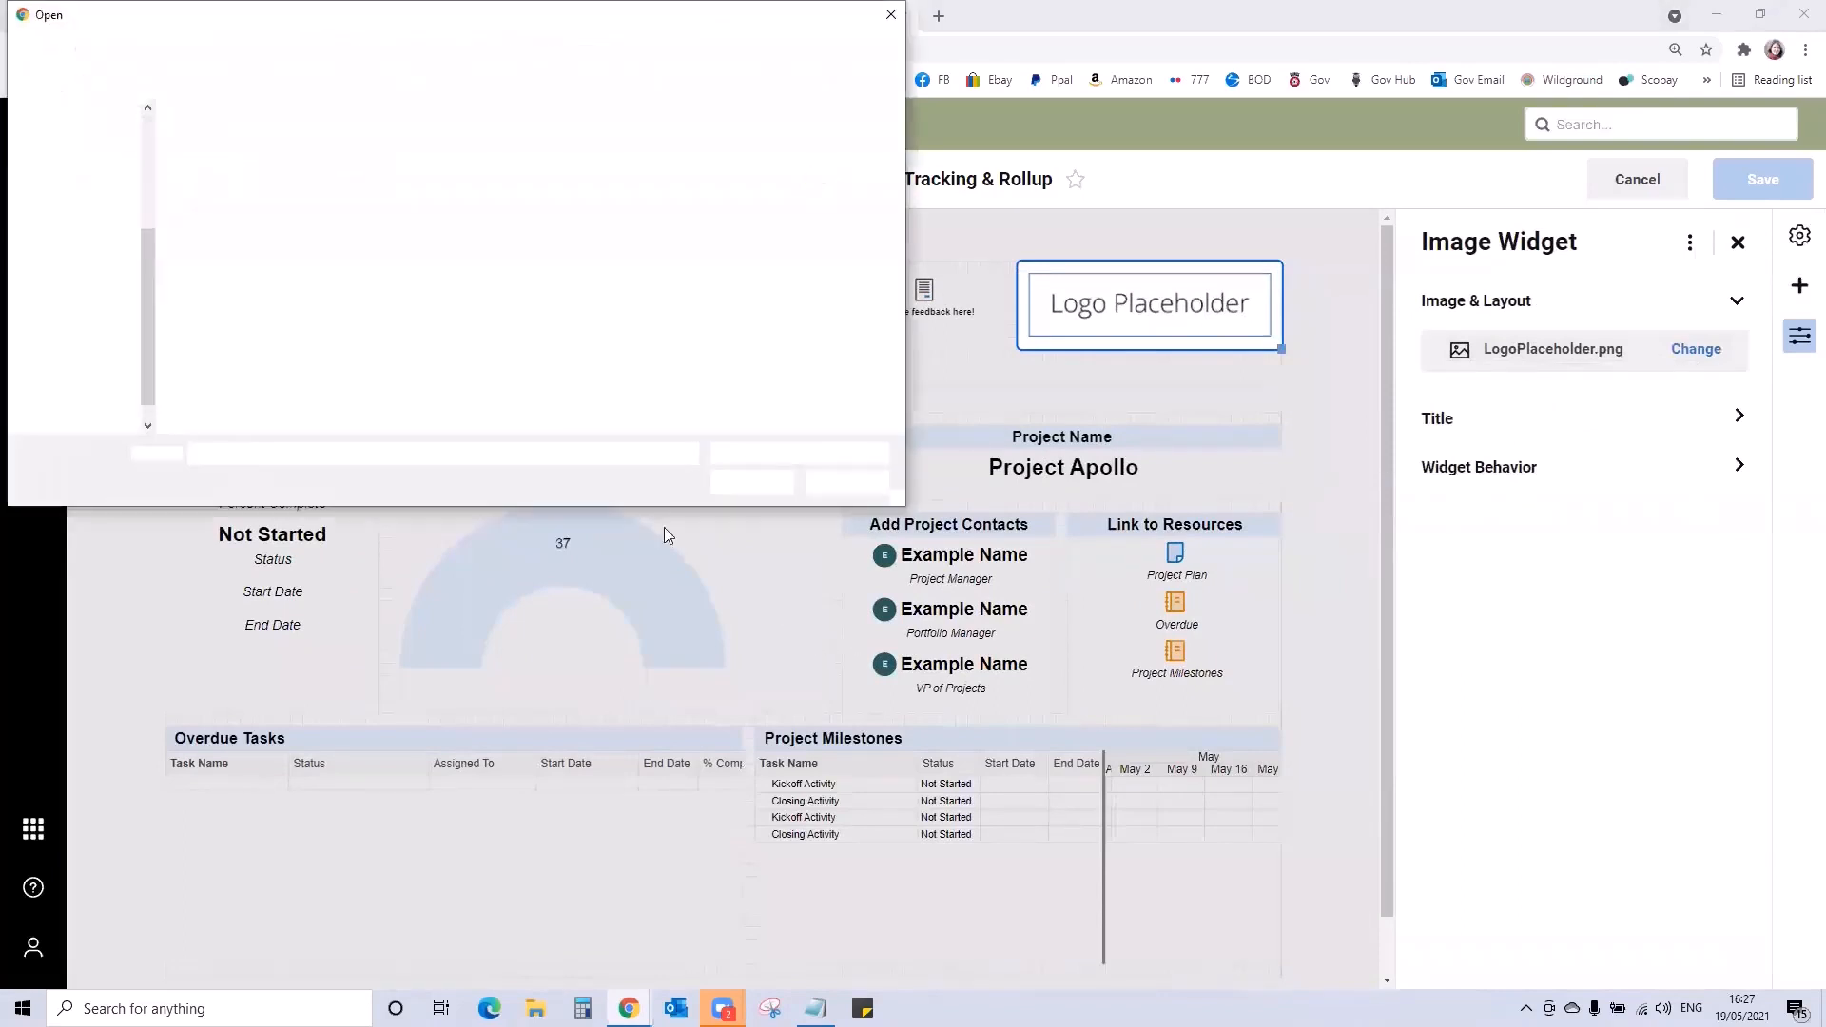
pyautogui.click(640, 188)
pyautogui.click(751, 482)
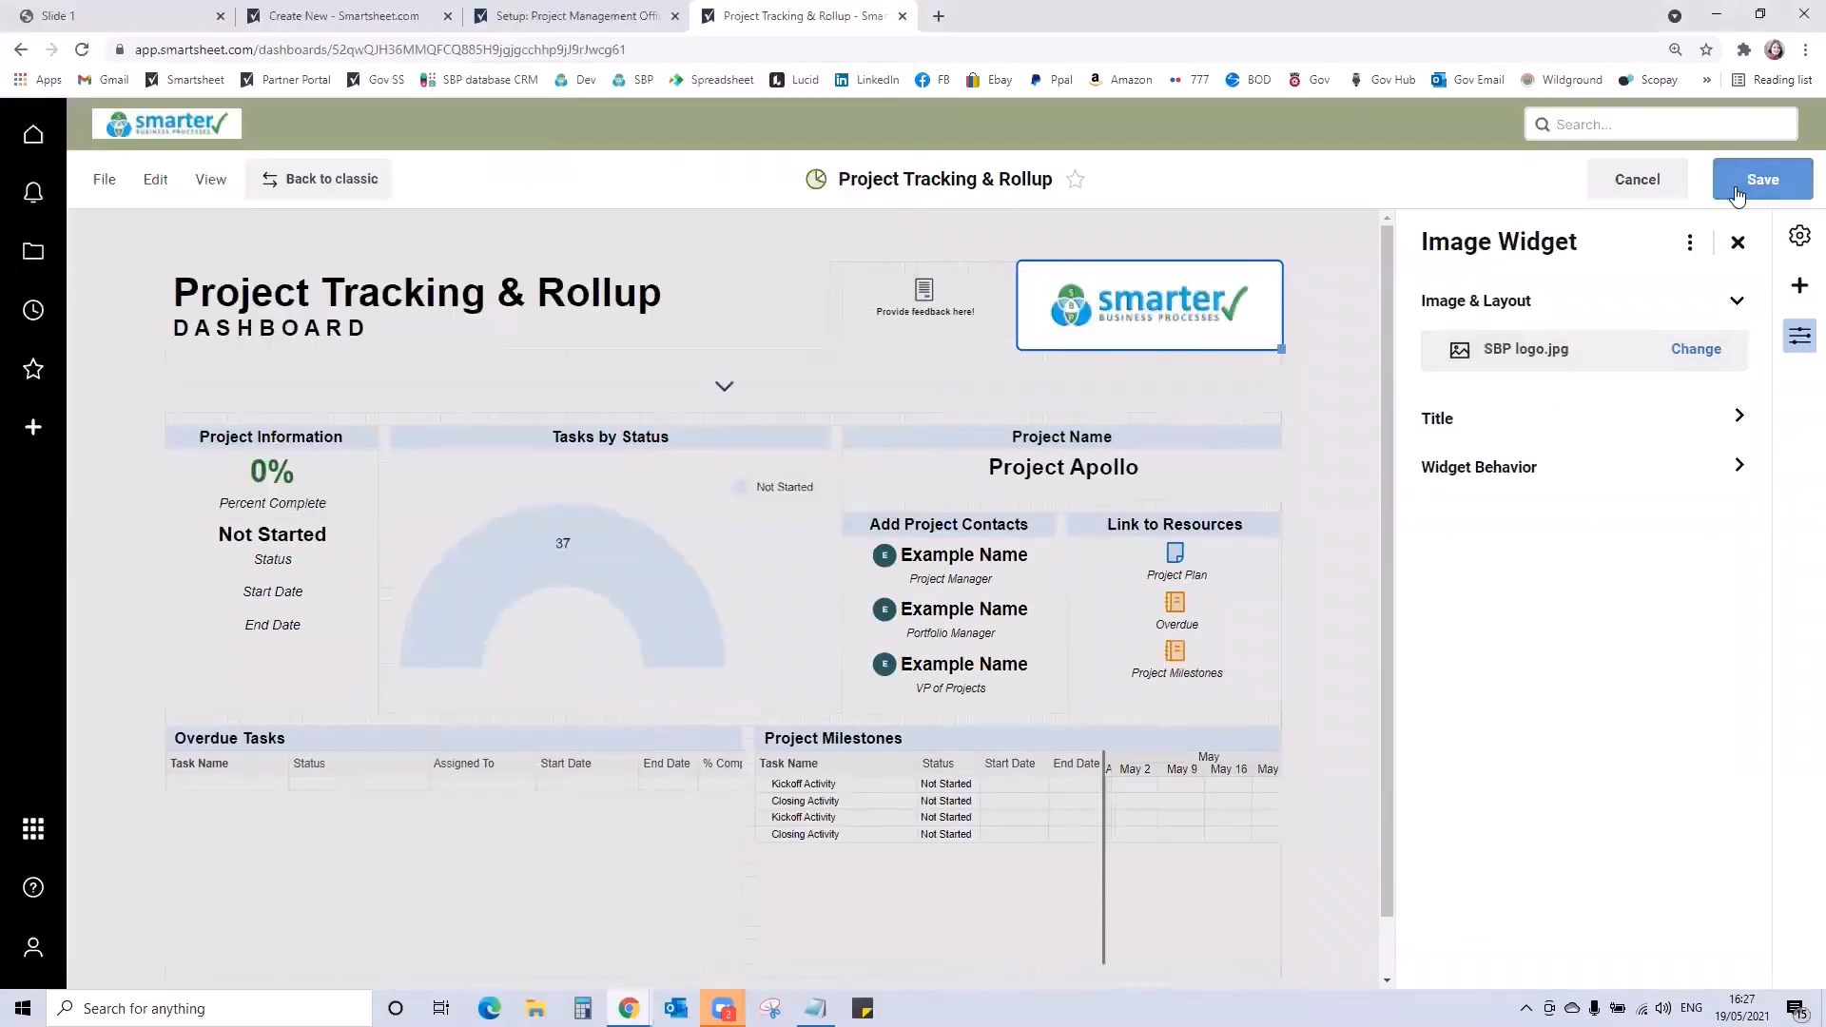
pyautogui.click(1761, 179)
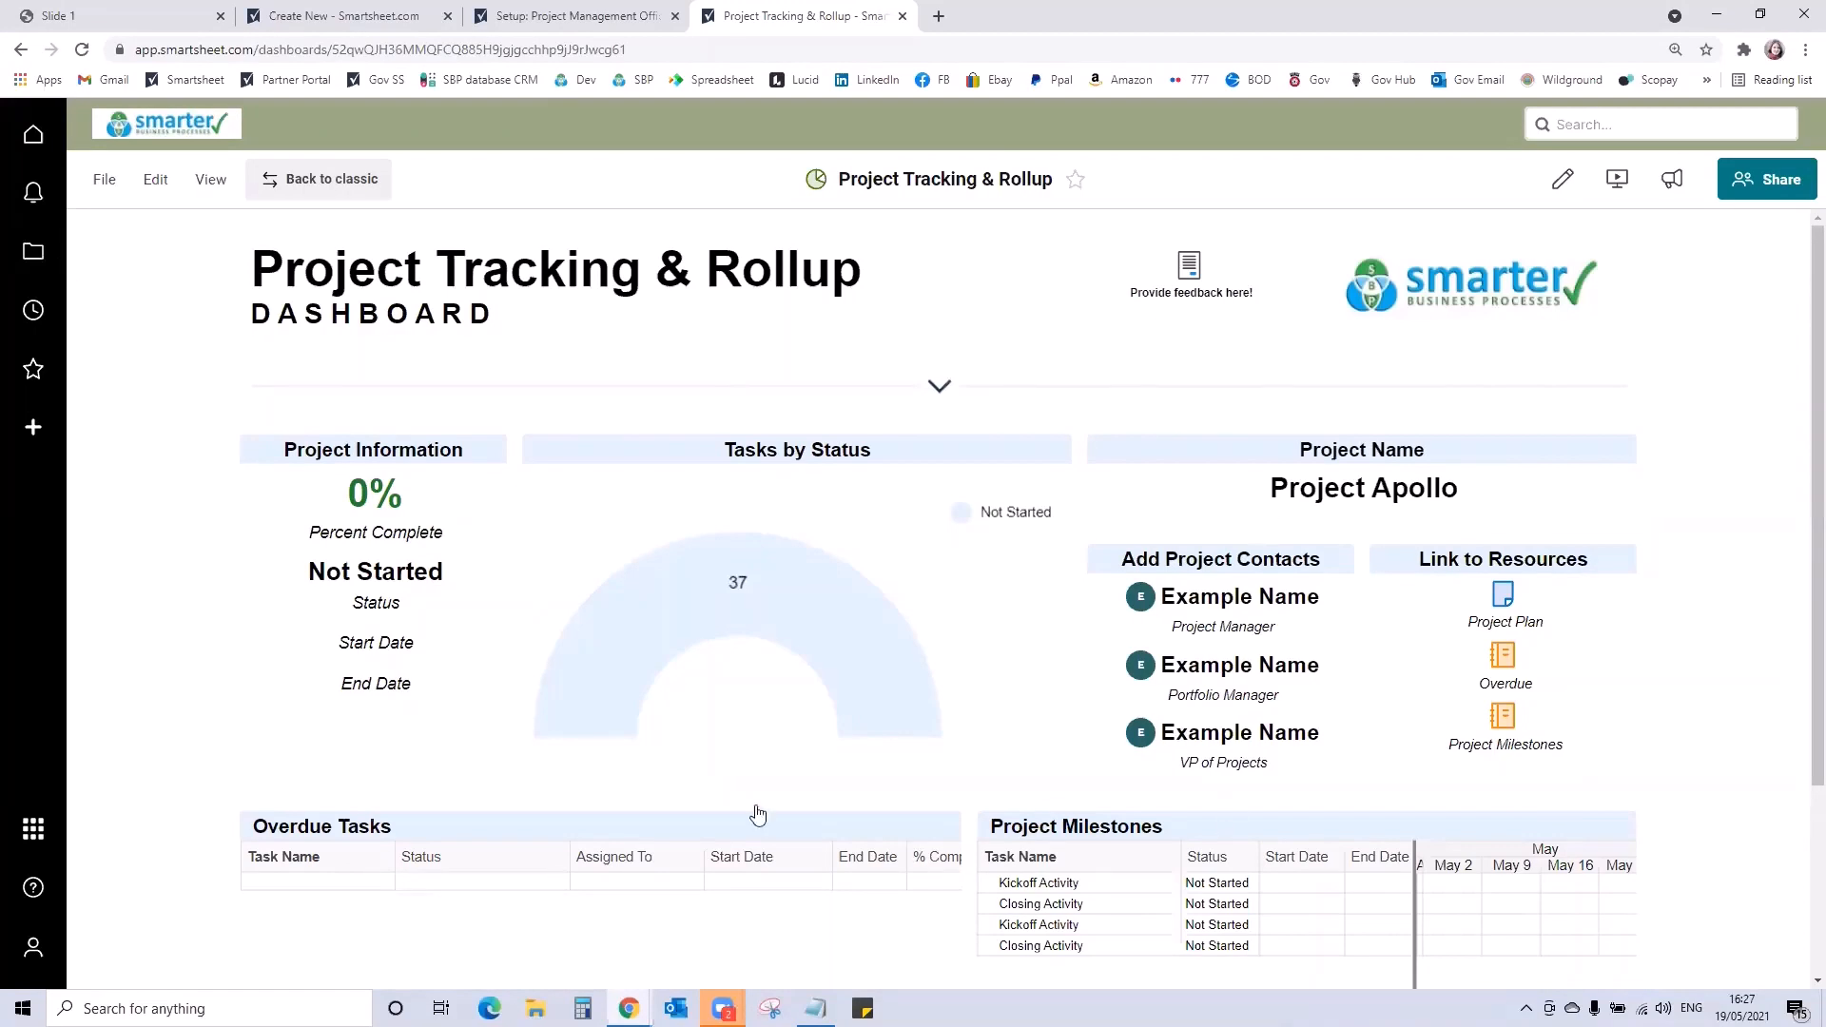
# Open the Portfolio Metrics sheet in the template set's Portfolio Level folder and look over its three category columns
pyautogui.click(36, 255)
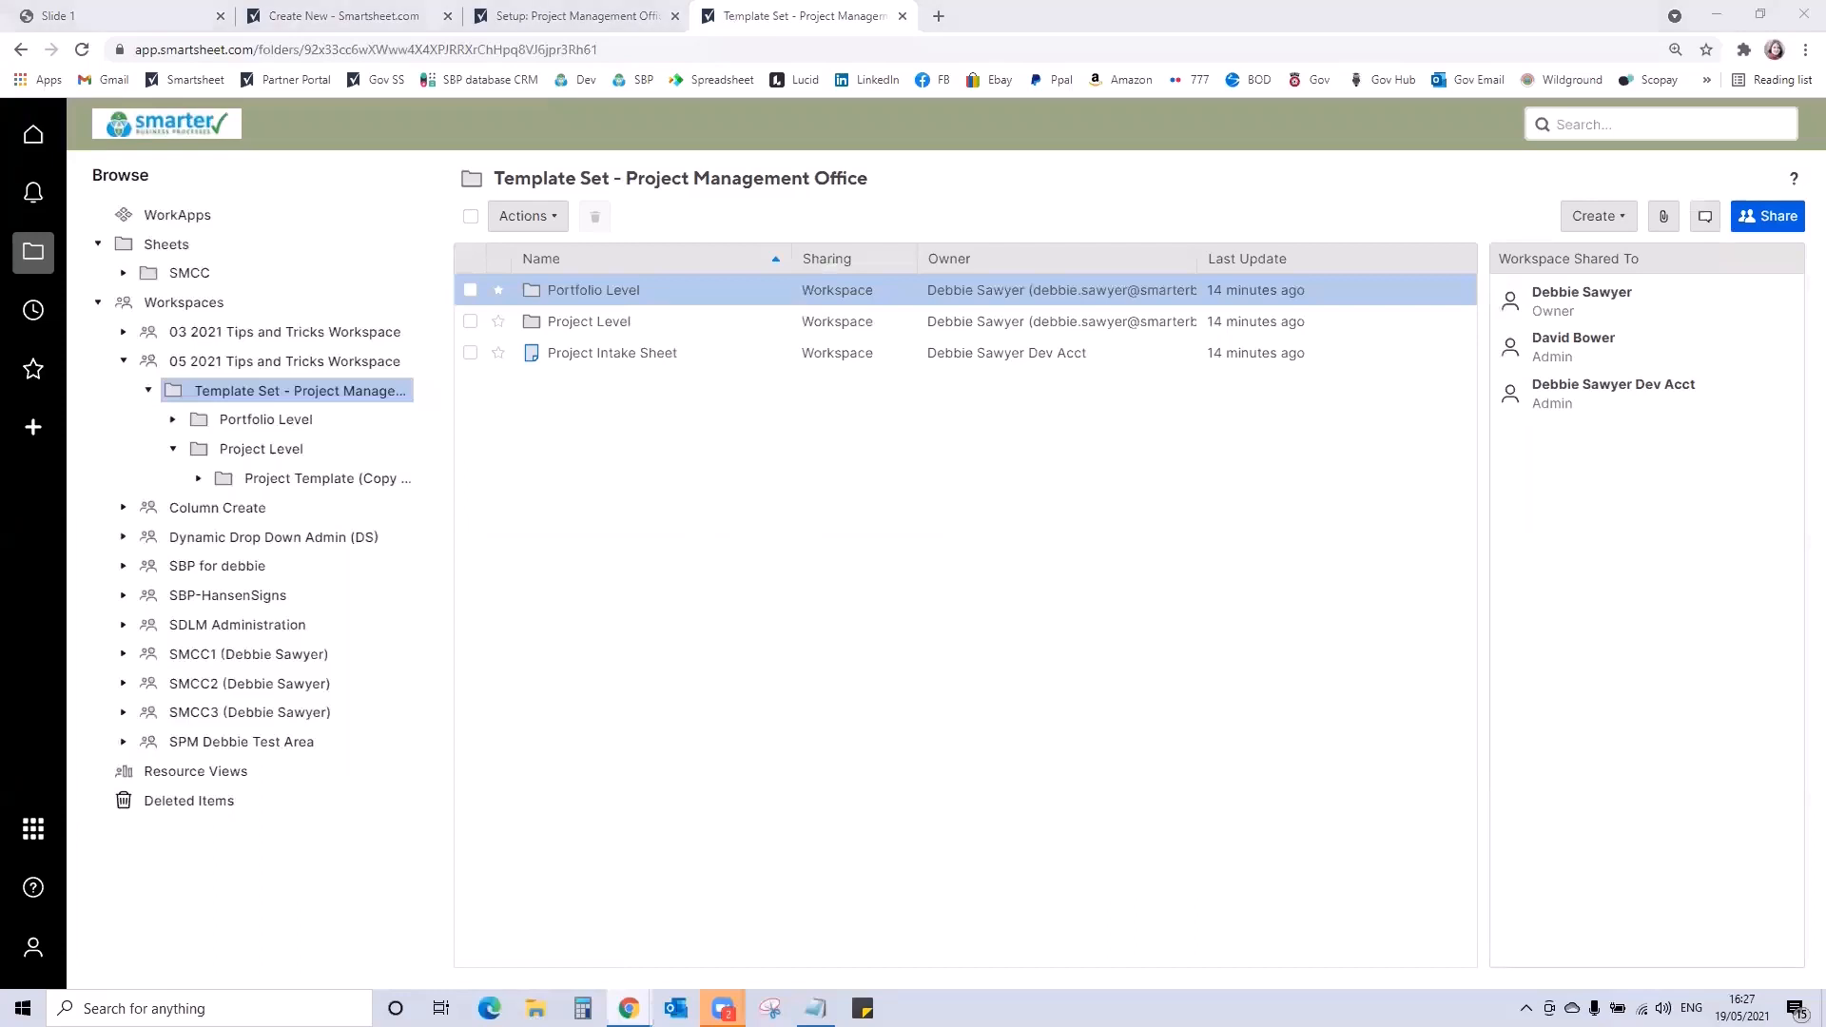
pyautogui.click(582, 291)
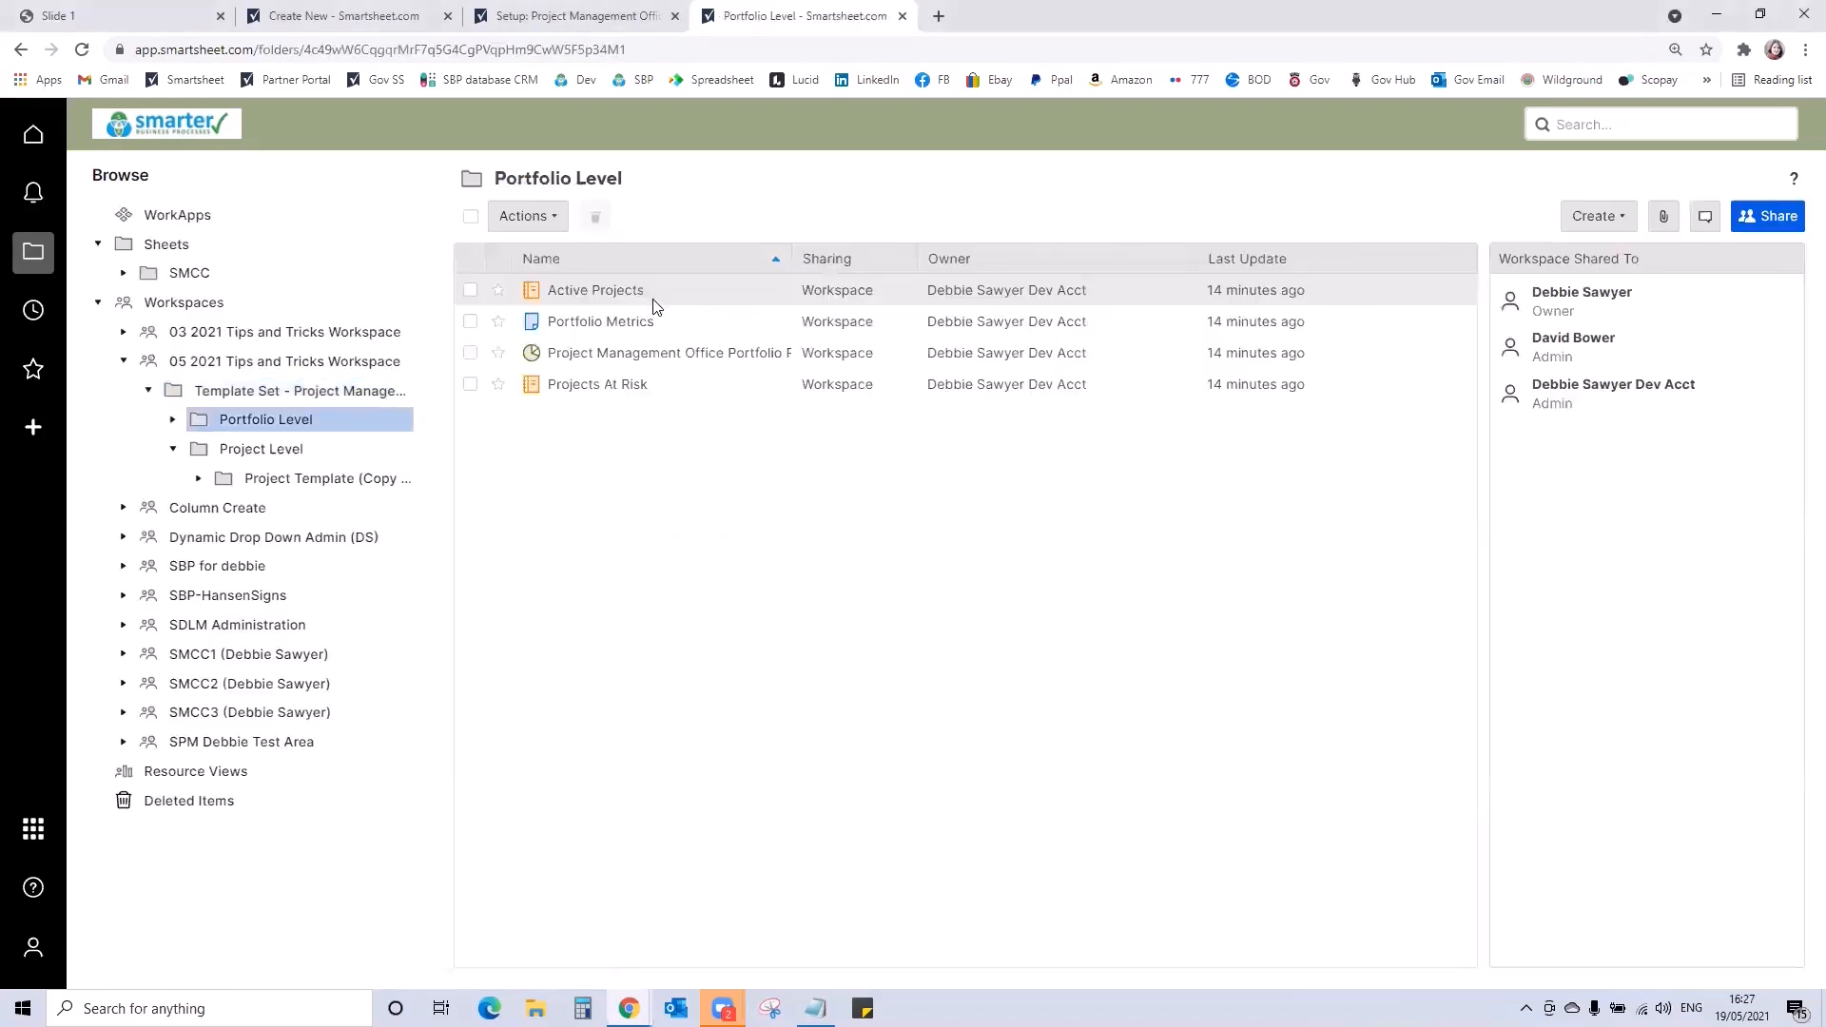
pyautogui.click(653, 303)
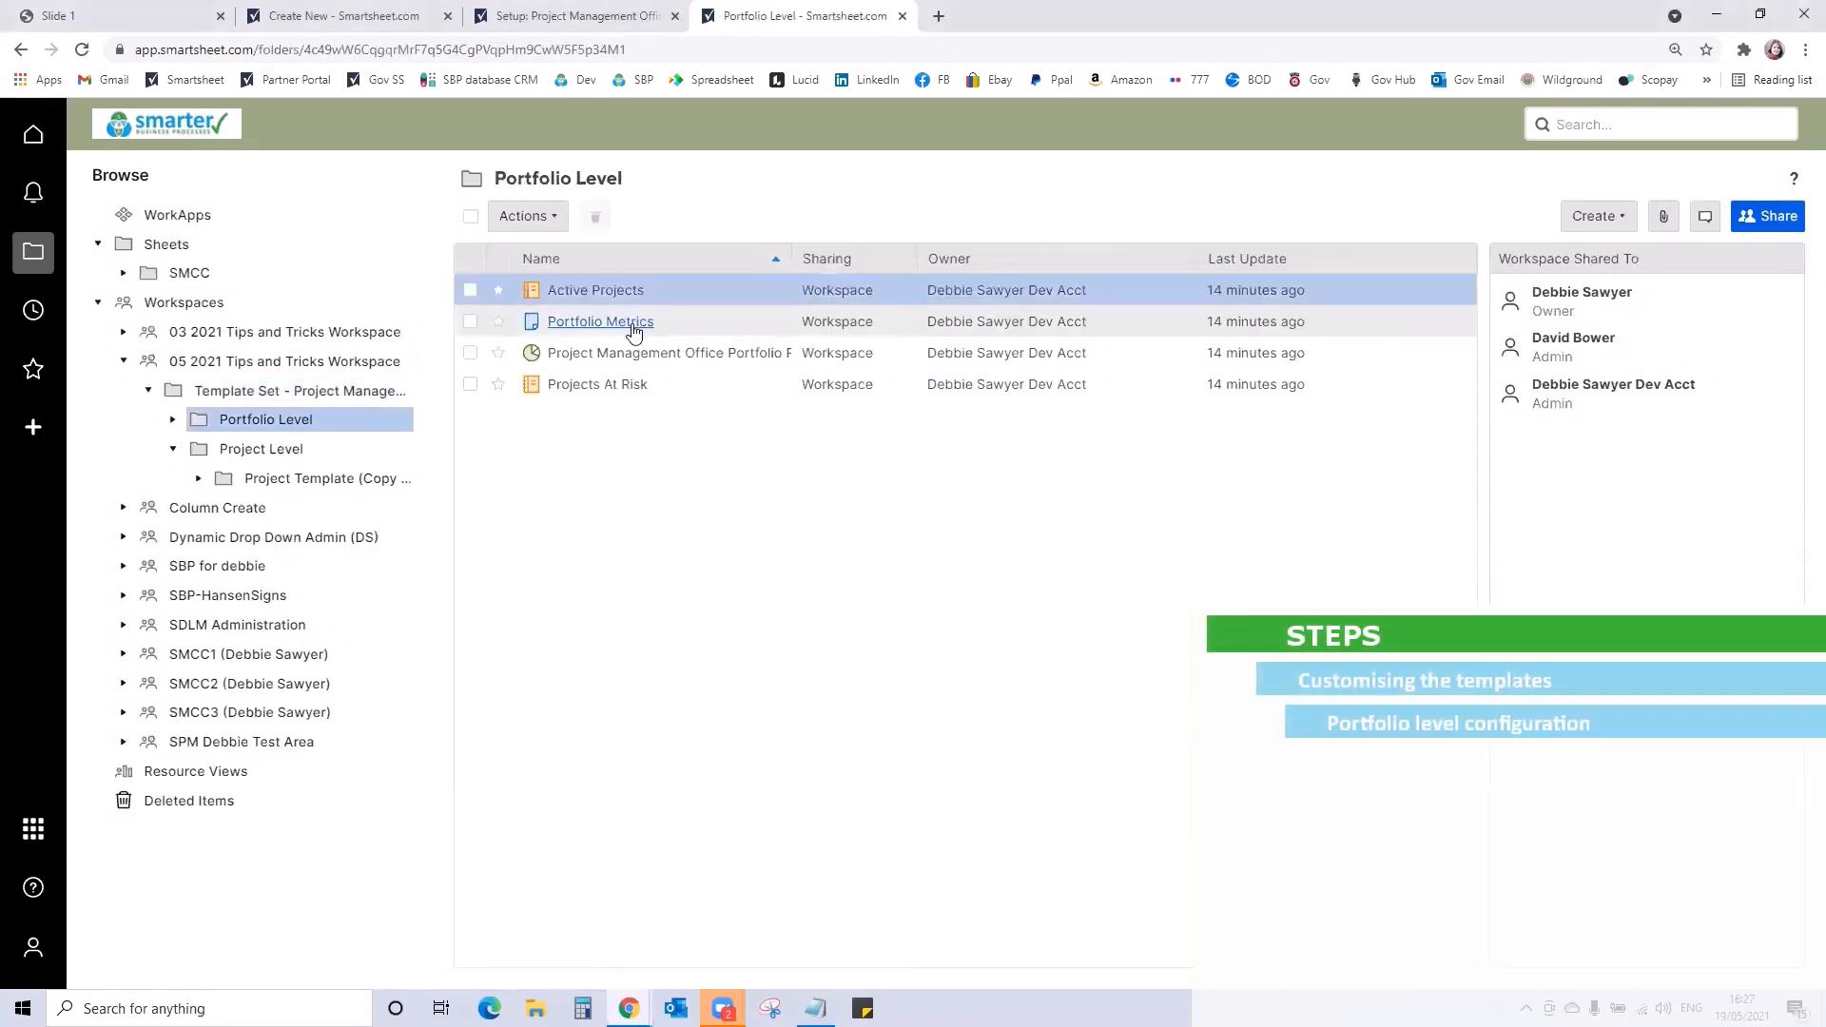
pyautogui.click(633, 329)
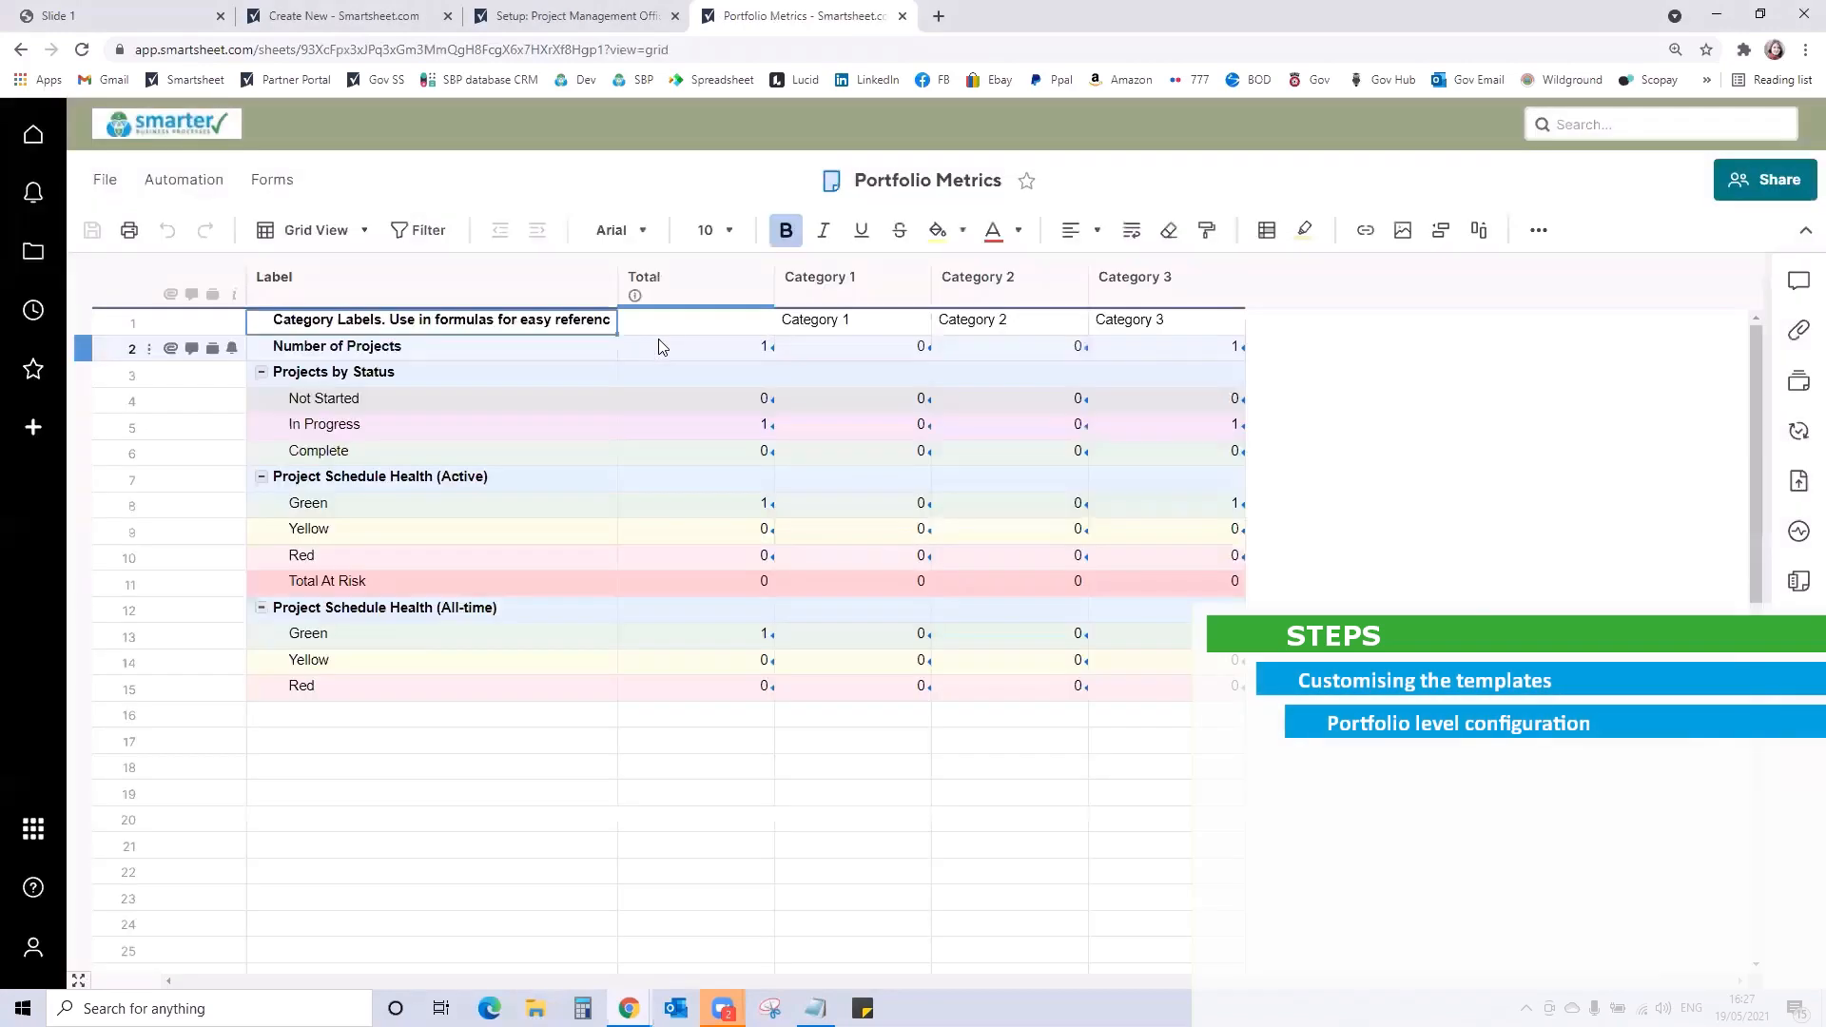
pyautogui.click(830, 284)
pyautogui.click(984, 285)
pyautogui.click(1138, 291)
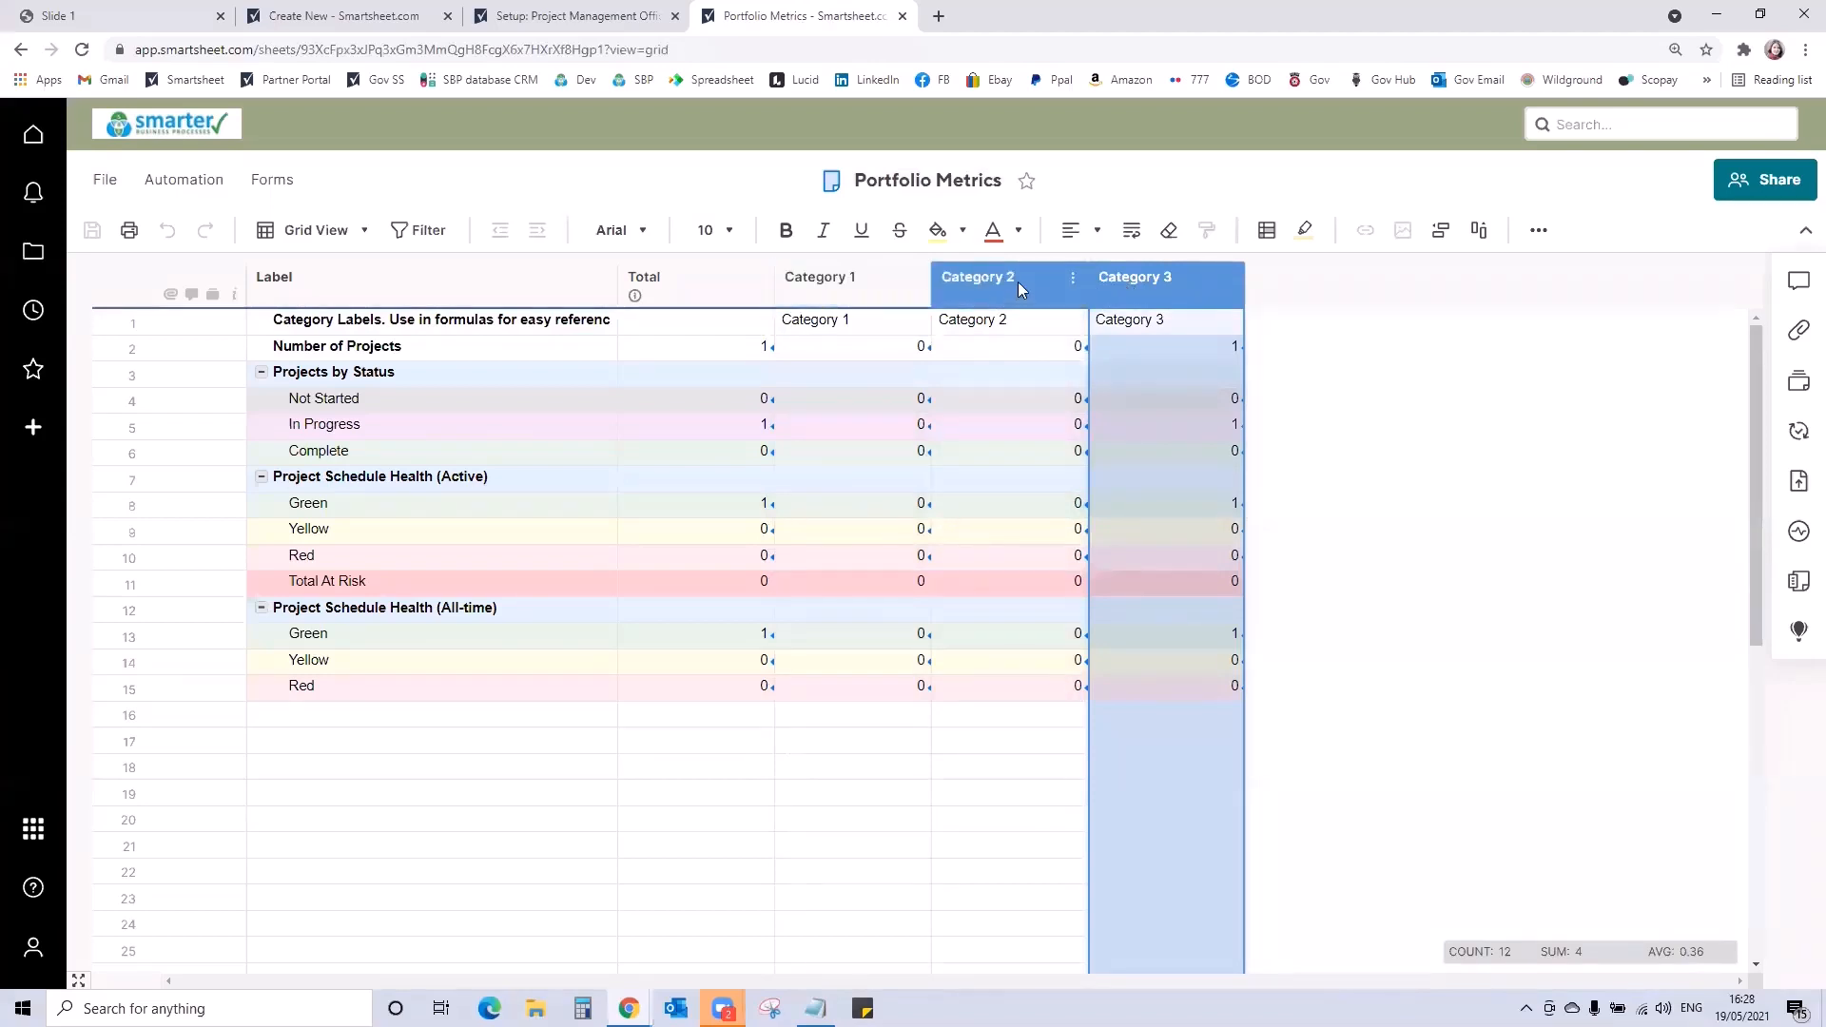
# Rename the Category 1 column to Business Critical and put the same name in its row 1 category label
pyautogui.doubleClick(894, 285)
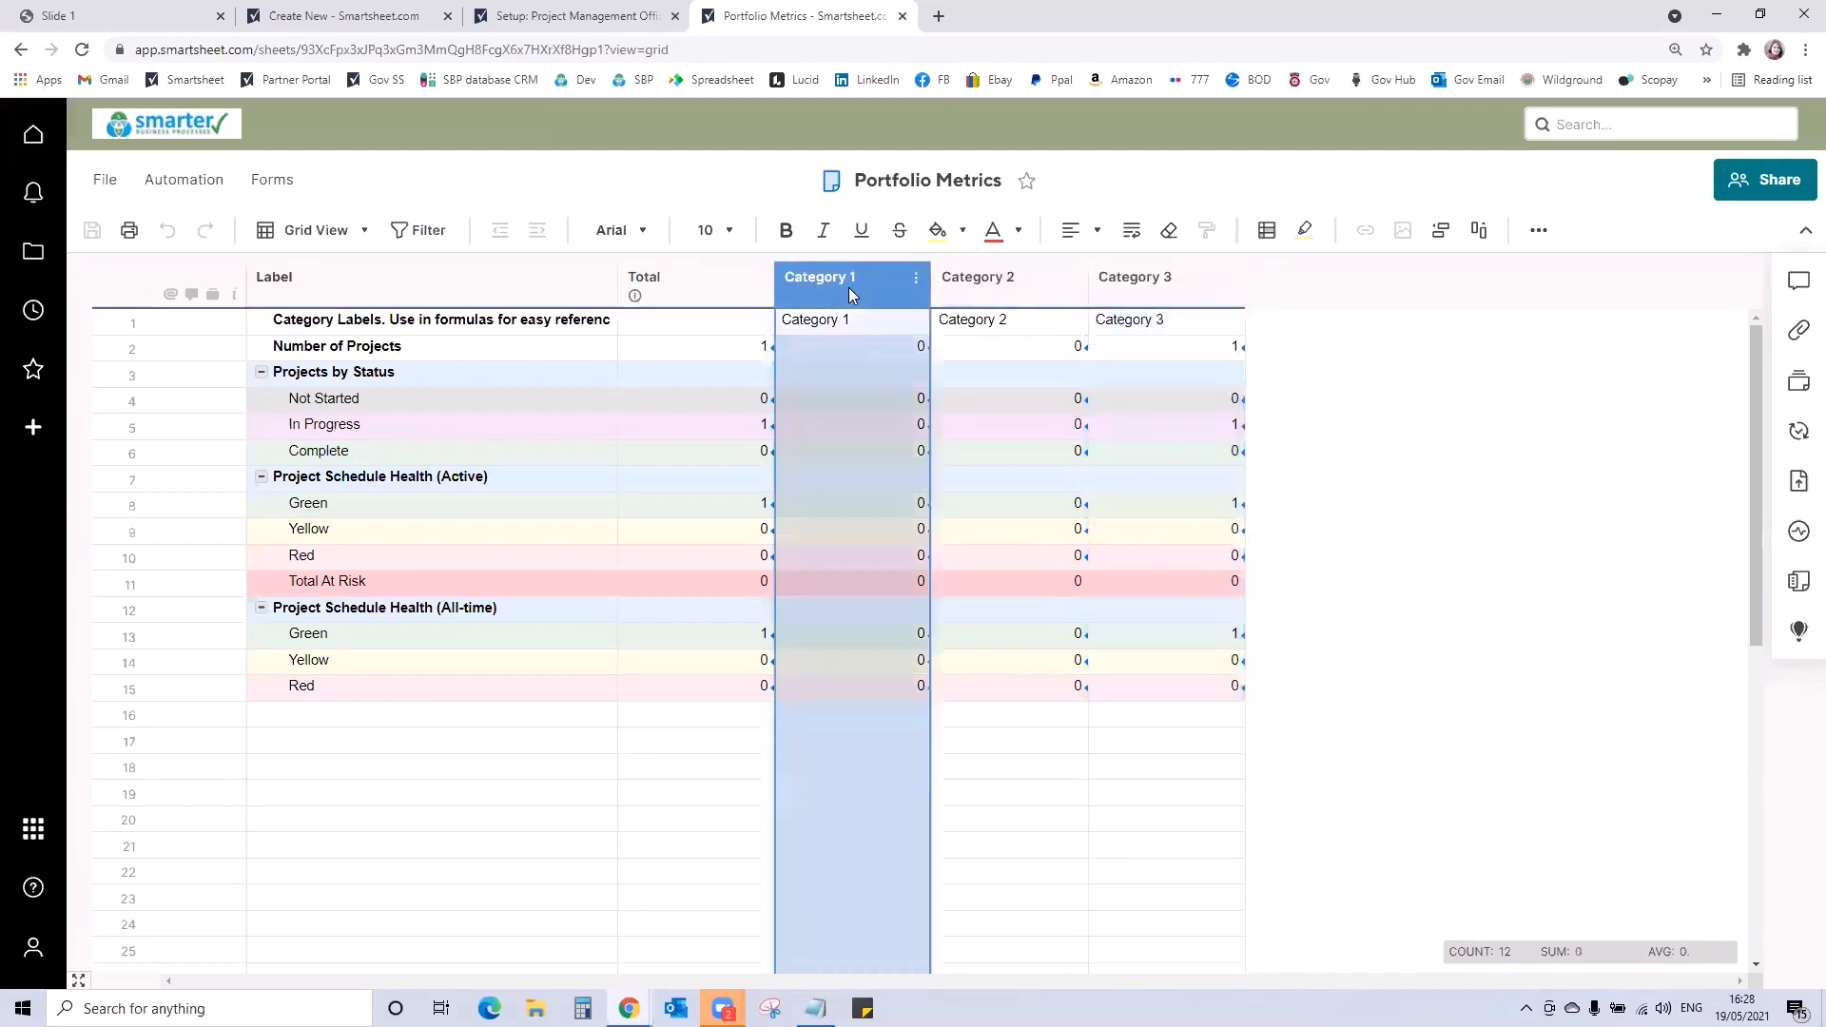
pyautogui.write('Business Criti')
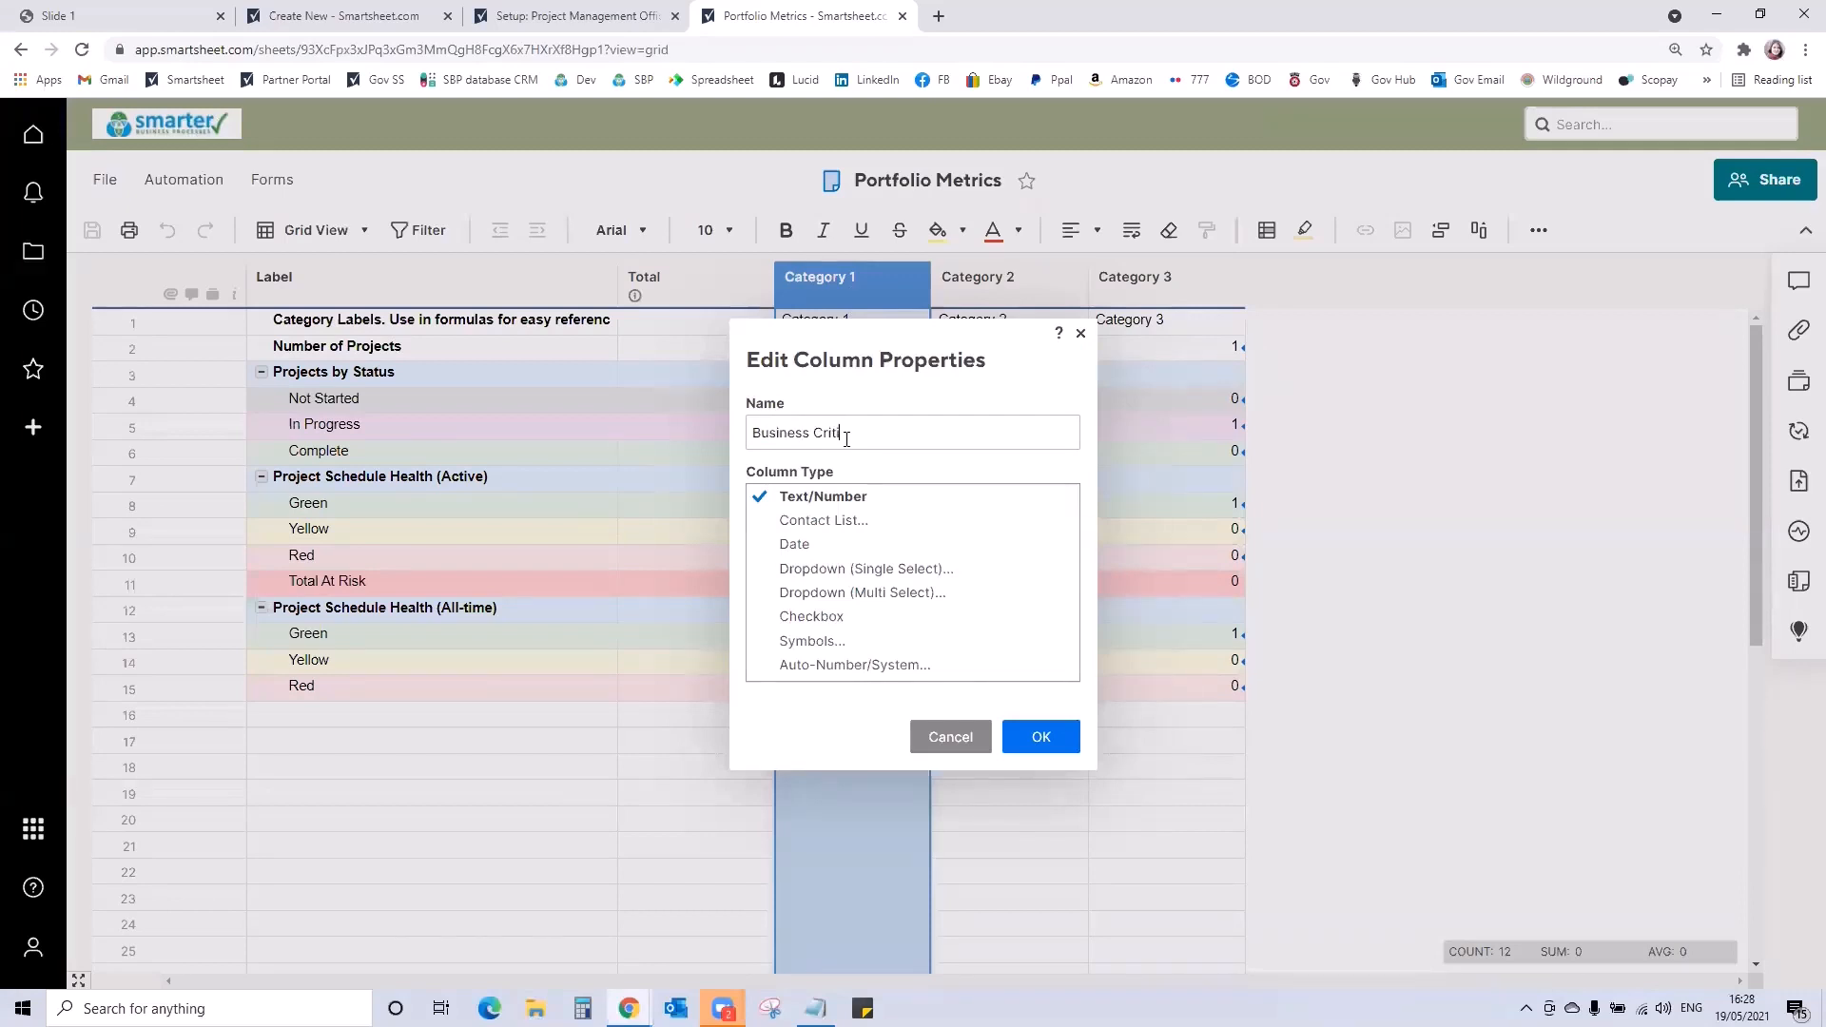
pyautogui.hotkey('ctrl', 'a')
pyautogui.hotkey('ctrl', 'c')
pyautogui.click(1027, 717)
pyautogui.click(859, 323)
pyautogui.click(855, 323)
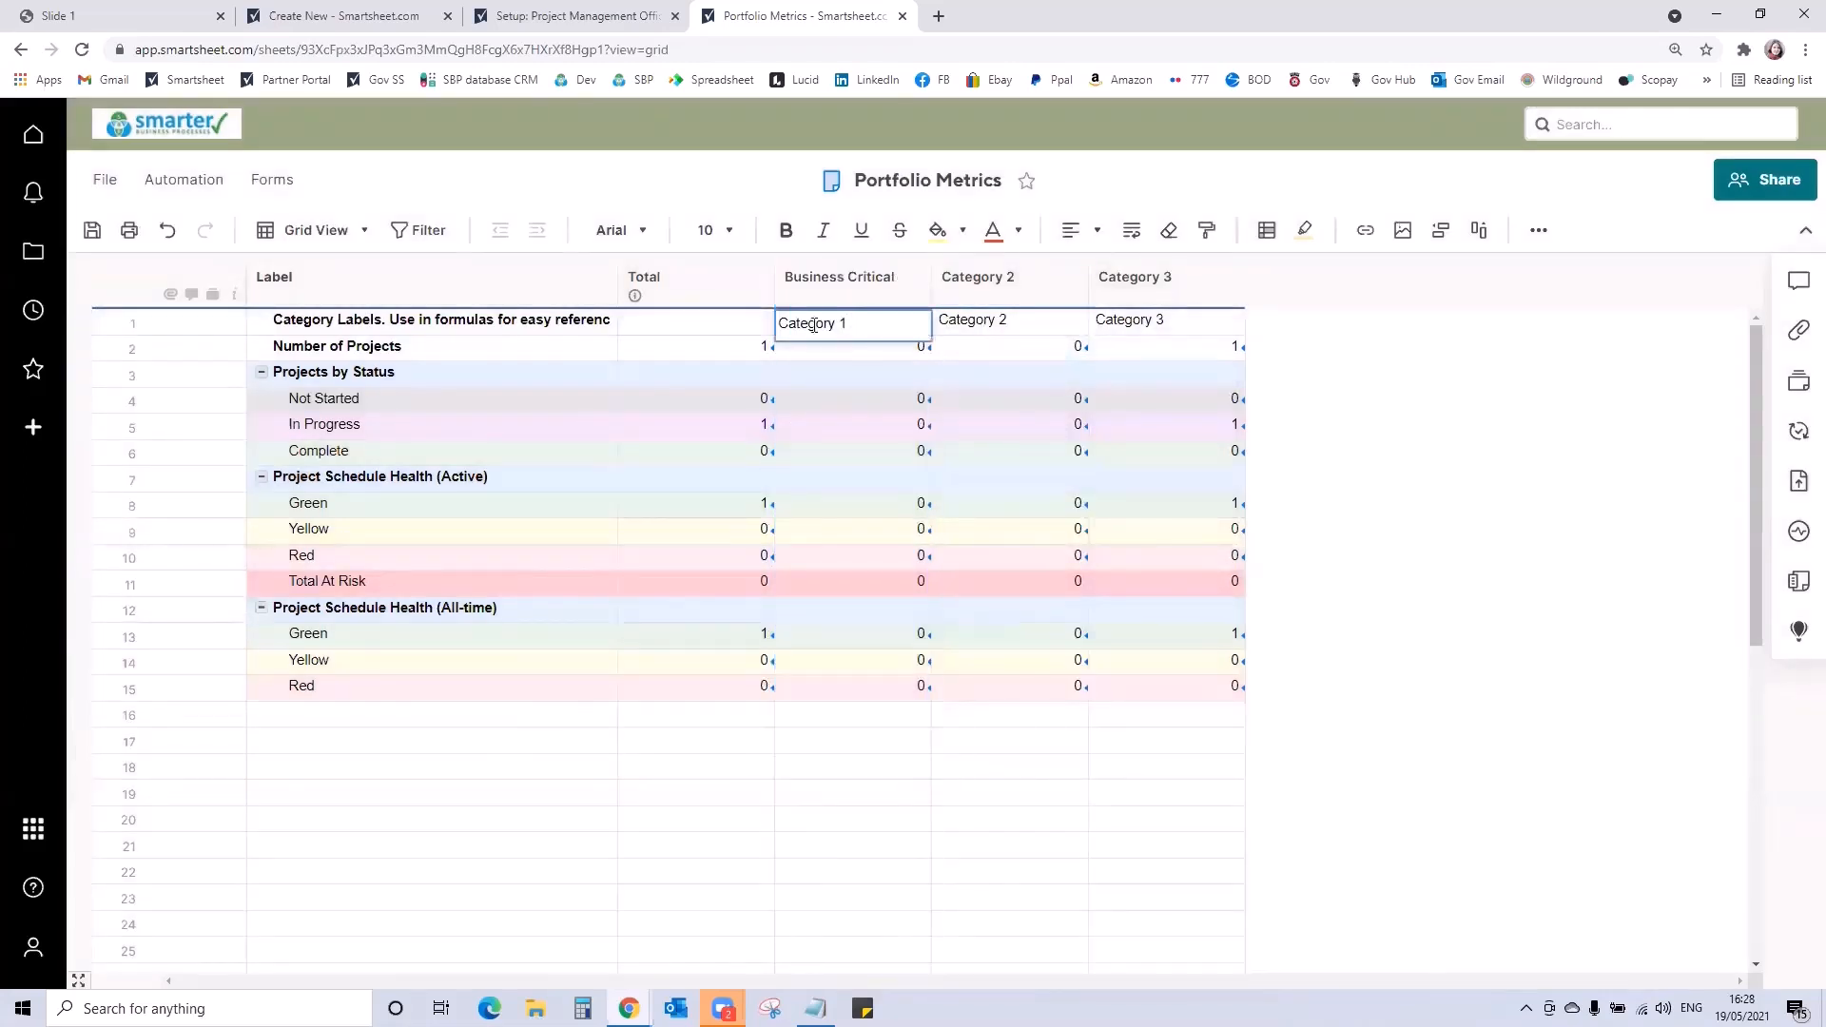
pyautogui.hotkey('ctrl', 'a')
pyautogui.hotkey('ctrl', 'v')
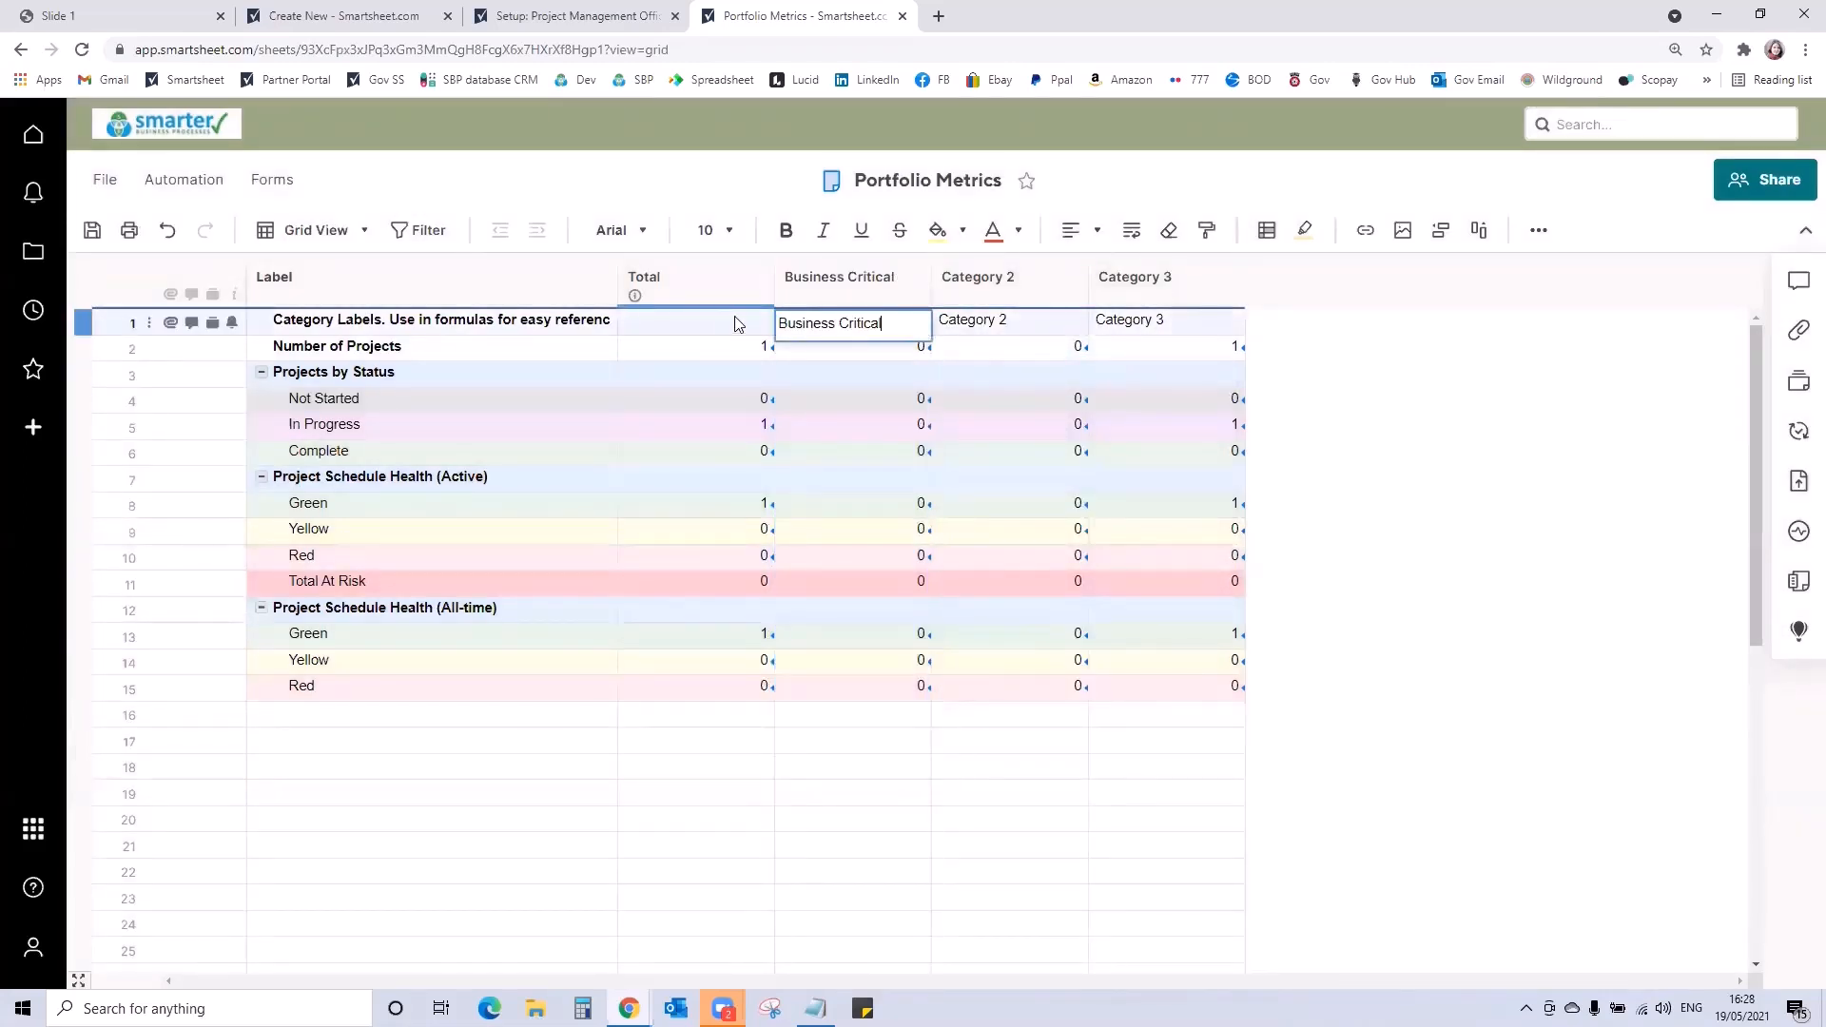
# Rename the Category 2 column to Introducing New and replace its row 1 category label with the same name
pyautogui.doubleClick(988, 285)
pyautogui.press('BackSpace')
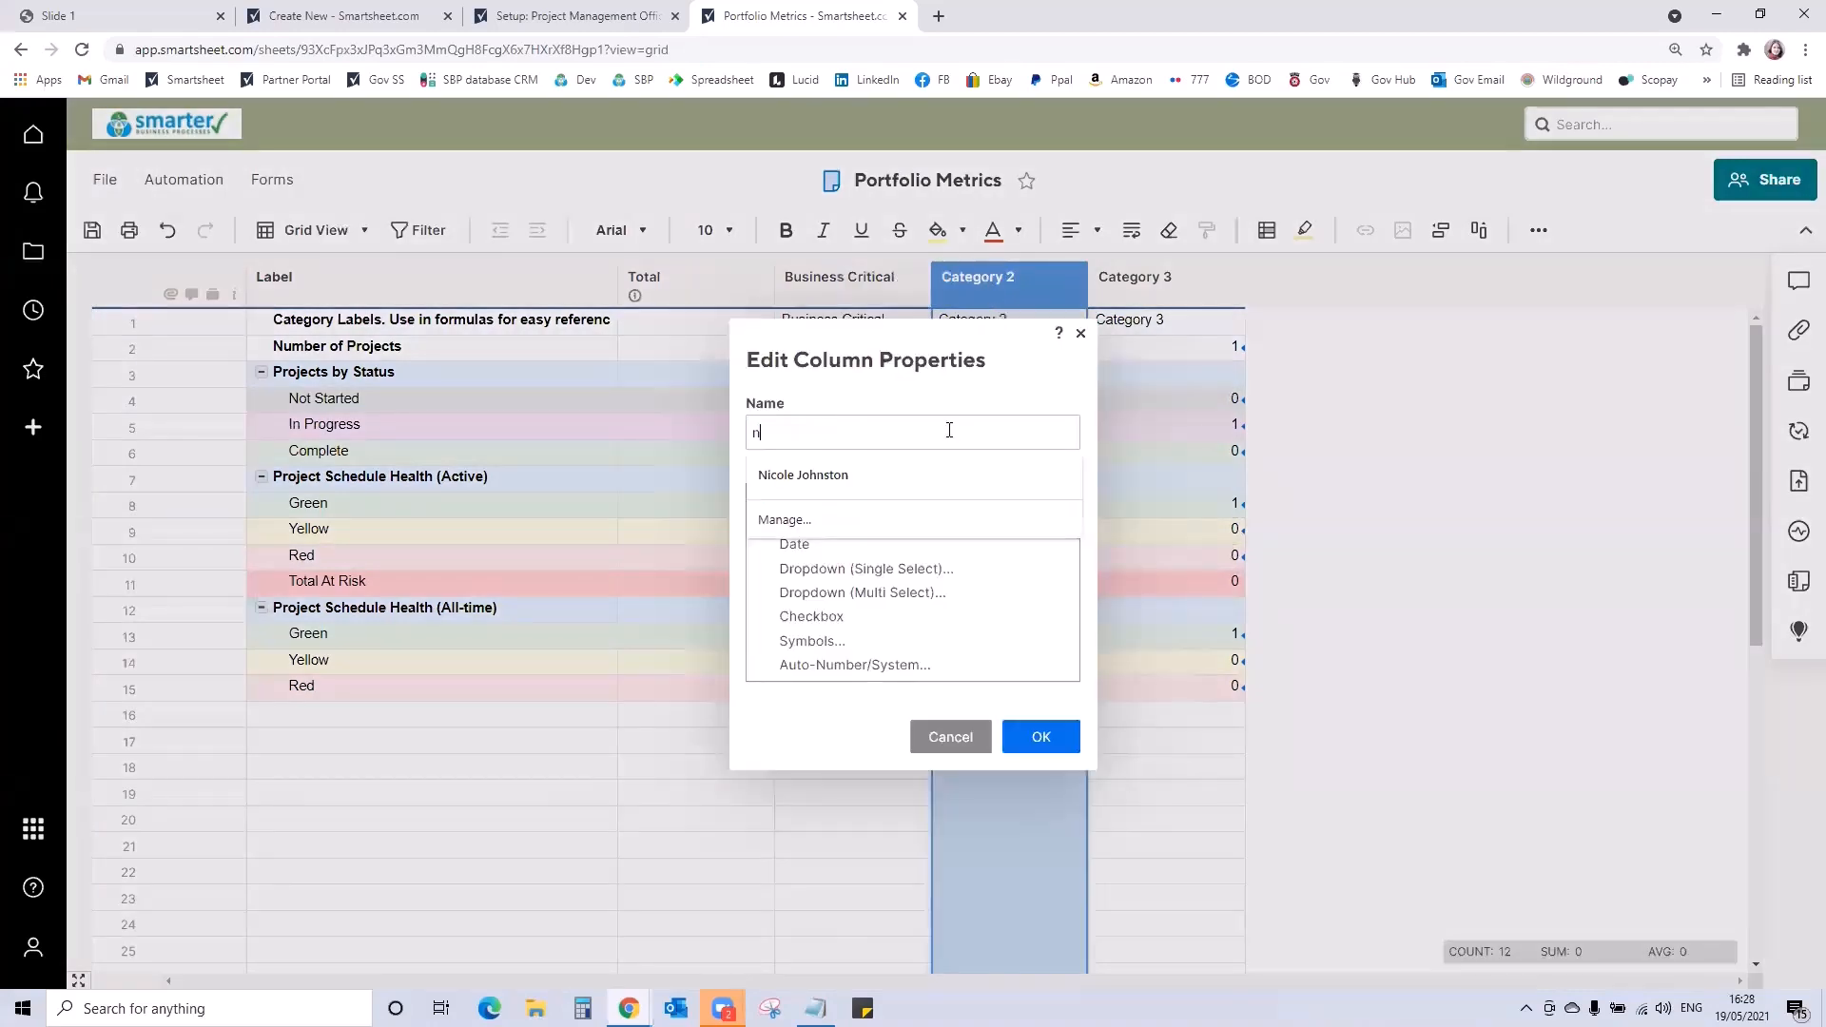
pyautogui.write('Introducing New')
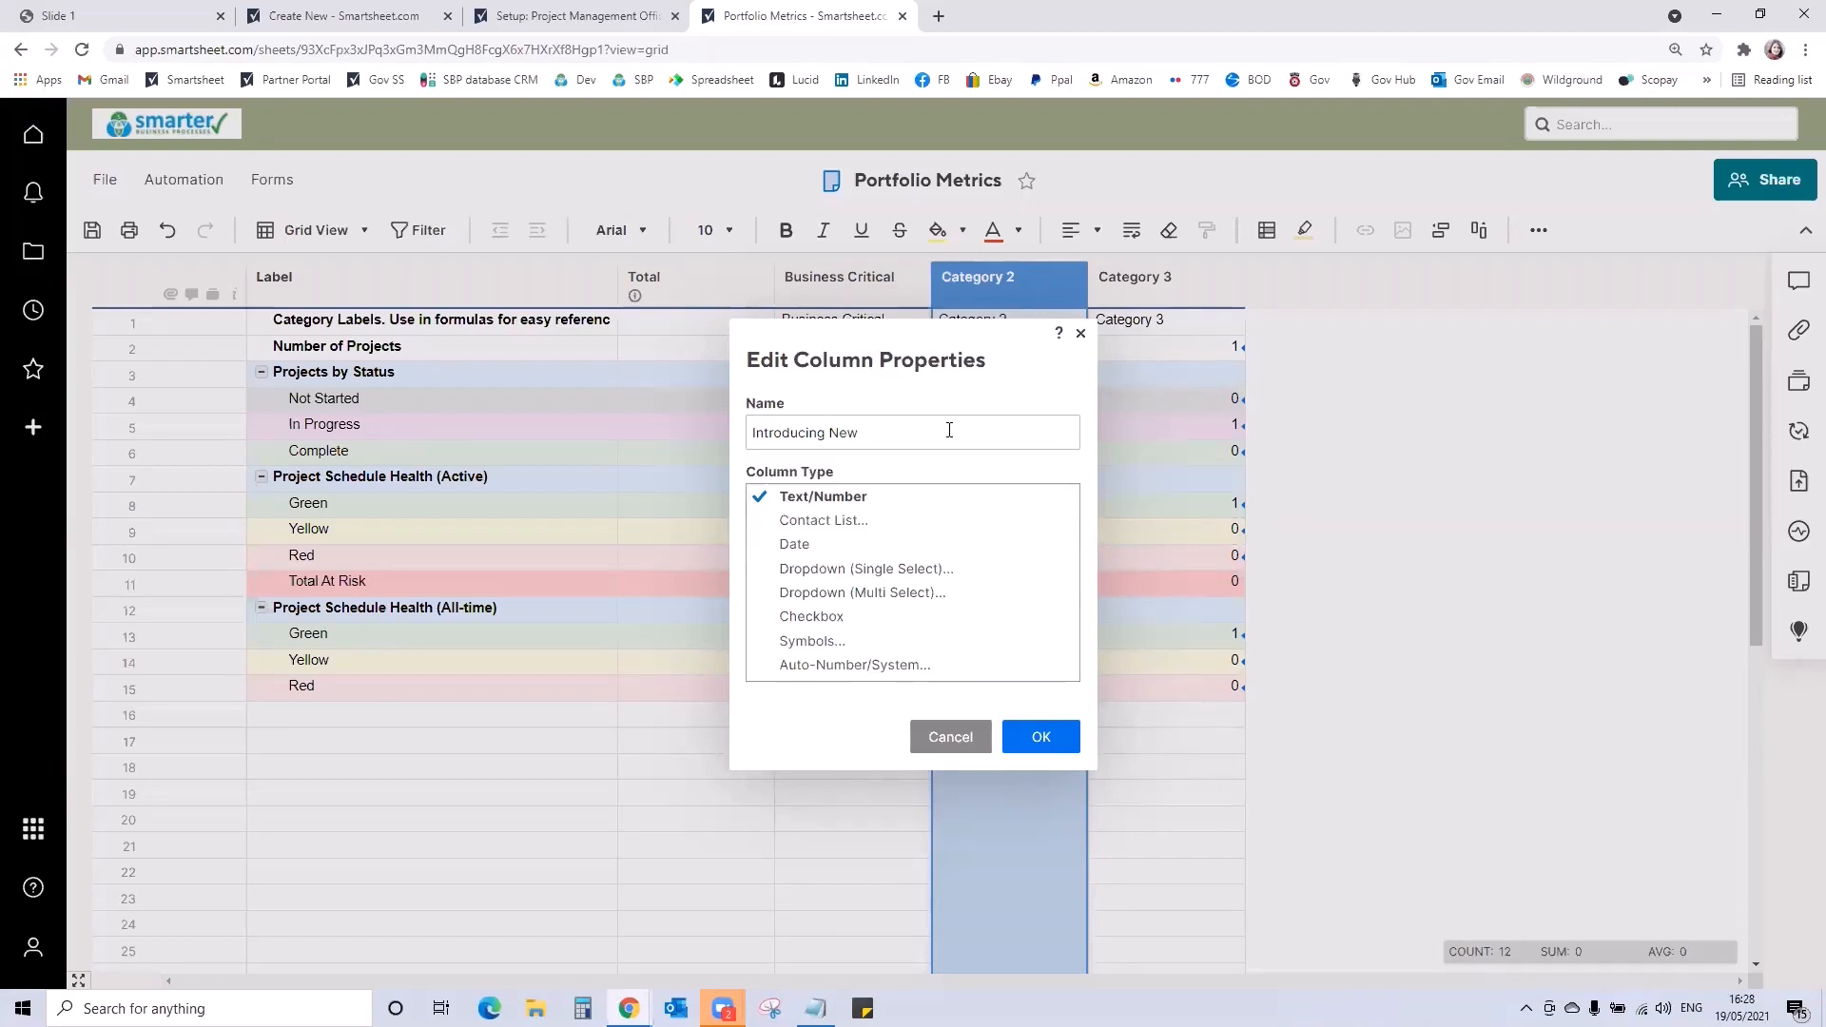
pyautogui.hotkey('ctrl', 'a')
pyautogui.hotkey('ctrl', 'c')
pyautogui.click(1038, 736)
pyautogui.doubleClick(1020, 321)
pyautogui.hotkey('ctrl', 'v')
pyautogui.moveTo(1002, 323); pyautogui.dragTo(920, 329)
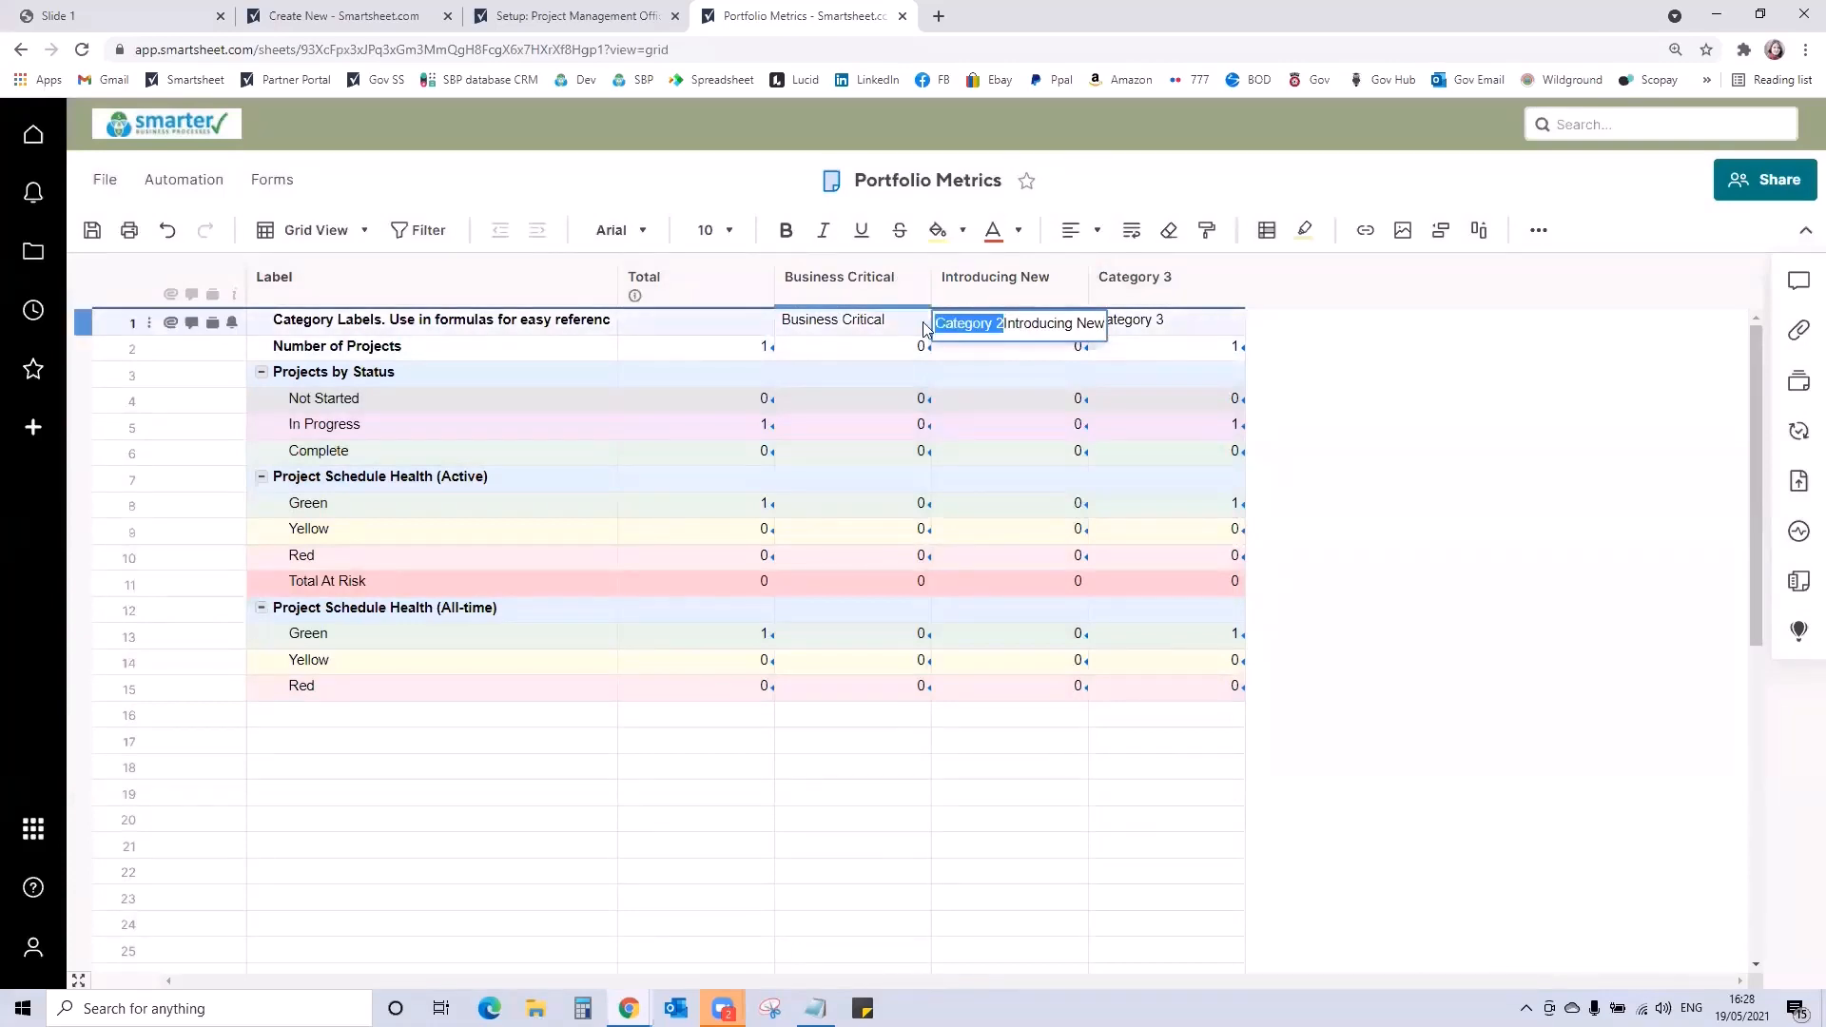
pyautogui.press('Delete')
# Rename the Category 3 column to Implementing Change and set its row 1 category label to match
pyautogui.doubleClick(1156, 276)
pyautogui.write('Implementing CH')
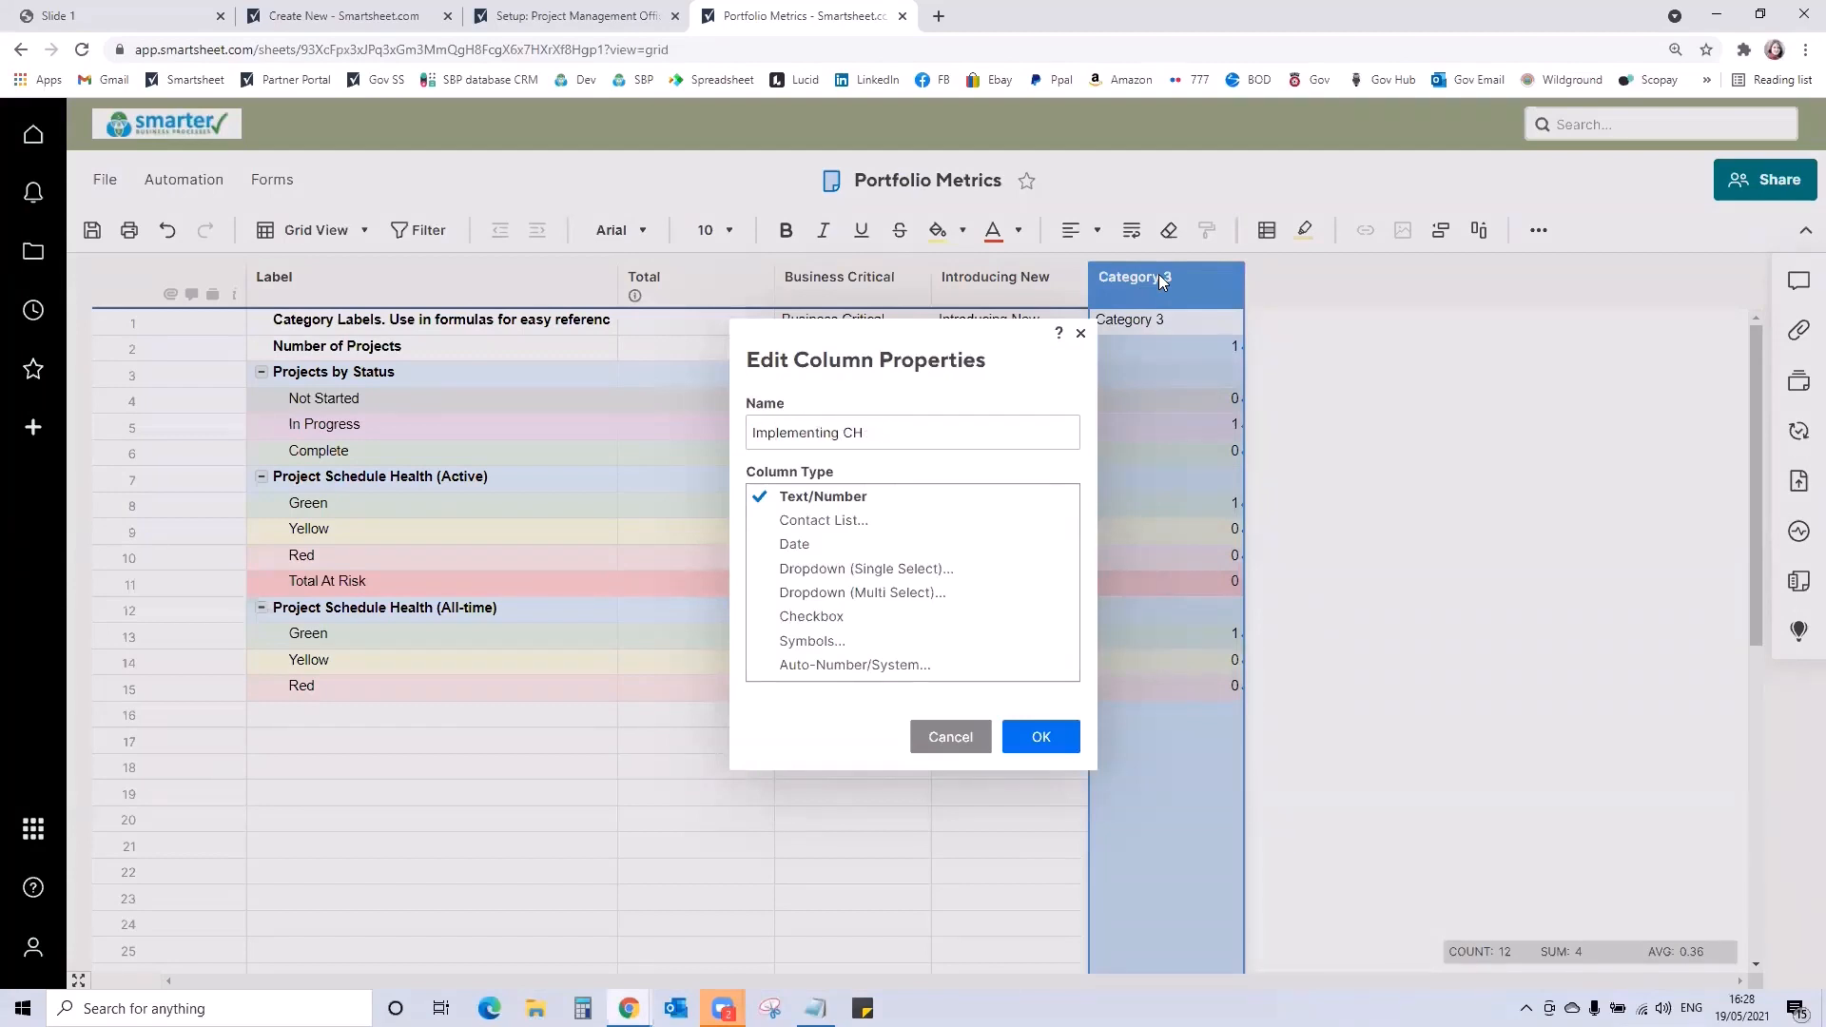
pyautogui.write('anhange')
pyautogui.hotkey('ctrl', 'a')
pyautogui.hotkey('ctrl', 'c')
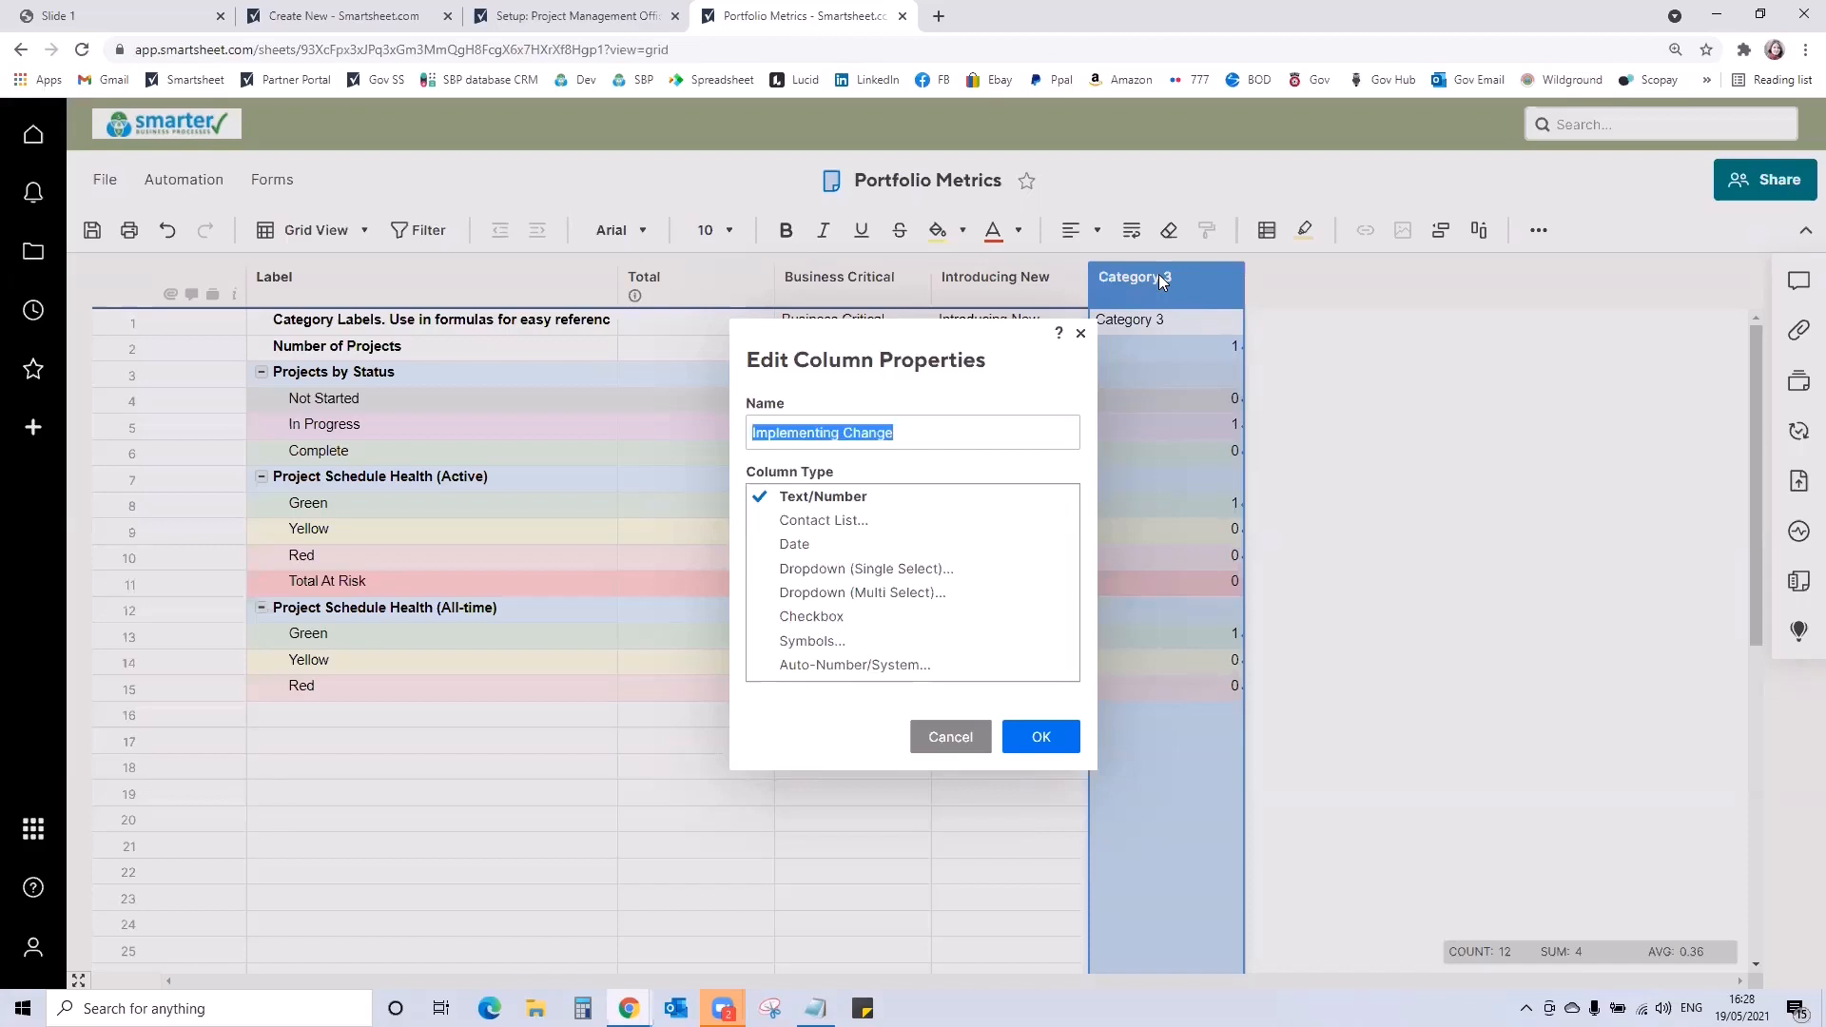
pyautogui.click(1040, 735)
pyautogui.click(1205, 344)
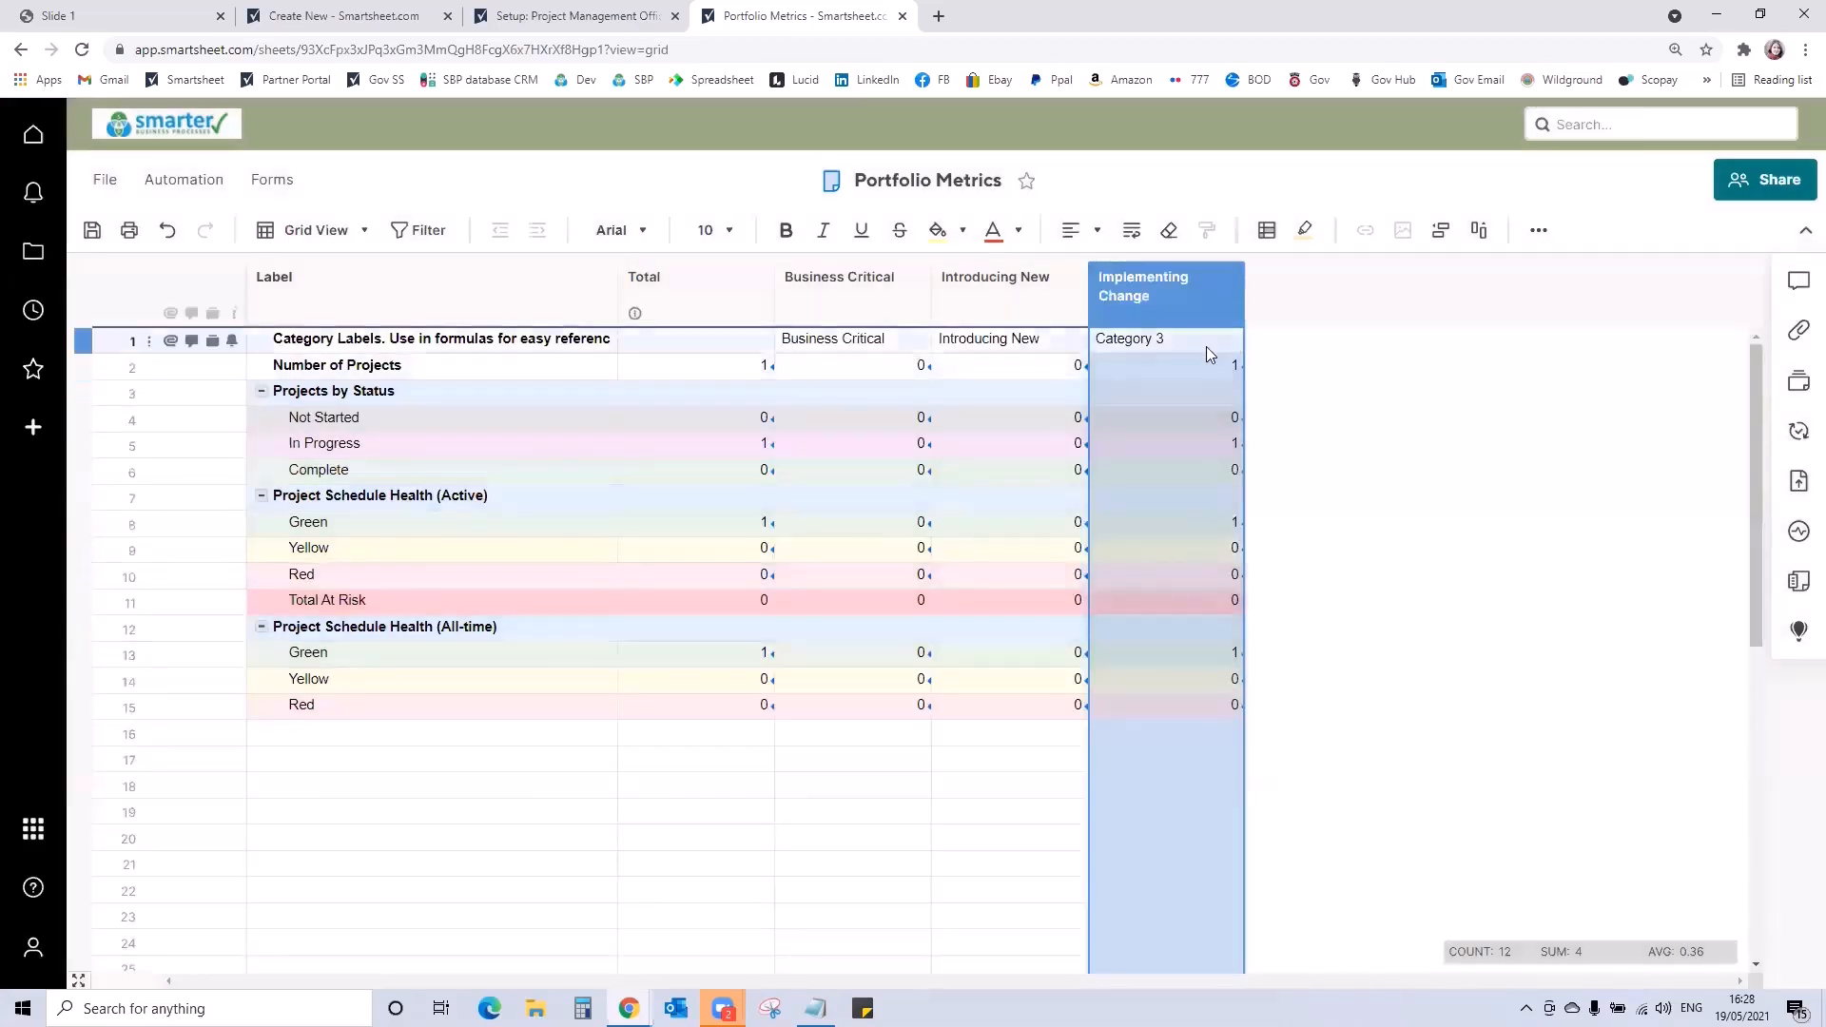
pyautogui.hotkey('ctrl', 'v')
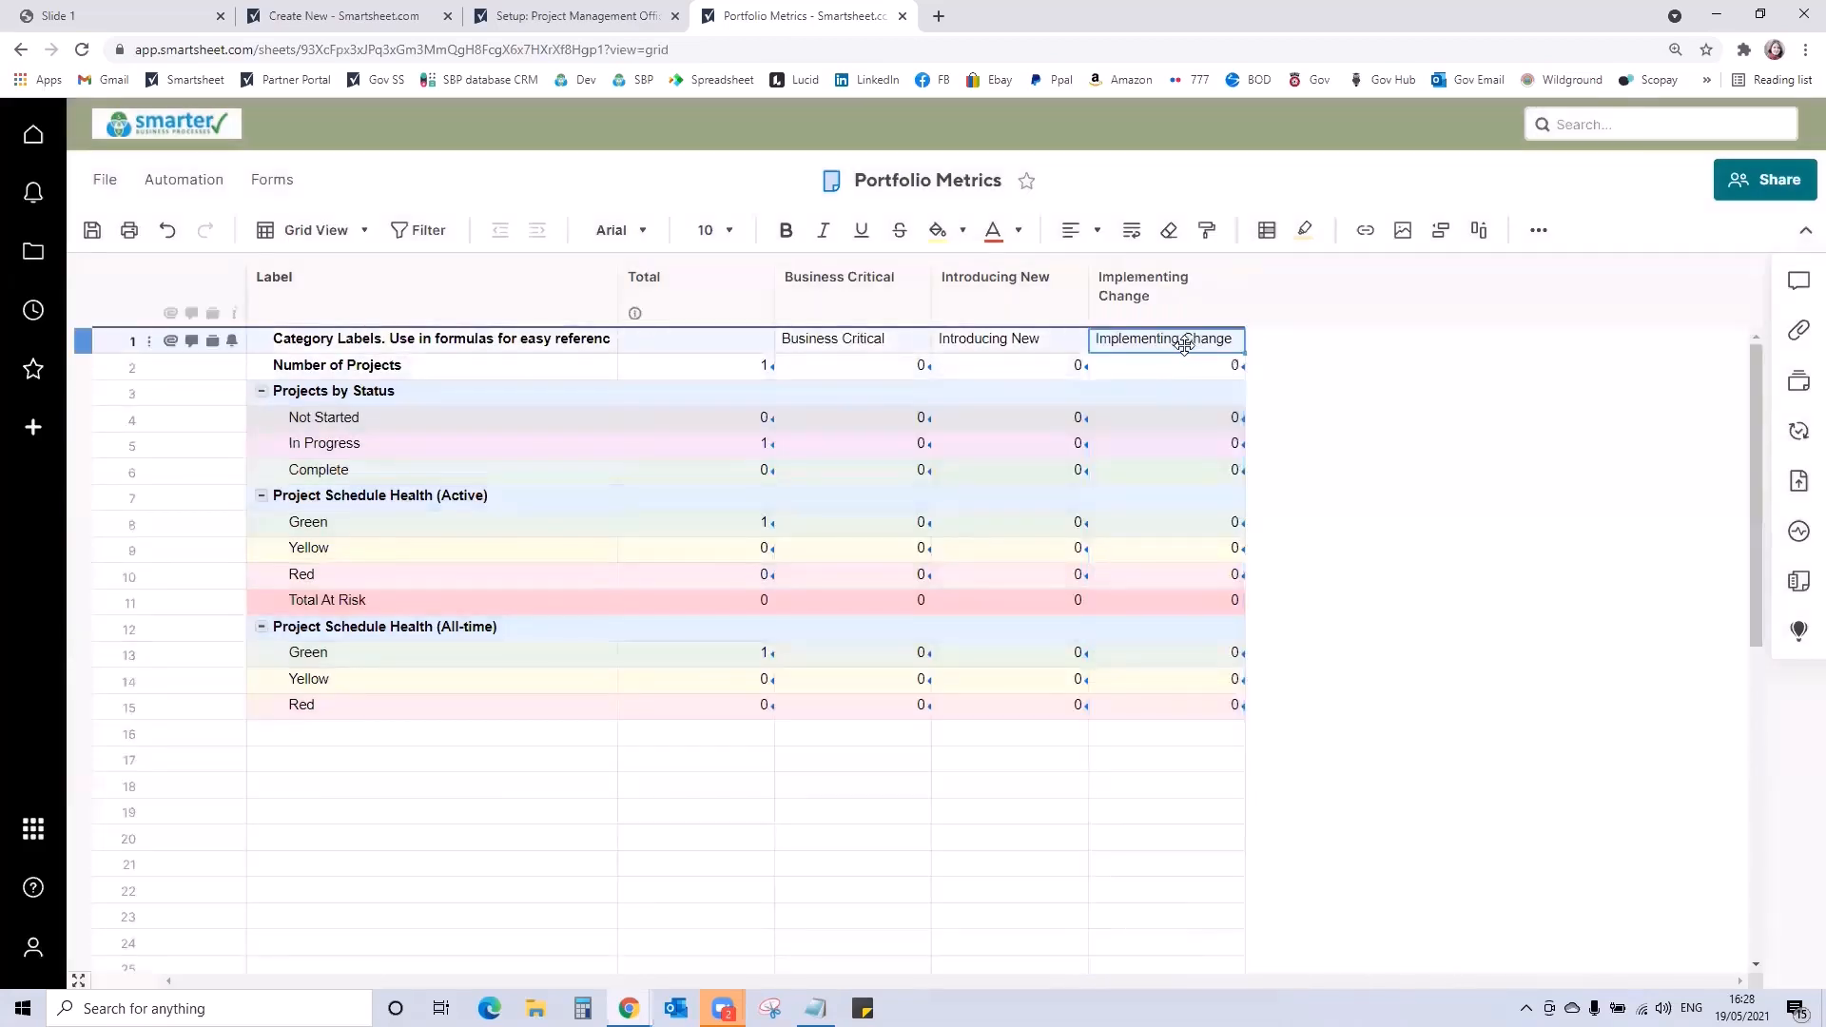
# Add a Business as usual text column with matching row 1 label after Implementing Change, and fill that column's formulas across into rows 2 to 15
pyautogui.click(1211, 288)
pyautogui.rightClick(1213, 299)
pyautogui.click(1279, 361)
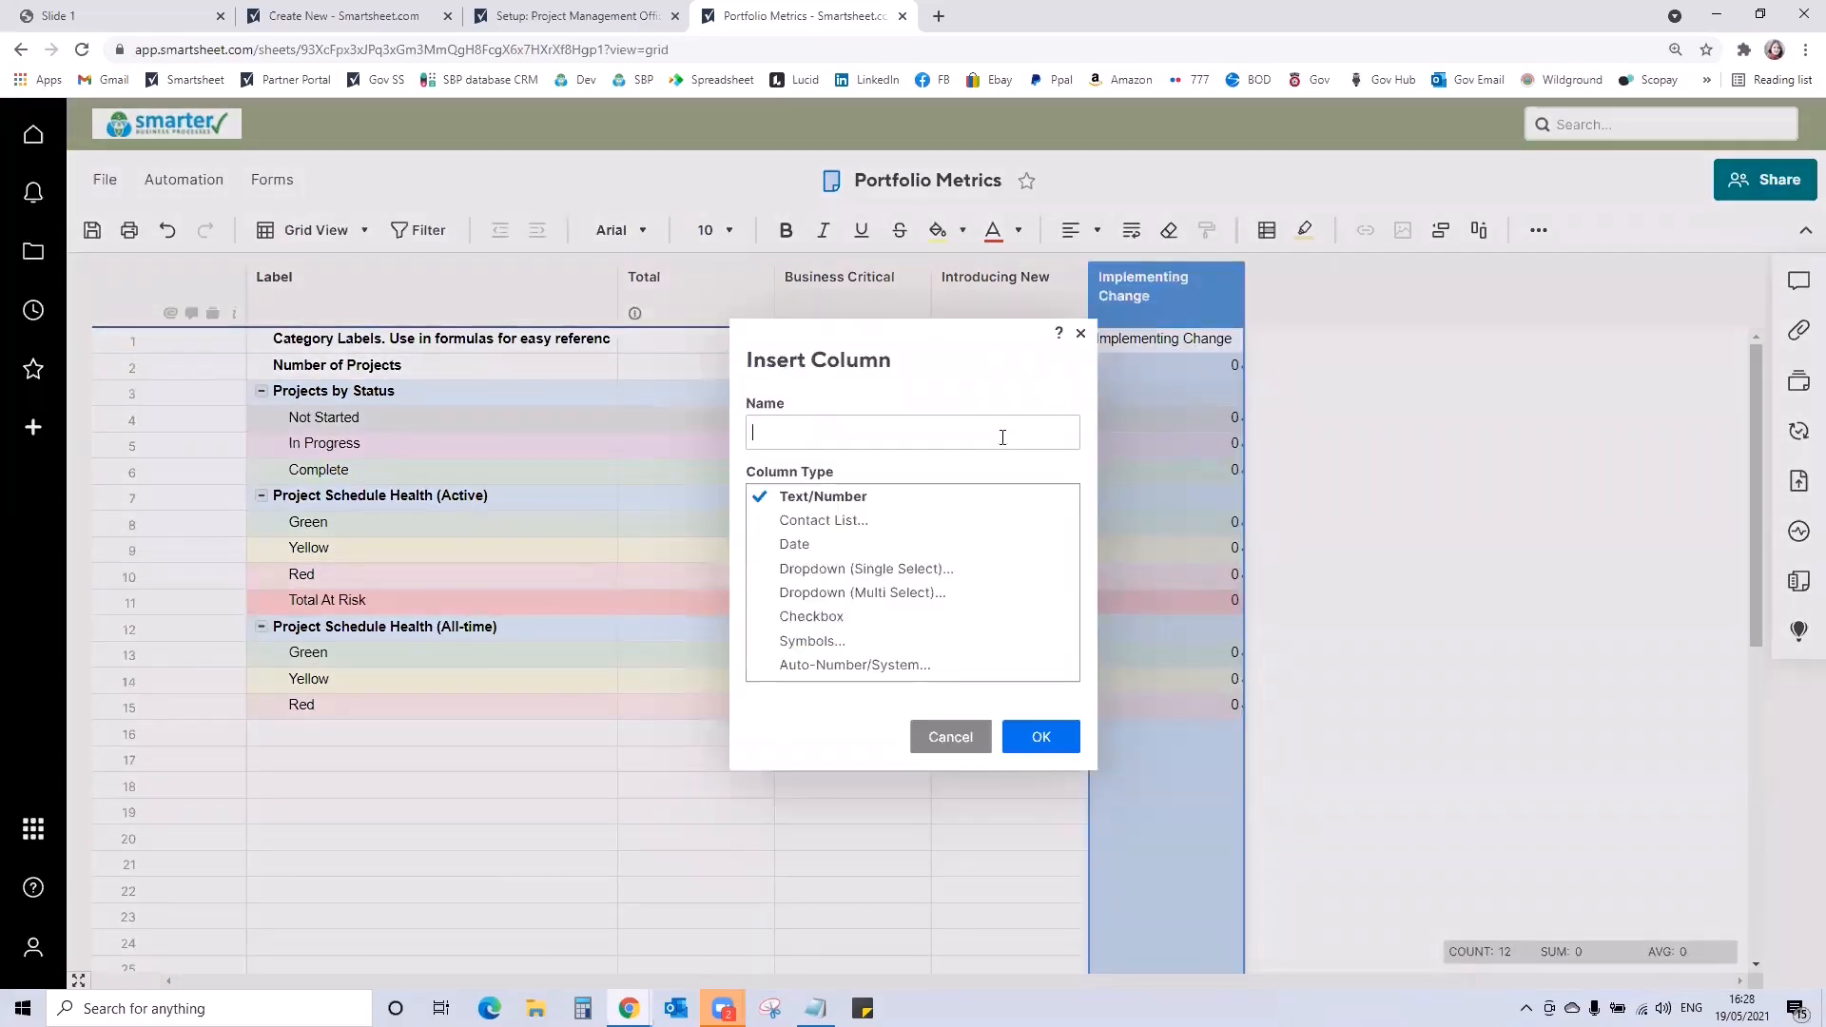
pyautogui.write('Business as usual')
pyautogui.tripleClick(1003, 438)
pyautogui.hotkey('ctrl', 'c')
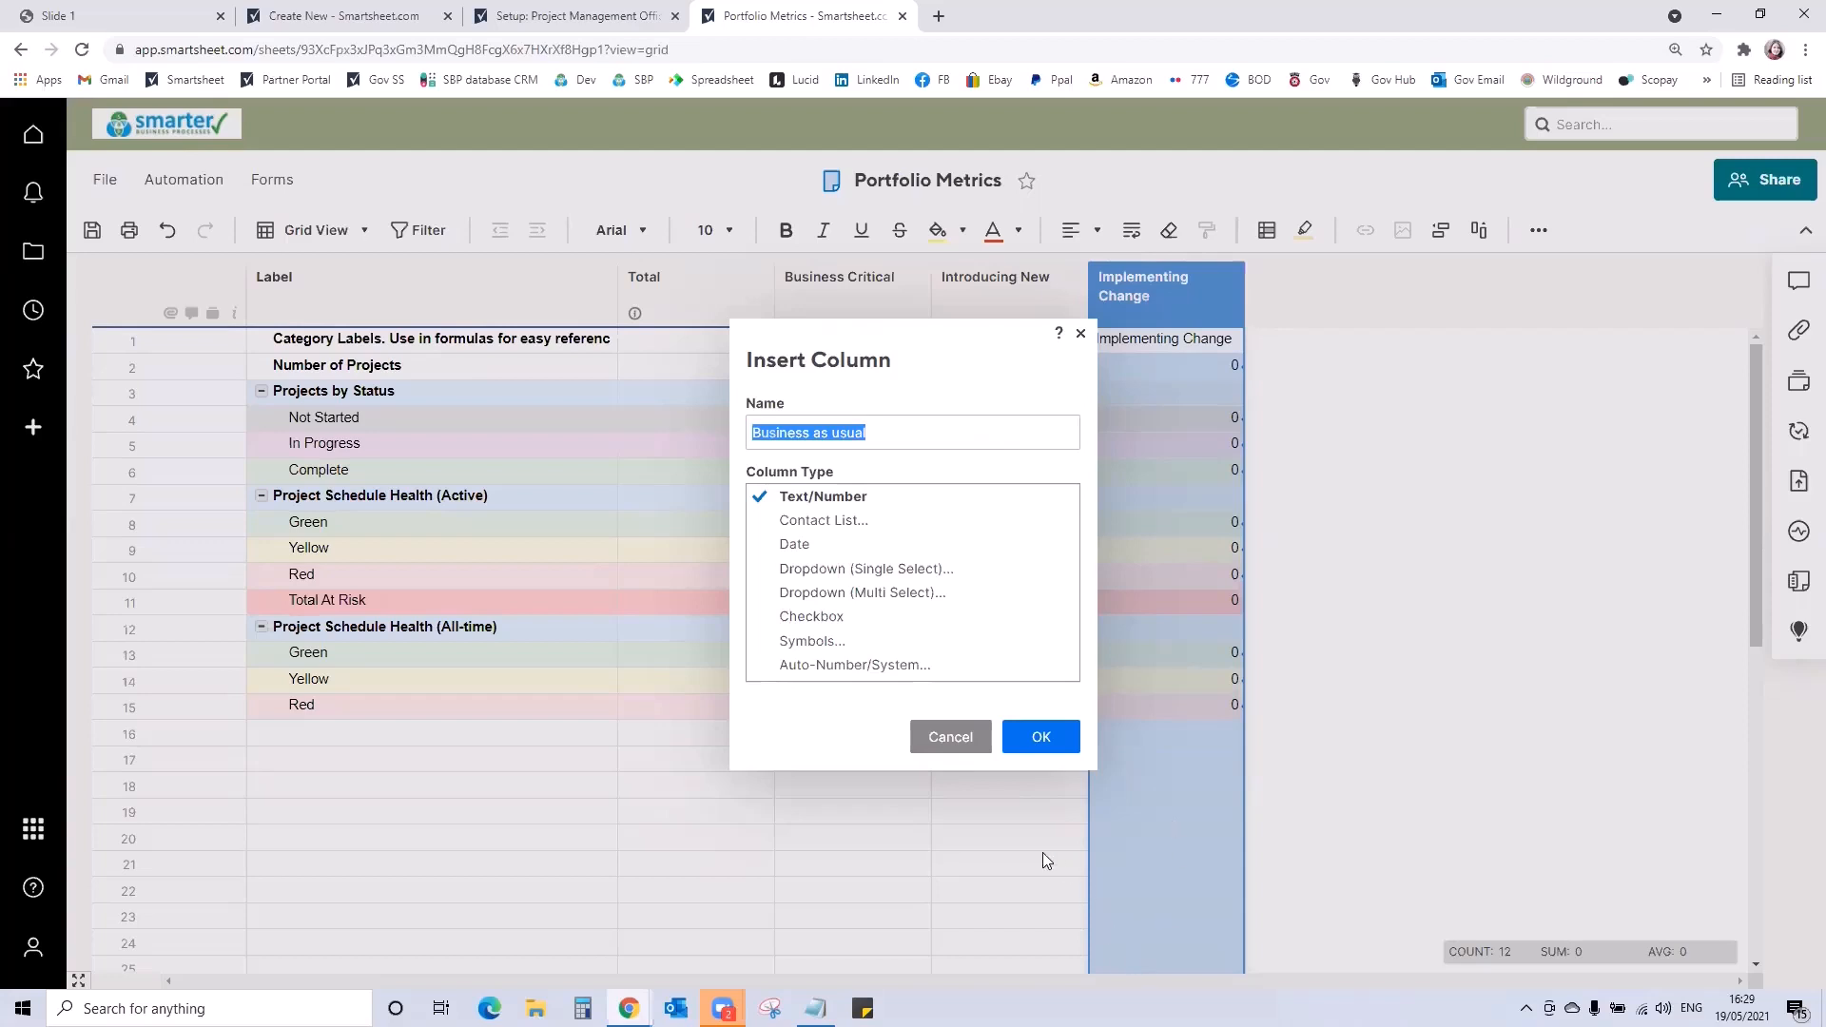
pyautogui.click(1055, 738)
pyautogui.click(1290, 337)
pyautogui.hotkey('ctrl', 'v')
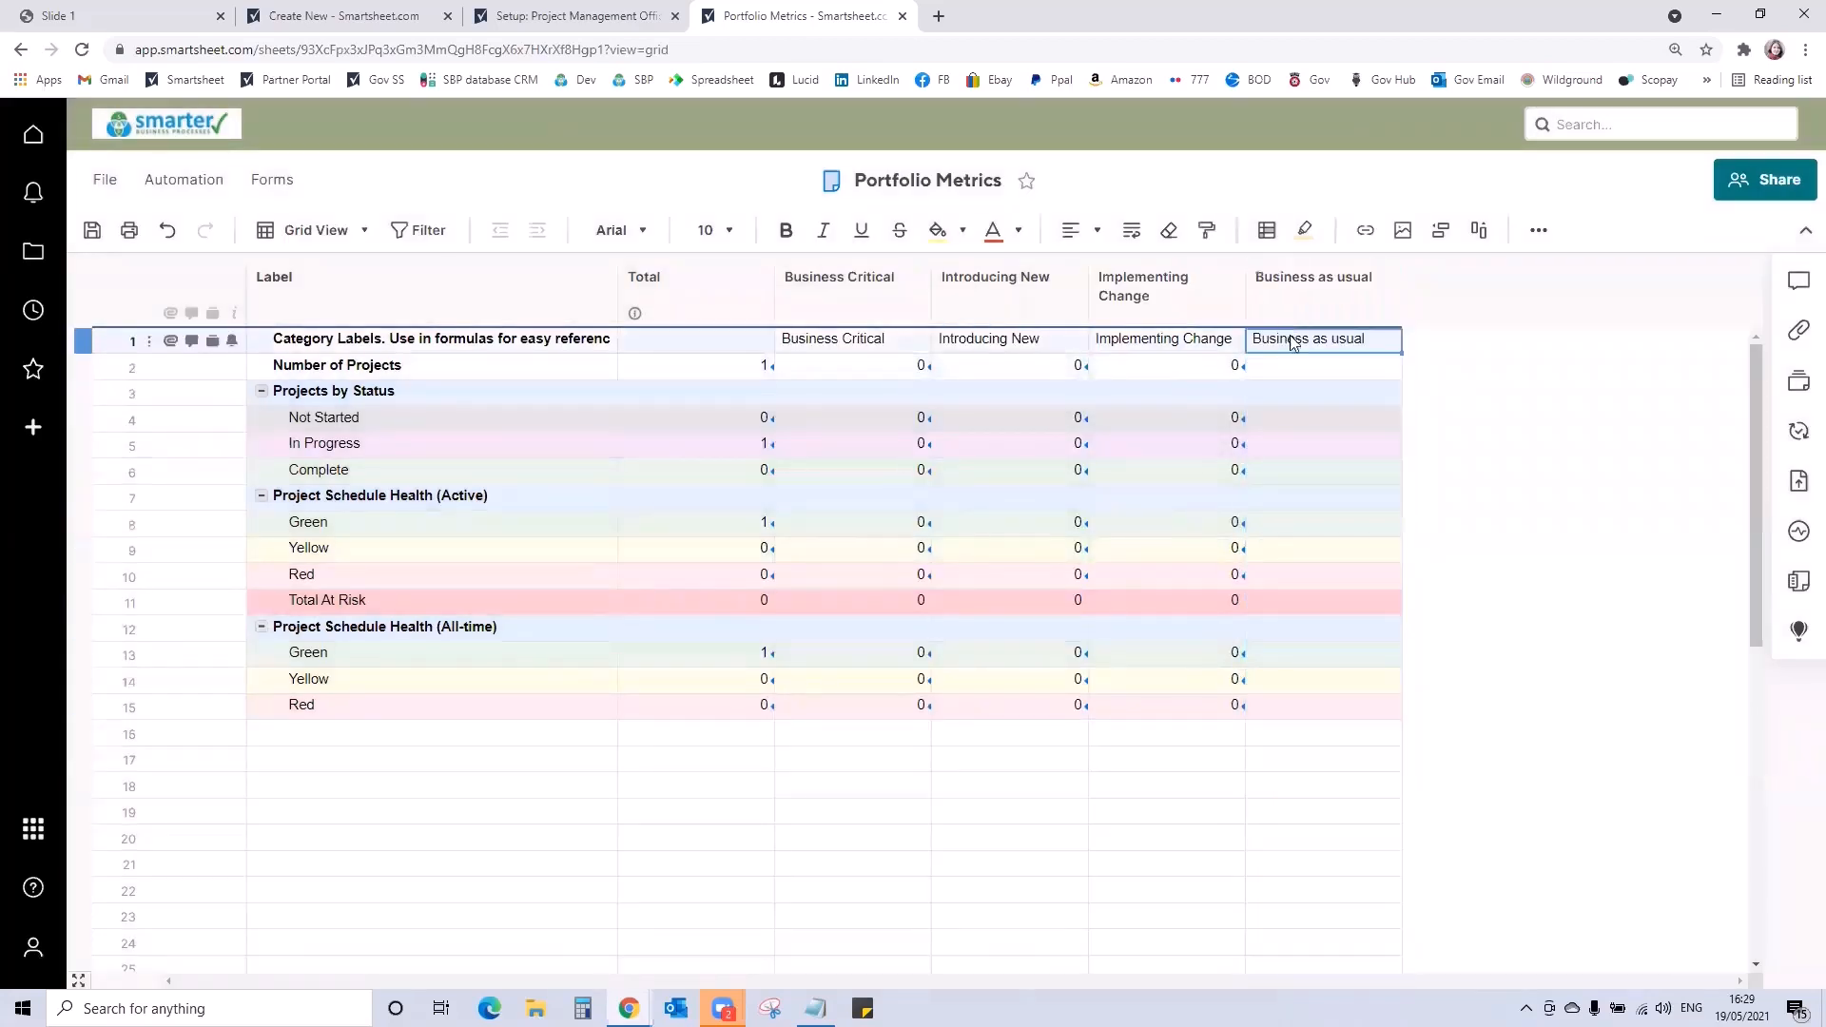
pyautogui.moveTo(1205, 369); pyautogui.dragTo(1298, 699)
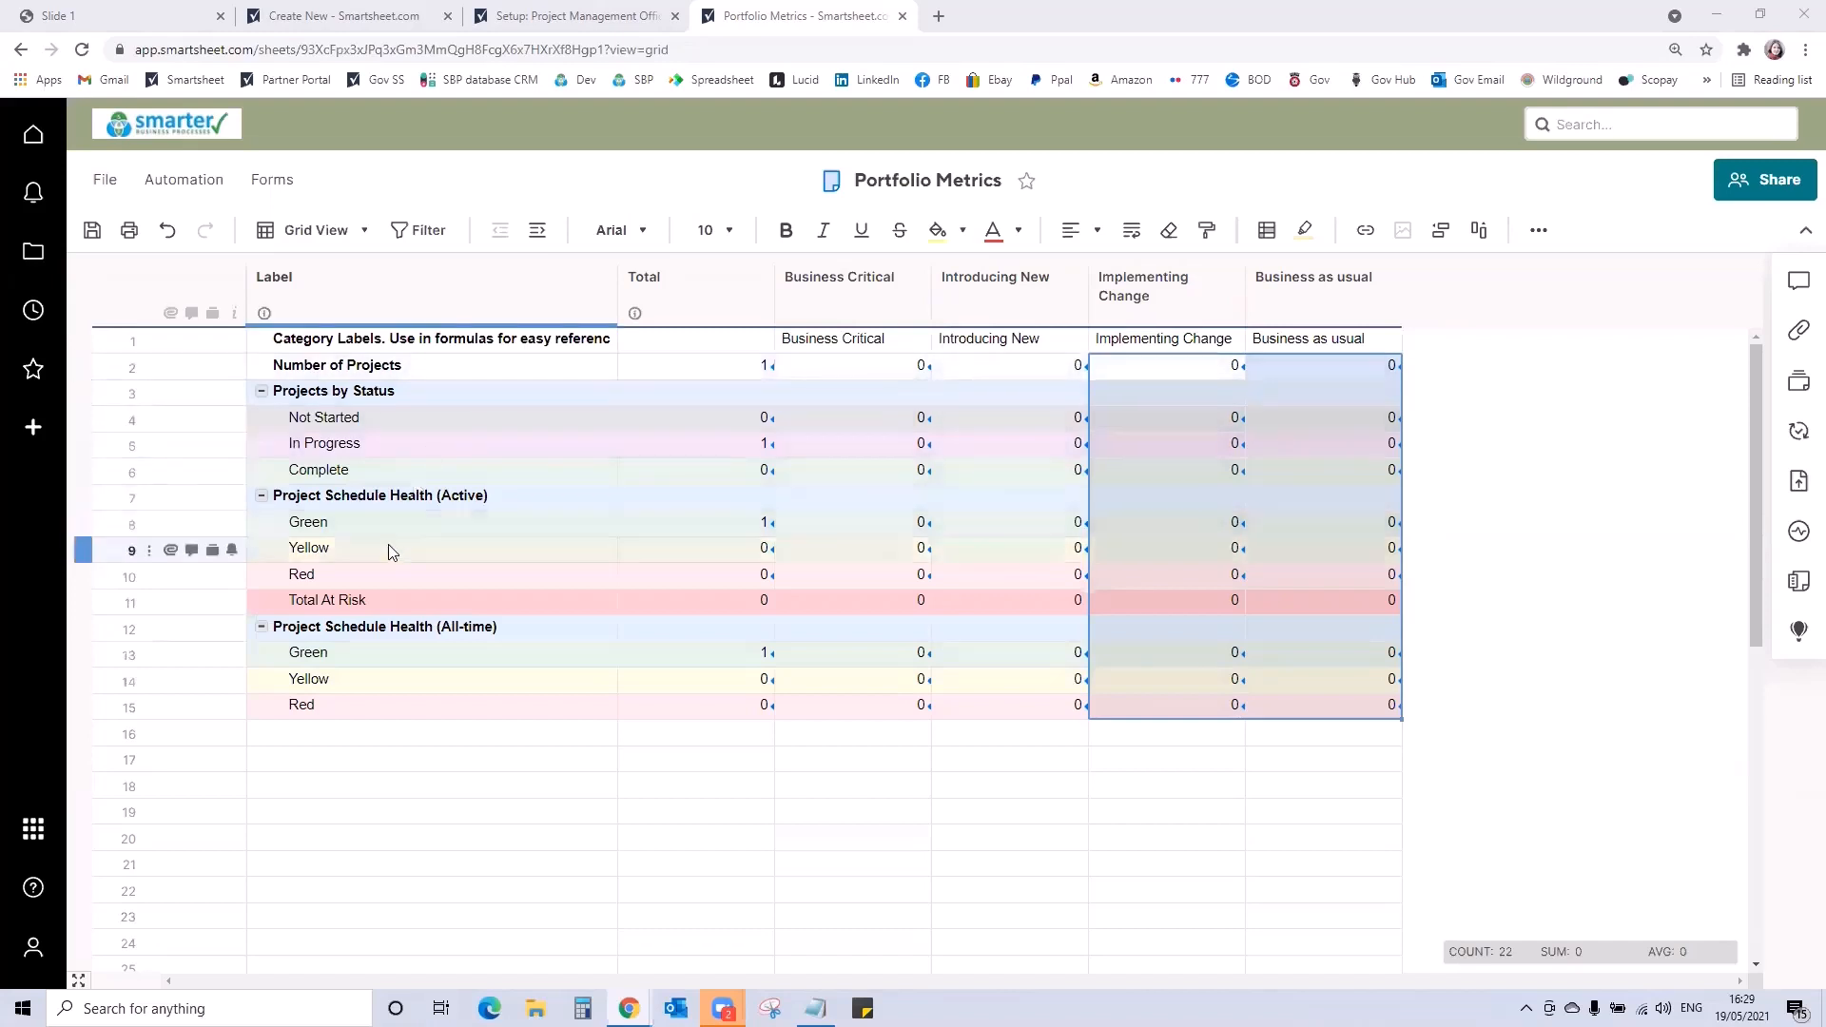
# Insert a row labelled Blue above Total At Risk in the Project Schedule Health (Active) section
pyautogui.click(334, 549)
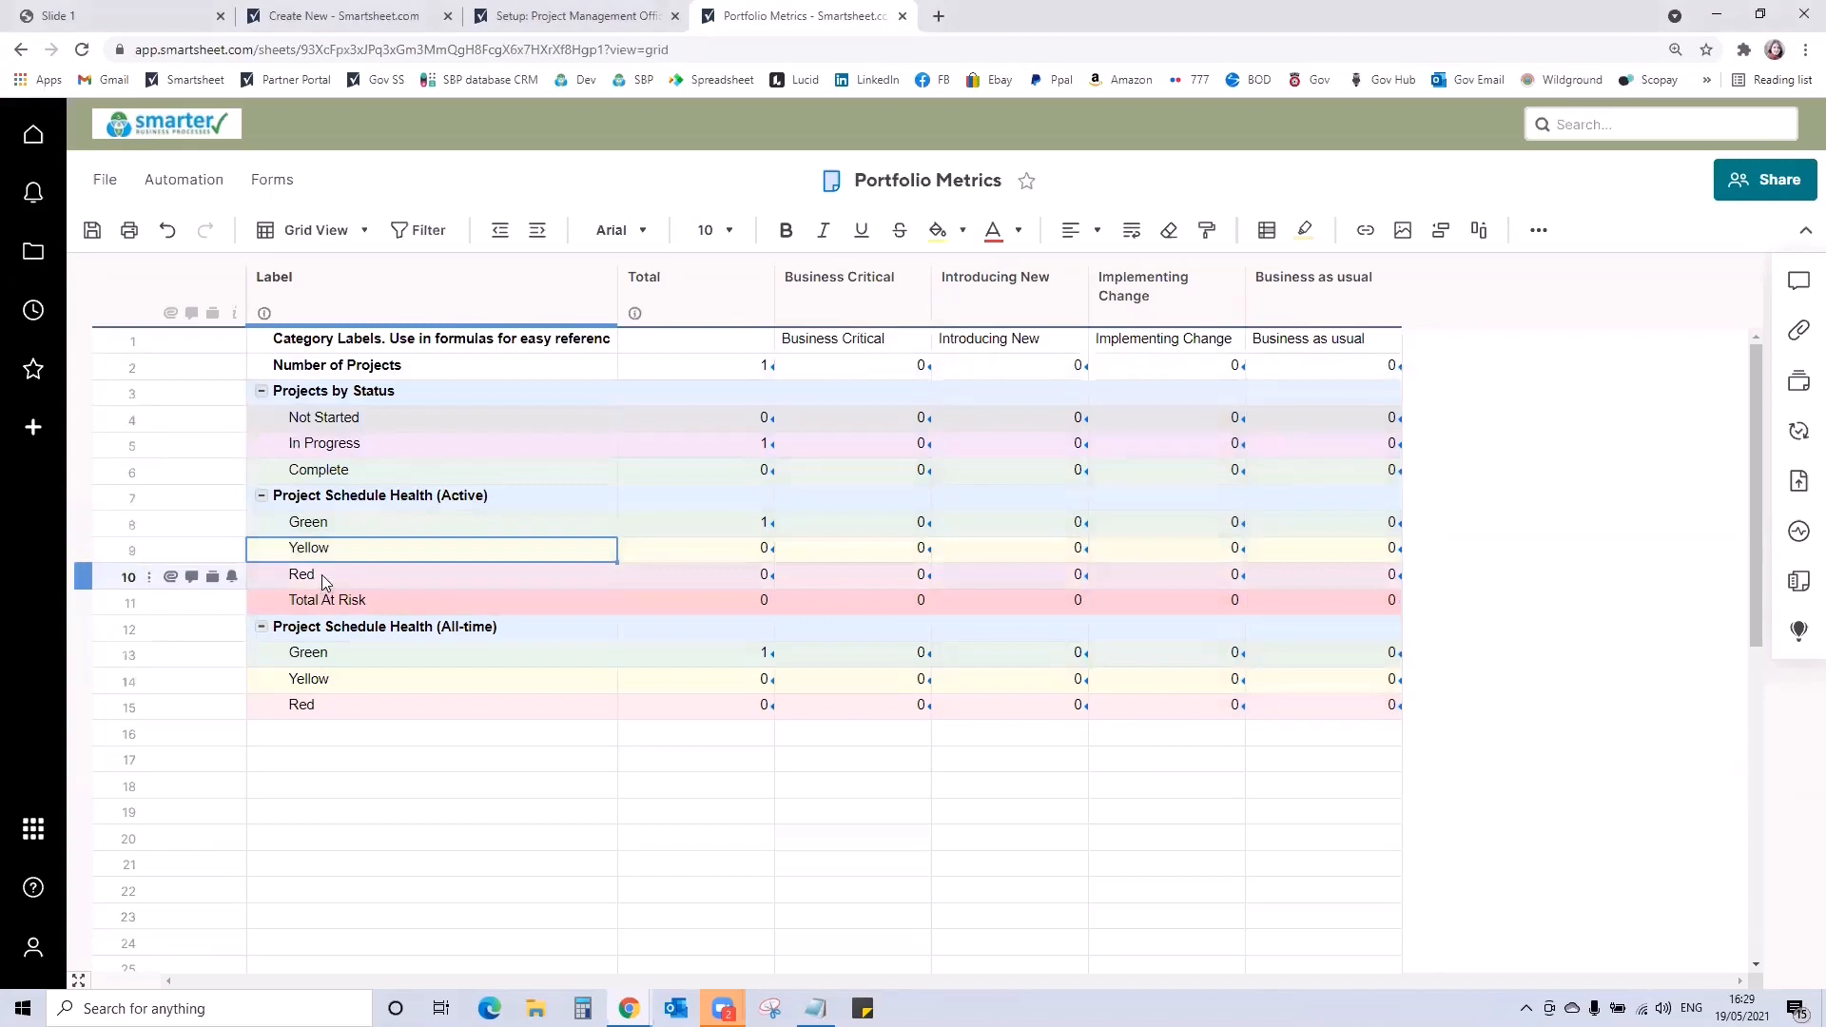
pyautogui.click(148, 604)
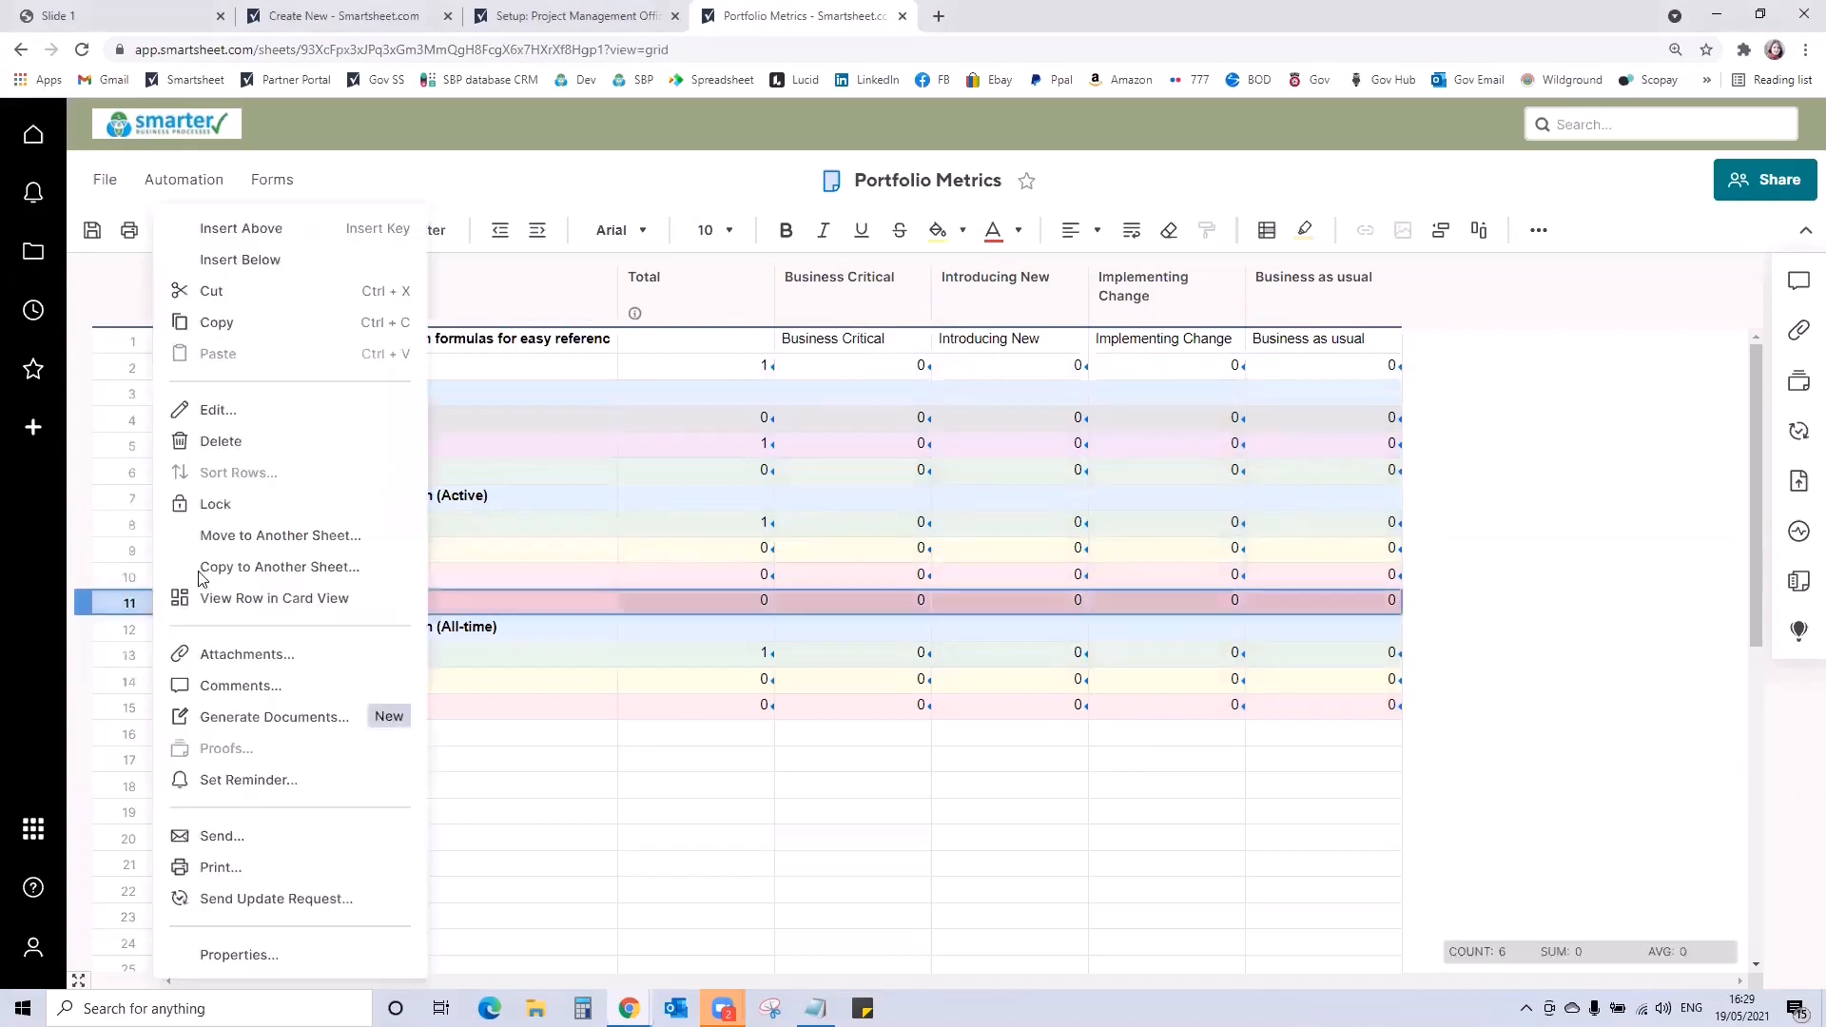
pyautogui.click(252, 230)
pyautogui.click(342, 603)
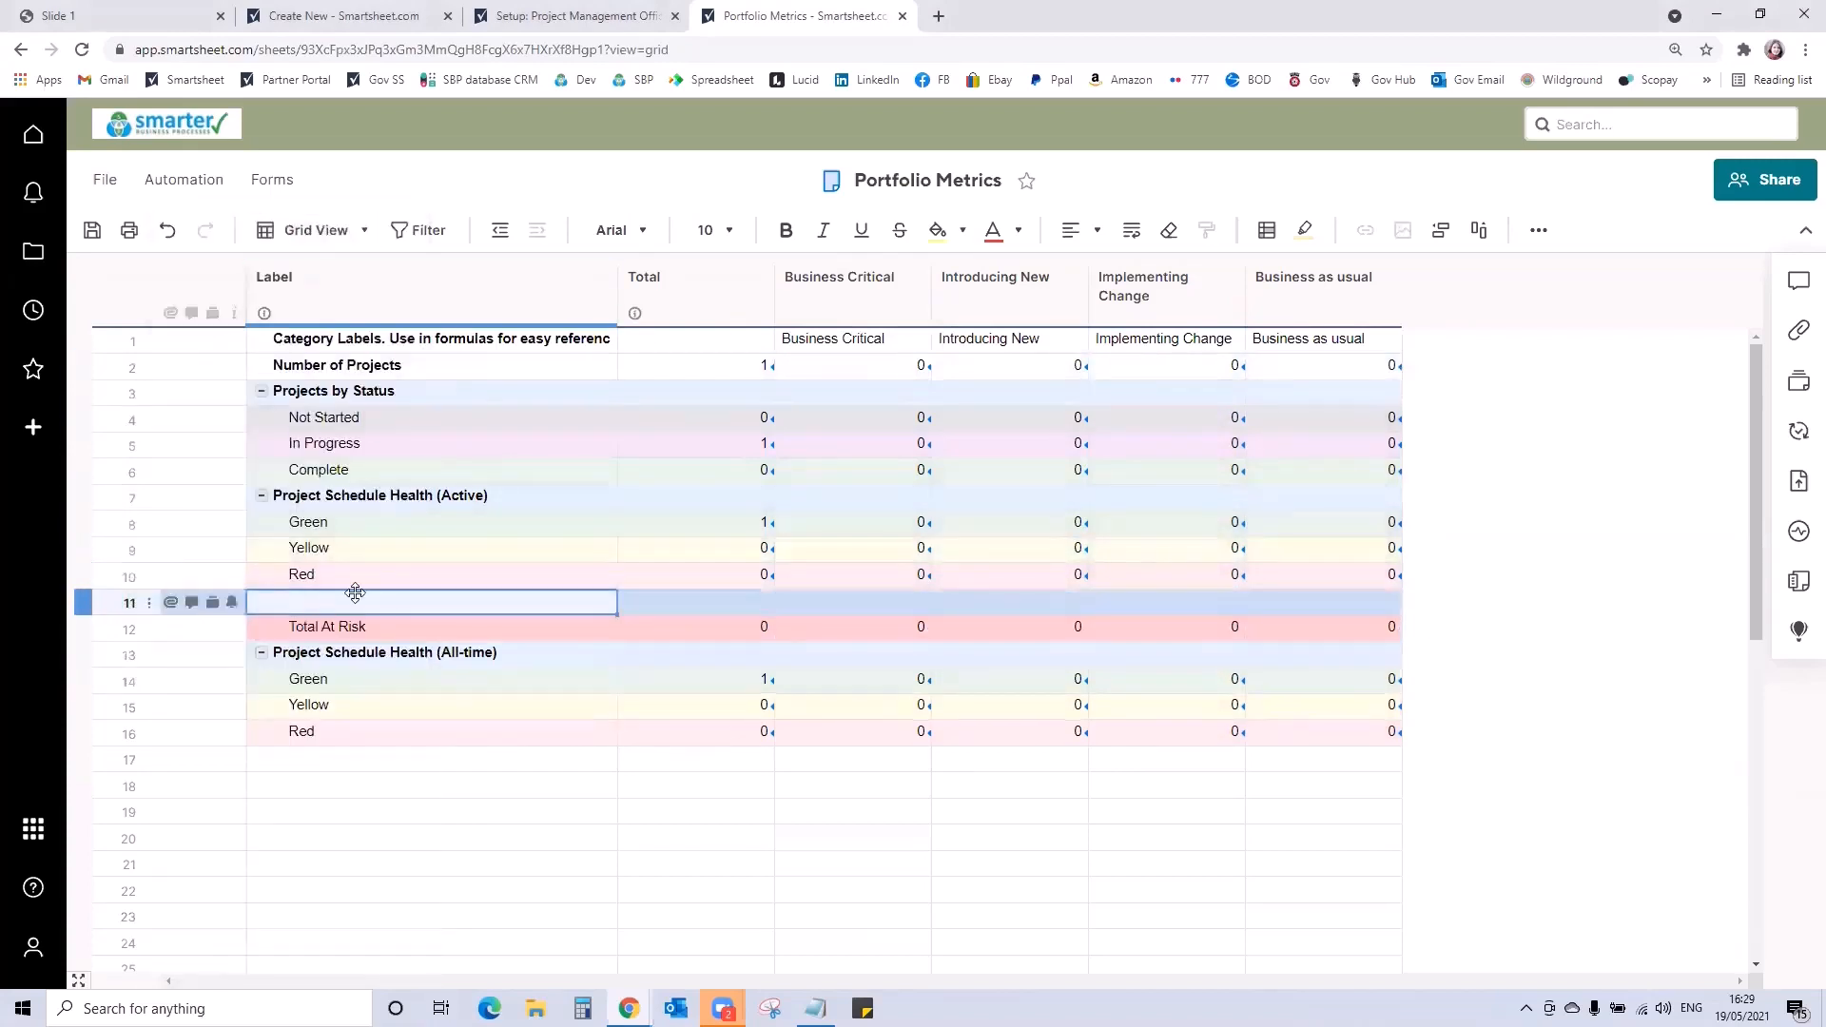
pyautogui.write('Blue')
pyautogui.press('Tab')
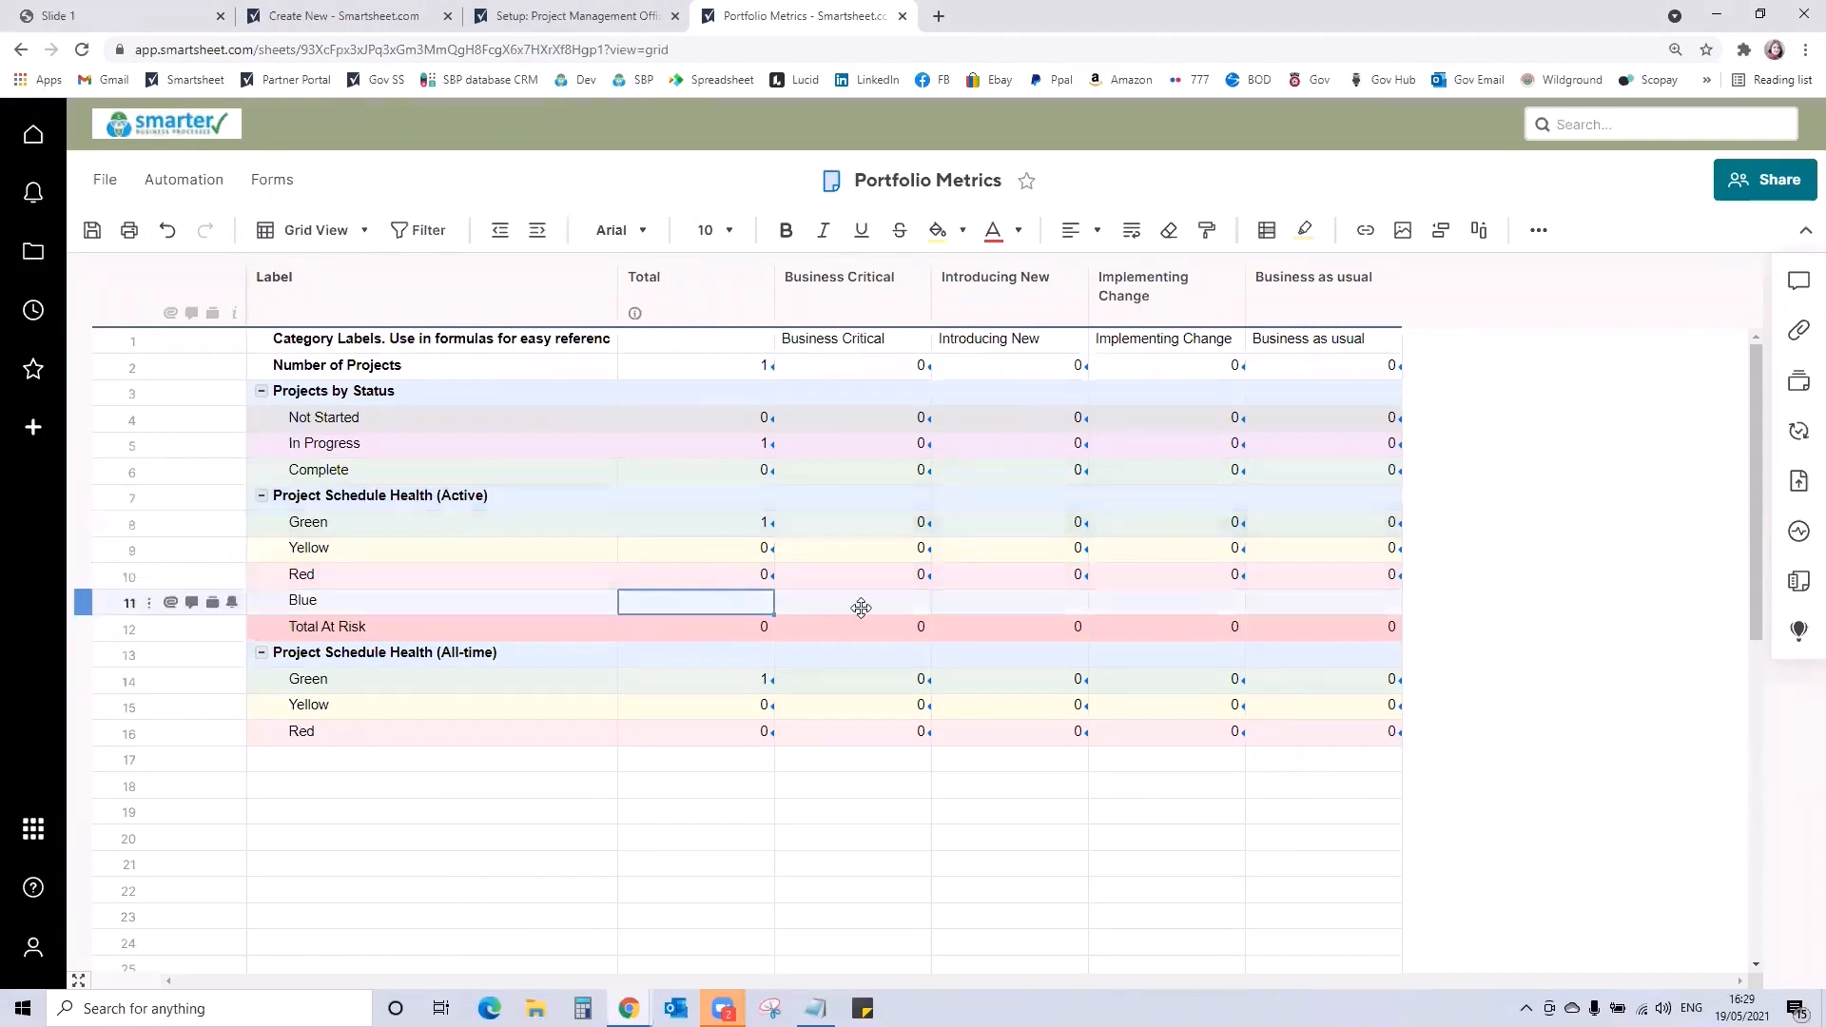
# Fill the active Red row's formulas from Total through Business as usual down into the Blue row
pyautogui.click(751, 580)
pyautogui.moveTo(751, 582); pyautogui.dragTo(1384, 582)
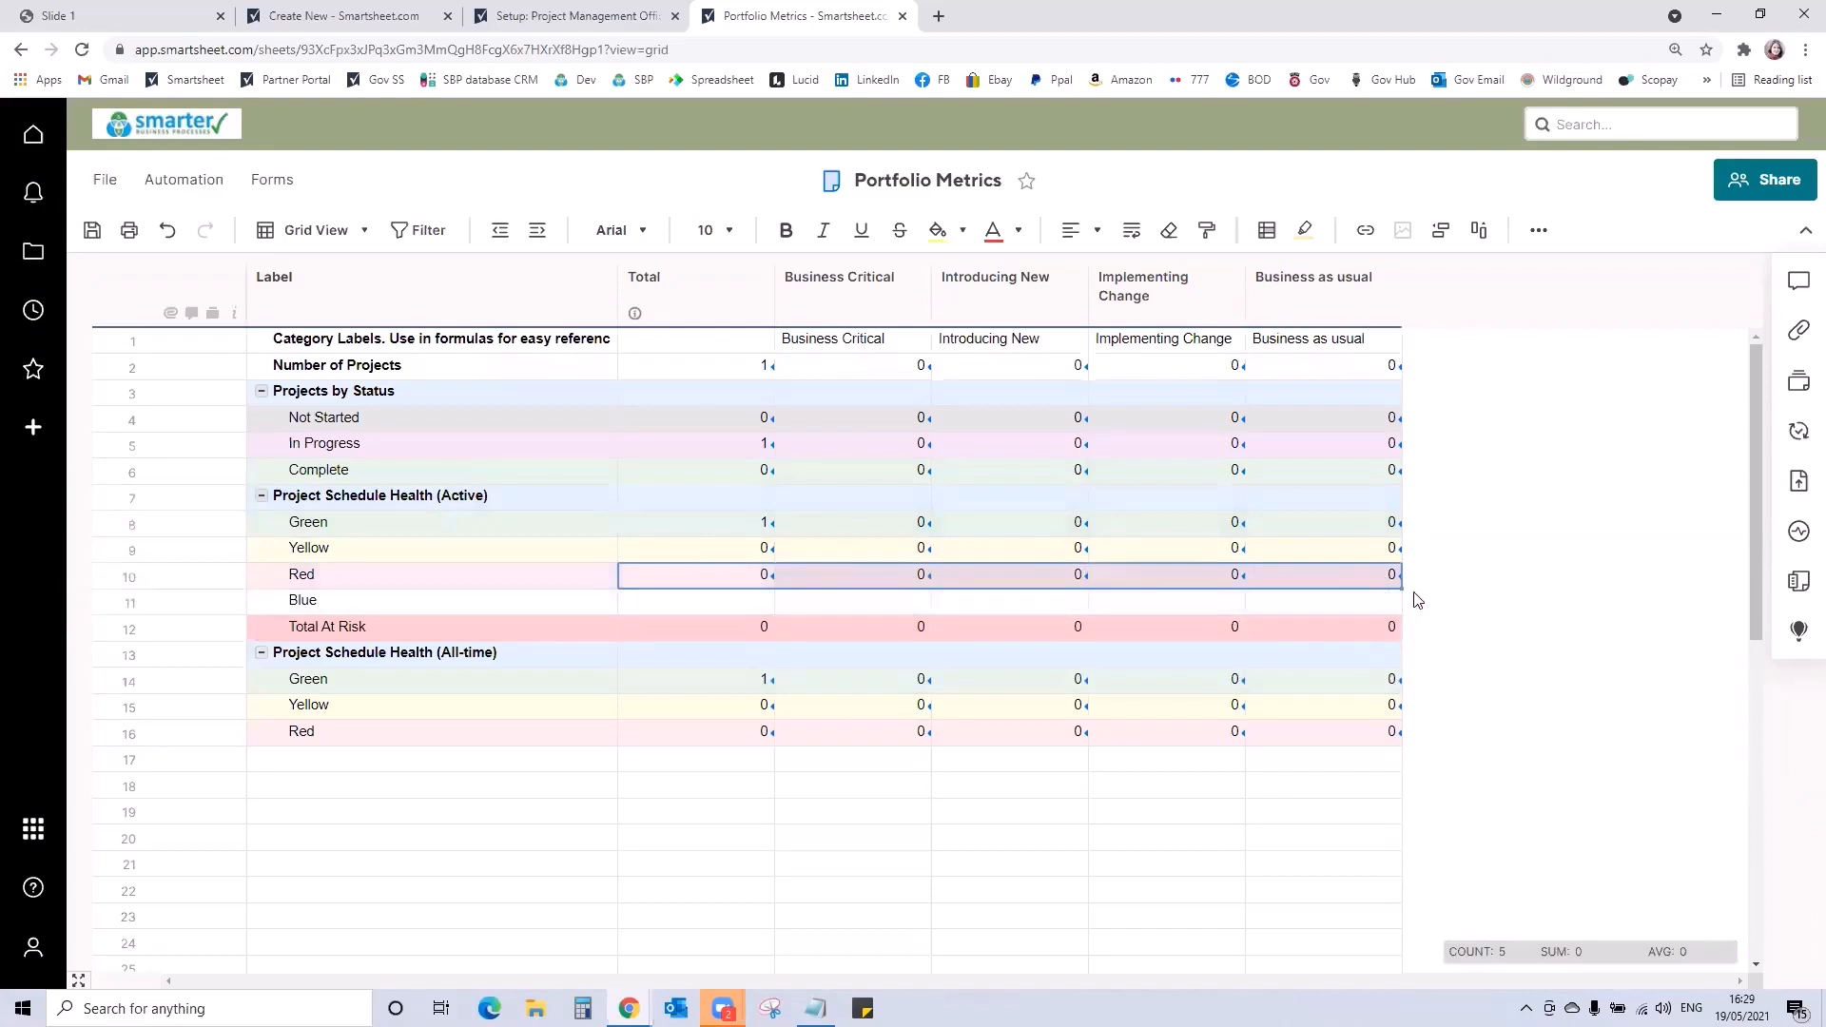
pyautogui.moveTo(1400, 577); pyautogui.dragTo(1395, 607)
# Add a Blue row below Red in the Project Schedule Health (All-time) section
pyautogui.click(390, 756)
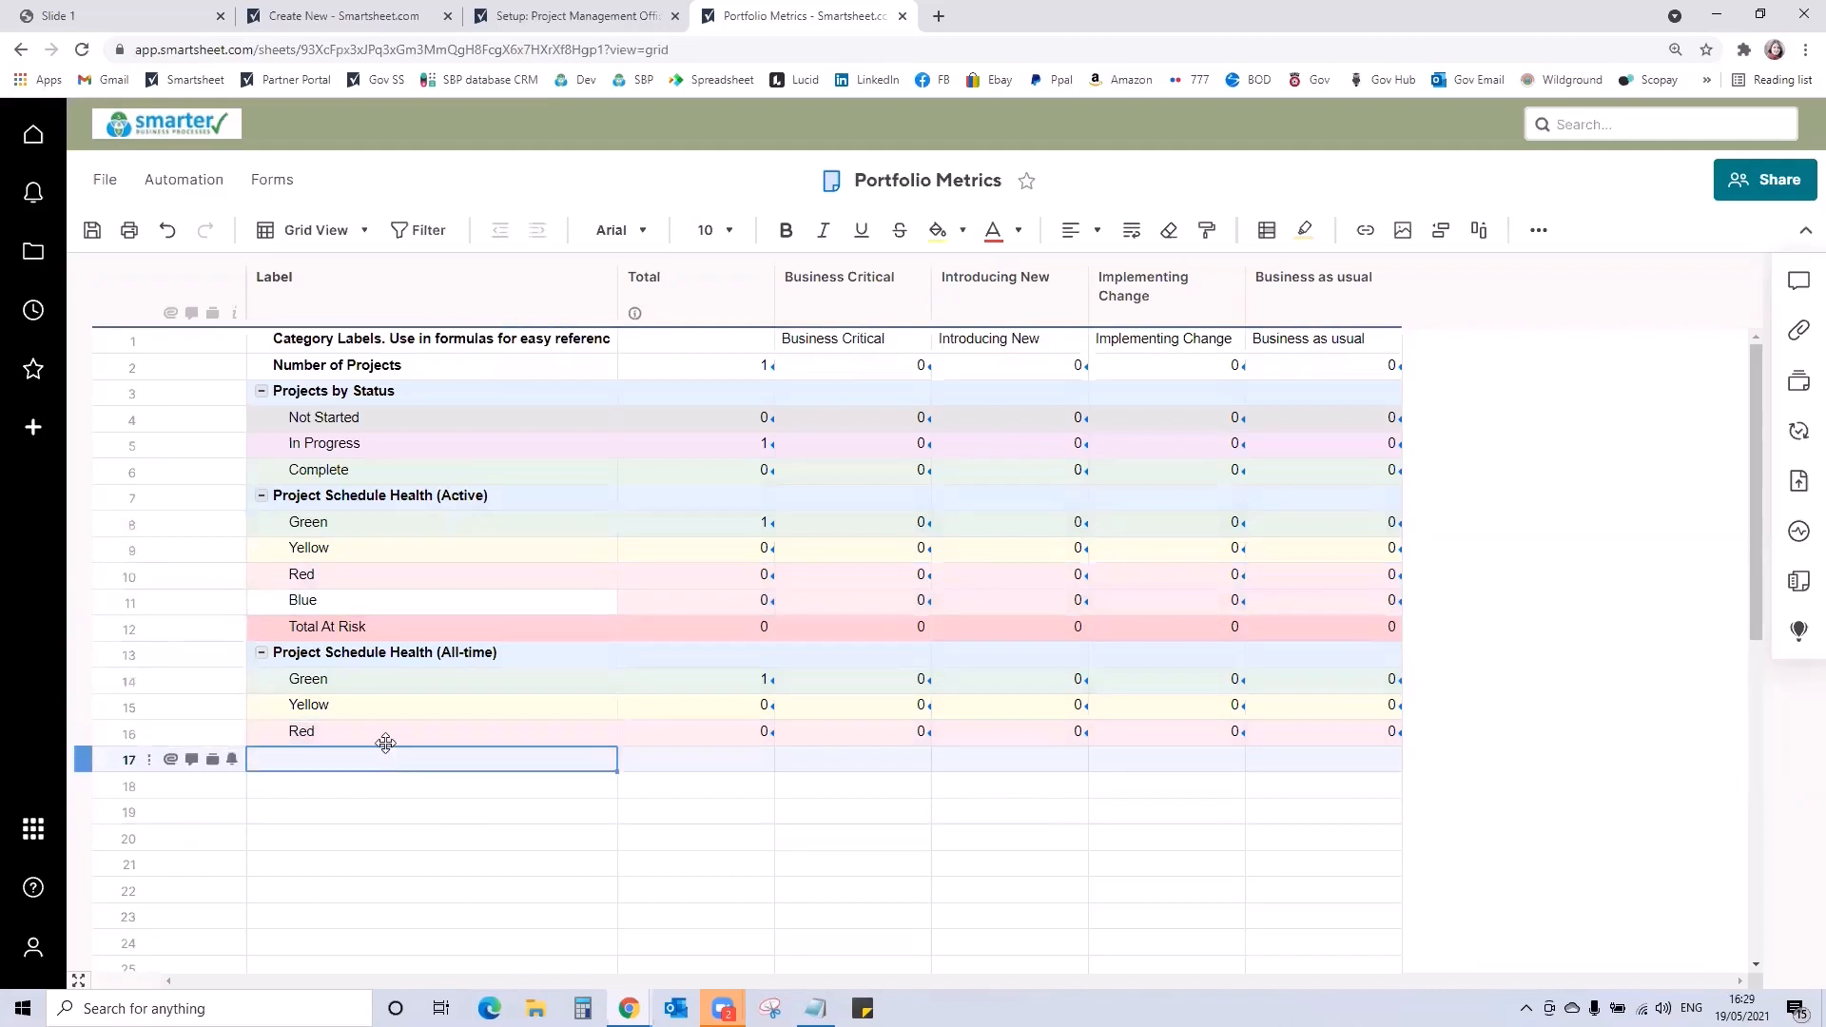
pyautogui.write('Blue')
pyautogui.press('Tab')
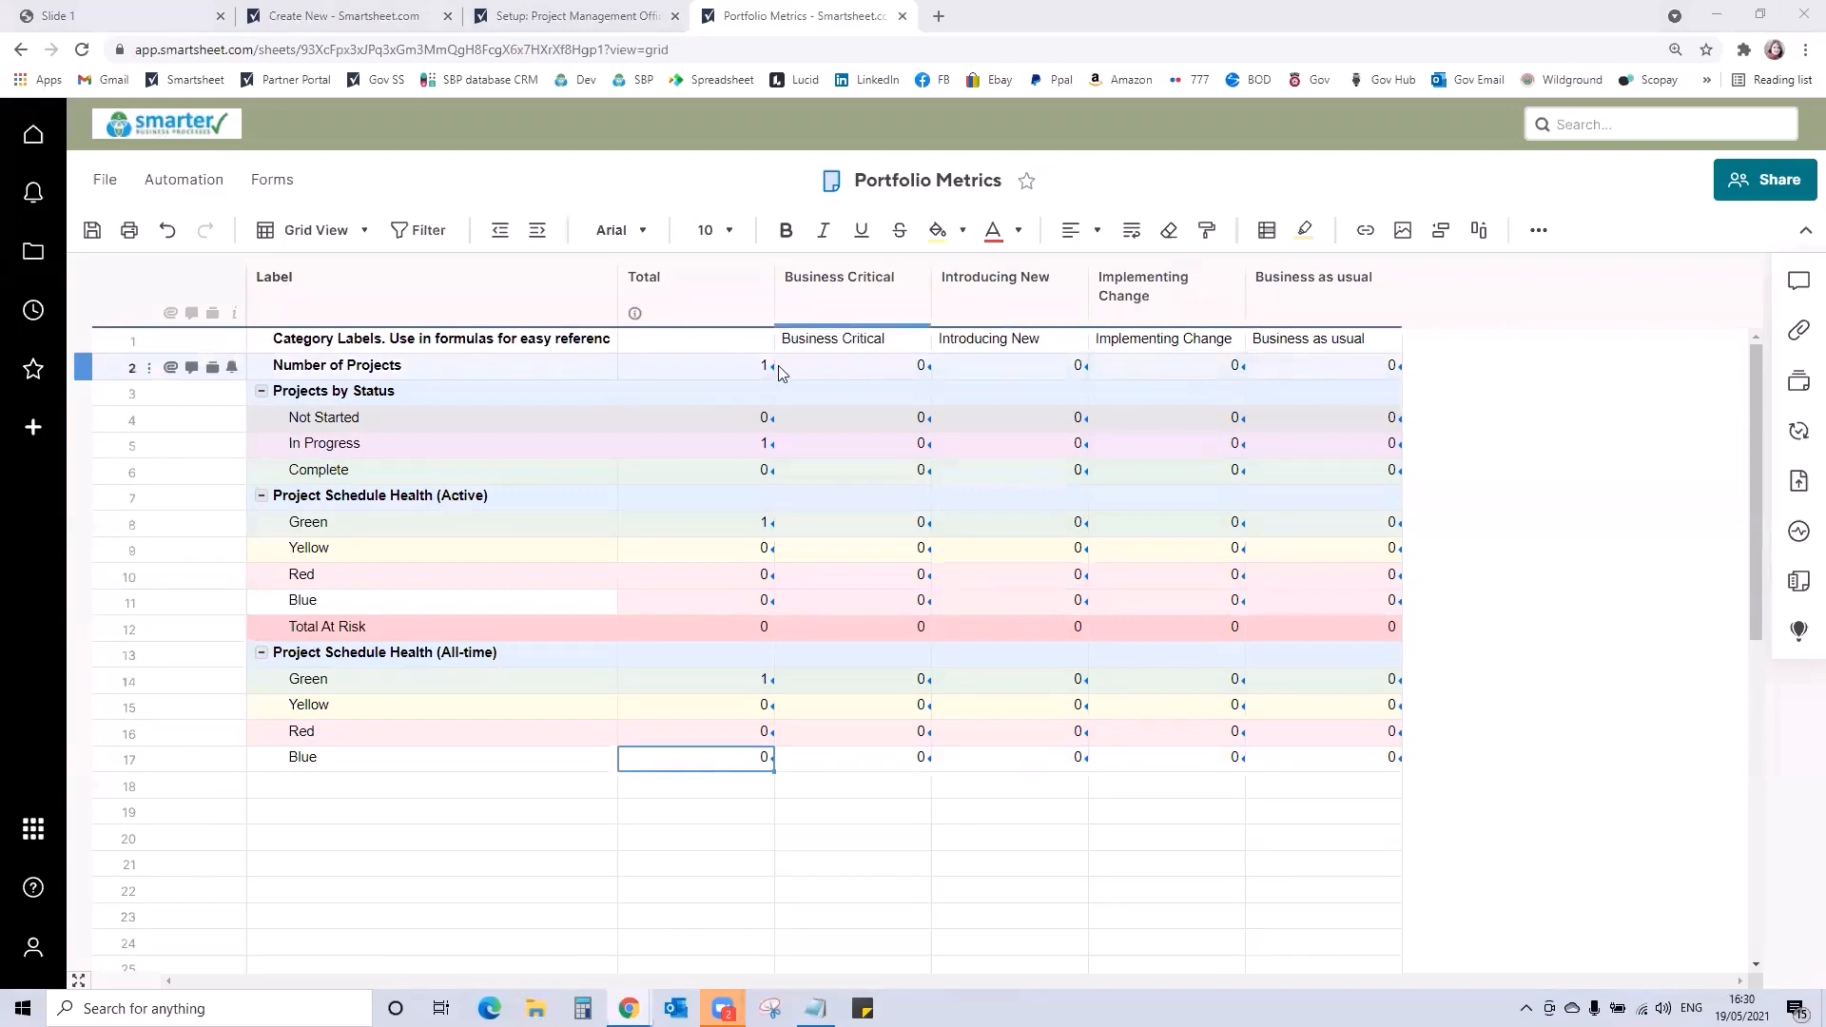
# Inspect the formula in the Total cell of the Number of Projects row
pyautogui.click(732, 369)
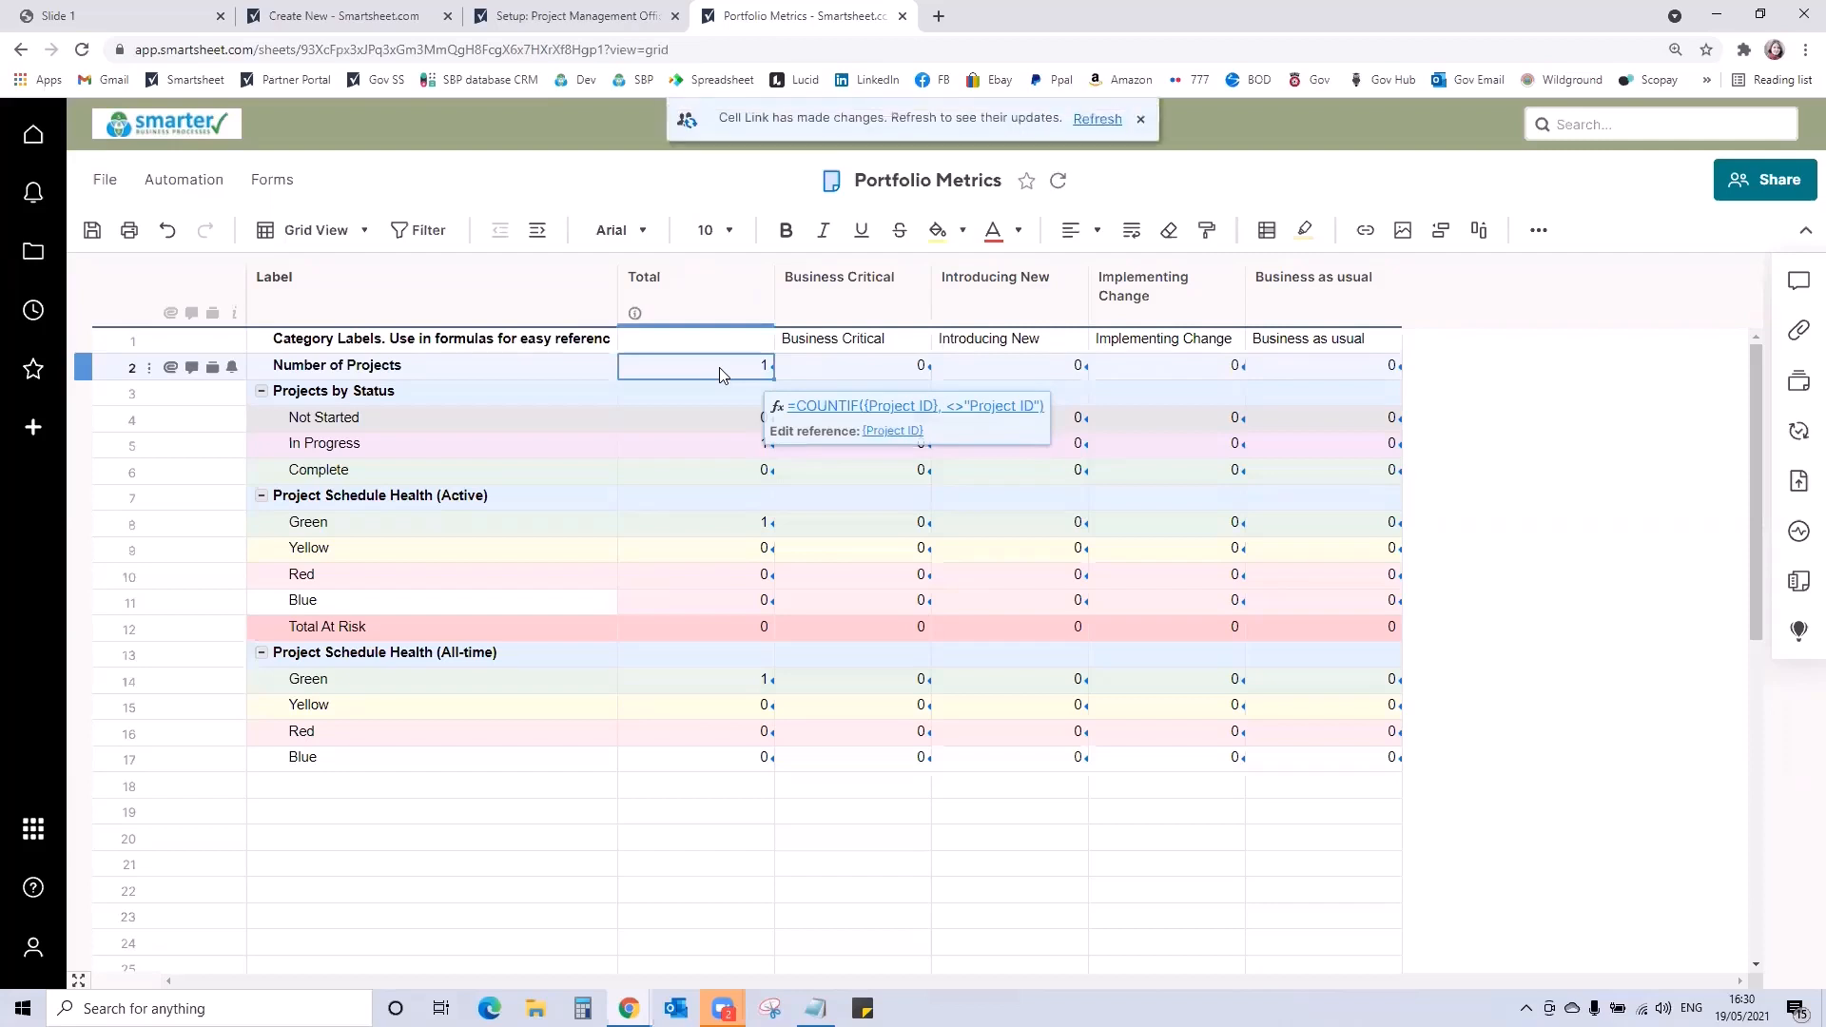
# Subtract 1 from the Total formulas of the Number of Projects row and the In Progress status row
pyautogui.click(801, 407)
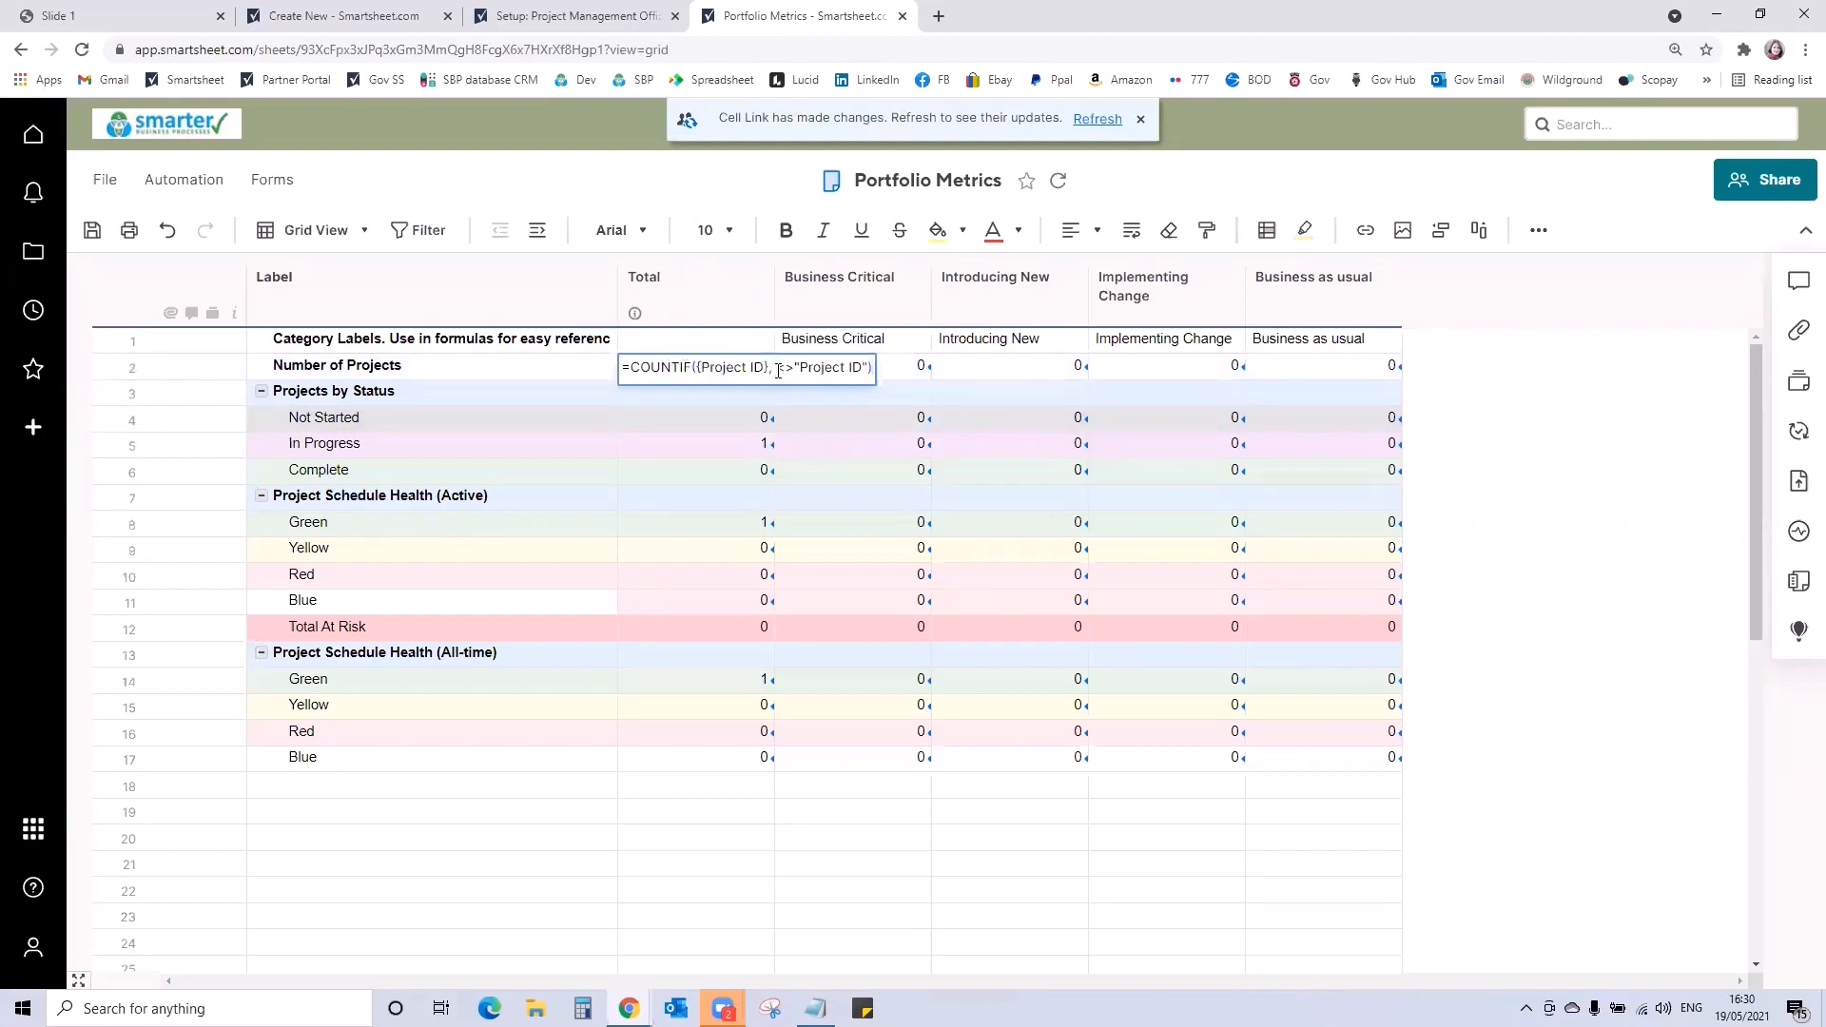
pyautogui.press('Return')
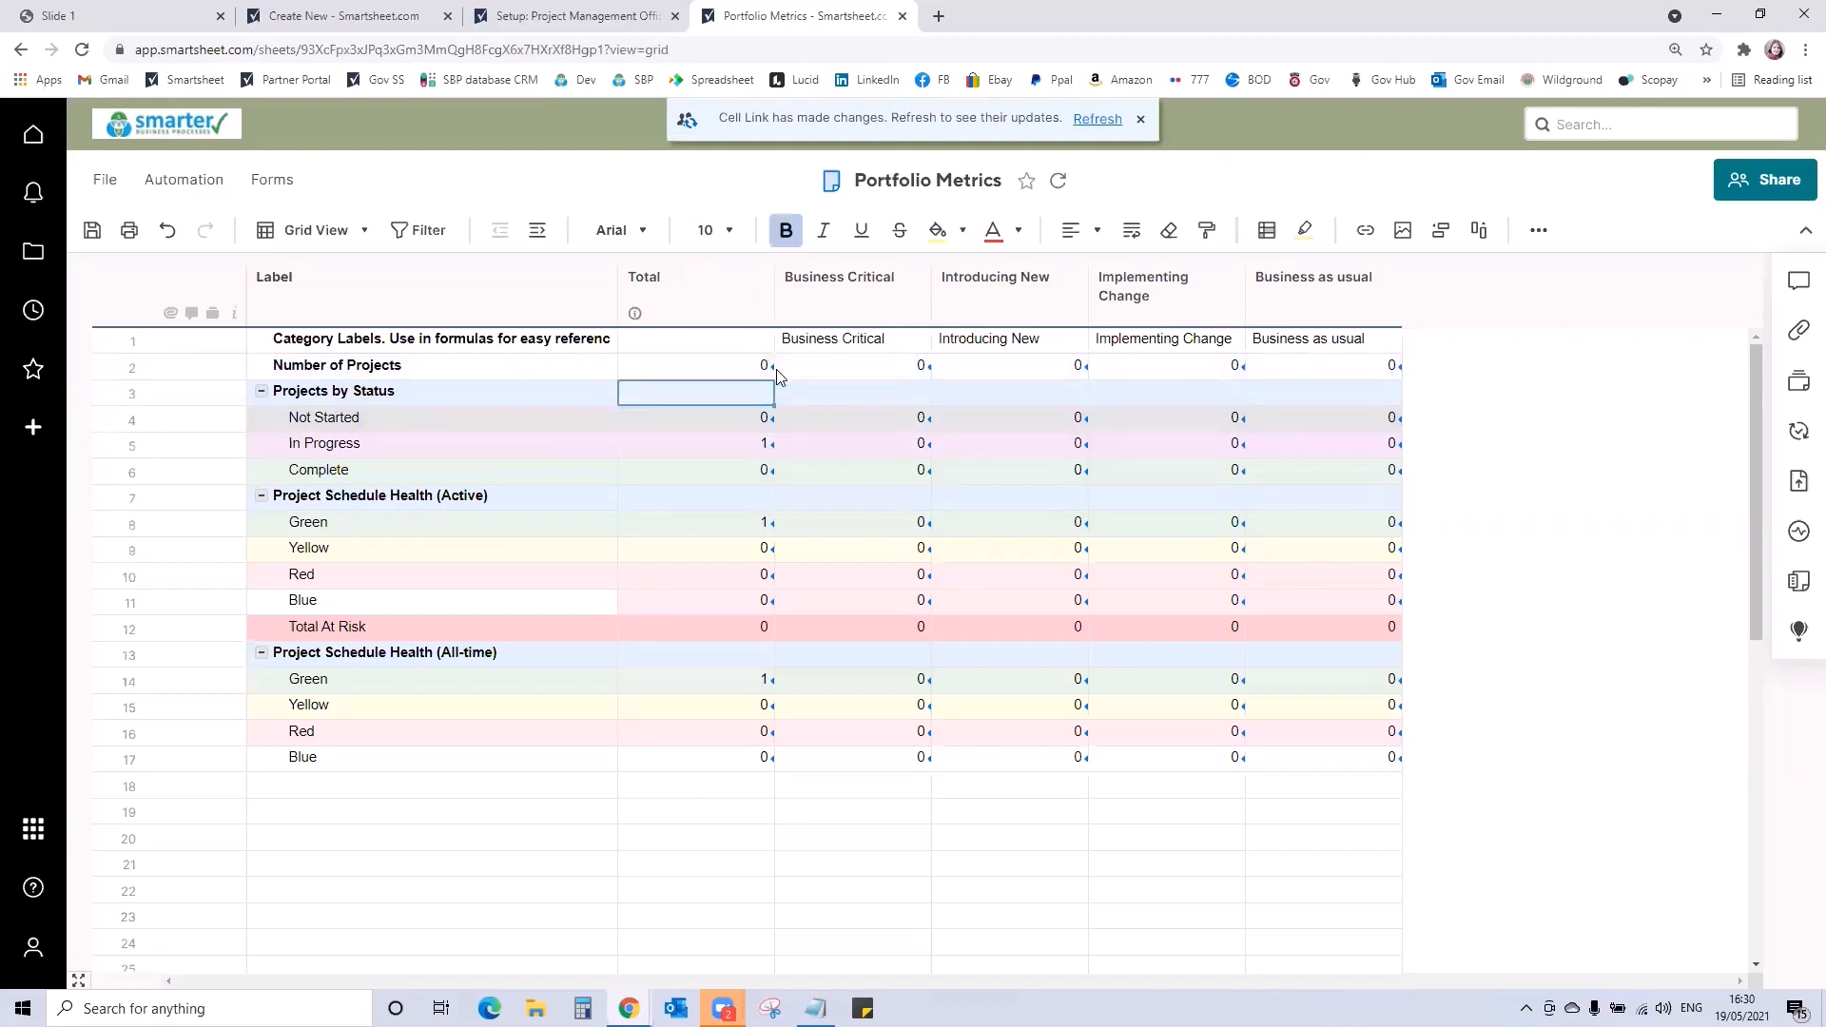
pyautogui.click(675, 445)
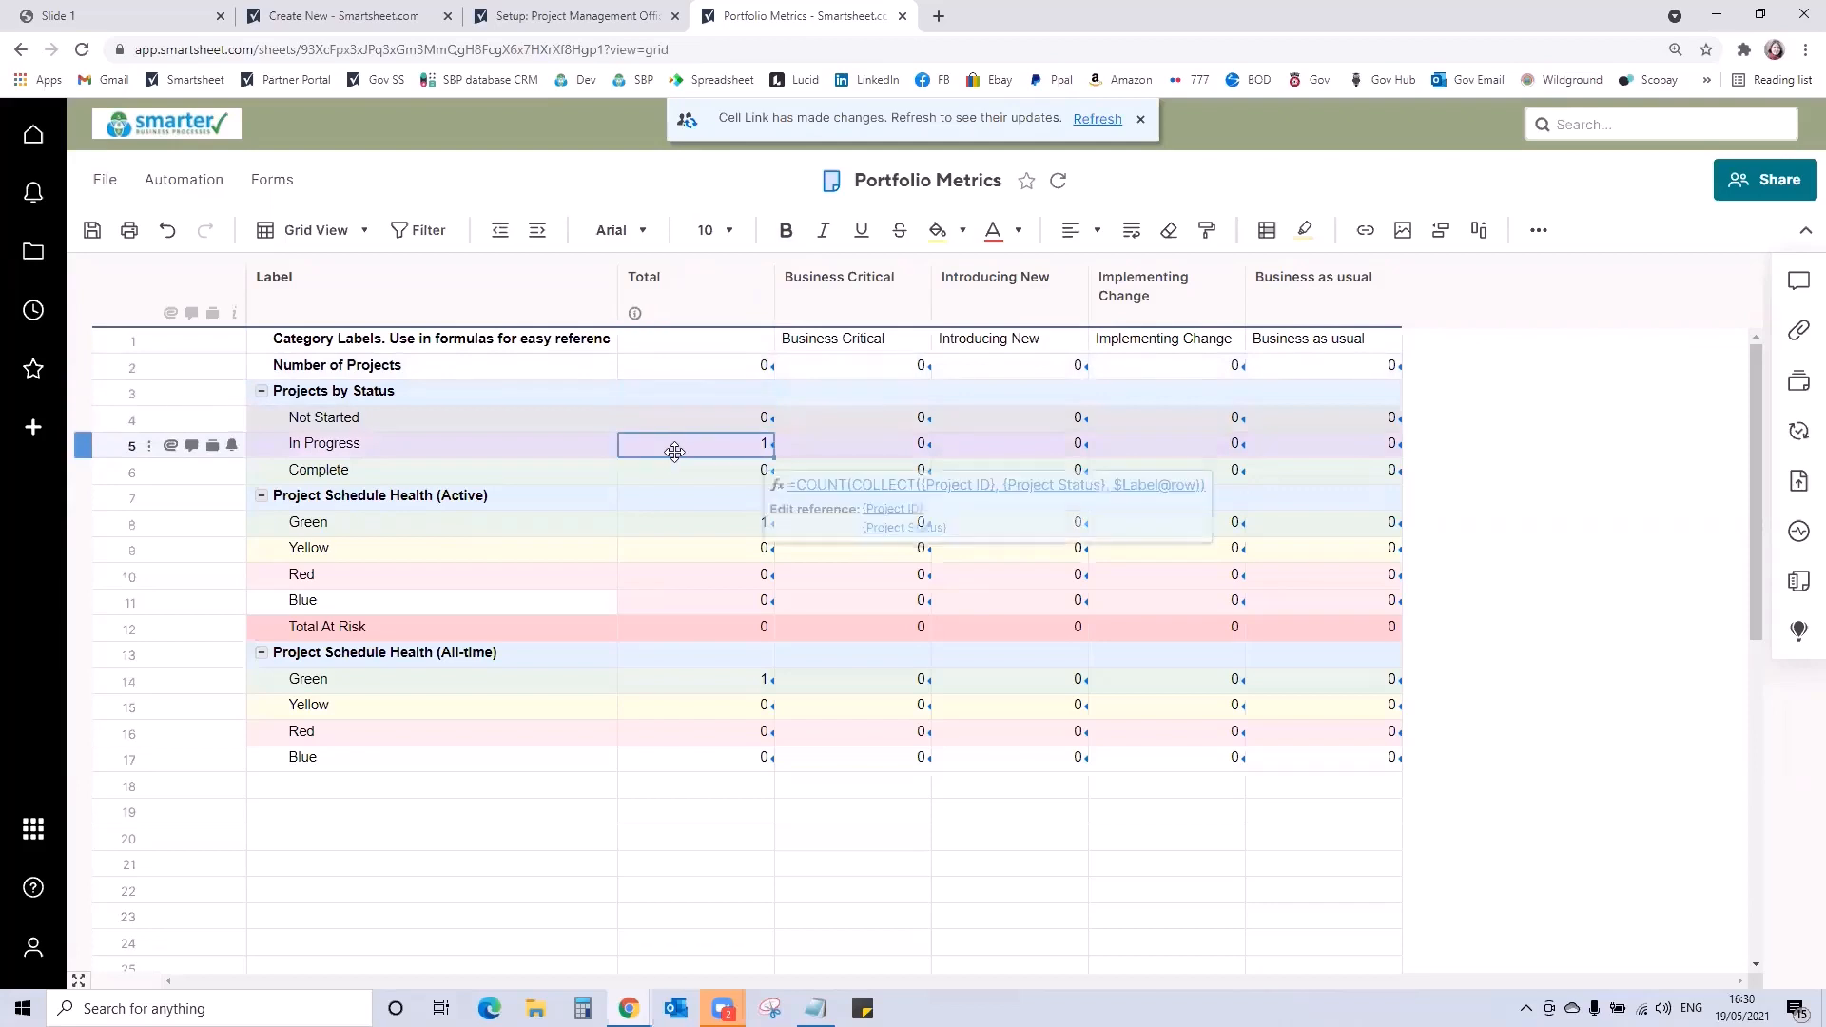
pyautogui.rightClick(692, 443)
pyautogui.click(679, 441)
pyautogui.doubleClick(679, 441)
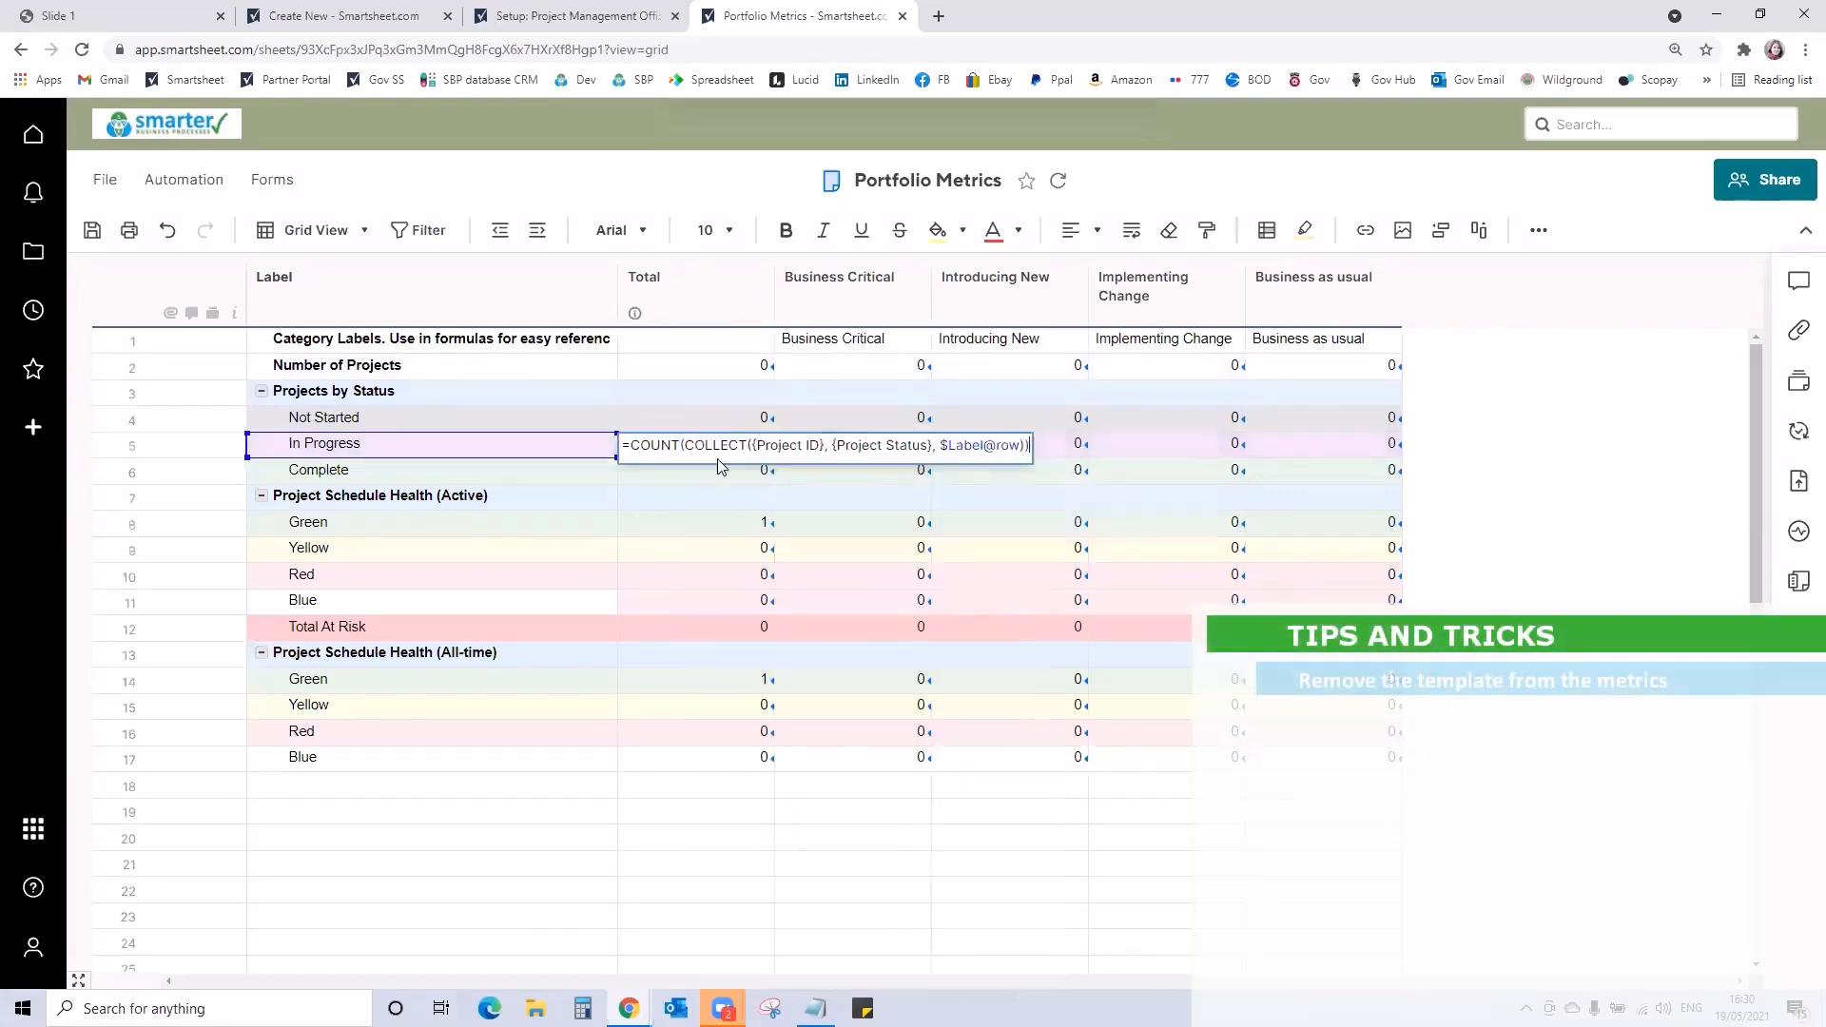
pyautogui.press('Return')
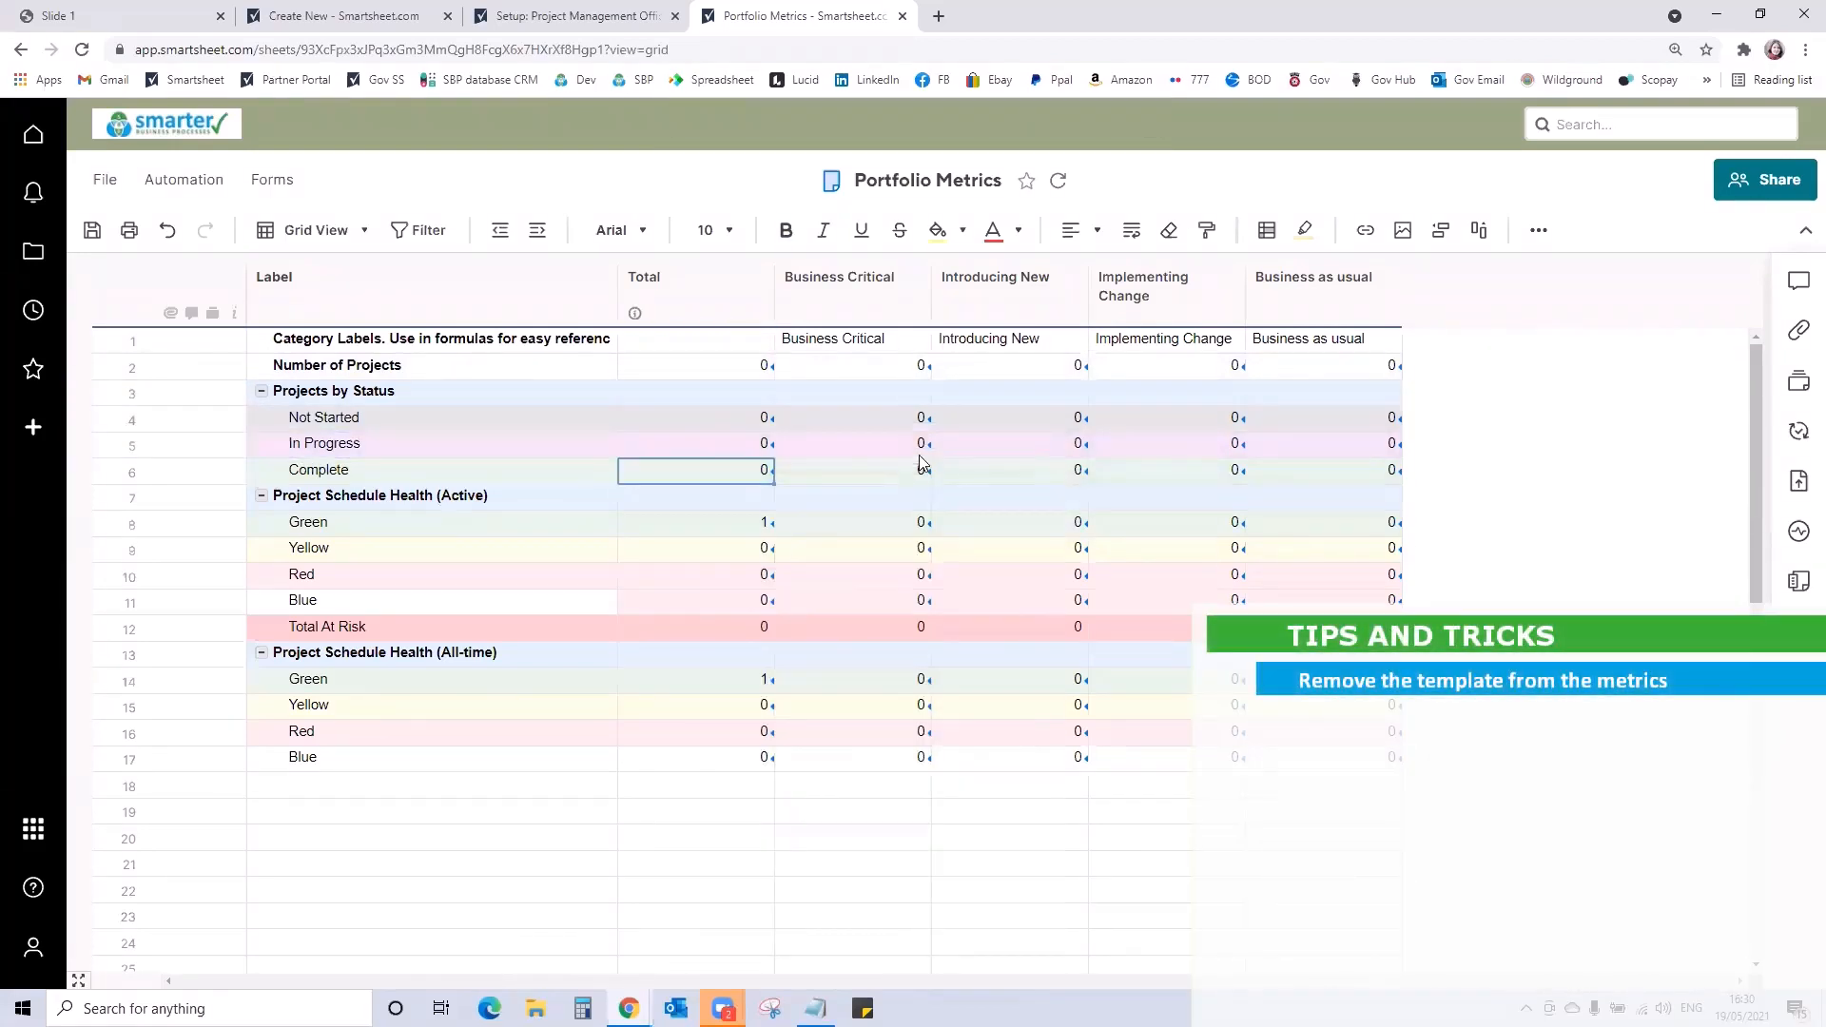
# Subtract 1 from the Total formulas of the Green and Blue rows under Project Schedule Health (All-time) and save the sheet
pyautogui.doubleClick(711, 679)
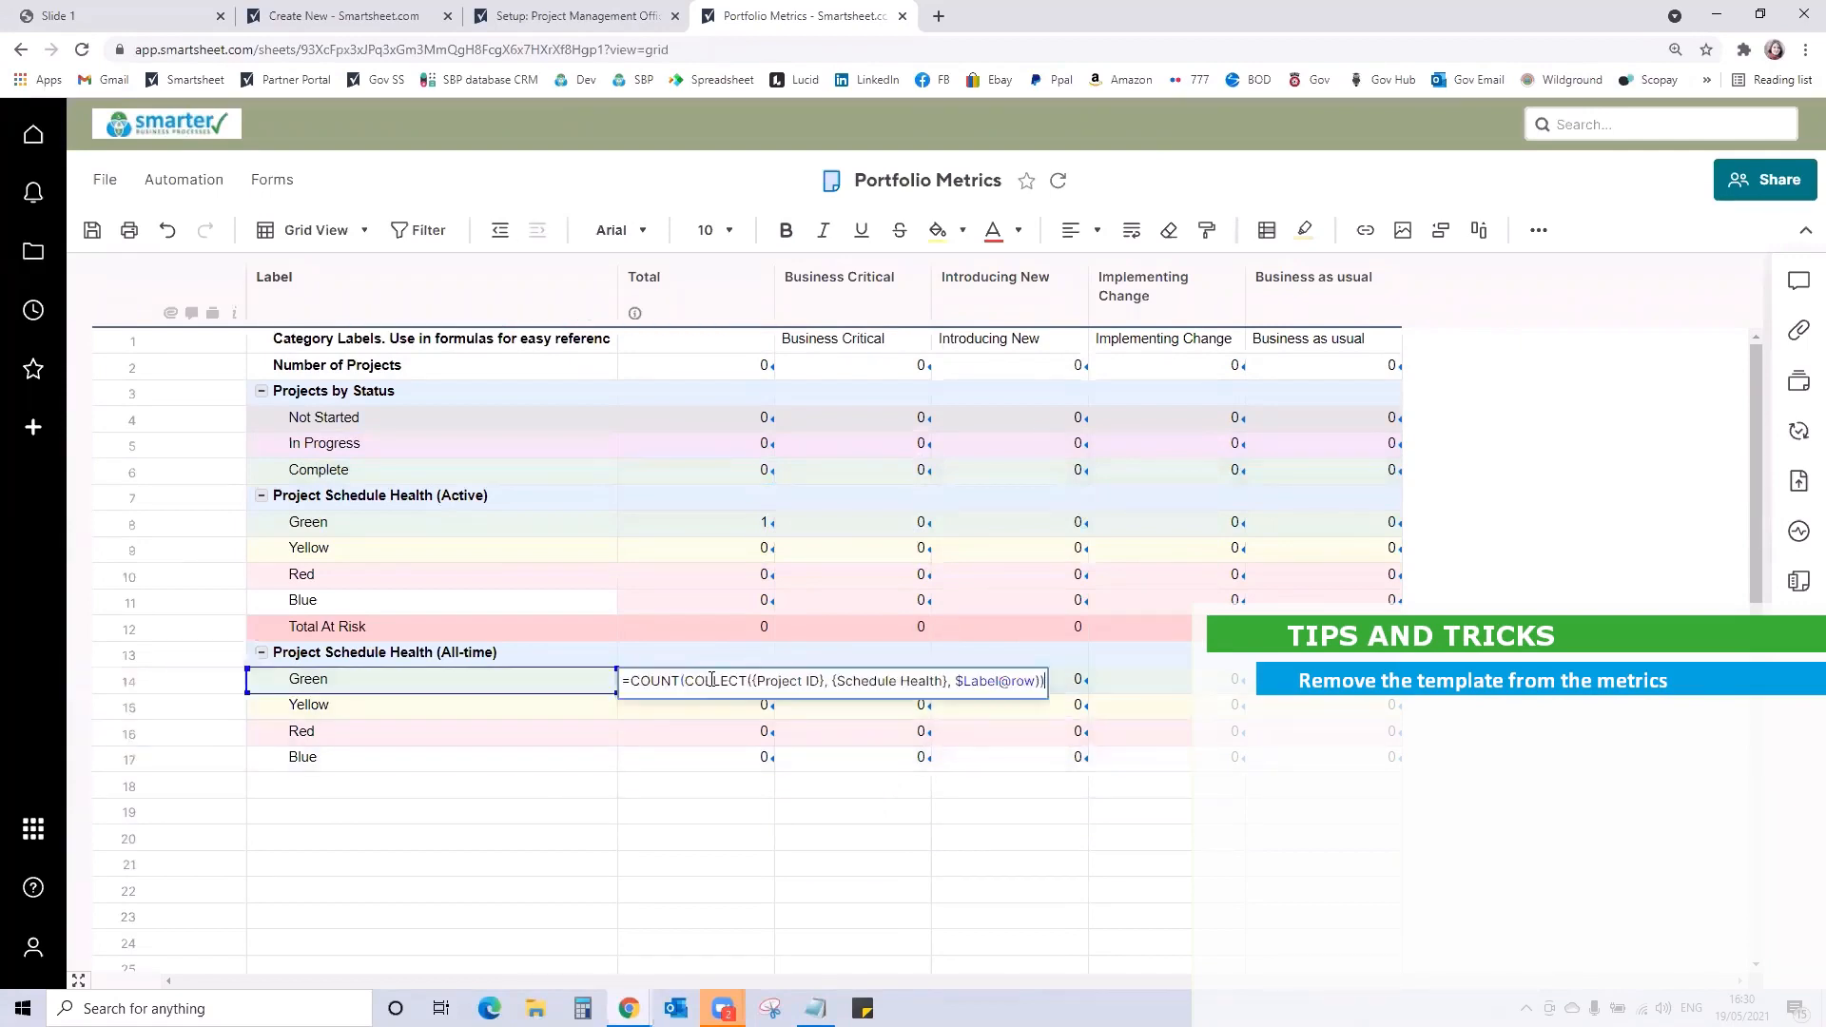
pyautogui.press('Return')
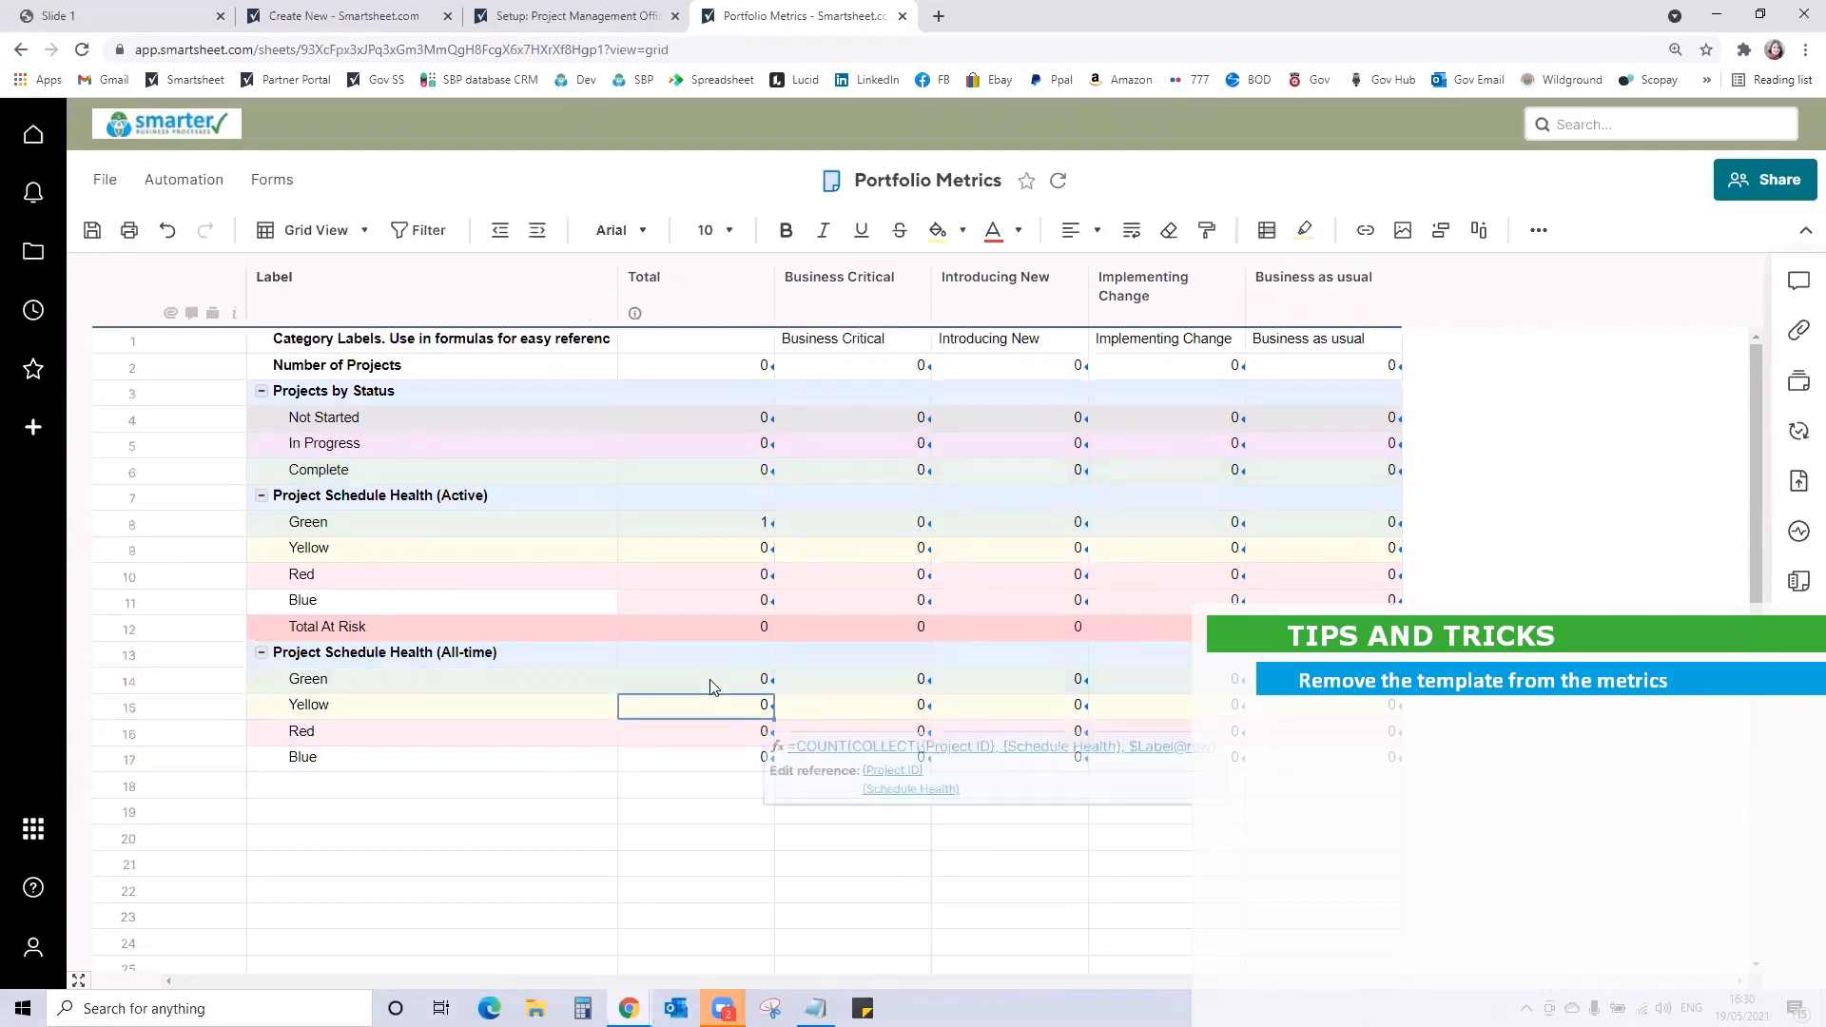
pyautogui.doubleClick(706, 758)
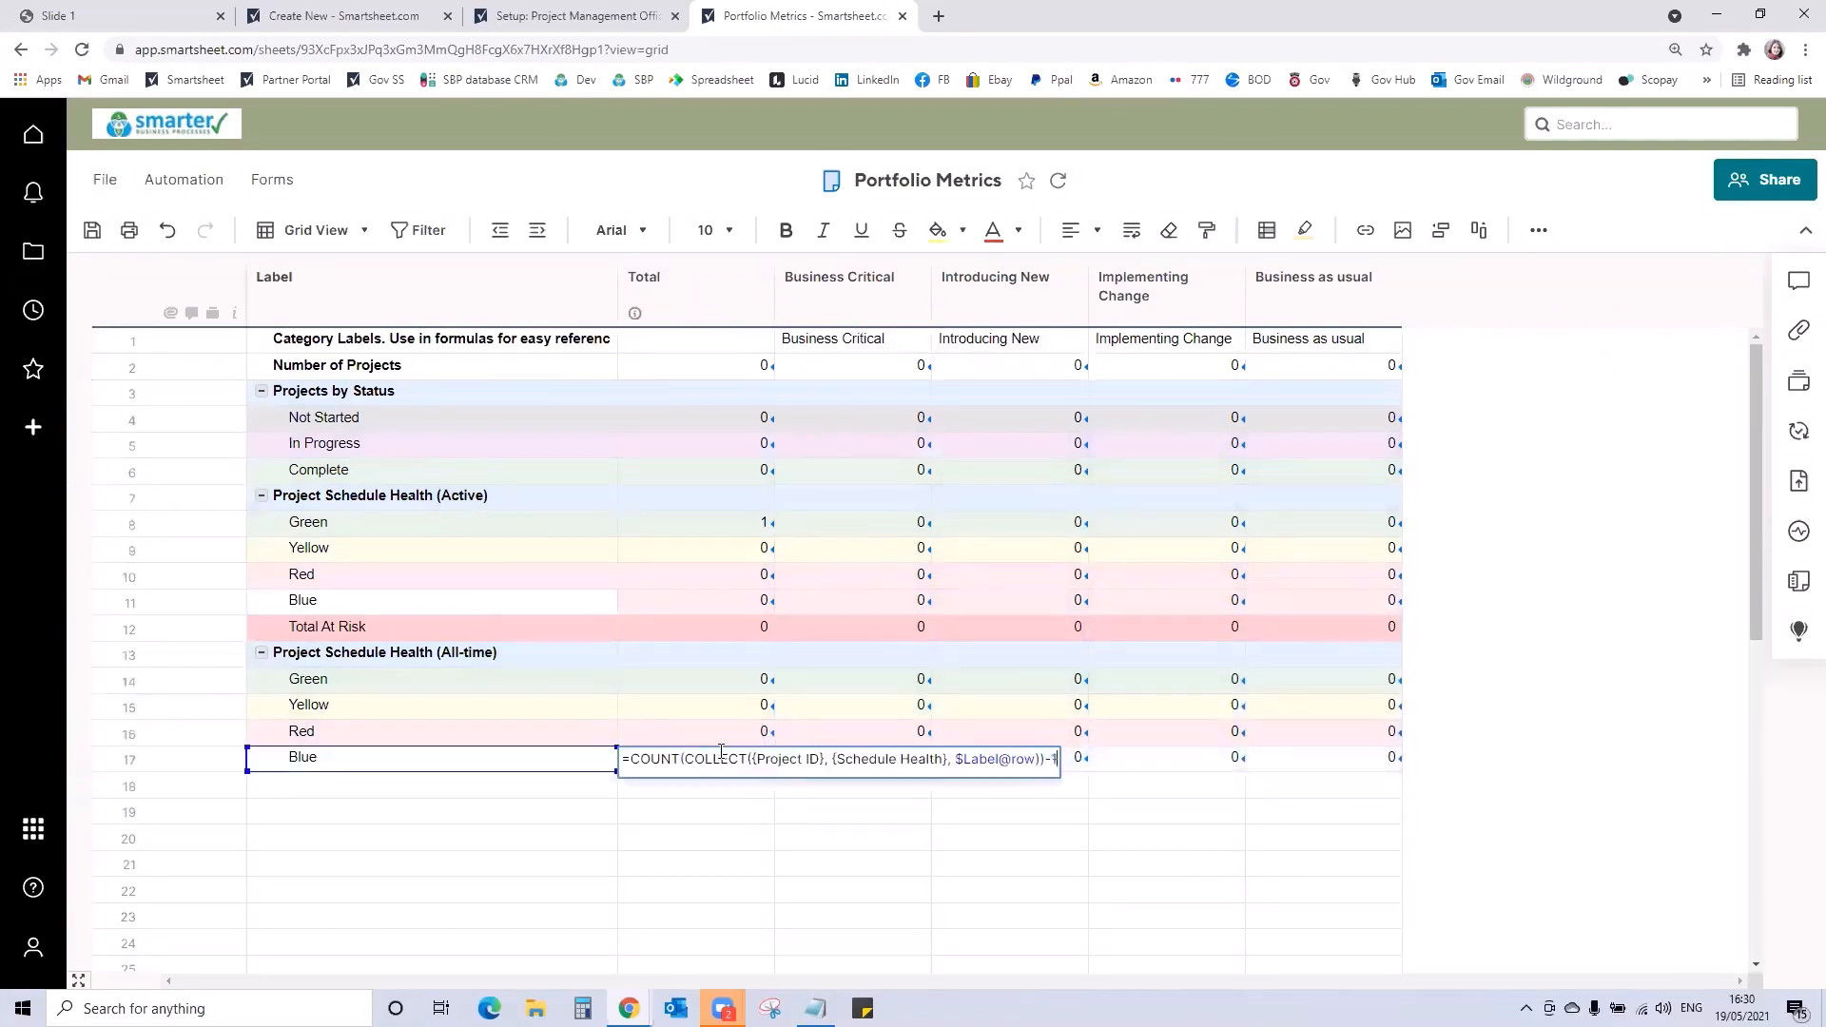
pyautogui.press('Return')
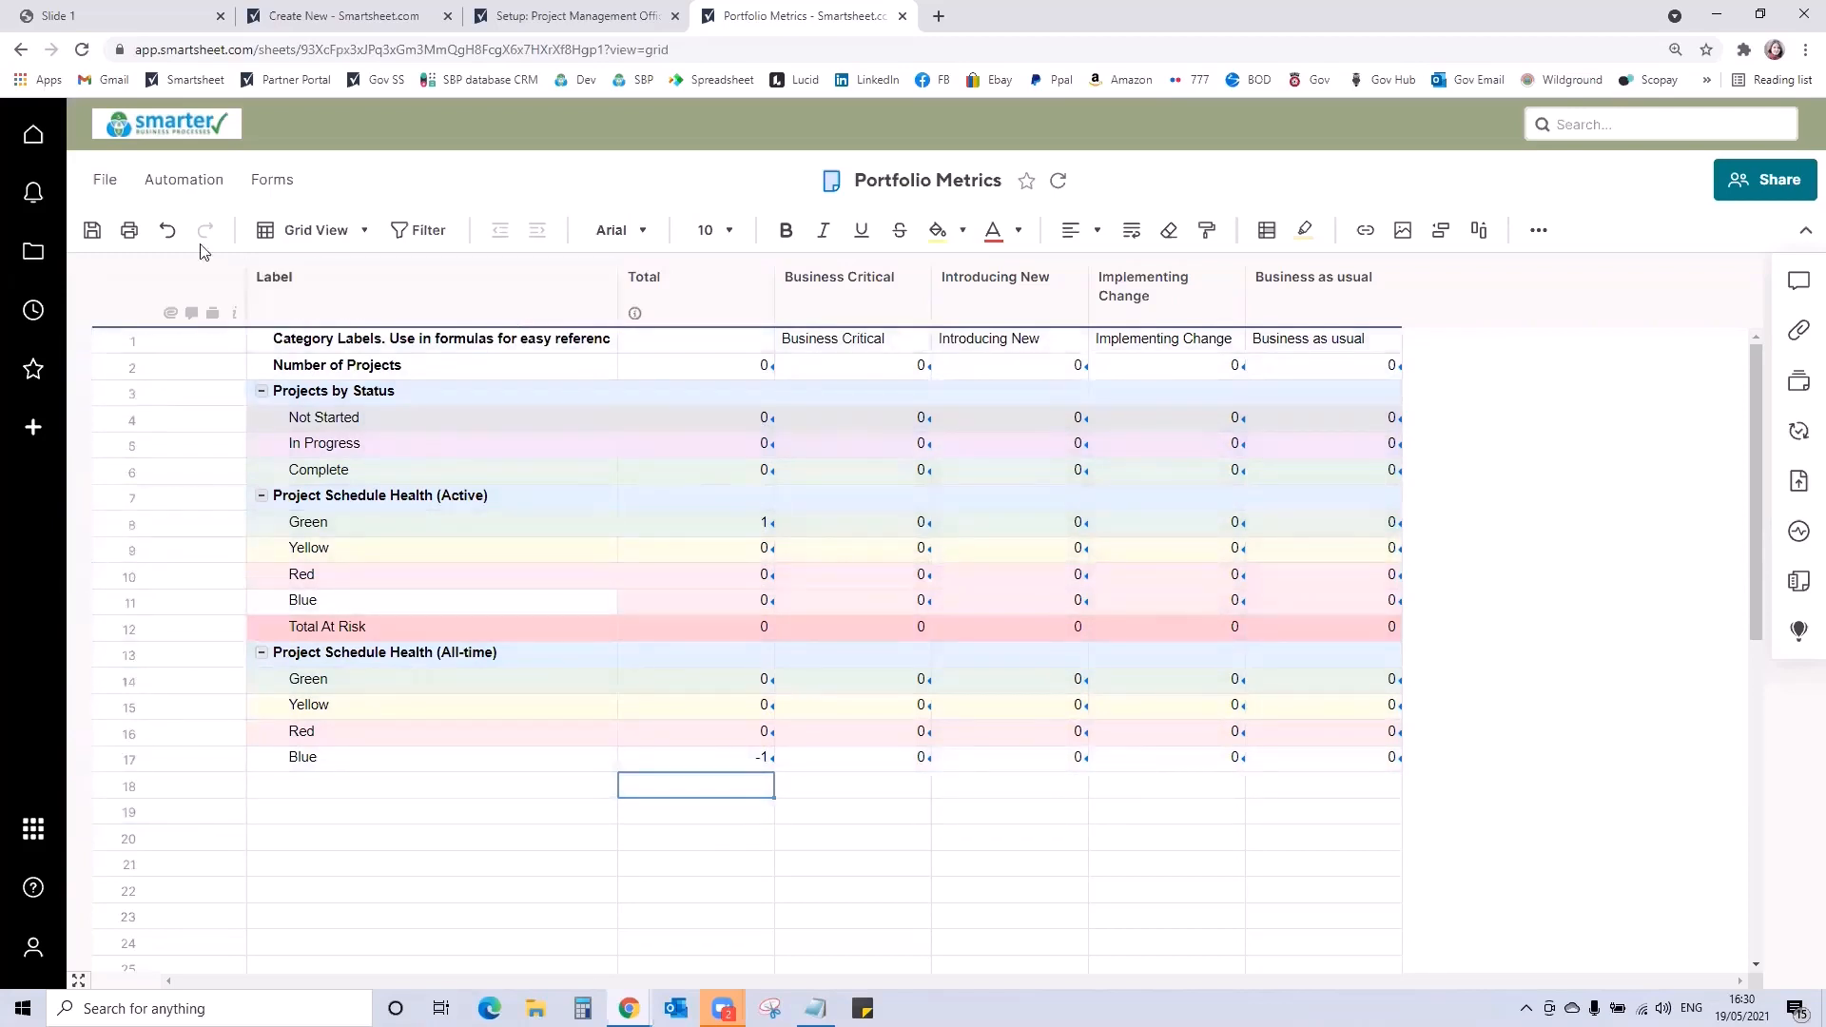
pyautogui.click(93, 232)
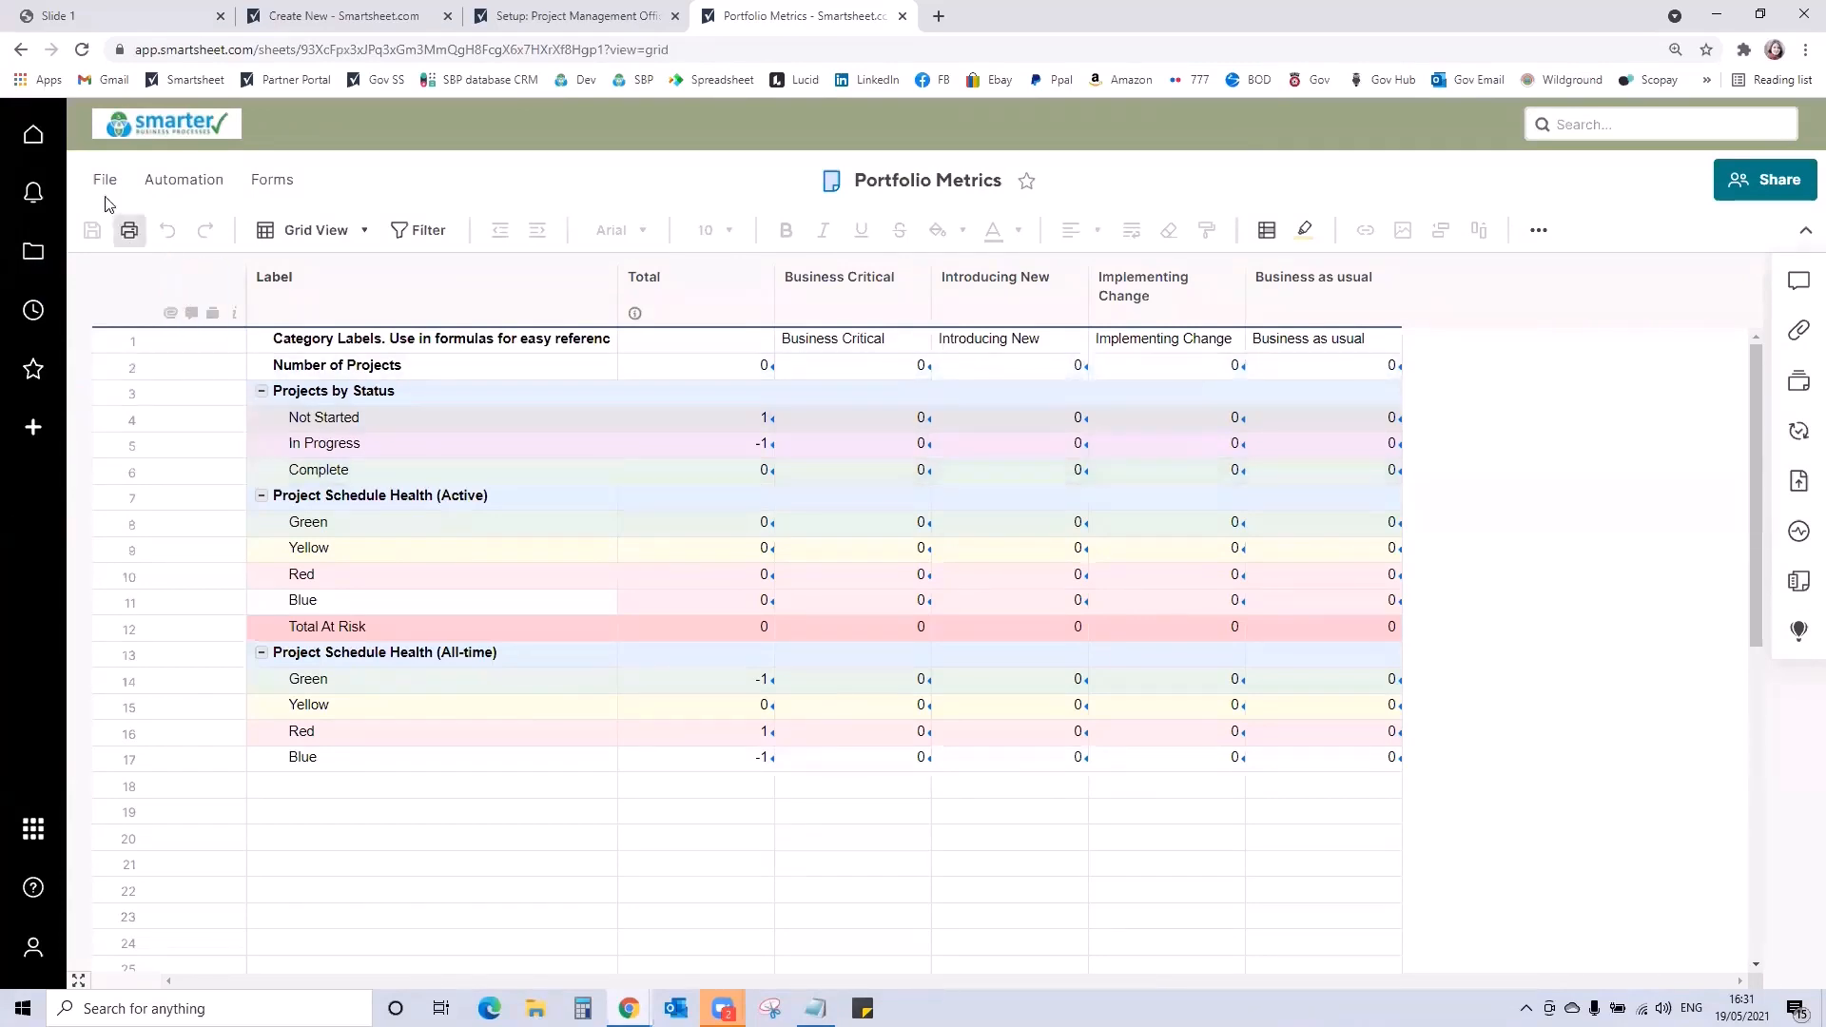
# Open the Project Intake Sheet from the template set folder and copy the link of its Project Intake Form
pyautogui.click(33, 251)
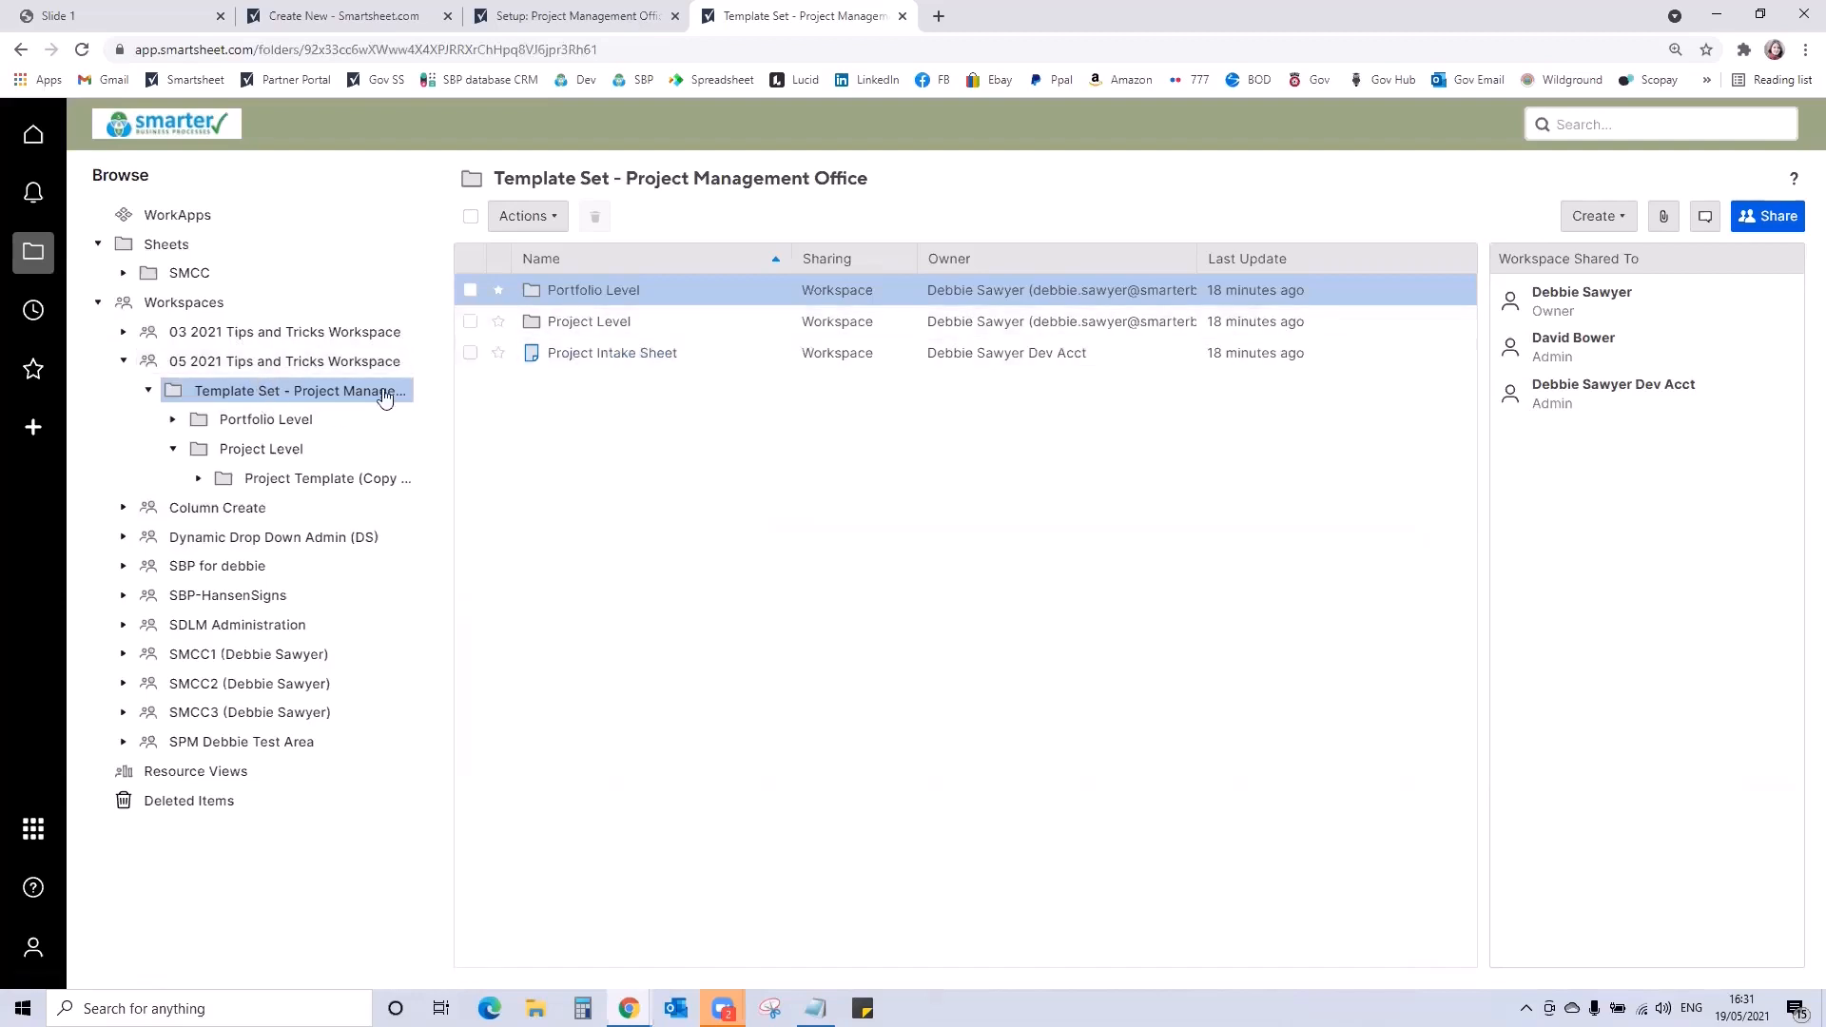
pyautogui.click(305, 420)
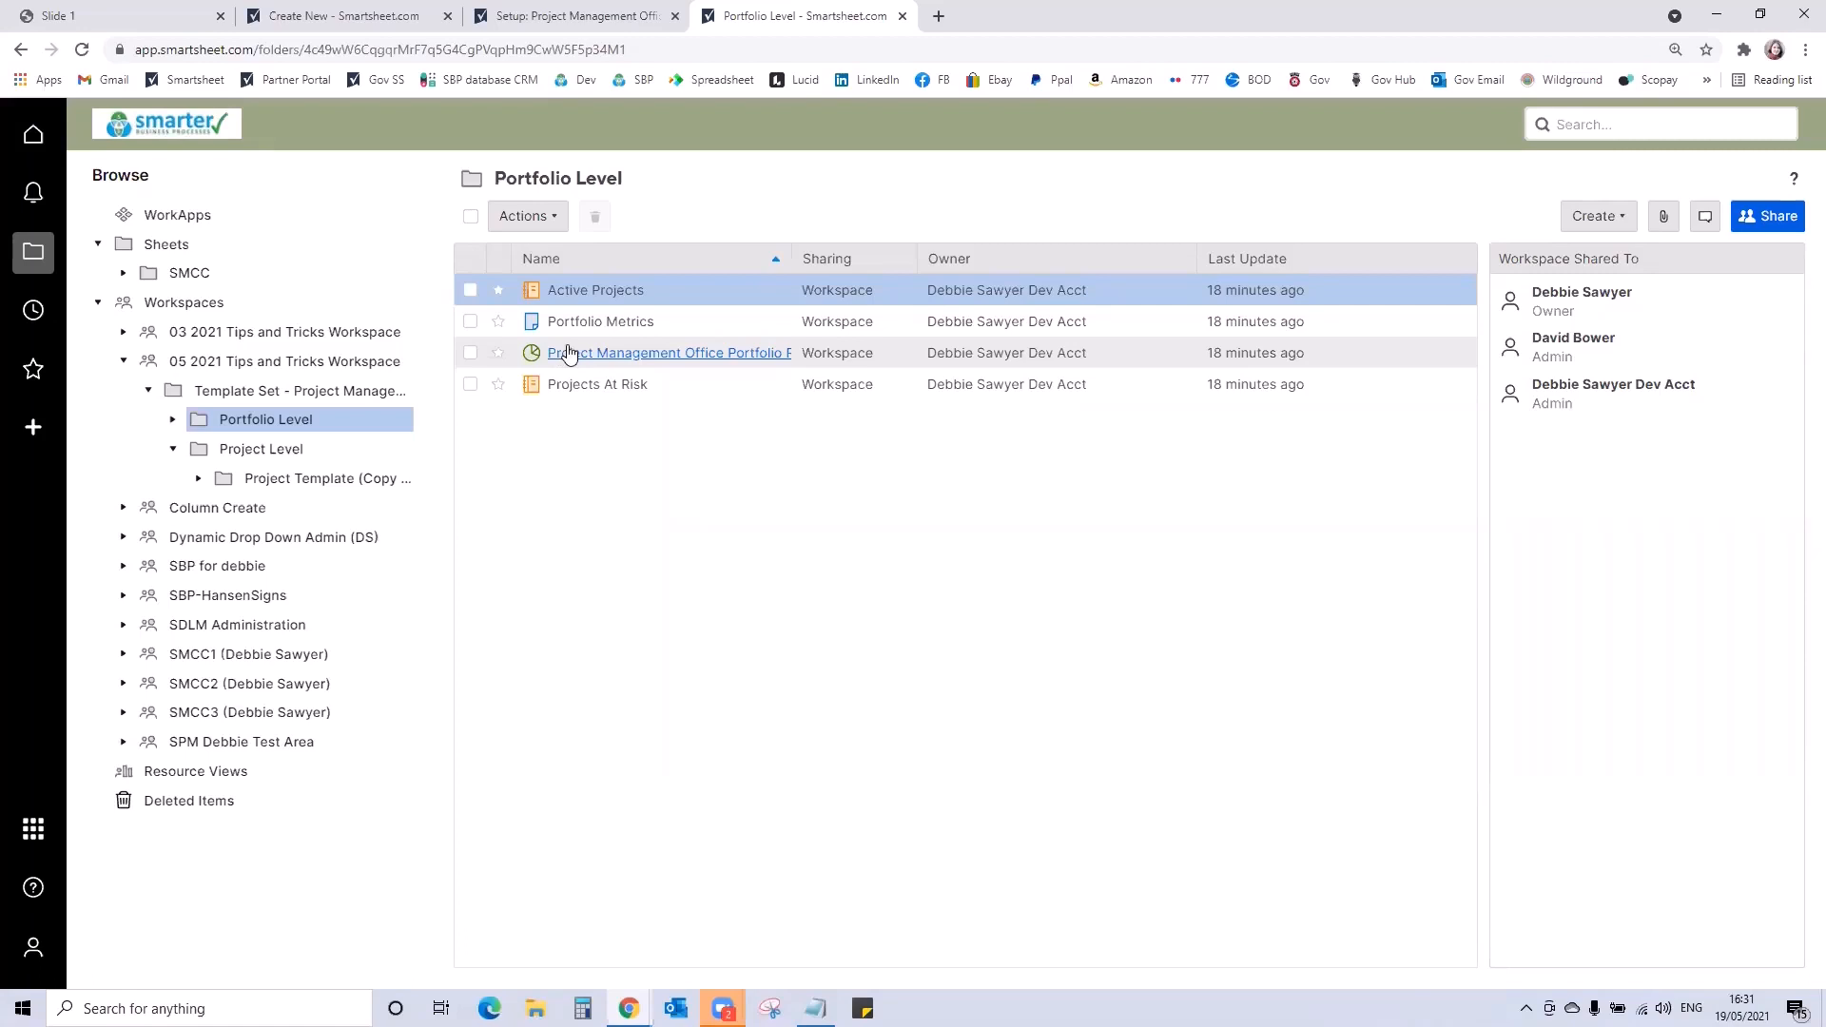
pyautogui.click(339, 401)
pyautogui.click(573, 352)
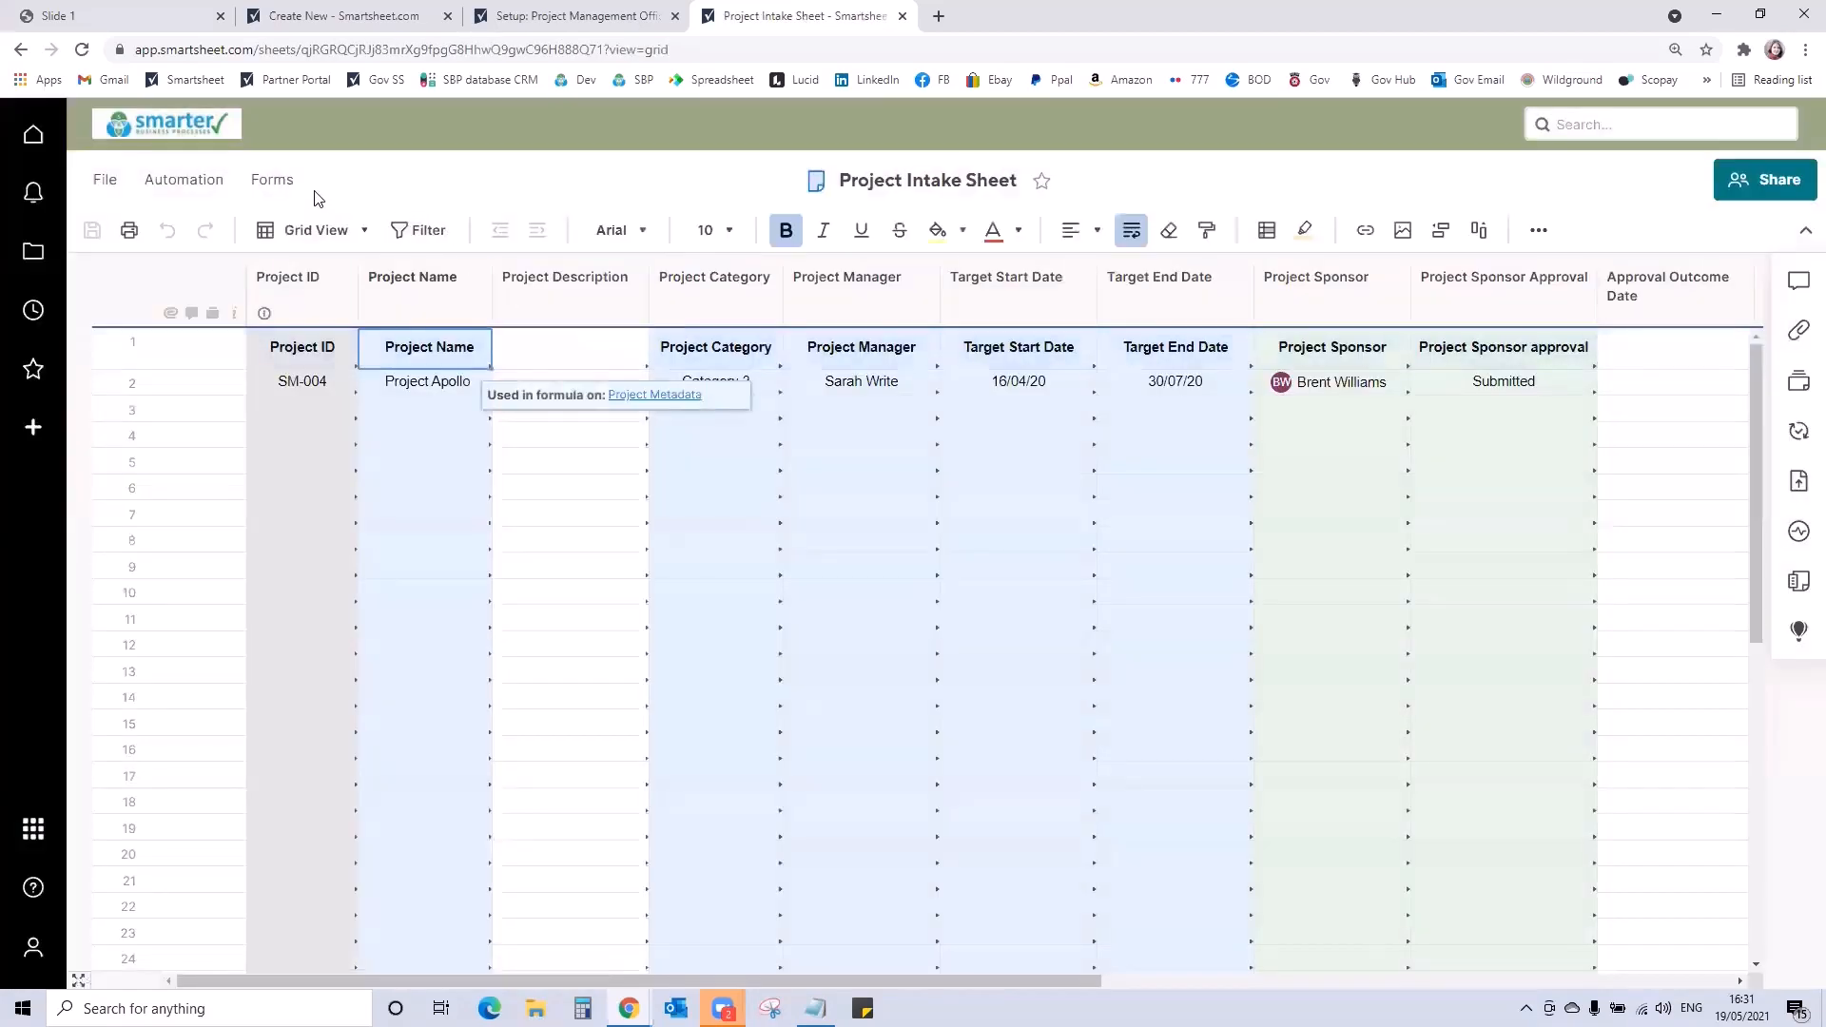
pyautogui.click(285, 188)
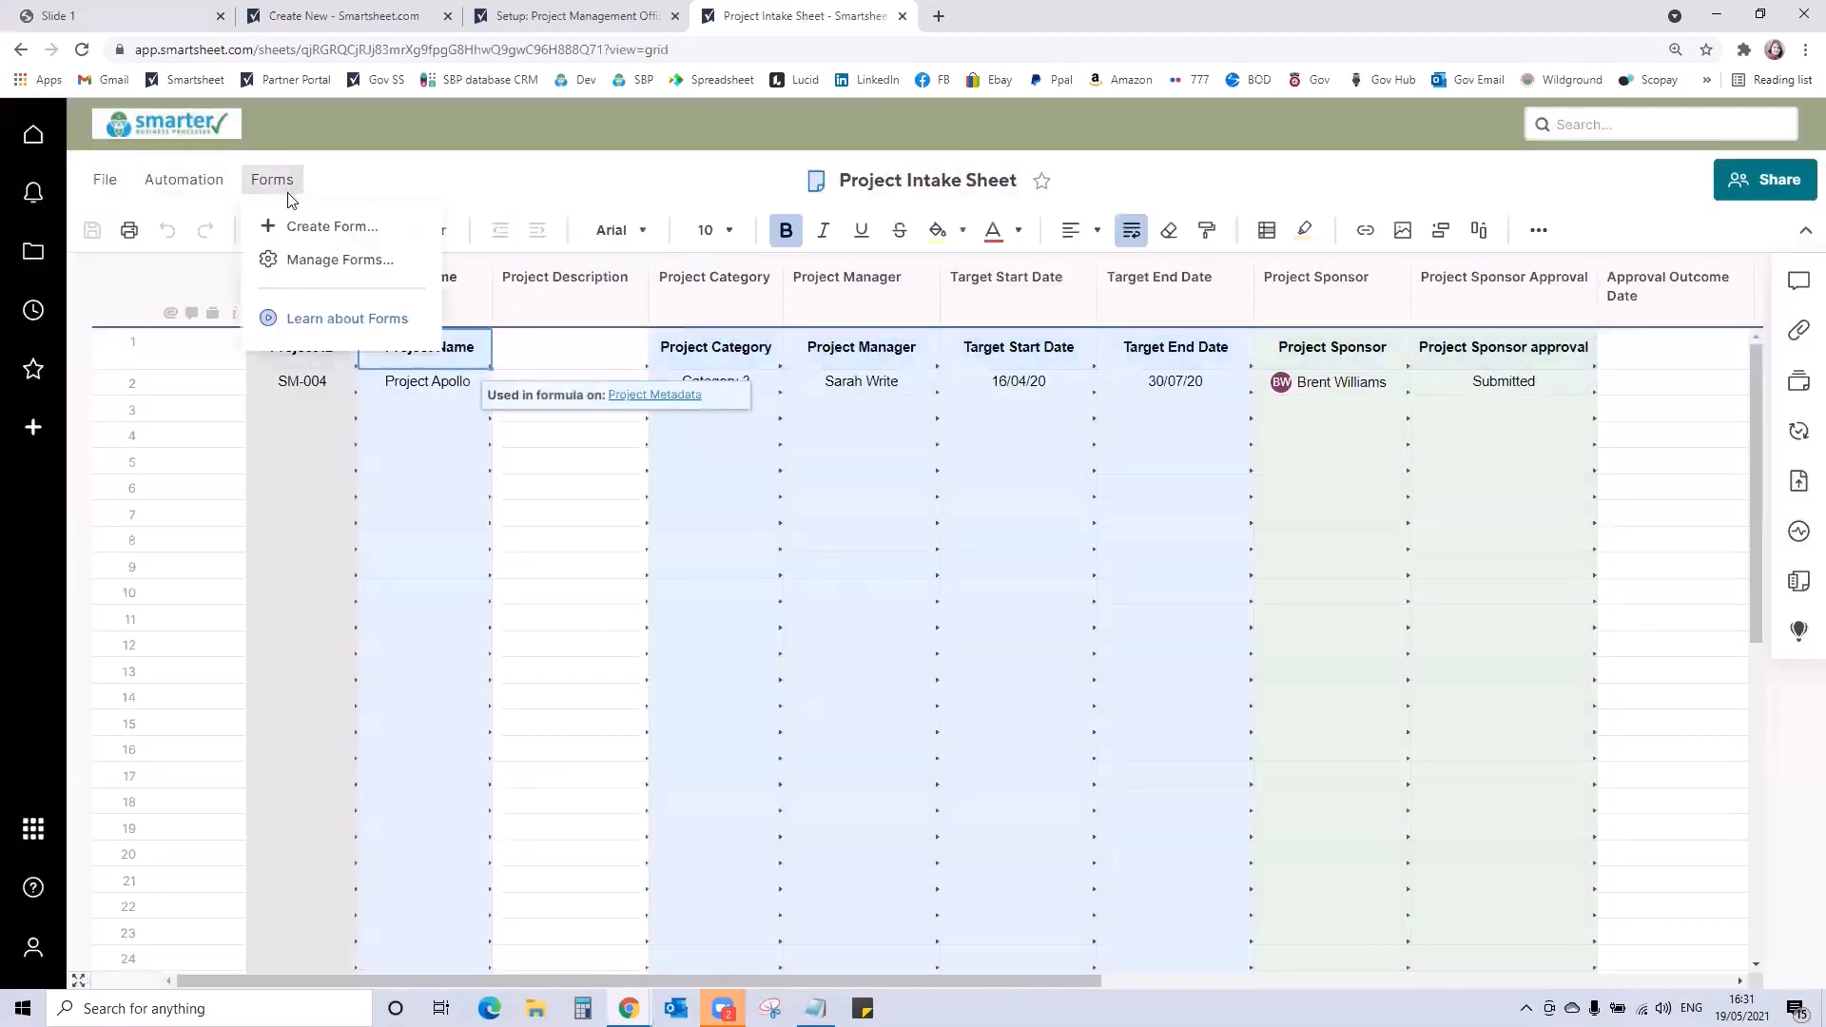
pyautogui.click(294, 258)
pyautogui.moveTo(813, 447)
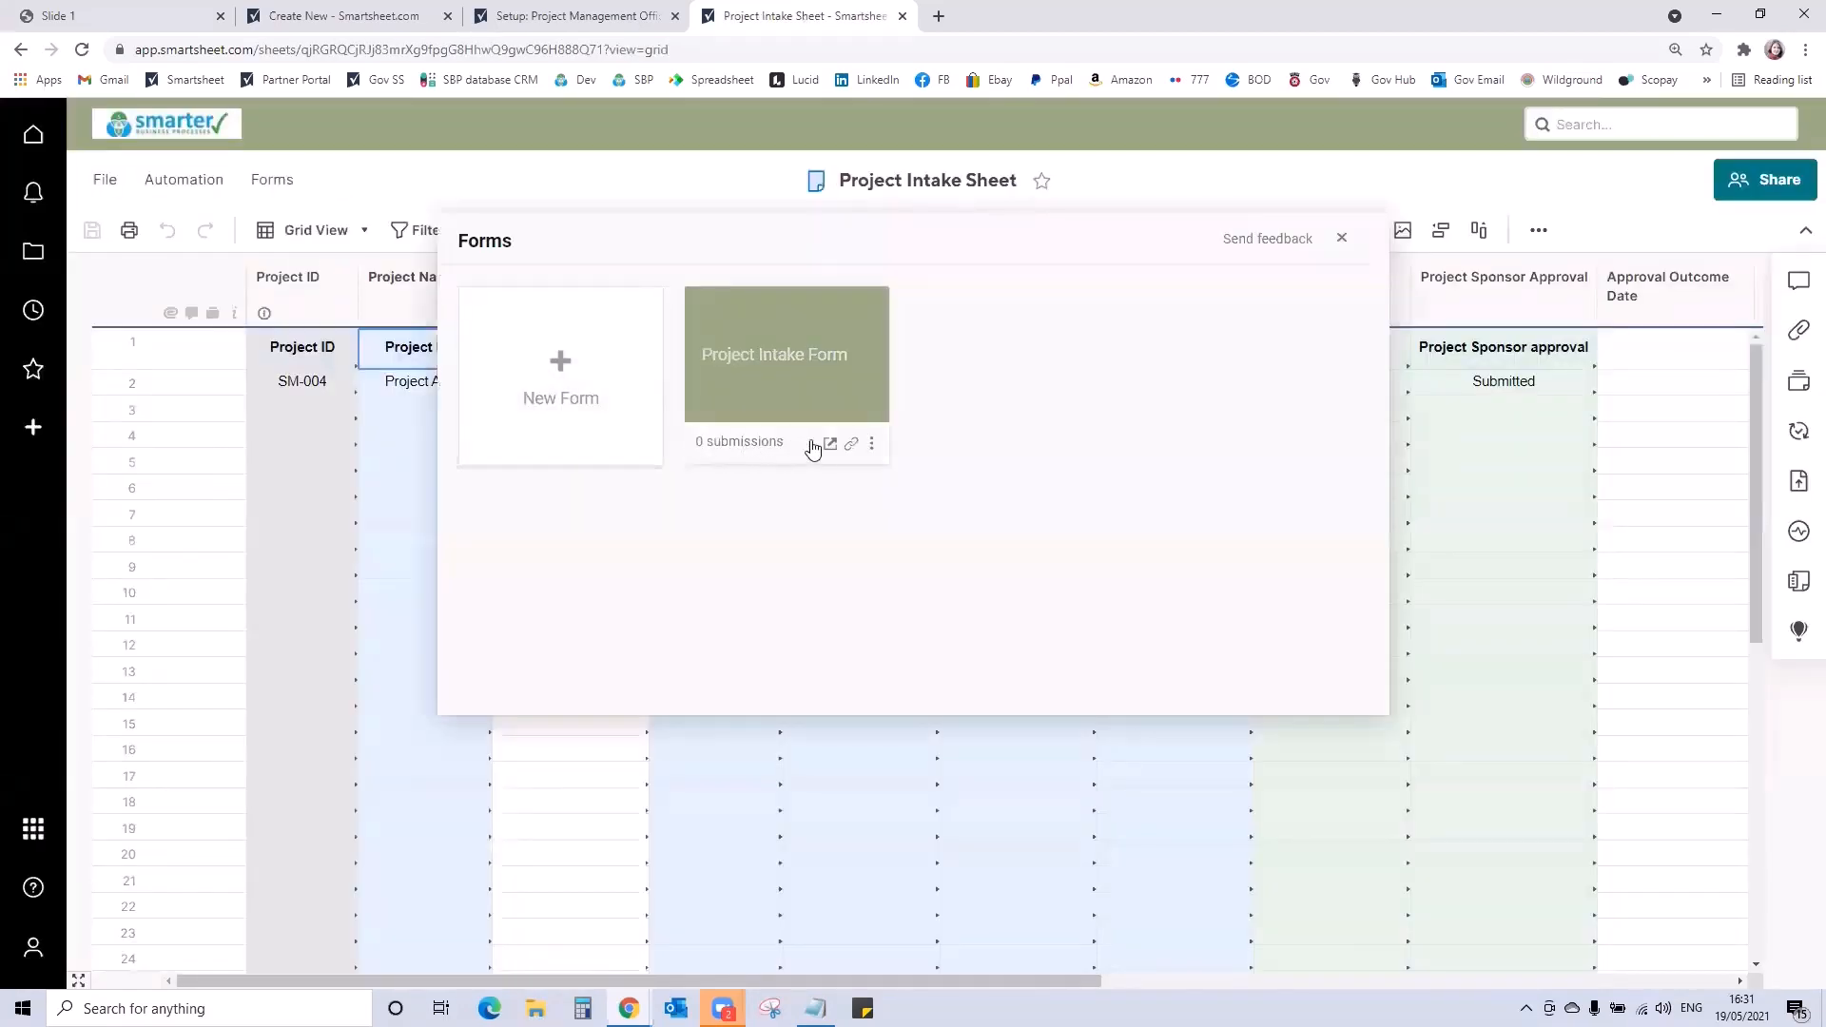
pyautogui.click(852, 447)
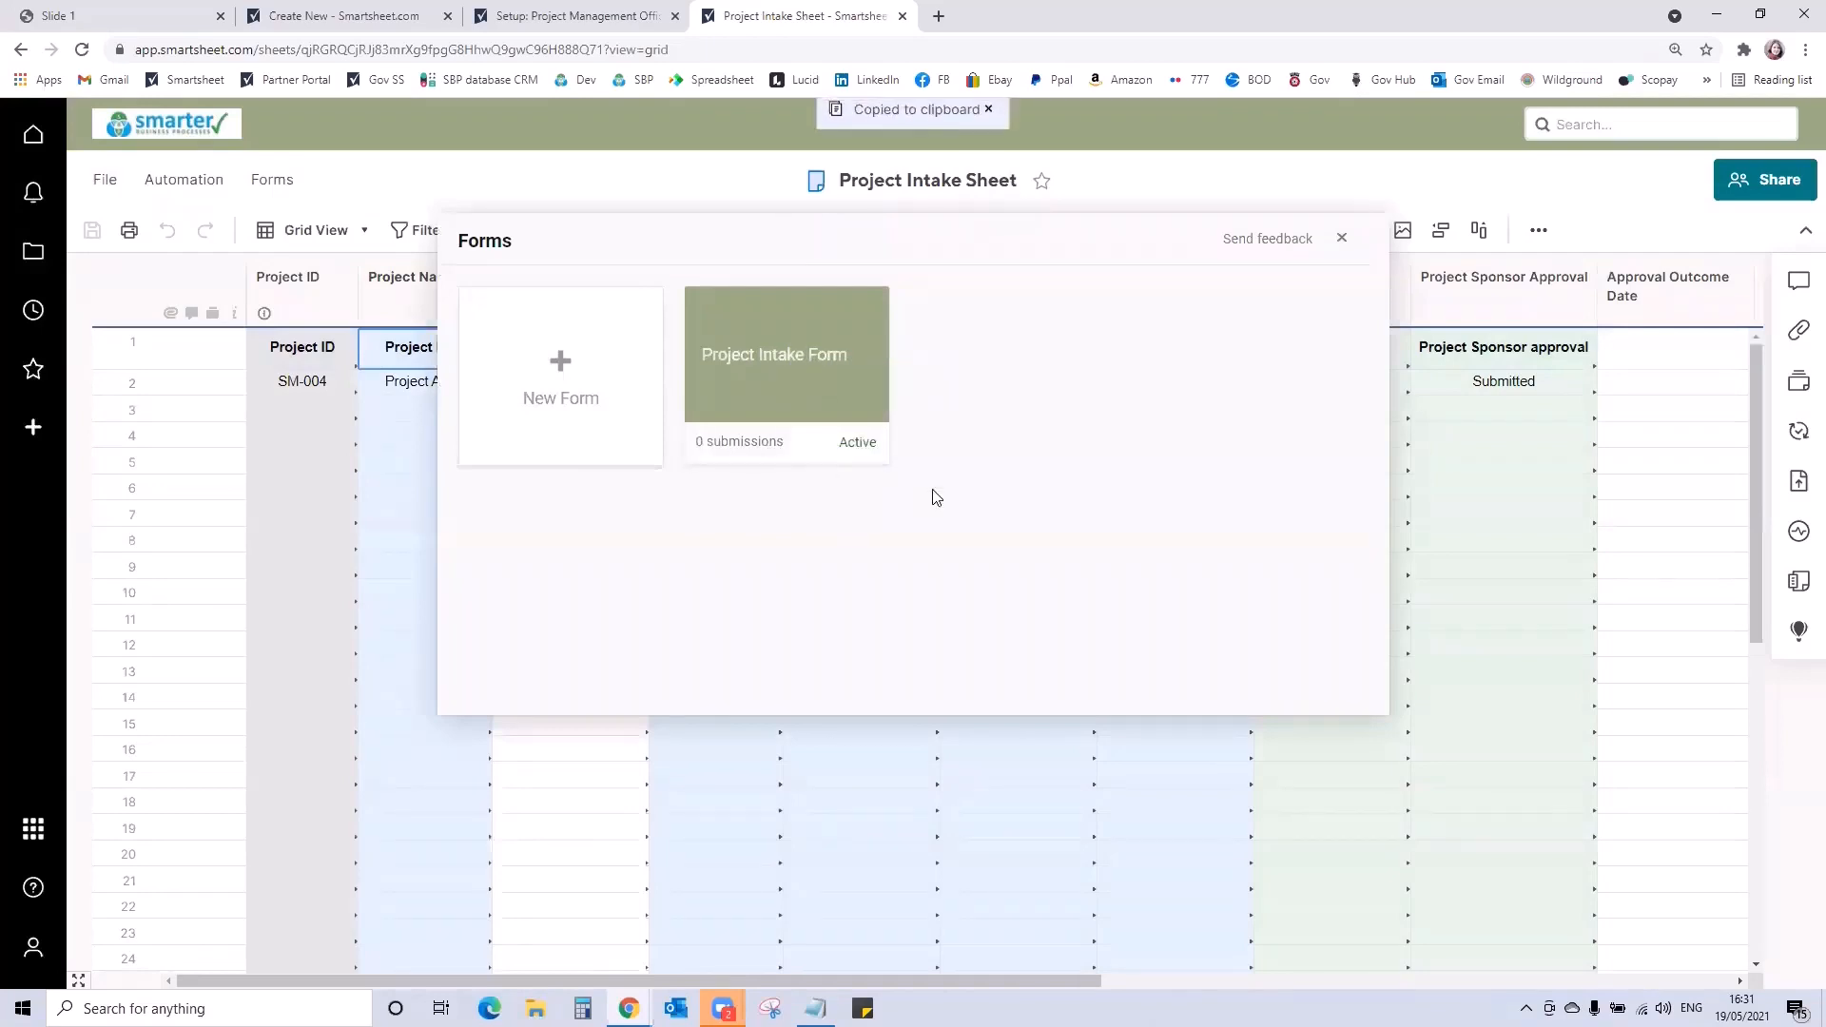
pyautogui.click(1342, 237)
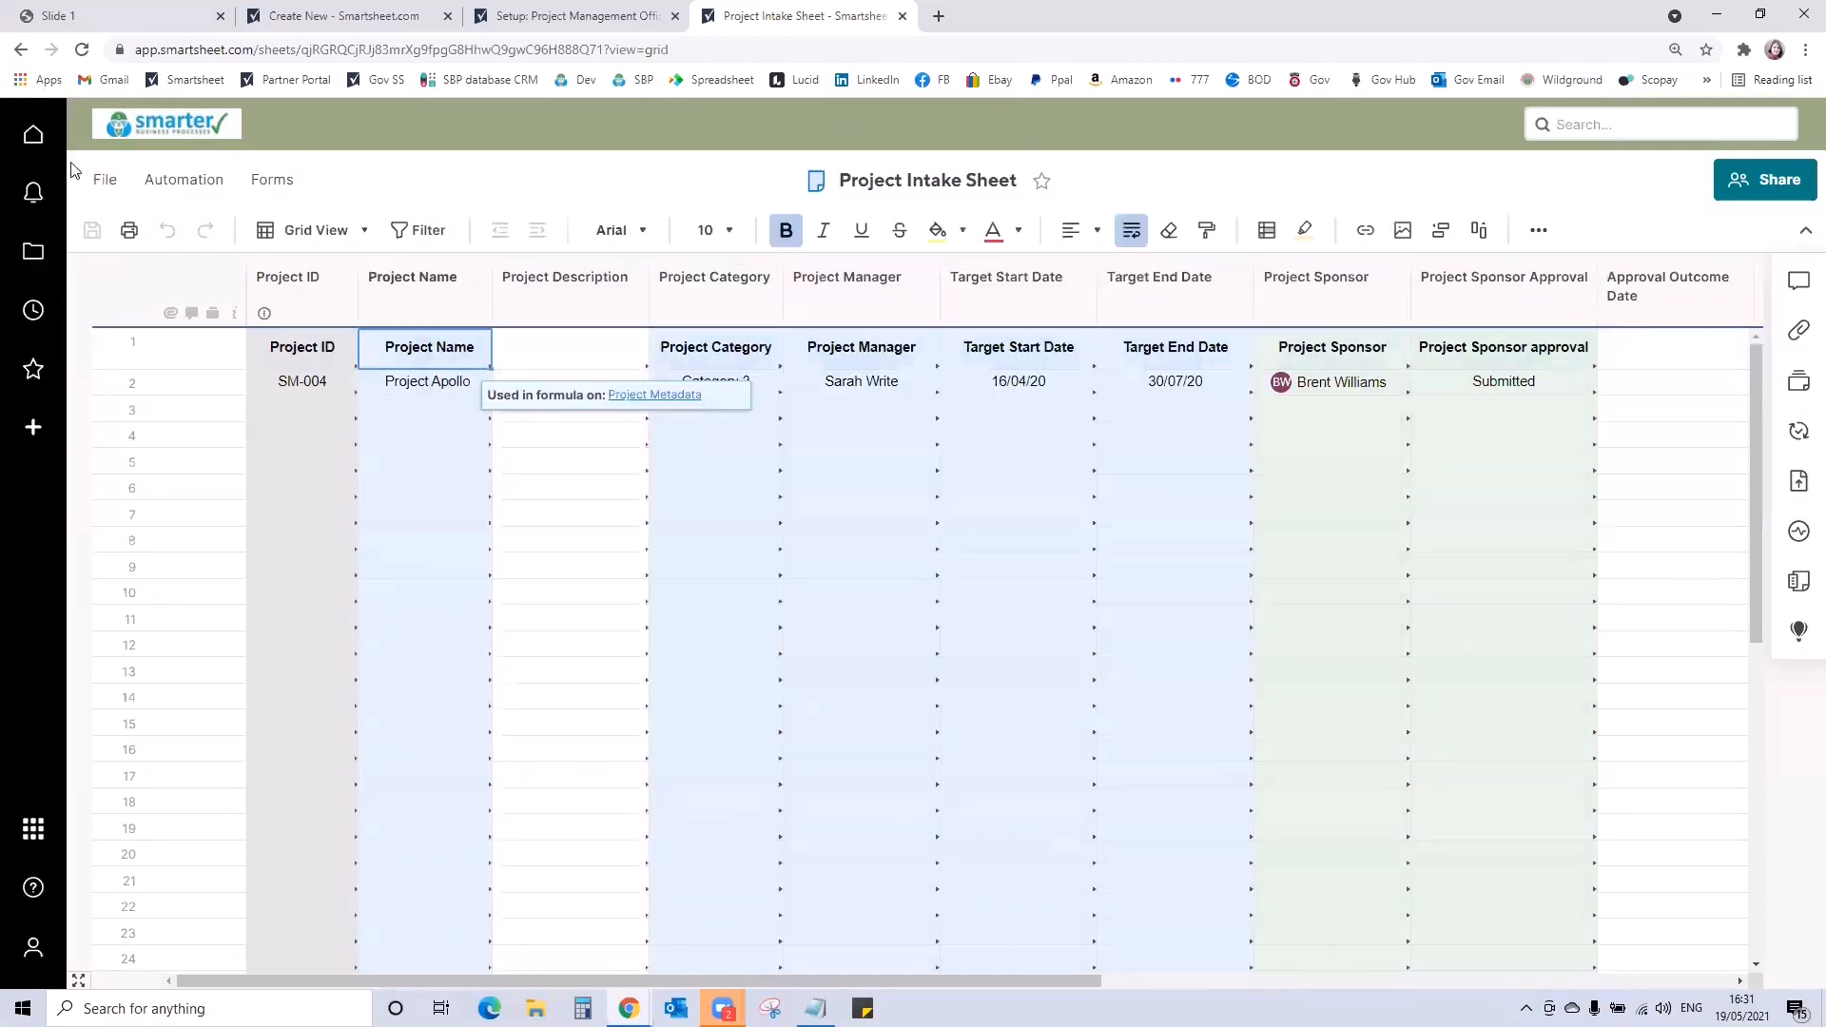
# Open the Project Management Office Portfolio Rollup dashboard from the Portfolio Level folder in edit mode
pyautogui.click(34, 251)
pyautogui.click(590, 292)
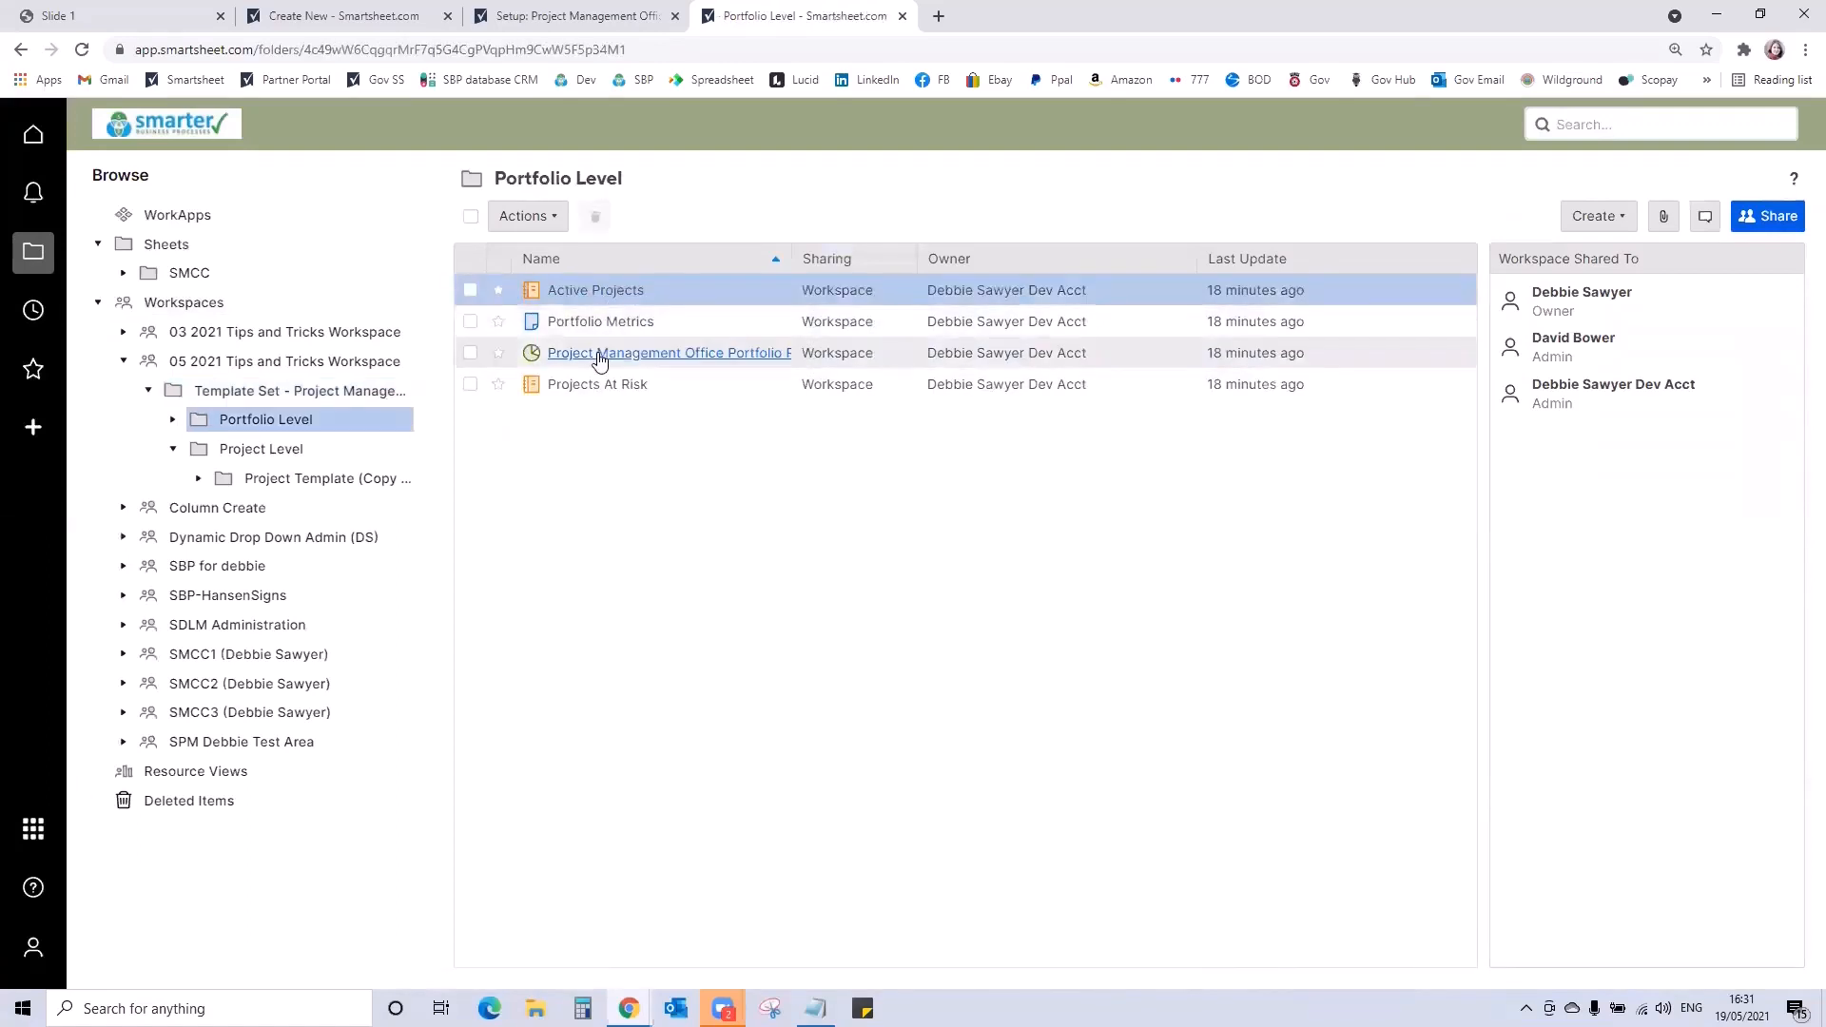
pyautogui.click(599, 354)
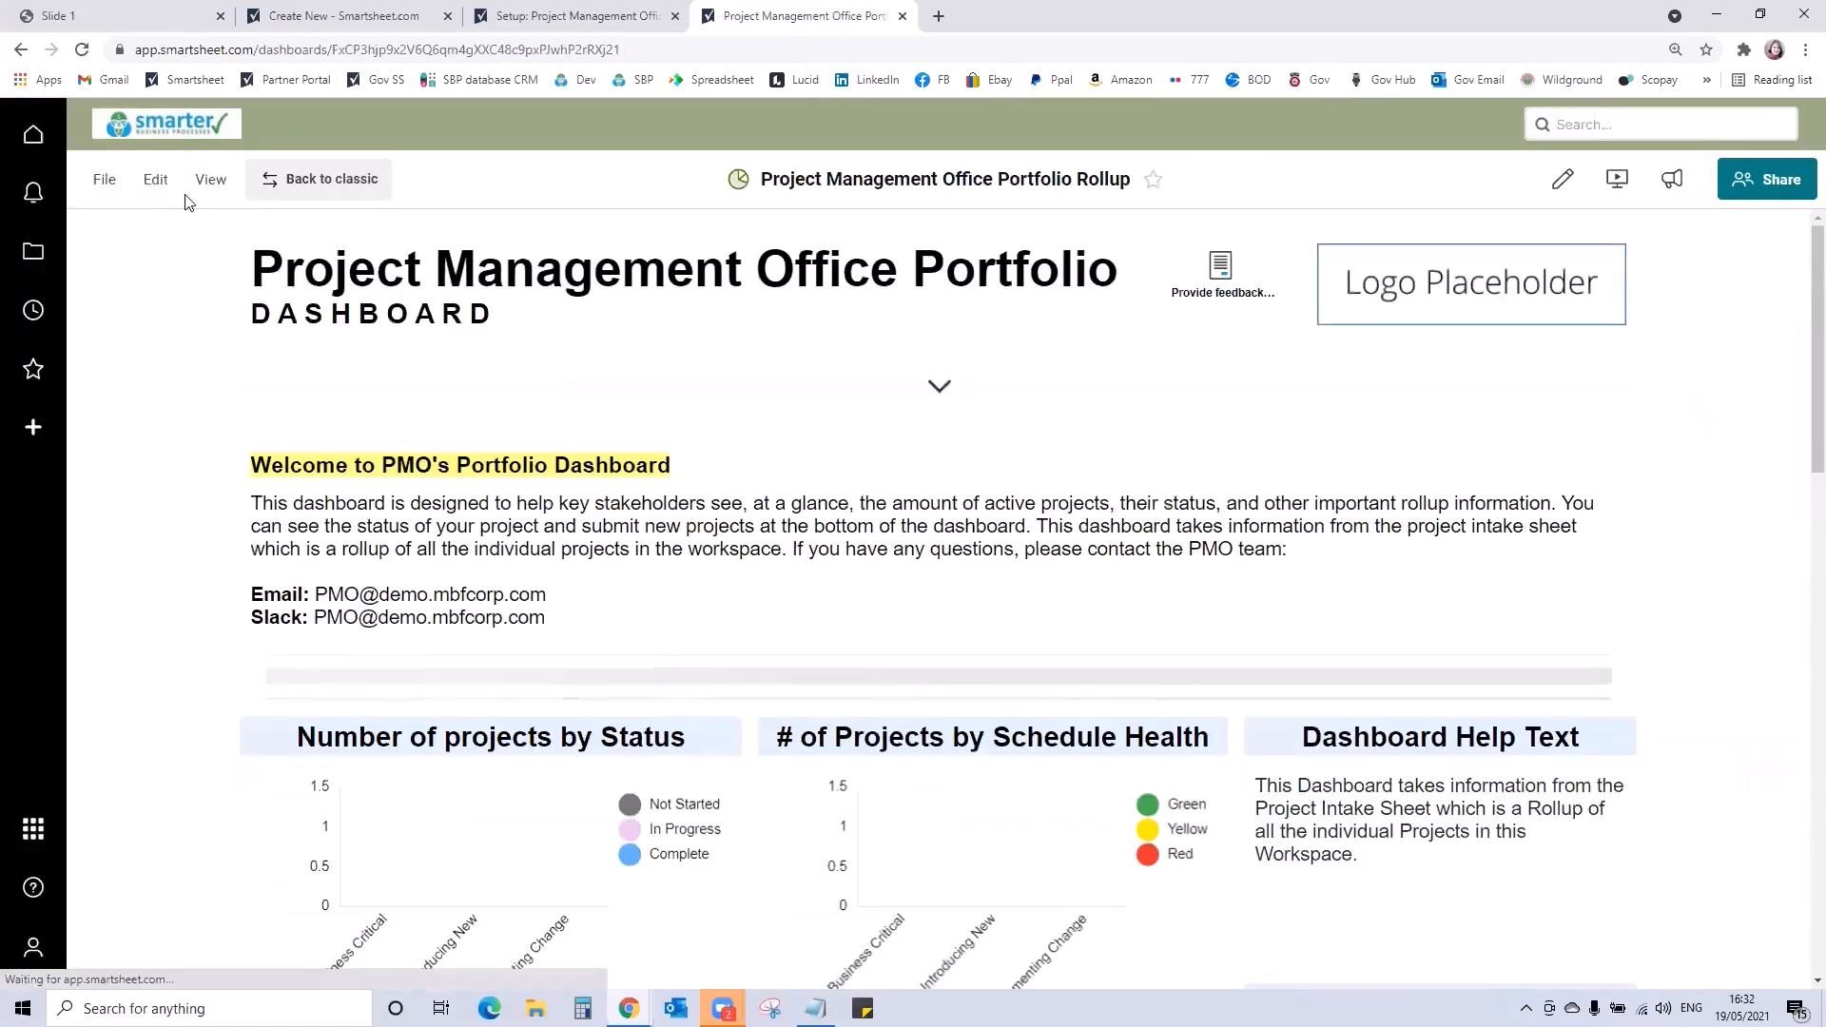
pyautogui.click(155, 178)
pyautogui.click(183, 225)
pyautogui.scroll(-15, 438, 381)
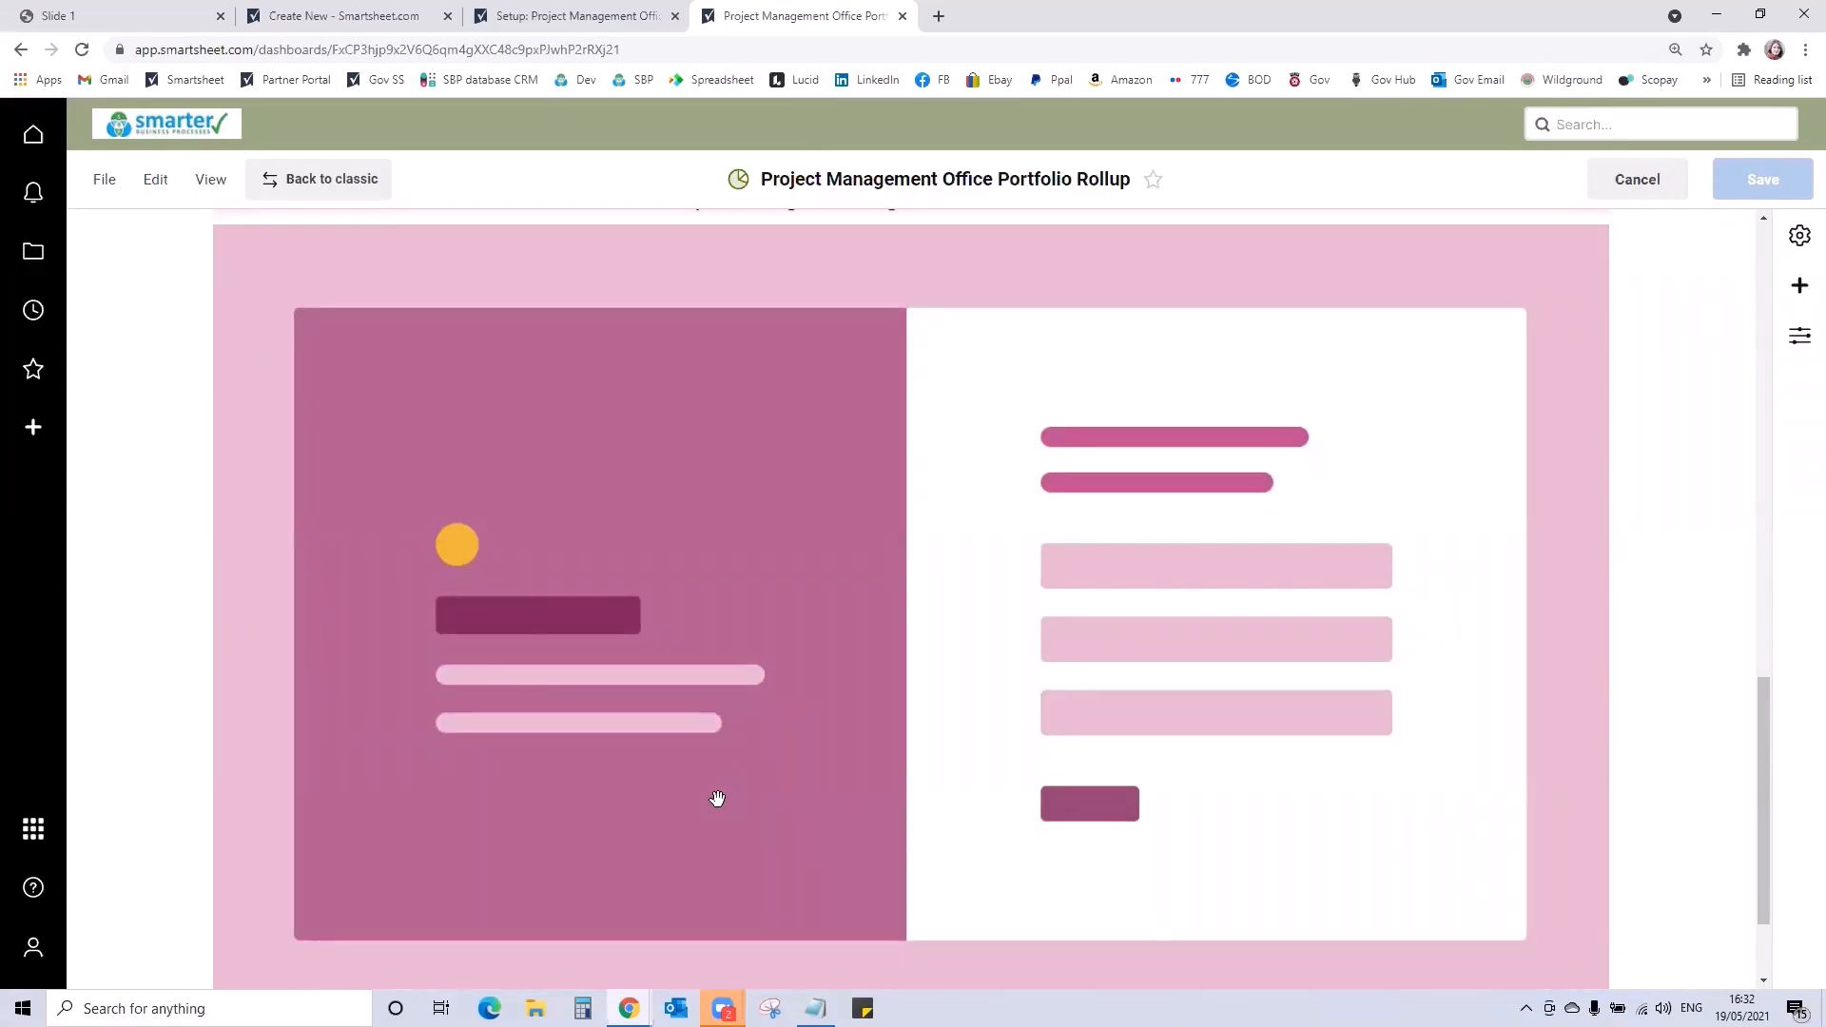
# Replace the web content widget's placeholder link with the copied Project Intake Form URL
pyautogui.click(931, 654)
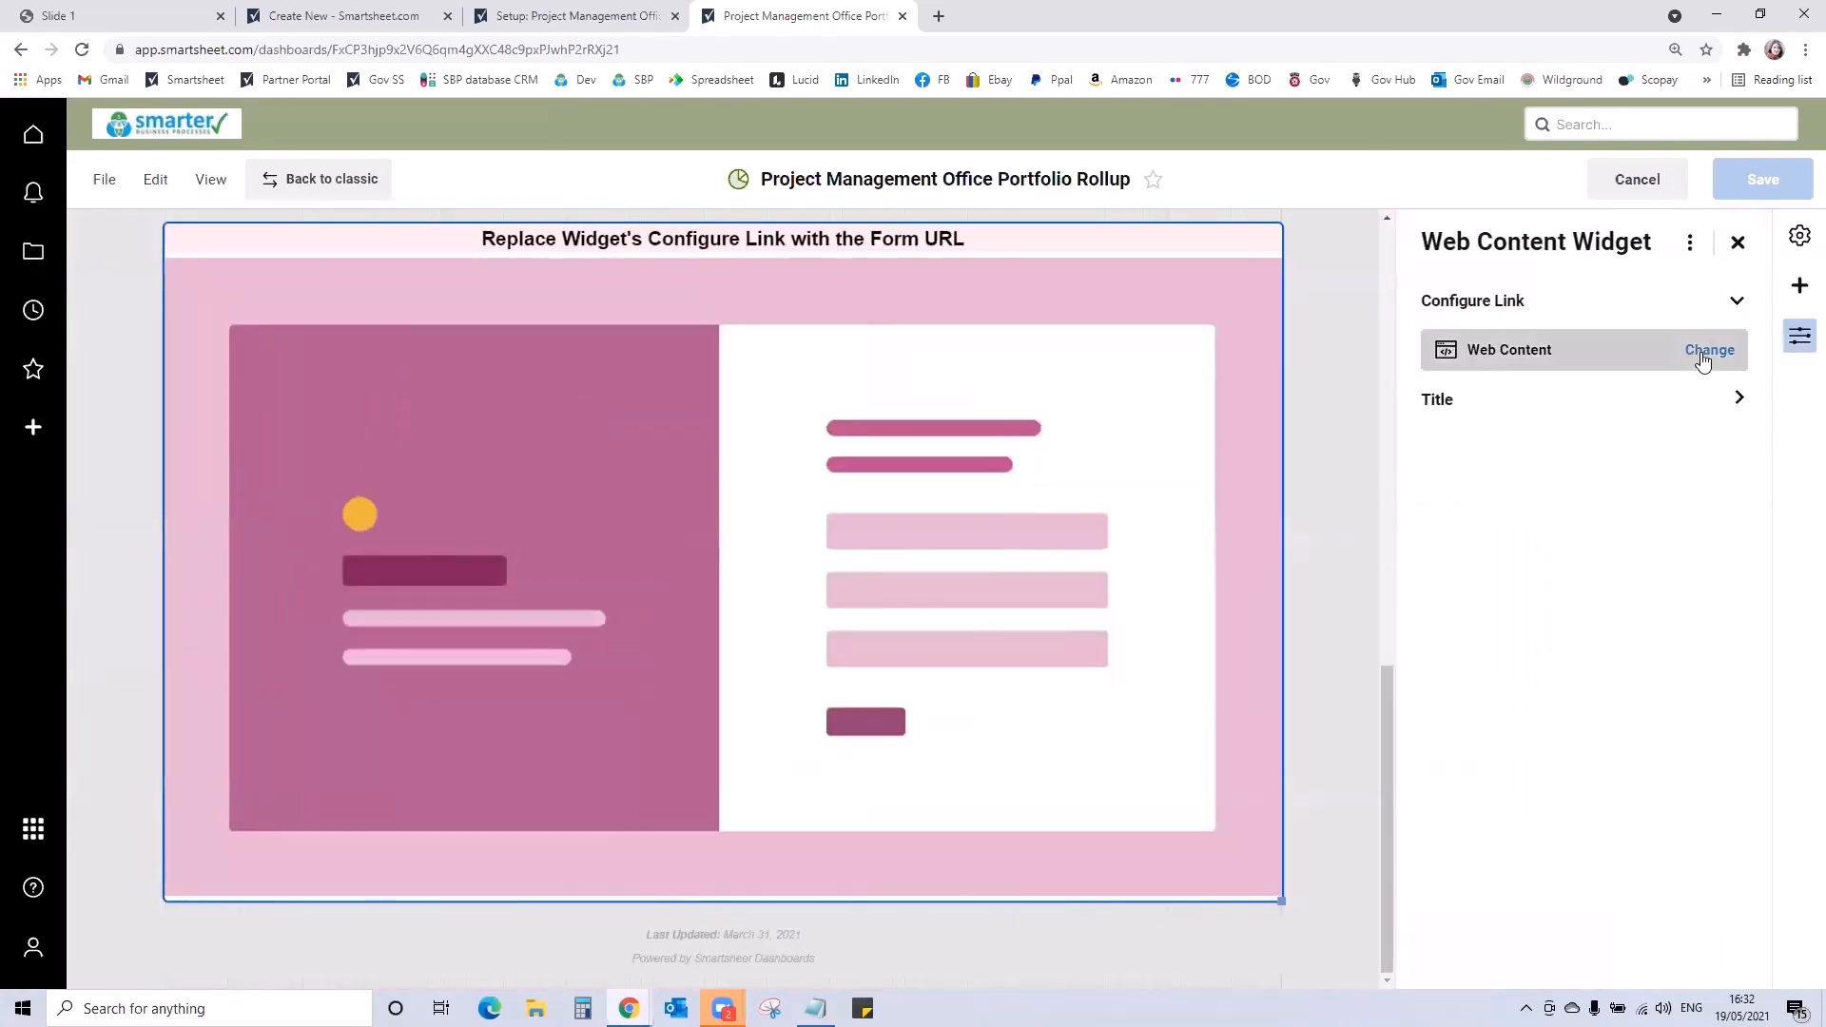
pyautogui.click(1708, 351)
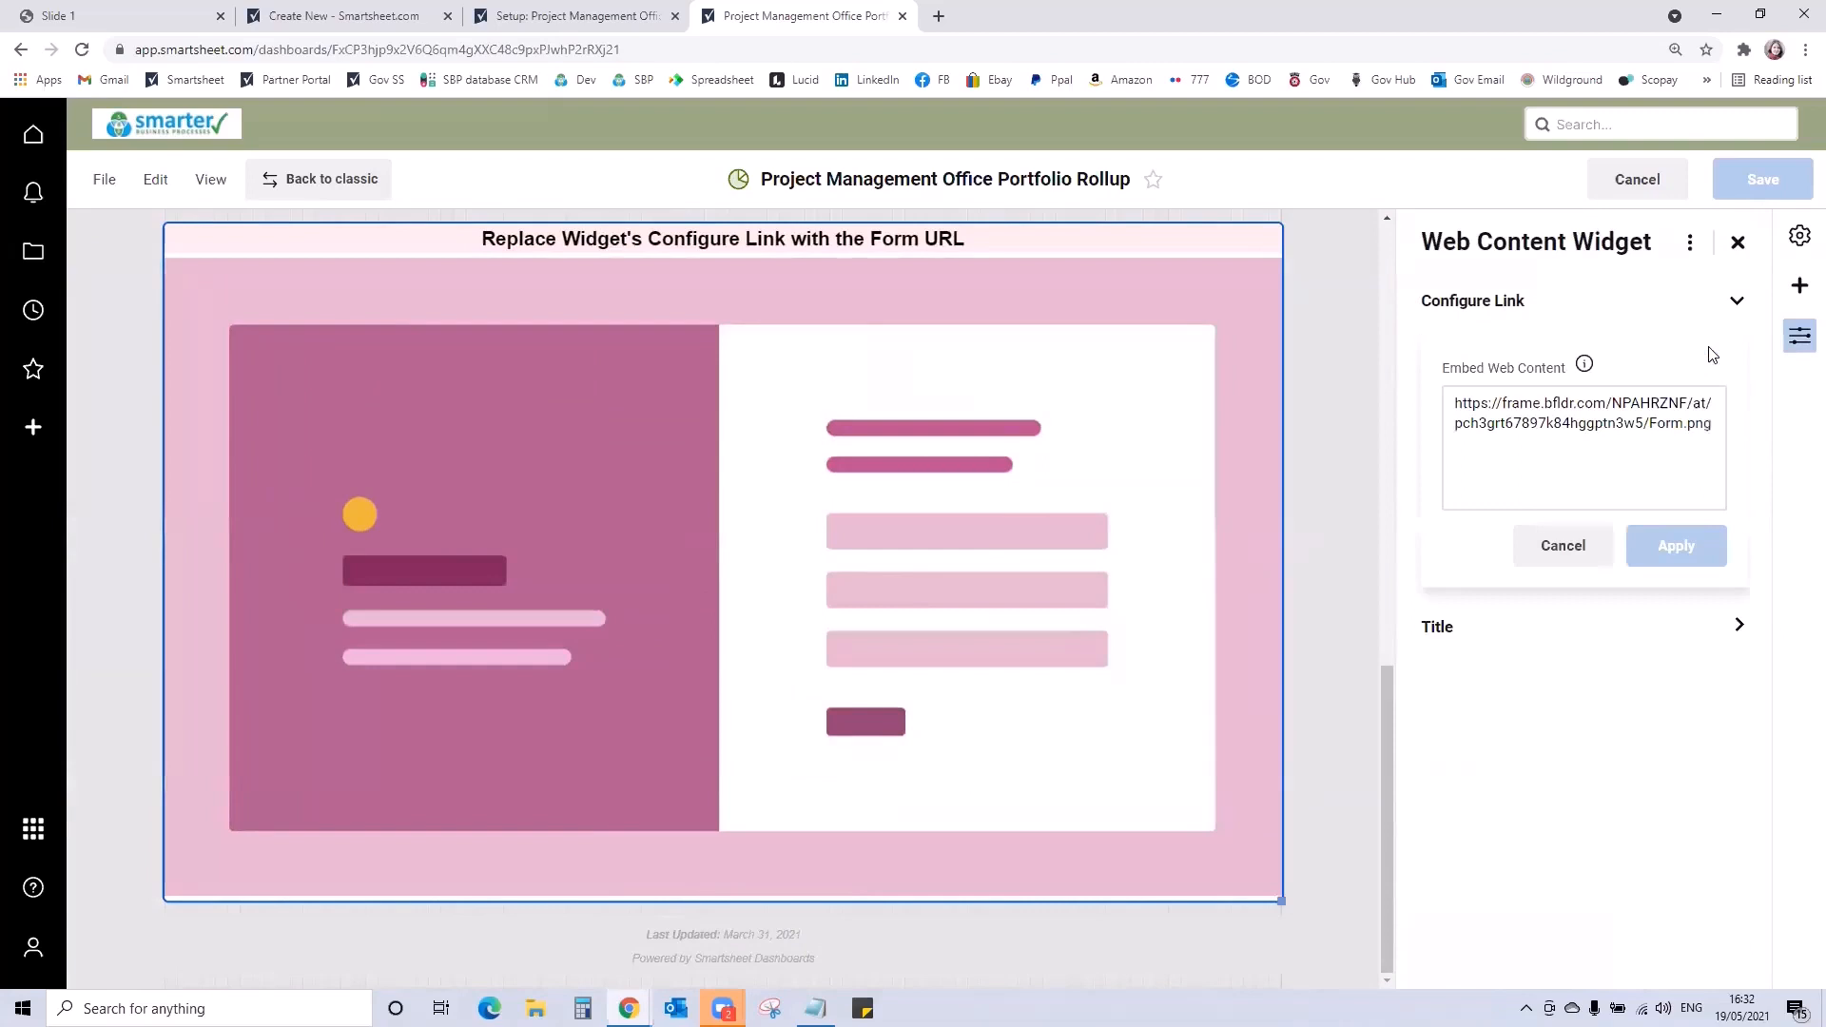
pyautogui.moveTo(1717, 430); pyautogui.dragTo(1443, 403)
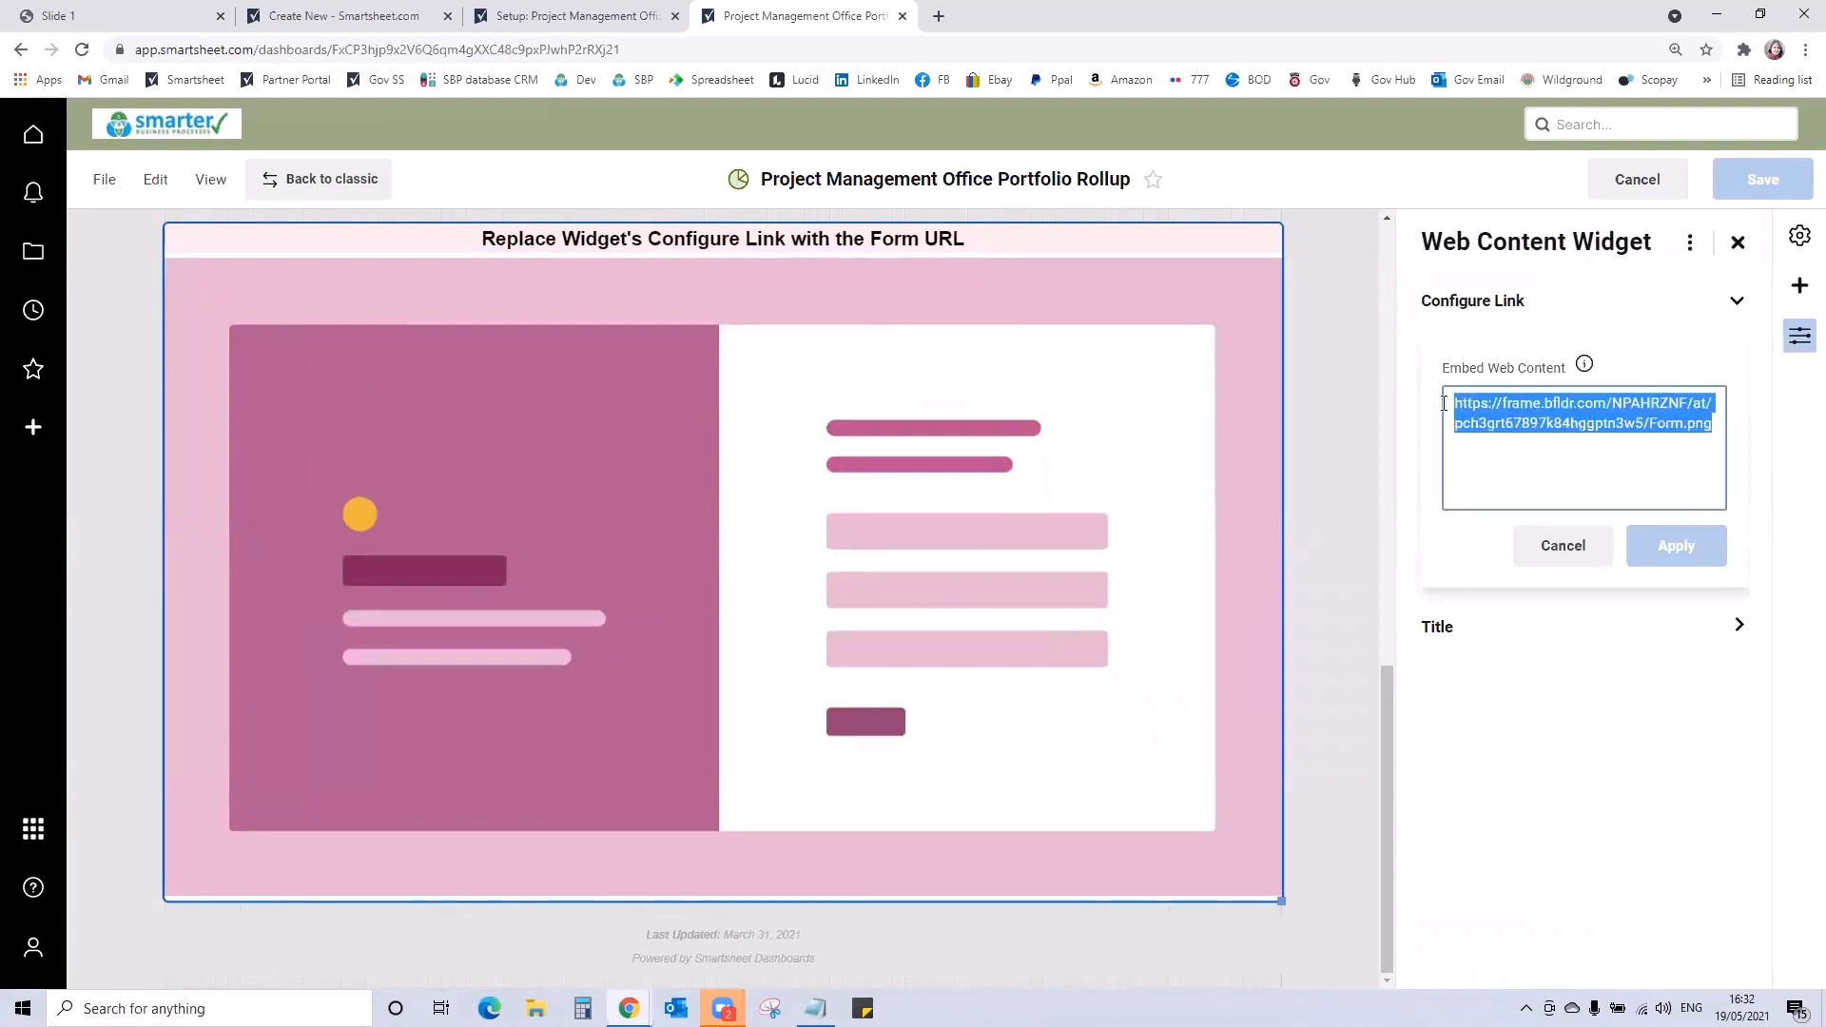
pyautogui.hotkey('ctrl', 'v')
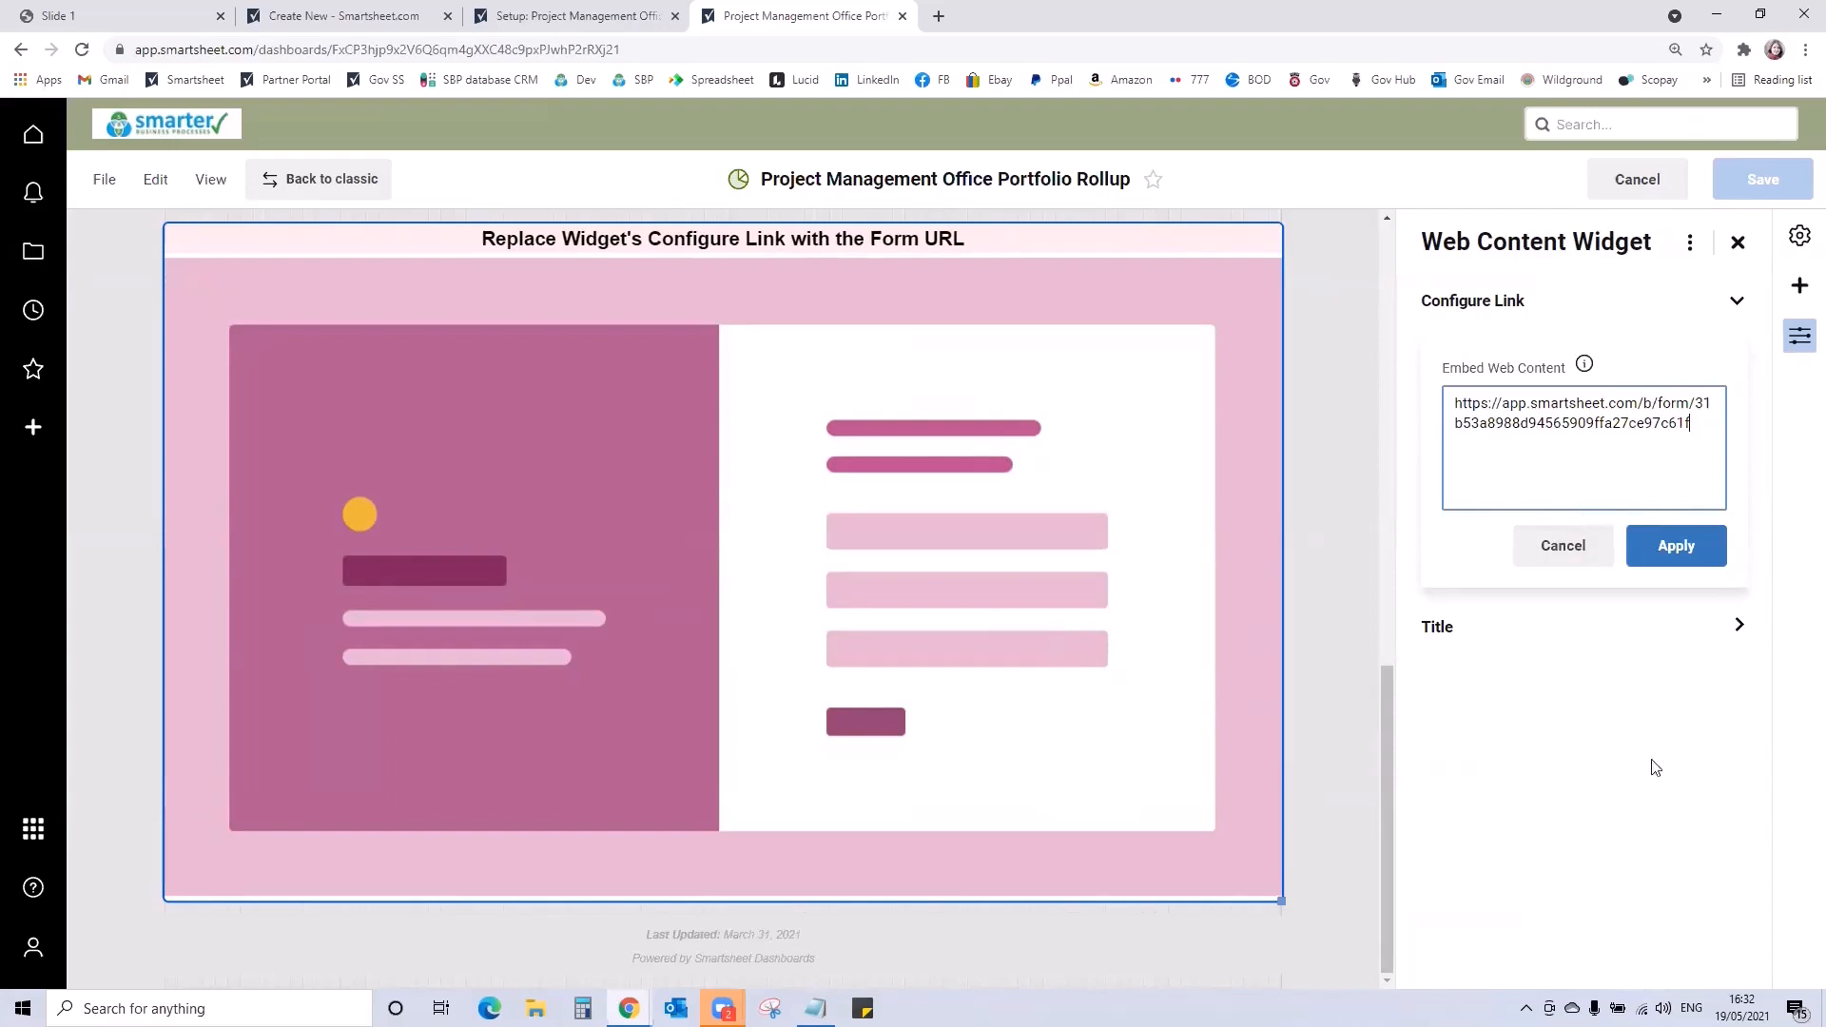
pyautogui.click(1677, 547)
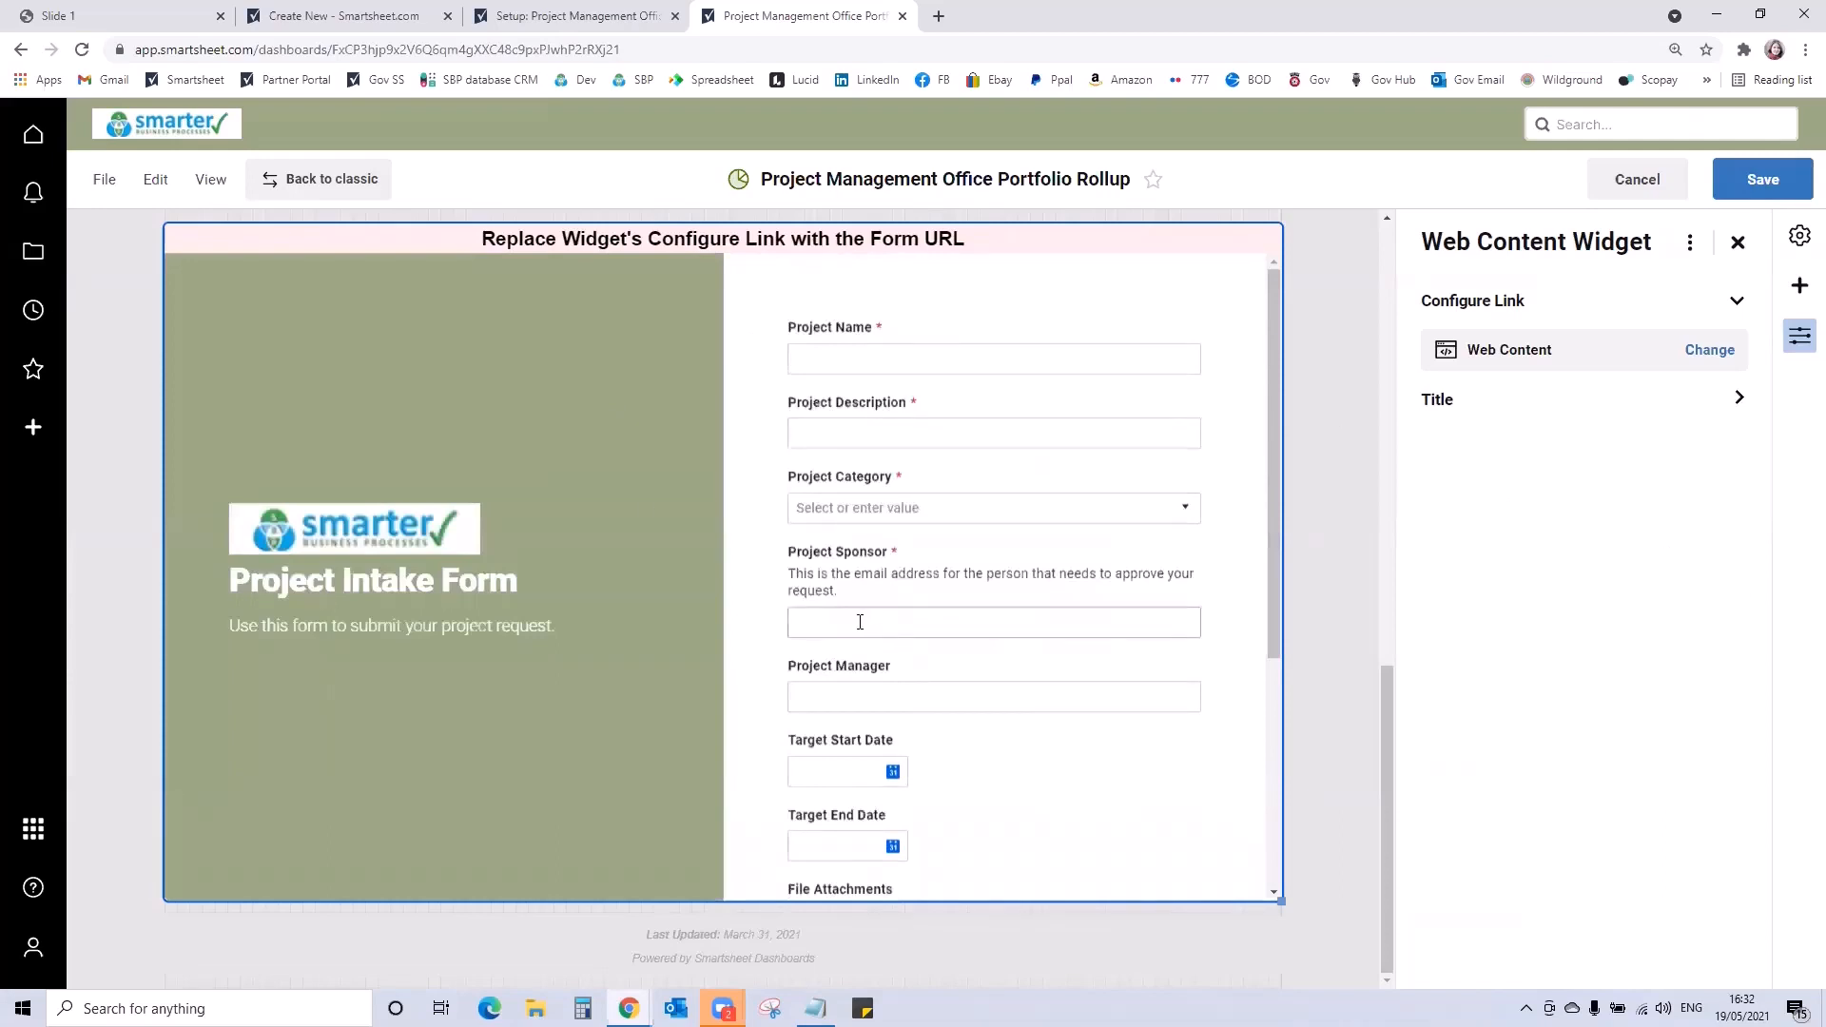
# Replace the portfolio dashboard's Logo Placeholder image with SBP logo.jpg
pyautogui.scroll(10, 1341, 574)
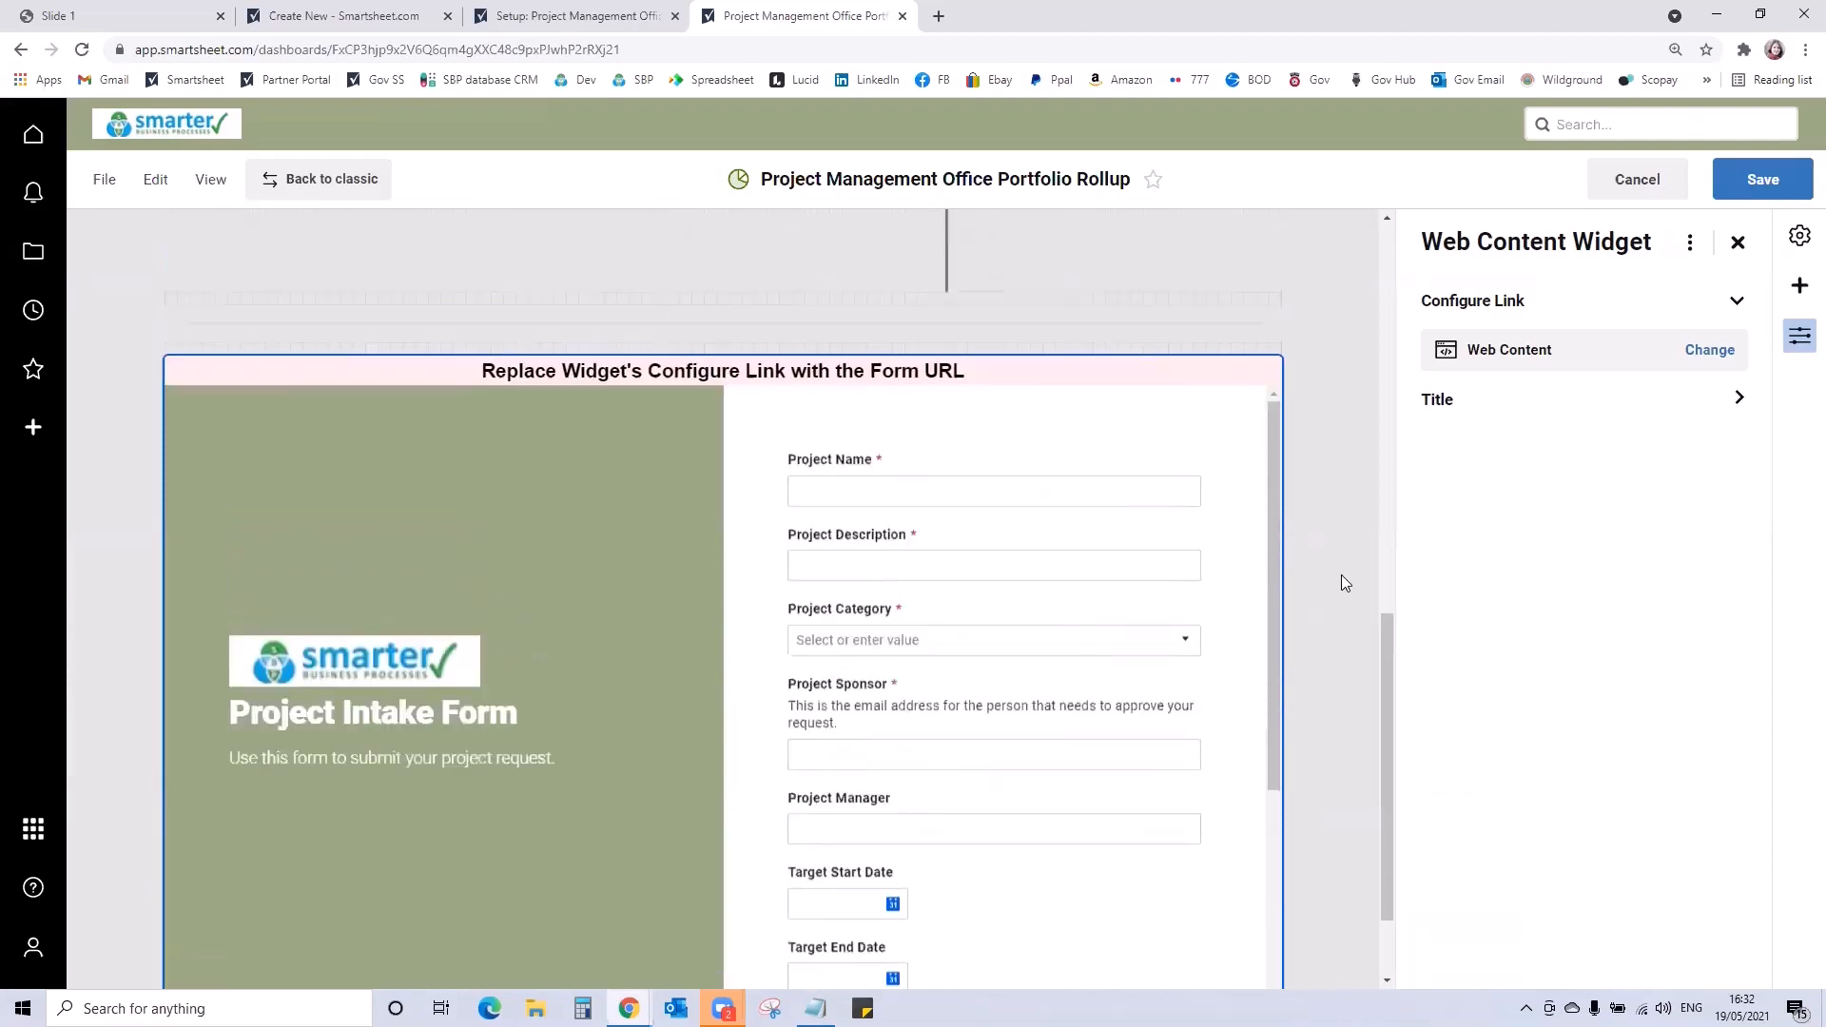
pyautogui.scroll(2, 1336, 514)
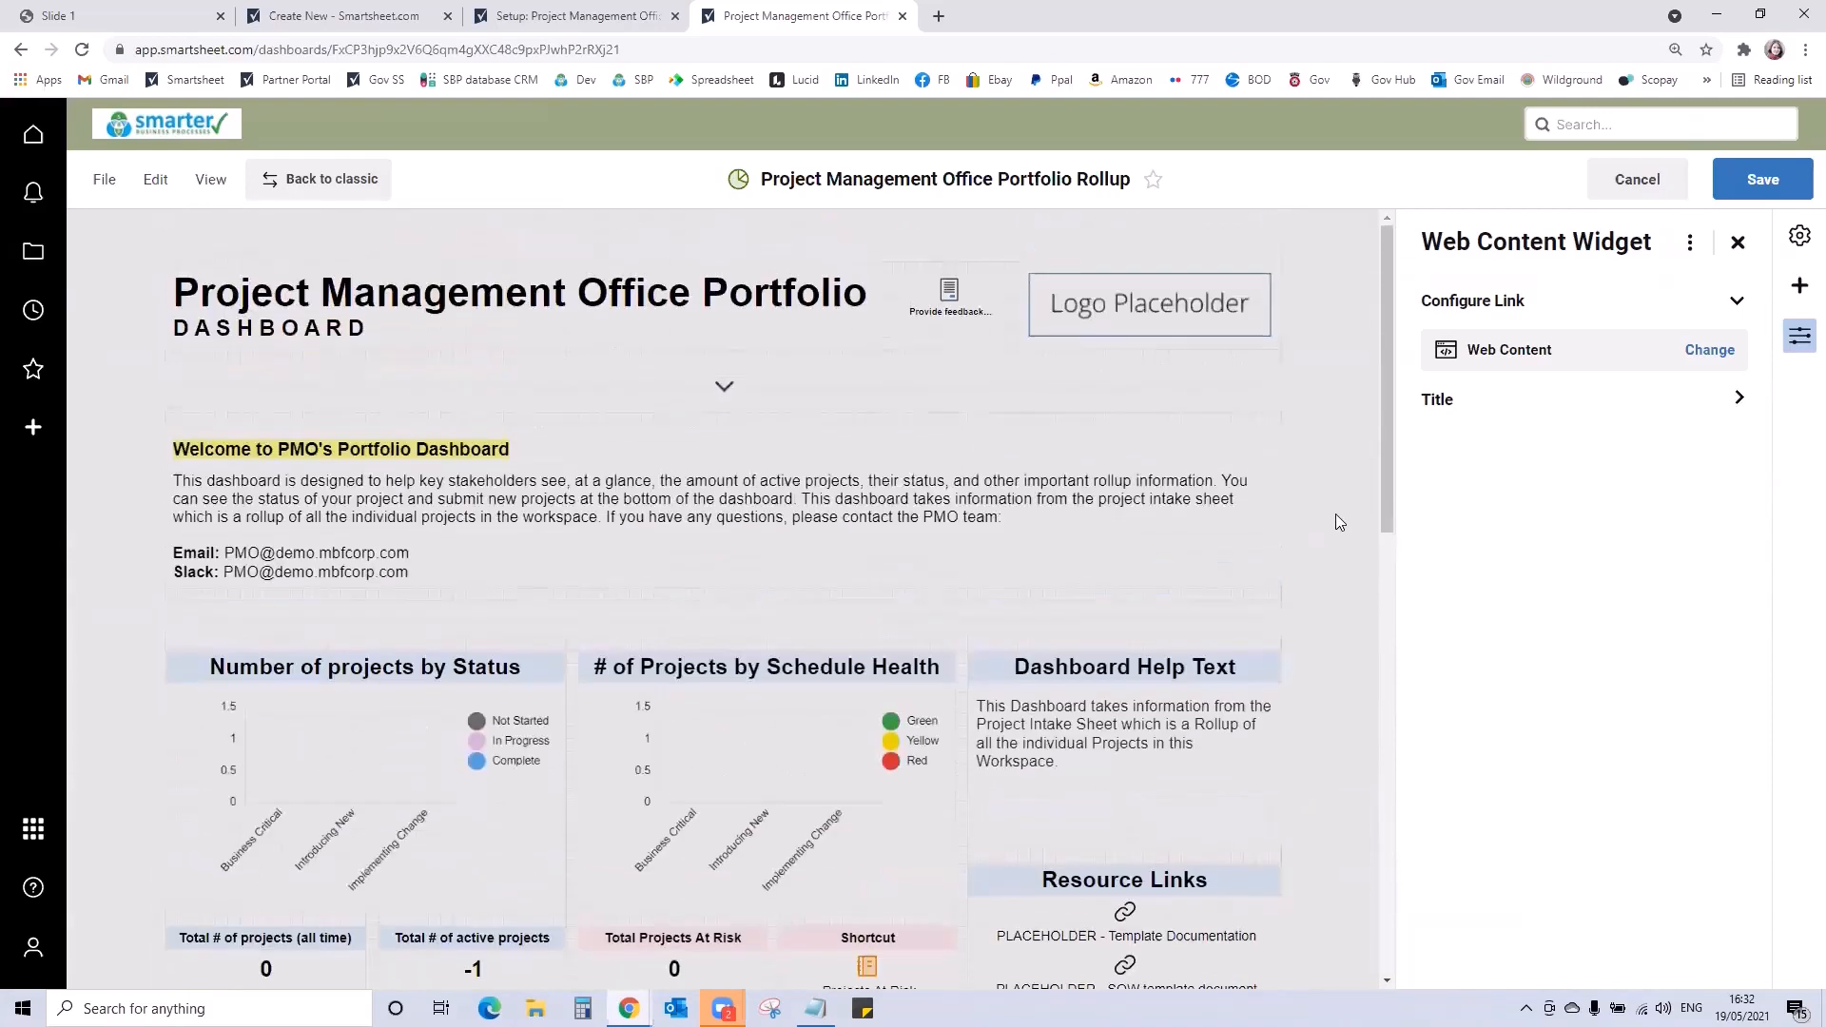
pyautogui.click(1133, 302)
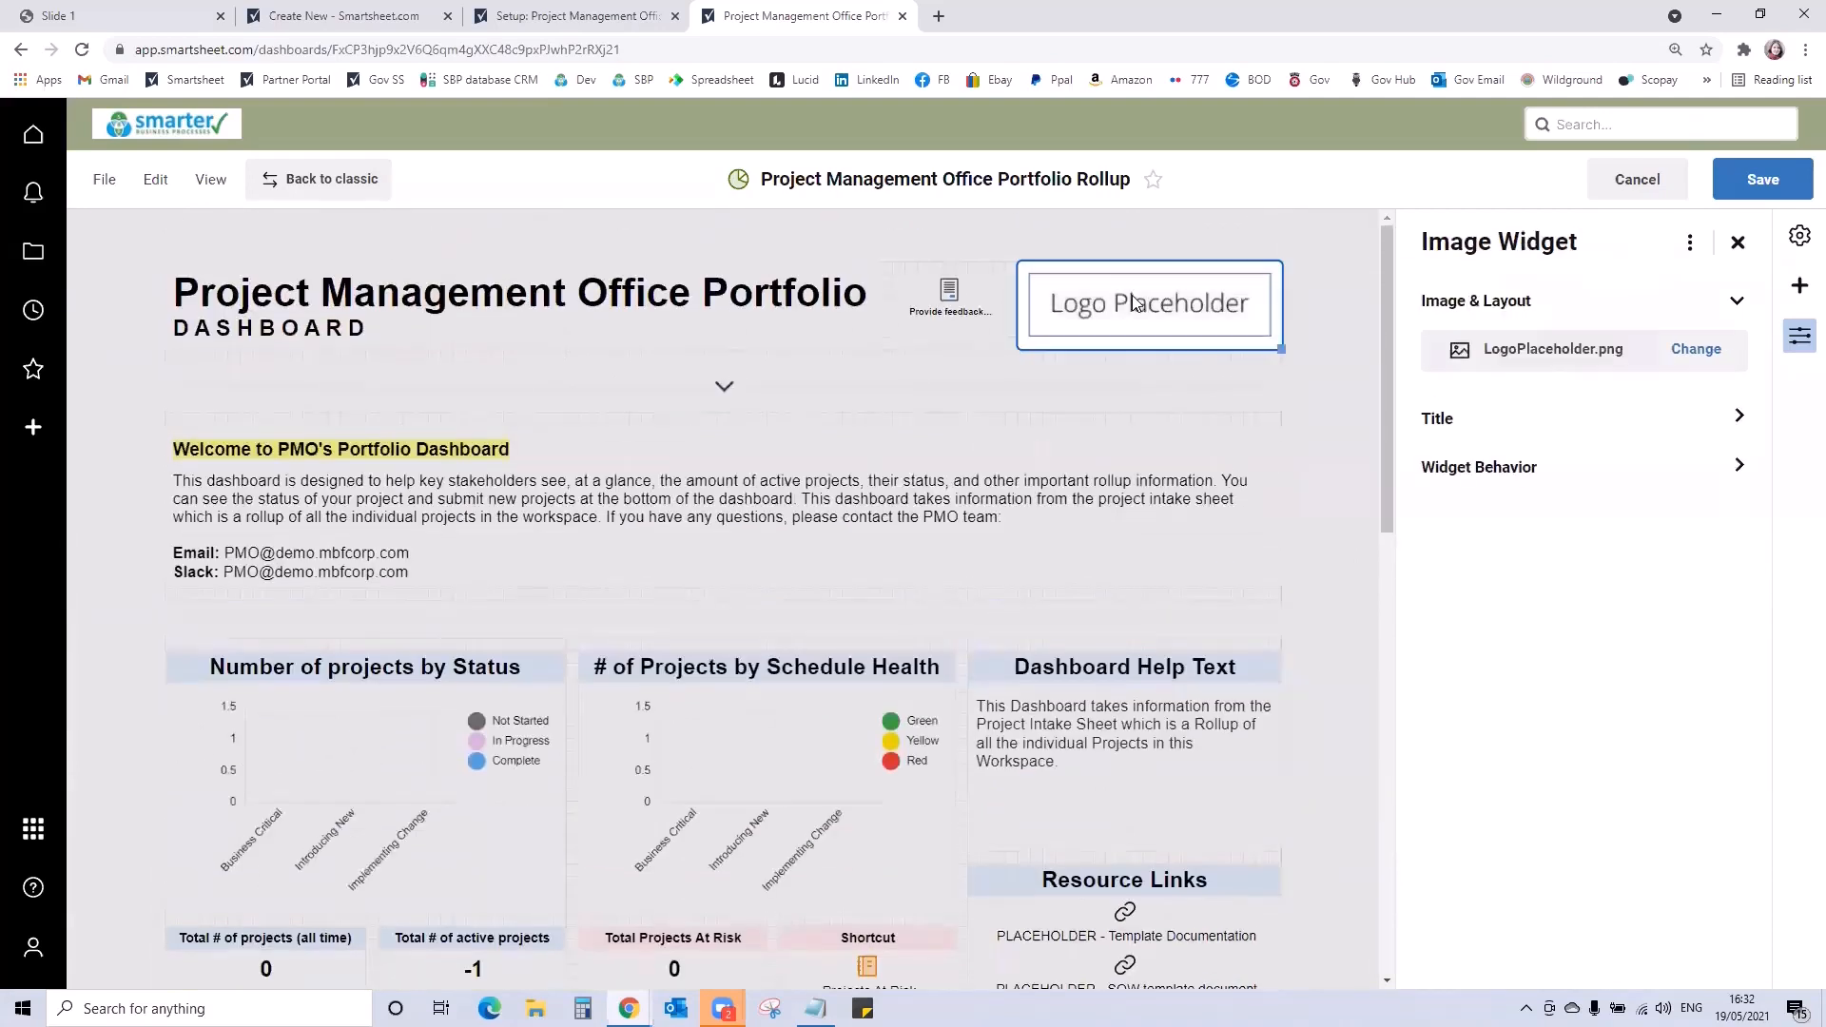
pyautogui.click(1698, 350)
pyautogui.click(1559, 388)
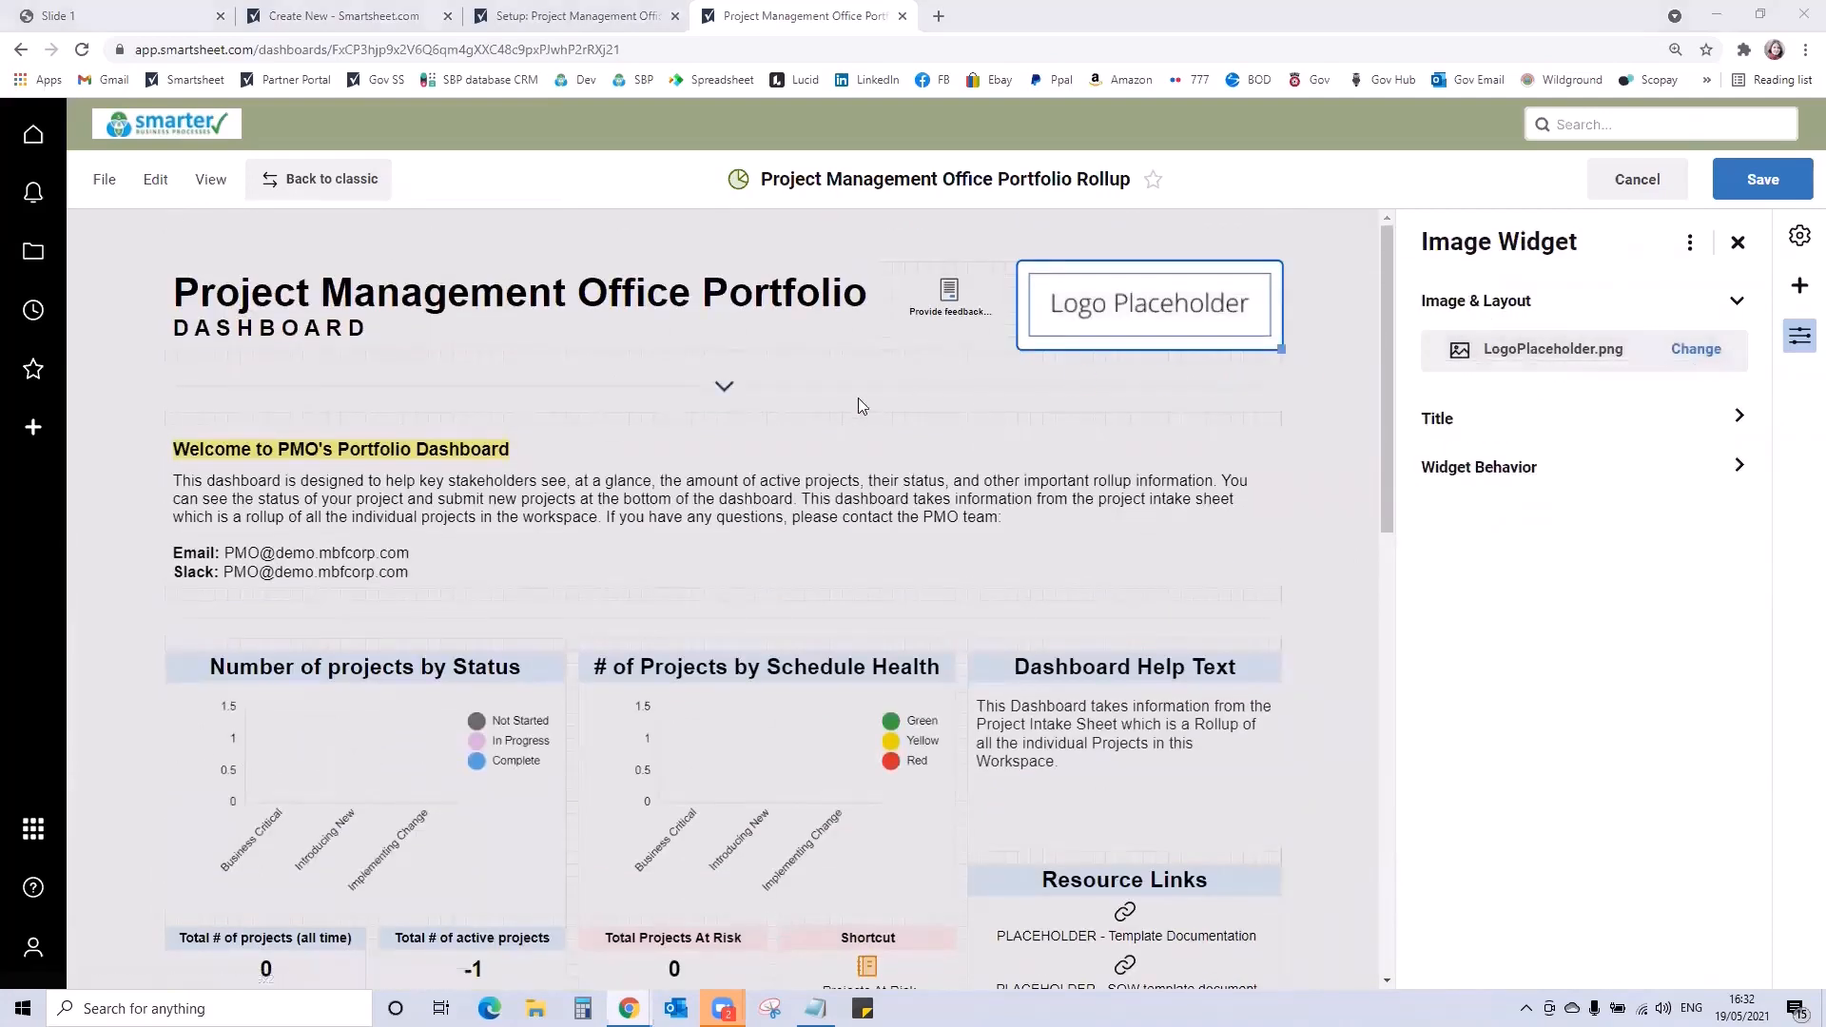
pyautogui.click(618, 206)
pyautogui.click(751, 482)
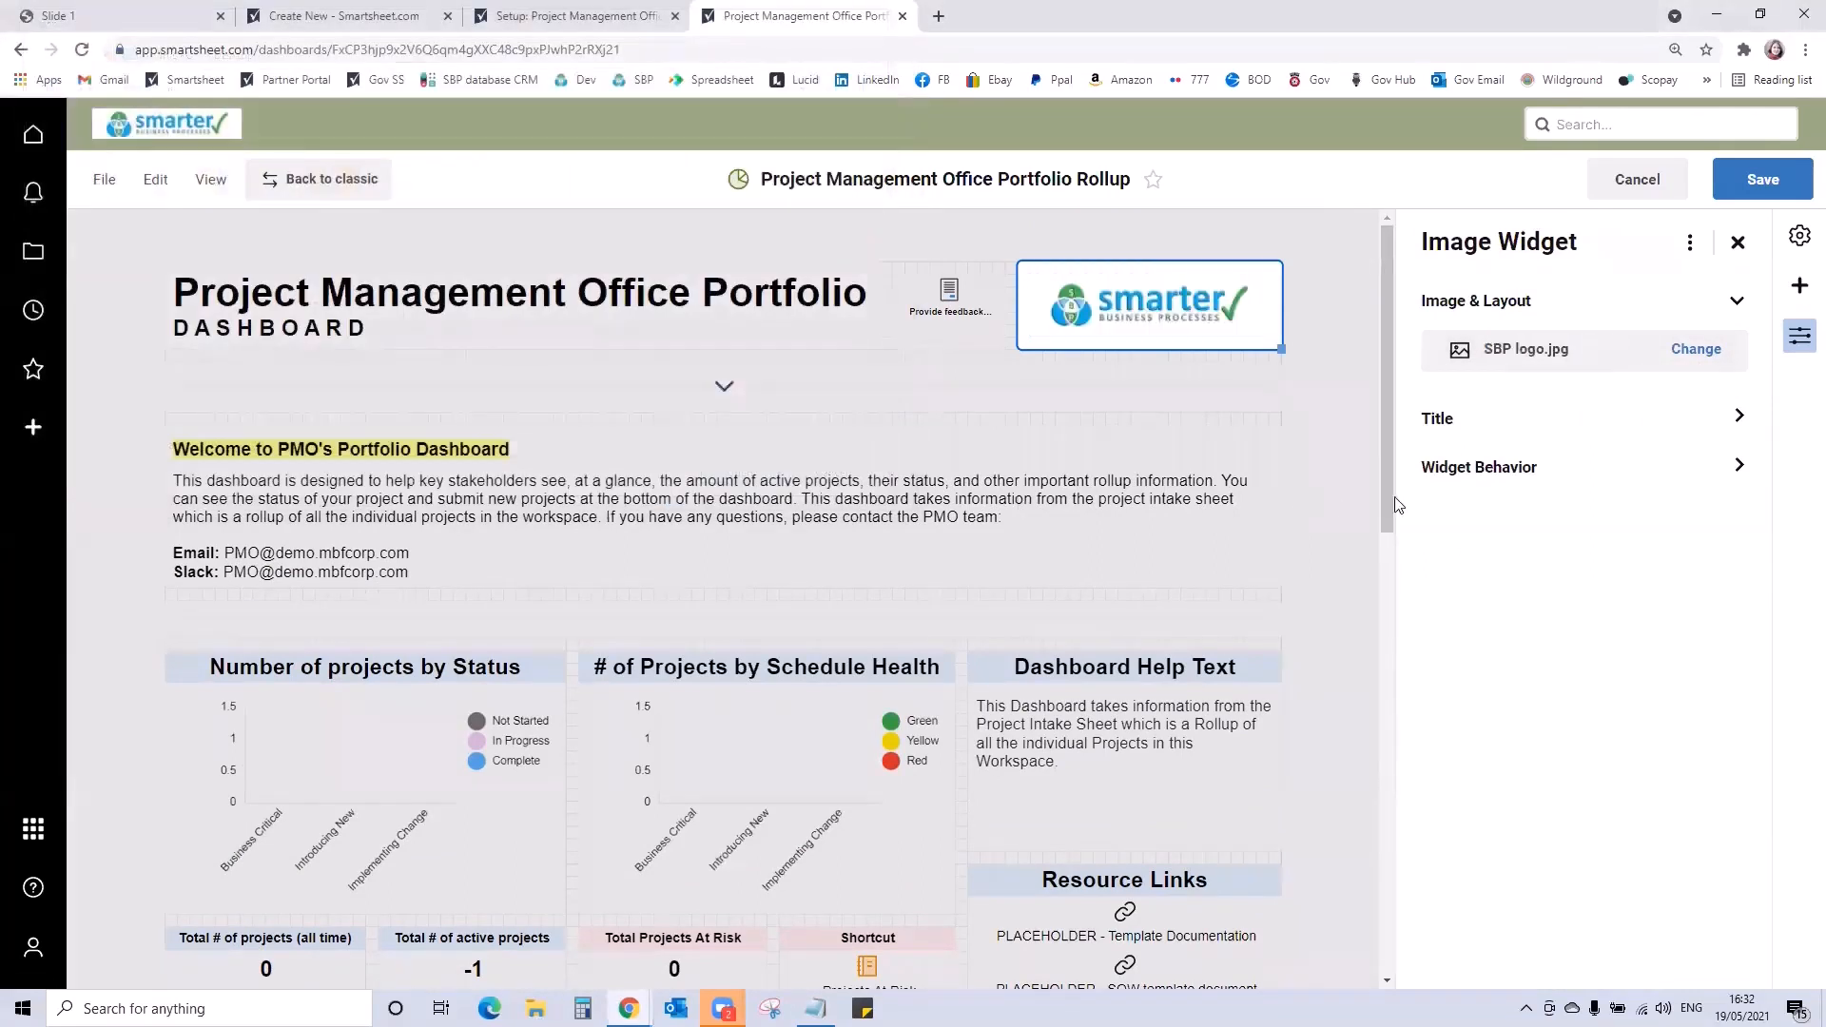
# Reselect the Number of projects by Status chart's data as the Not Started, In Progress and Complete rows through the Business as usual column
pyautogui.scroll(-3, 718, 520)
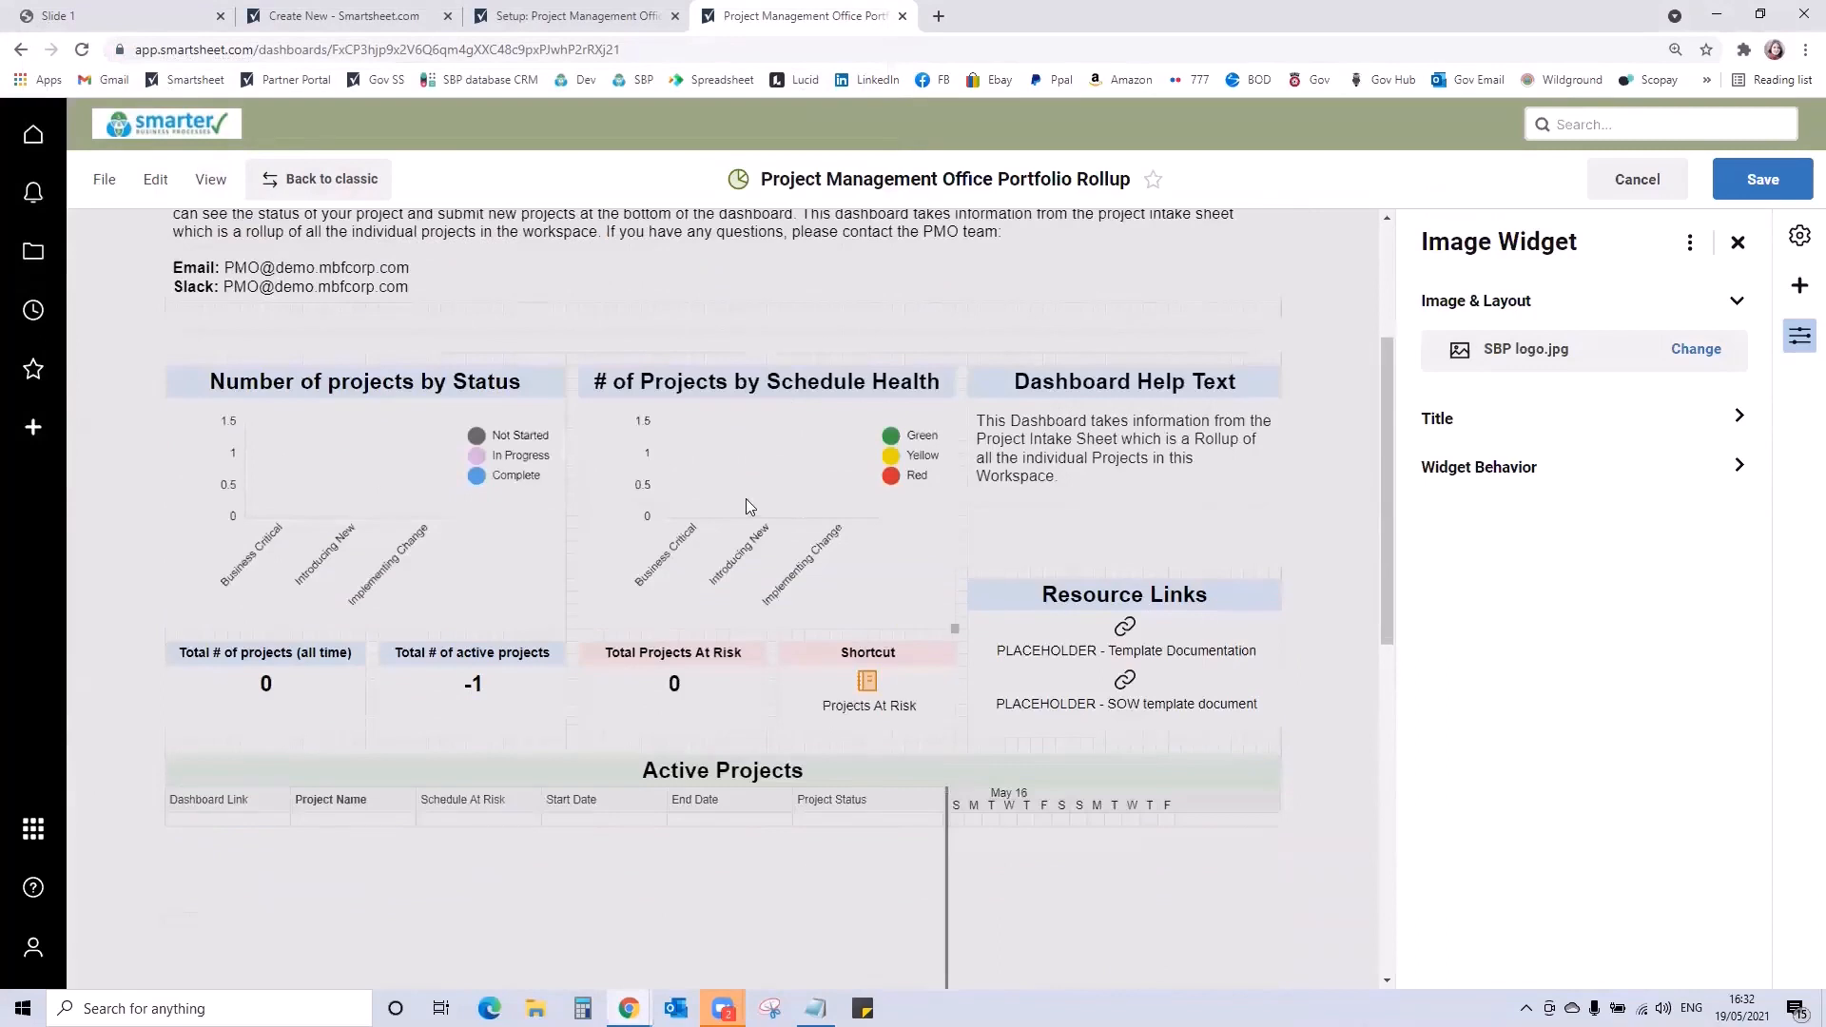
pyautogui.scroll(-1, 262, 561)
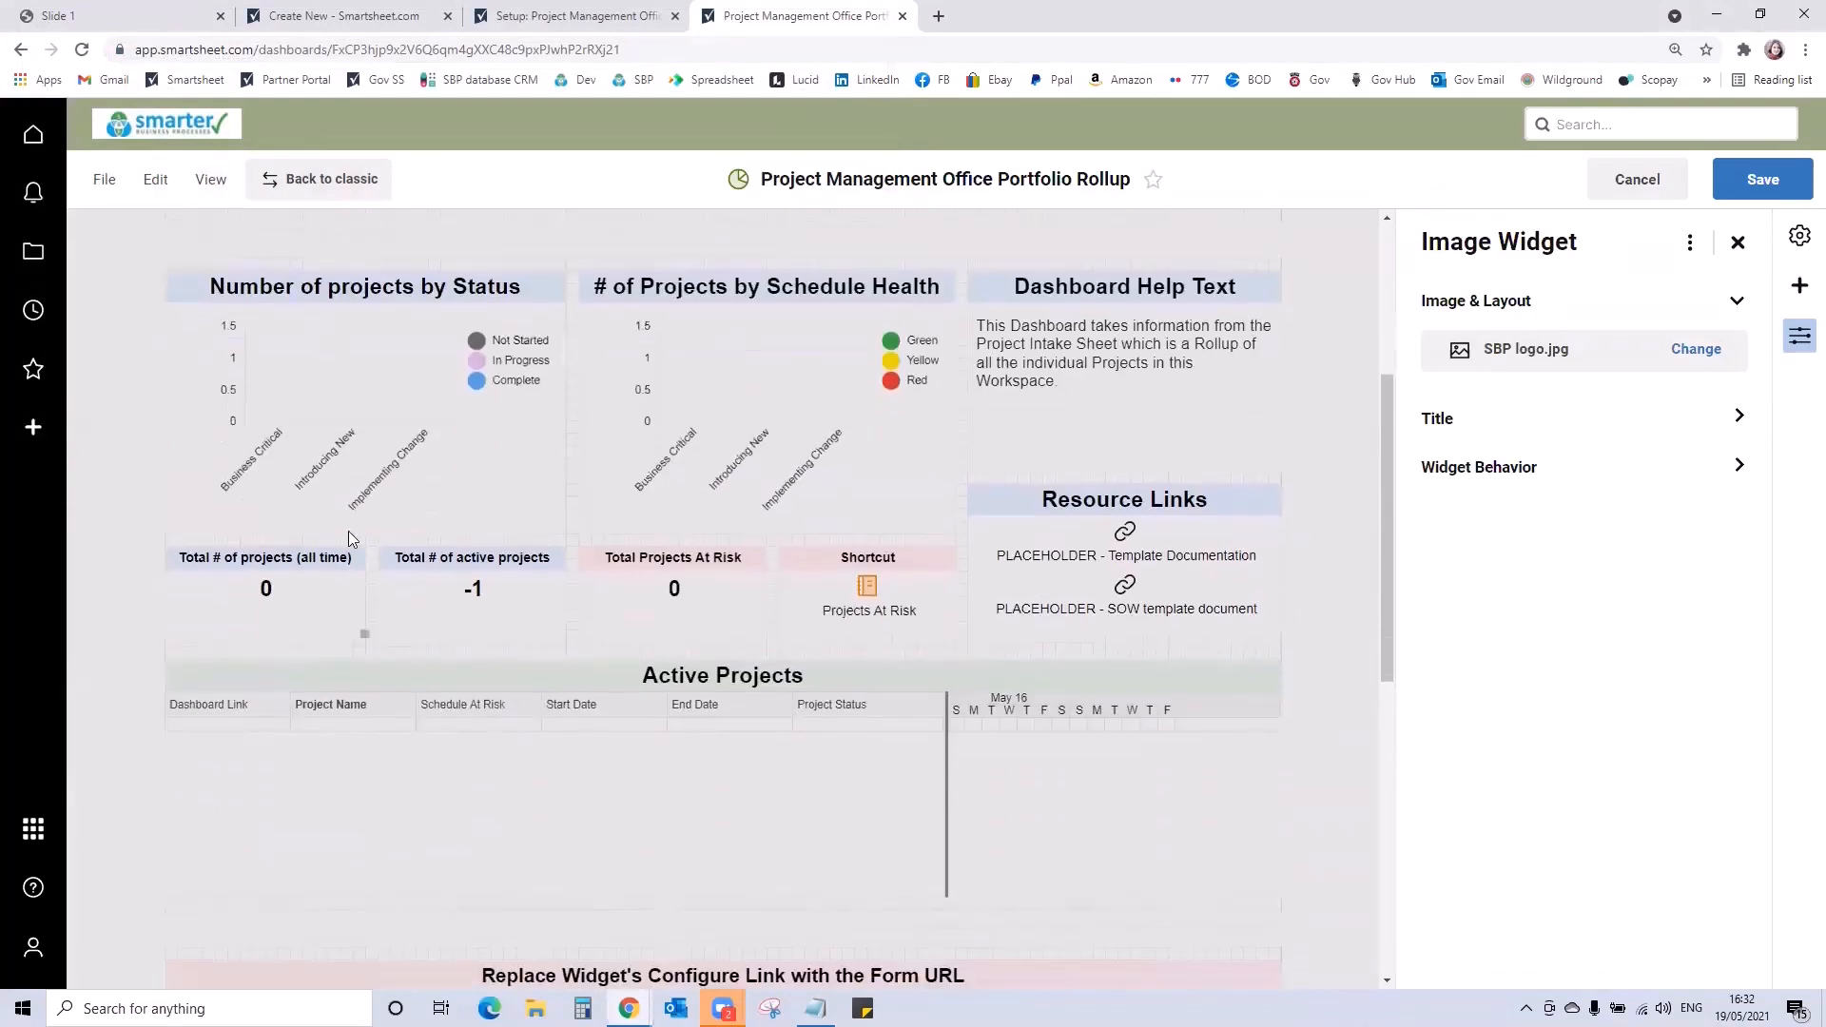
pyautogui.click(408, 475)
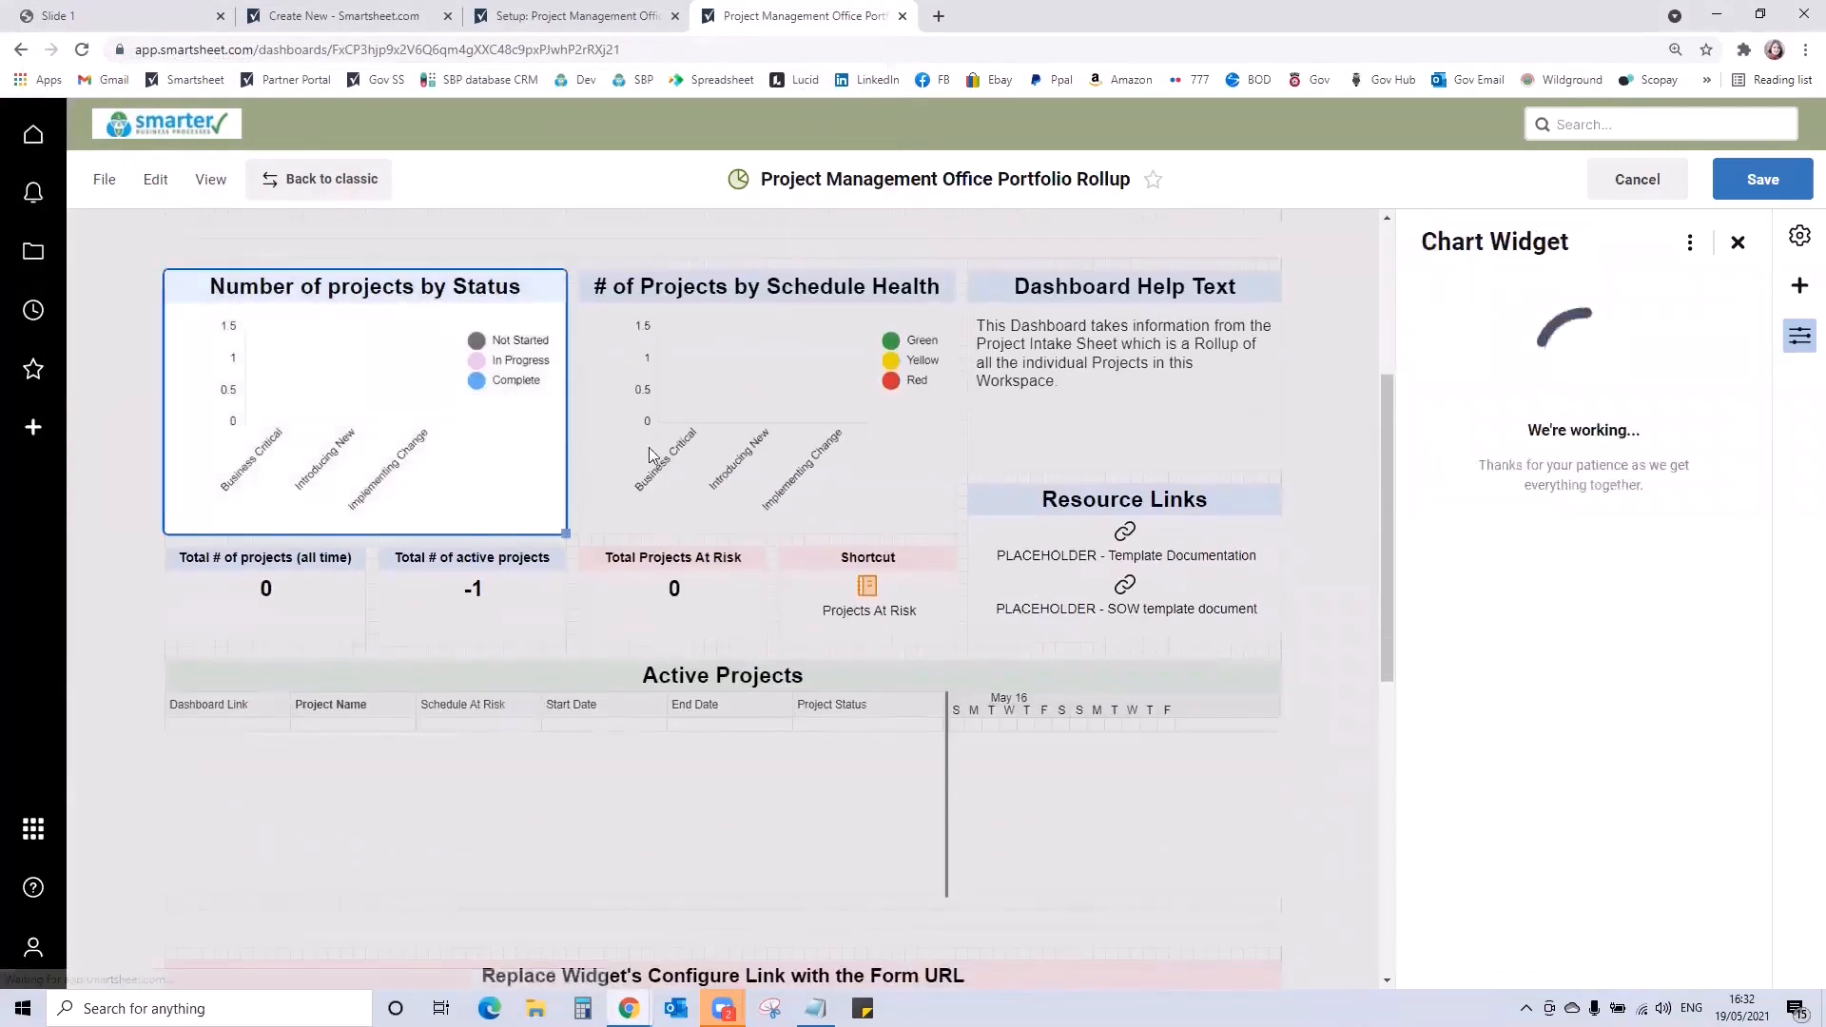
pyautogui.click(1718, 380)
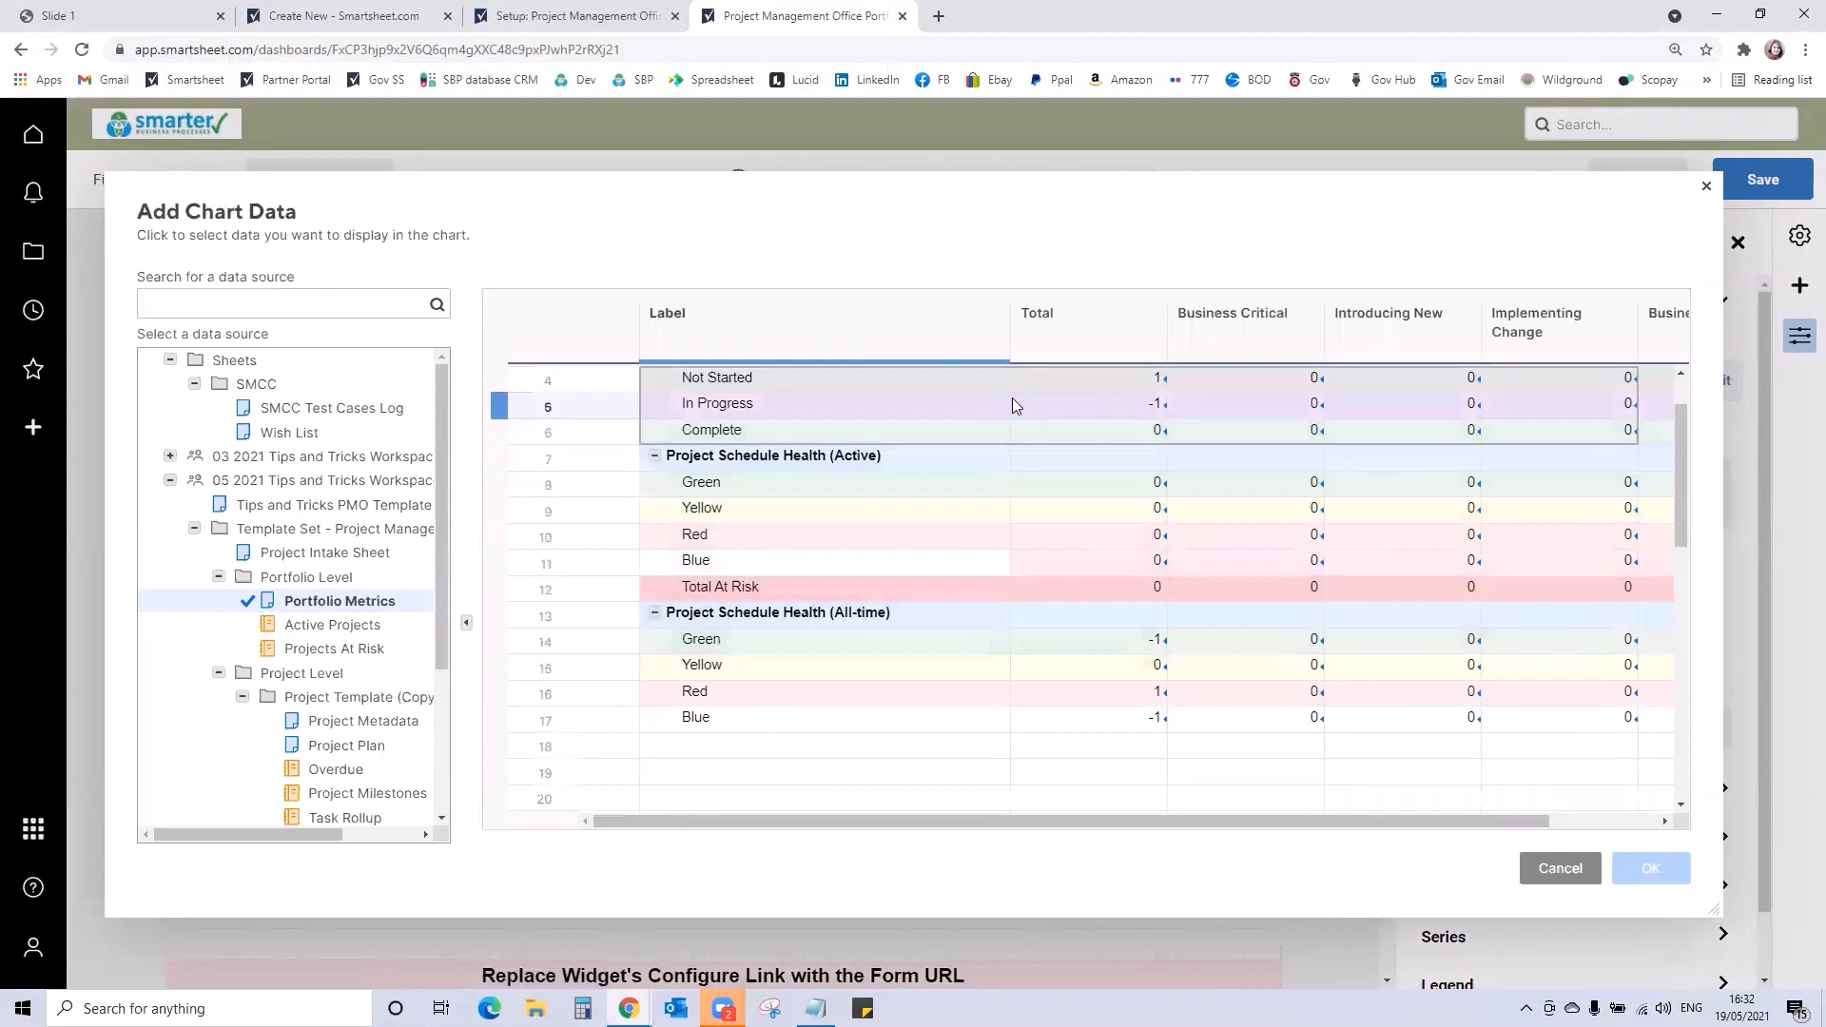
pyautogui.moveTo(938, 381); pyautogui.dragTo(1605, 505)
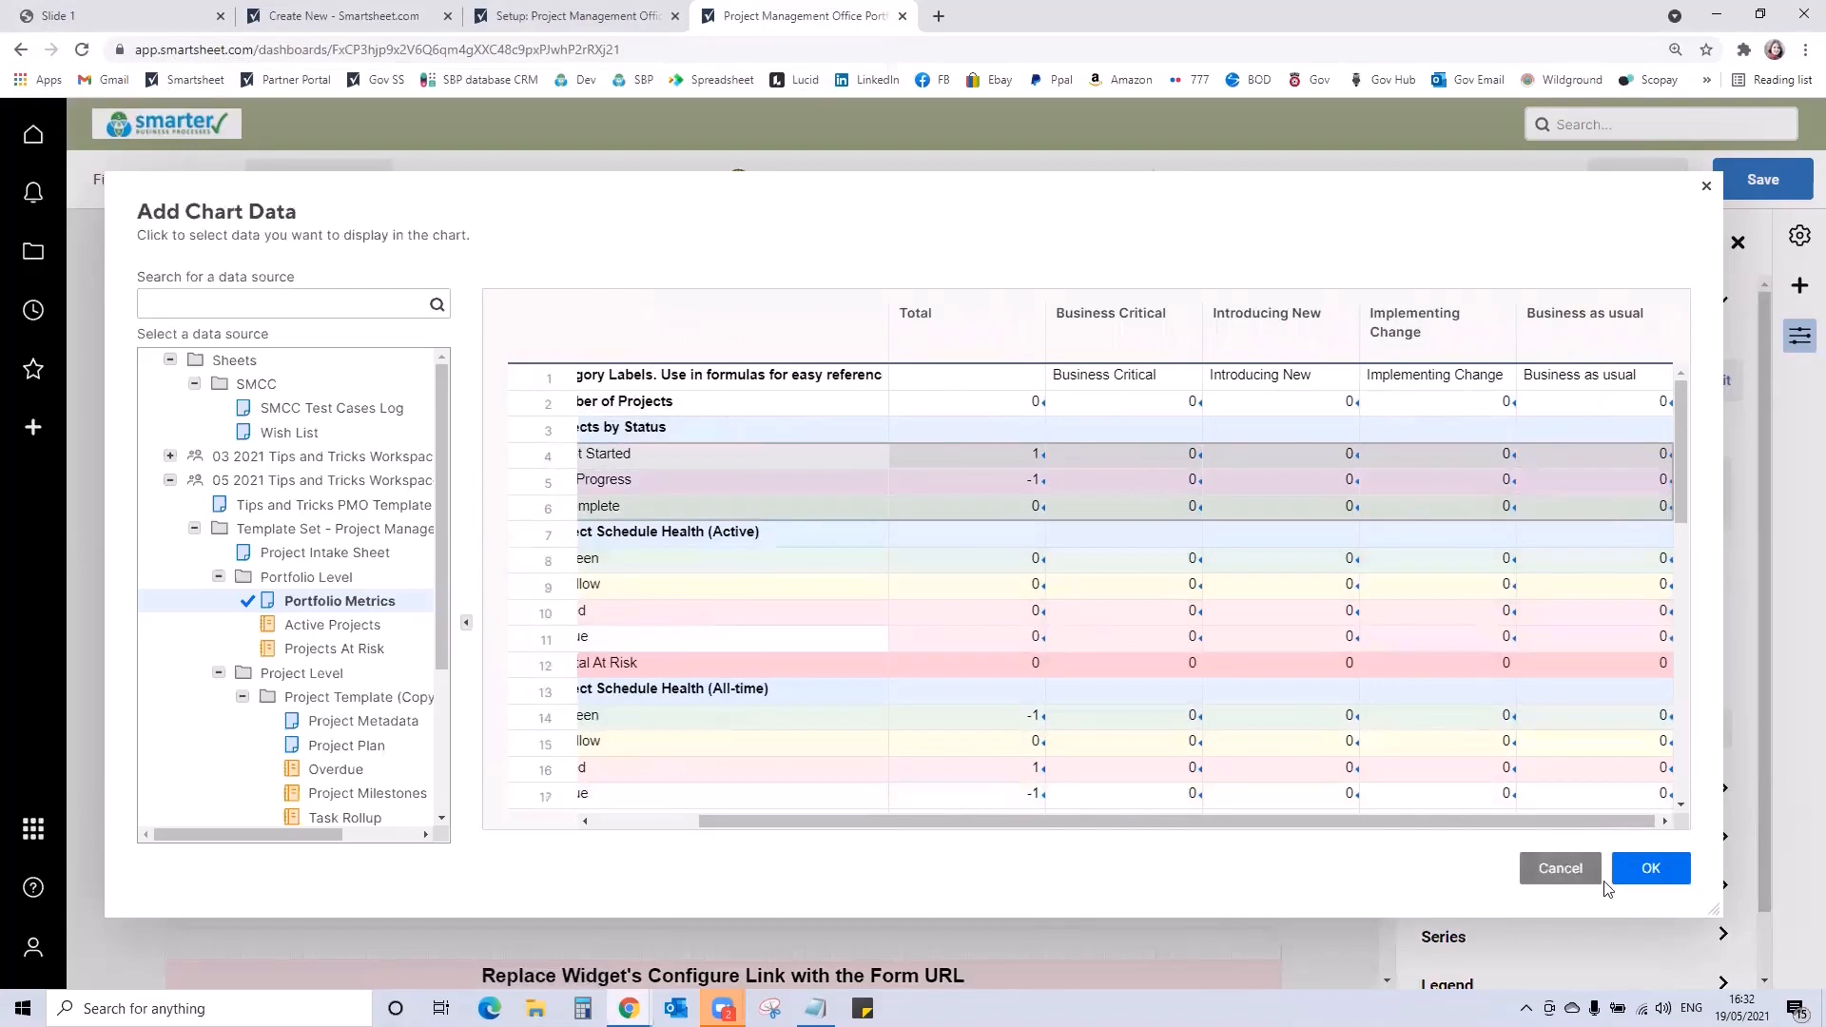
pyautogui.click(1643, 868)
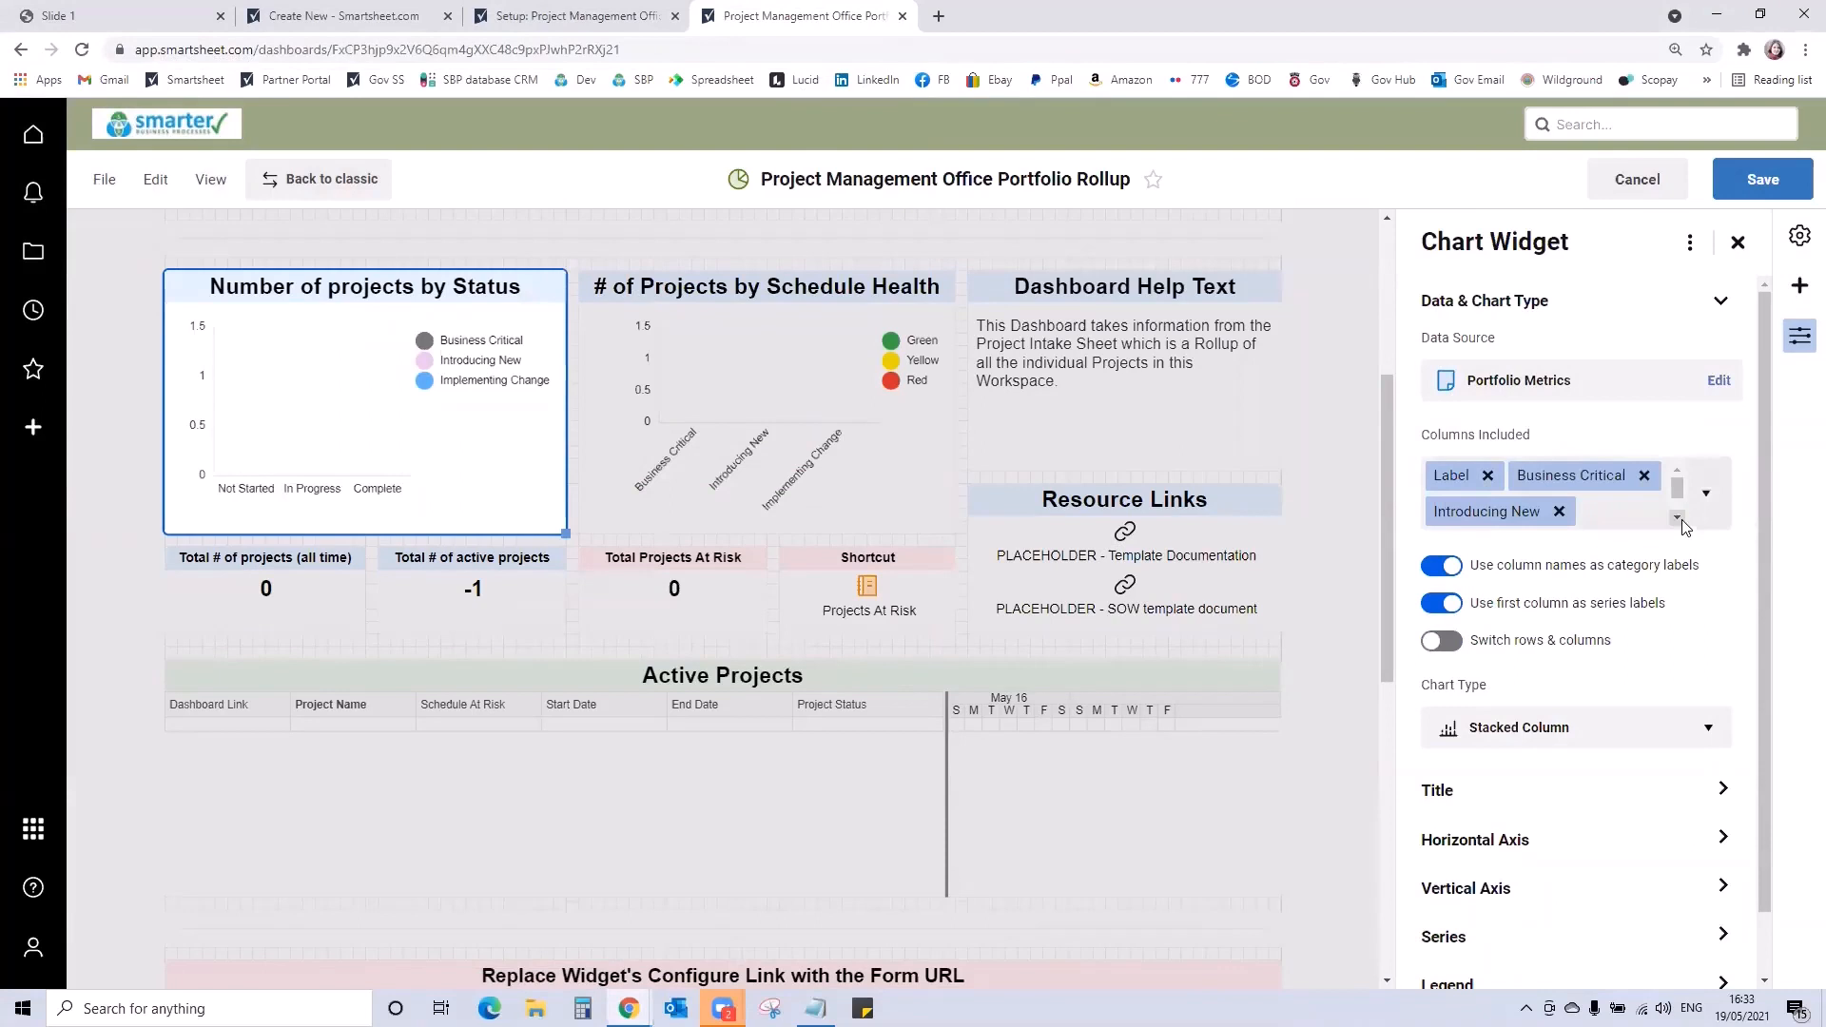
# Include the Business as usual column in the Number of projects by Status chart and switch its rows and columns
pyautogui.click(1707, 494)
pyautogui.scroll(-1, 1578, 719)
pyautogui.click(1521, 815)
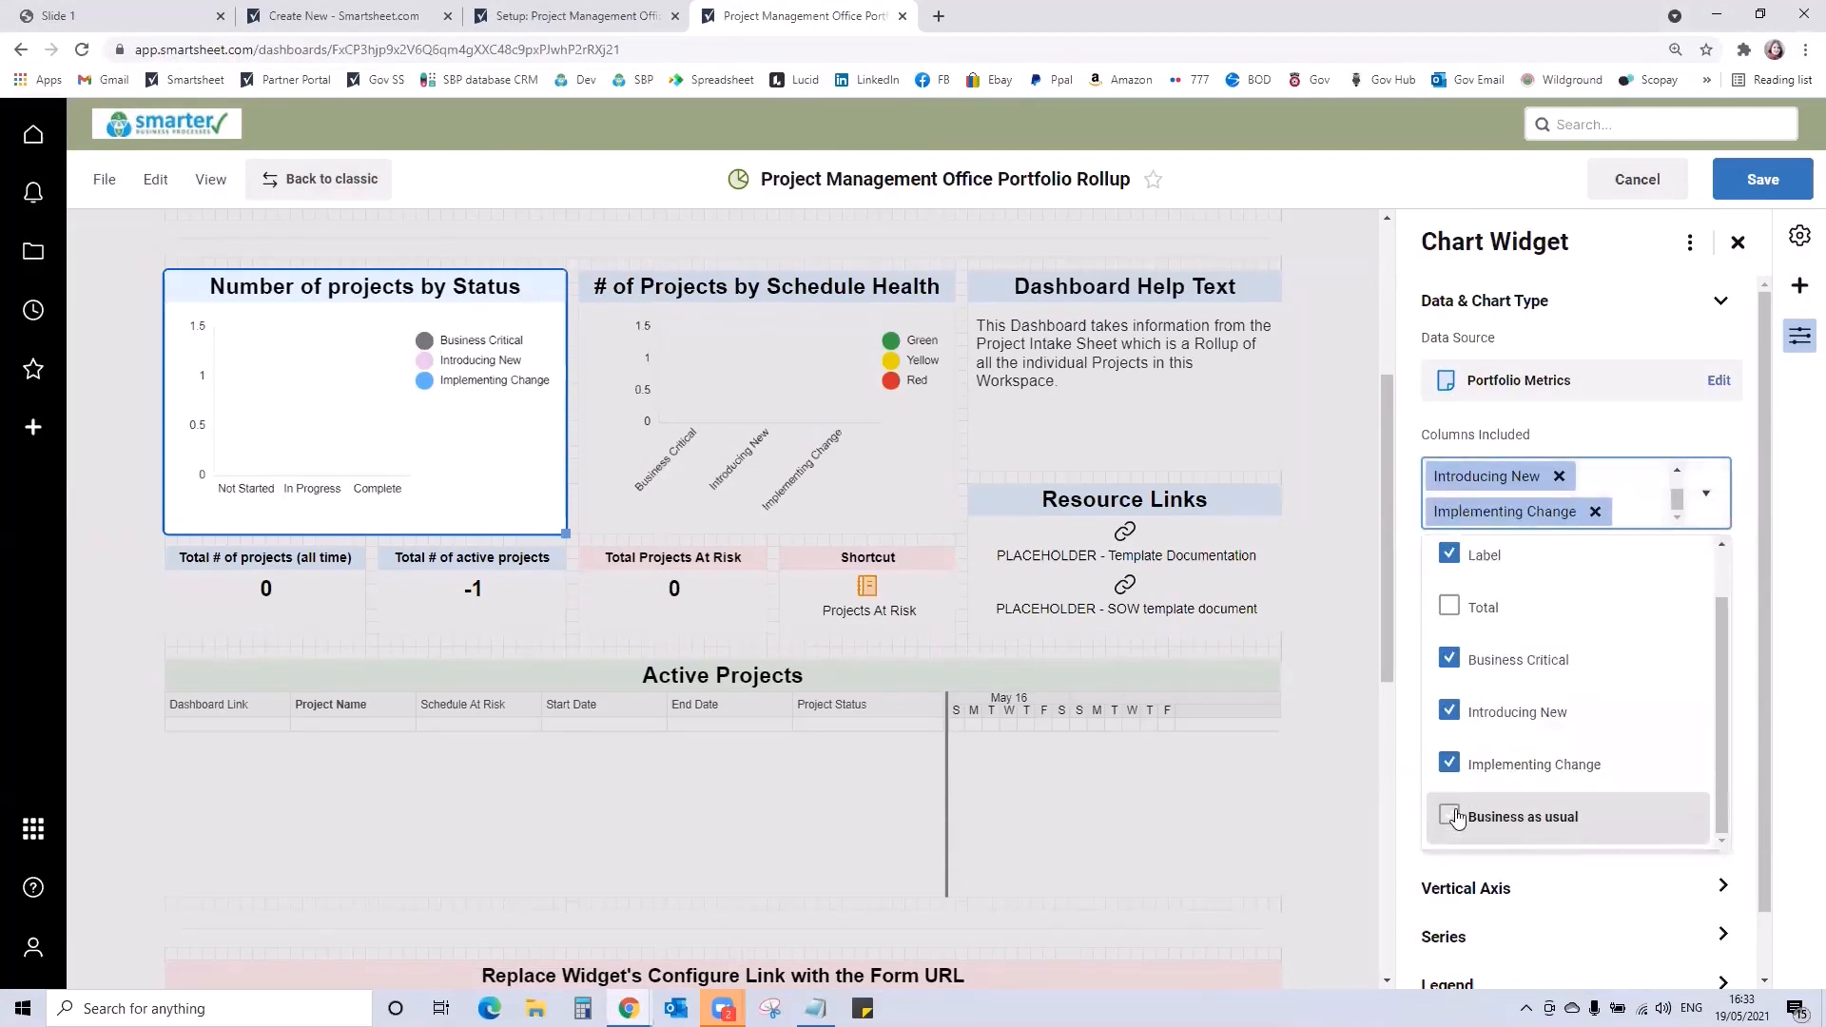
pyautogui.click(1757, 521)
pyautogui.click(1445, 647)
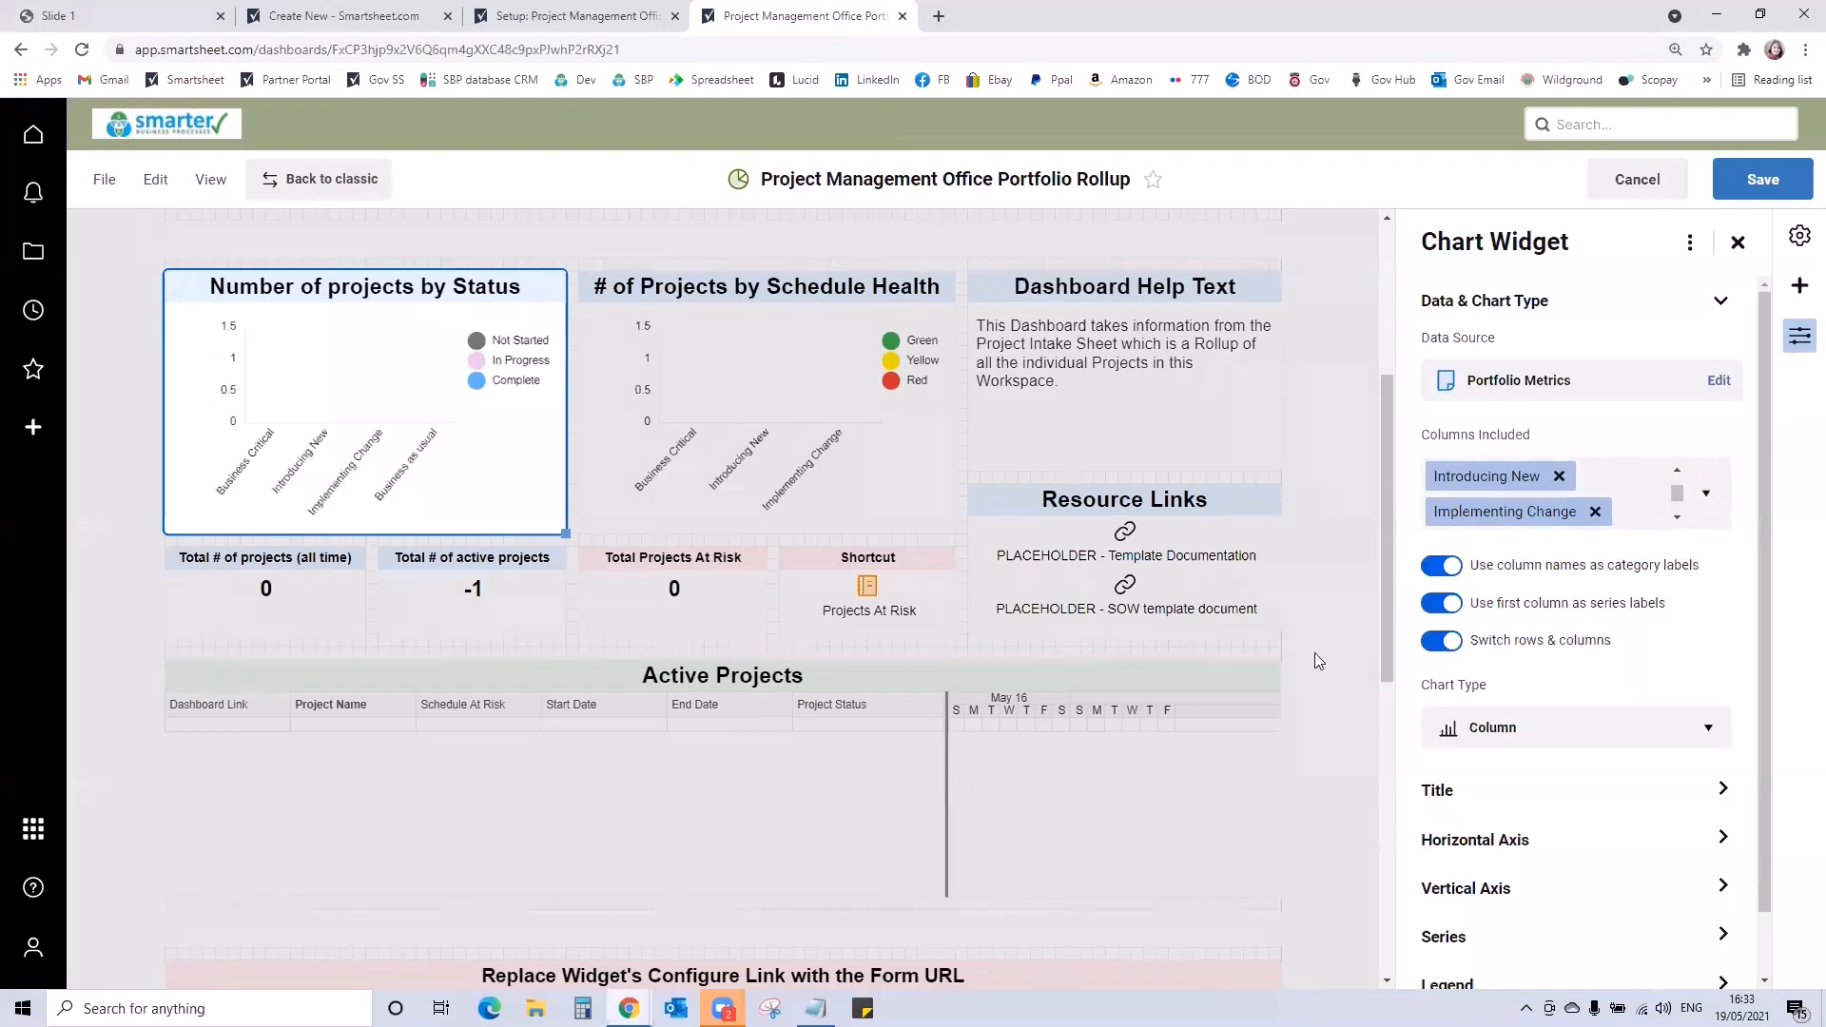
# Reselect the Schedule Health chart's data as the active Green, Yellow, Red and Blue rows through the Business as usual column
pyautogui.click(807, 362)
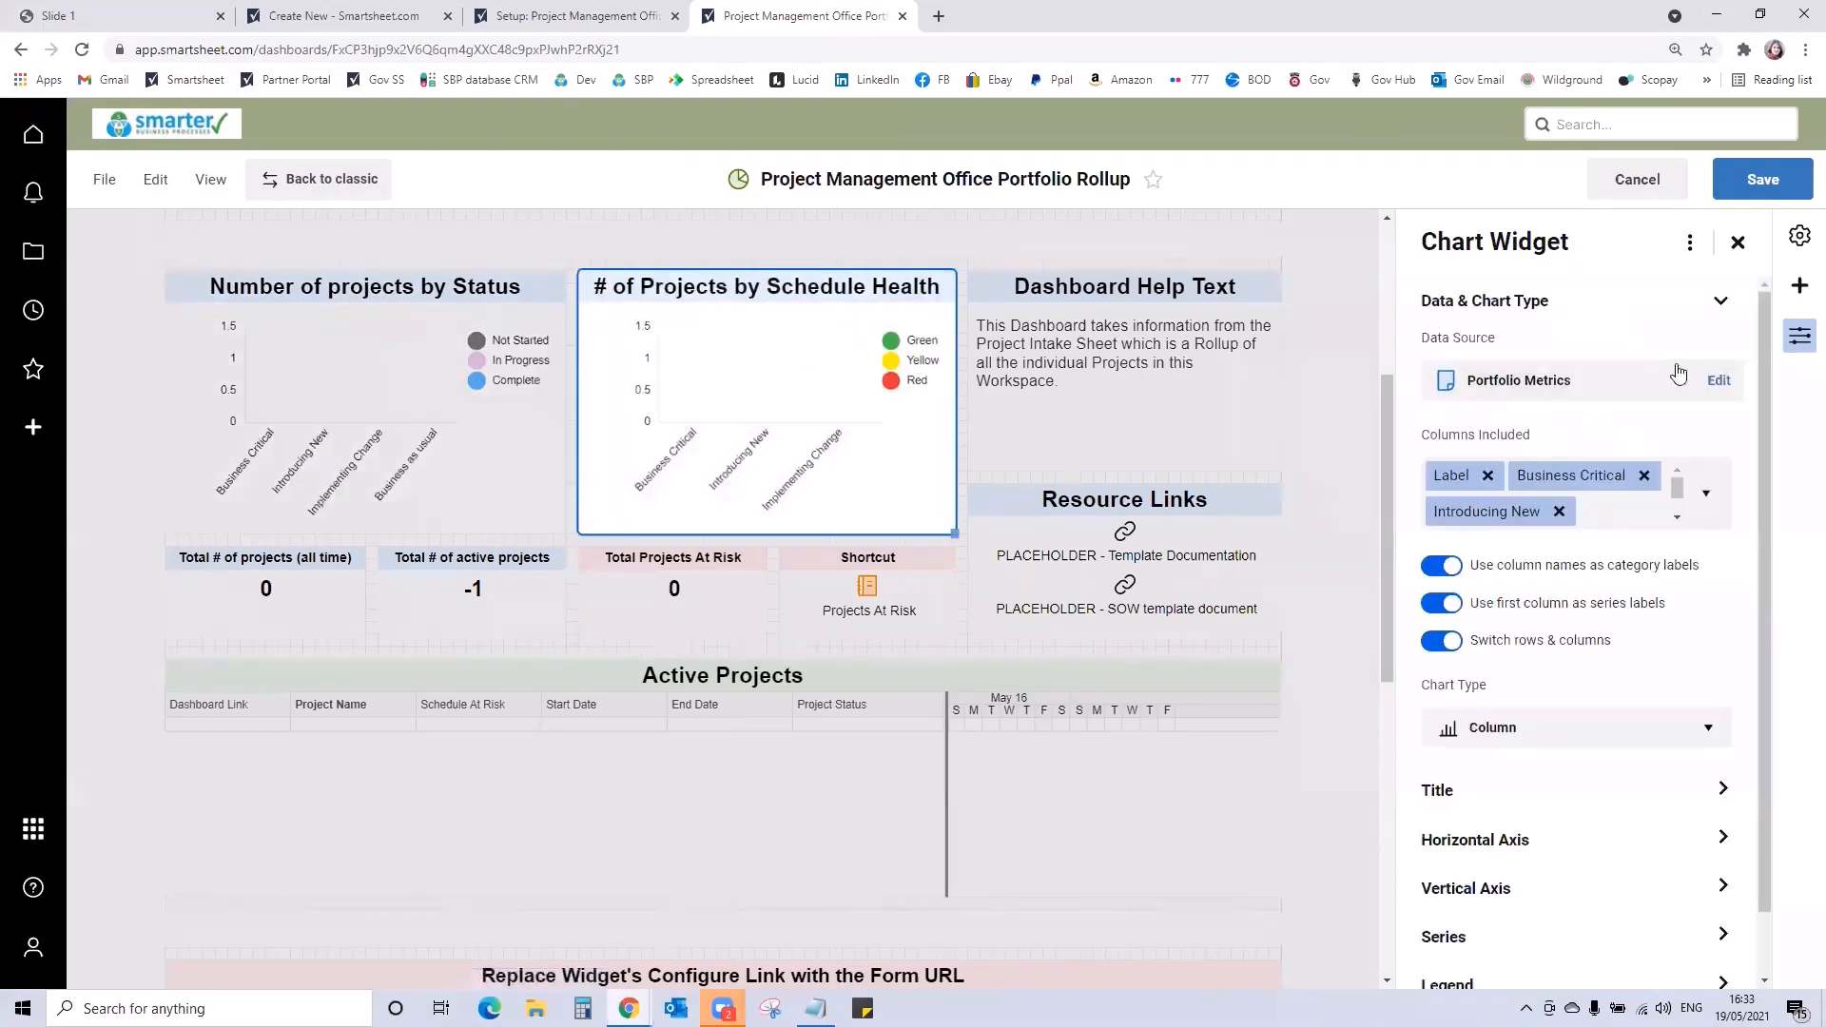
pyautogui.click(1718, 379)
pyautogui.moveTo(880, 559); pyautogui.dragTo(1673, 635)
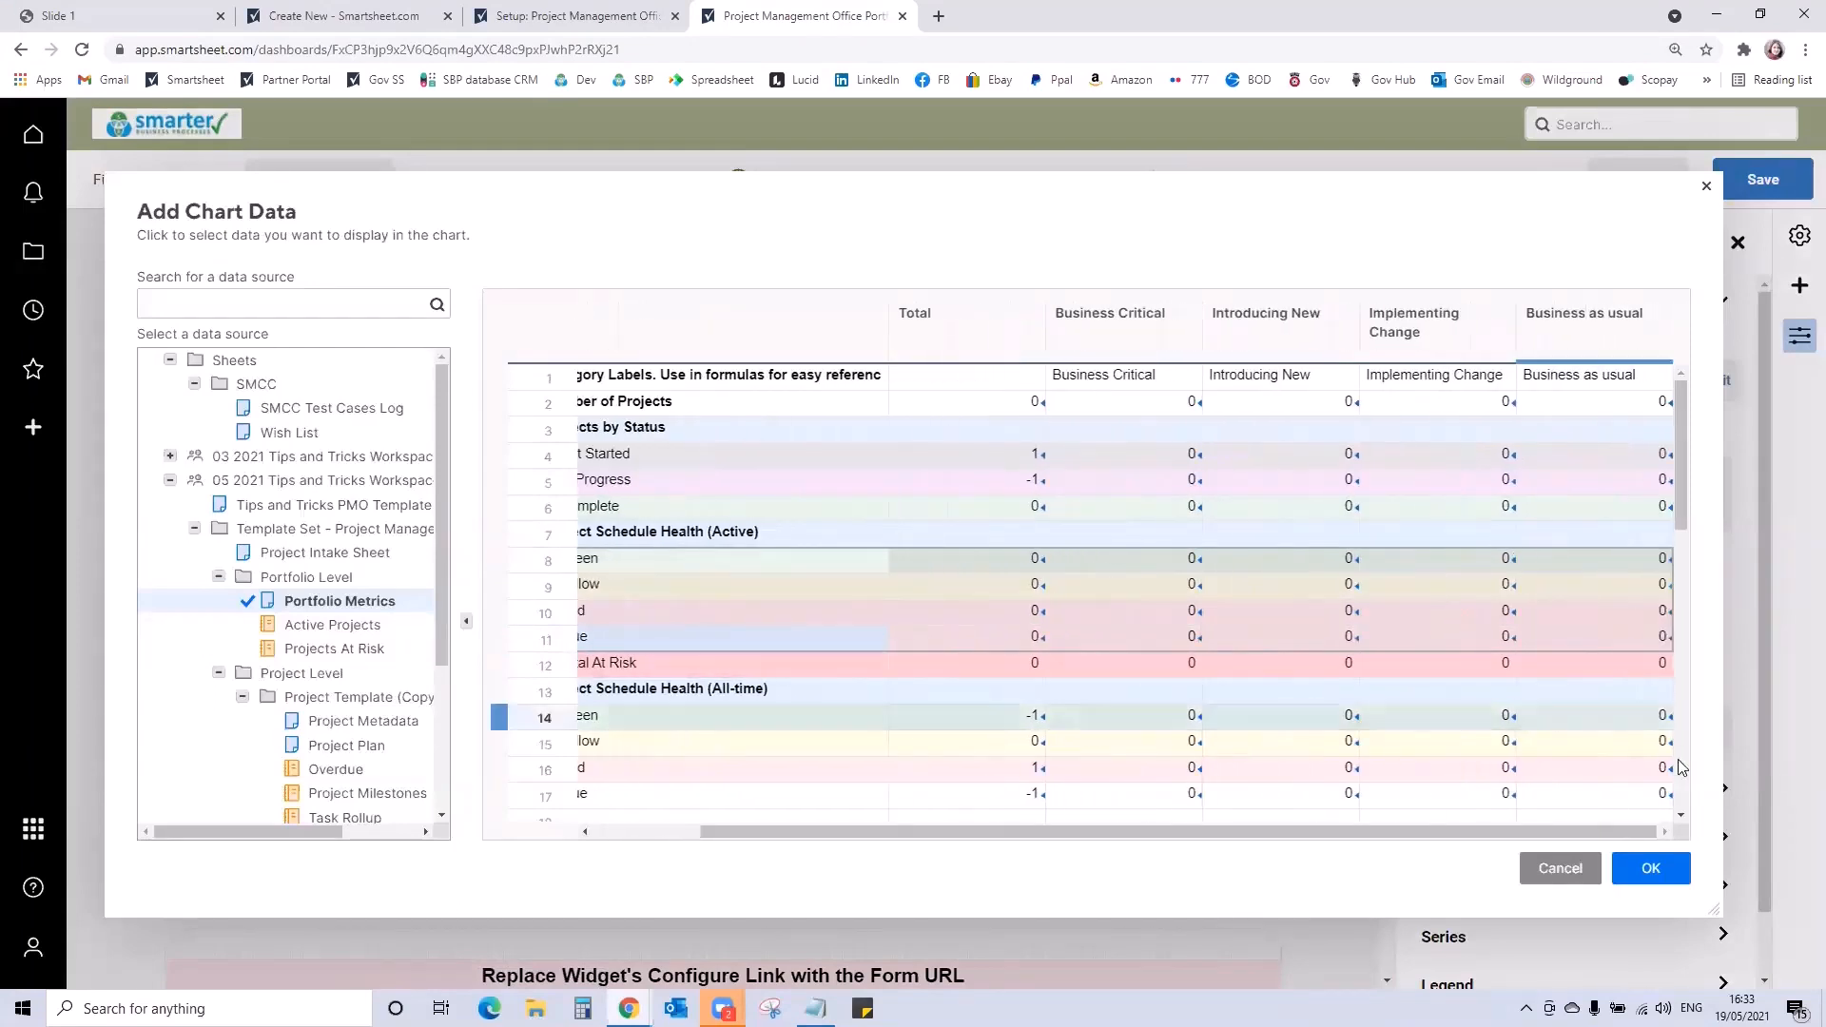
pyautogui.click(1692, 865)
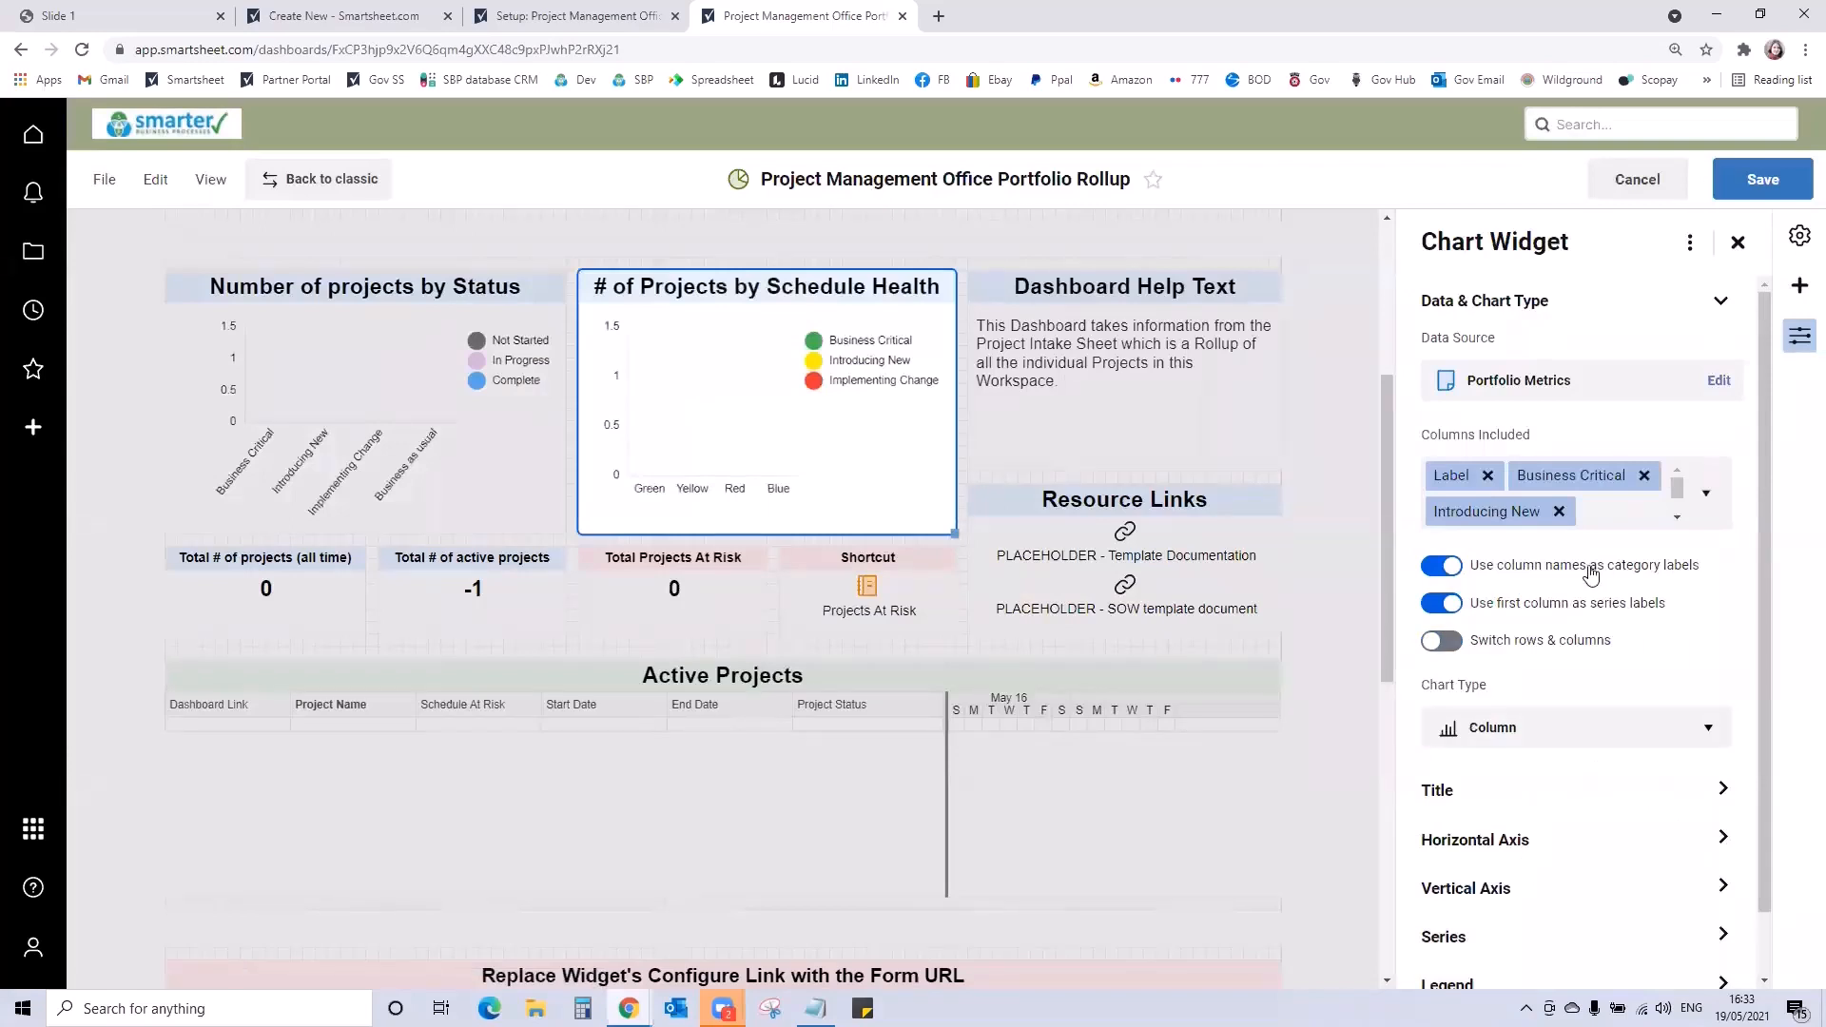
# Include the Business as usual column in the Schedule Health chart, switch its rows and columns, and save the dashboard
pyautogui.click(1704, 494)
pyautogui.scroll(-1, 1523, 829)
pyautogui.click(1518, 817)
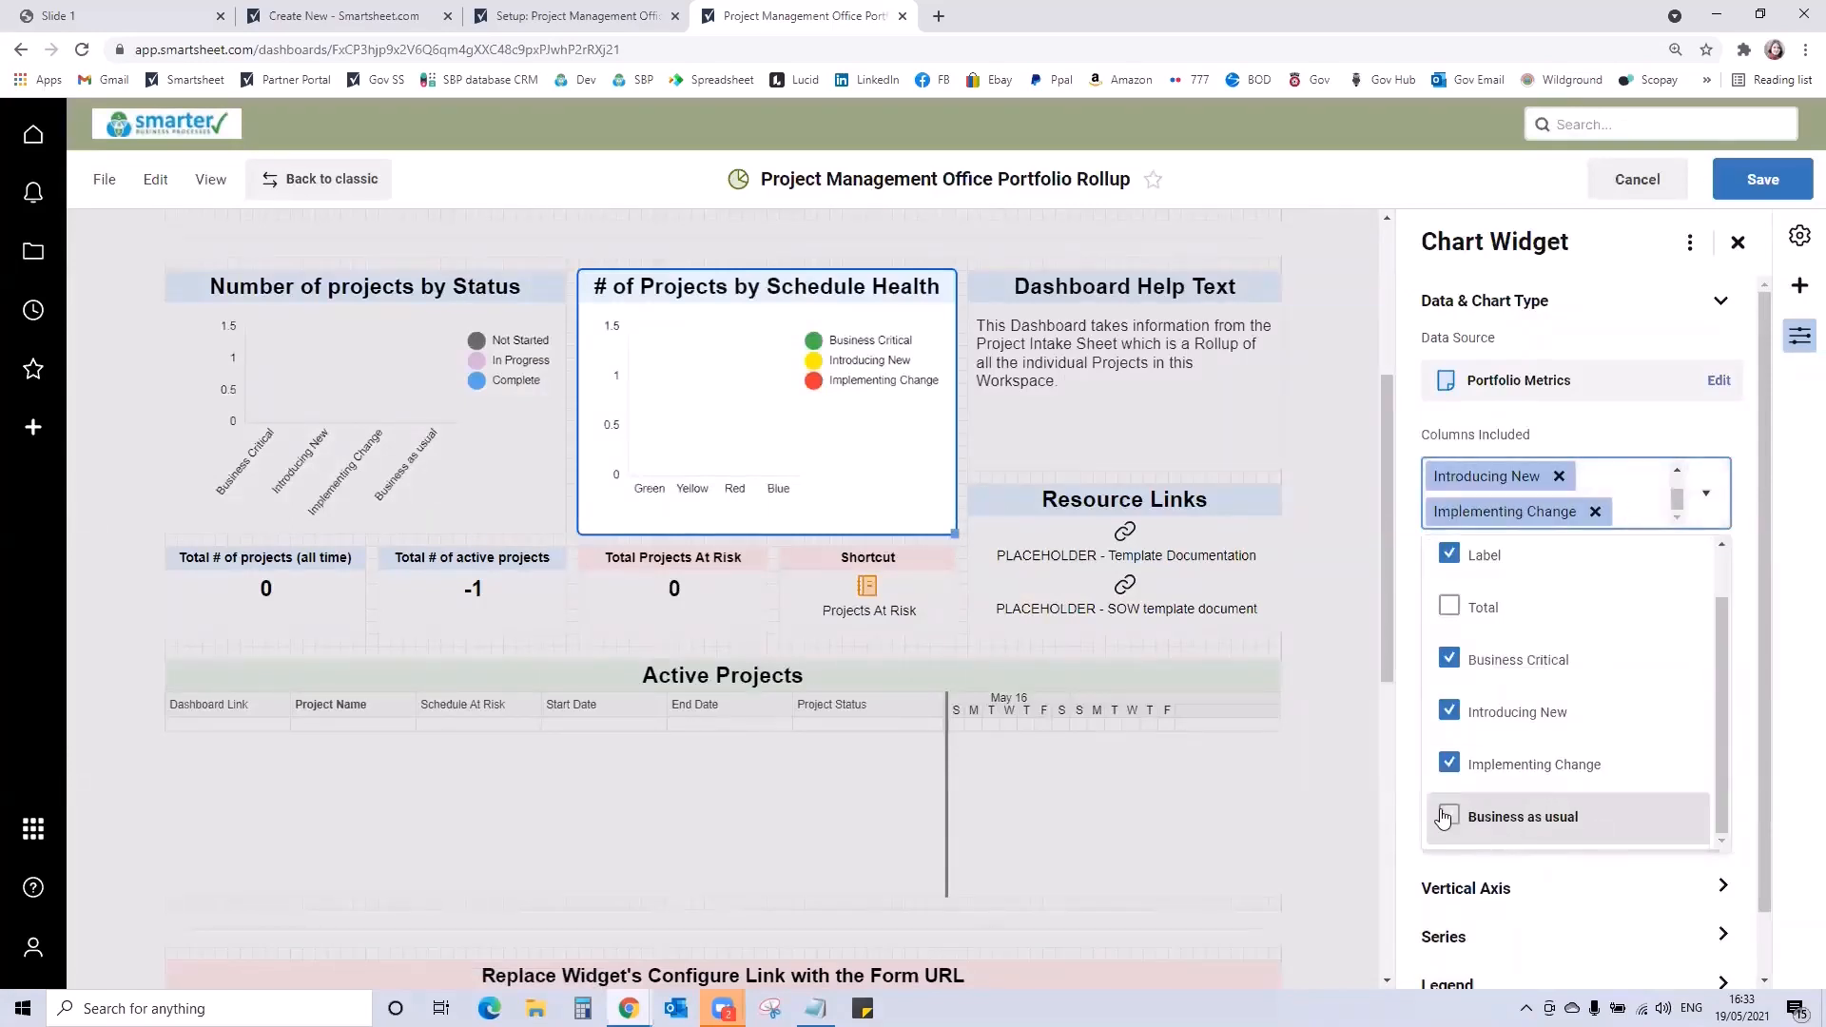
pyautogui.click(1742, 620)
pyautogui.click(1444, 641)
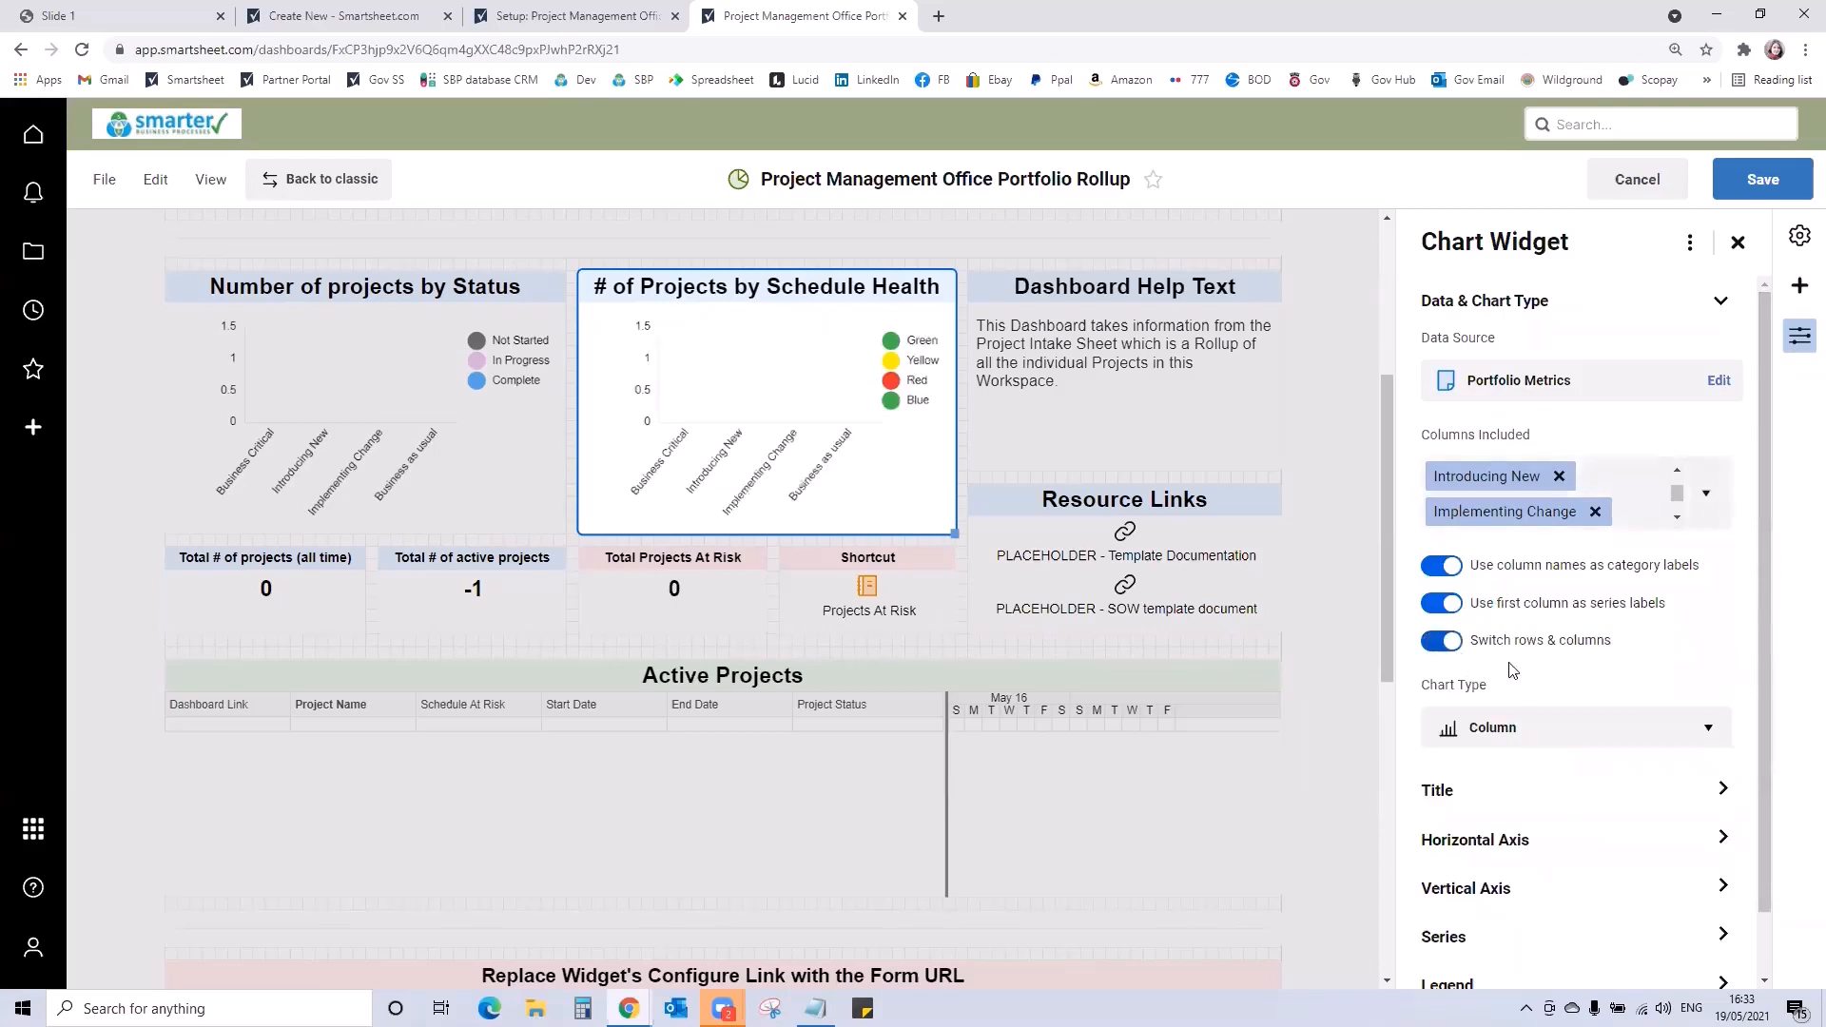
pyautogui.click(1759, 185)
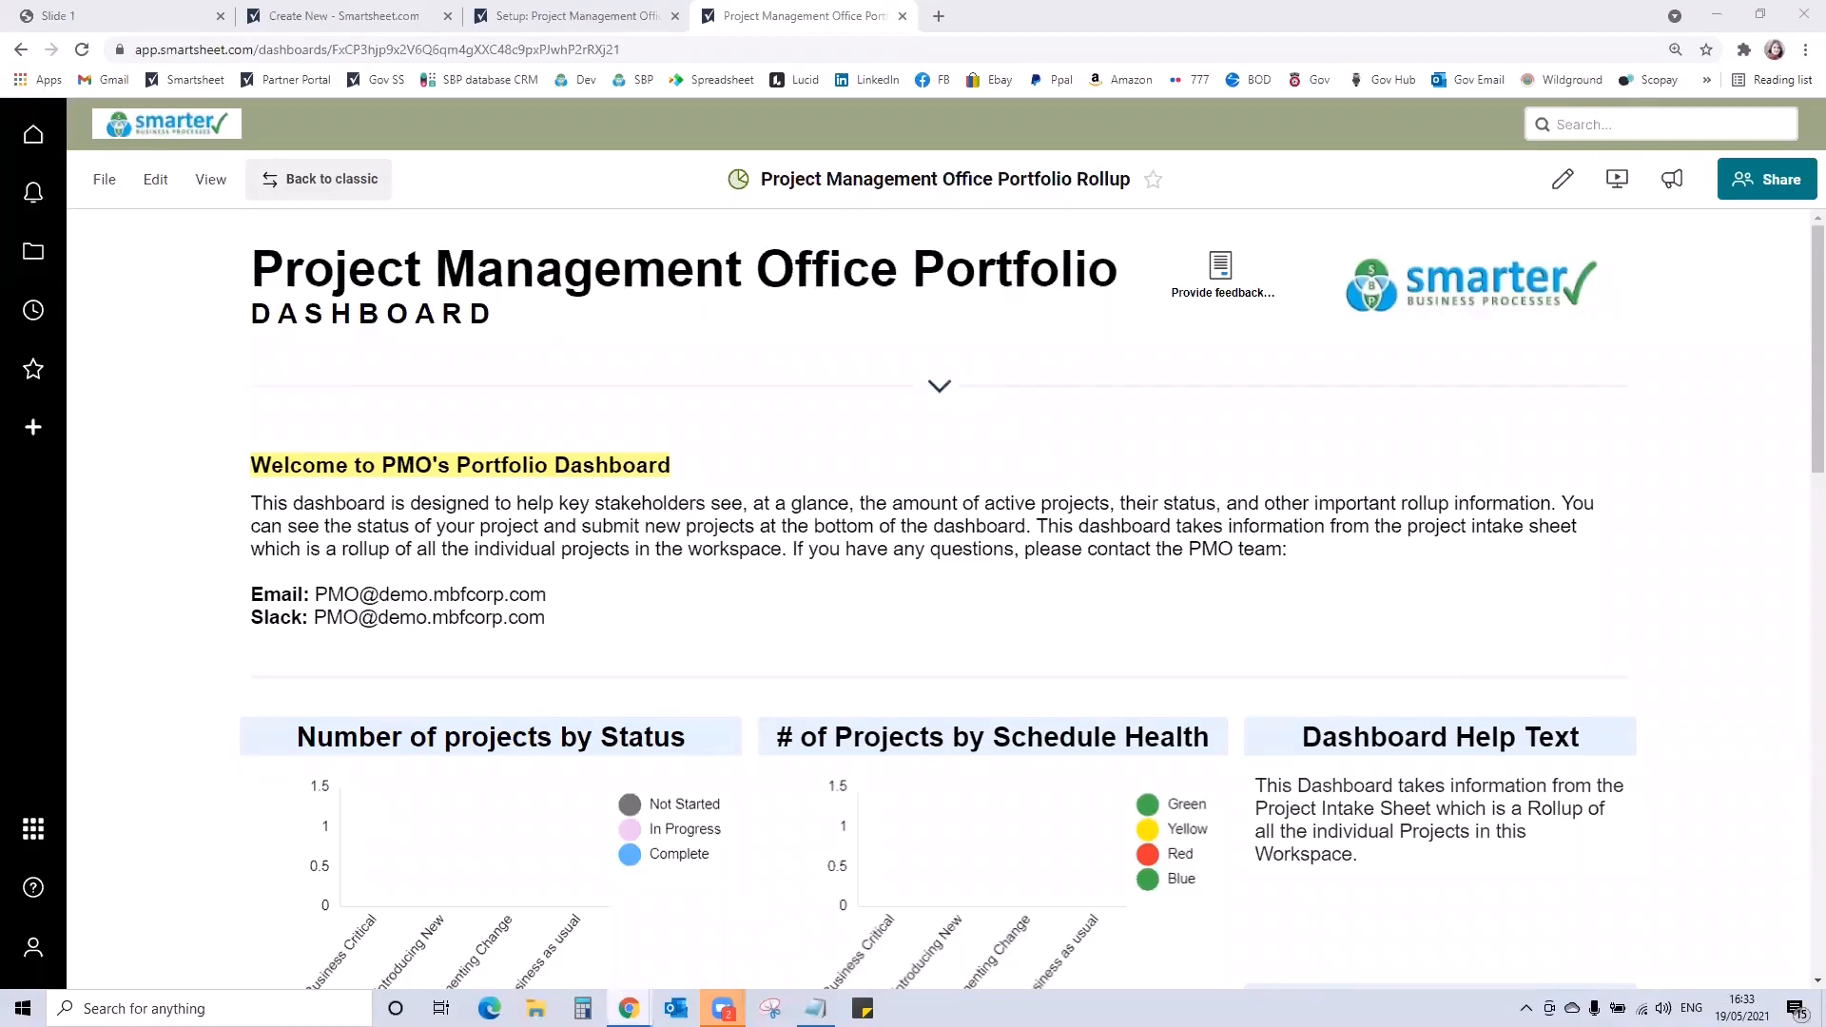
# Reopen the Project Management Office Portfolio Rollup dashboard from the Portfolio Level folder
pyautogui.click(33, 251)
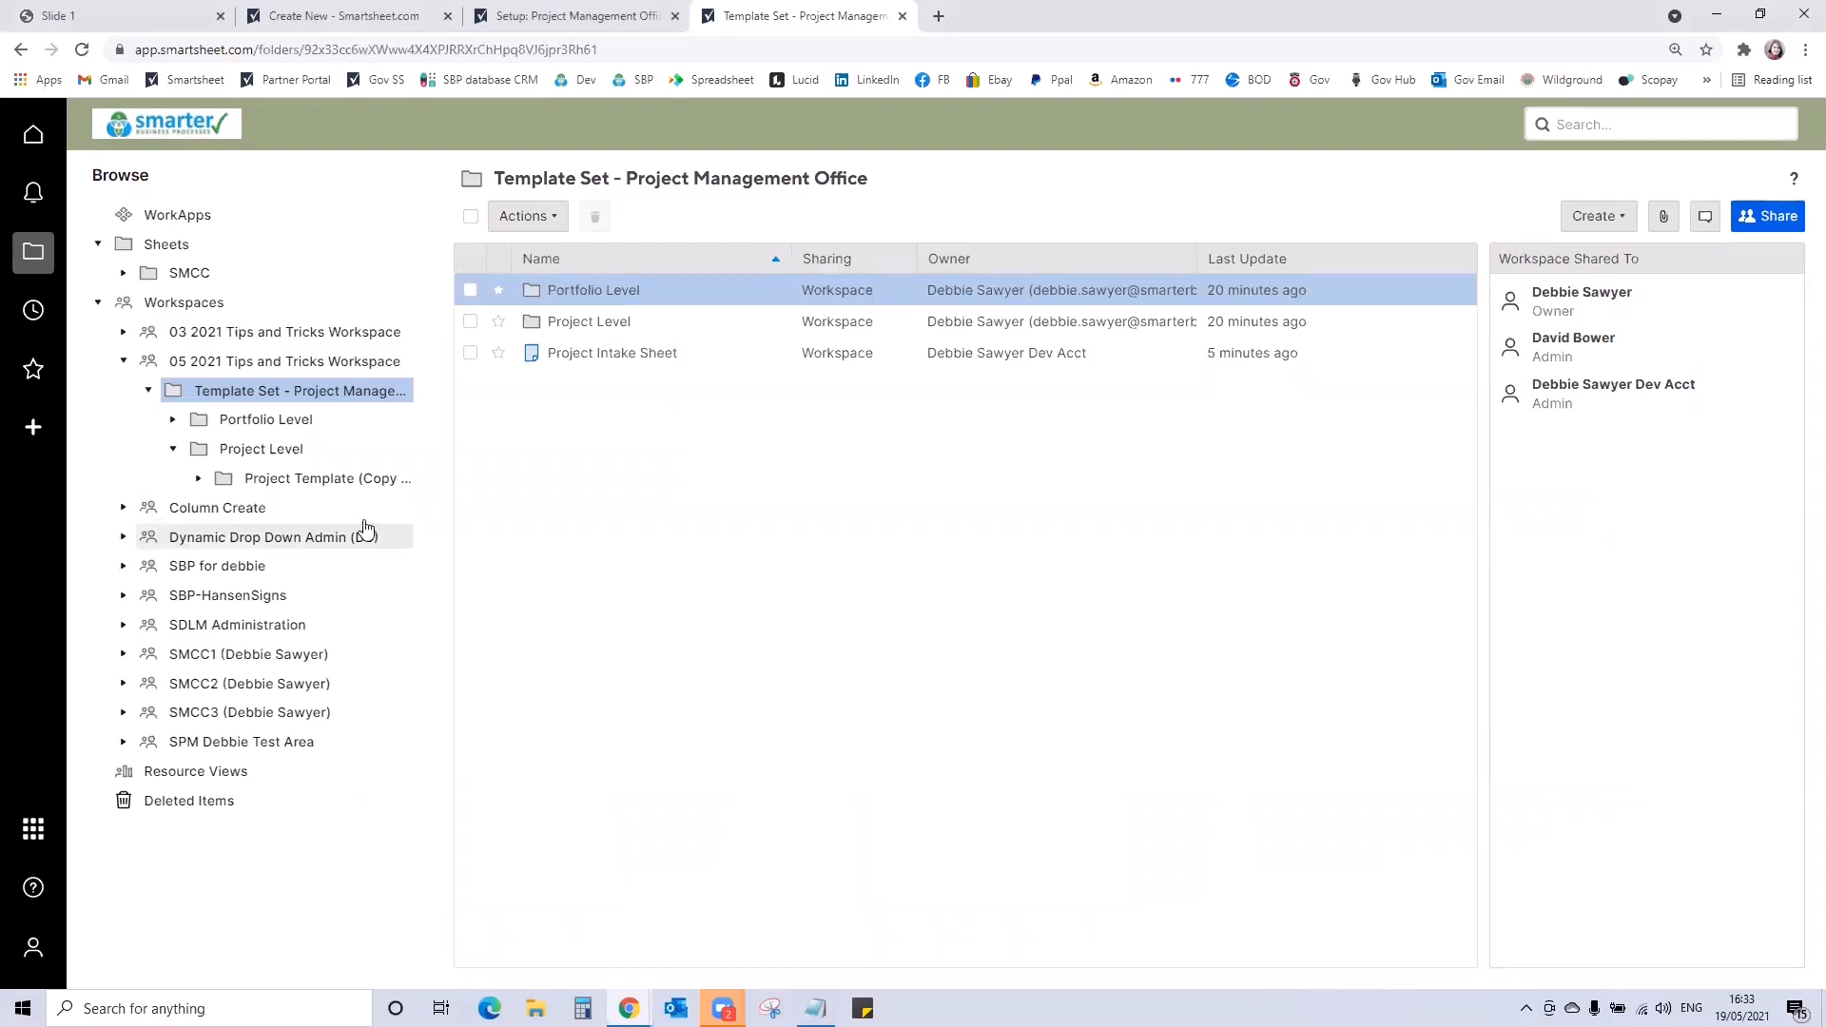
pyautogui.click(323, 419)
pyautogui.click(644, 354)
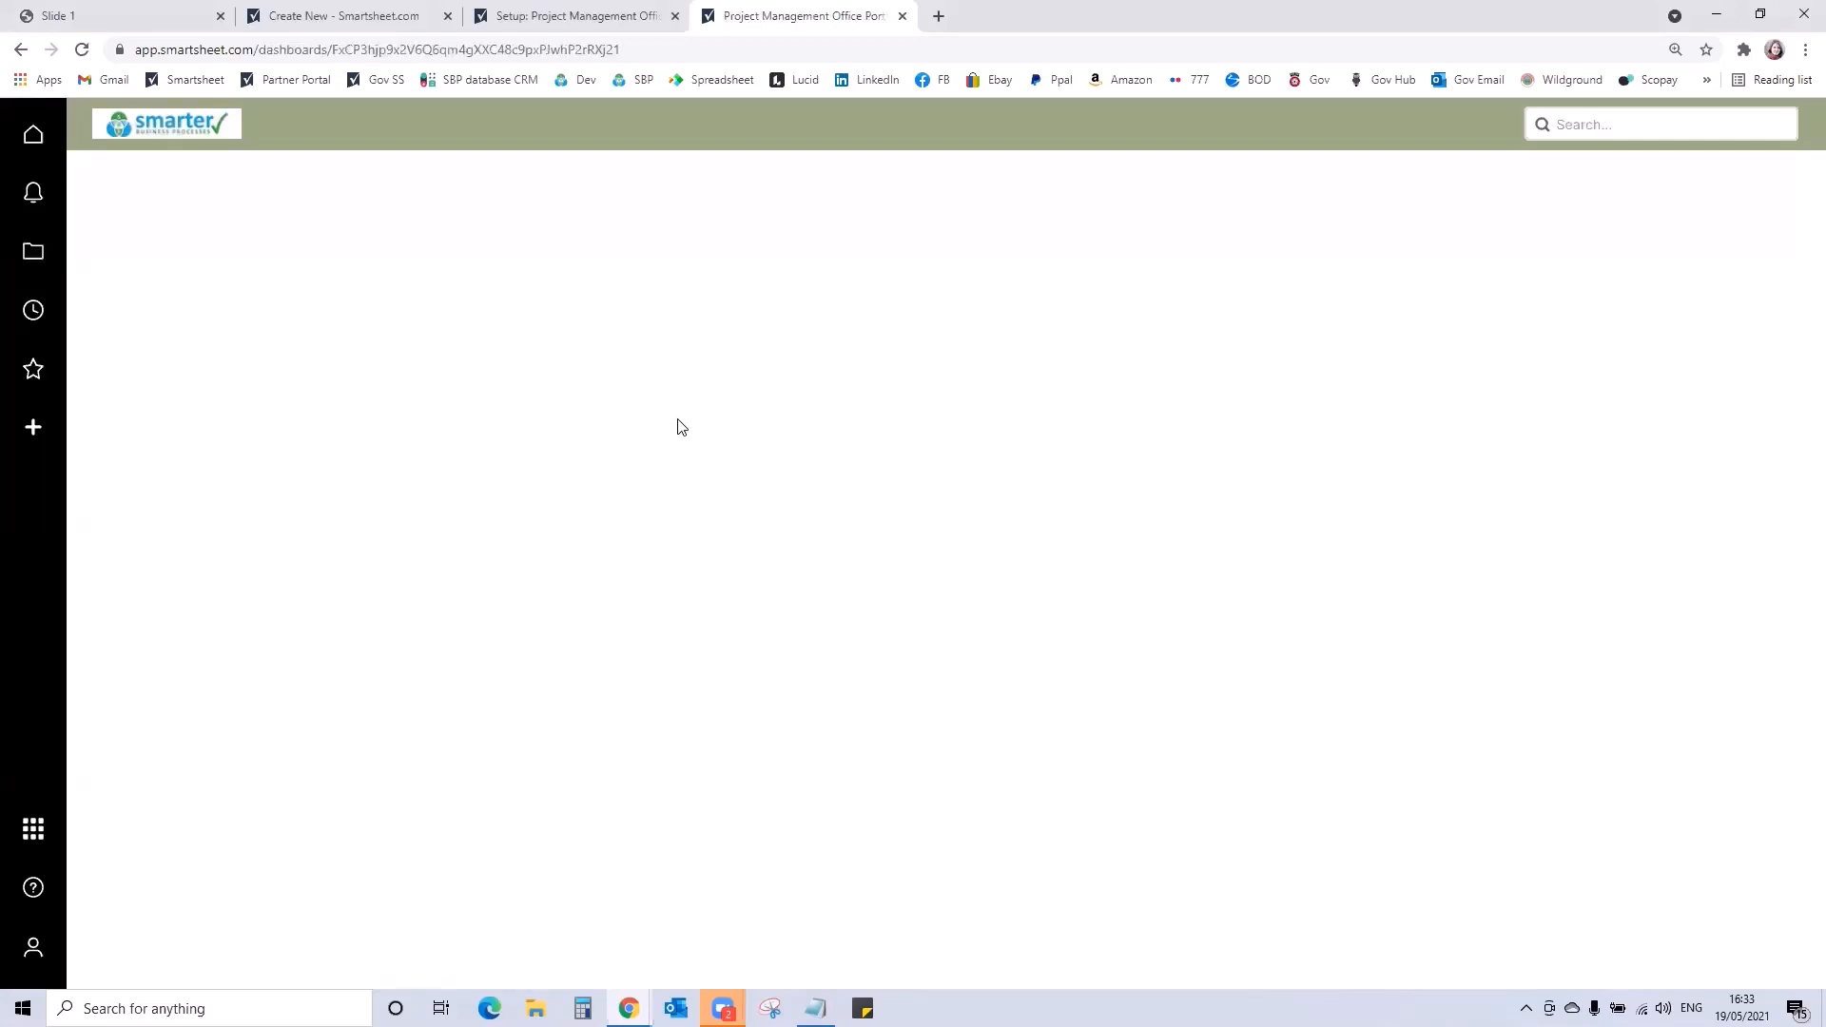
# Fill in the dashboard's embedded intake form with project name Test #1 Demo May, description Testing the setup and category Business Critical
pyautogui.scroll(-5, 694, 490)
pyautogui.scroll(-8, 694, 490)
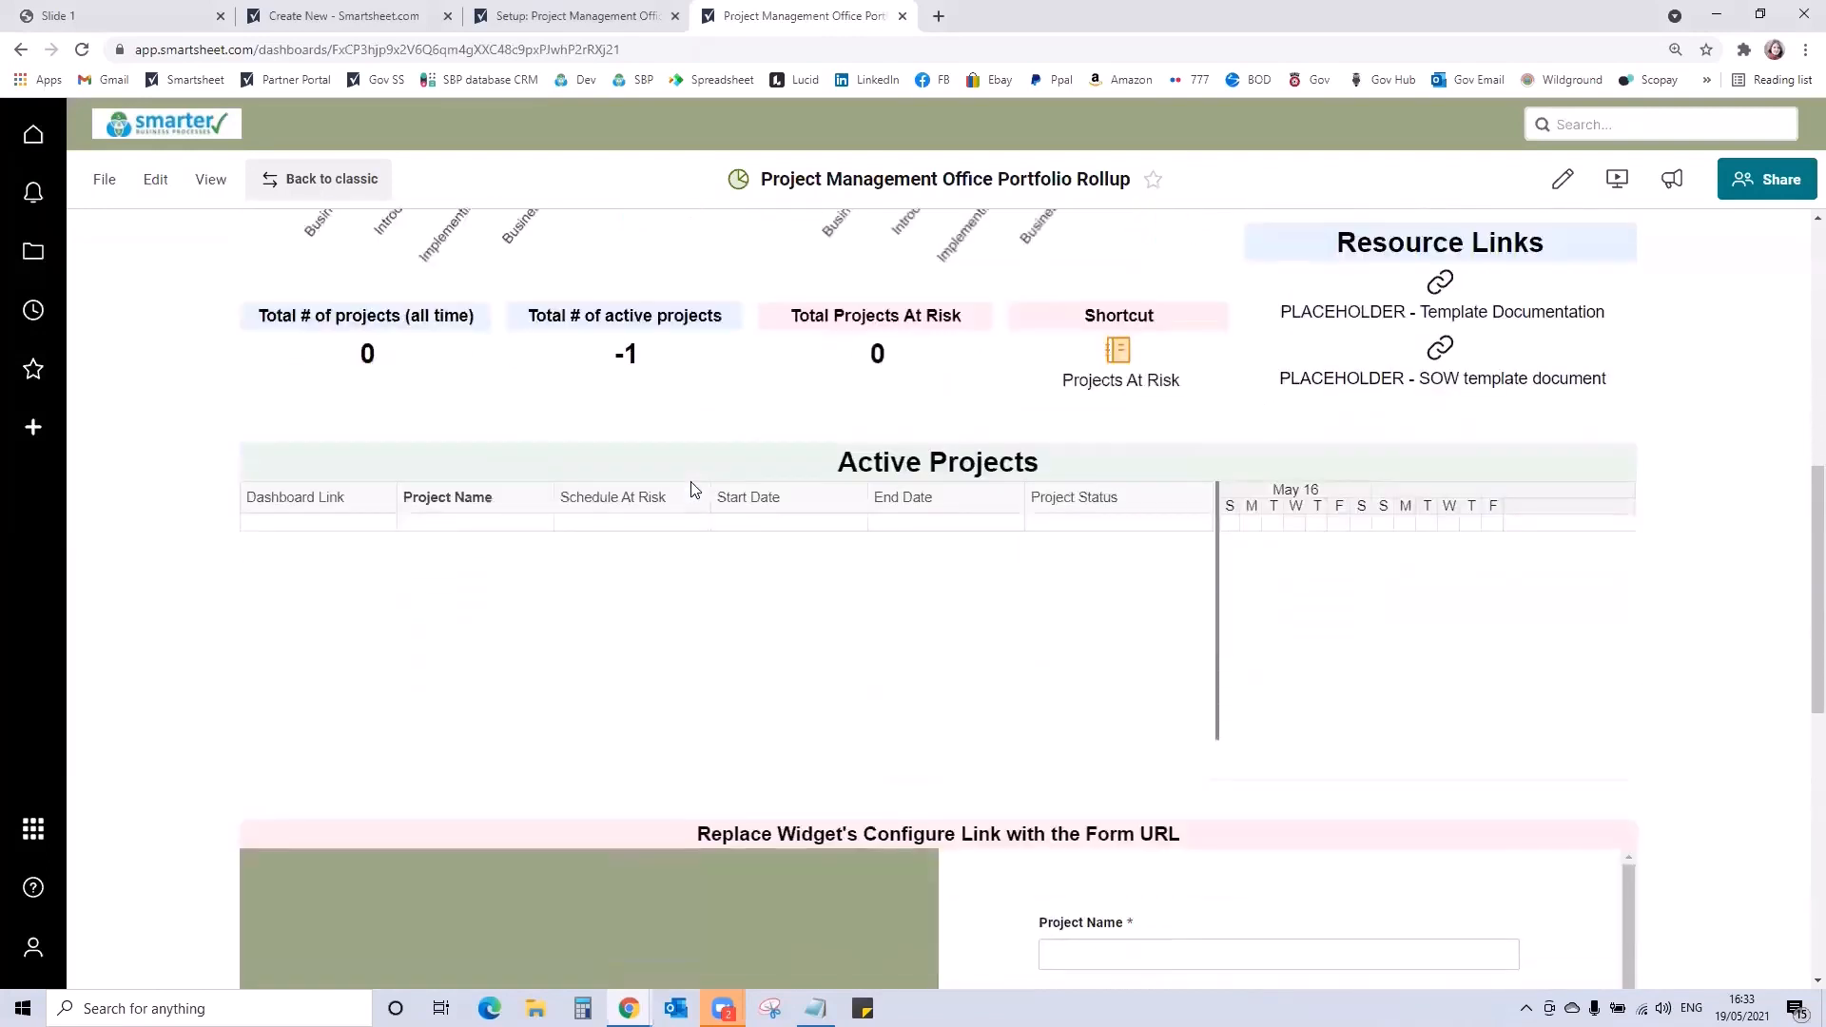
pyautogui.click(1090, 379)
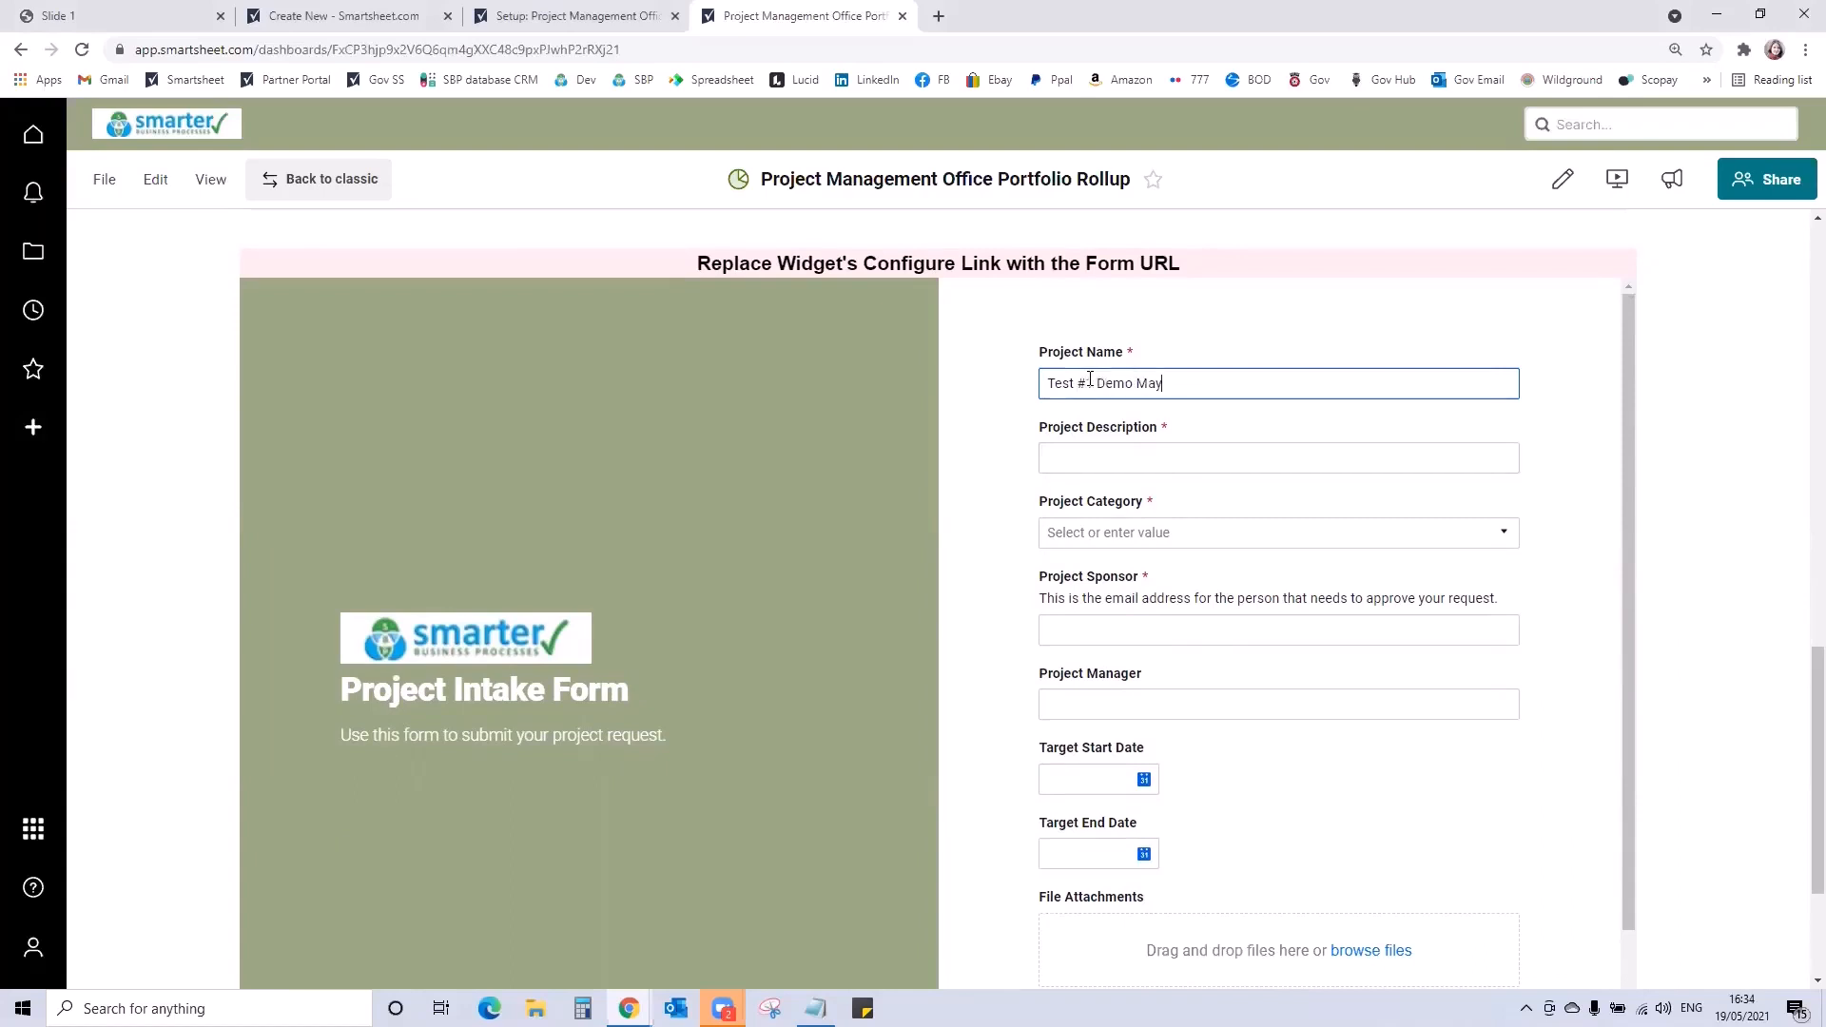
pyautogui.click(1090, 445)
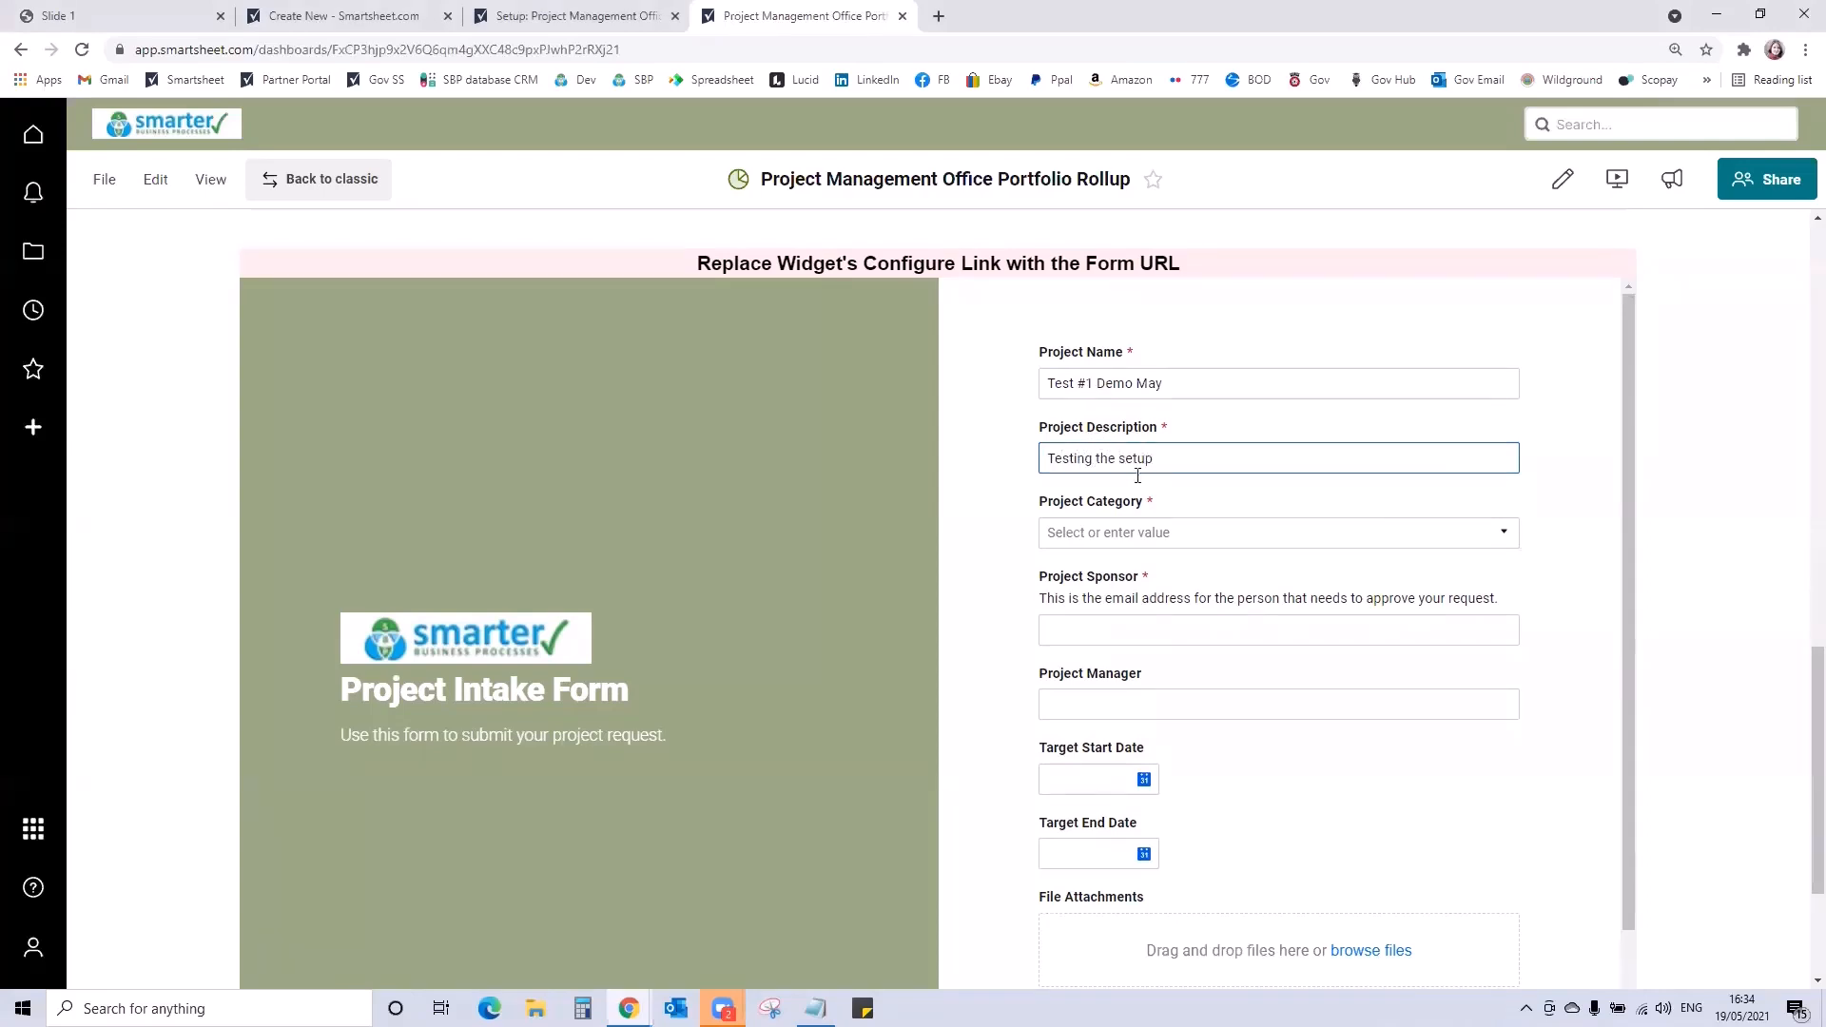
pyautogui.click(1153, 529)
pyautogui.click(1136, 591)
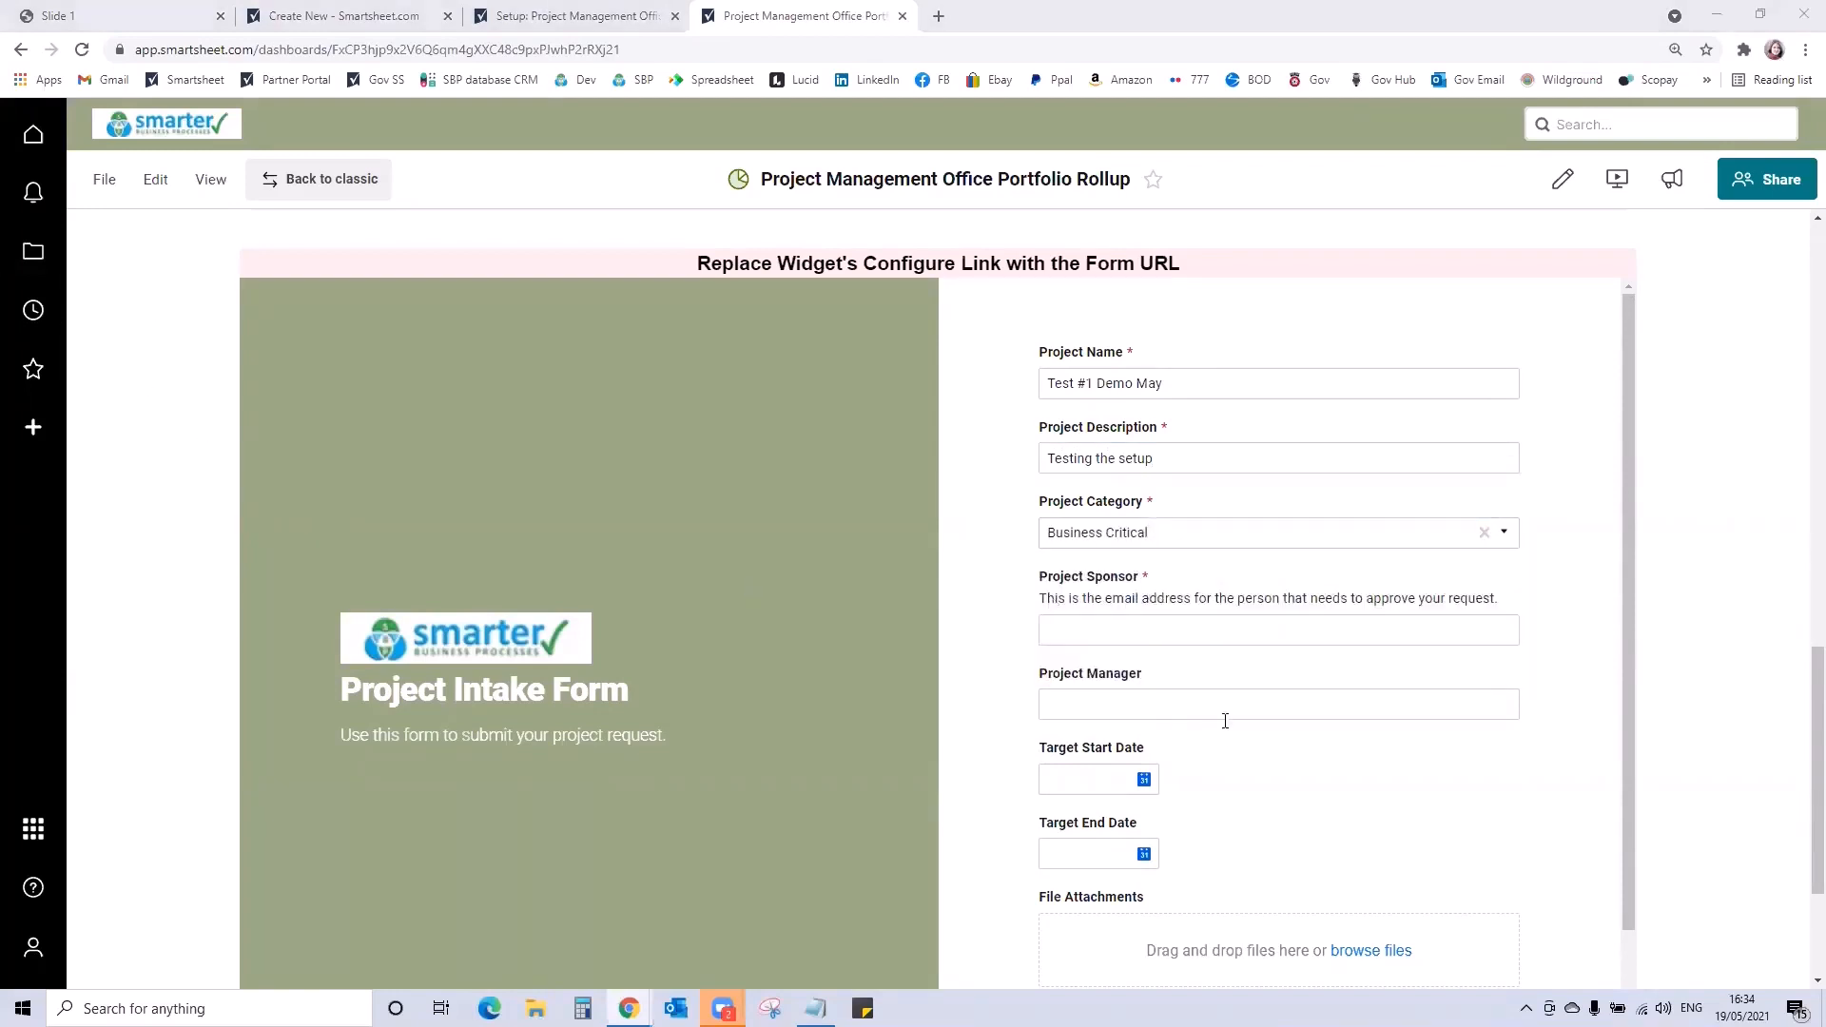
# Paste the approver's e-mail address as the Project Sponsor and leave Project Manager blank
pyautogui.click(1117, 629)
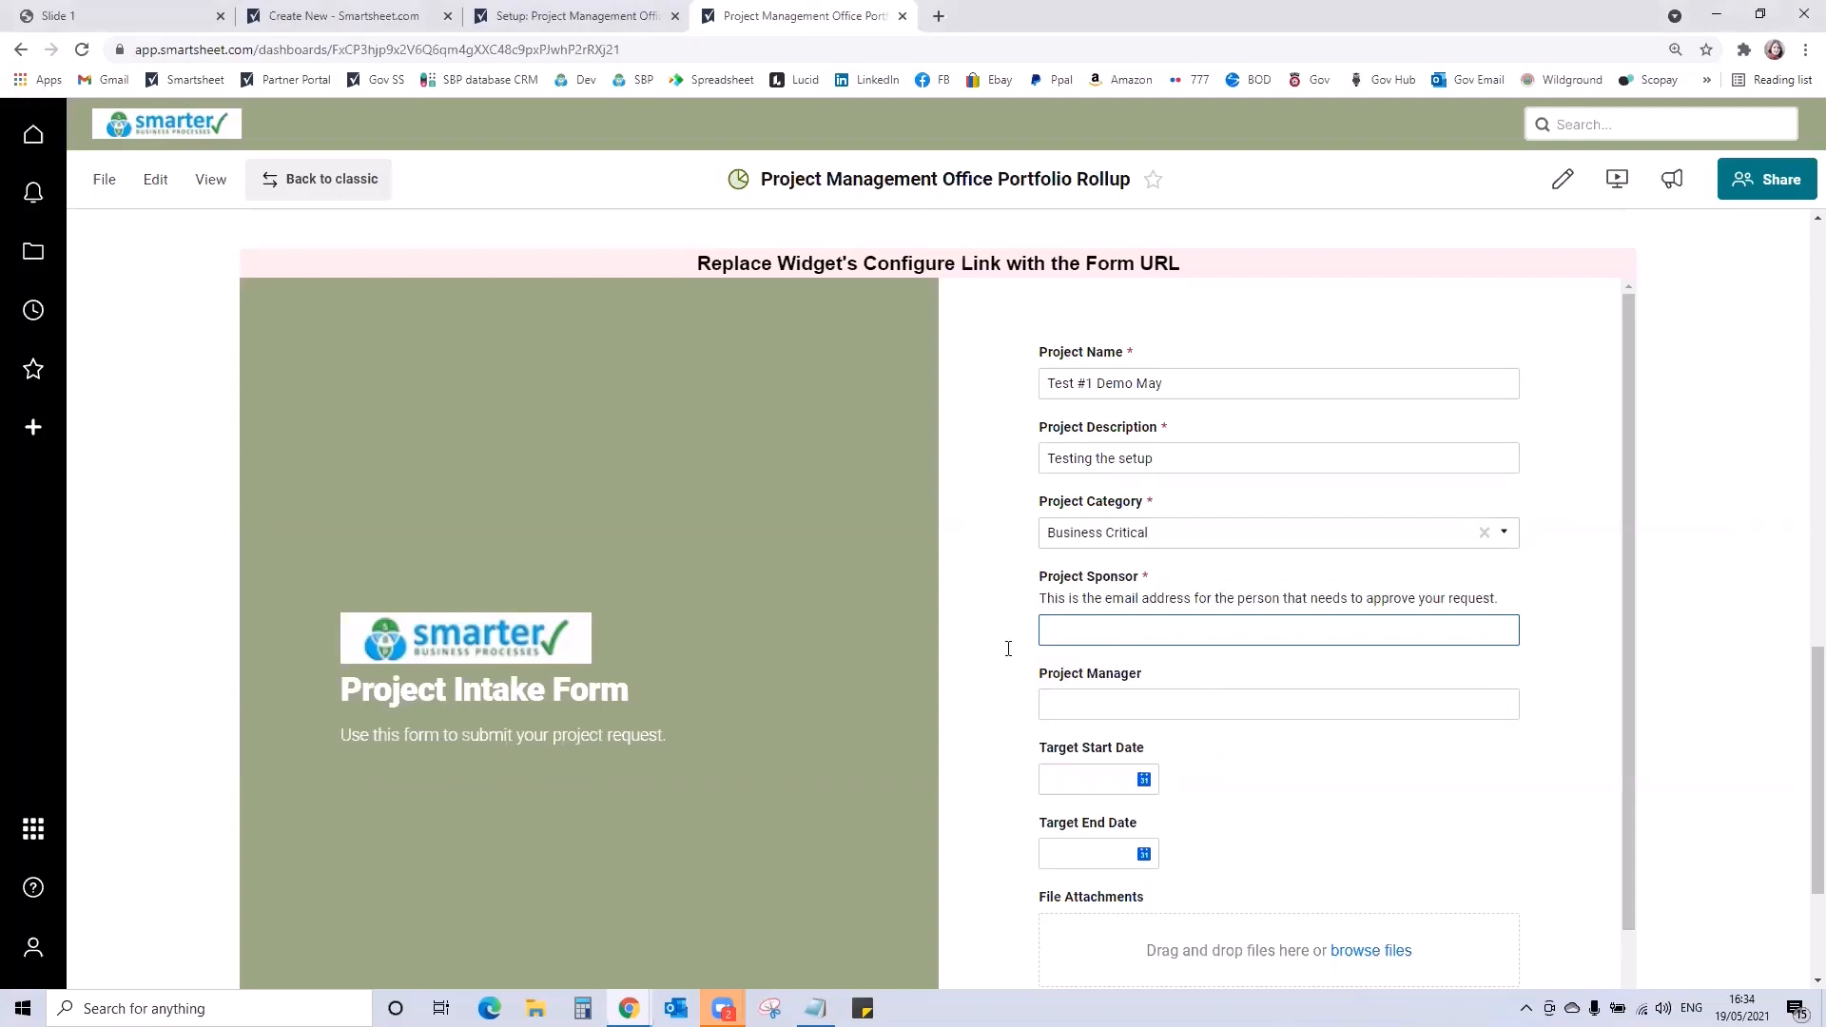
pyautogui.hotkey('alt', 'Tab')
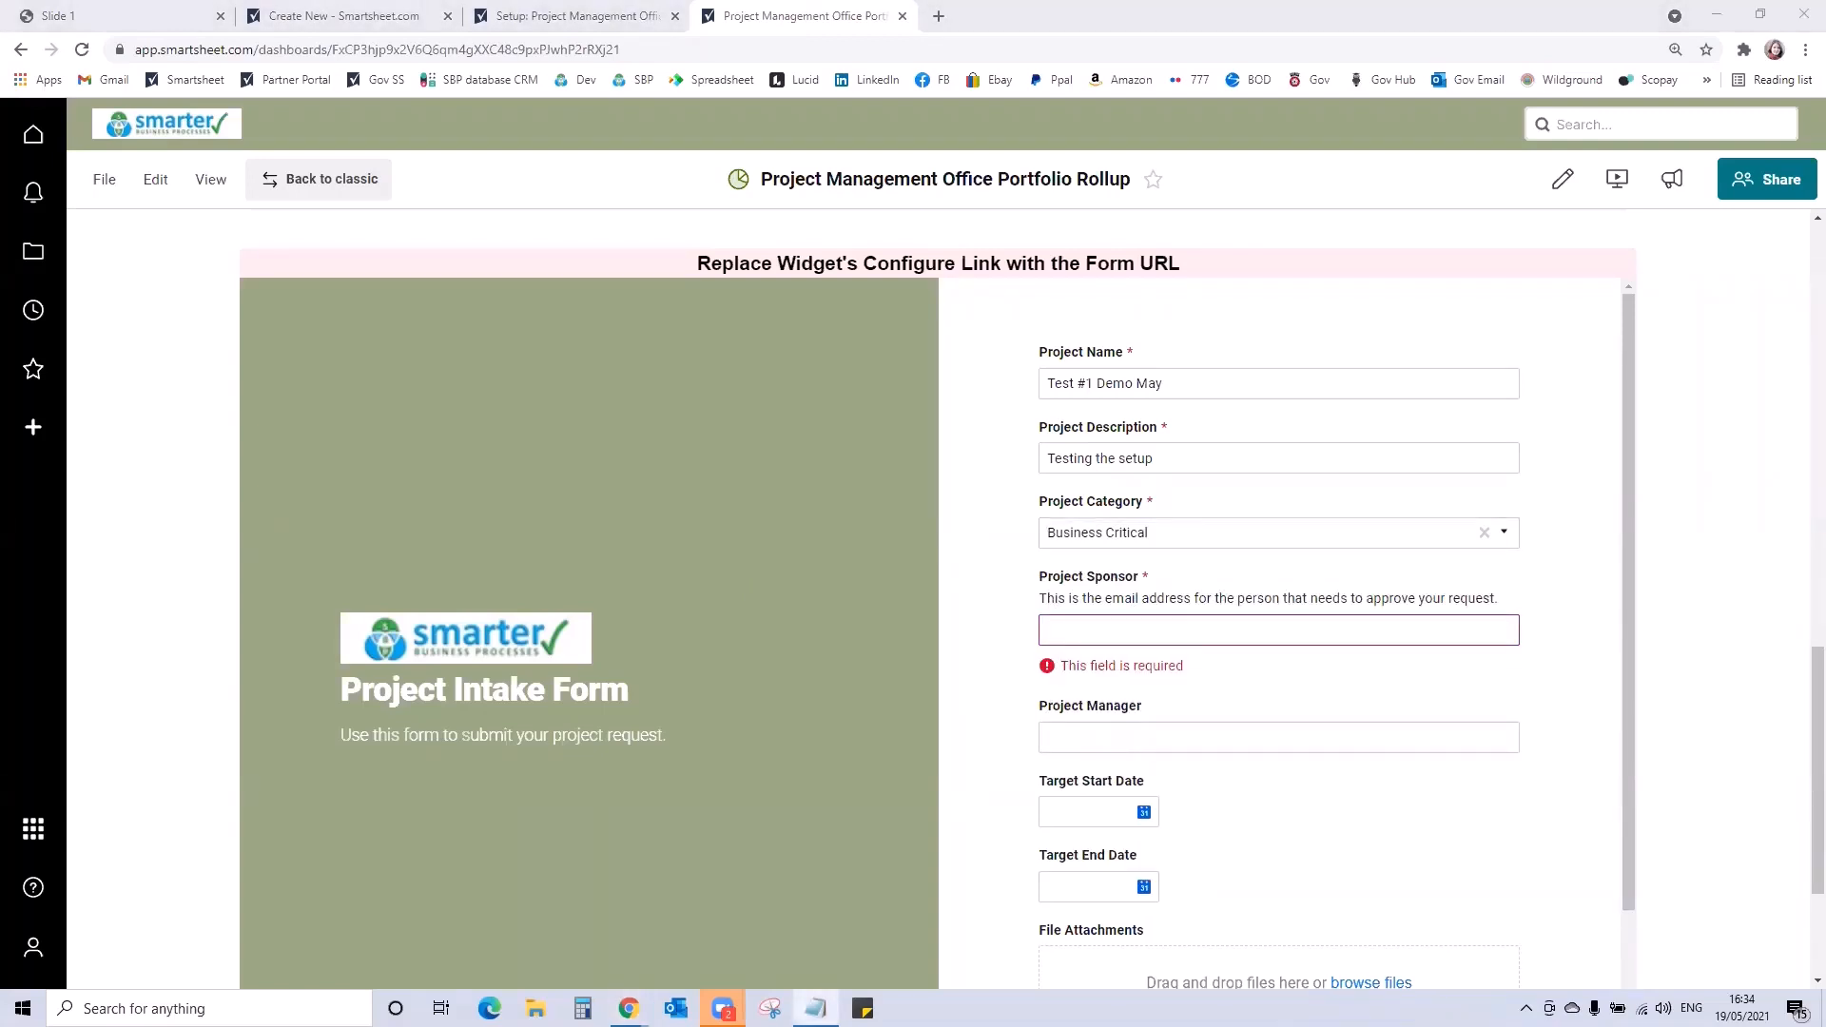
pyautogui.hotkey('alt', 'Tab')
pyautogui.hotkey('ctrl', 'v')
pyautogui.click(1151, 706)
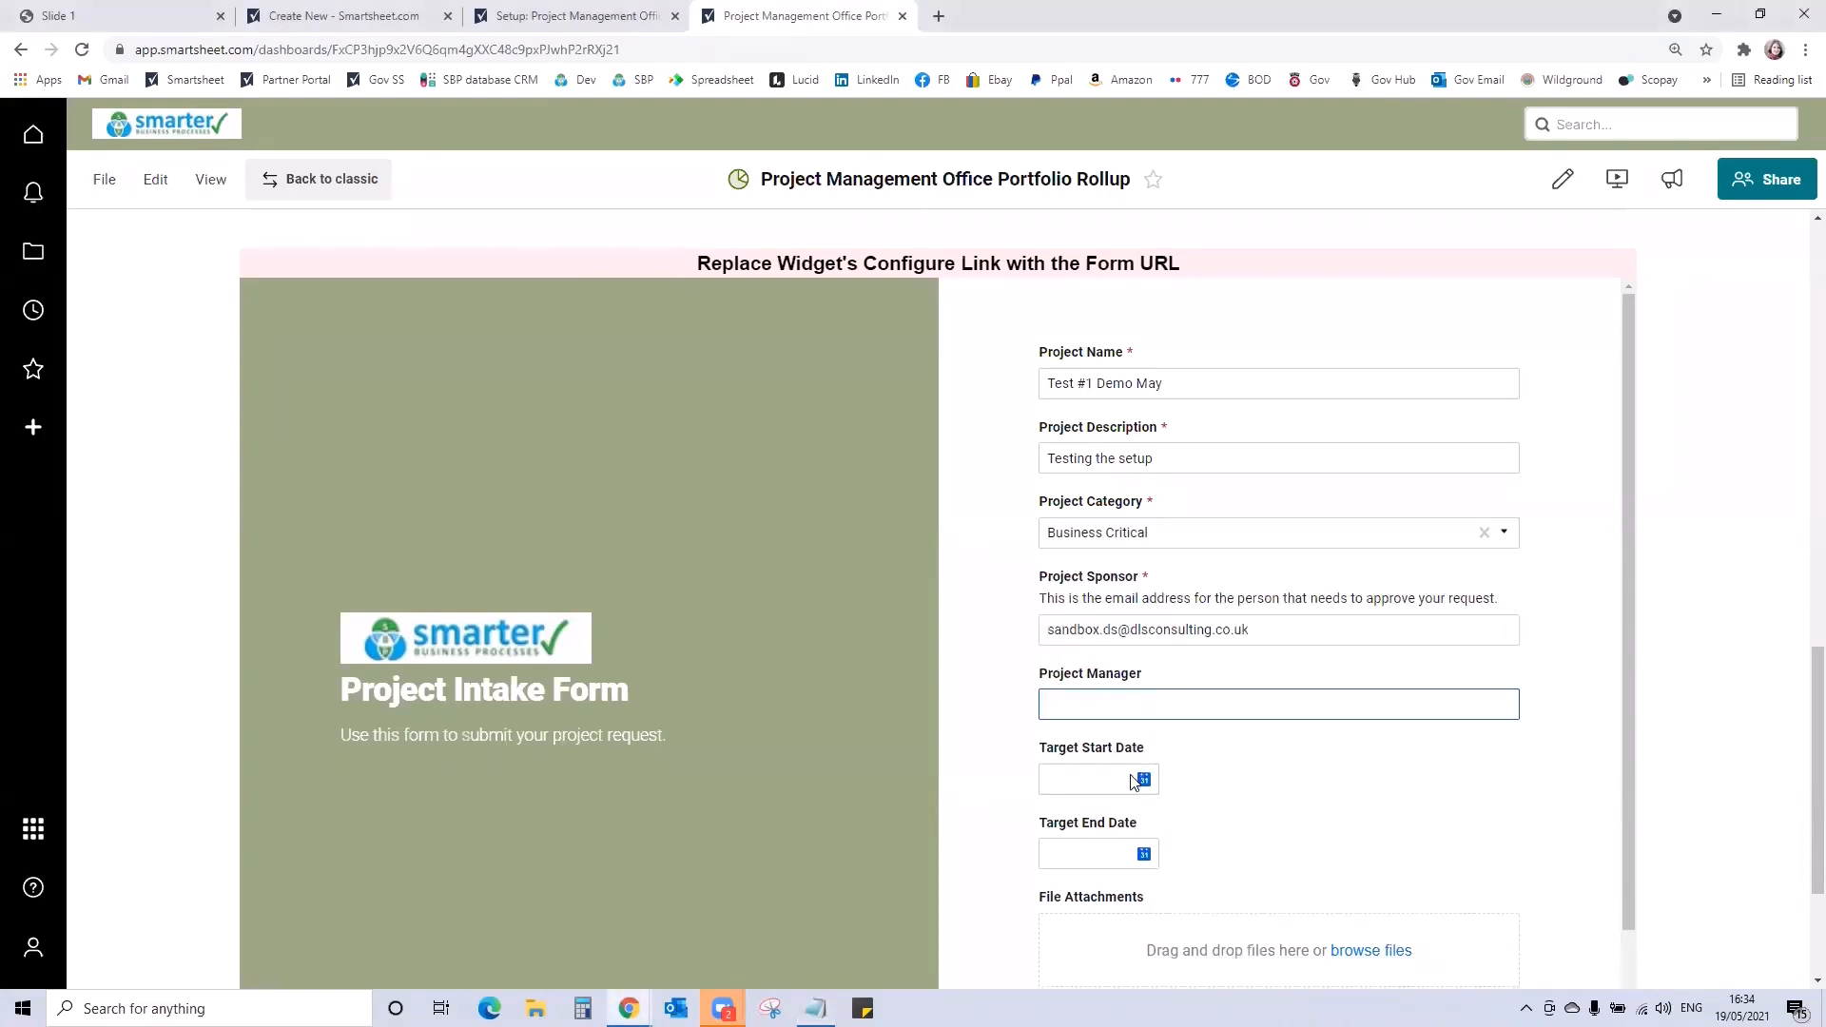
# Set the target start date to 01/06/2021 and the target end date to 30/09/2021, and submit the project intake form
pyautogui.scroll(-2, 1304, 852)
pyautogui.click(1093, 589)
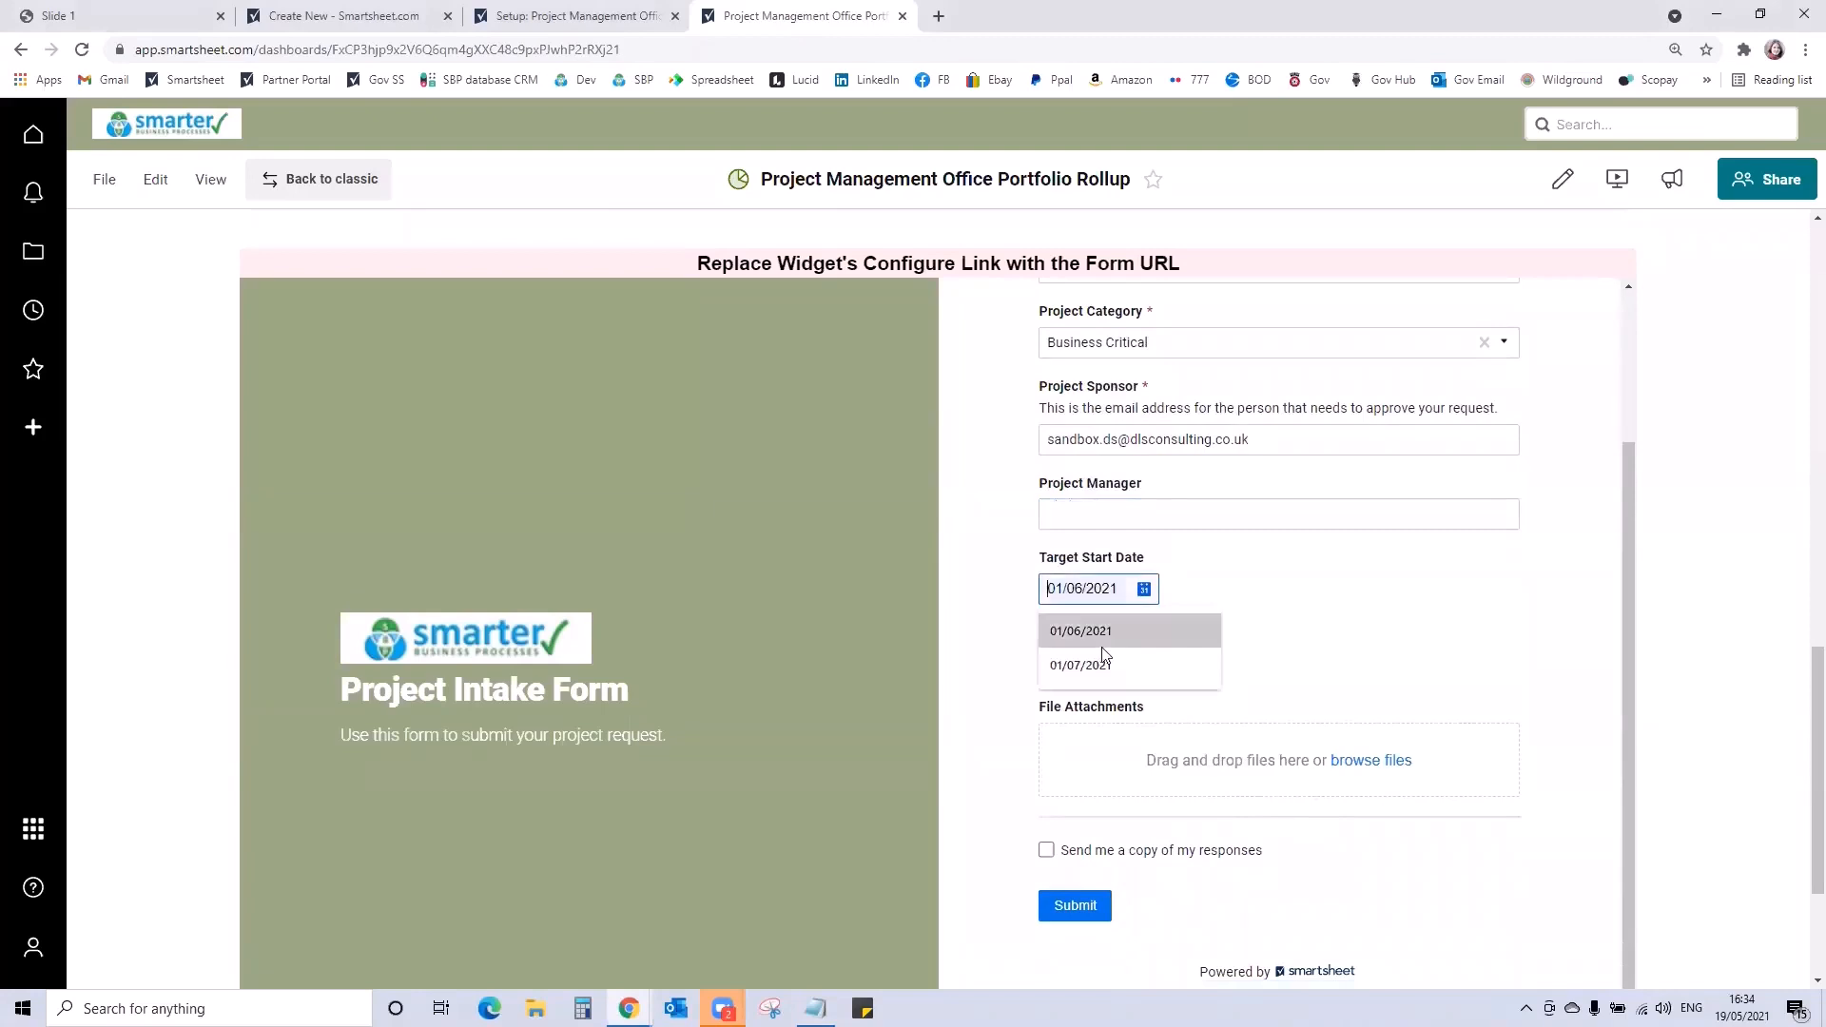
pyautogui.click(1098, 639)
pyautogui.click(1091, 662)
pyautogui.click(1090, 785)
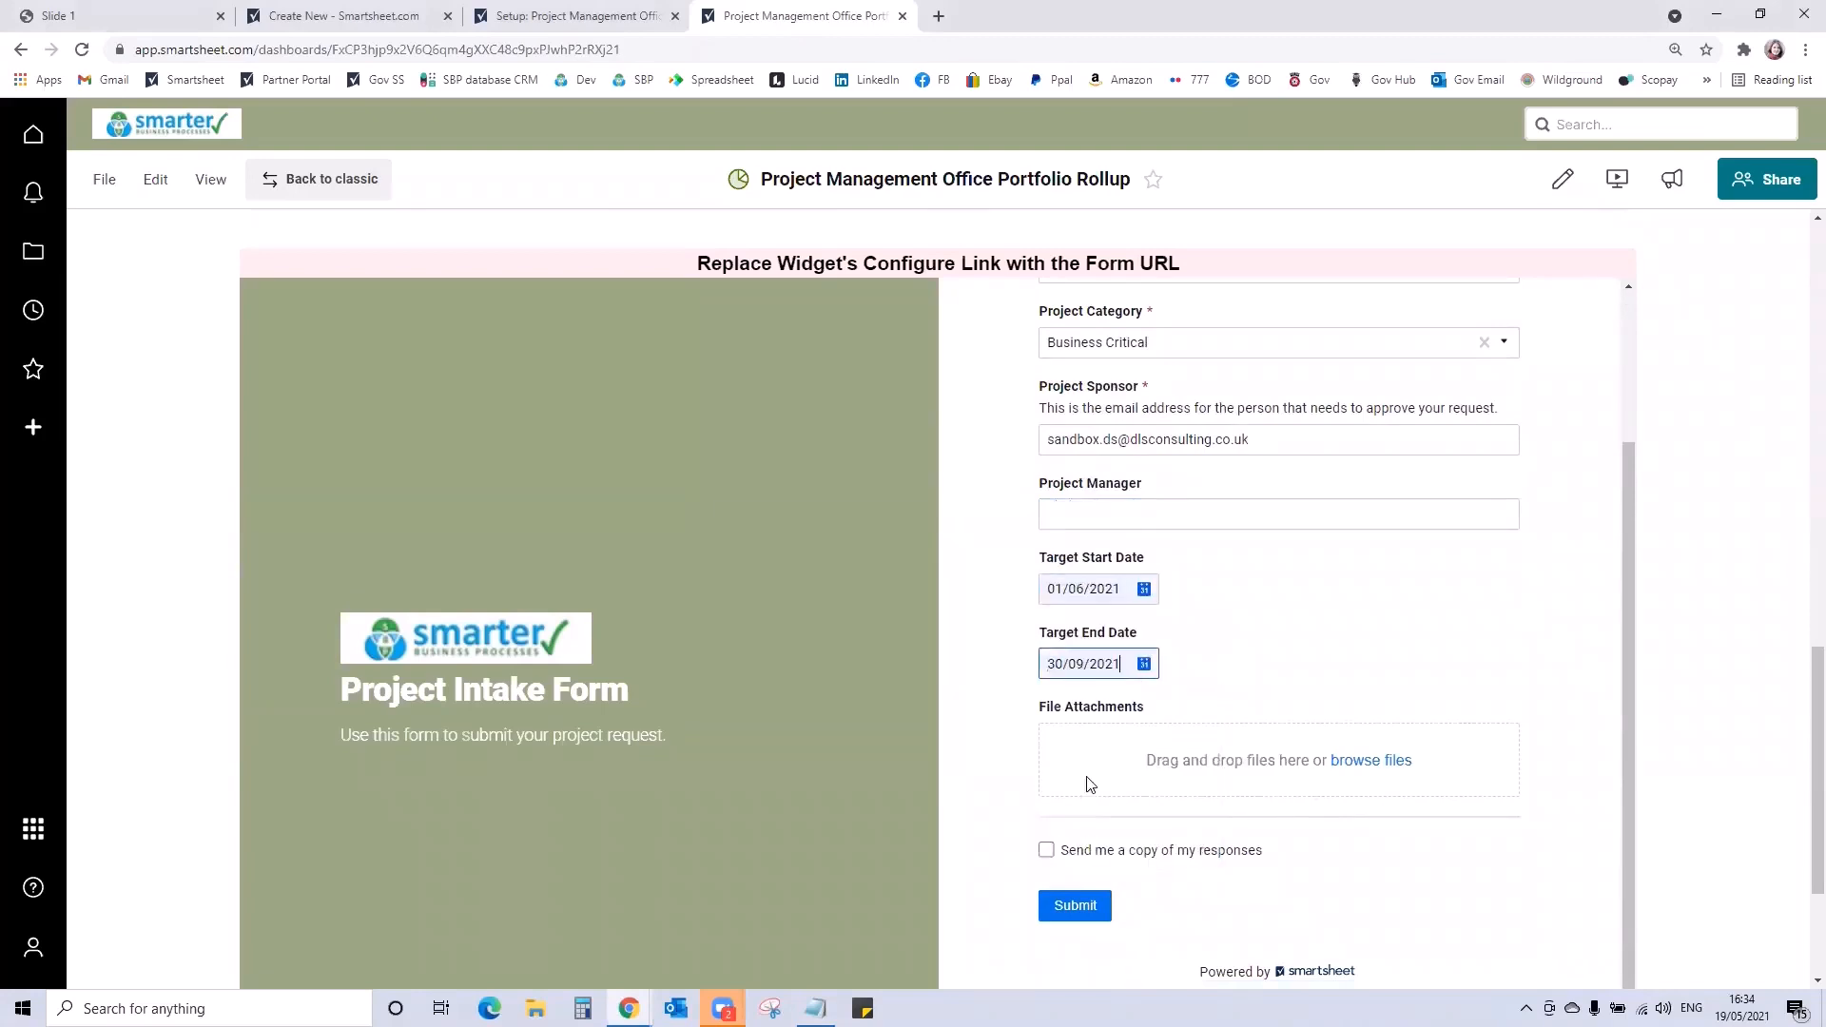
pyautogui.click(1075, 904)
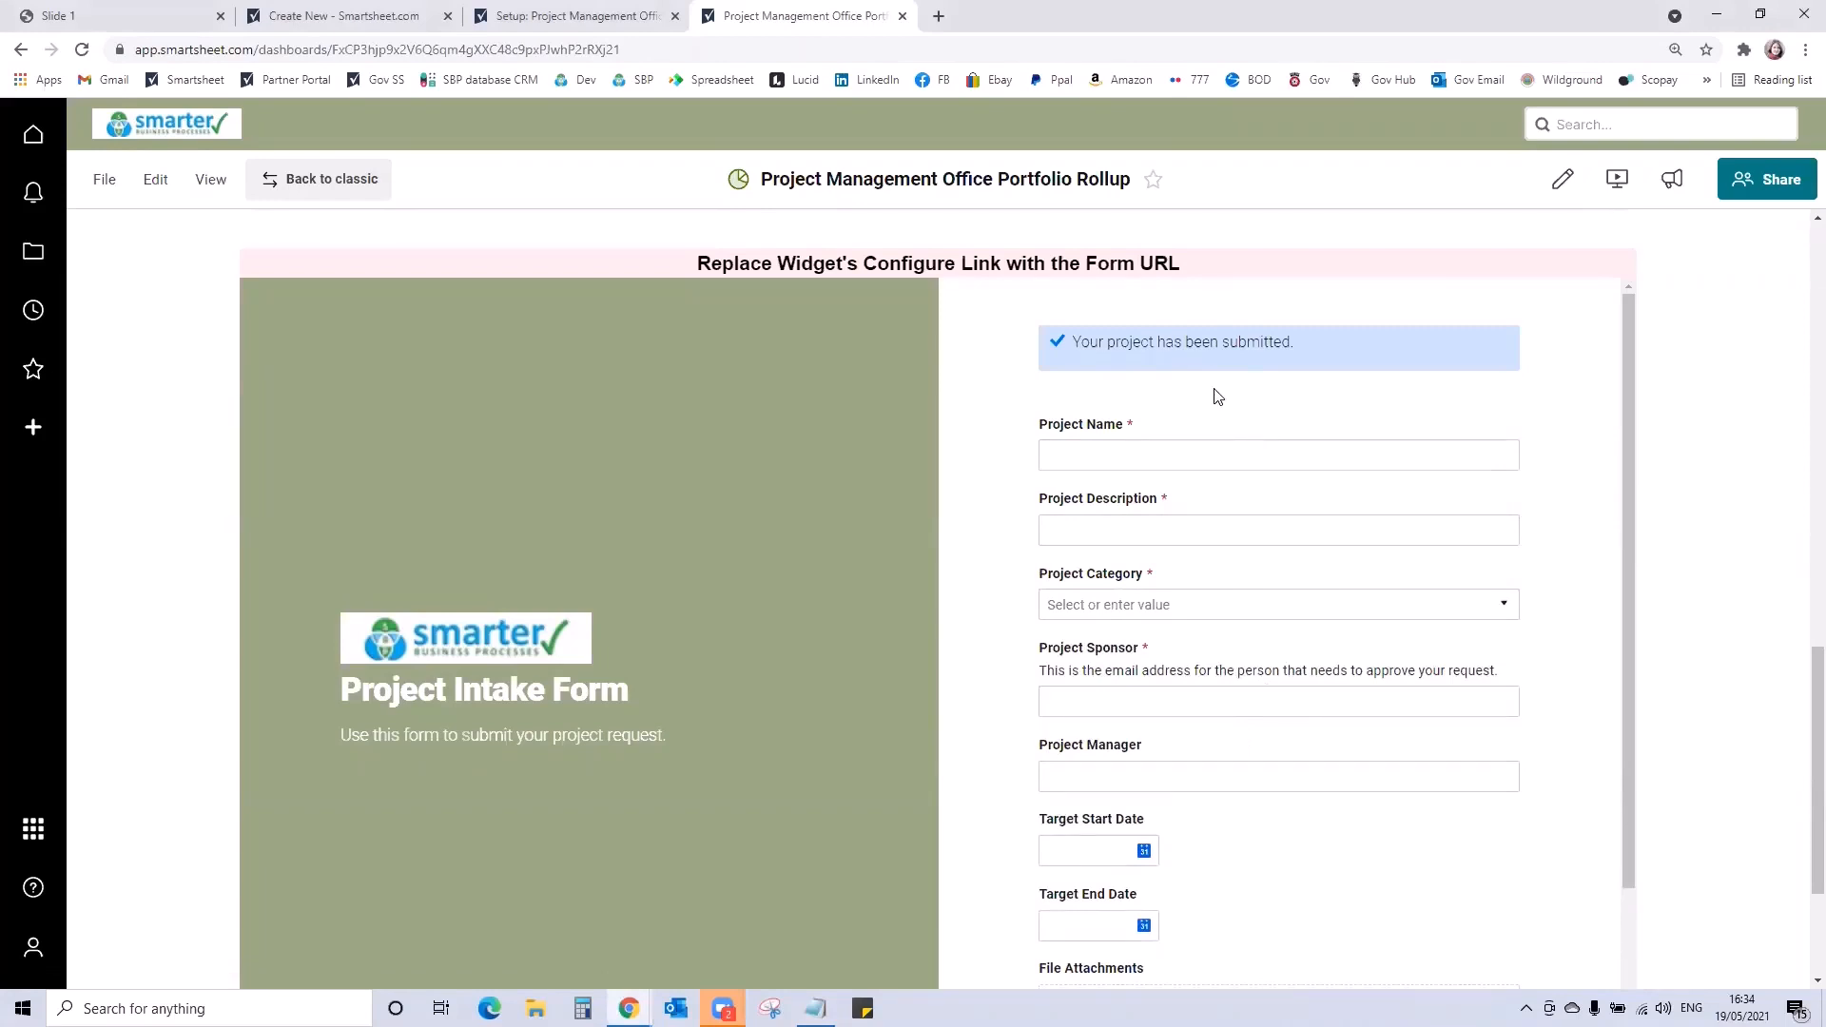
# Check the notifications for an approval request for the submitted project
pyautogui.click(31, 195)
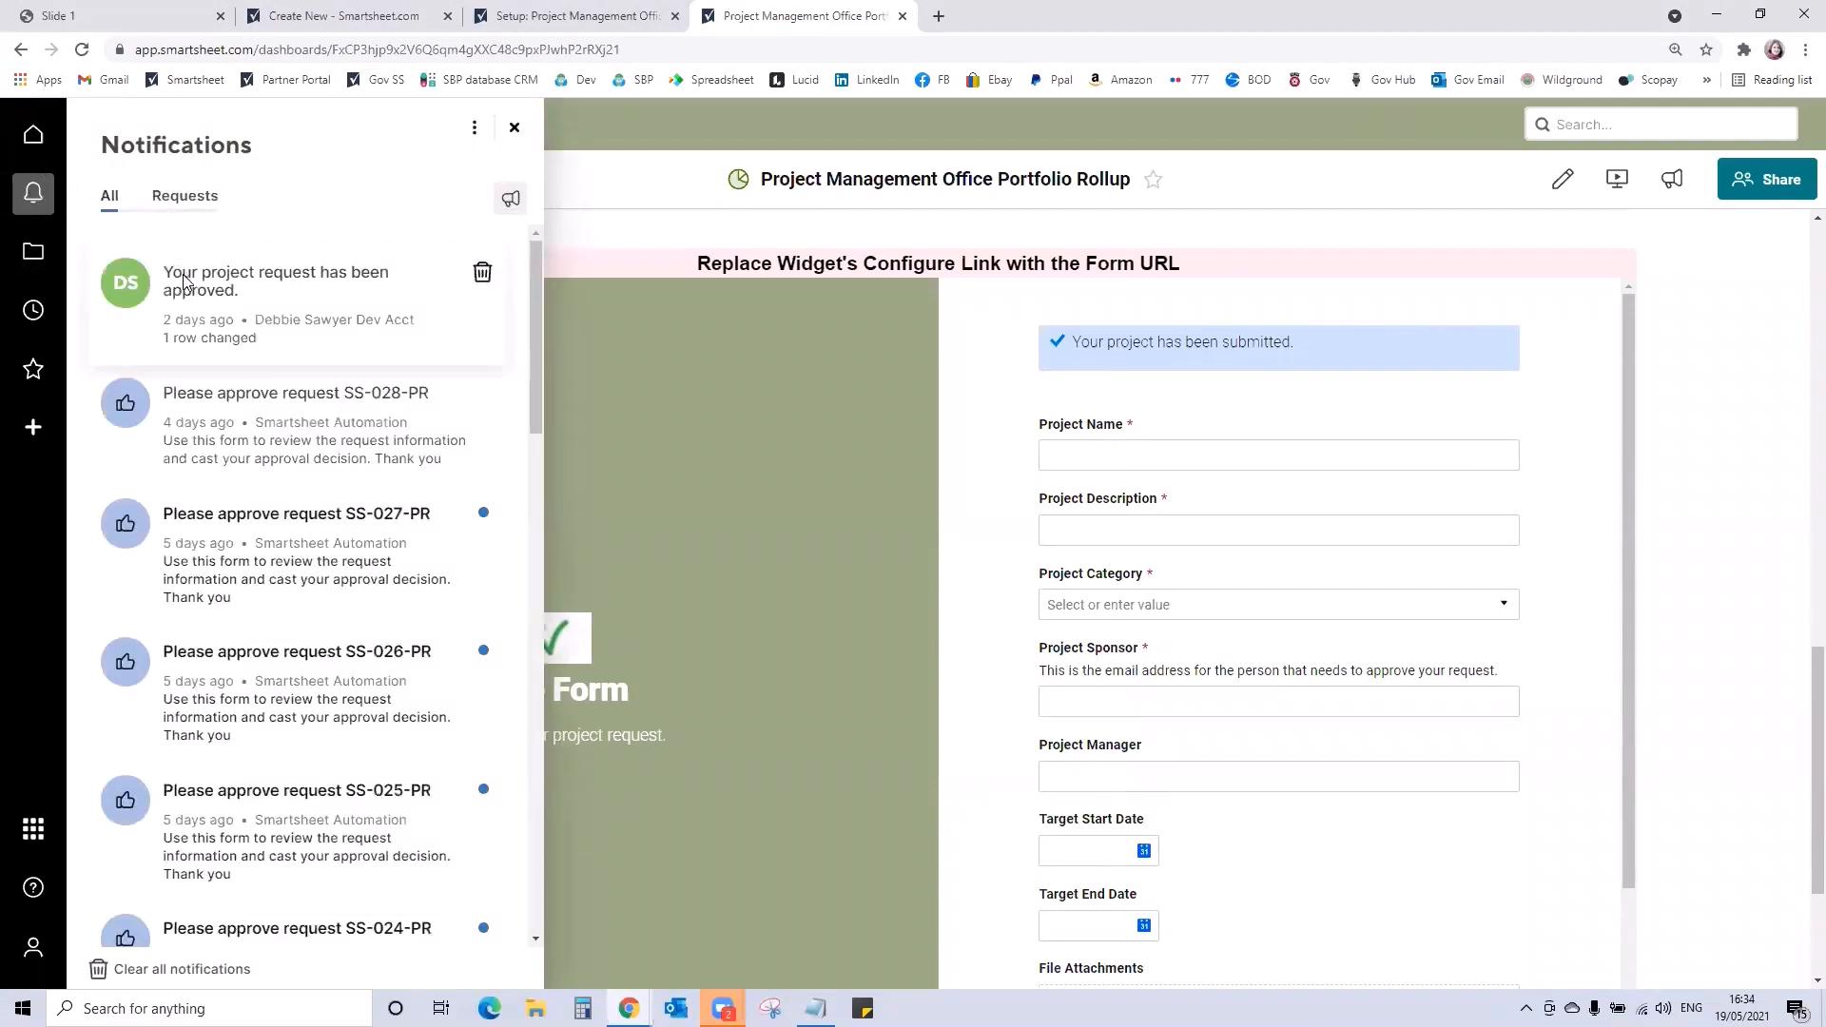
pyautogui.click(33, 194)
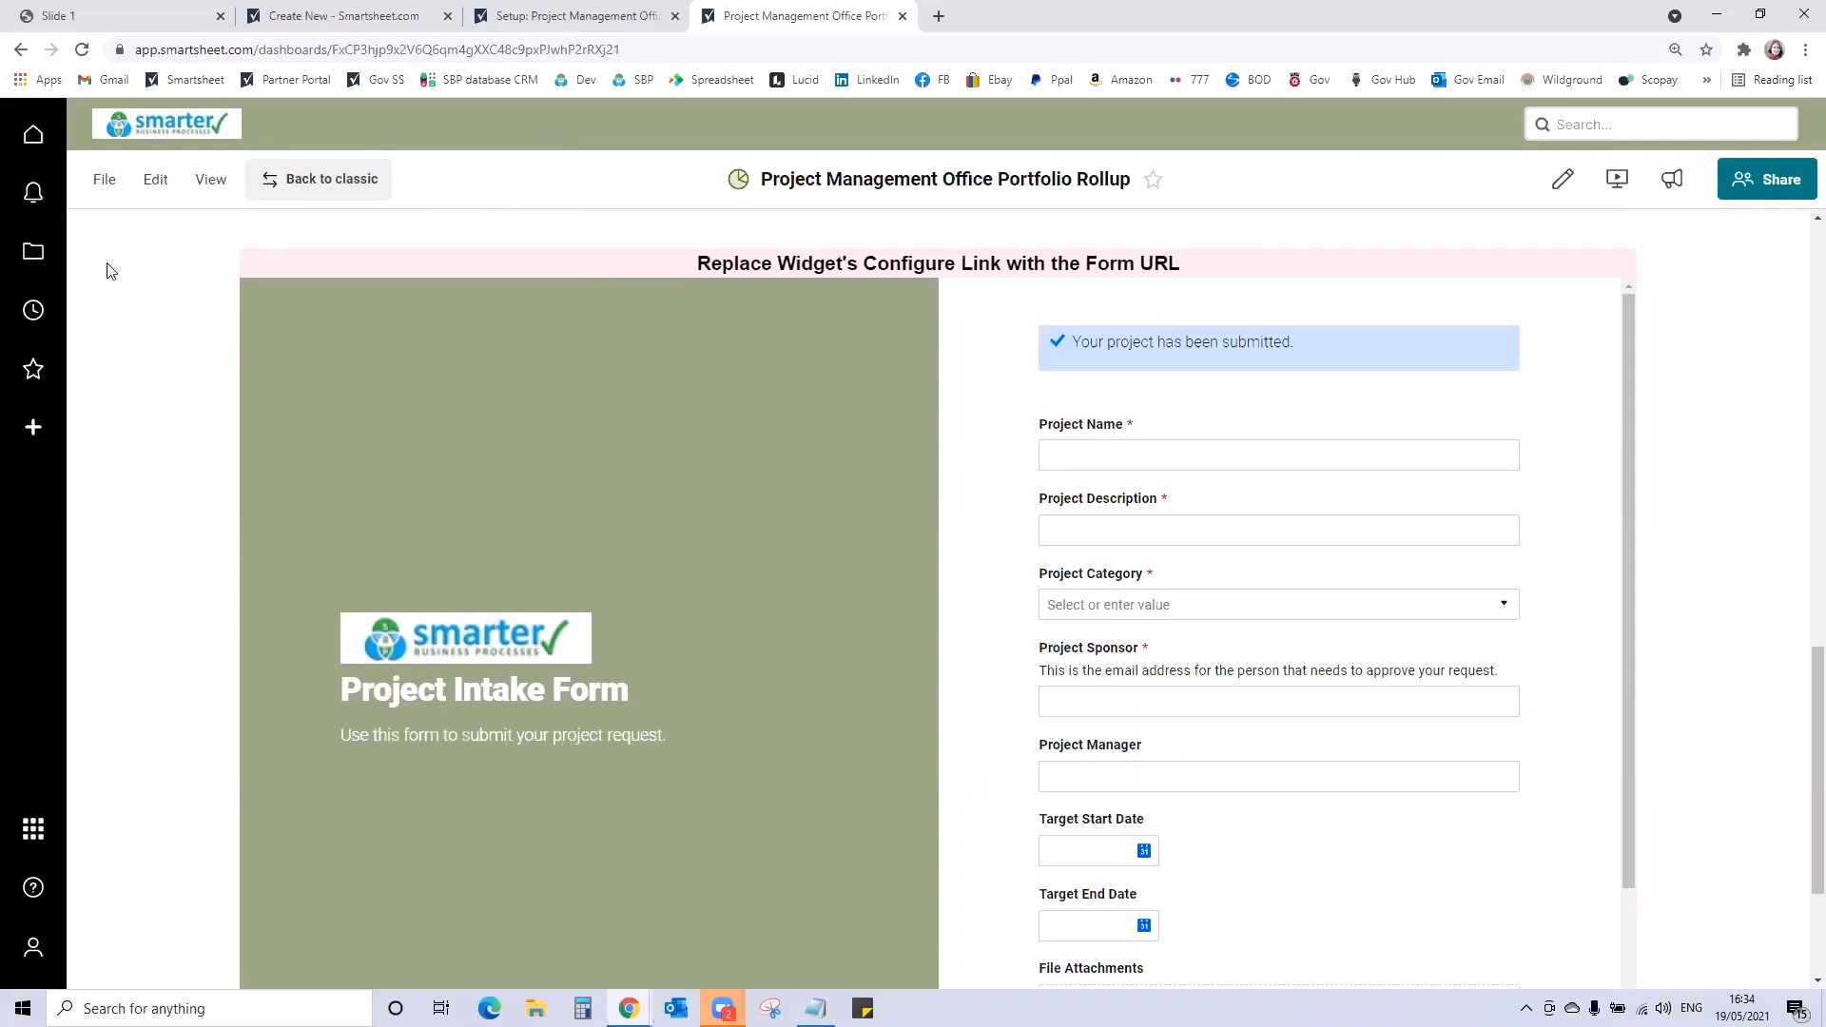
pyautogui.click(33, 195)
pyautogui.click(32, 194)
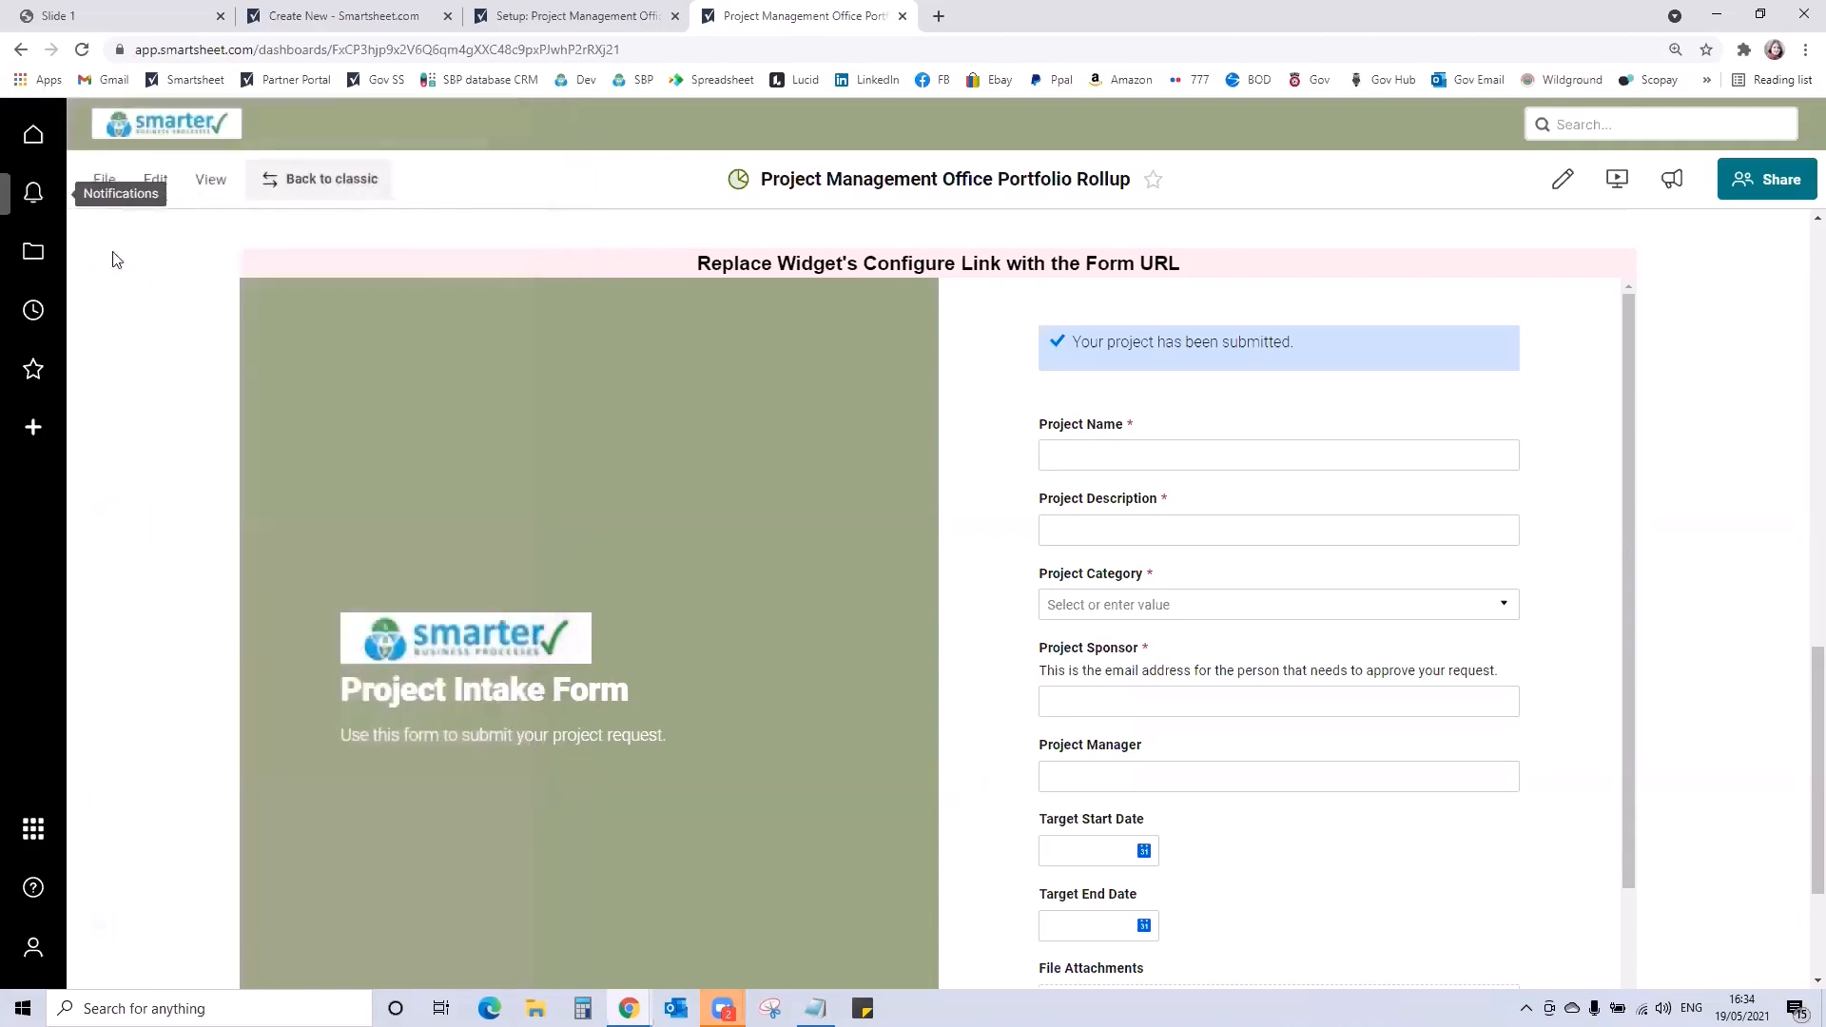
# Open the Project Intake Sheet from the Template Set folder in the 05 2021 Tips and Tricks Workspace
pyautogui.click(33, 251)
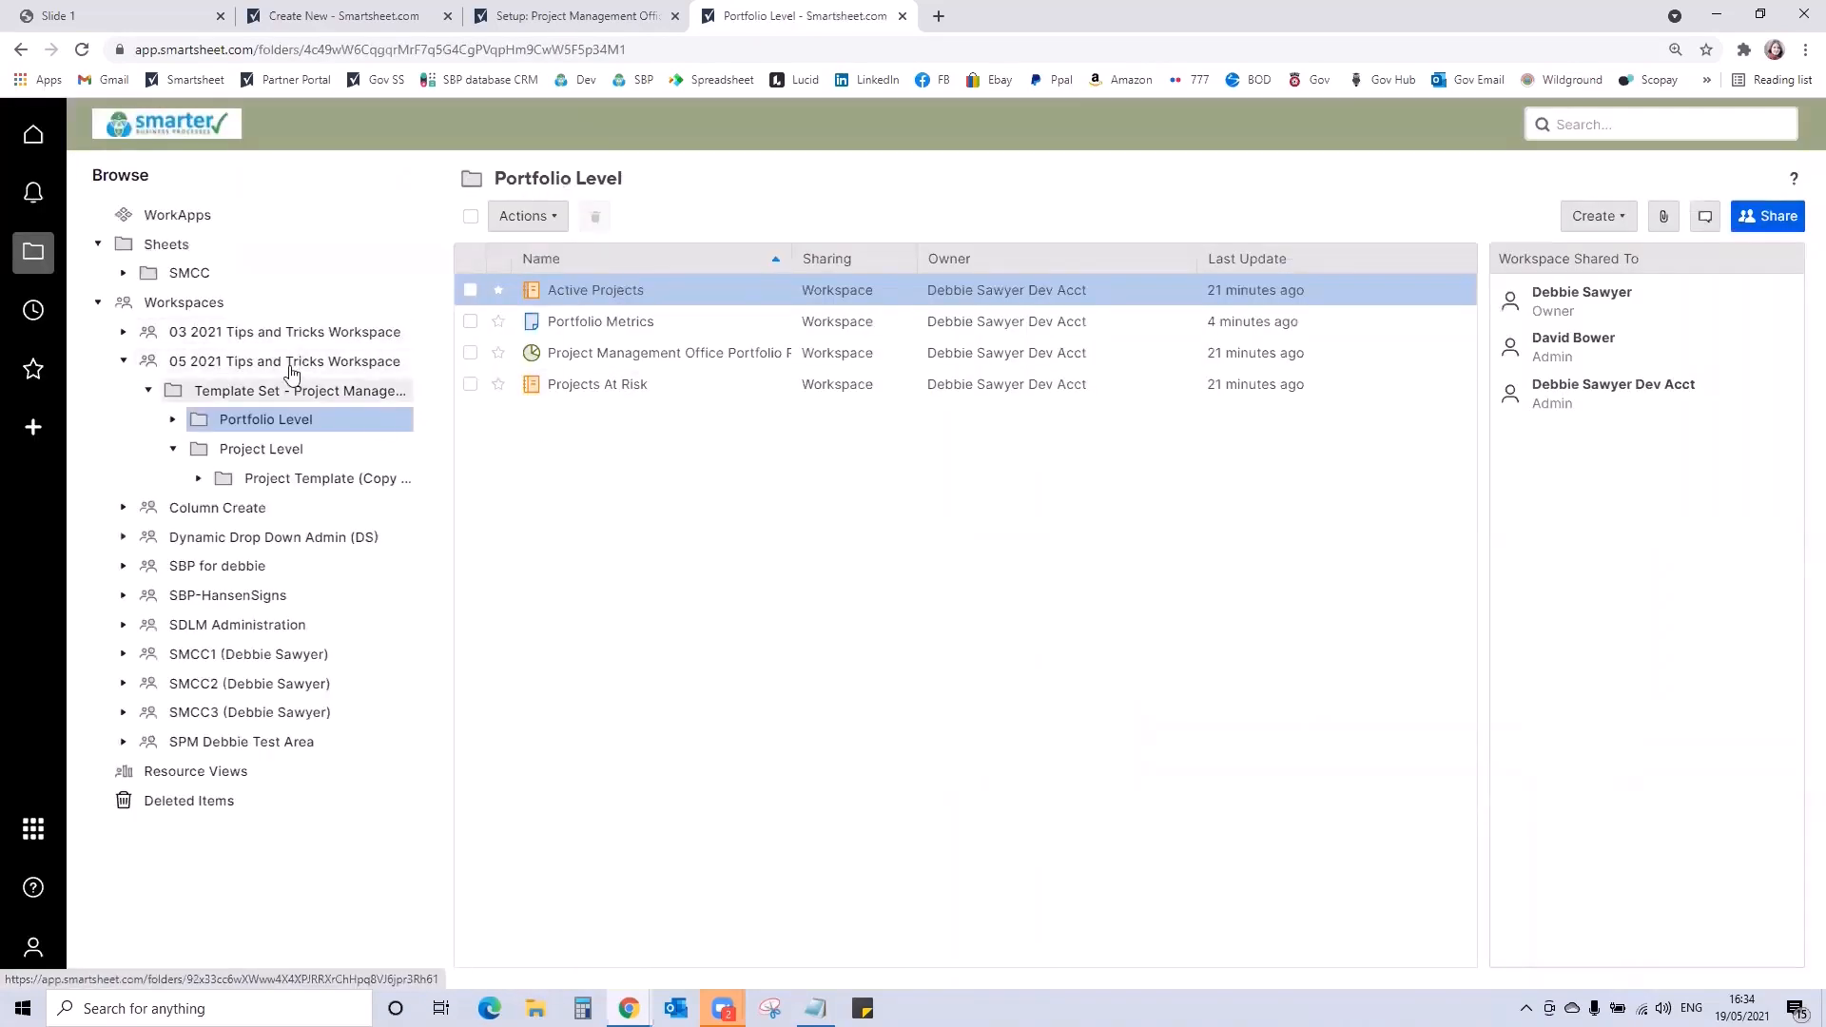
pyautogui.click(380, 362)
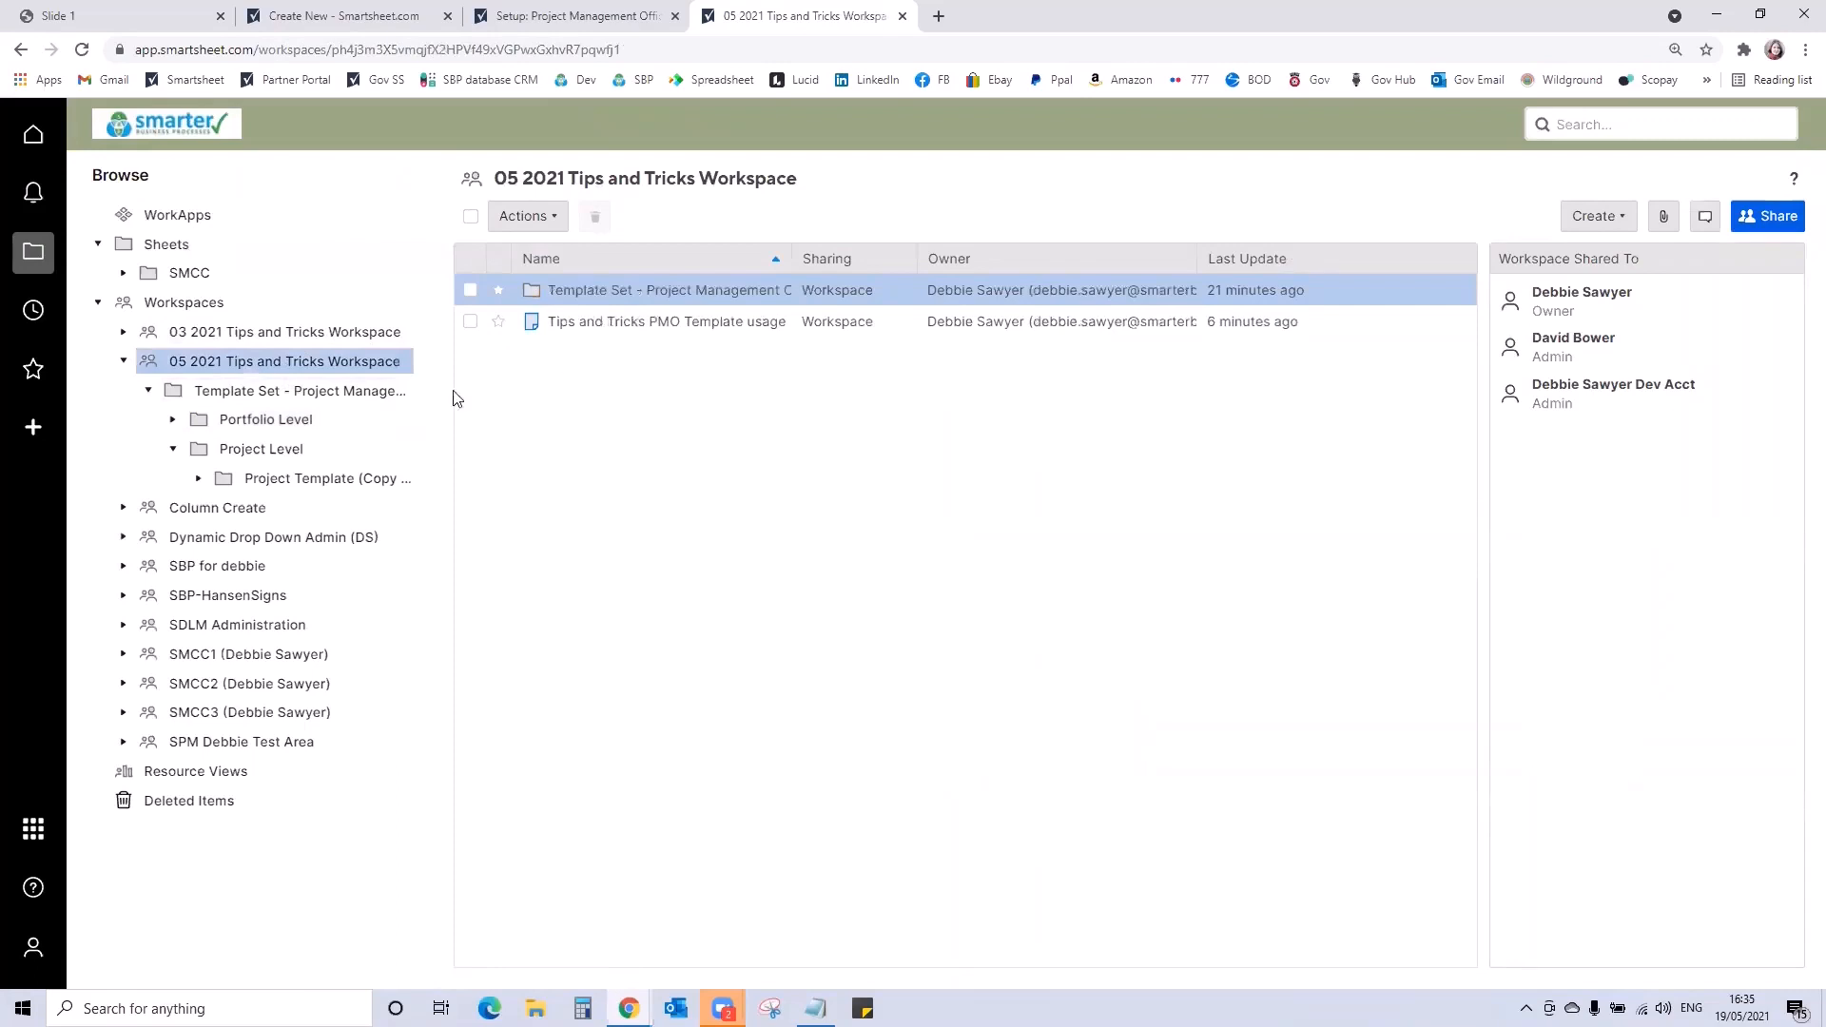
pyautogui.click(346, 393)
pyautogui.click(561, 353)
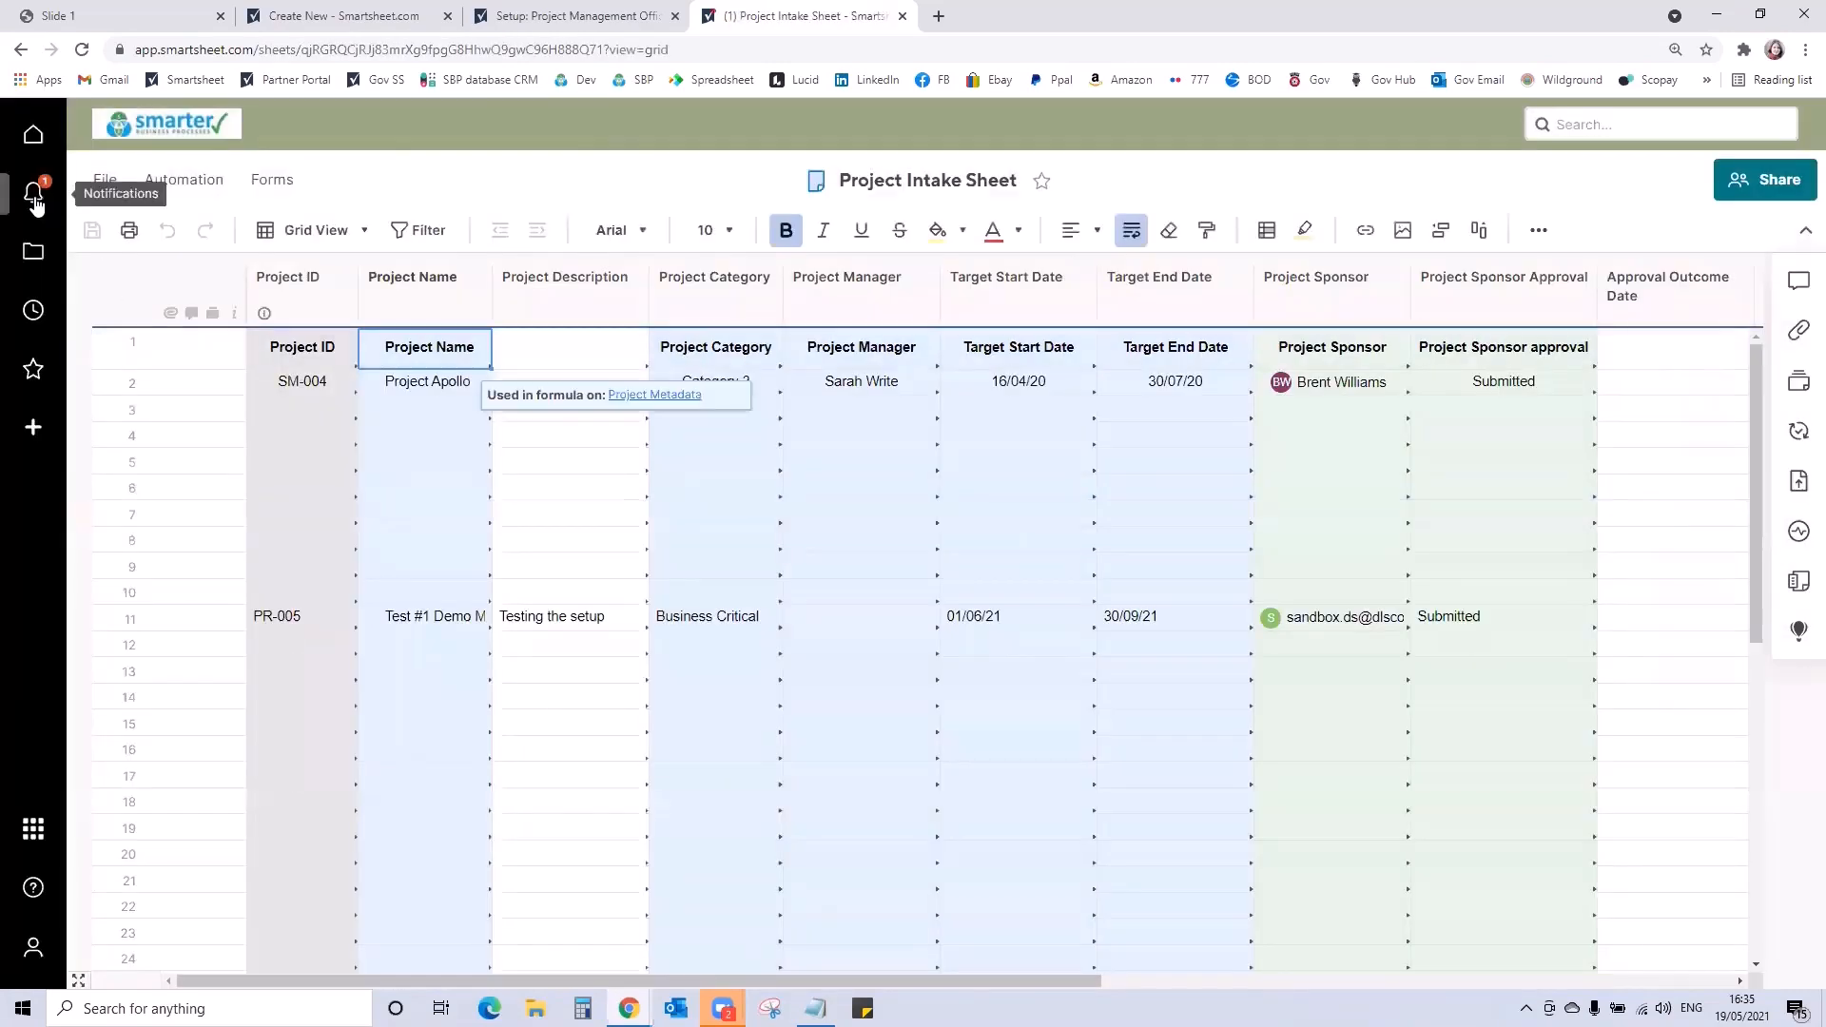
# Open the approval request for PR-005 from the notifications and review the submitted project details
pyautogui.click(34, 197)
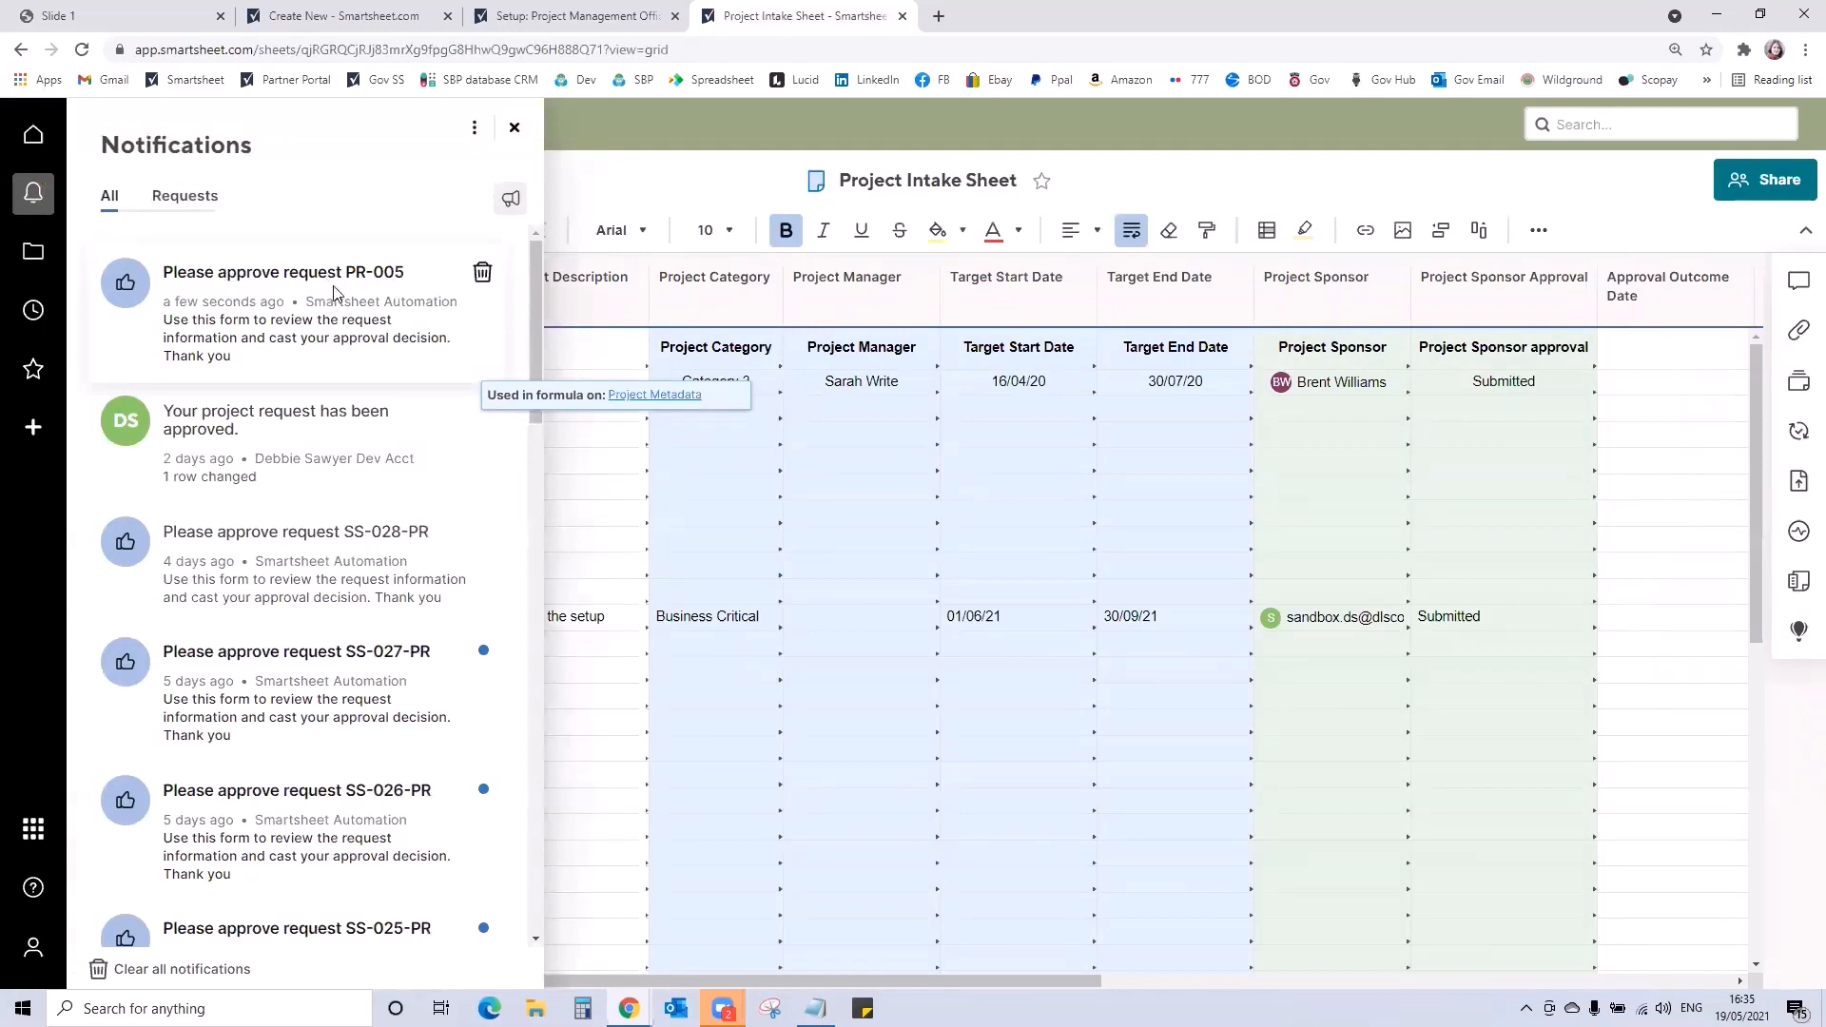
pyautogui.click(309, 303)
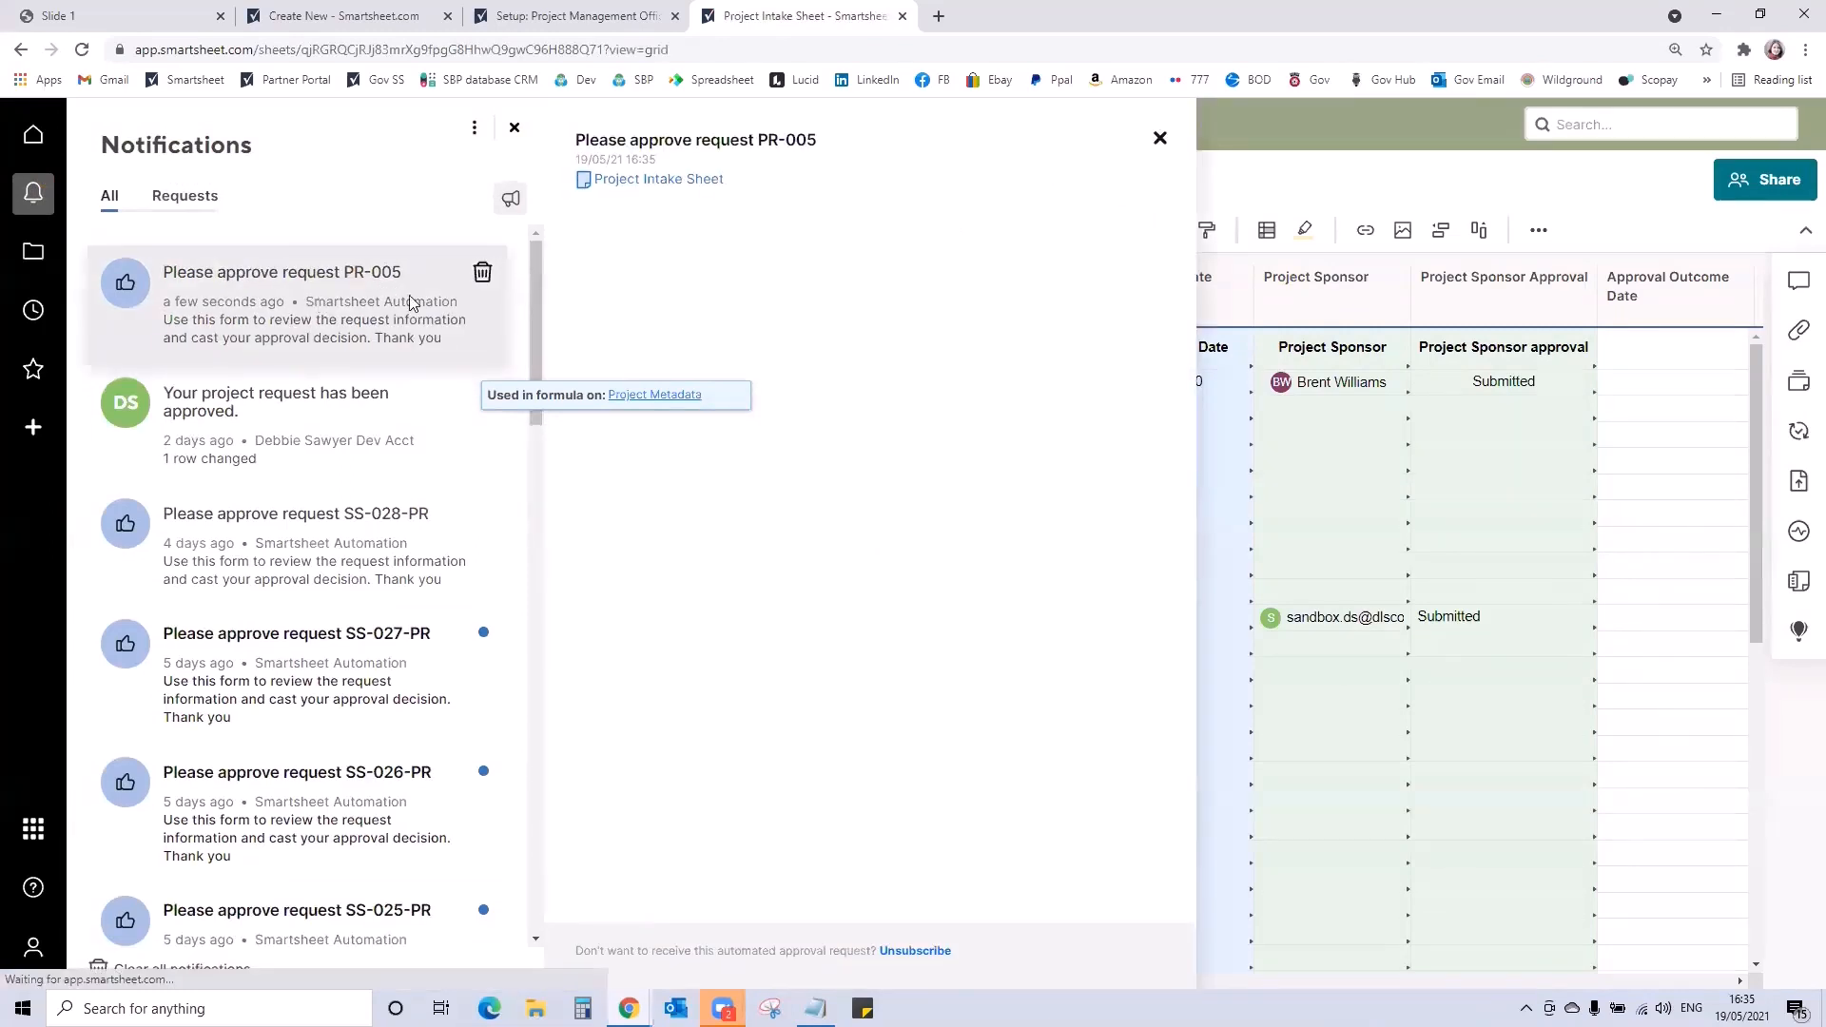
pyautogui.scroll(-3, 827, 352)
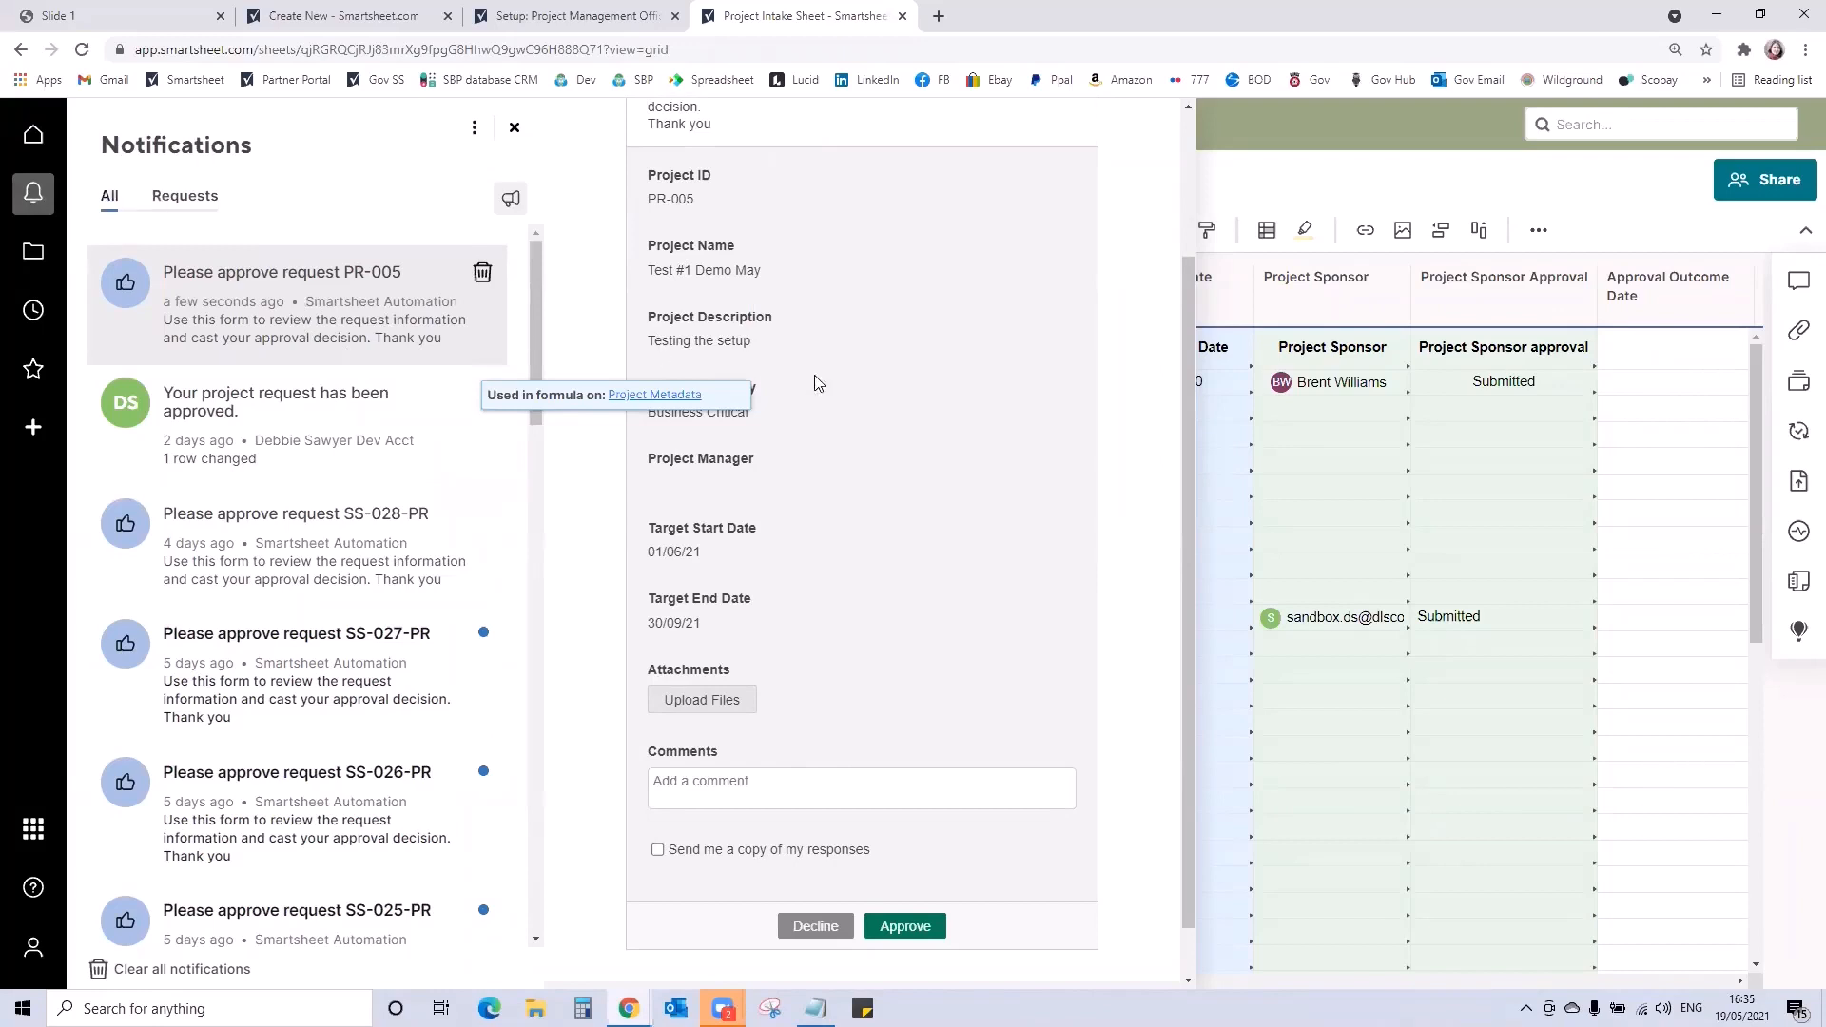
# Approve request PR-005 with the comment "All good" and close the notifications
pyautogui.click(772, 793)
pyautogui.write('Al')
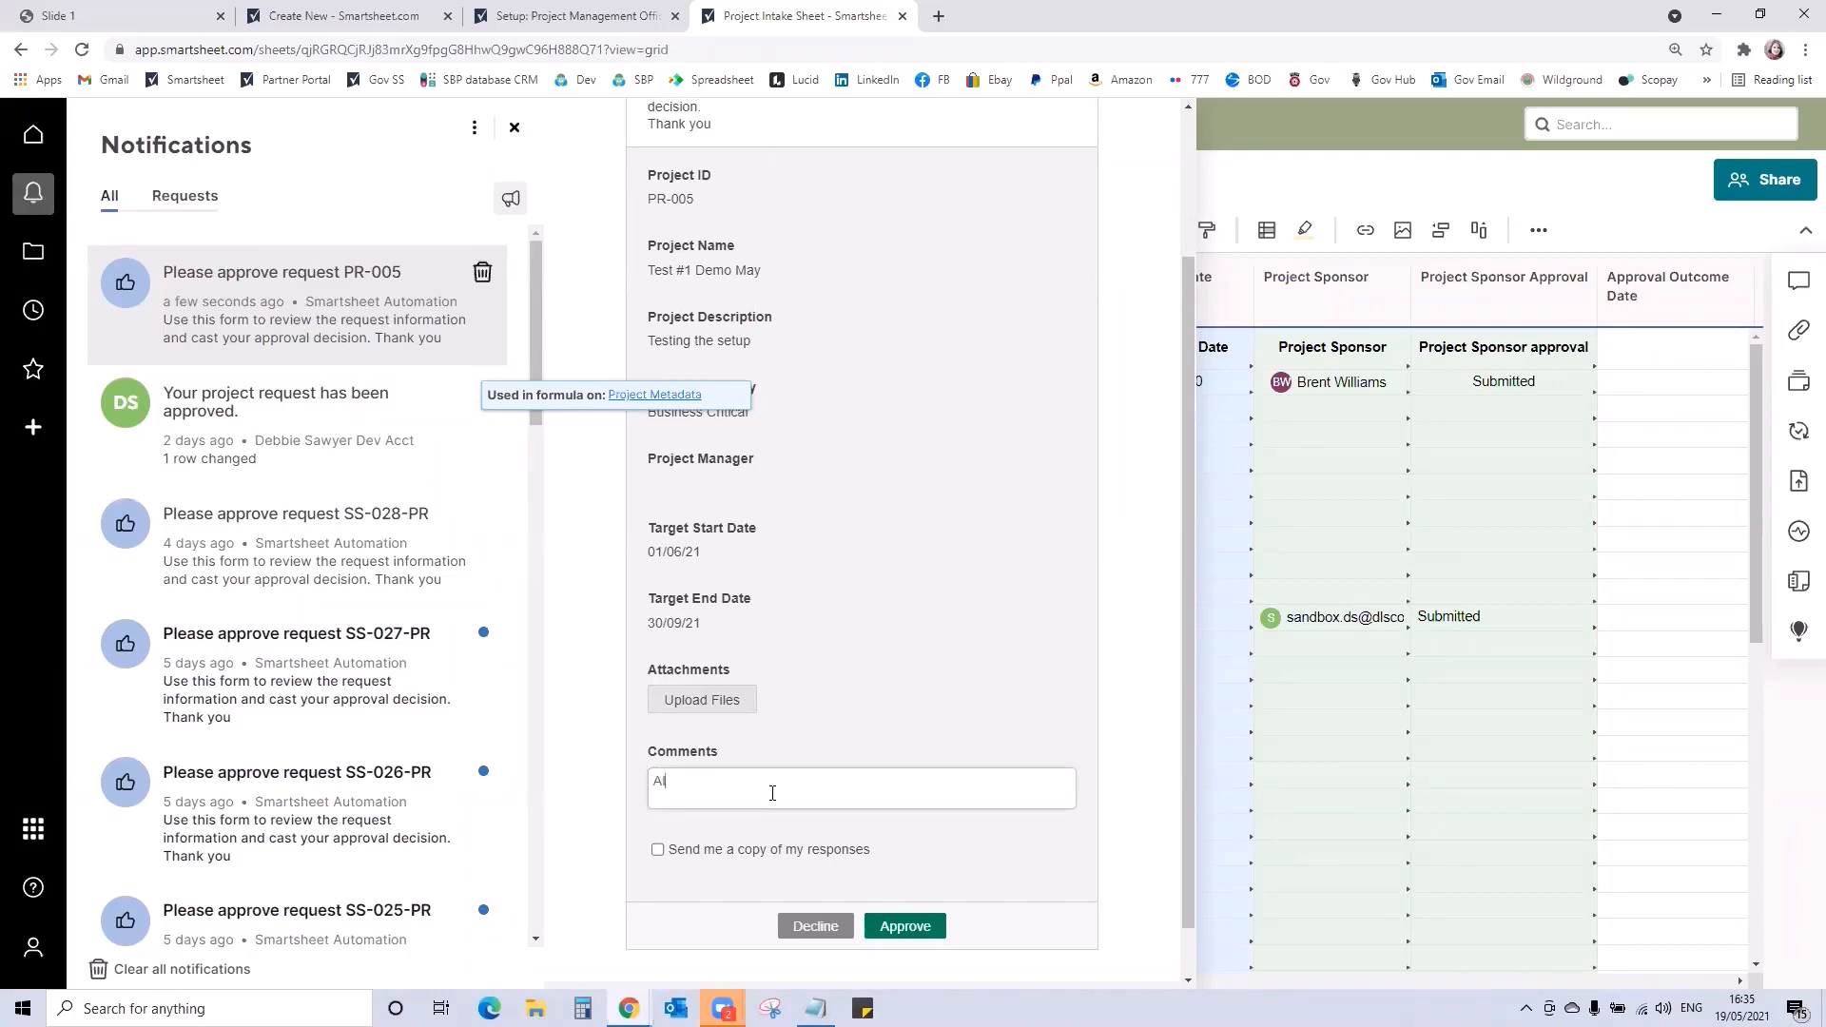
pyautogui.write('l good')
pyautogui.click(936, 928)
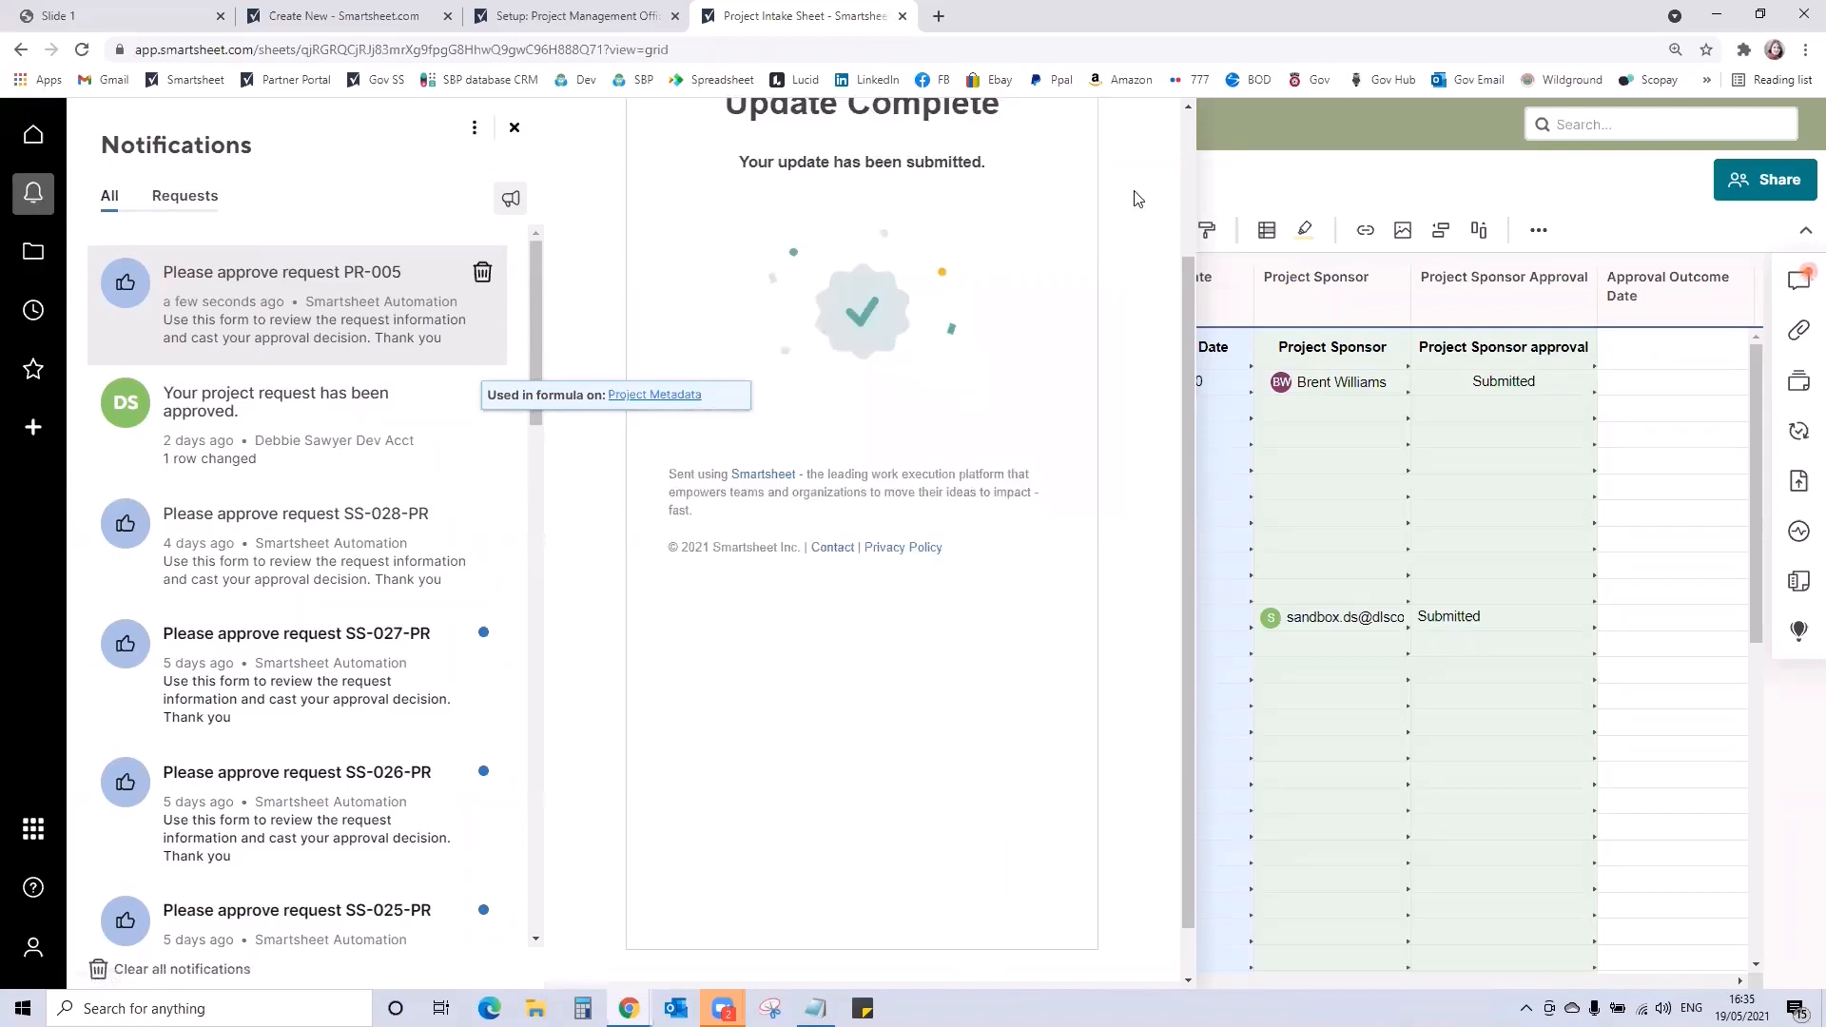
pyautogui.moveTo(1189, 277); pyautogui.dragTo(1191, 211)
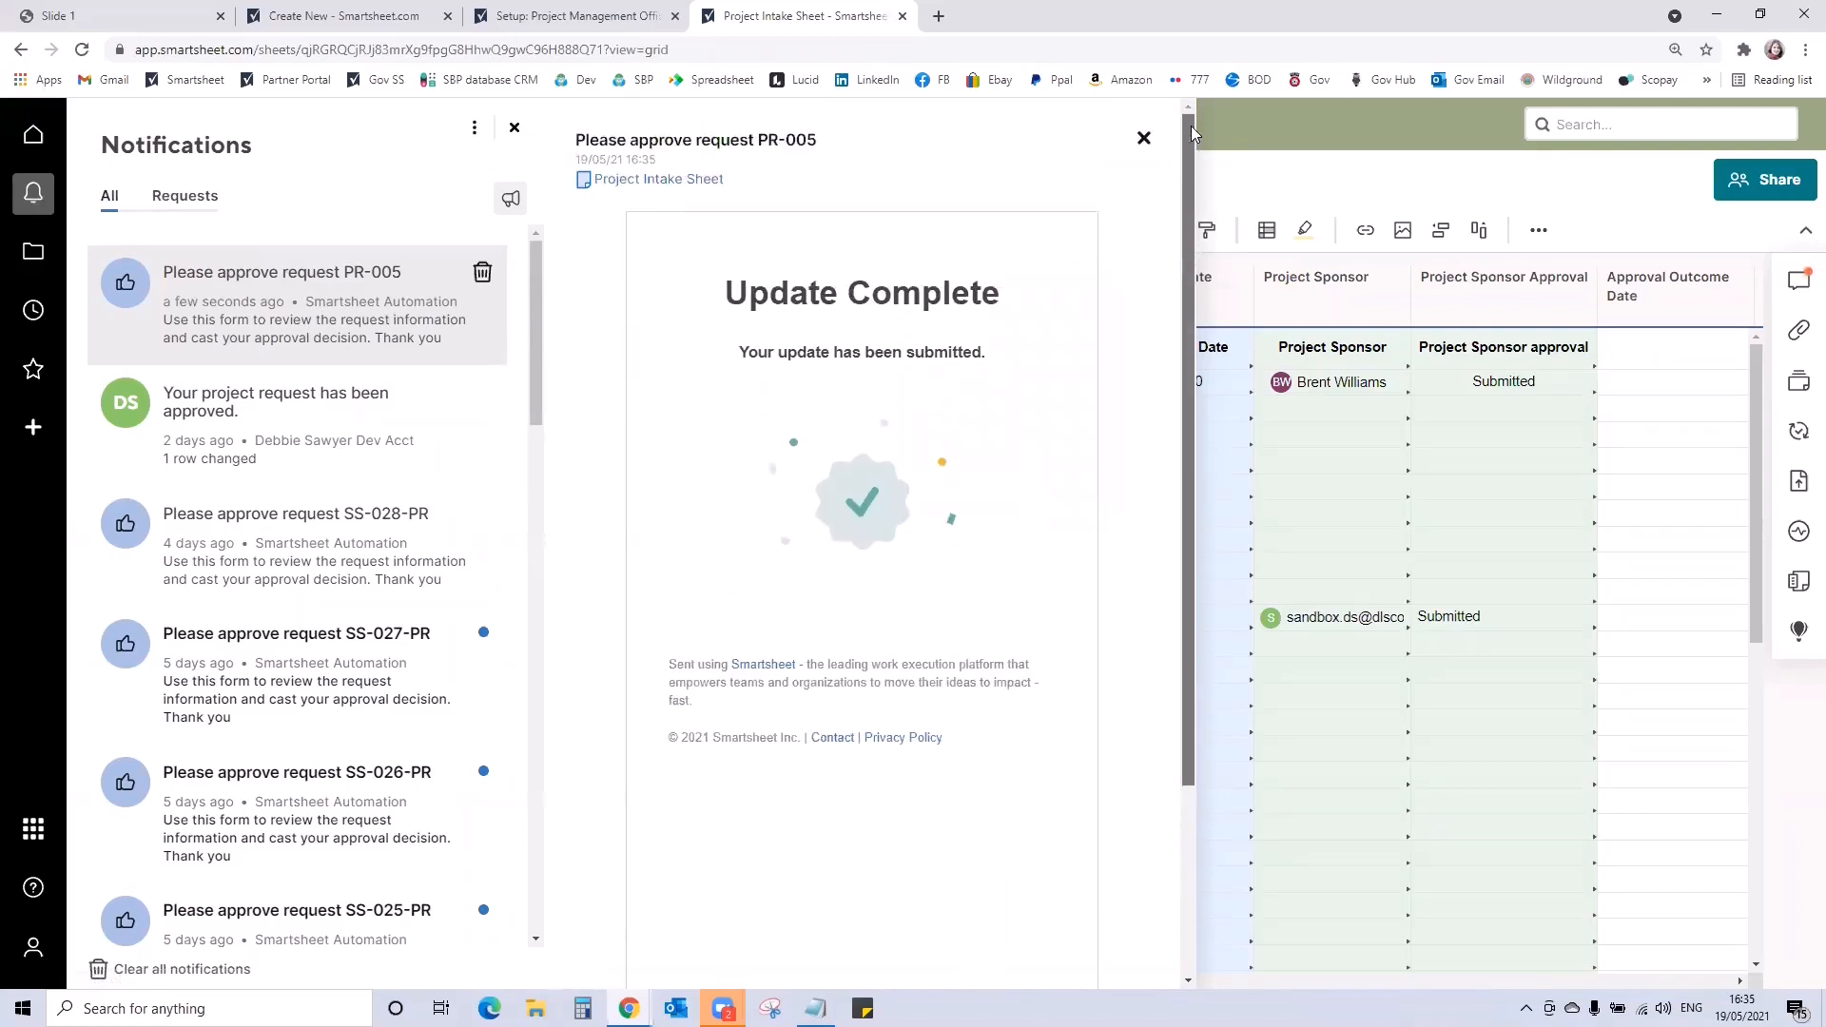
pyautogui.click(1144, 134)
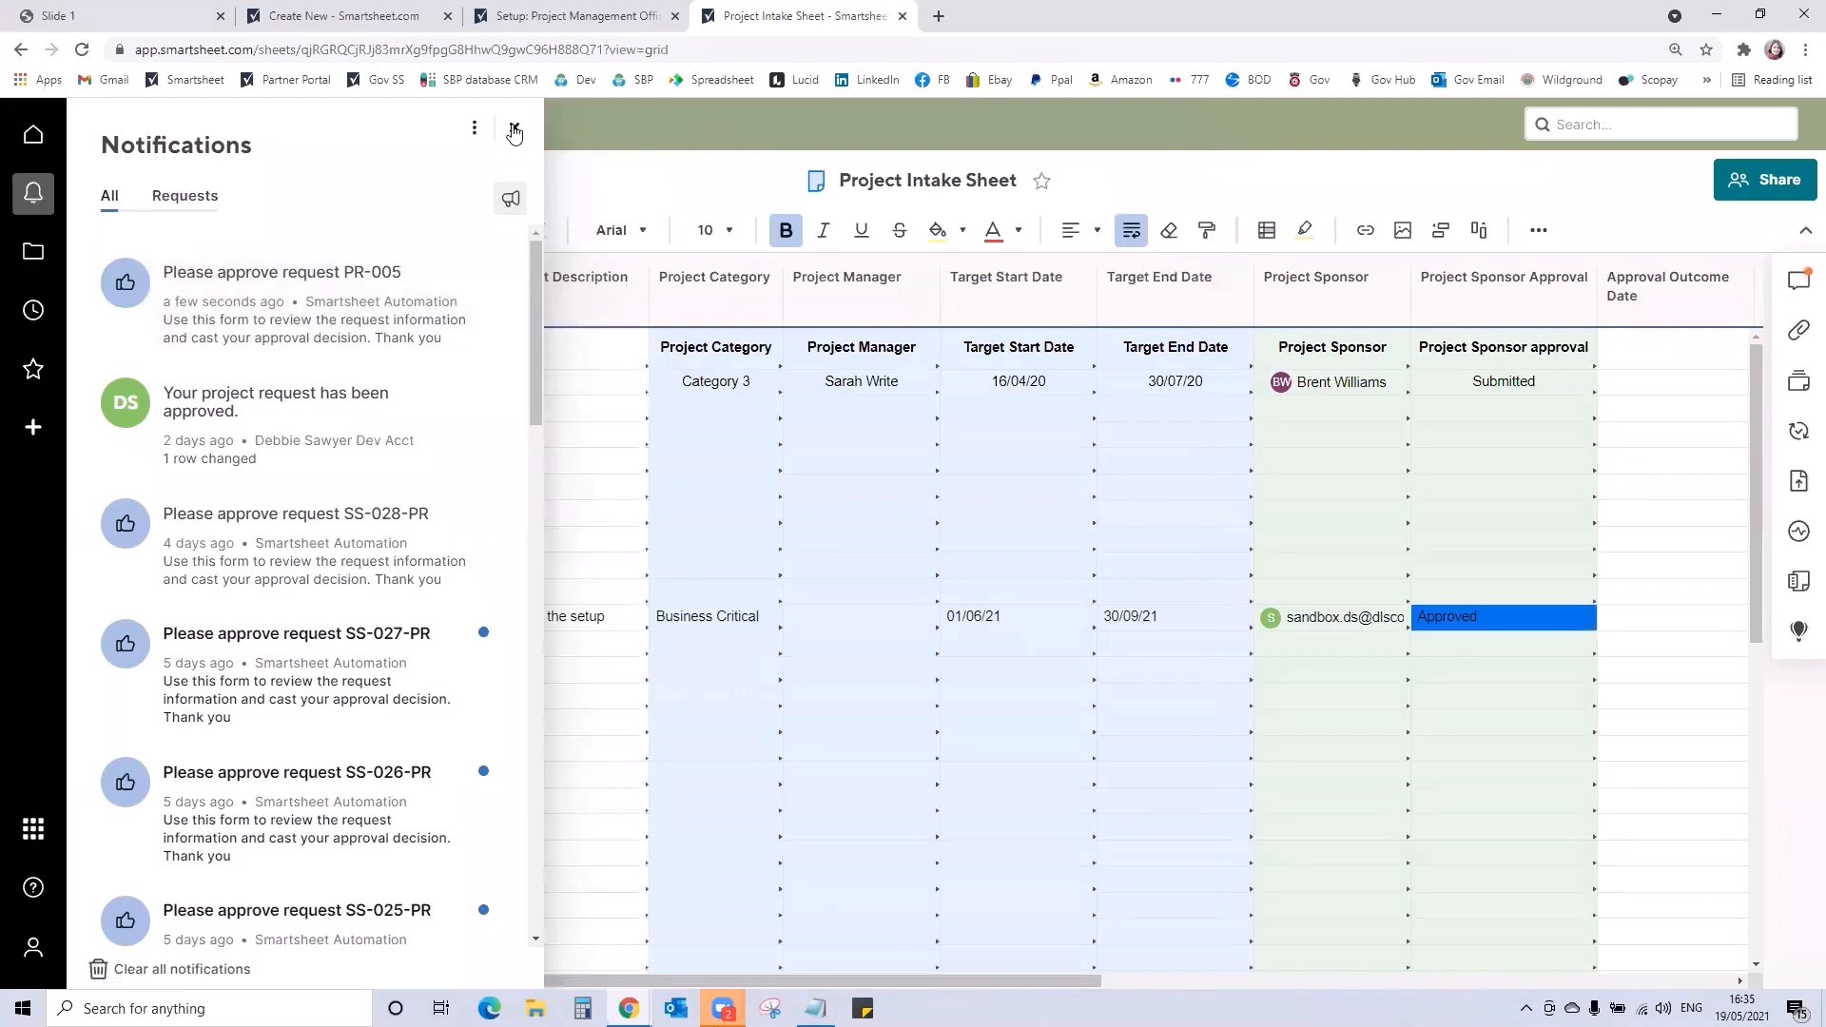
pyautogui.click(514, 131)
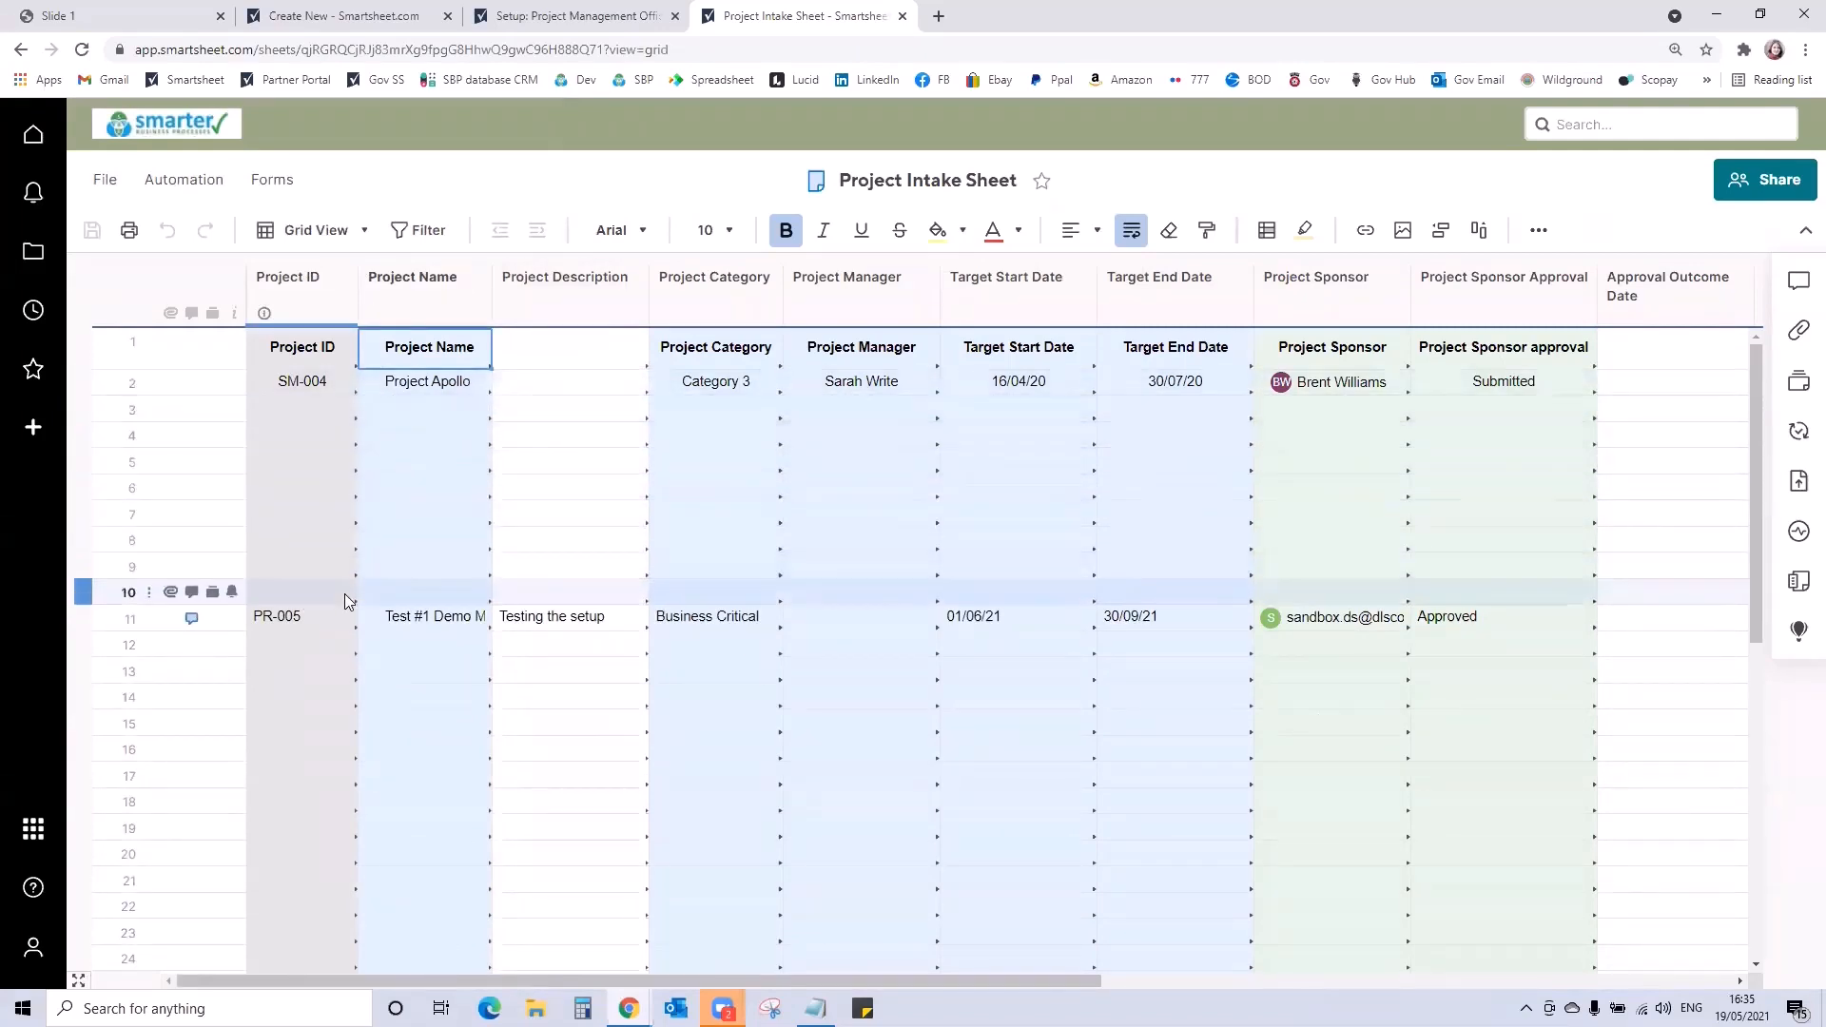
# Delete the empty rows 3 to 10 between the two projects in the Project Intake Sheet and save the sheet
pyautogui.click(85, 403)
pyautogui.hotkey('shift', 'Down')
pyautogui.hotkey('shift', 'Down')
pyautogui.hotkey('shift', 'Down')
pyautogui.hotkey('shift', 'Down')
pyautogui.hotkey('shift', 'Down')
pyautogui.hotkey('shift', 'Down')
pyautogui.hotkey('shift', 'Down')
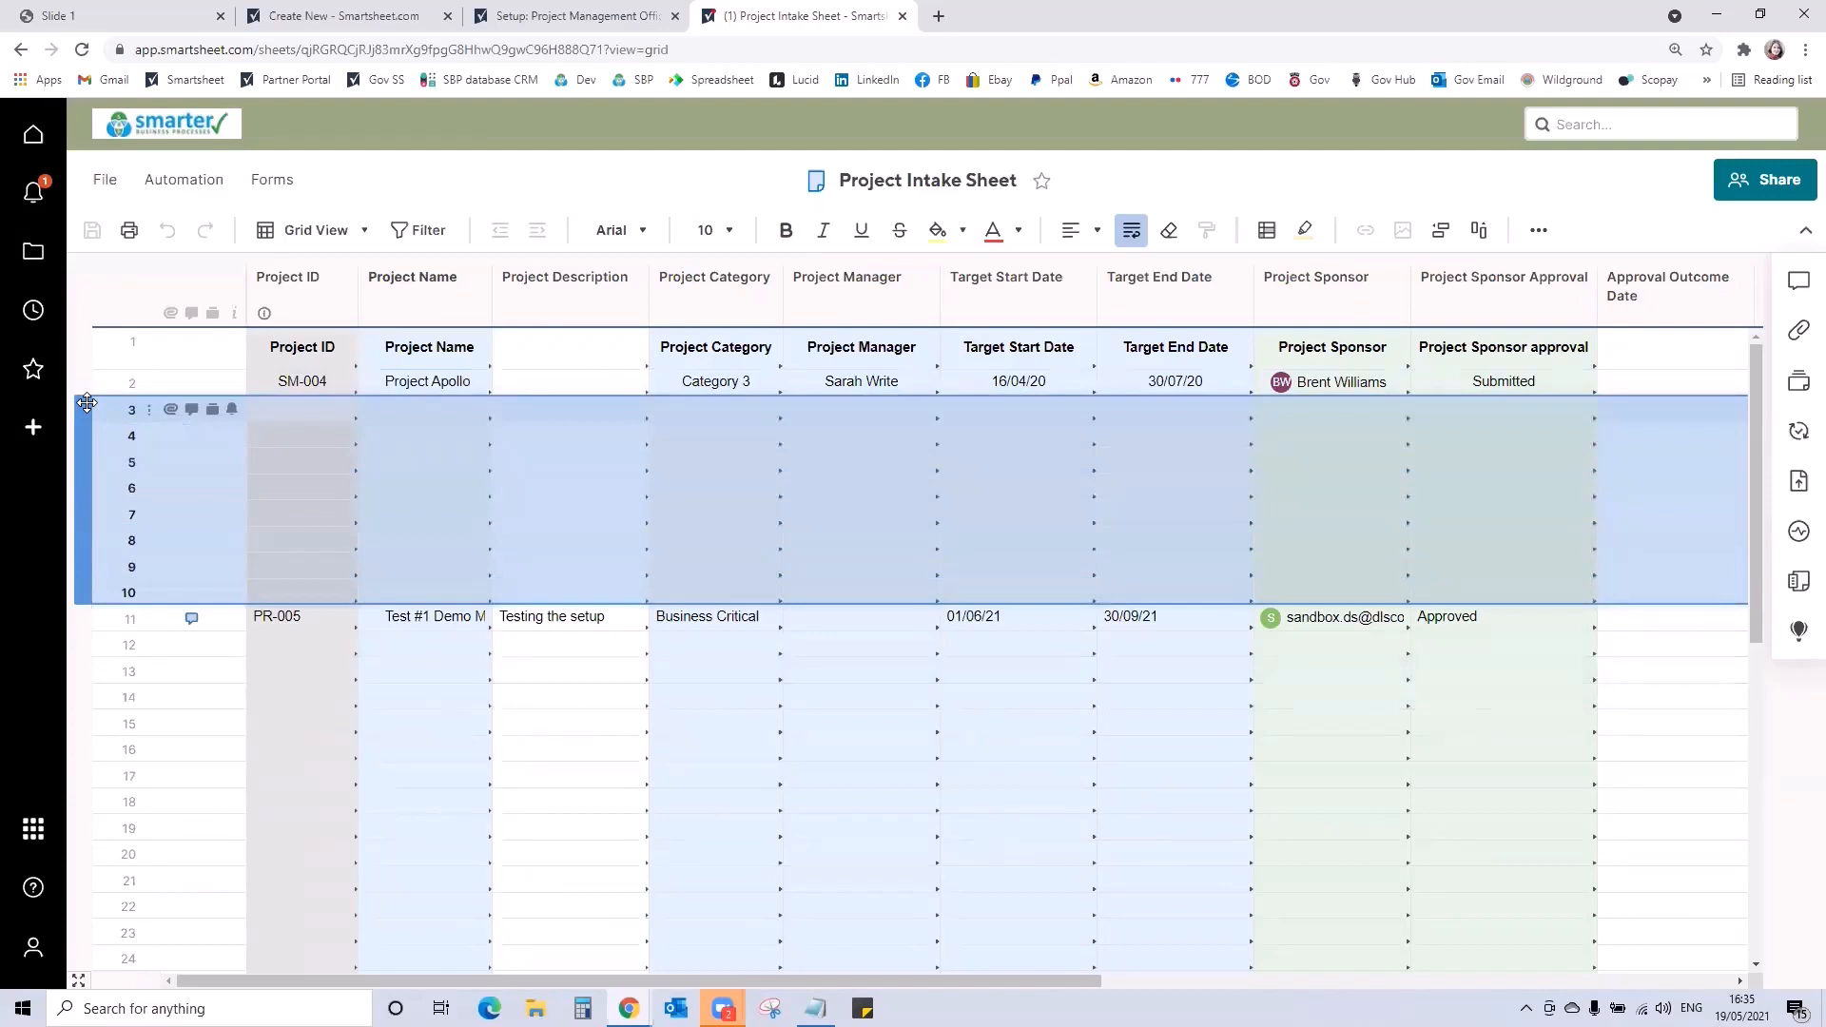
pyautogui.rightClick(87, 403)
pyautogui.click(159, 475)
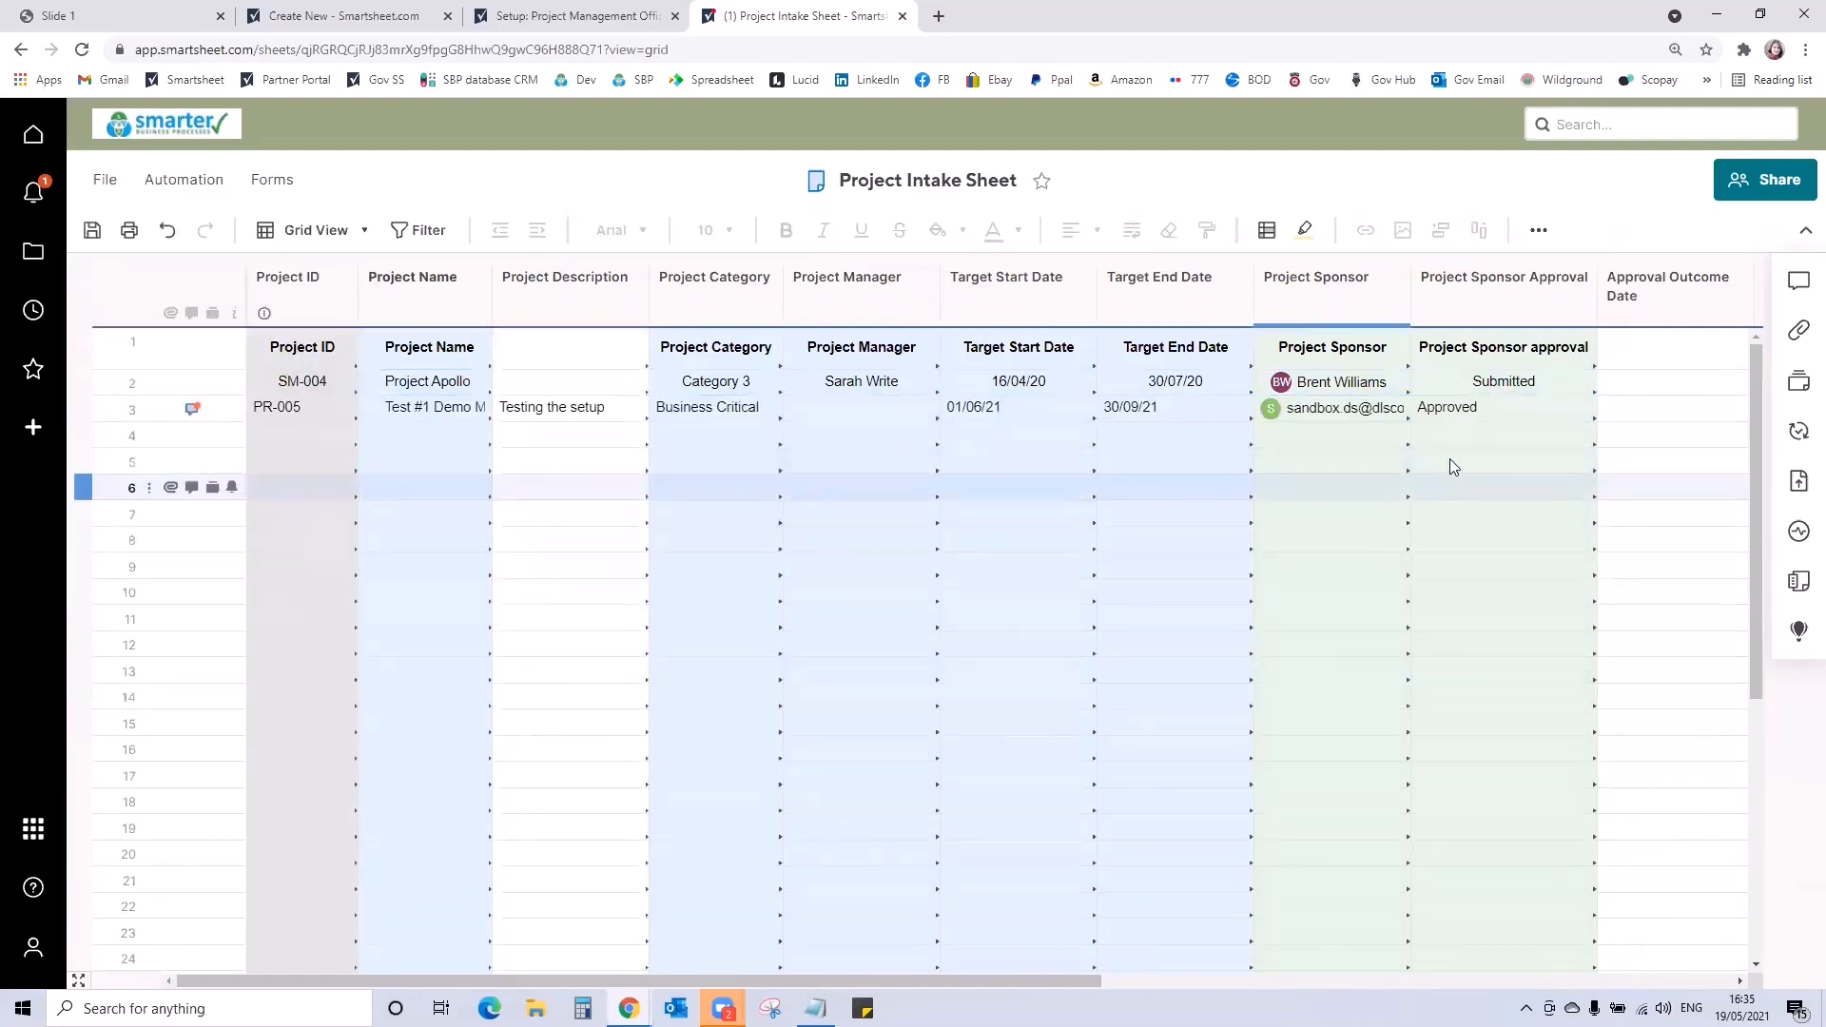
pyautogui.click(95, 231)
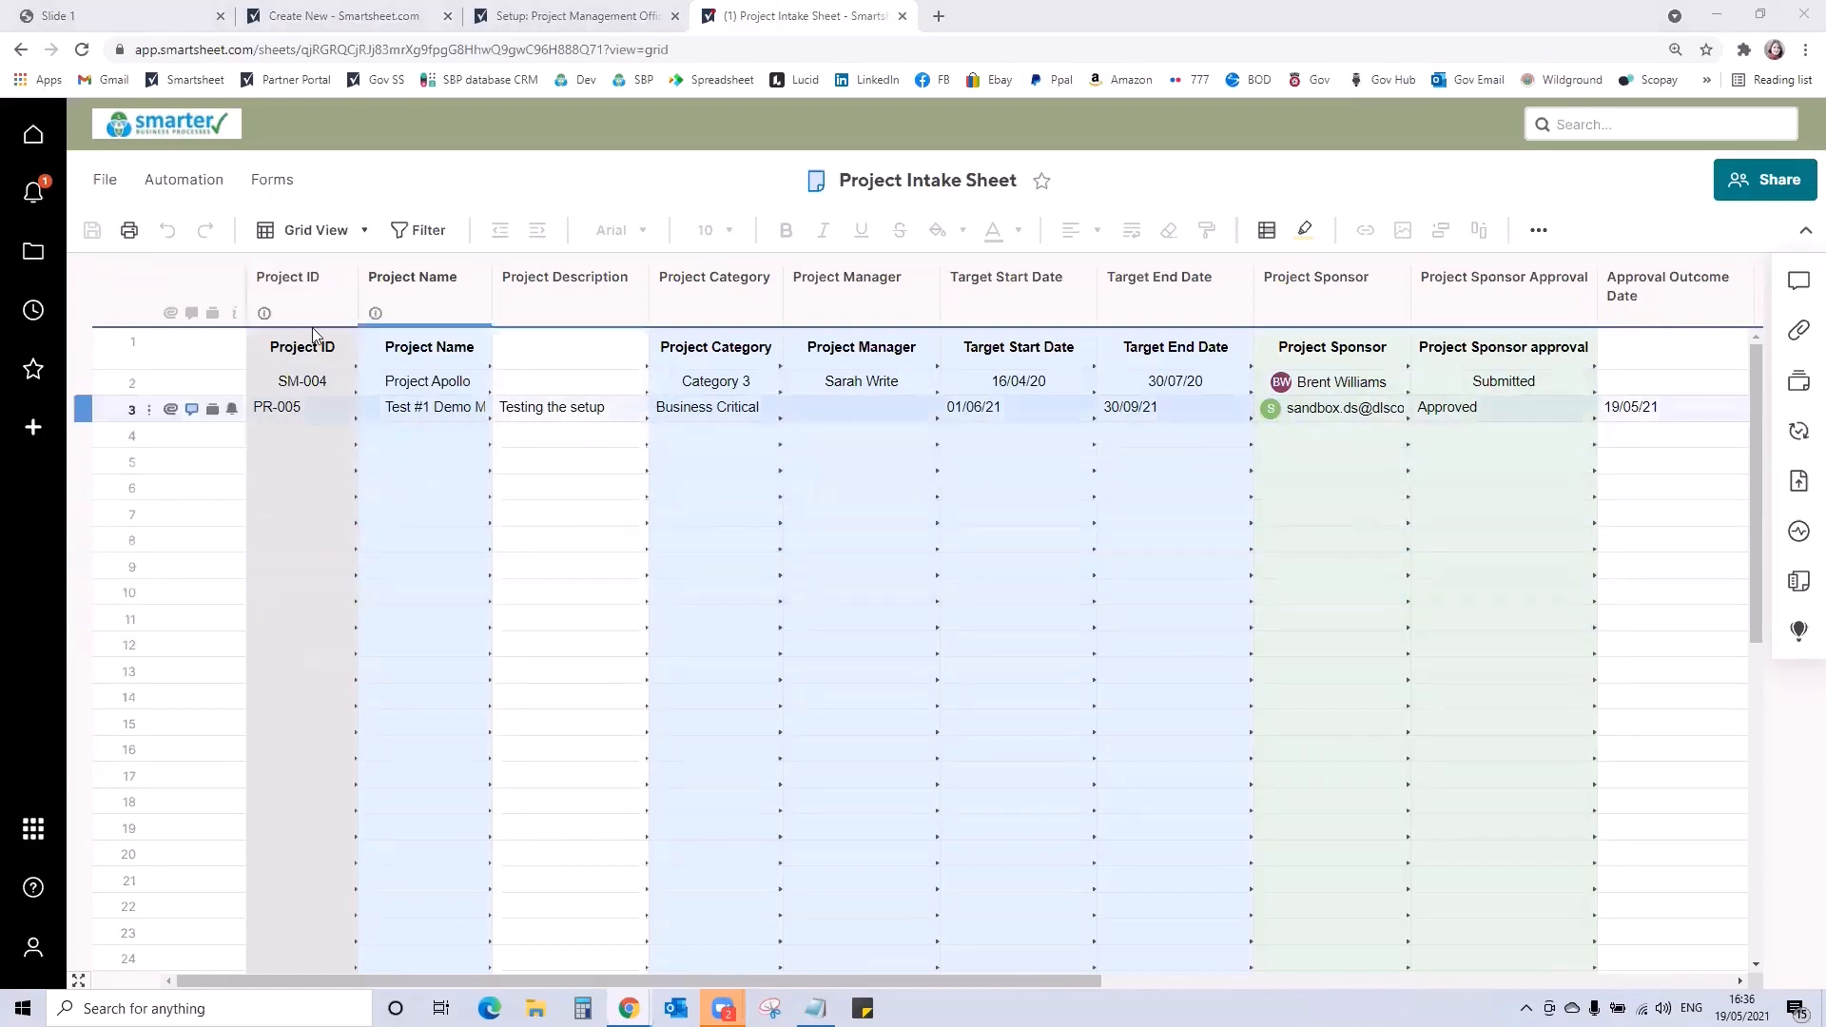
pyautogui.click(36, 253)
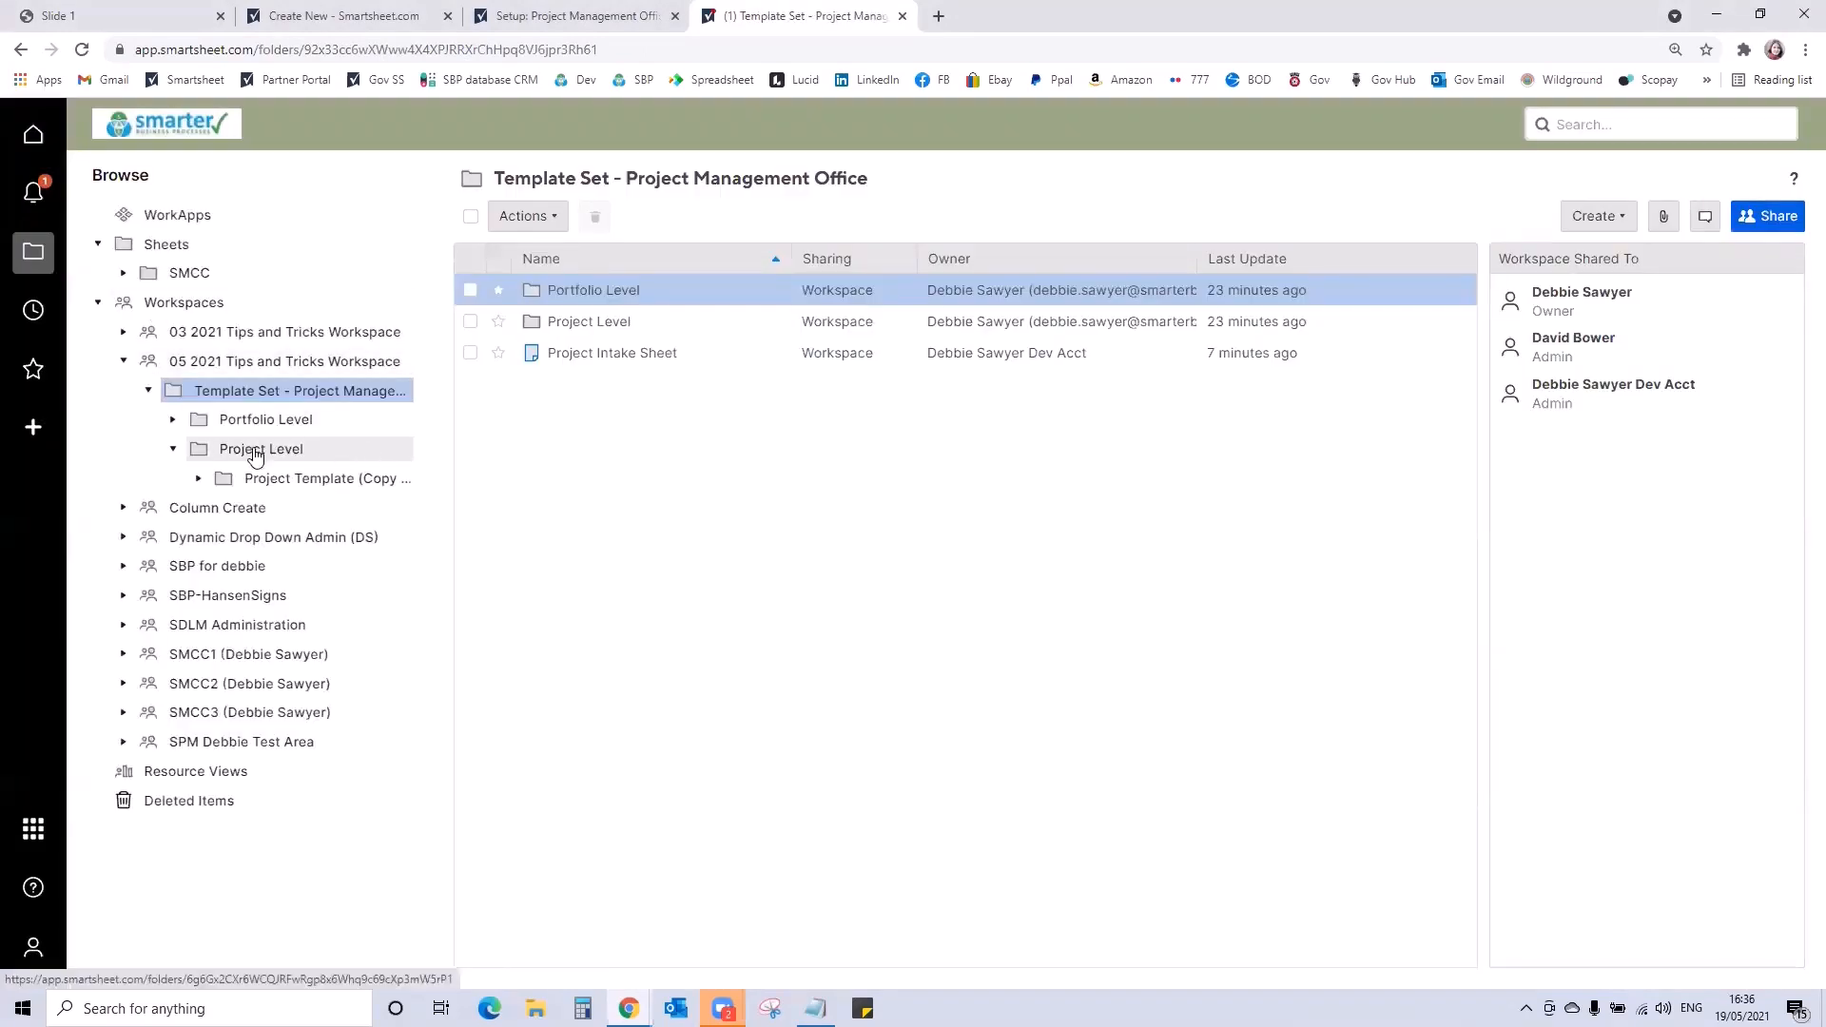
pyautogui.click(255, 454)
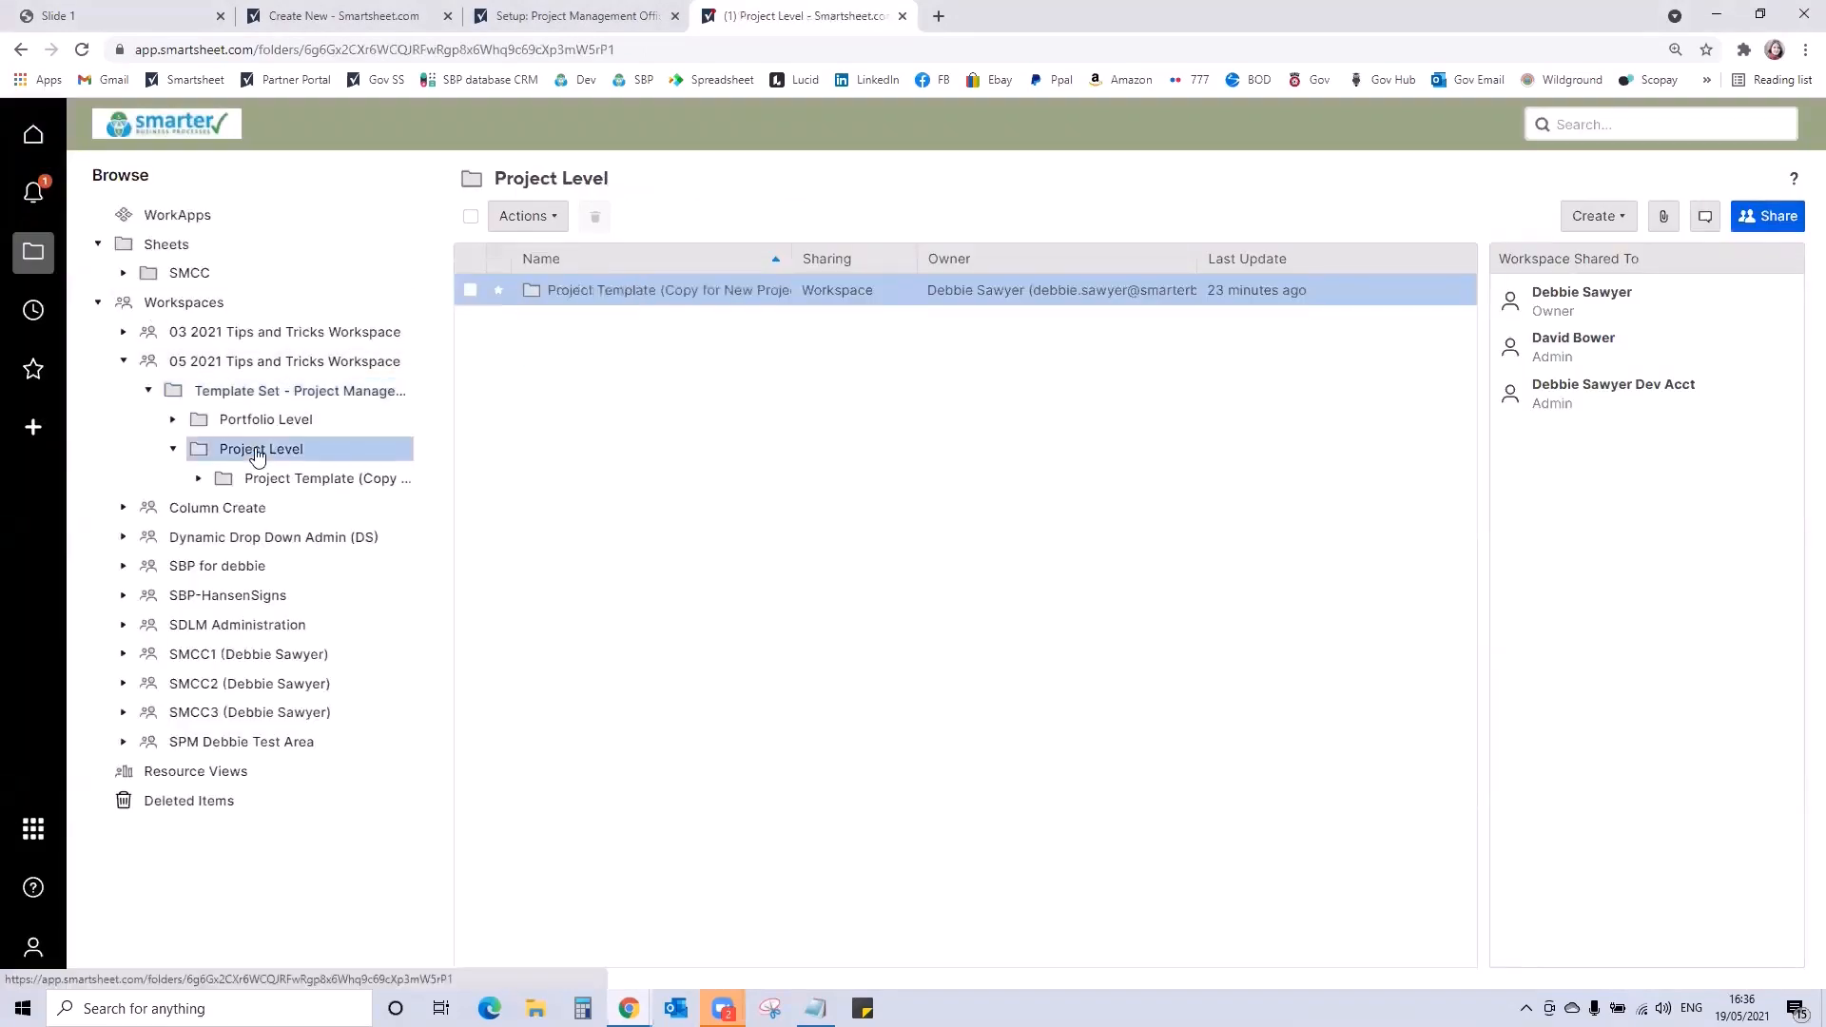
pyautogui.rightClick(572, 300)
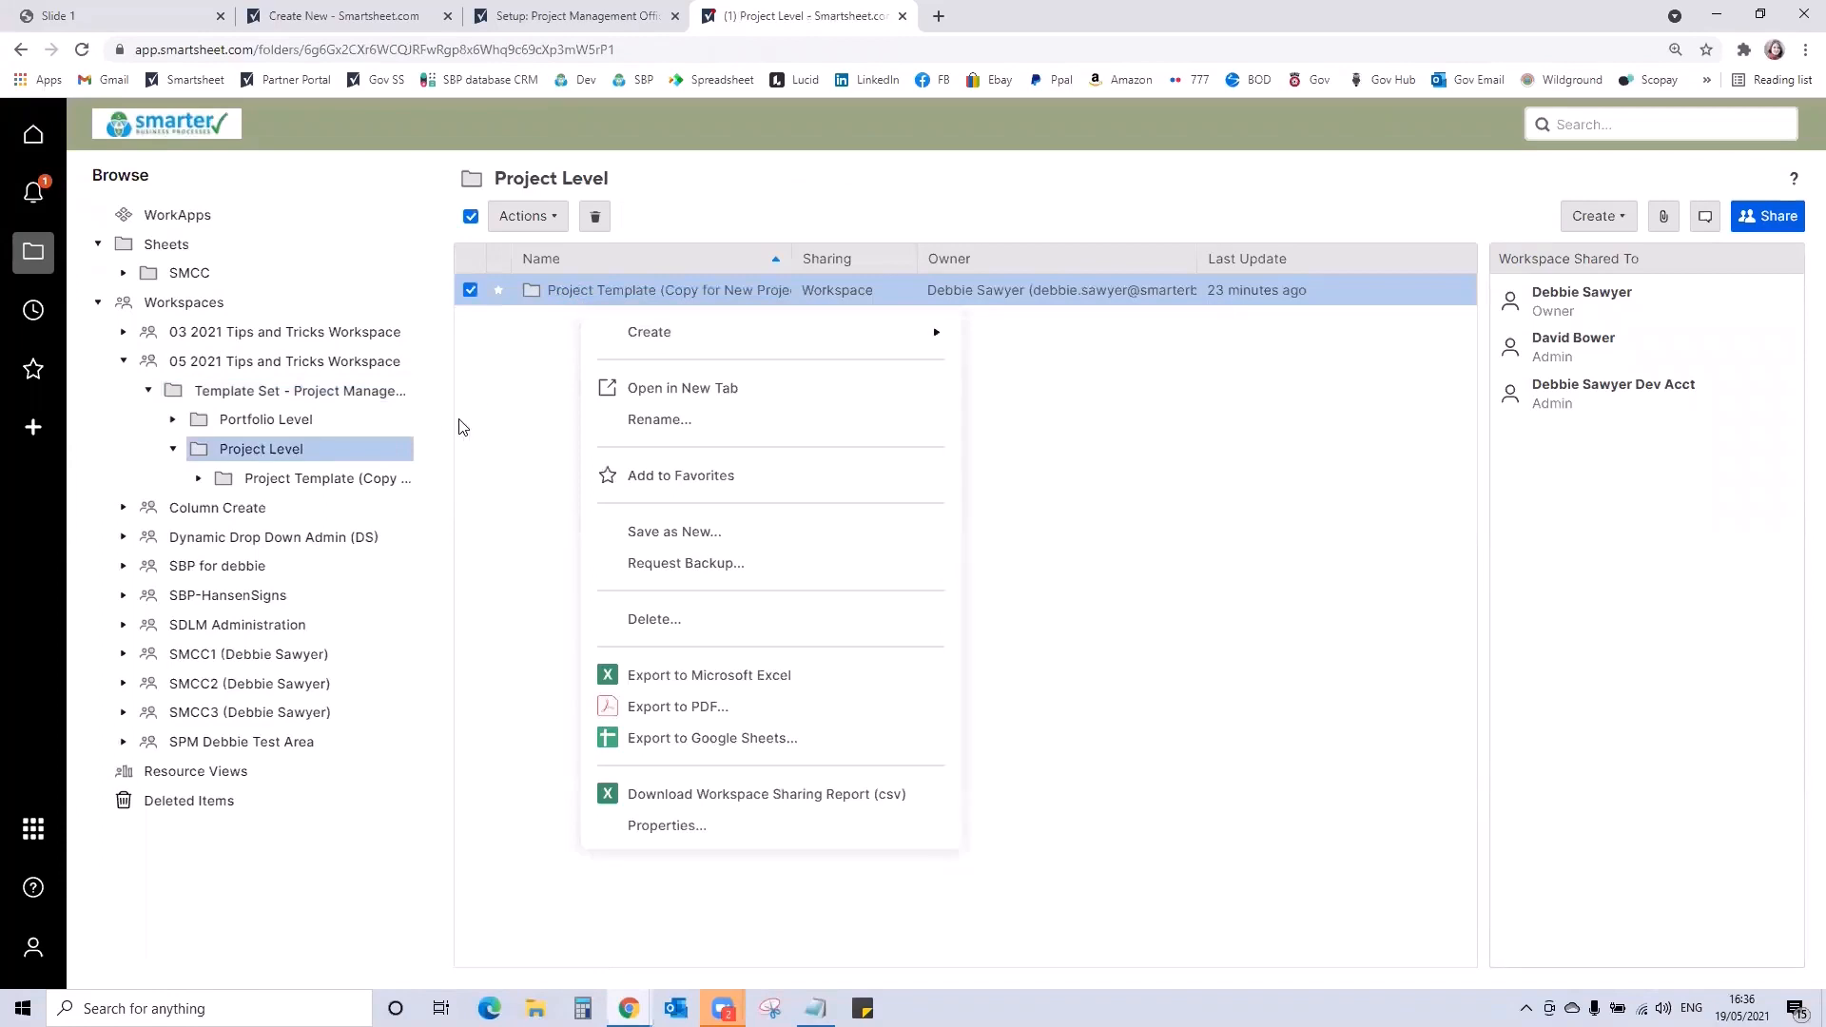
pyautogui.click(290, 400)
pyautogui.click(561, 354)
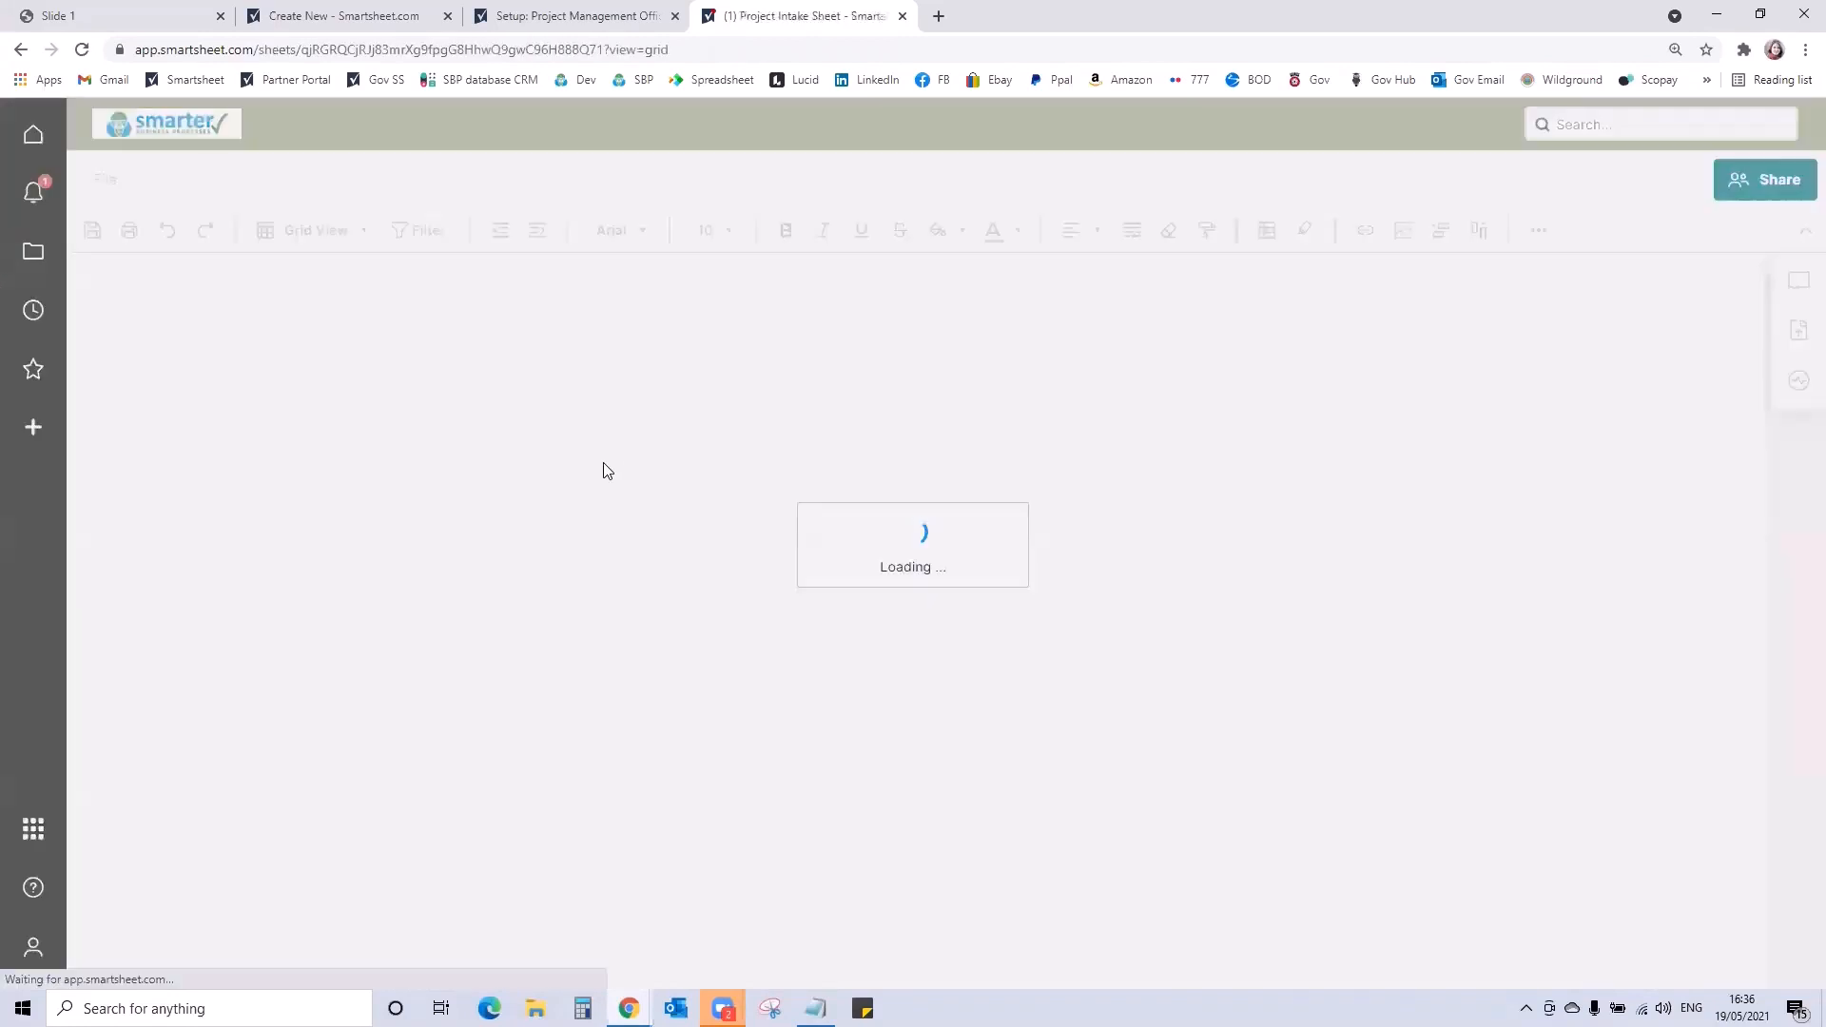
# Copy the new project's name from the intake sheet and save the Project Template folder as a new folder named "Test #1 Demo May" in Project Level
pyautogui.click(448, 403)
pyautogui.hotkey('ctrl', 'c')
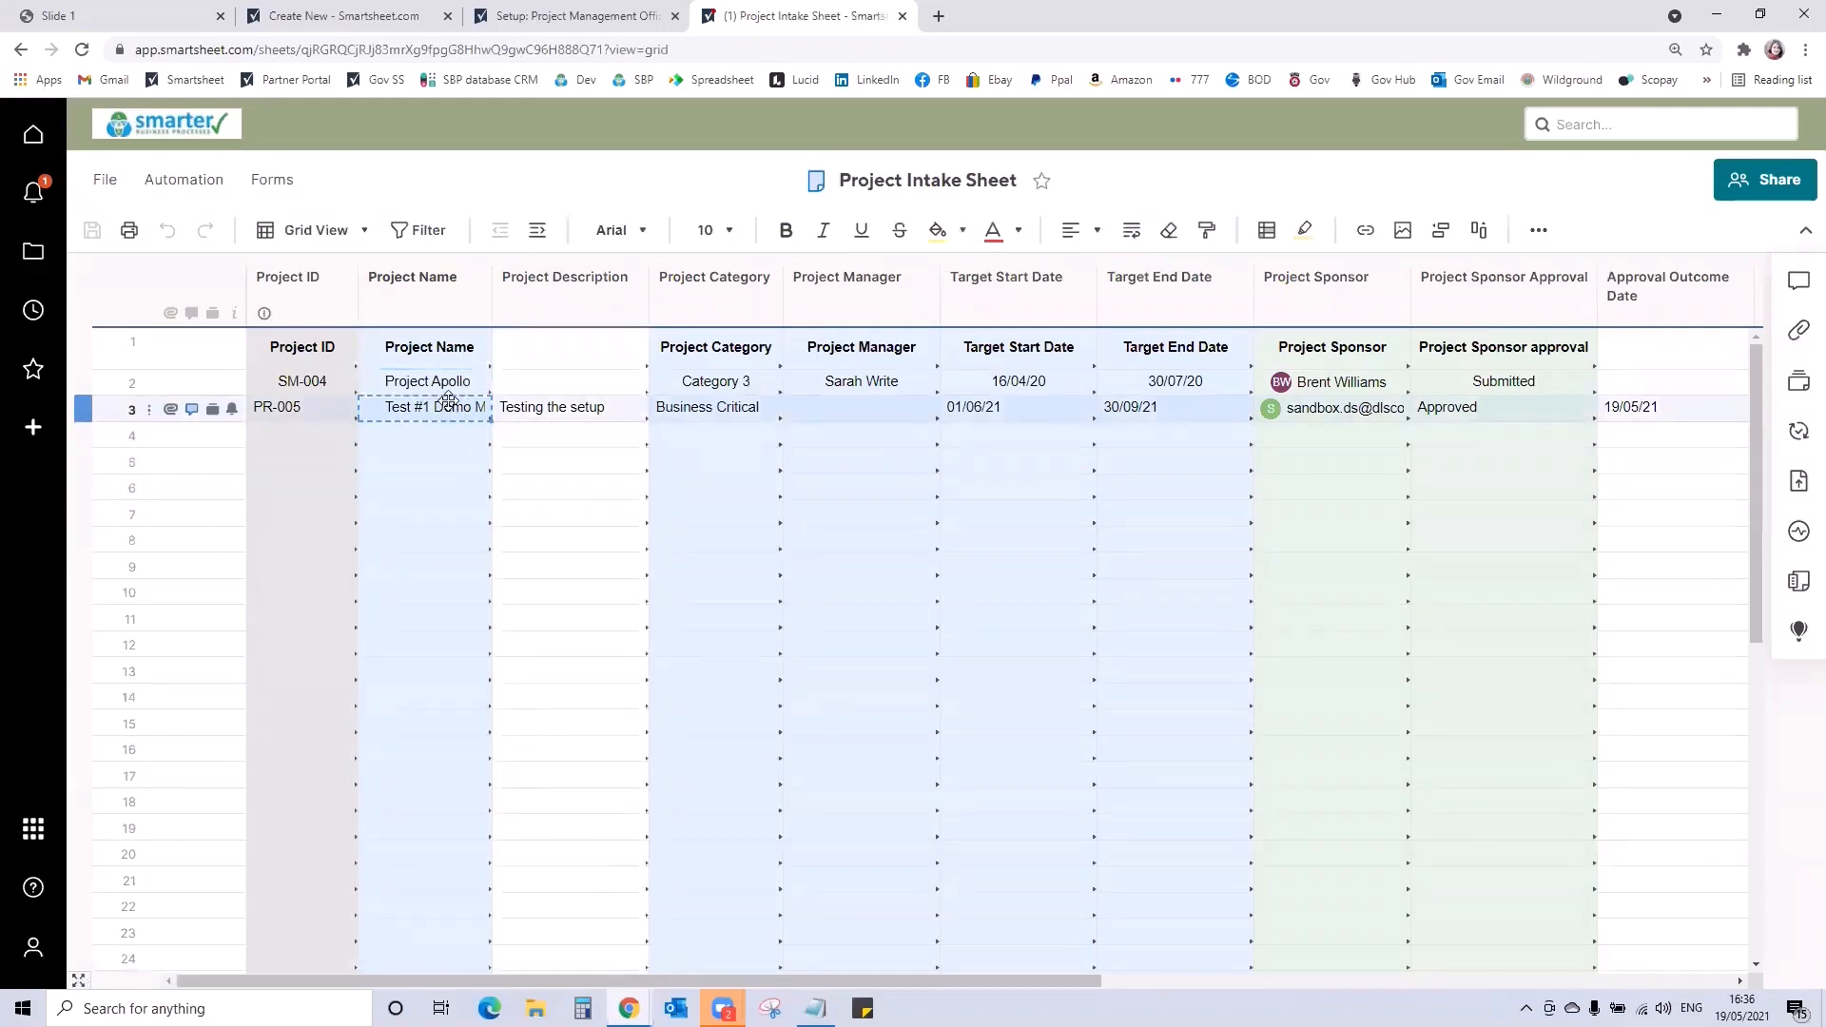
pyautogui.click(34, 251)
pyautogui.click(561, 324)
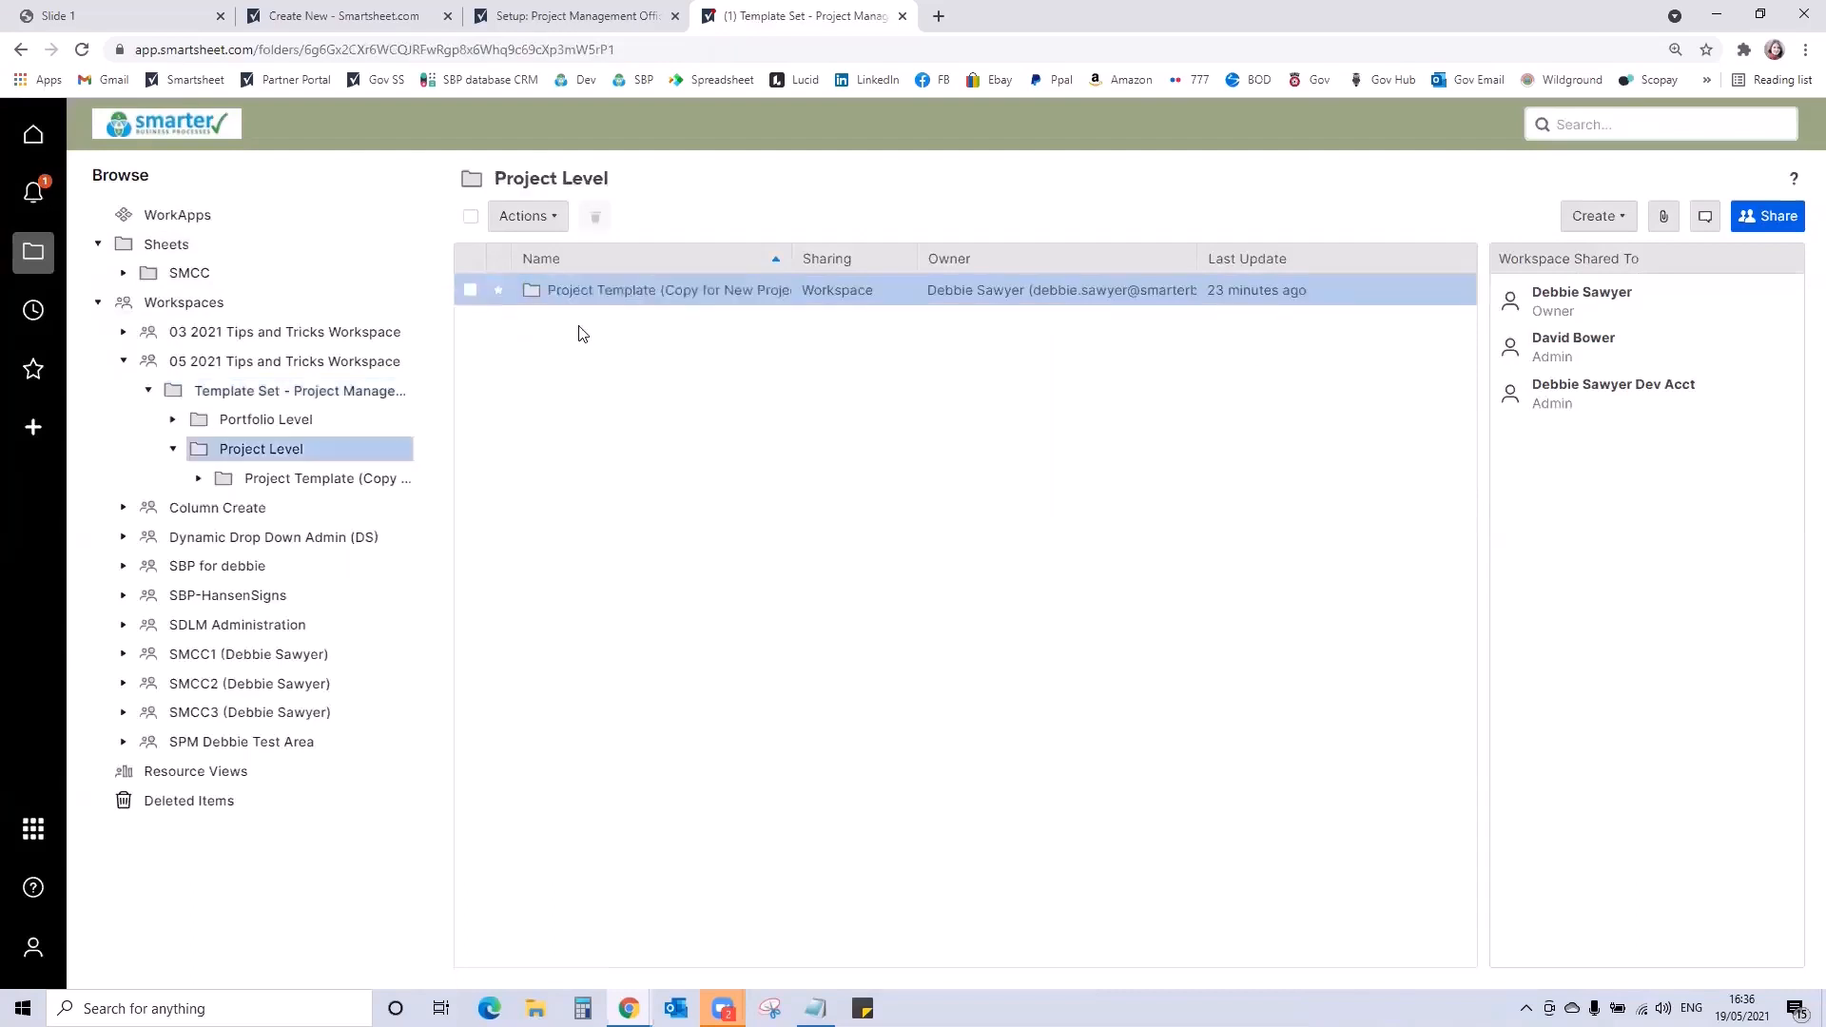
pyautogui.rightClick(593, 295)
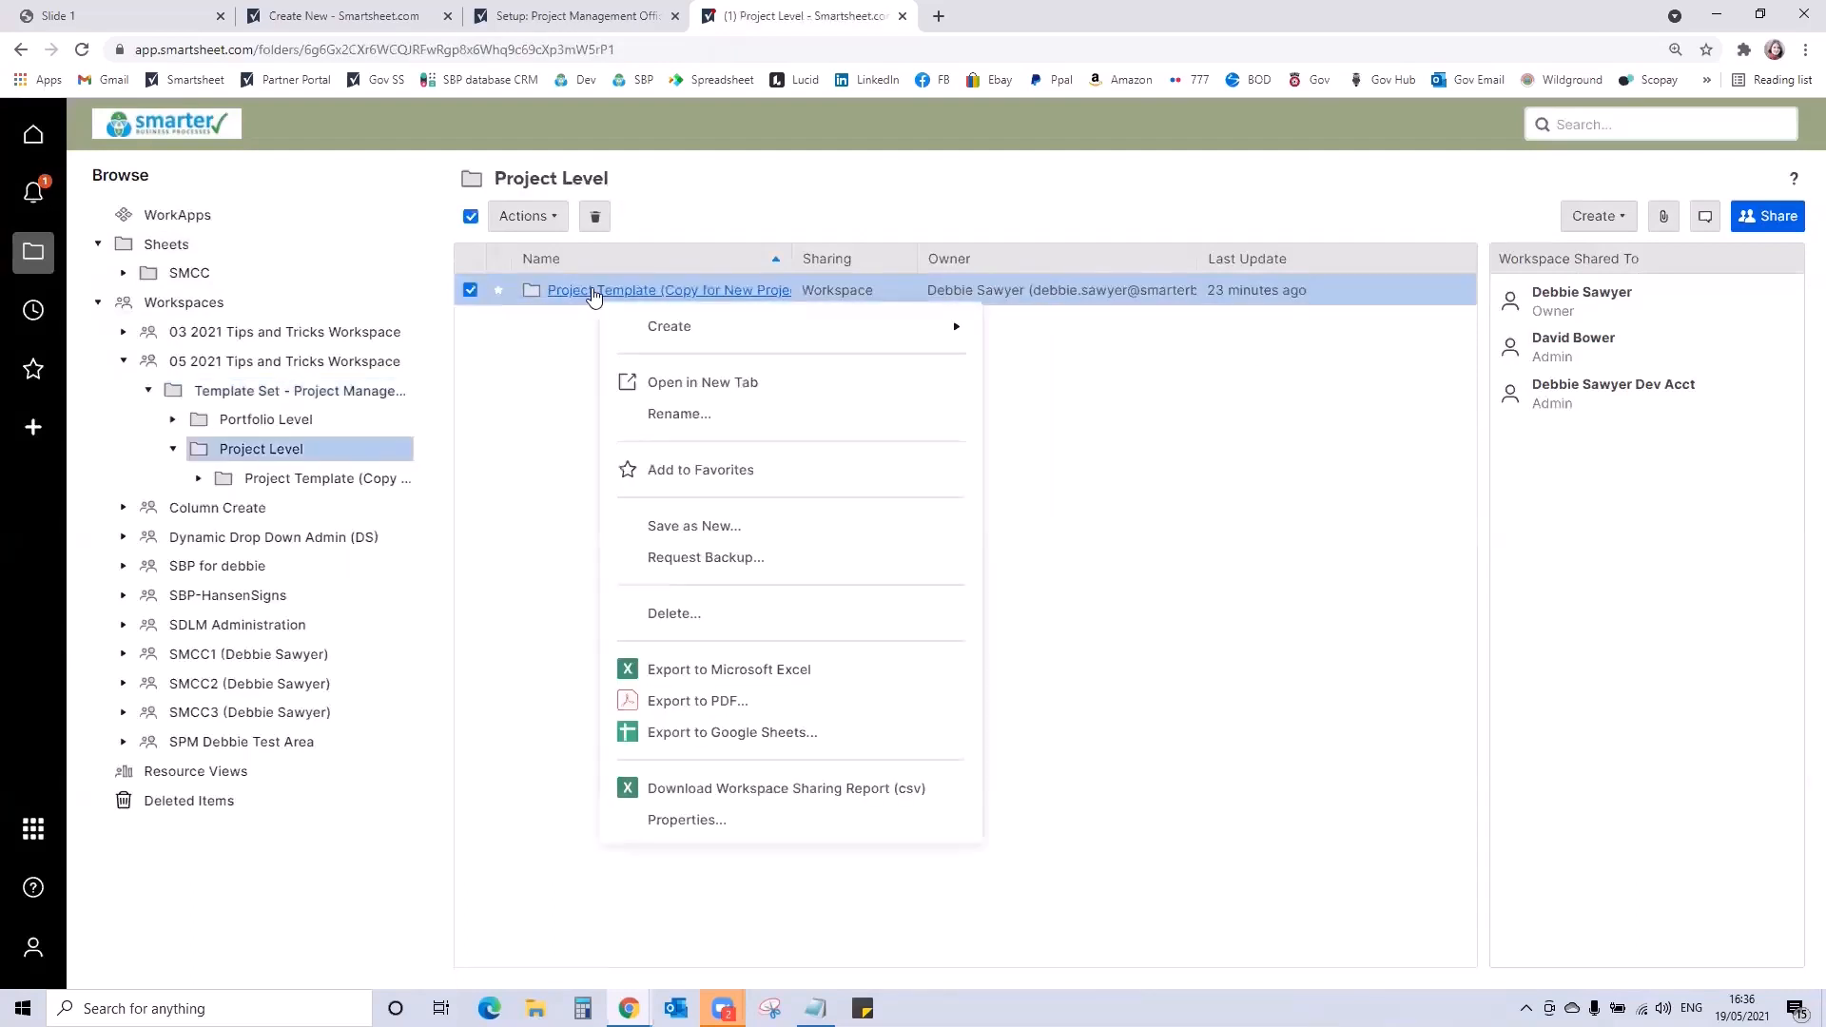
pyautogui.click(665, 526)
pyautogui.write('Test #1 Demo May')
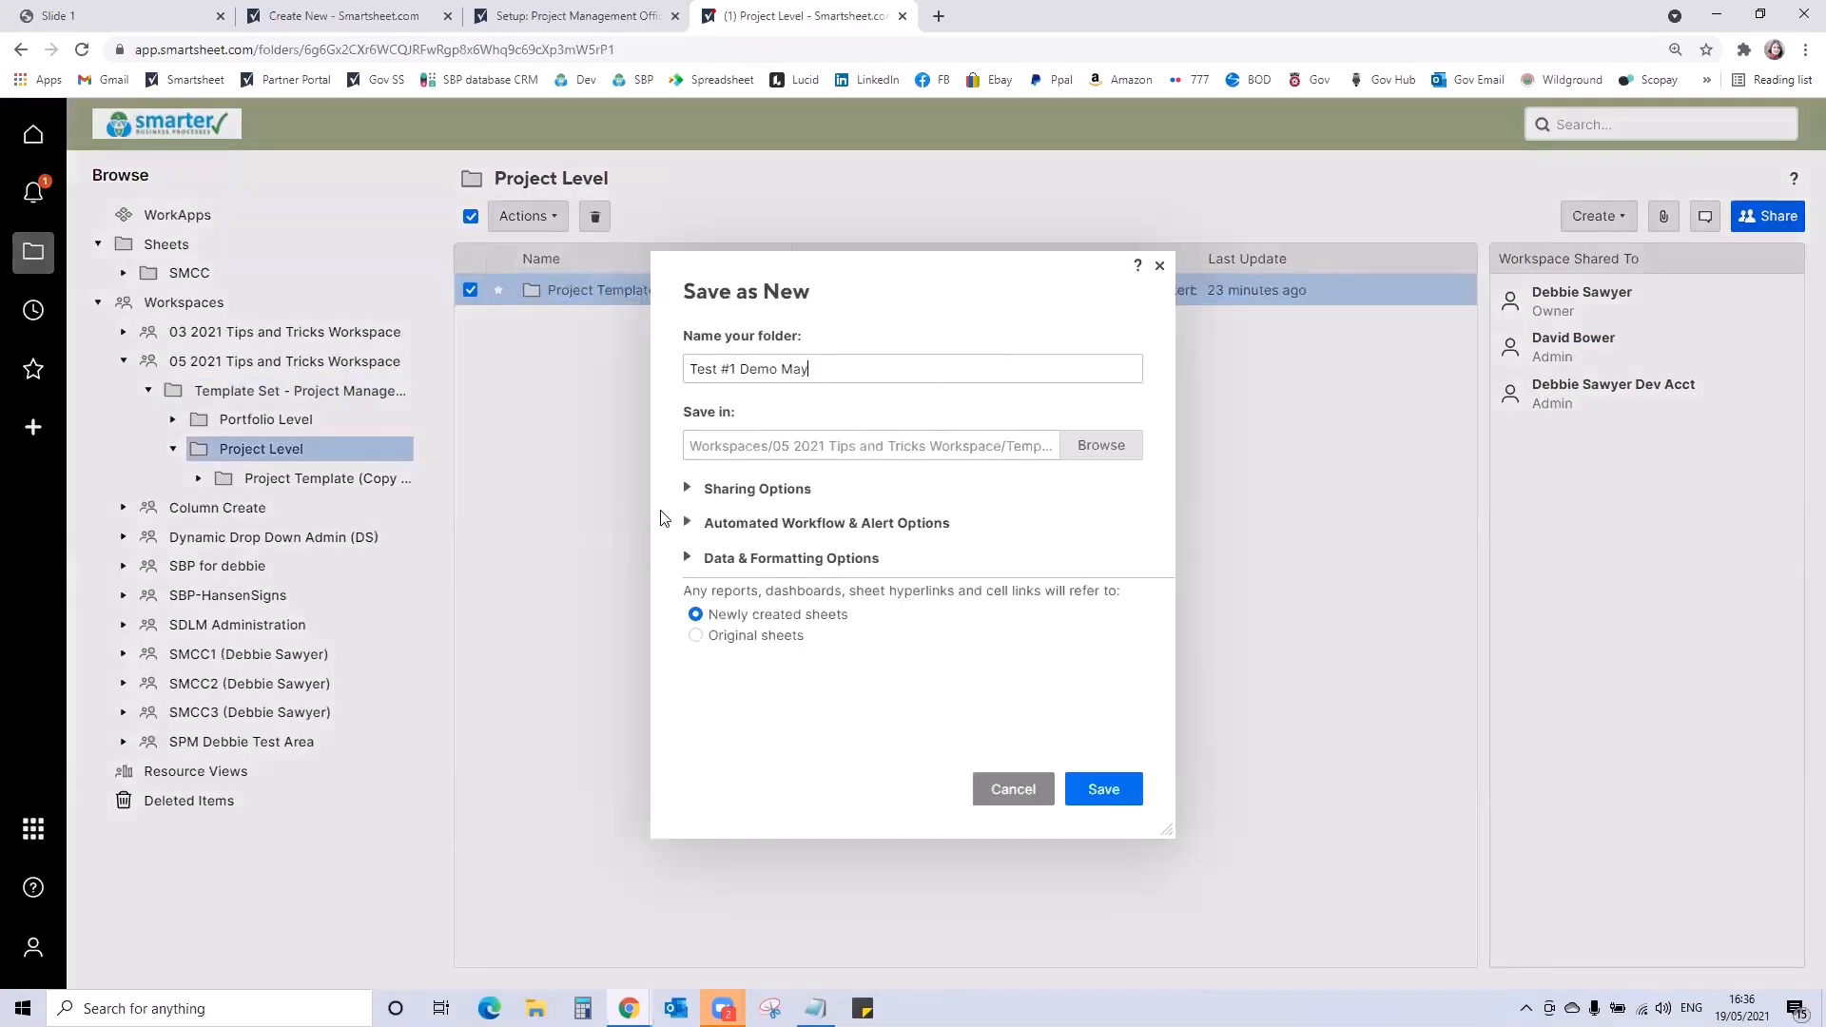
pyautogui.click(1127, 785)
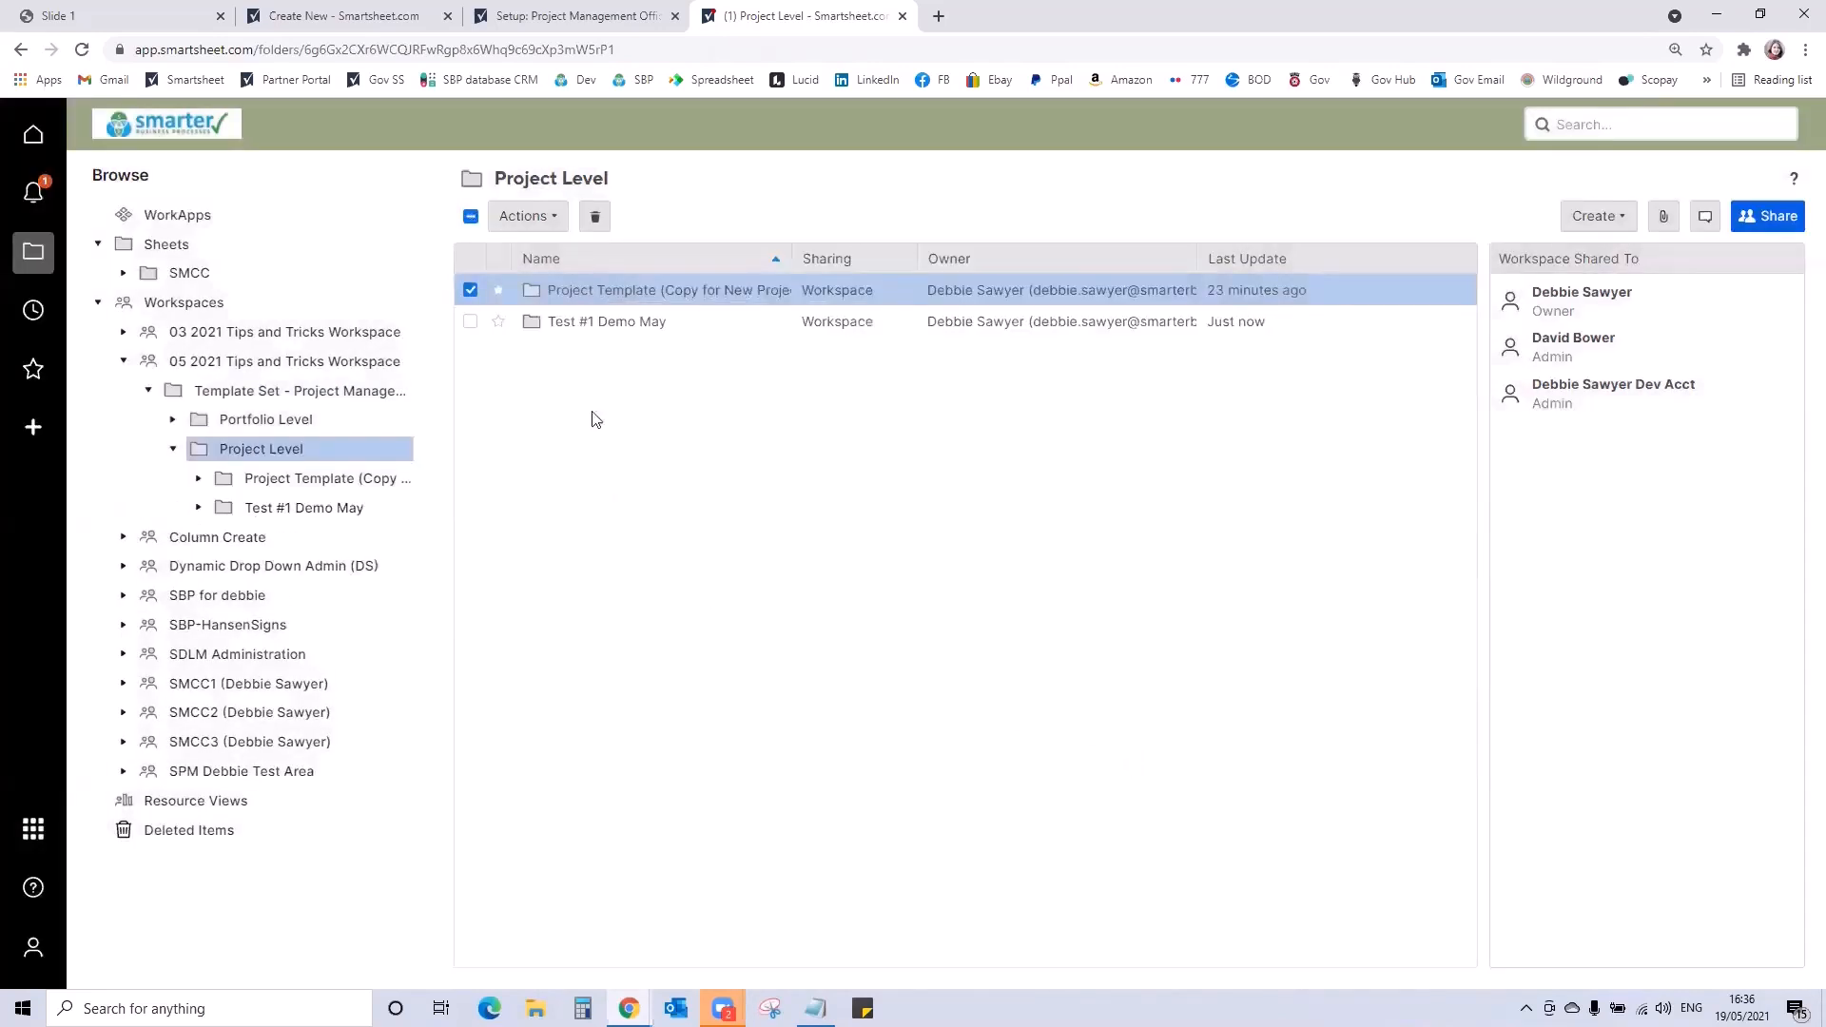
# Check the contents of the Test #1 Demo May folder and copy the project ID PR-005 from the Project Intake Sheet
pyautogui.click(584, 322)
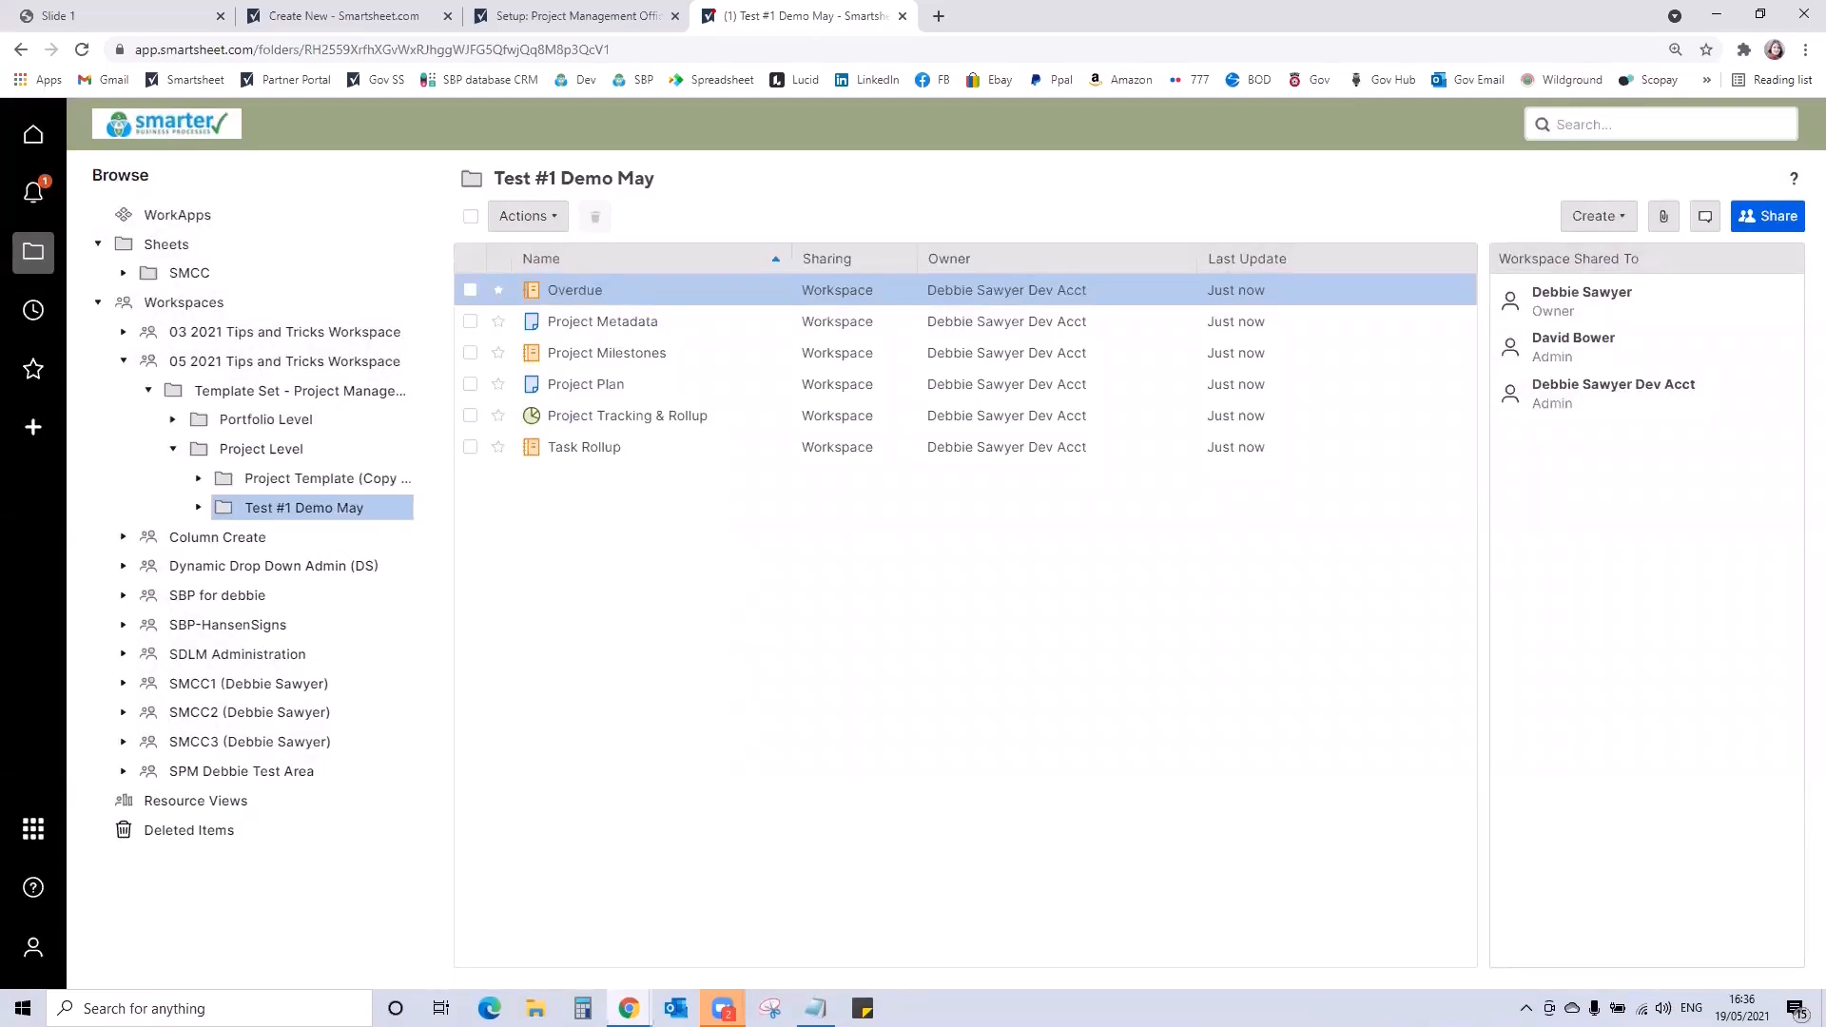
pyautogui.click(323, 392)
pyautogui.click(574, 355)
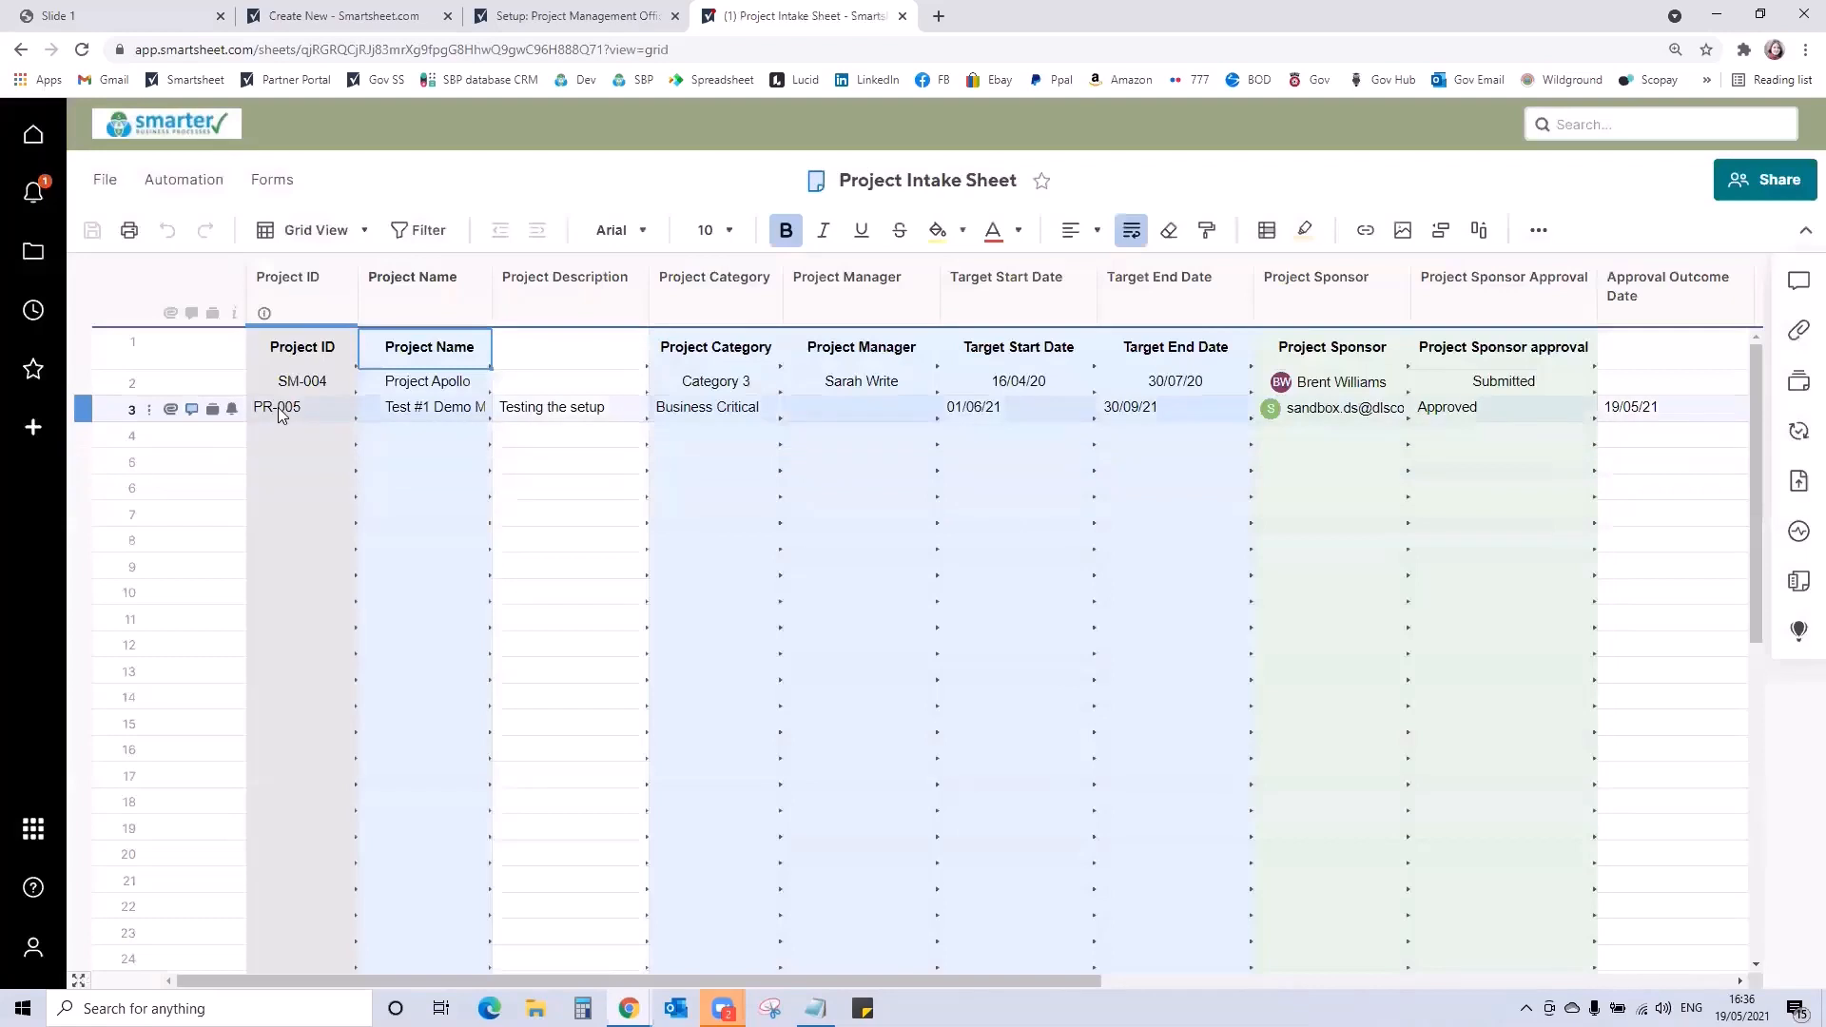
pyautogui.click(280, 410)
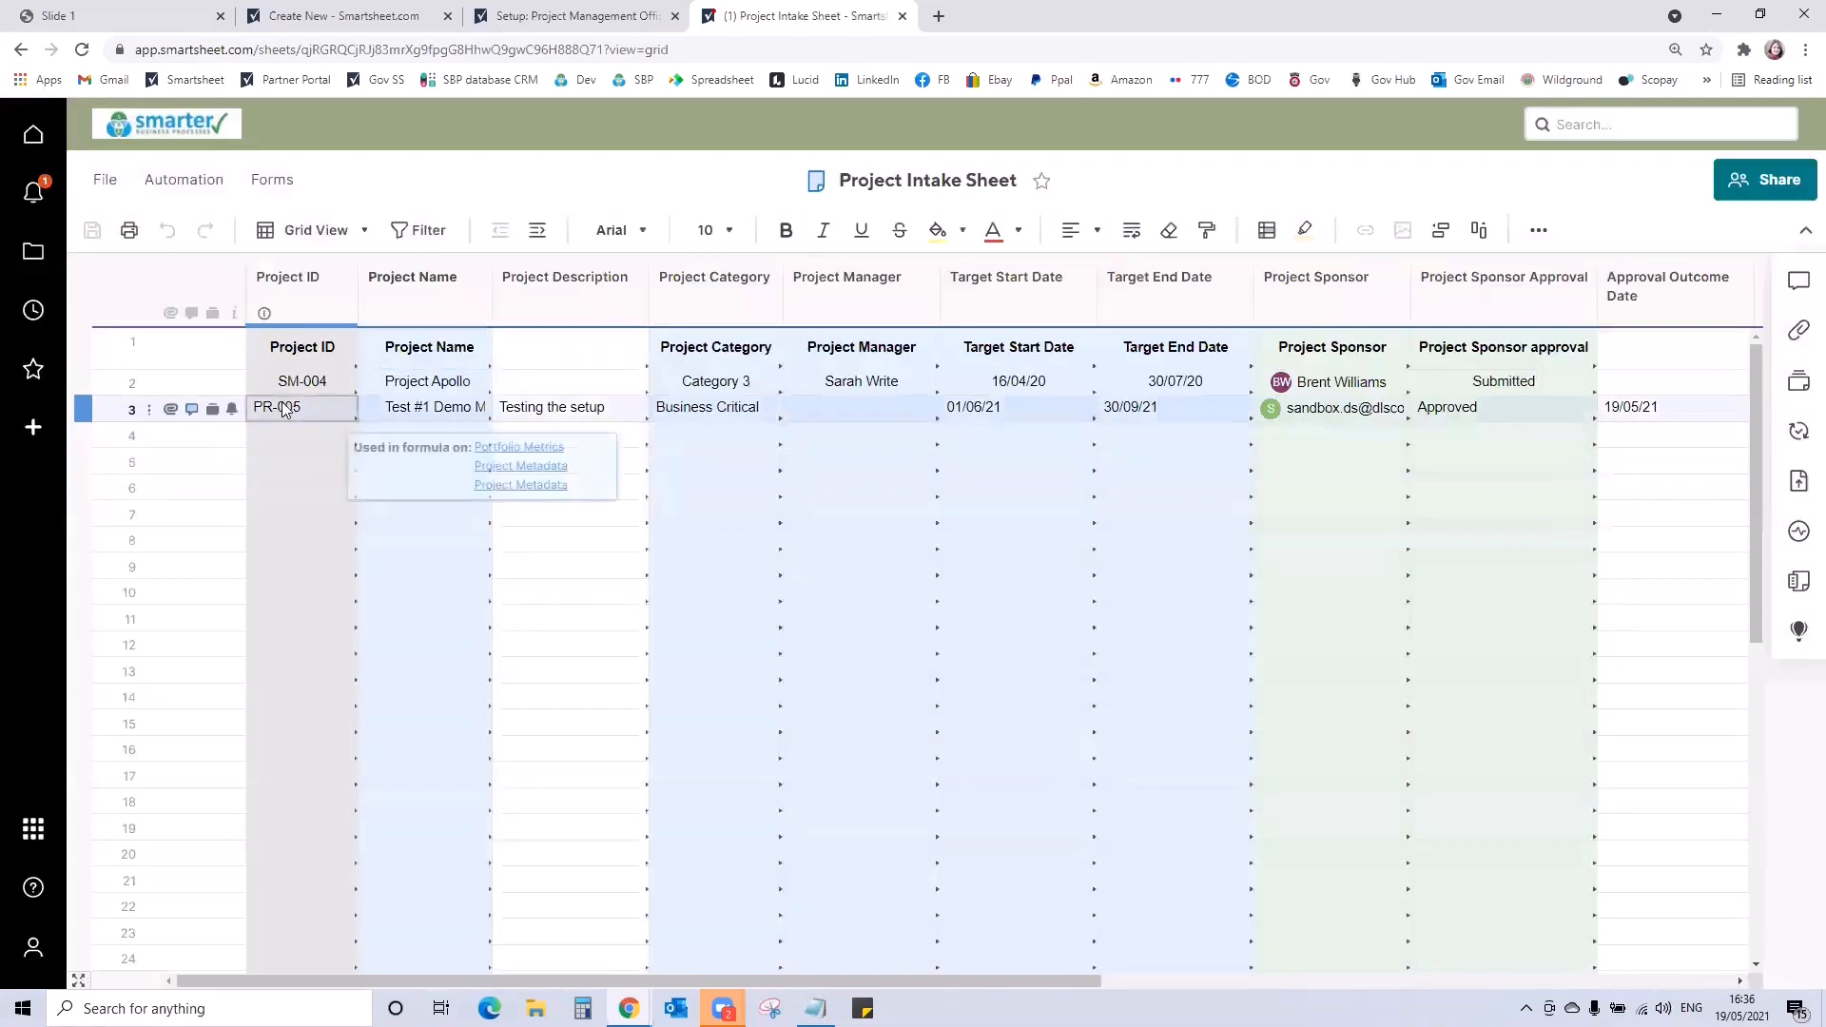
# Set the Project ID to PR-005 in the Project Metadata sheet of the Test #1 Demo May folder and save the sheet
pyautogui.click(31, 254)
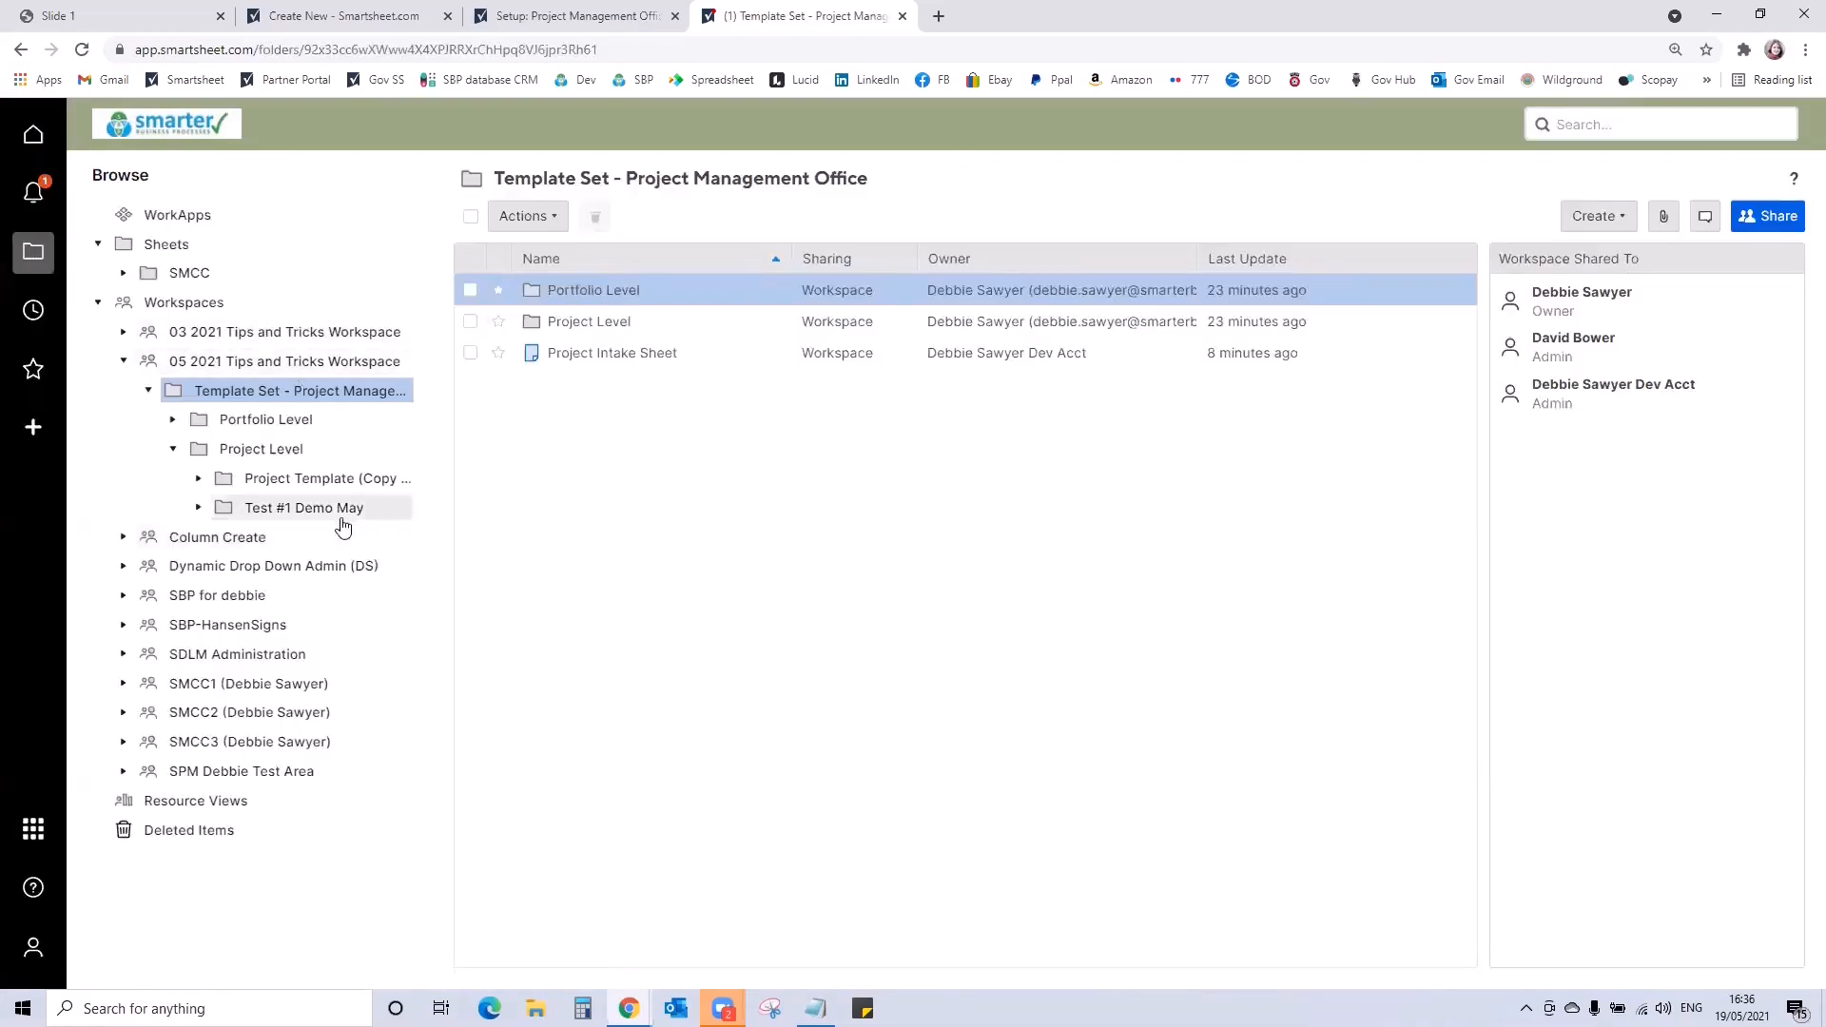
pyautogui.click(349, 516)
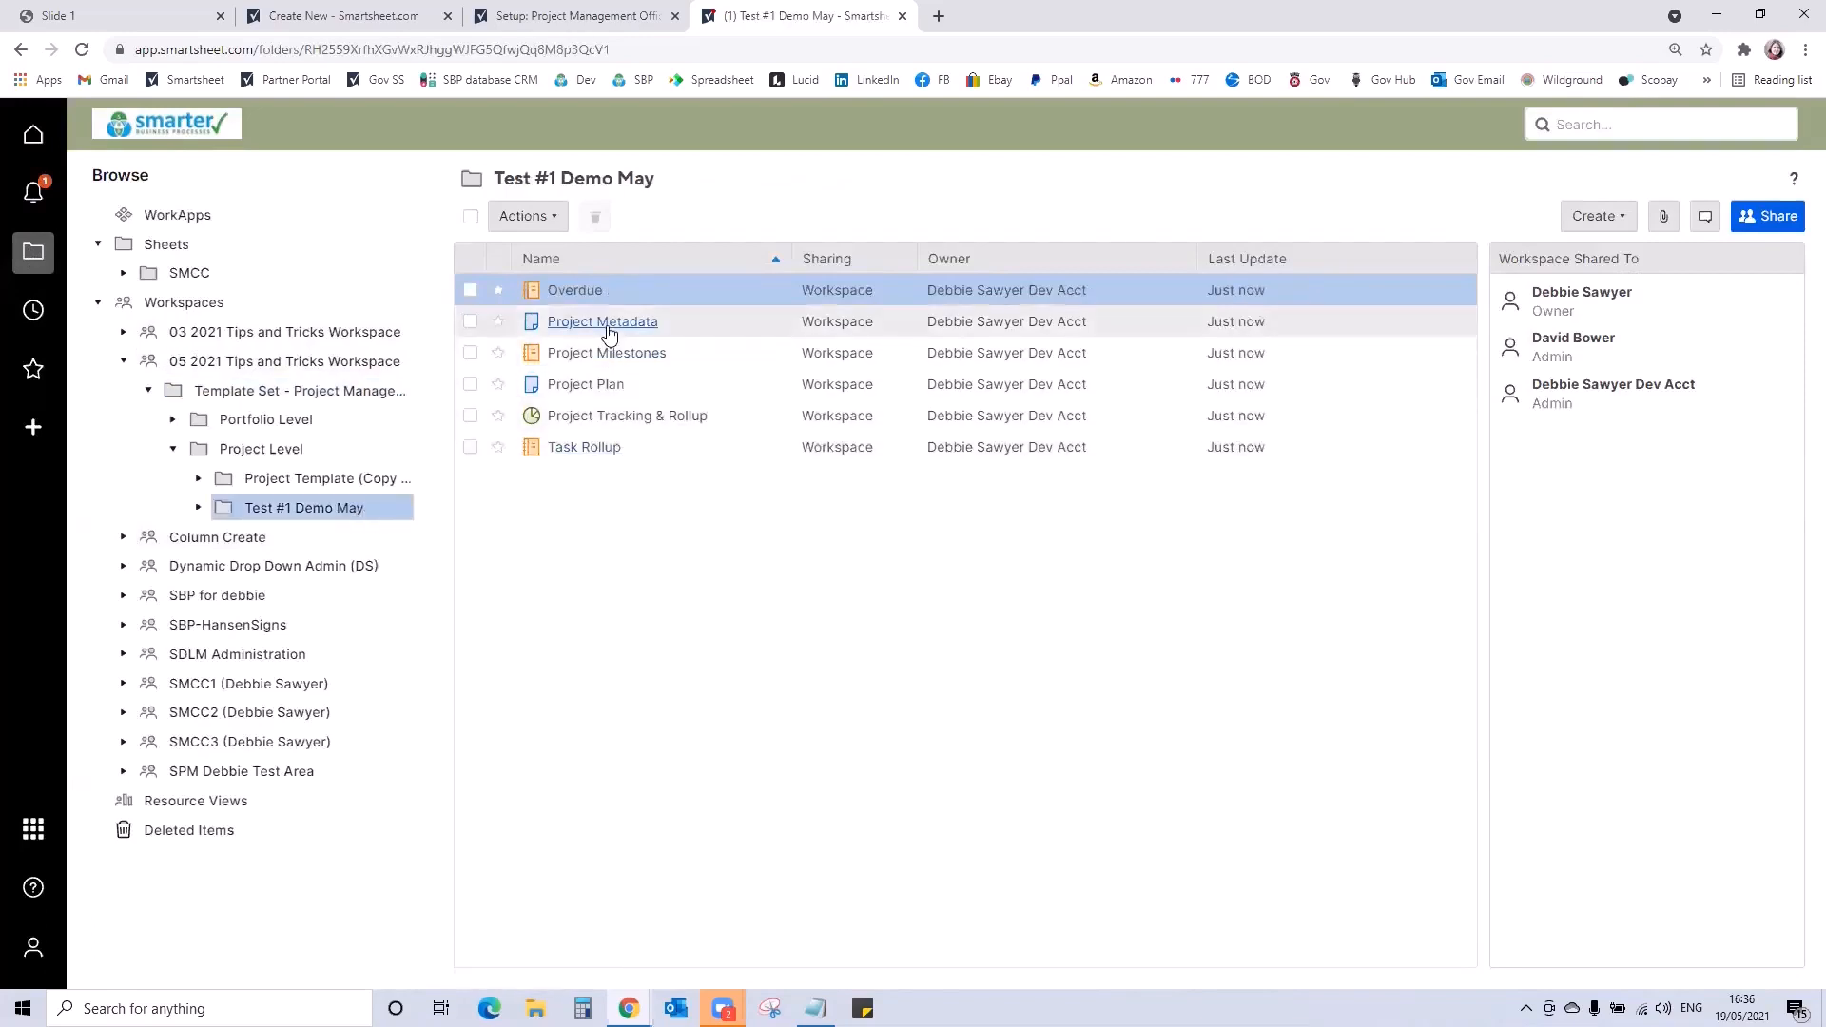
pyautogui.click(608, 323)
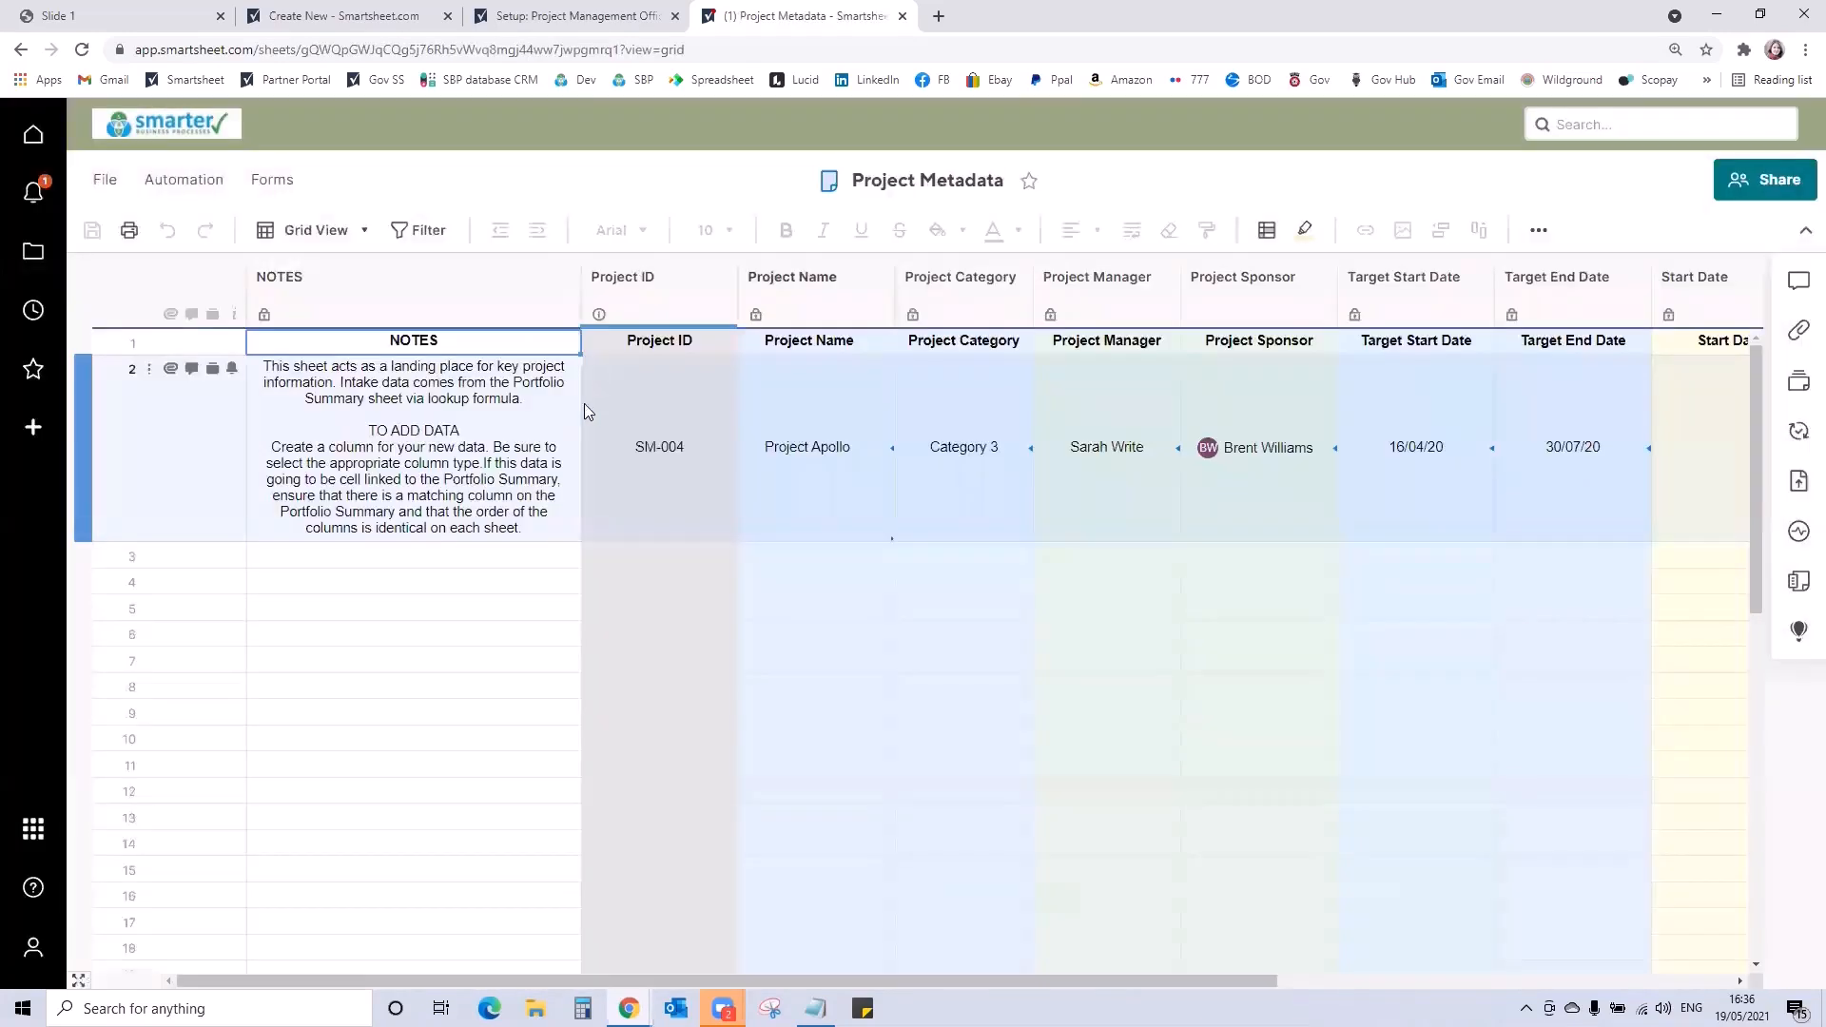
pyautogui.click(625, 428)
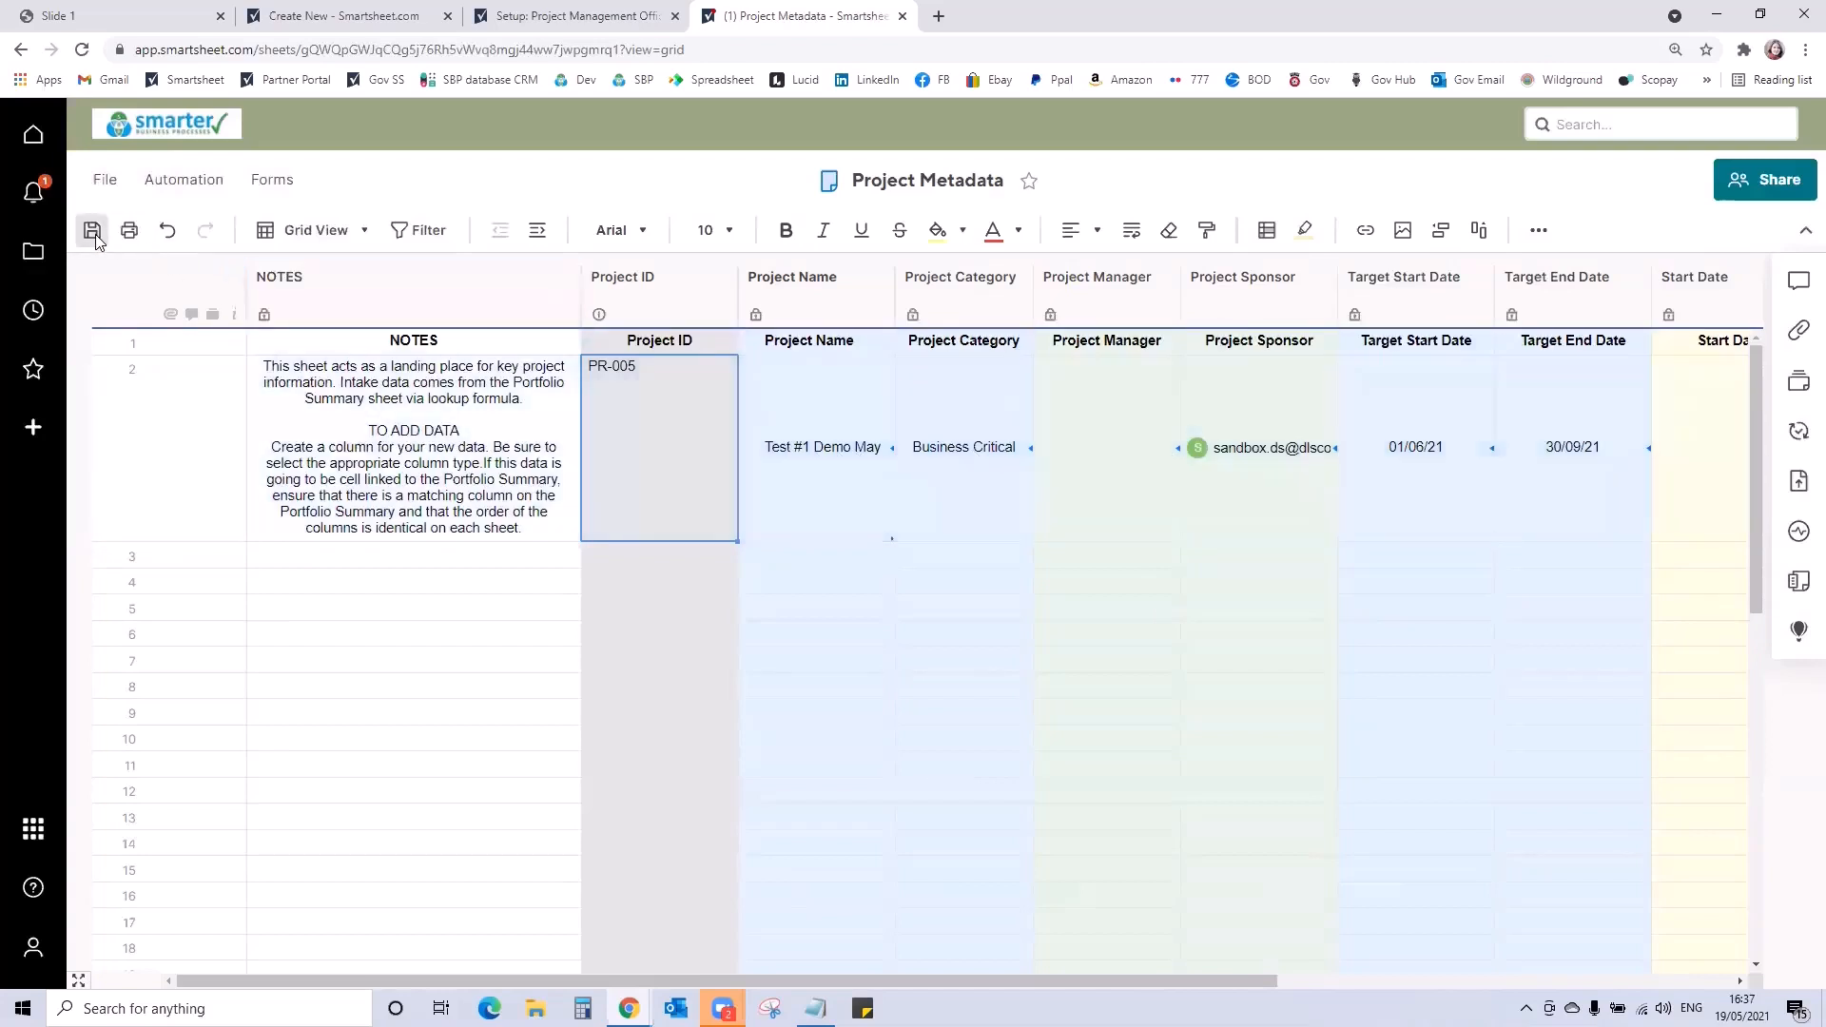
pyautogui.click(95, 234)
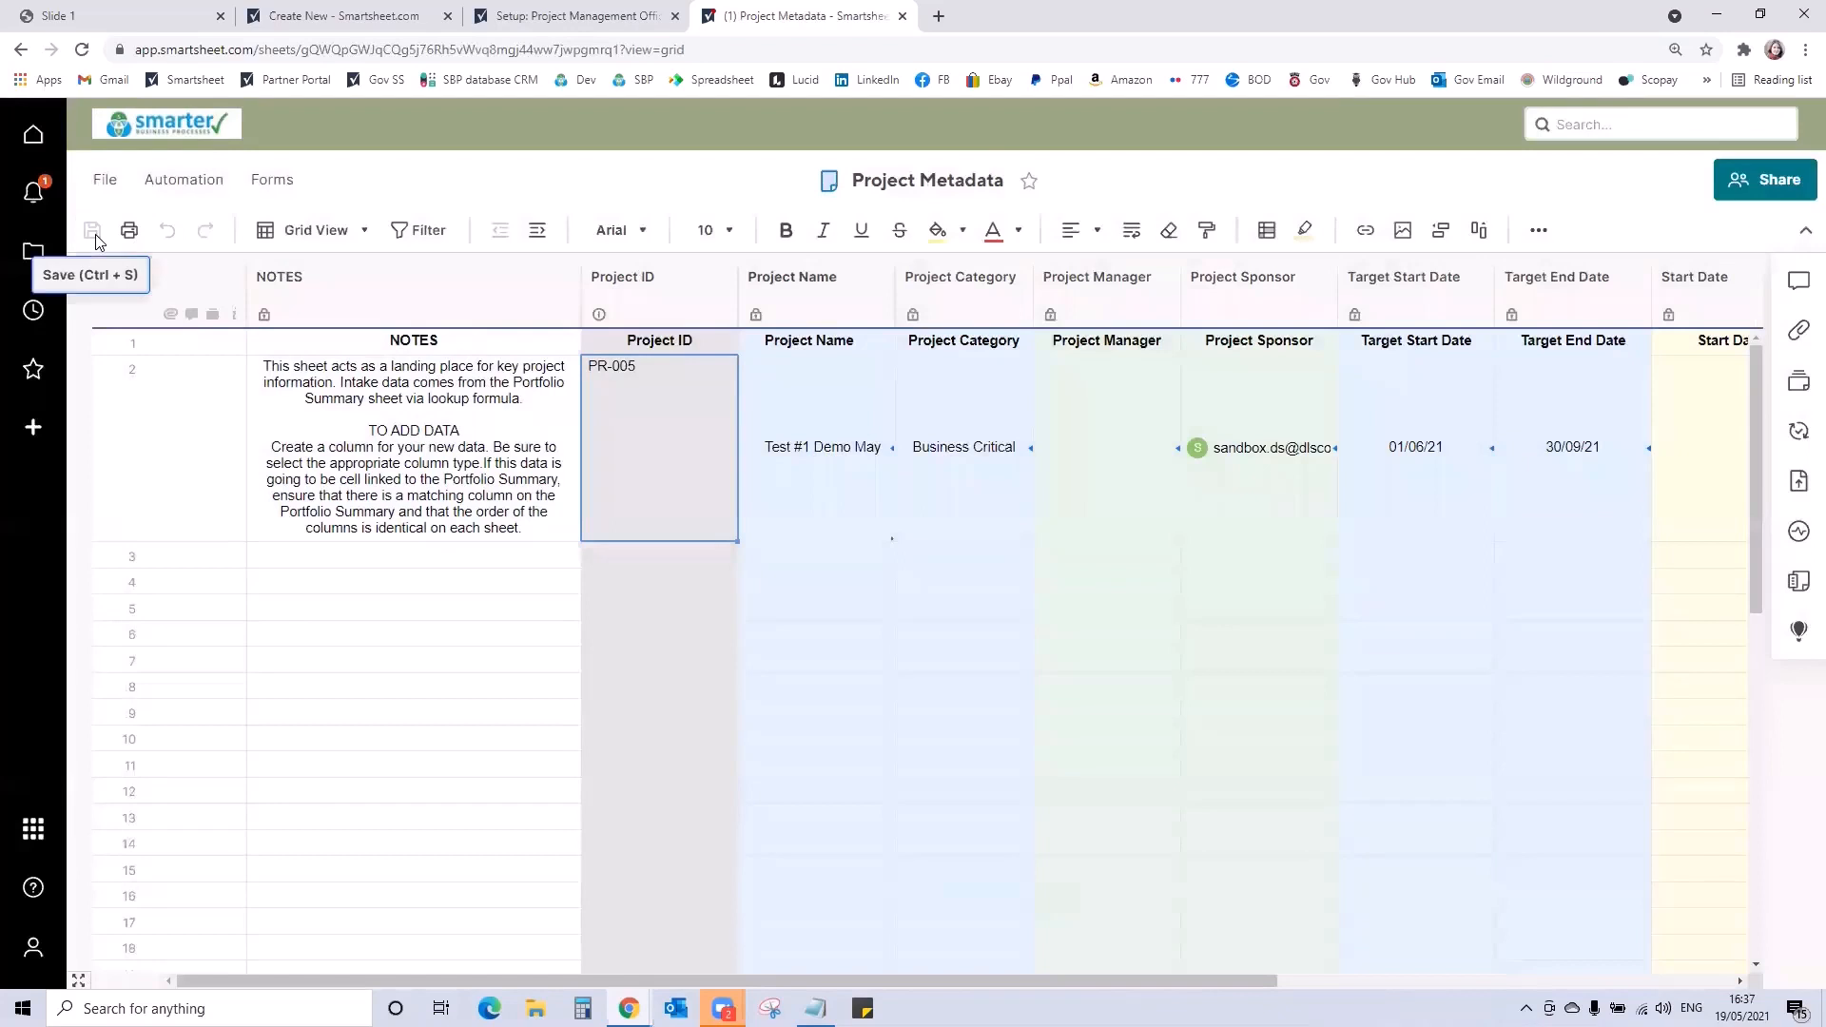
# Link the PR-005 row's Start Date through Project Status cells in the Project Intake Sheet to the matching cells in Test #1 Demo May's Project Metadata
pyautogui.click(34, 252)
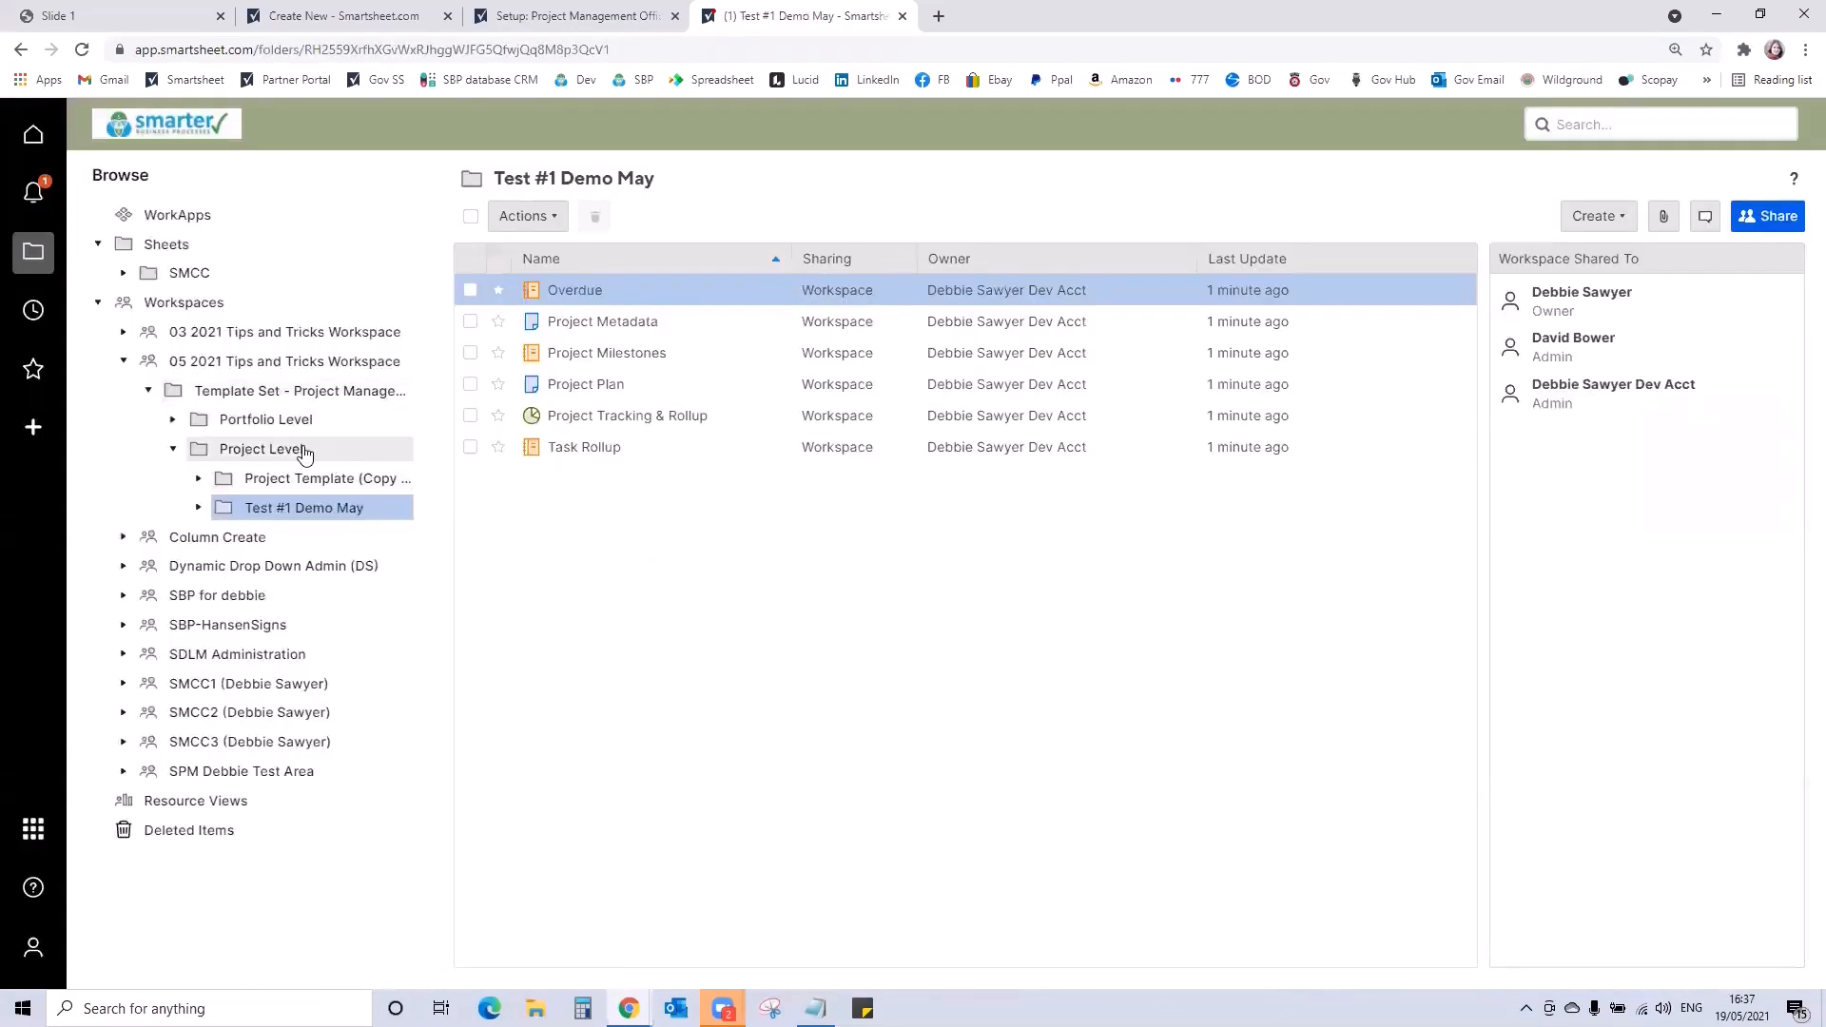
pyautogui.click(313, 404)
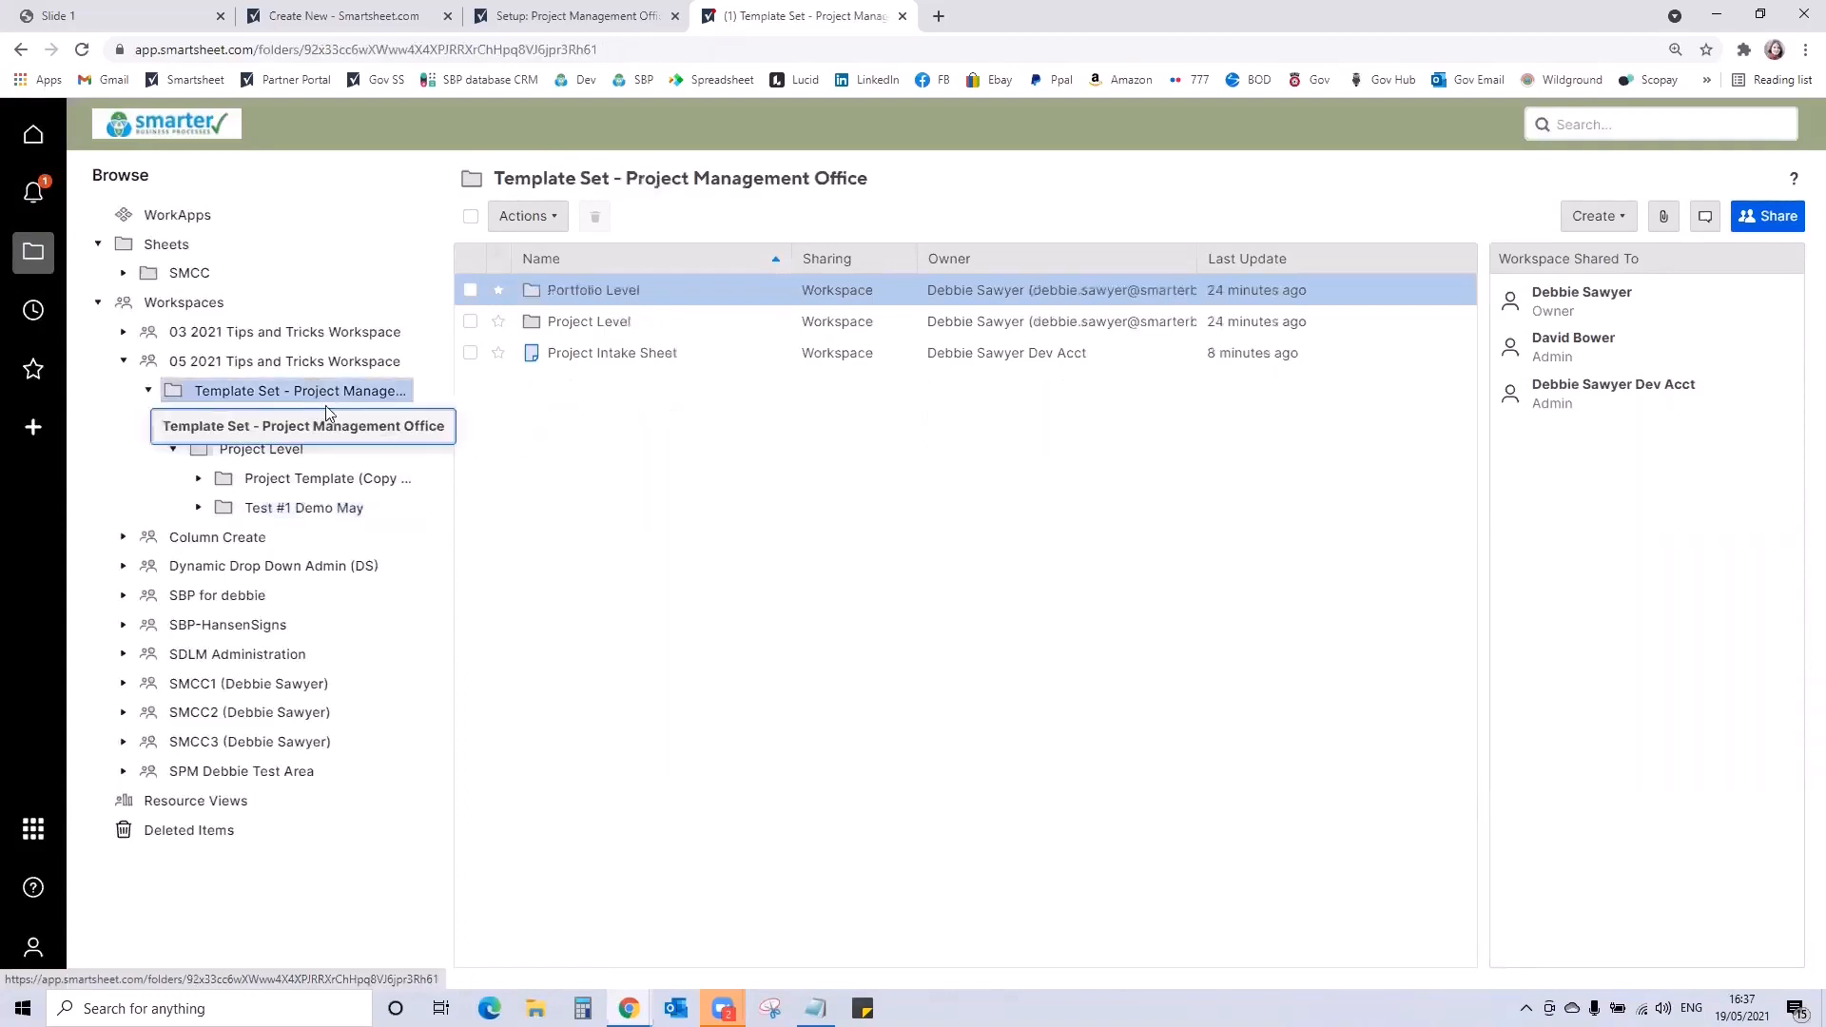
pyautogui.click(631, 358)
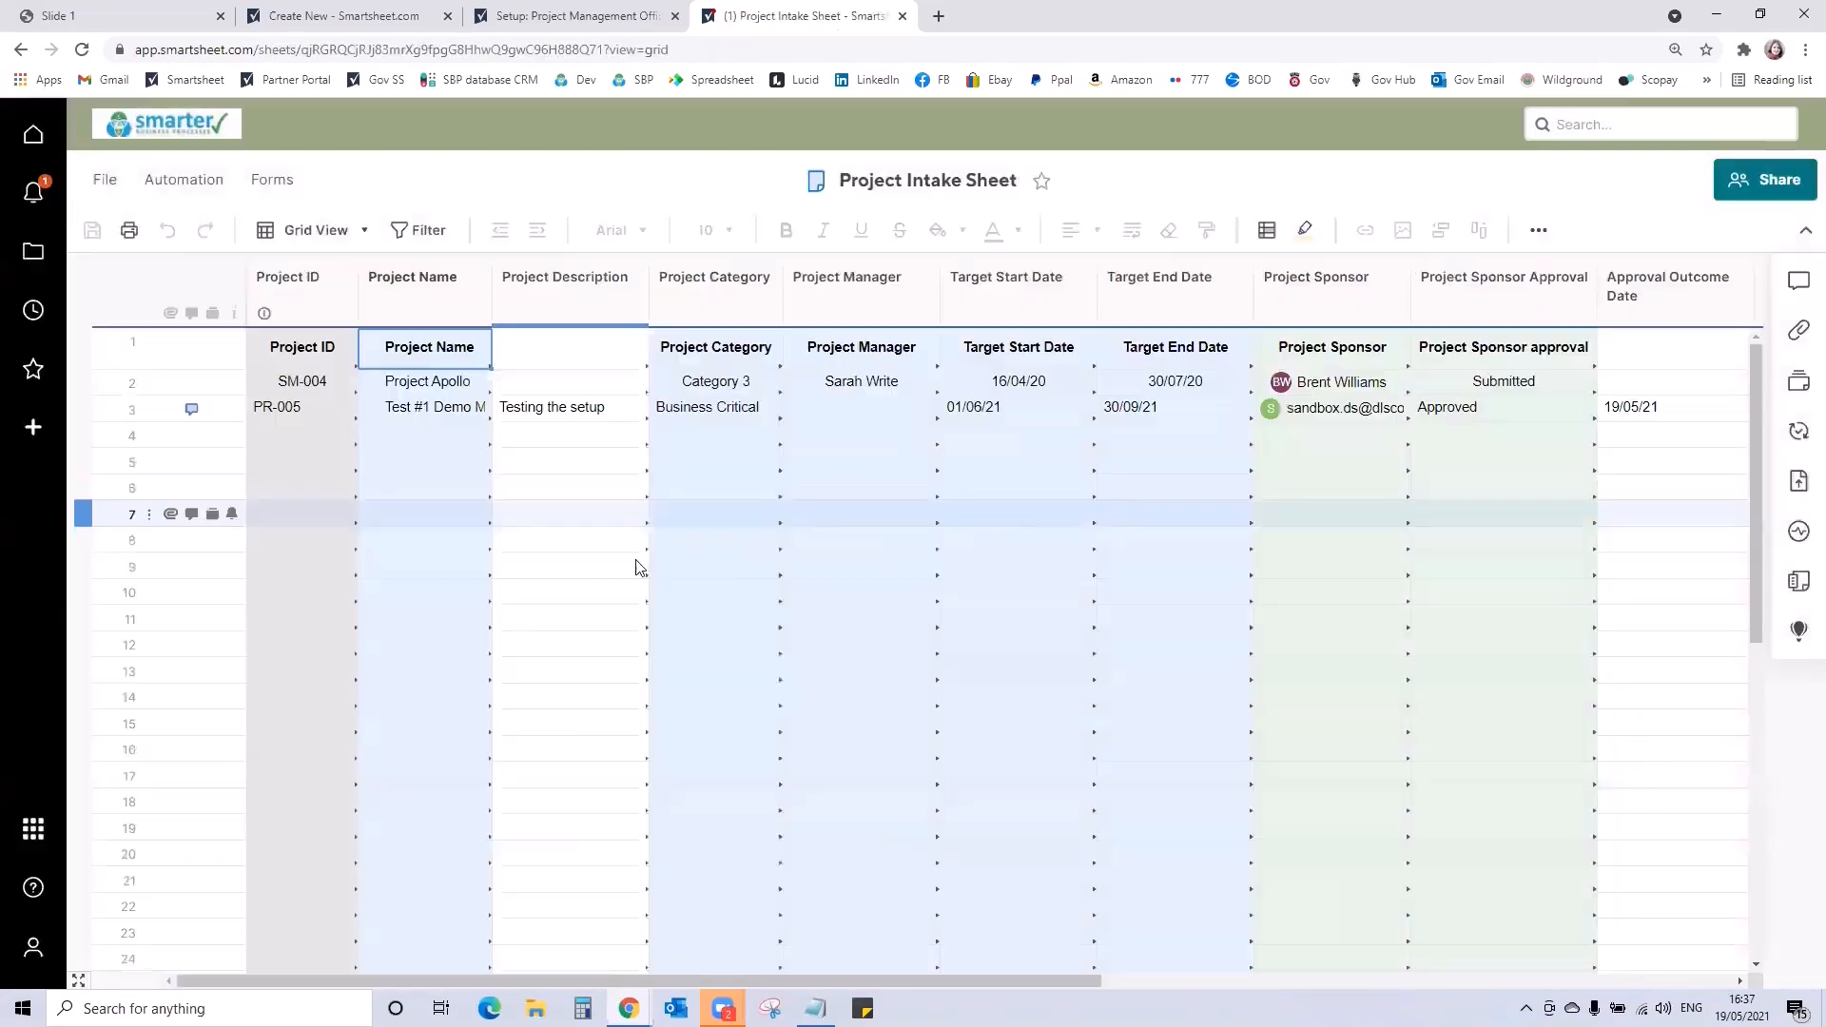
pyautogui.moveTo(1099, 981); pyautogui.dragTo(1567, 796)
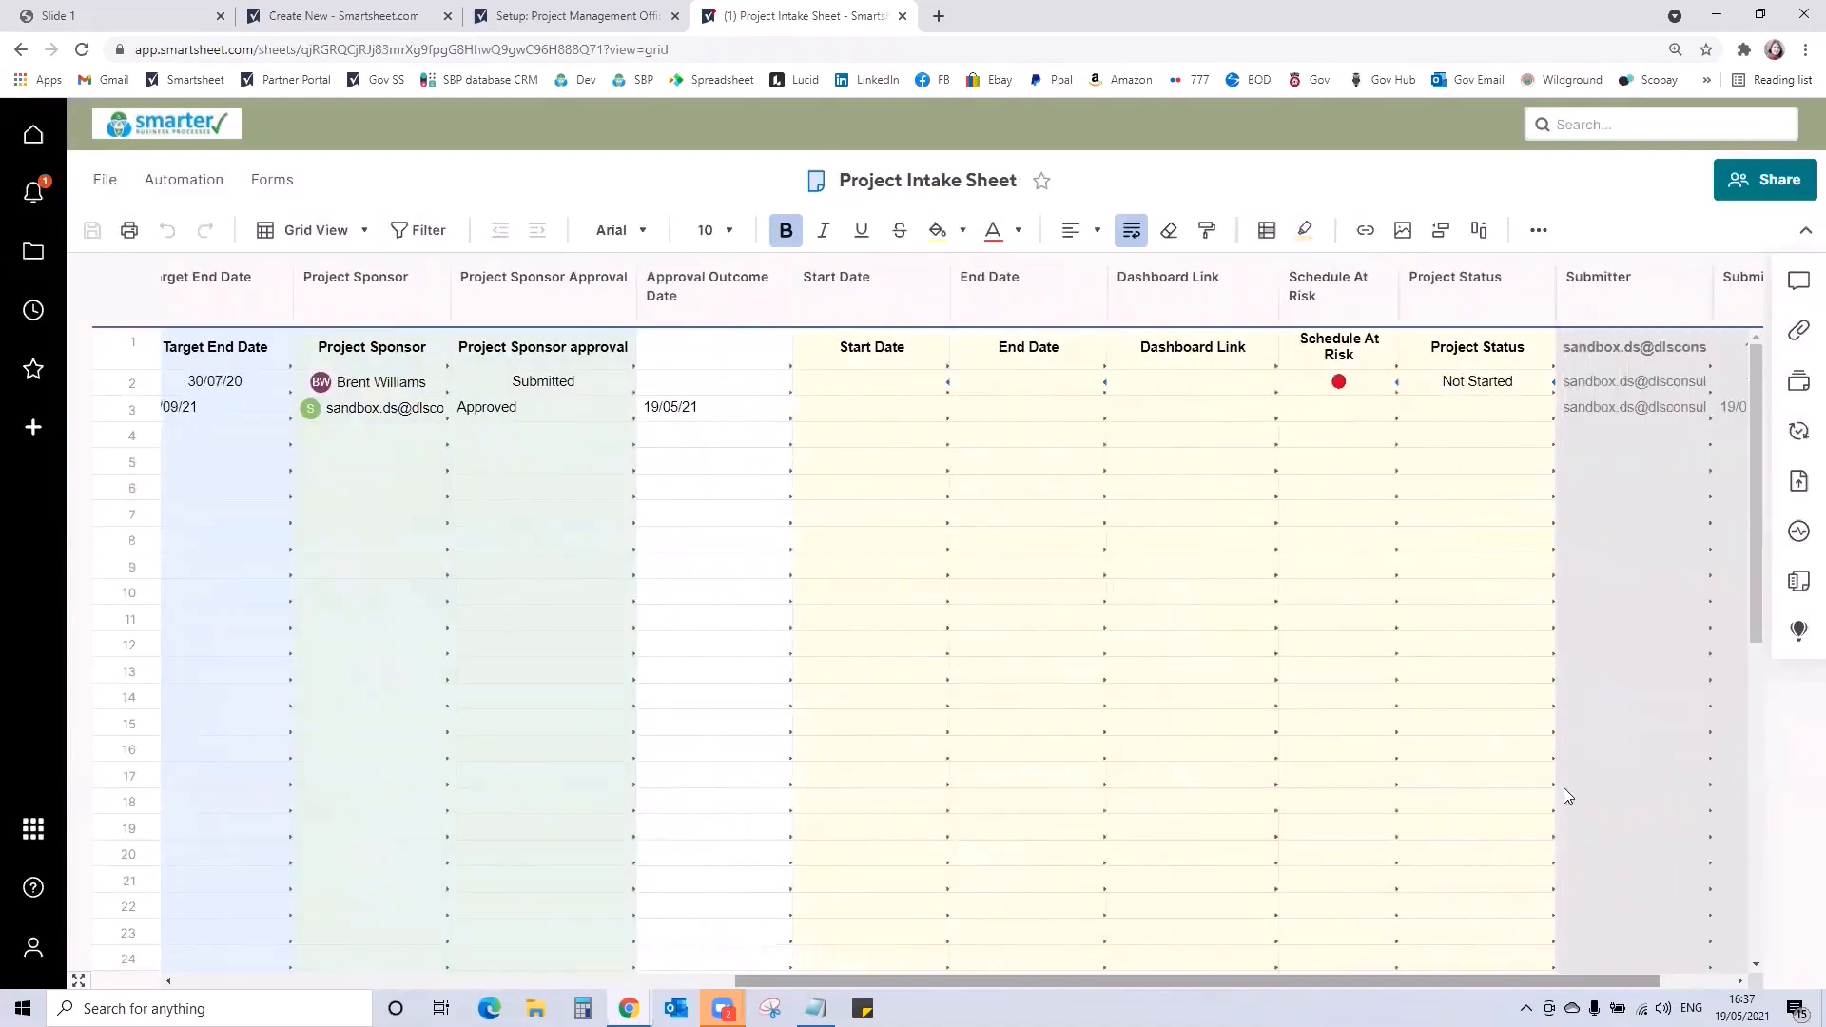
pyautogui.click(870, 407)
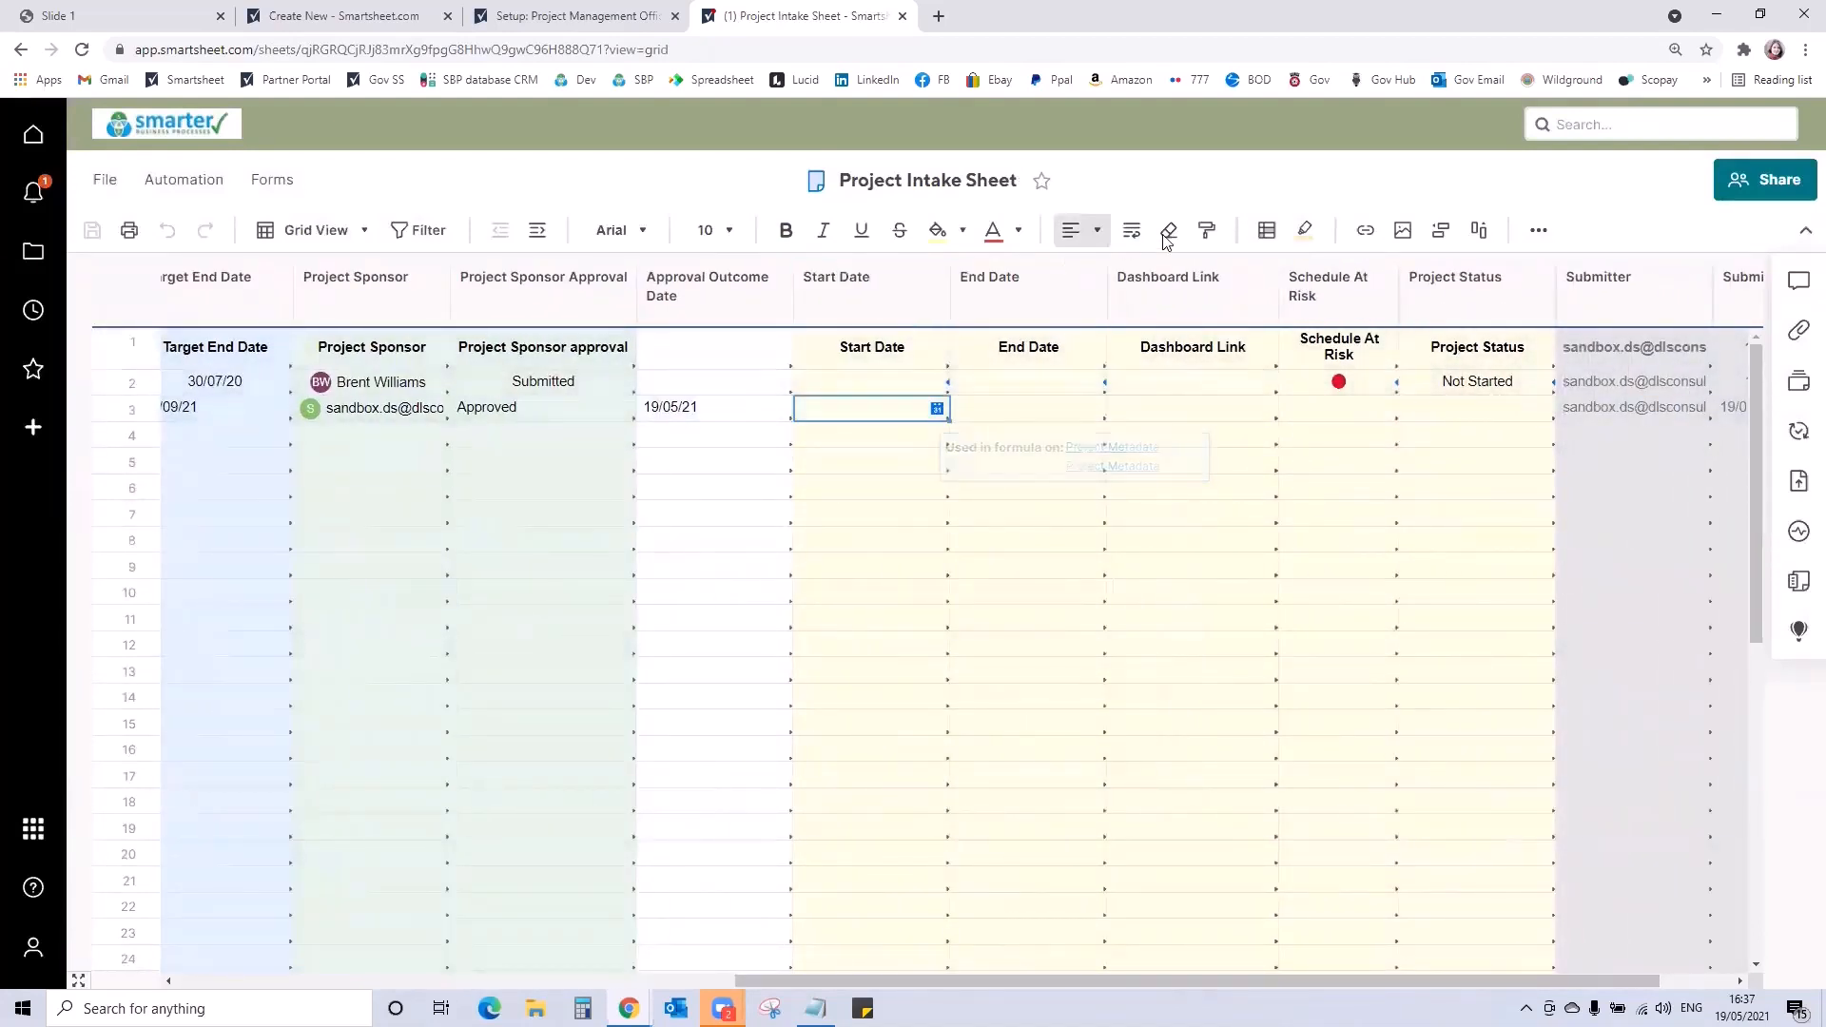
pyautogui.click(1364, 231)
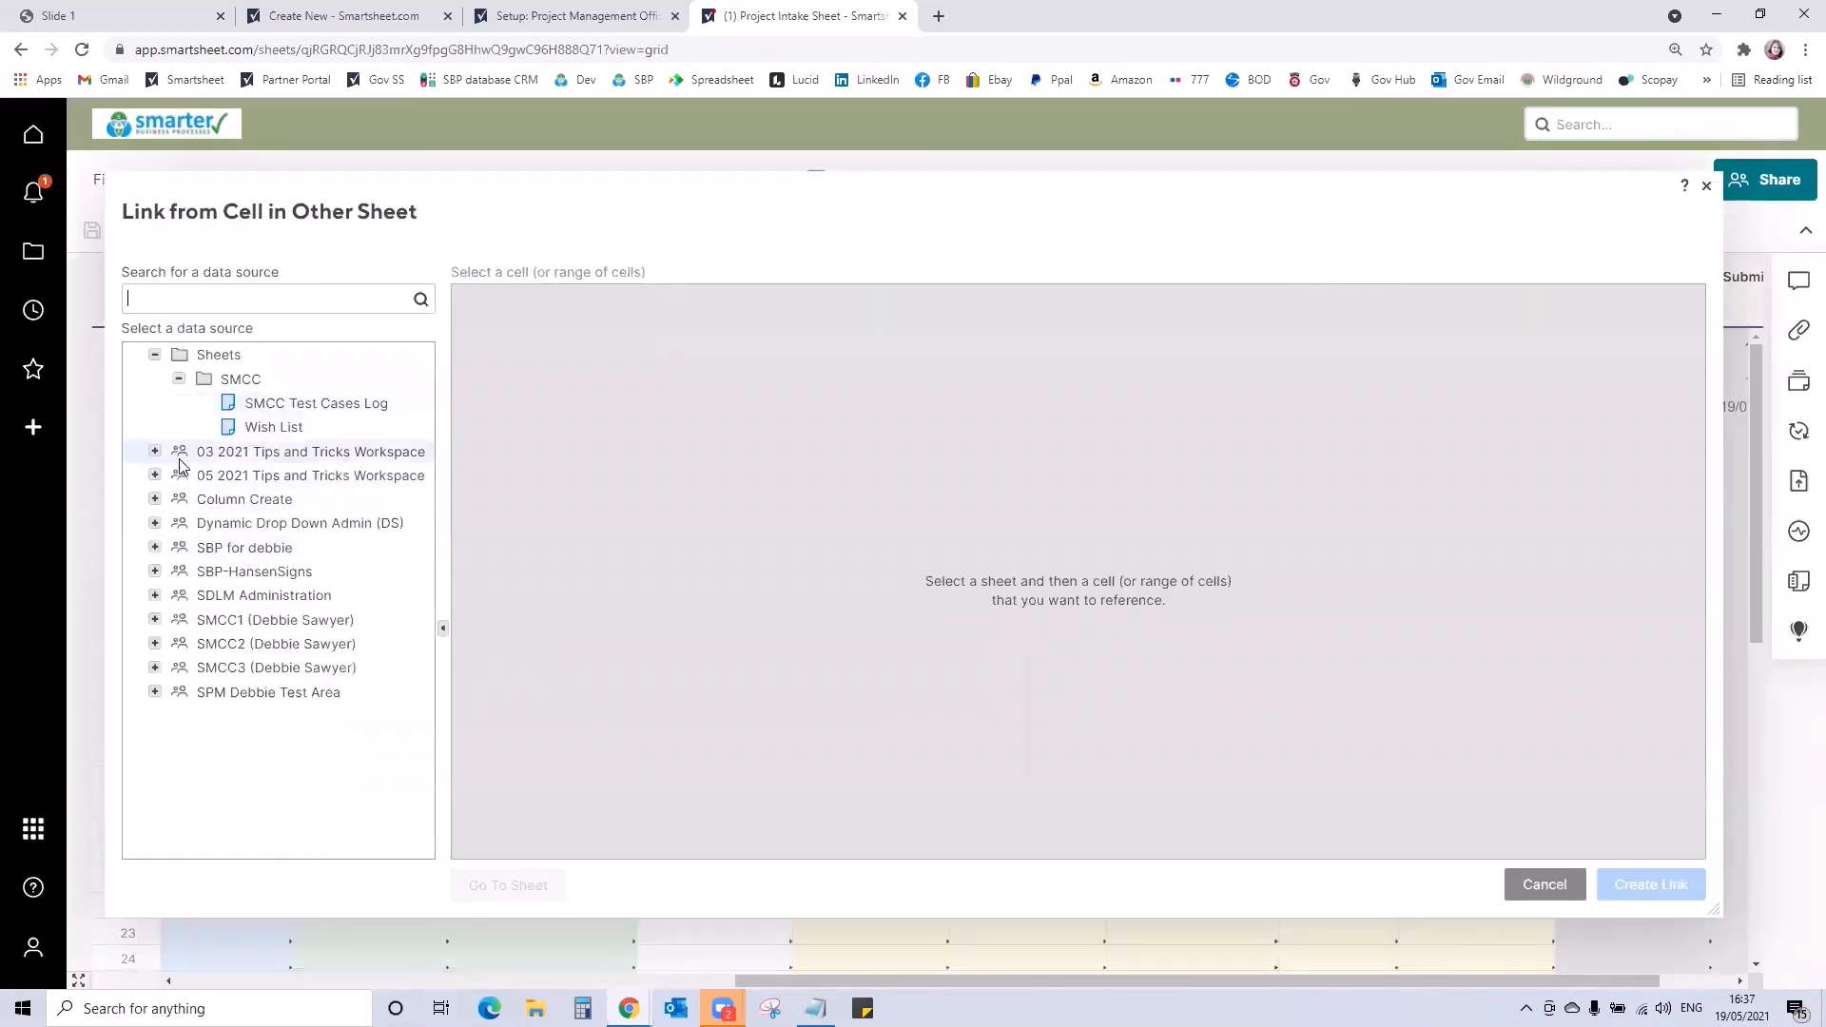
pyautogui.click(154, 476)
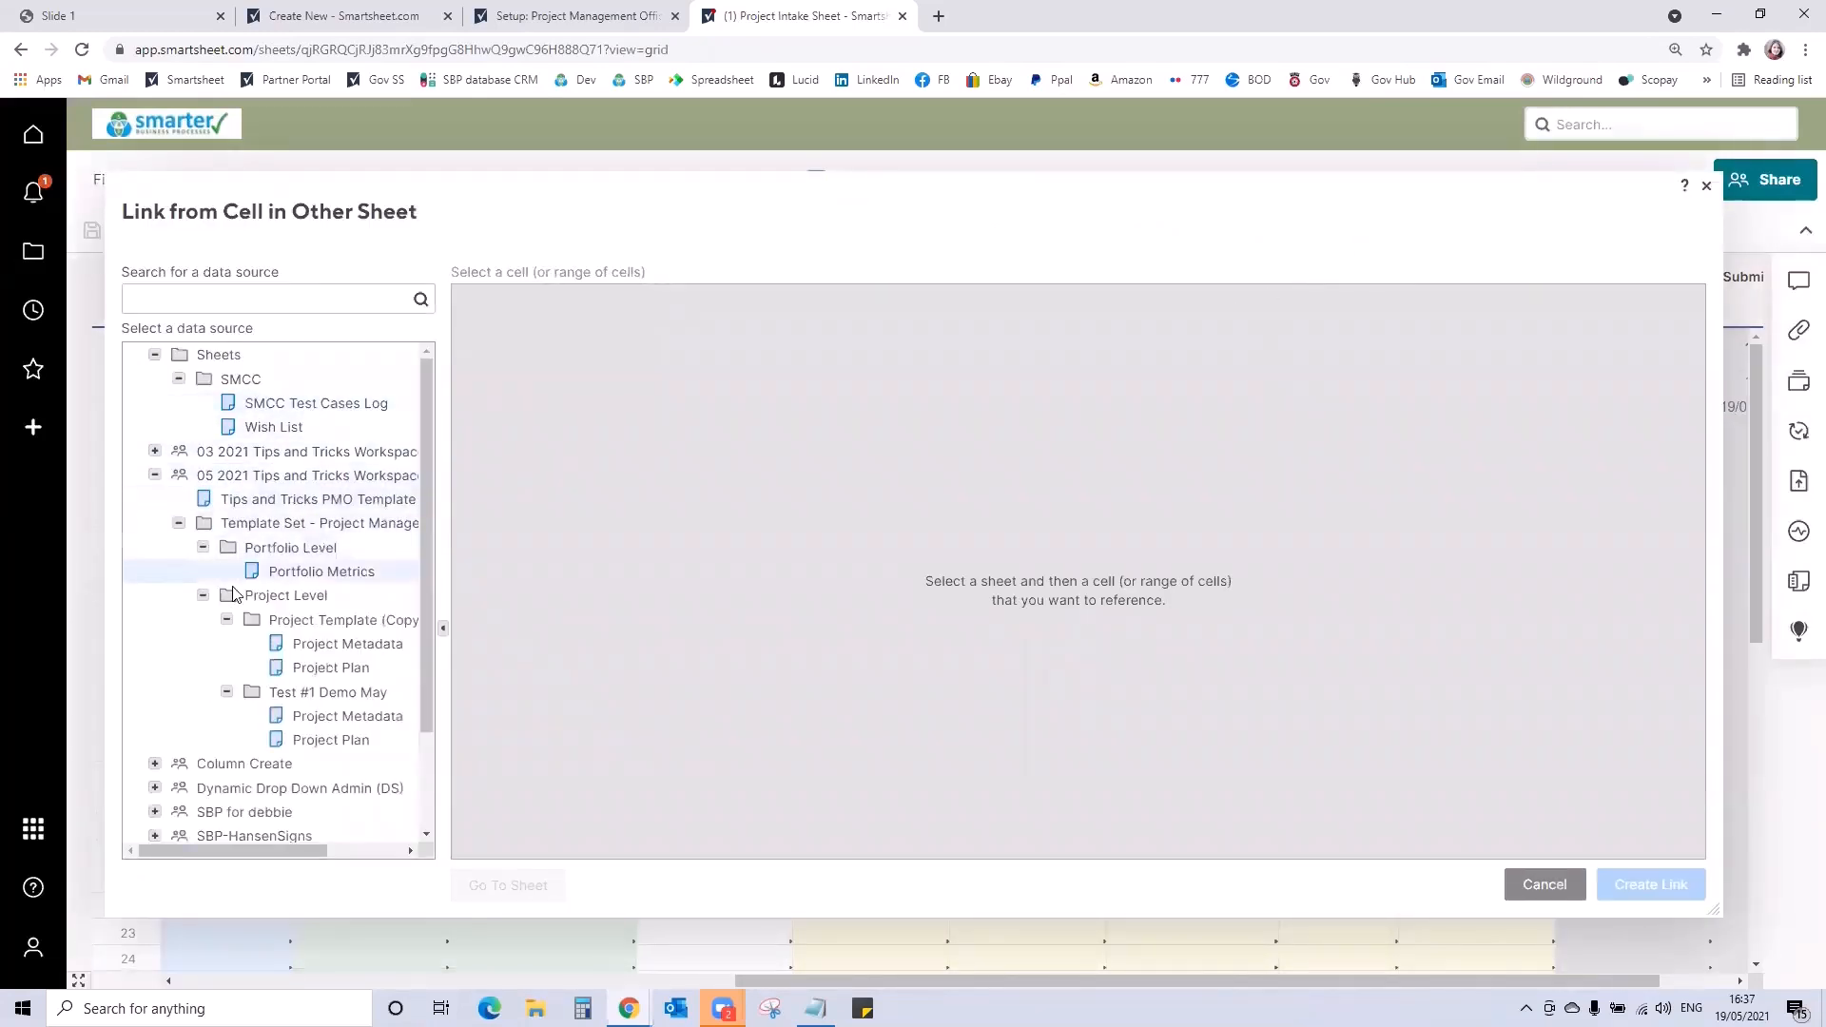
pyautogui.click(342, 722)
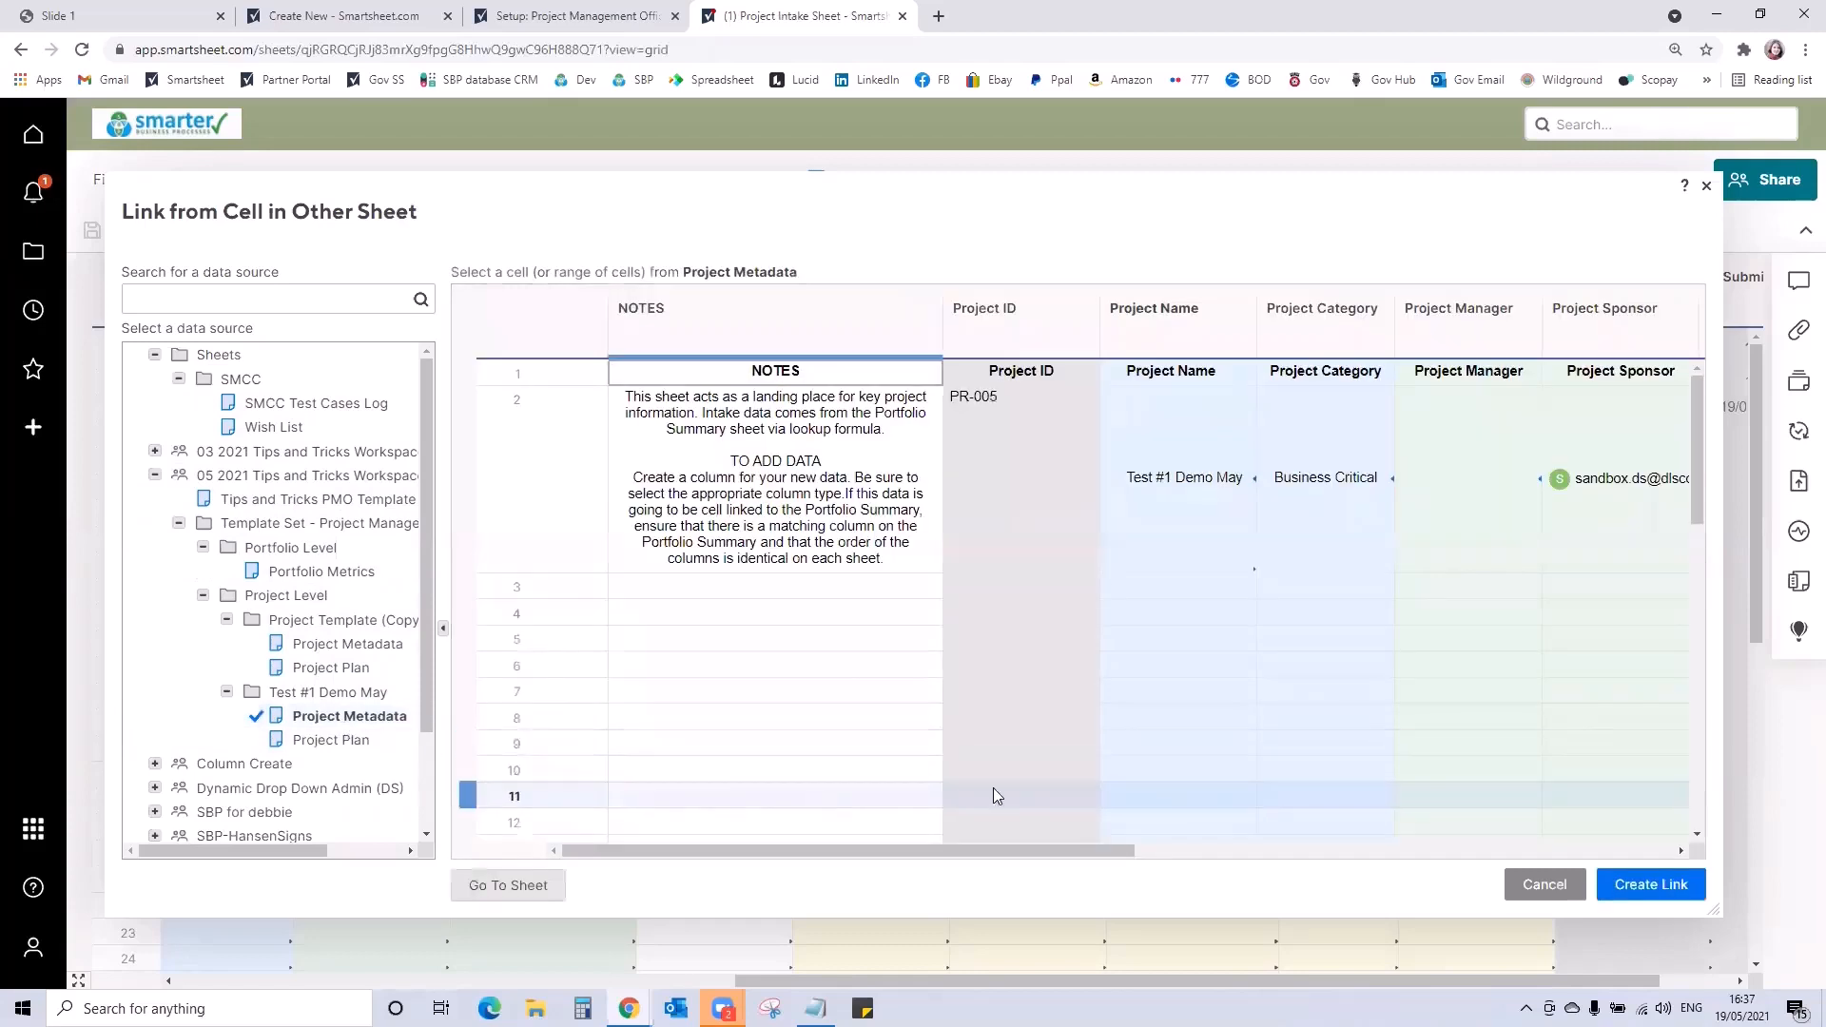
pyautogui.moveTo(979, 849); pyautogui.dragTo(1611, 852)
pyautogui.moveTo(1051, 475); pyautogui.dragTo(1704, 488)
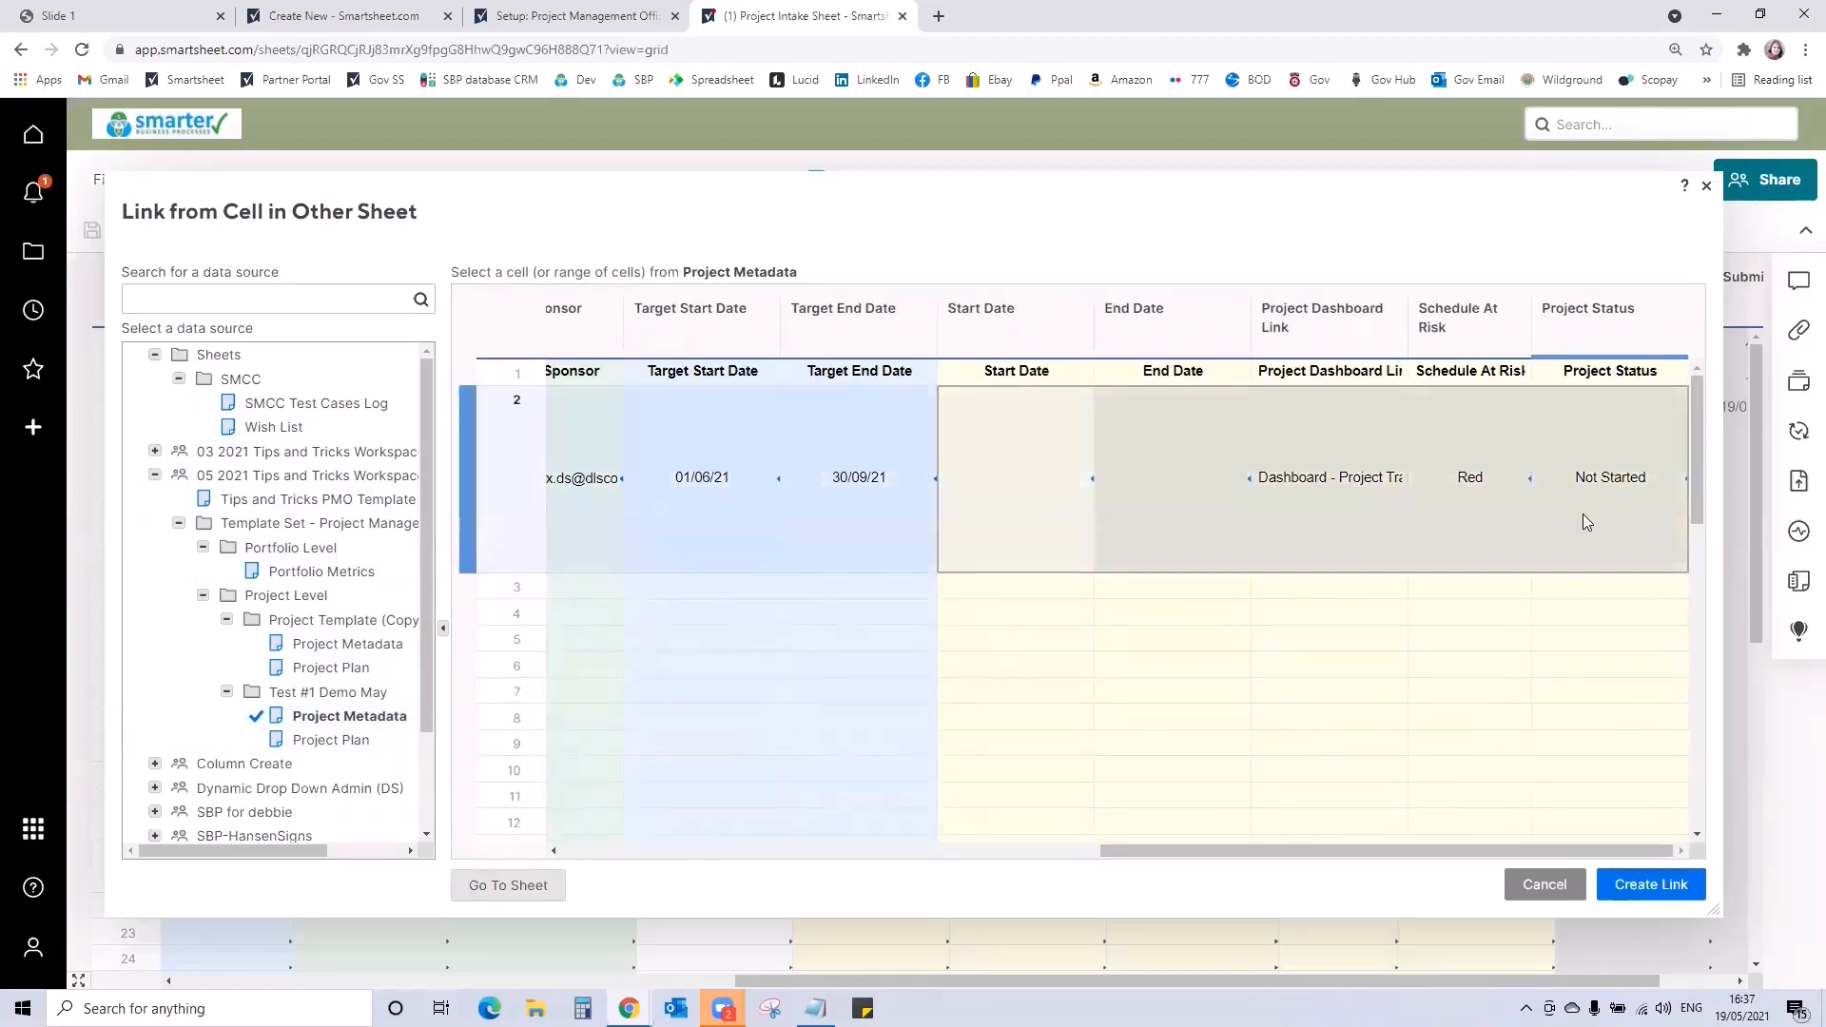
pyautogui.click(1664, 892)
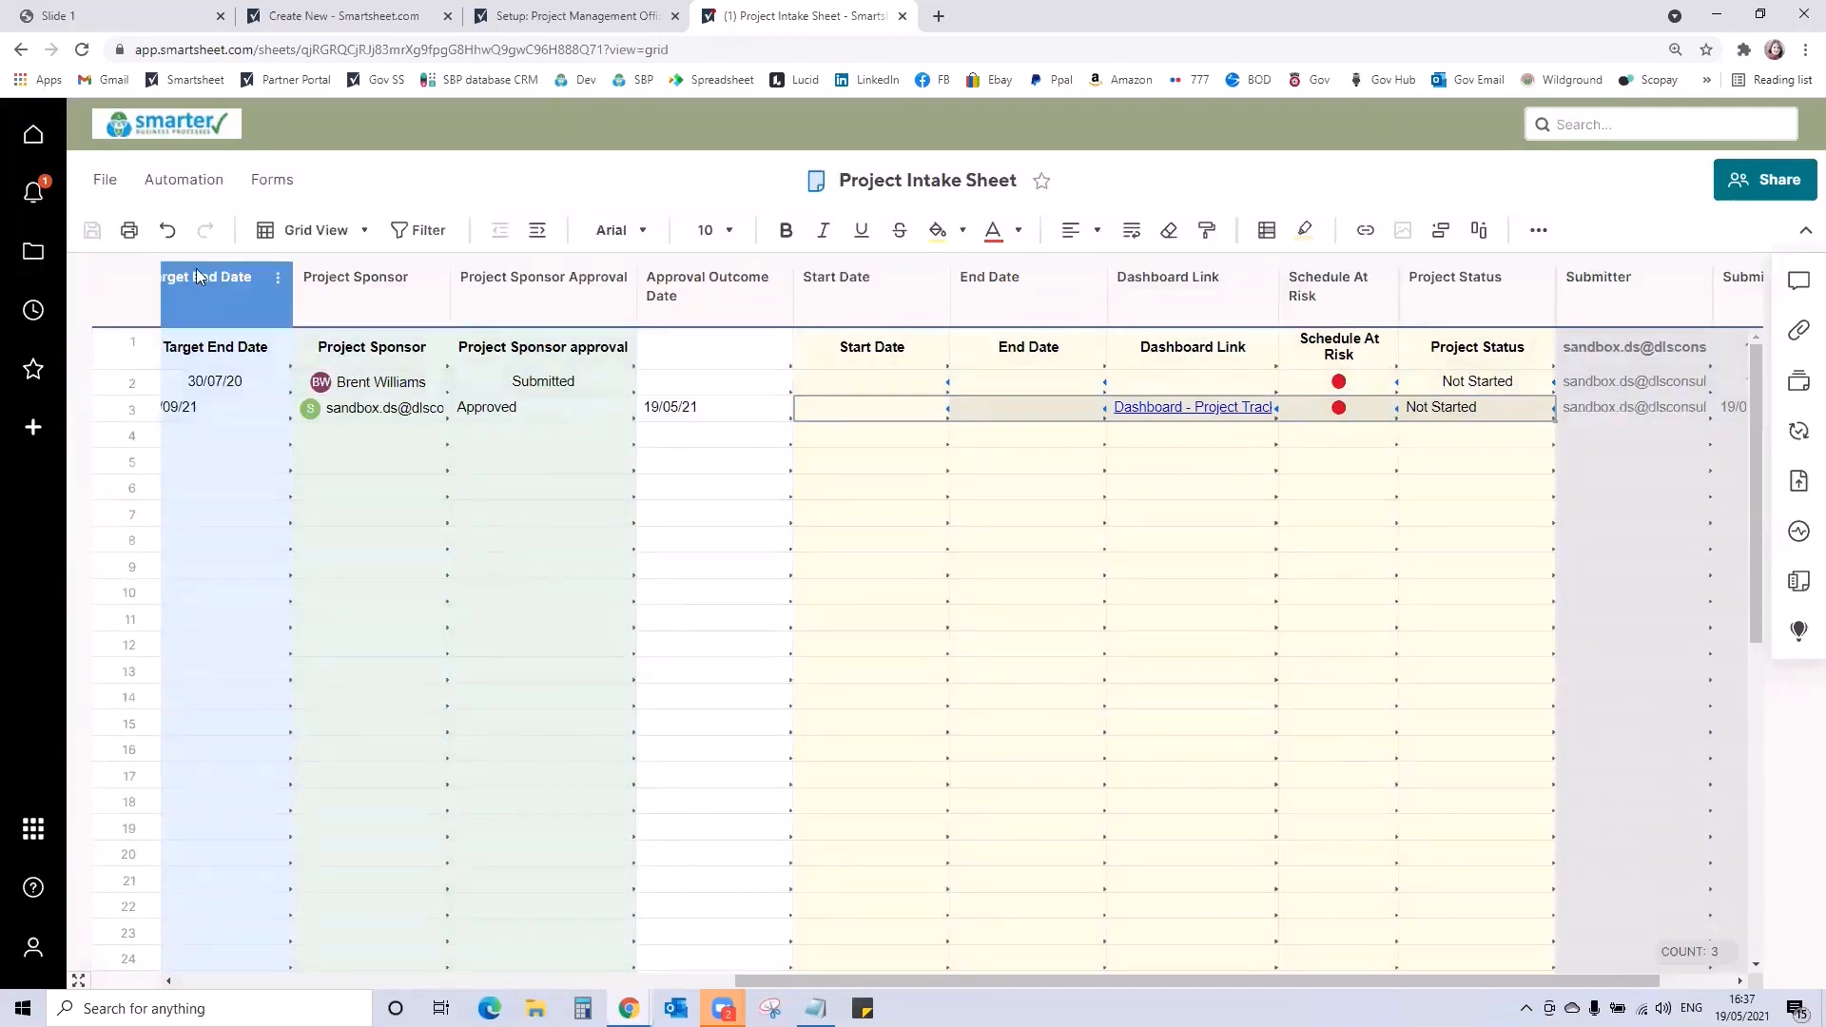
# Set the Project Kickoff start date to 01/06/21 in the Project Plan of the Test #1 Demo May folder
pyautogui.click(34, 251)
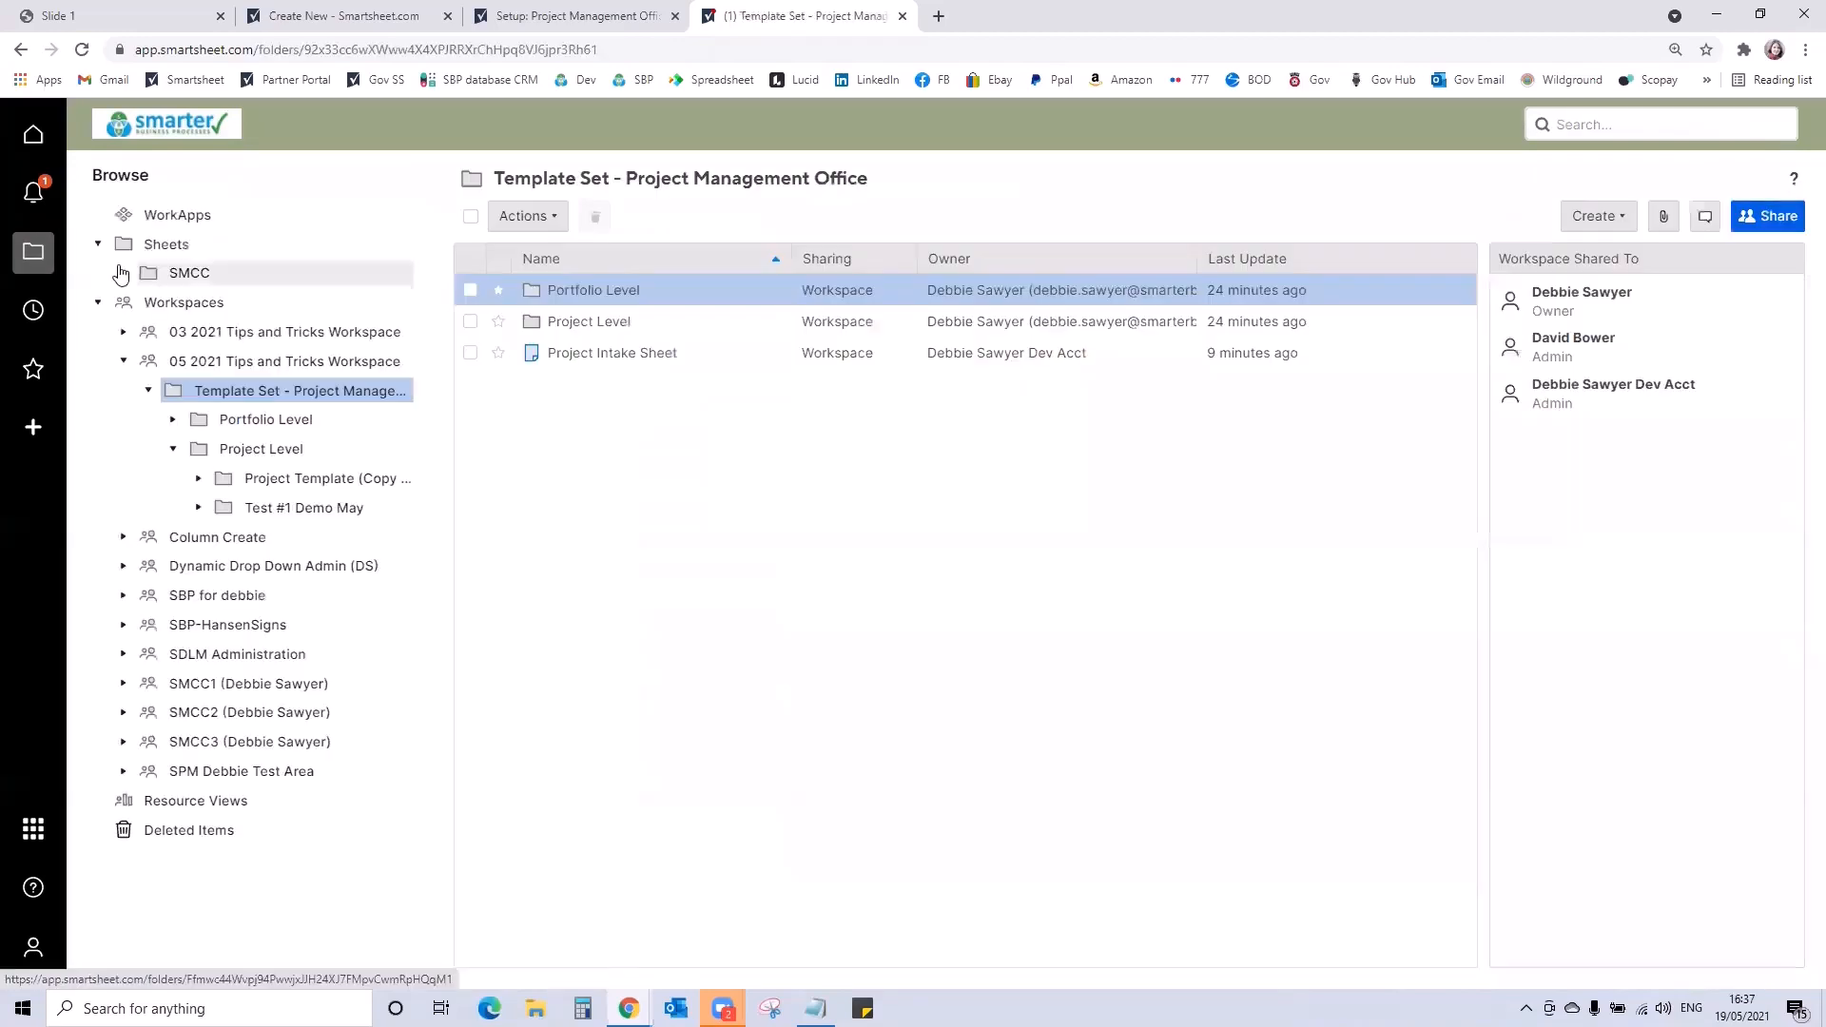
pyautogui.click(333, 510)
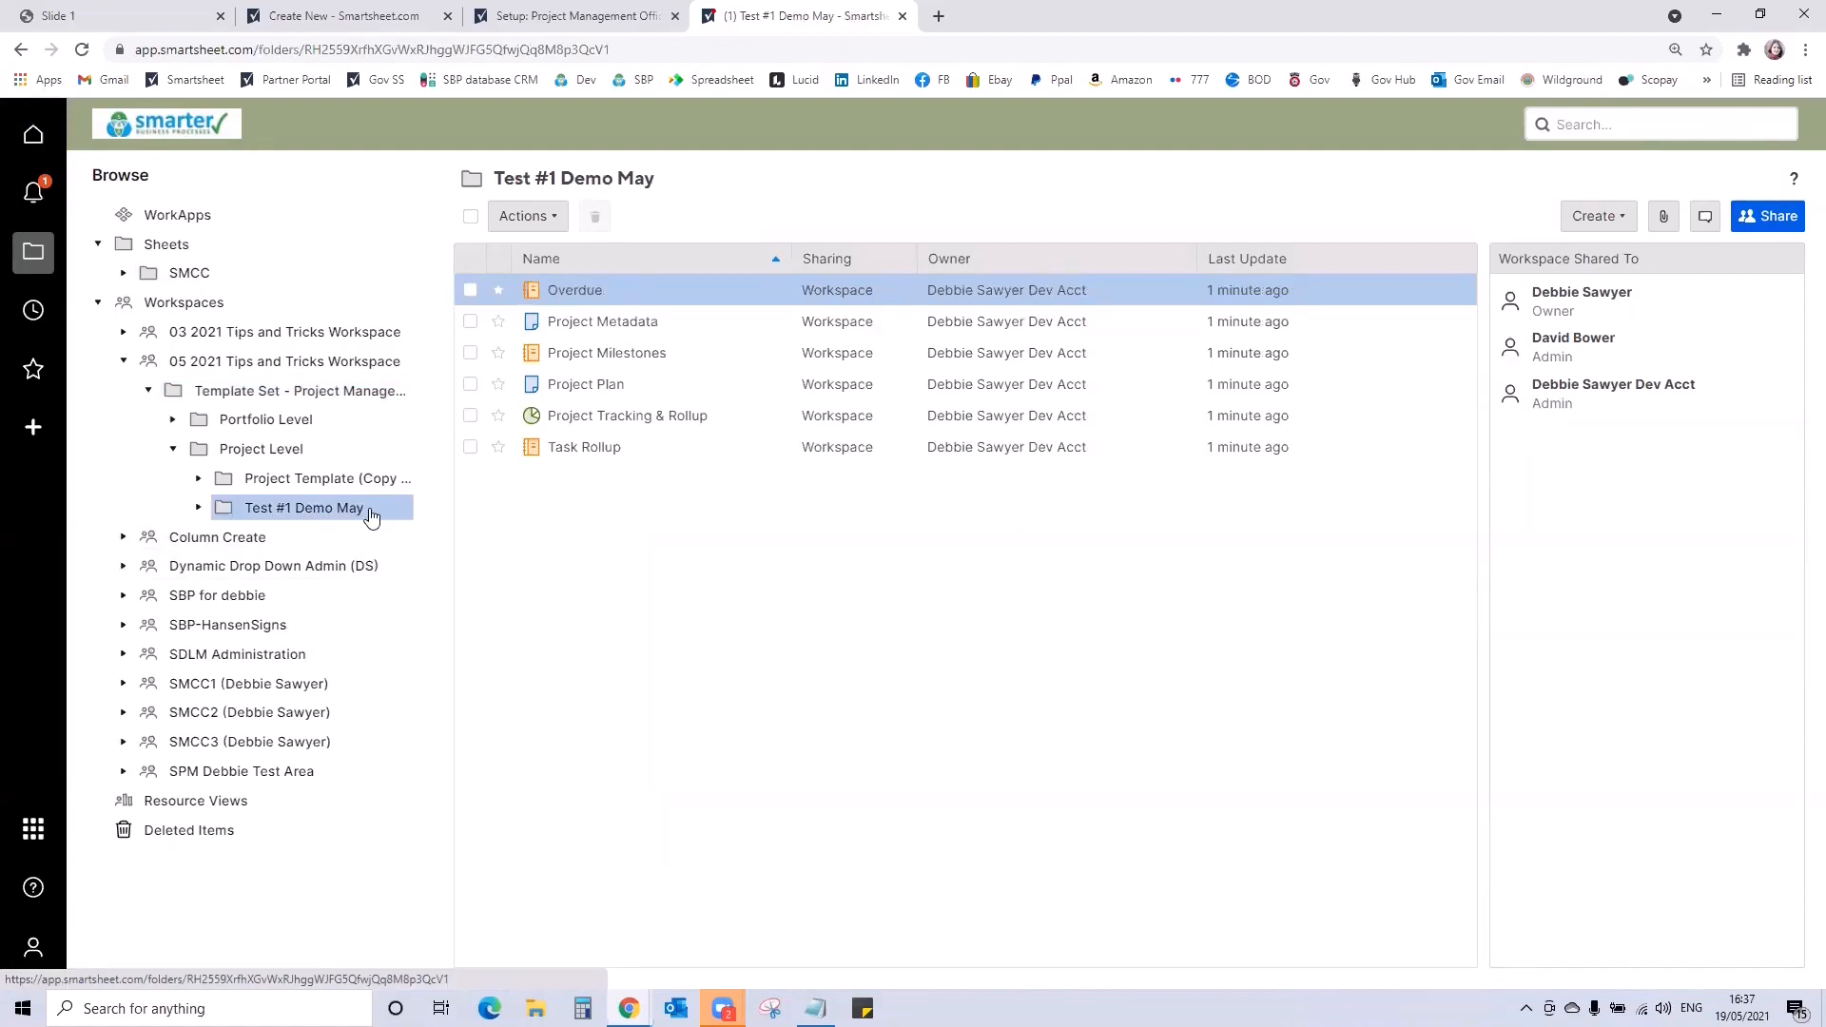
pyautogui.click(614, 385)
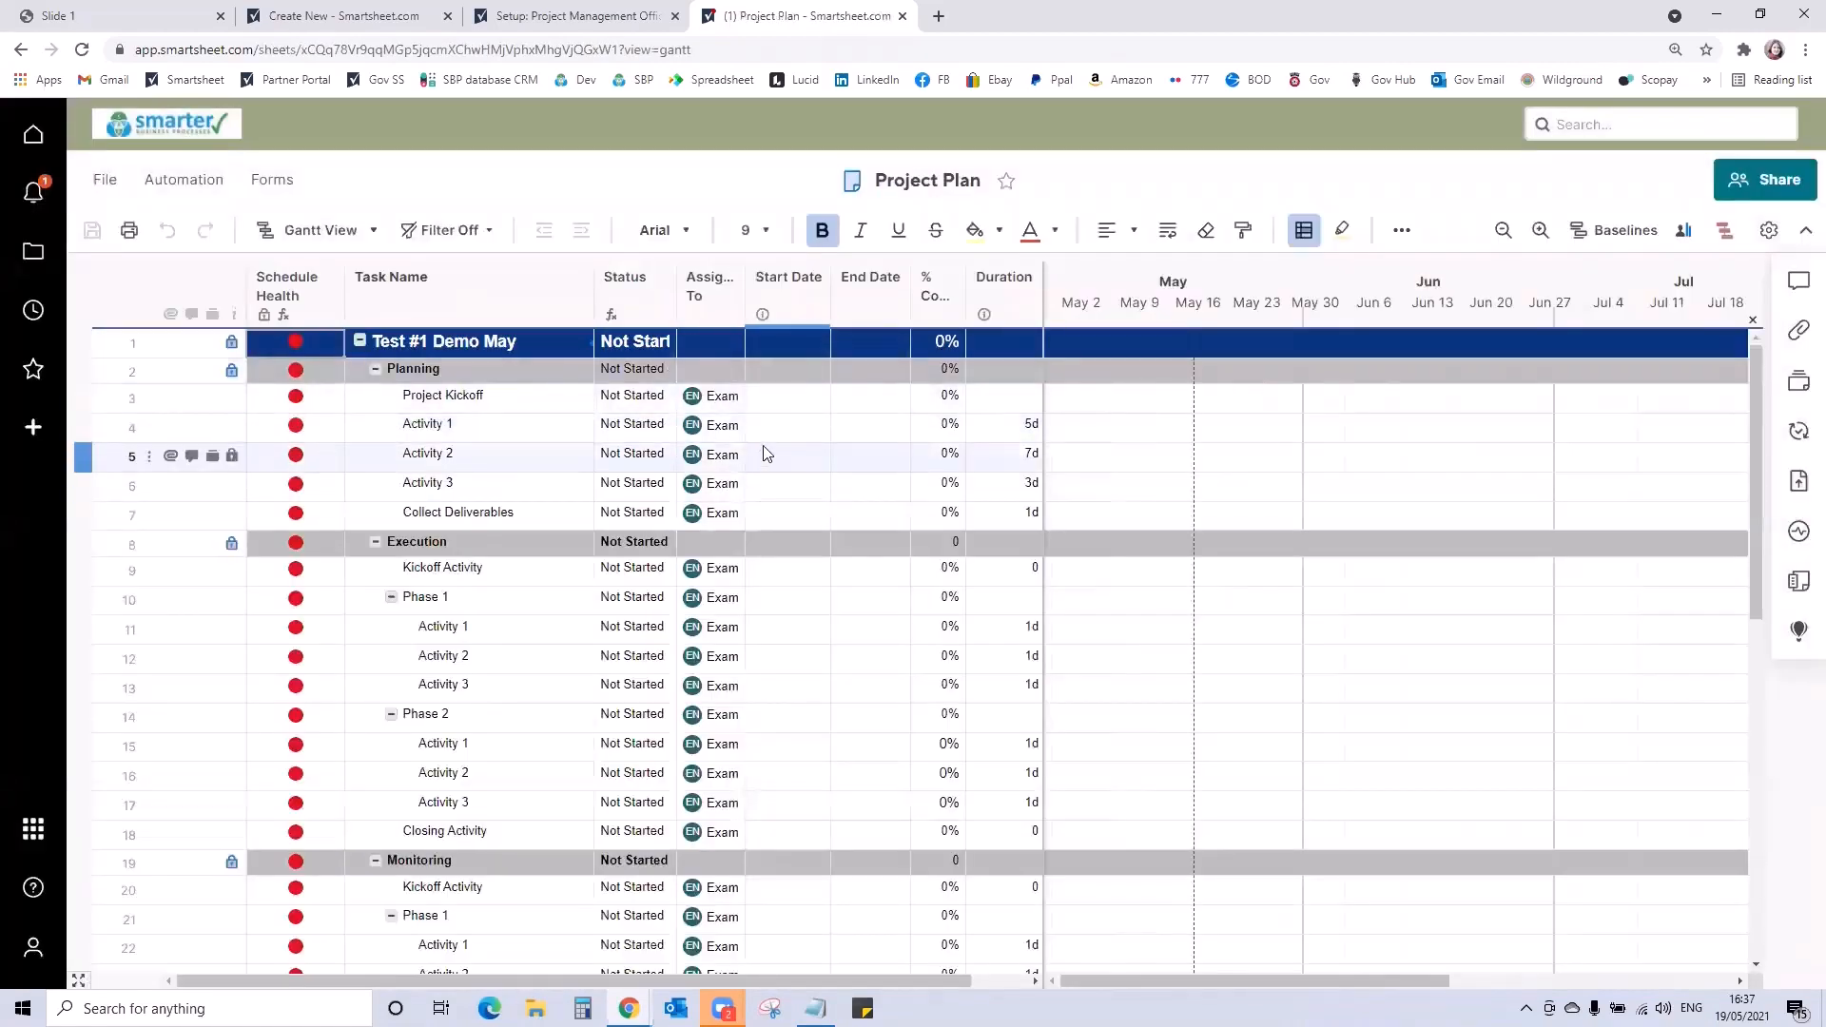
pyautogui.click(786, 397)
pyautogui.click(817, 397)
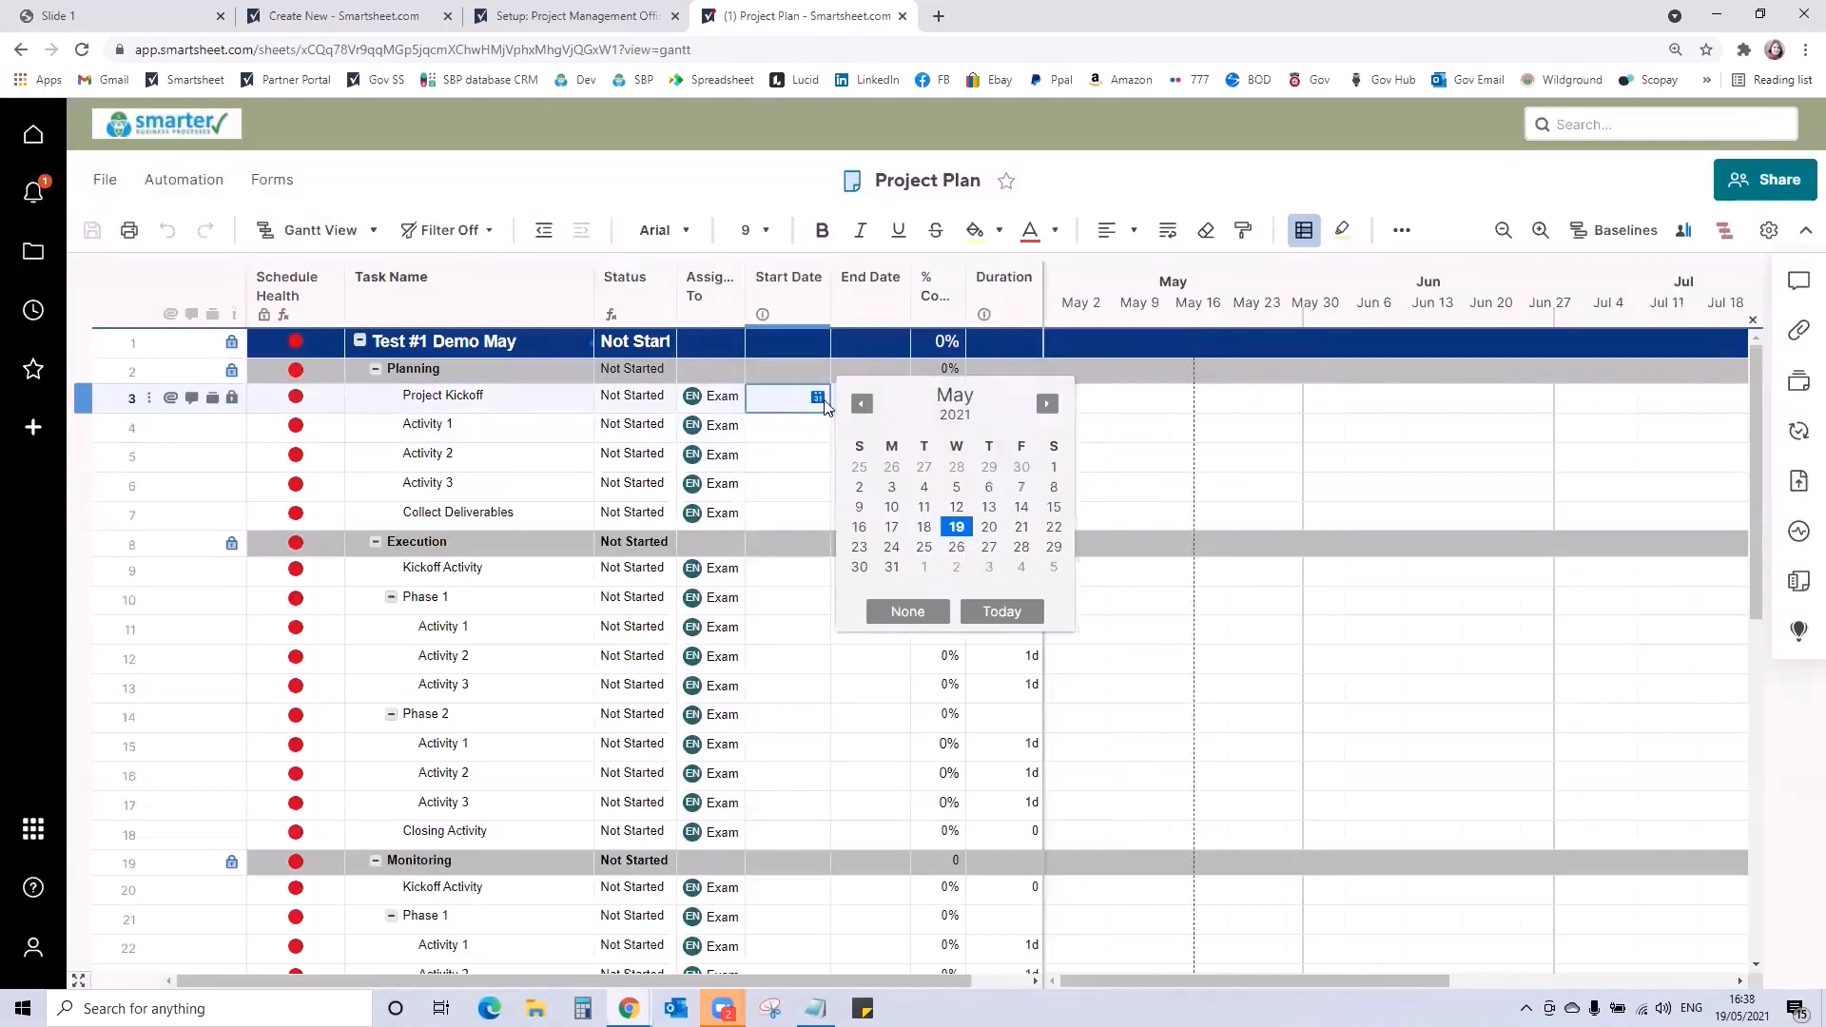
pyautogui.click(1046, 404)
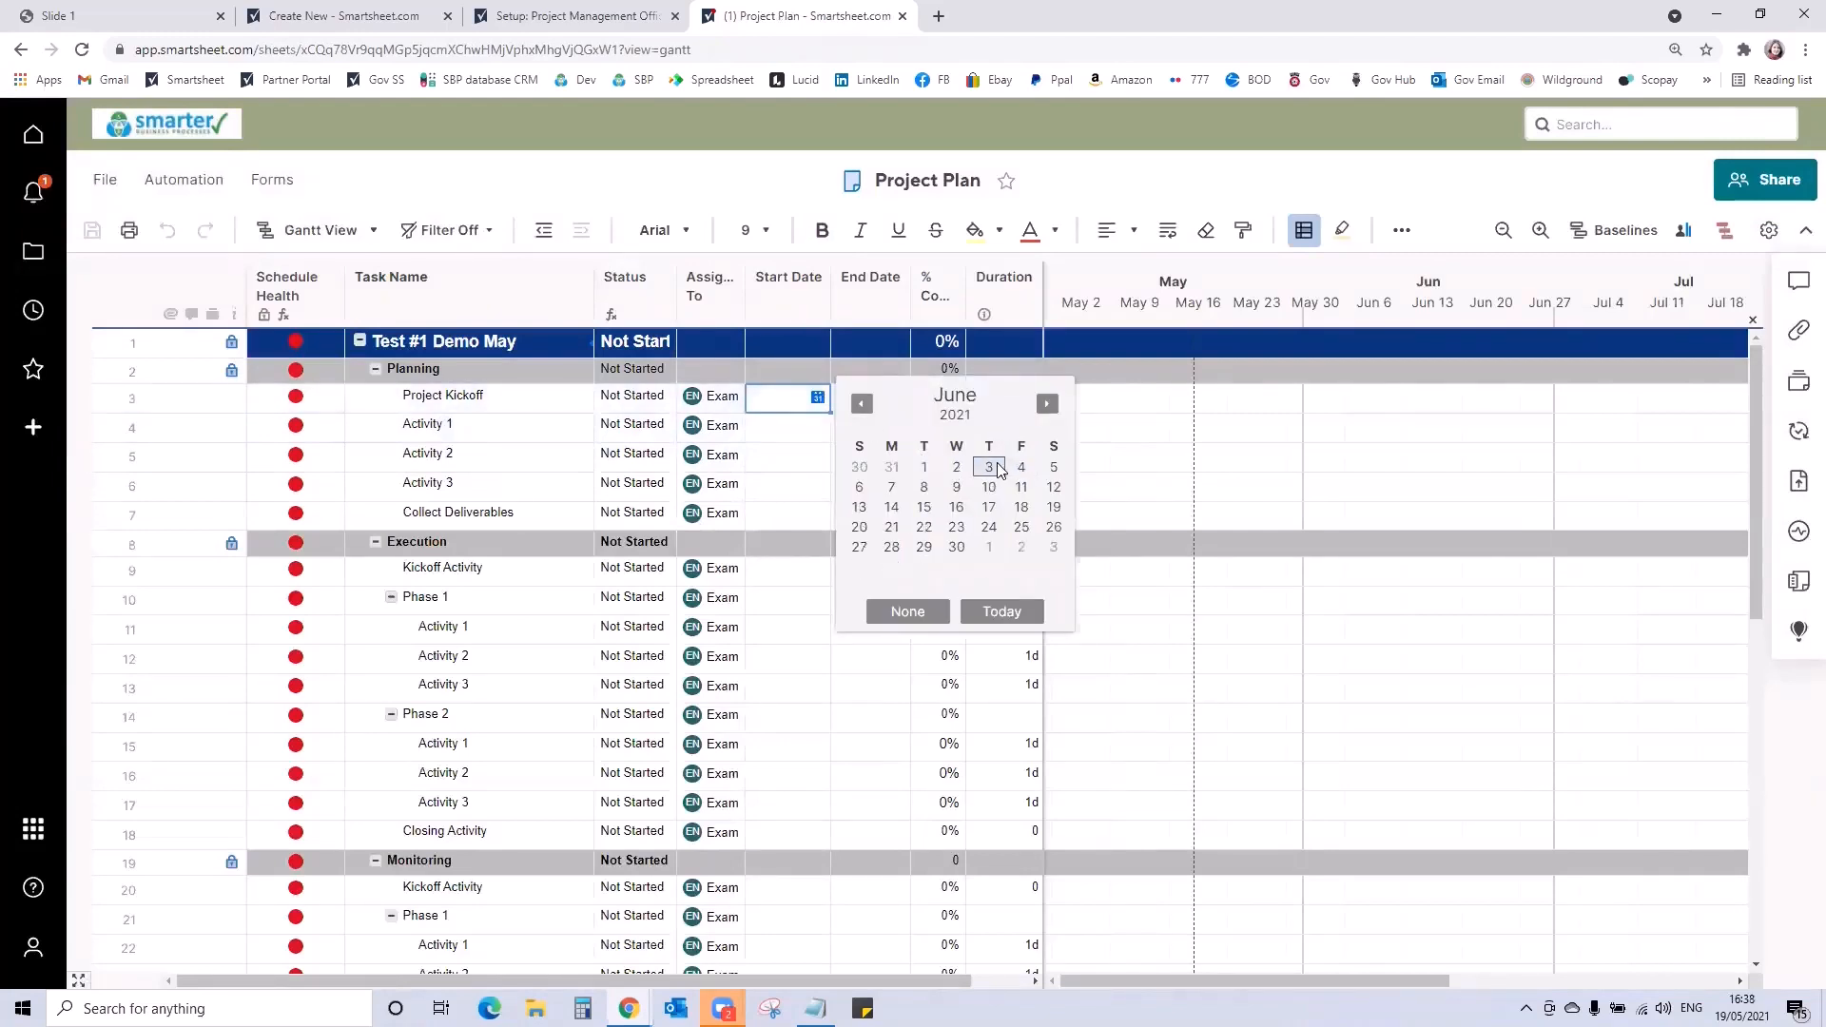
pyautogui.click(925, 469)
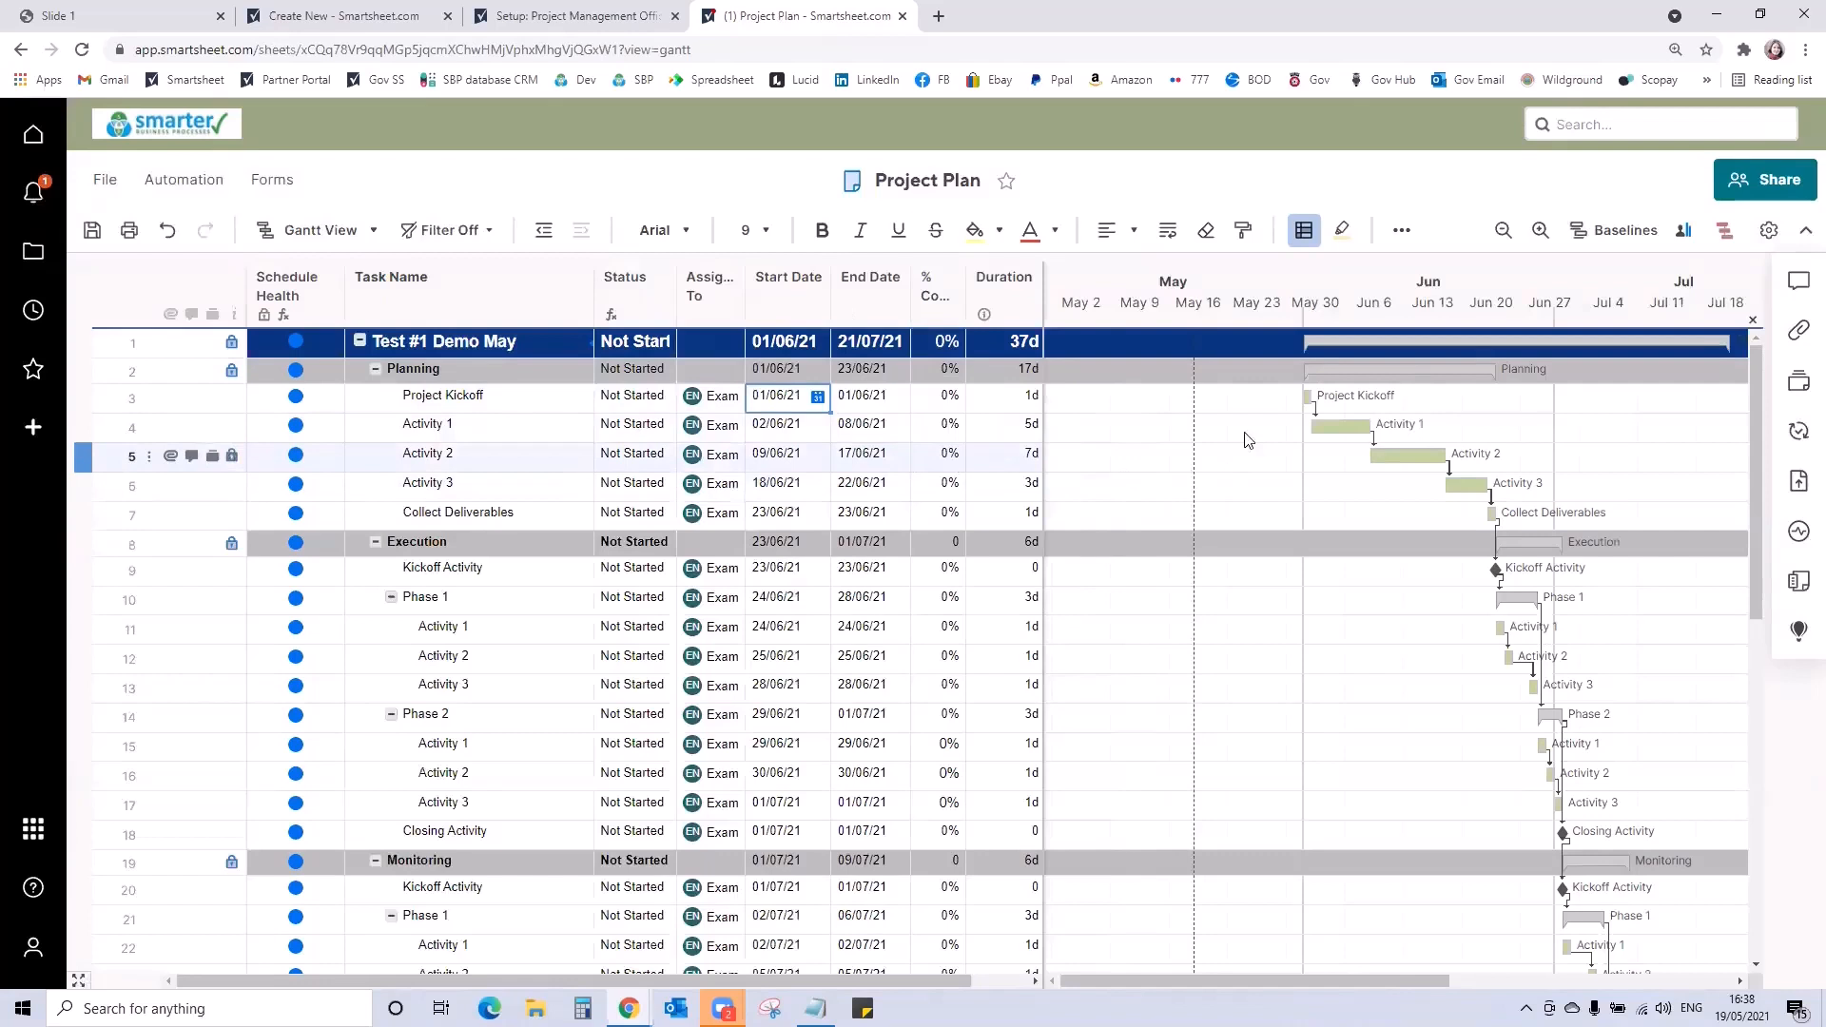
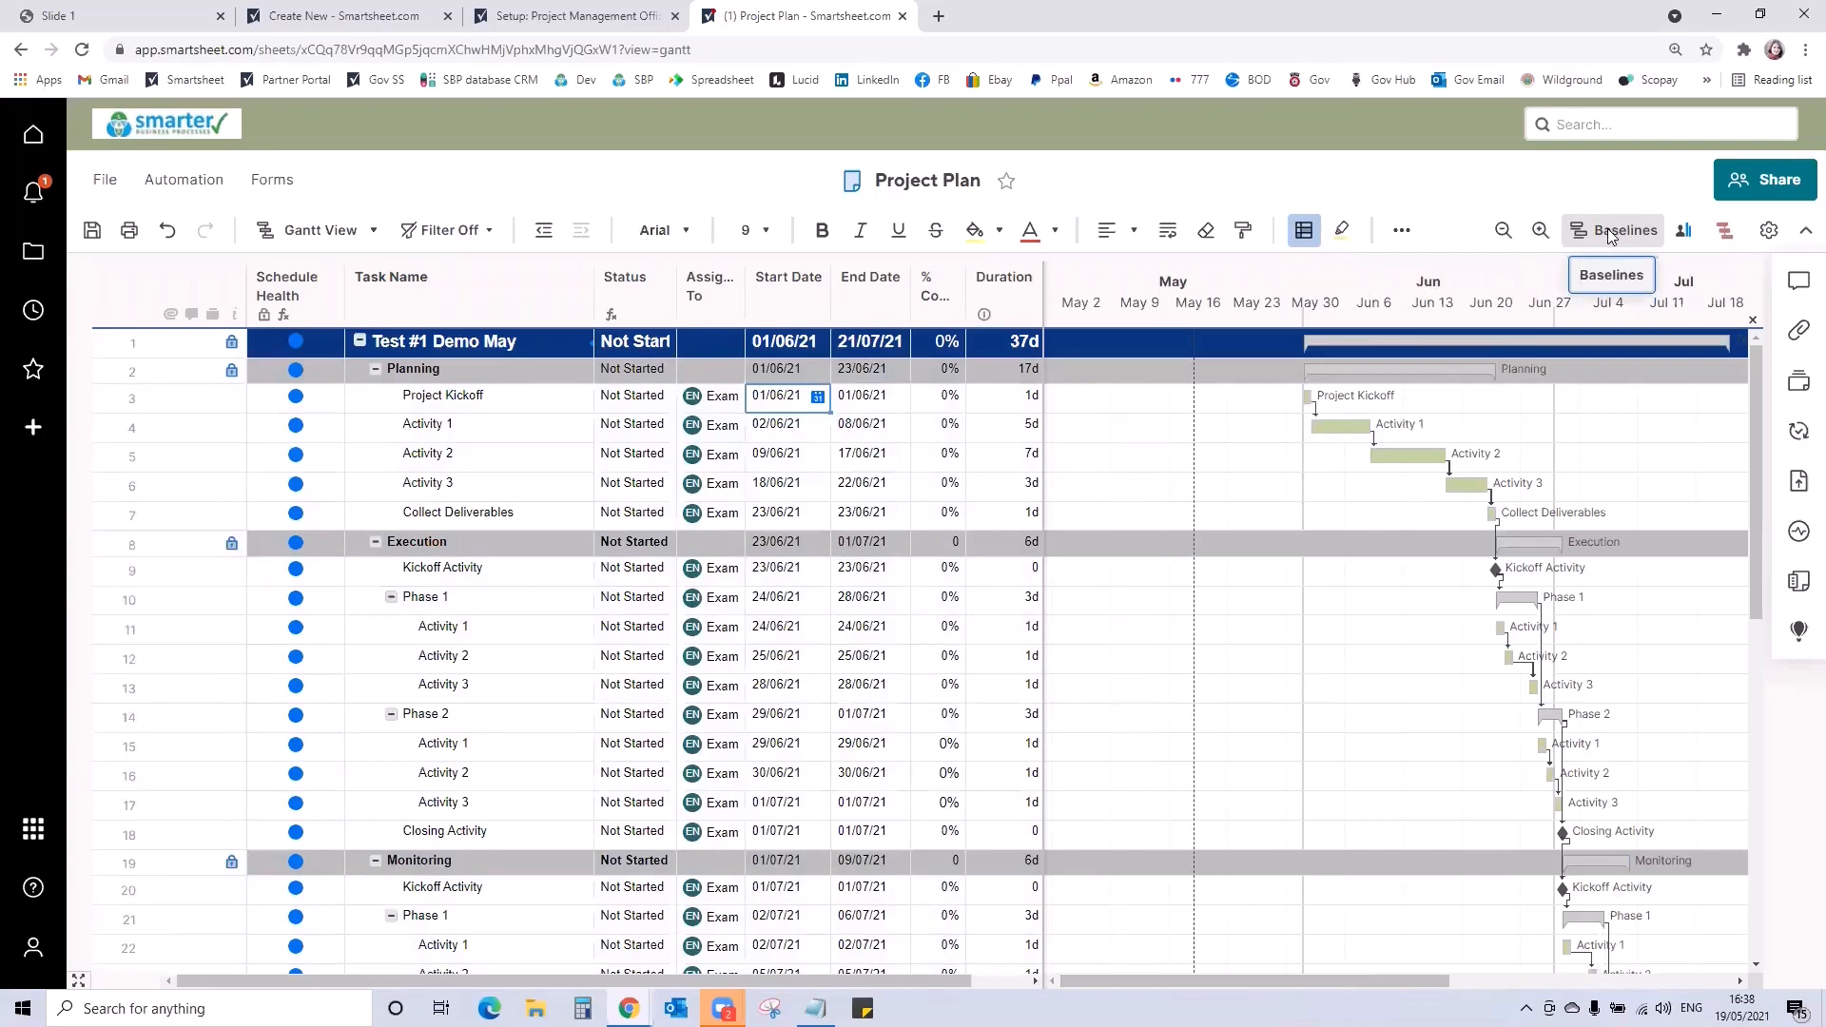
# Set a baseline for the Project Plan from its current schedule and keep the plan in Gantt View
pyautogui.click(1607, 229)
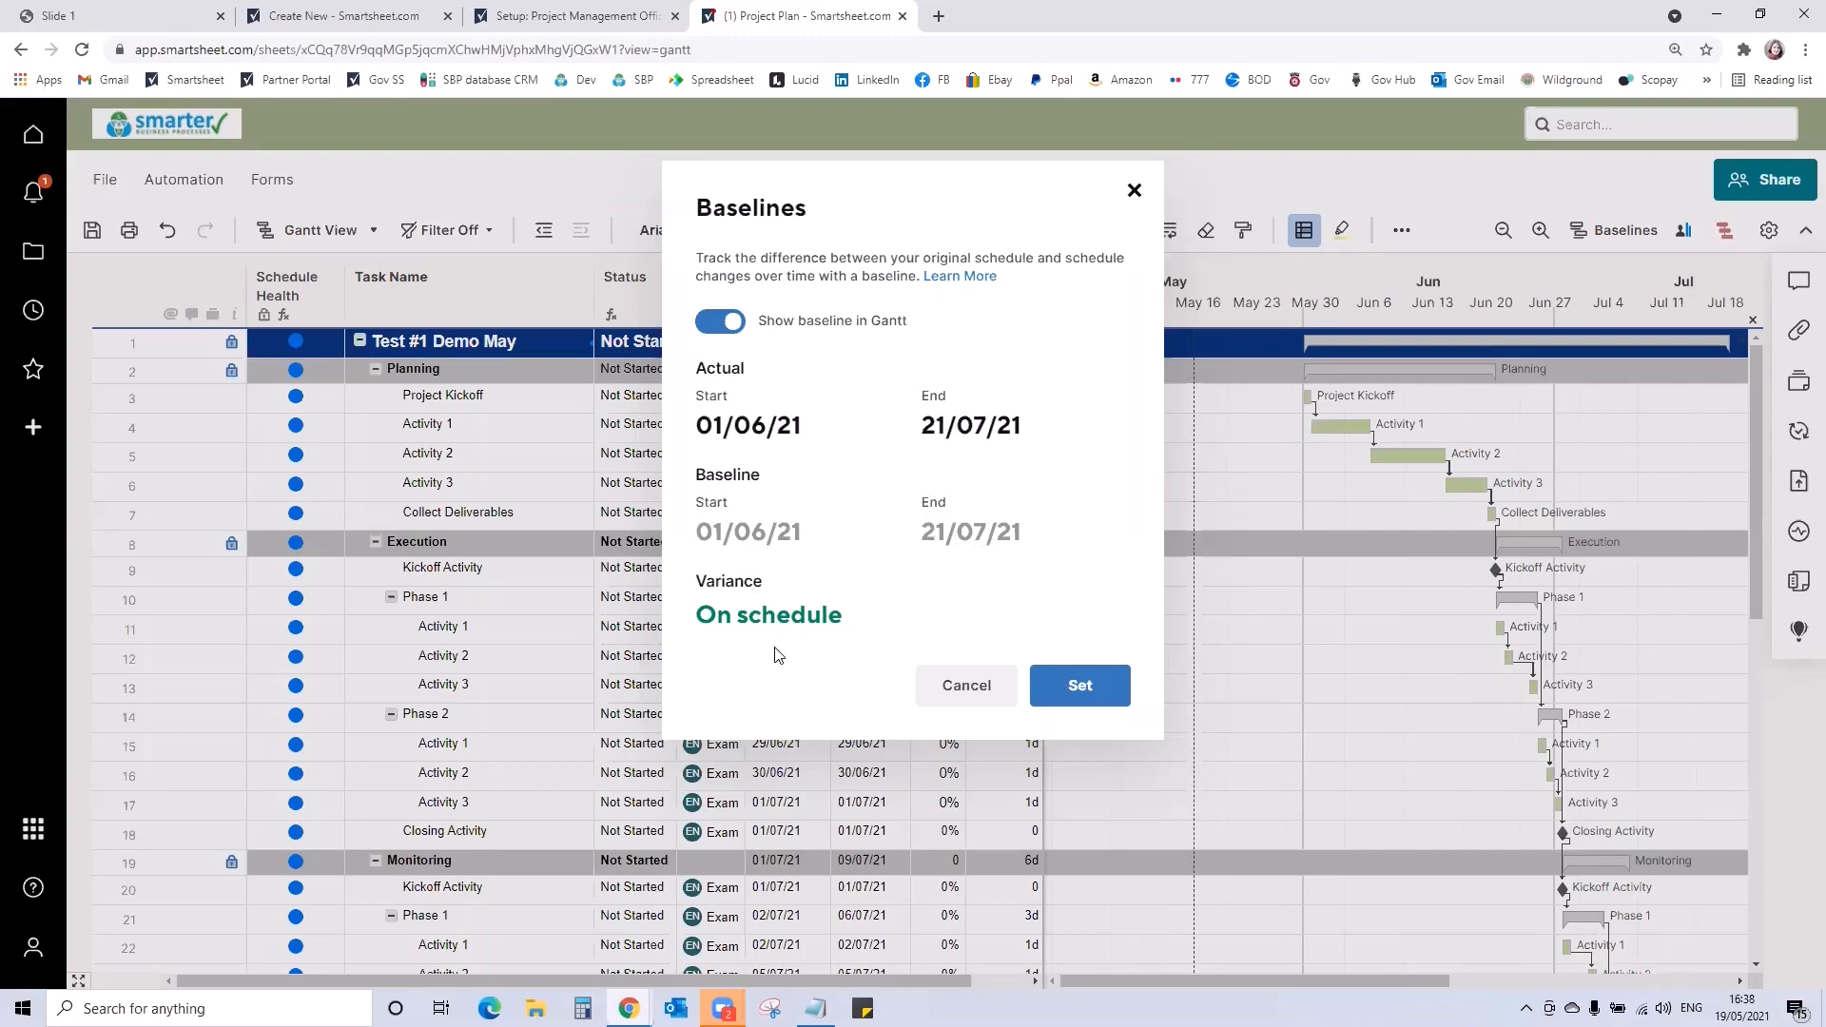
pyautogui.click(1109, 694)
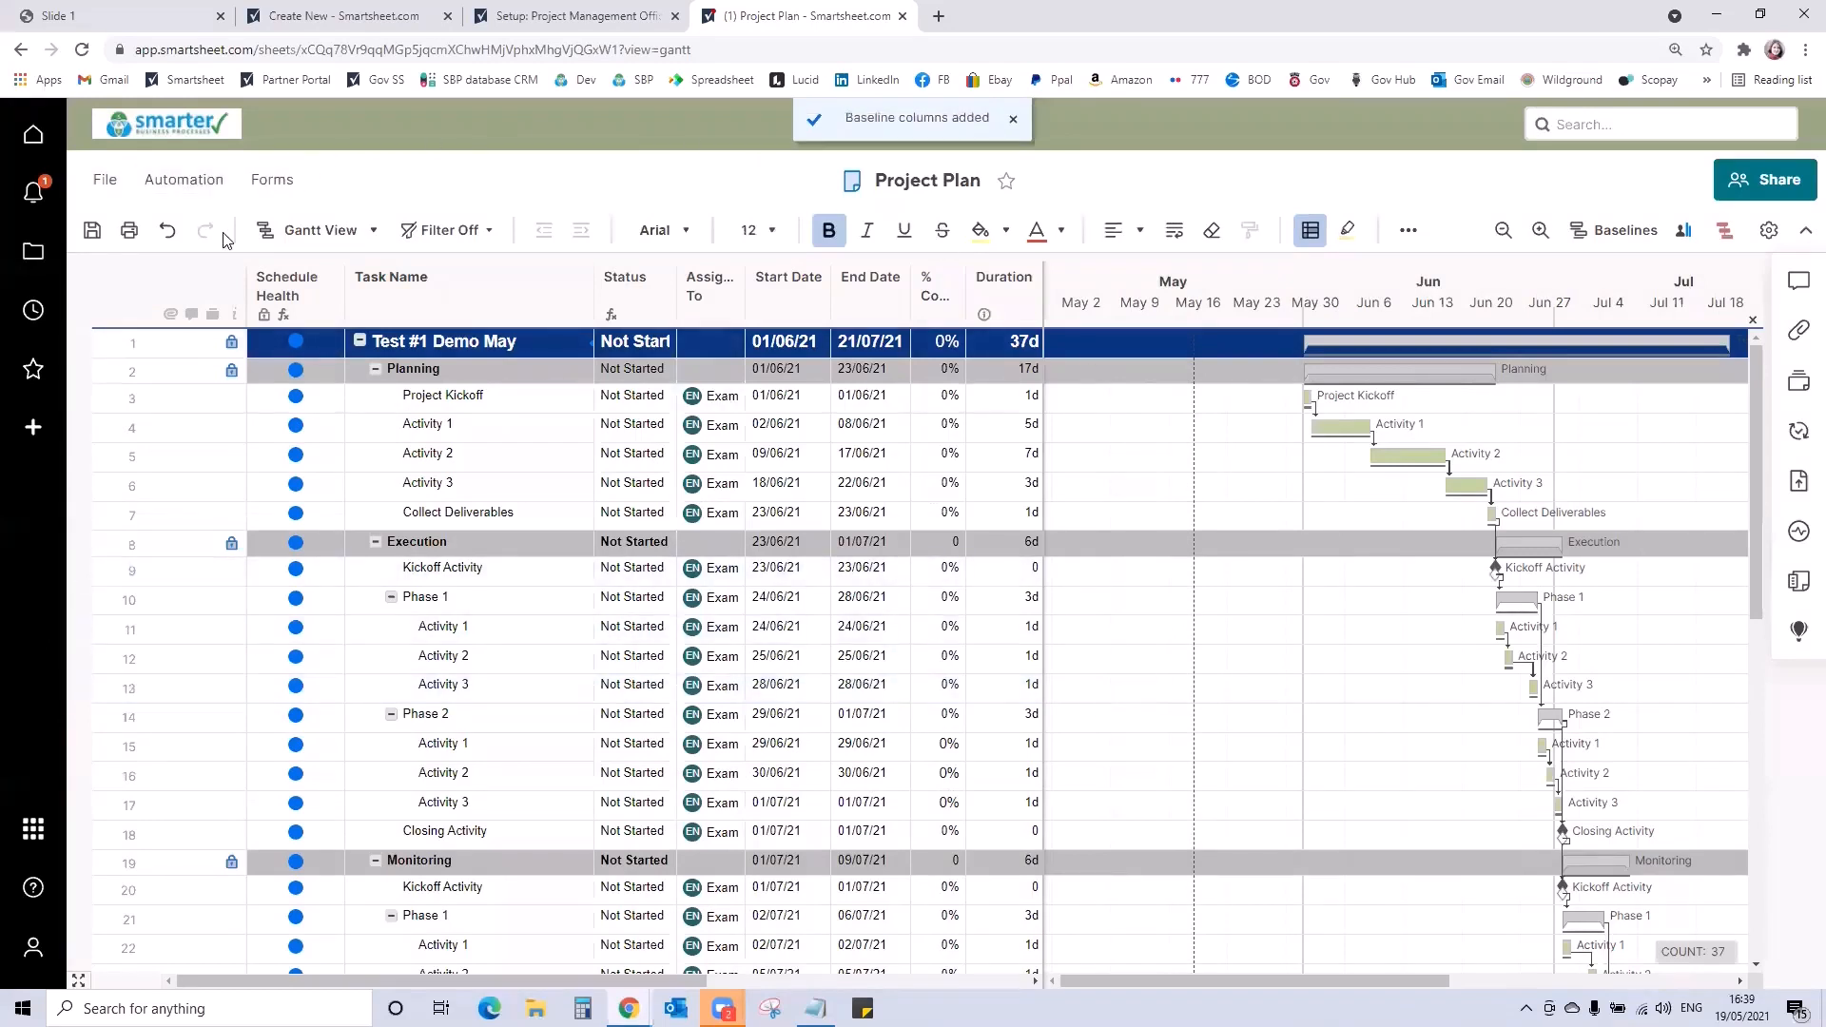
pyautogui.click(286, 231)
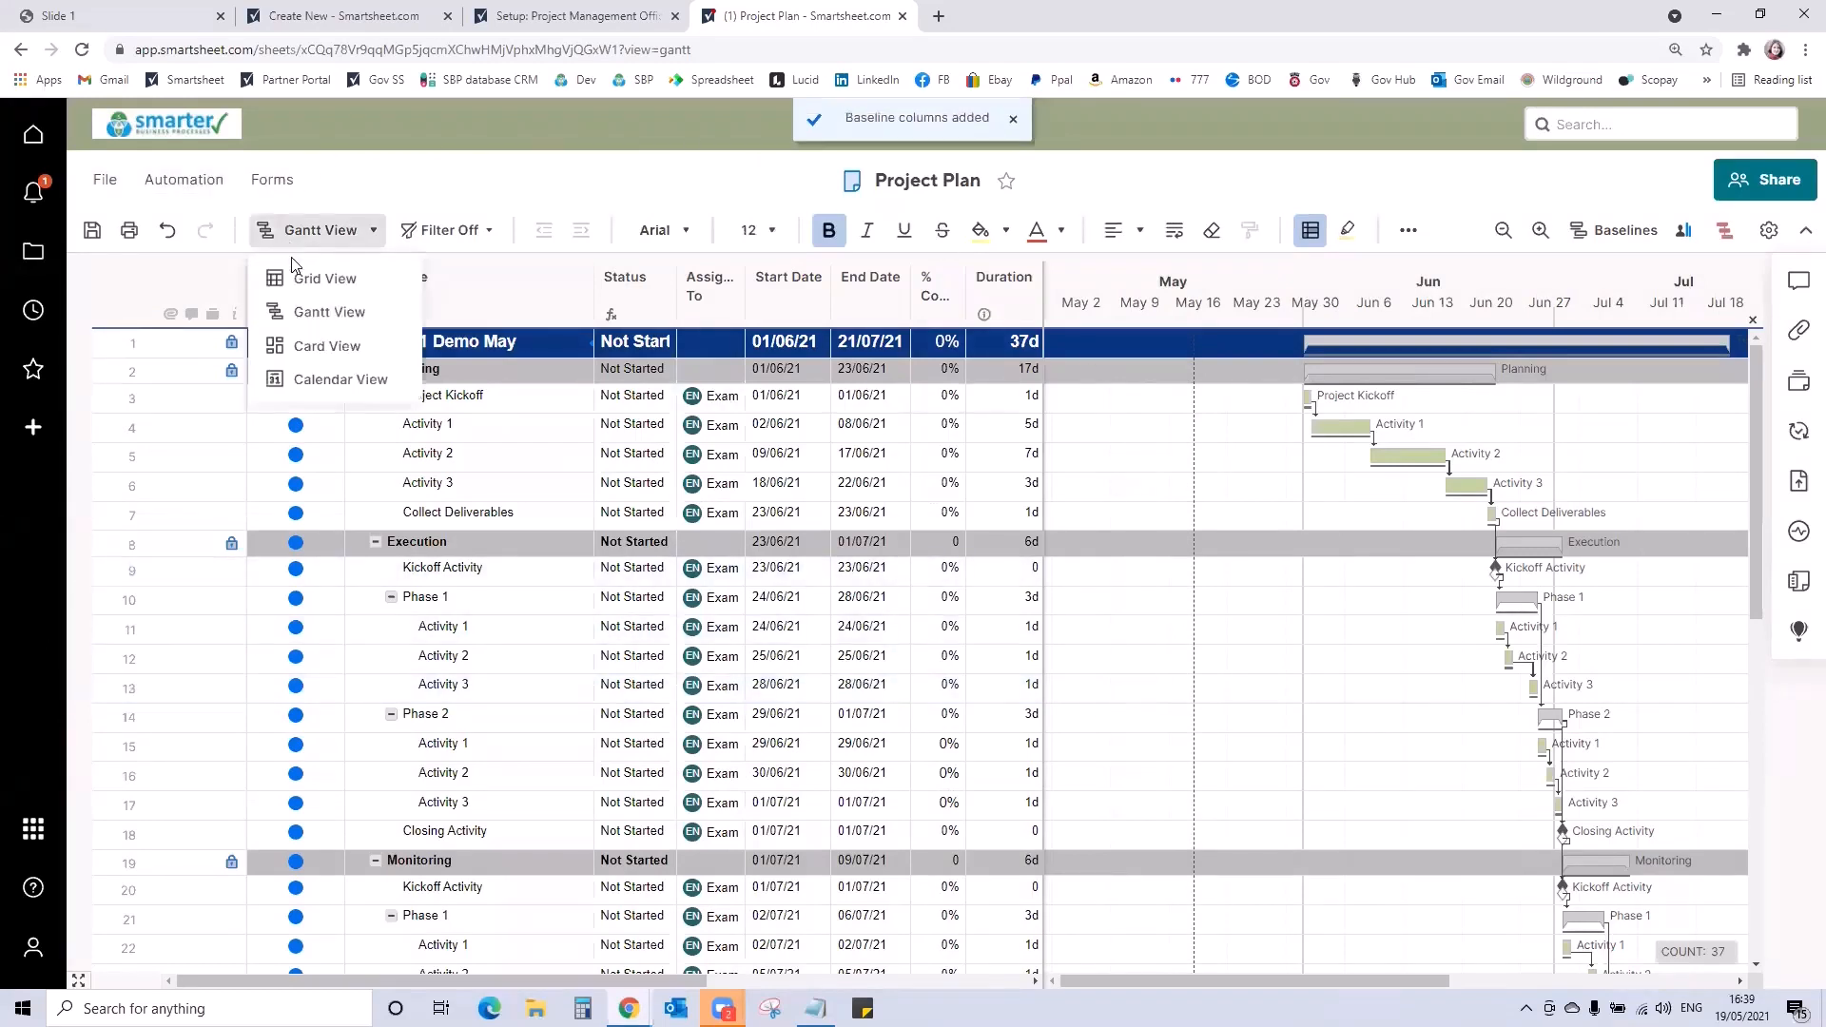
pyautogui.click(300, 313)
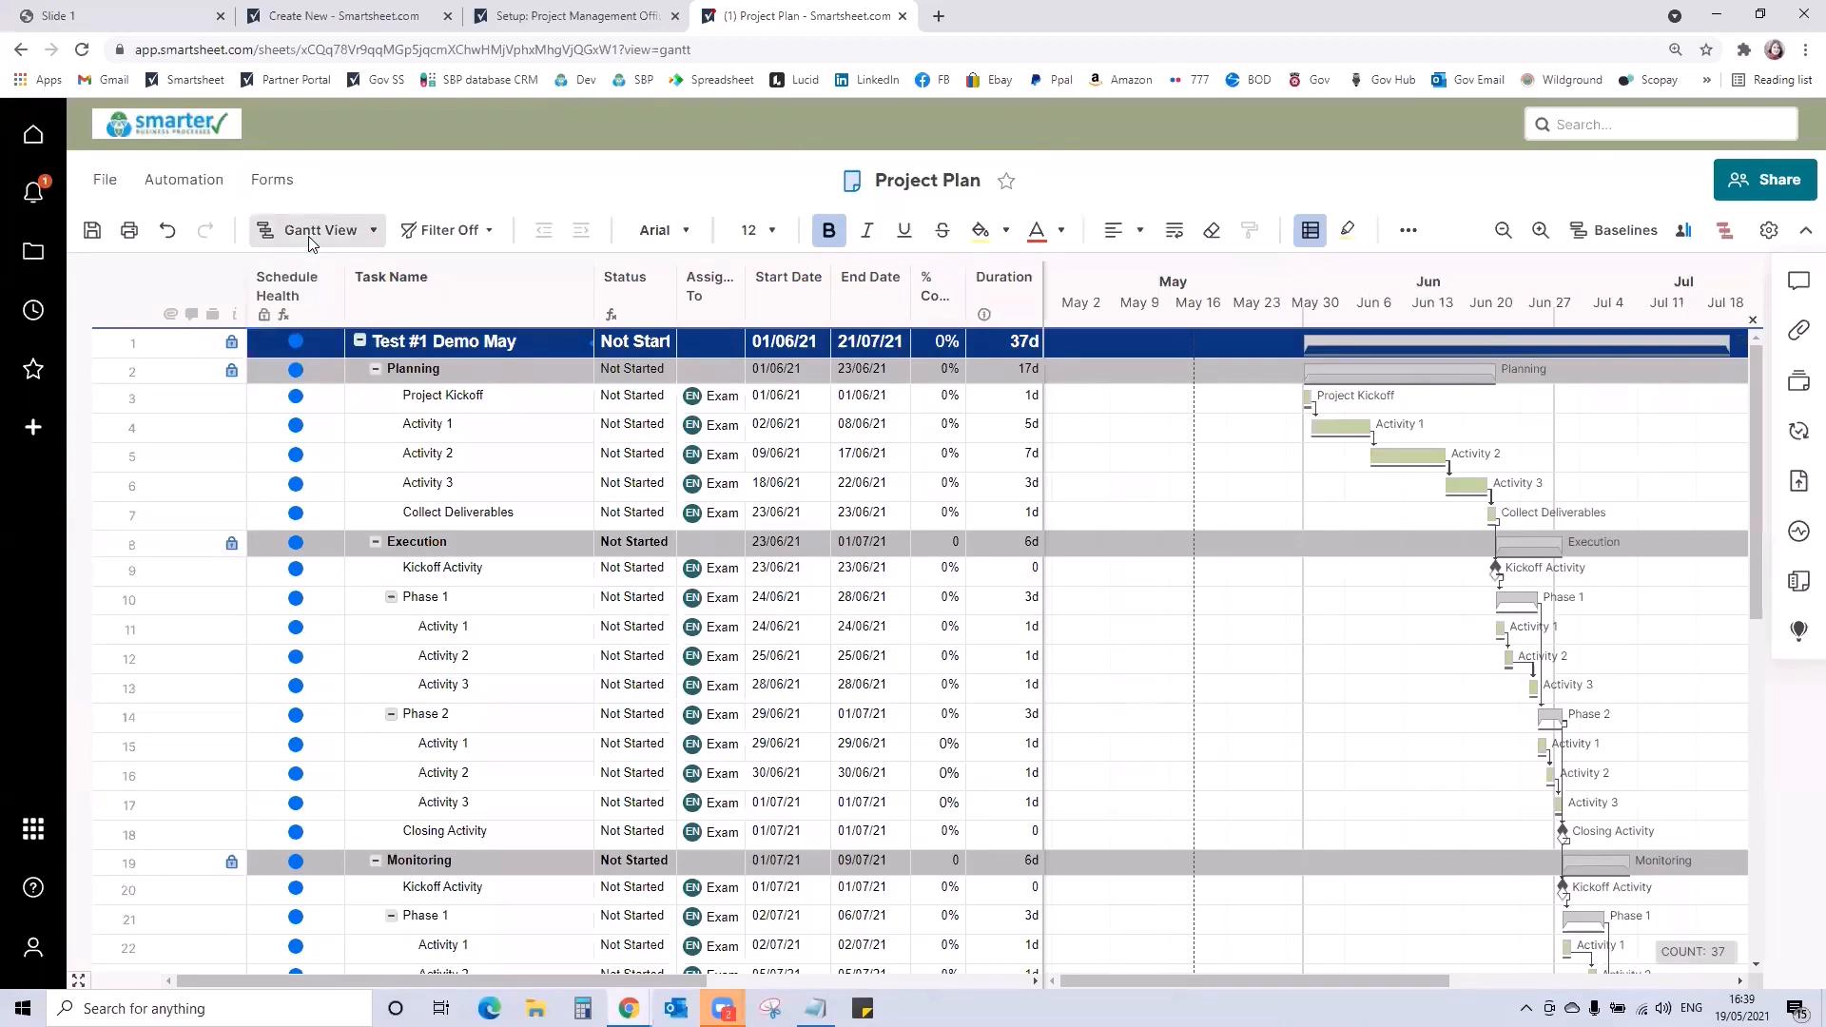
# Examine the Baseline Start, Baseline Finish and Variance columns in Grid View and return the plan to Gantt View
pyautogui.click(308, 234)
pyautogui.click(309, 280)
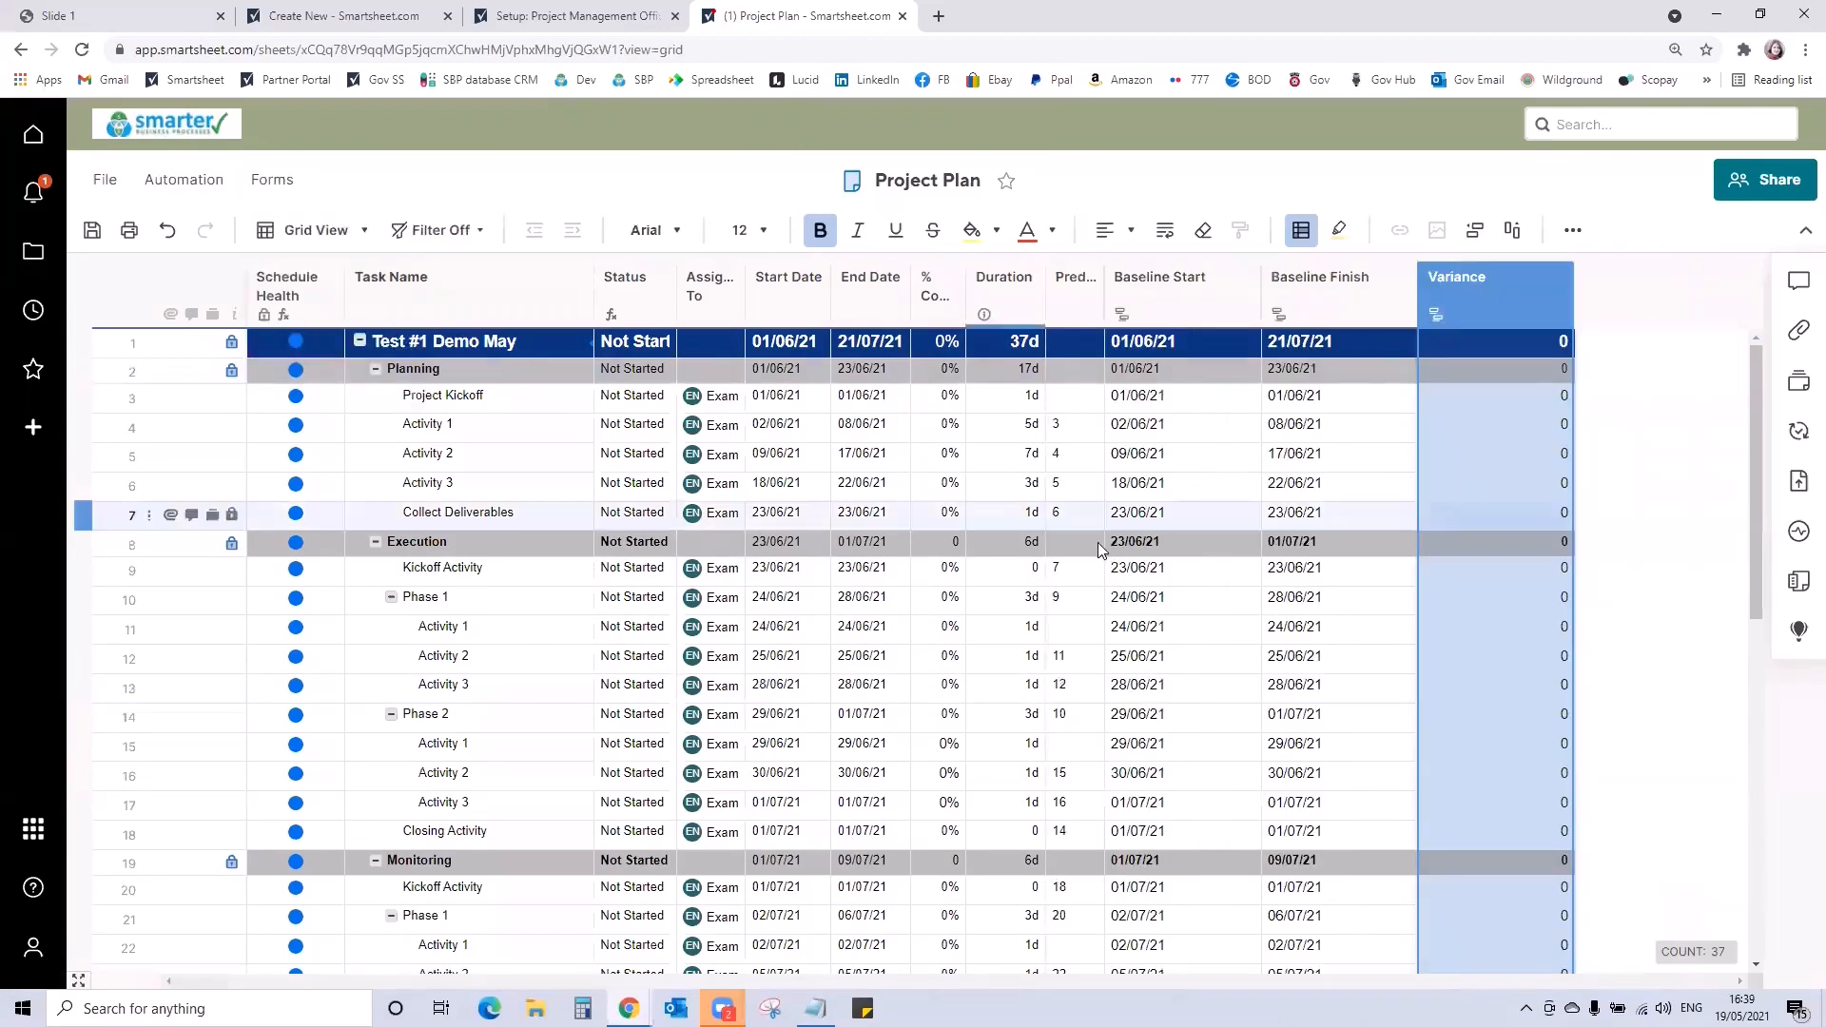
pyautogui.click(1157, 290)
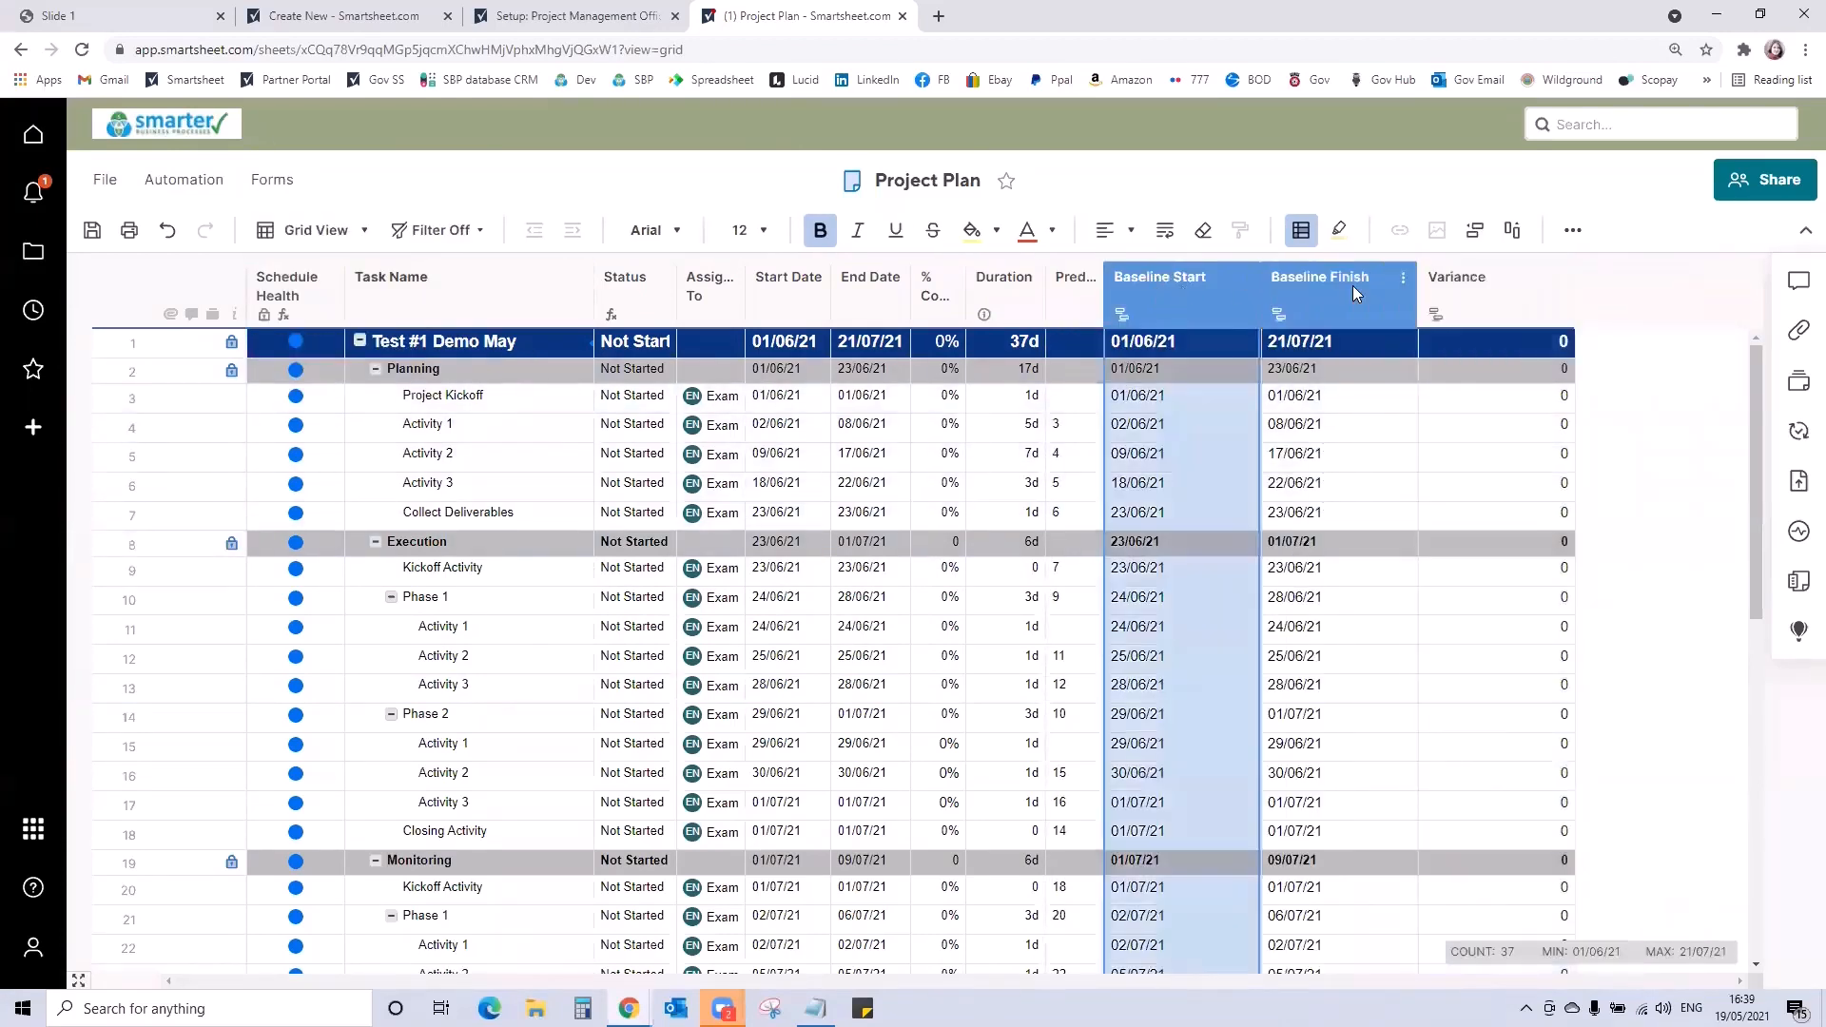
pyautogui.click(1352, 285)
pyautogui.click(1449, 275)
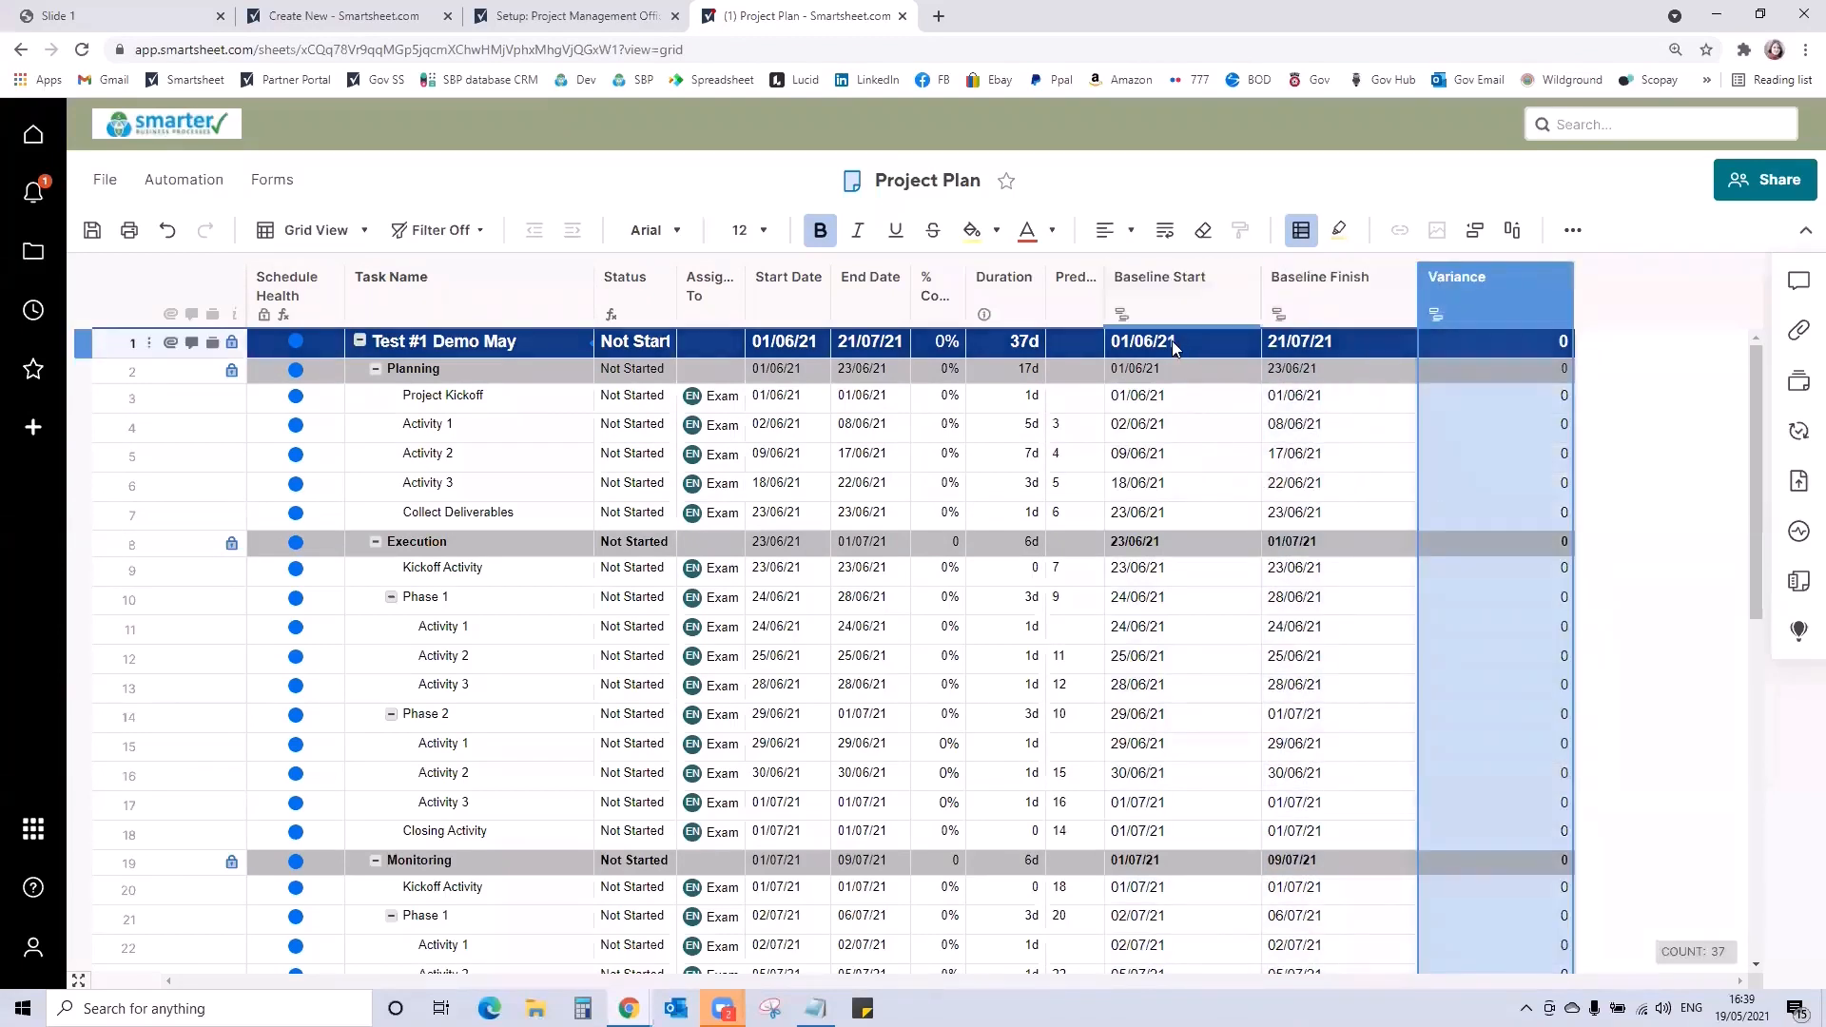
pyautogui.click(1175, 407)
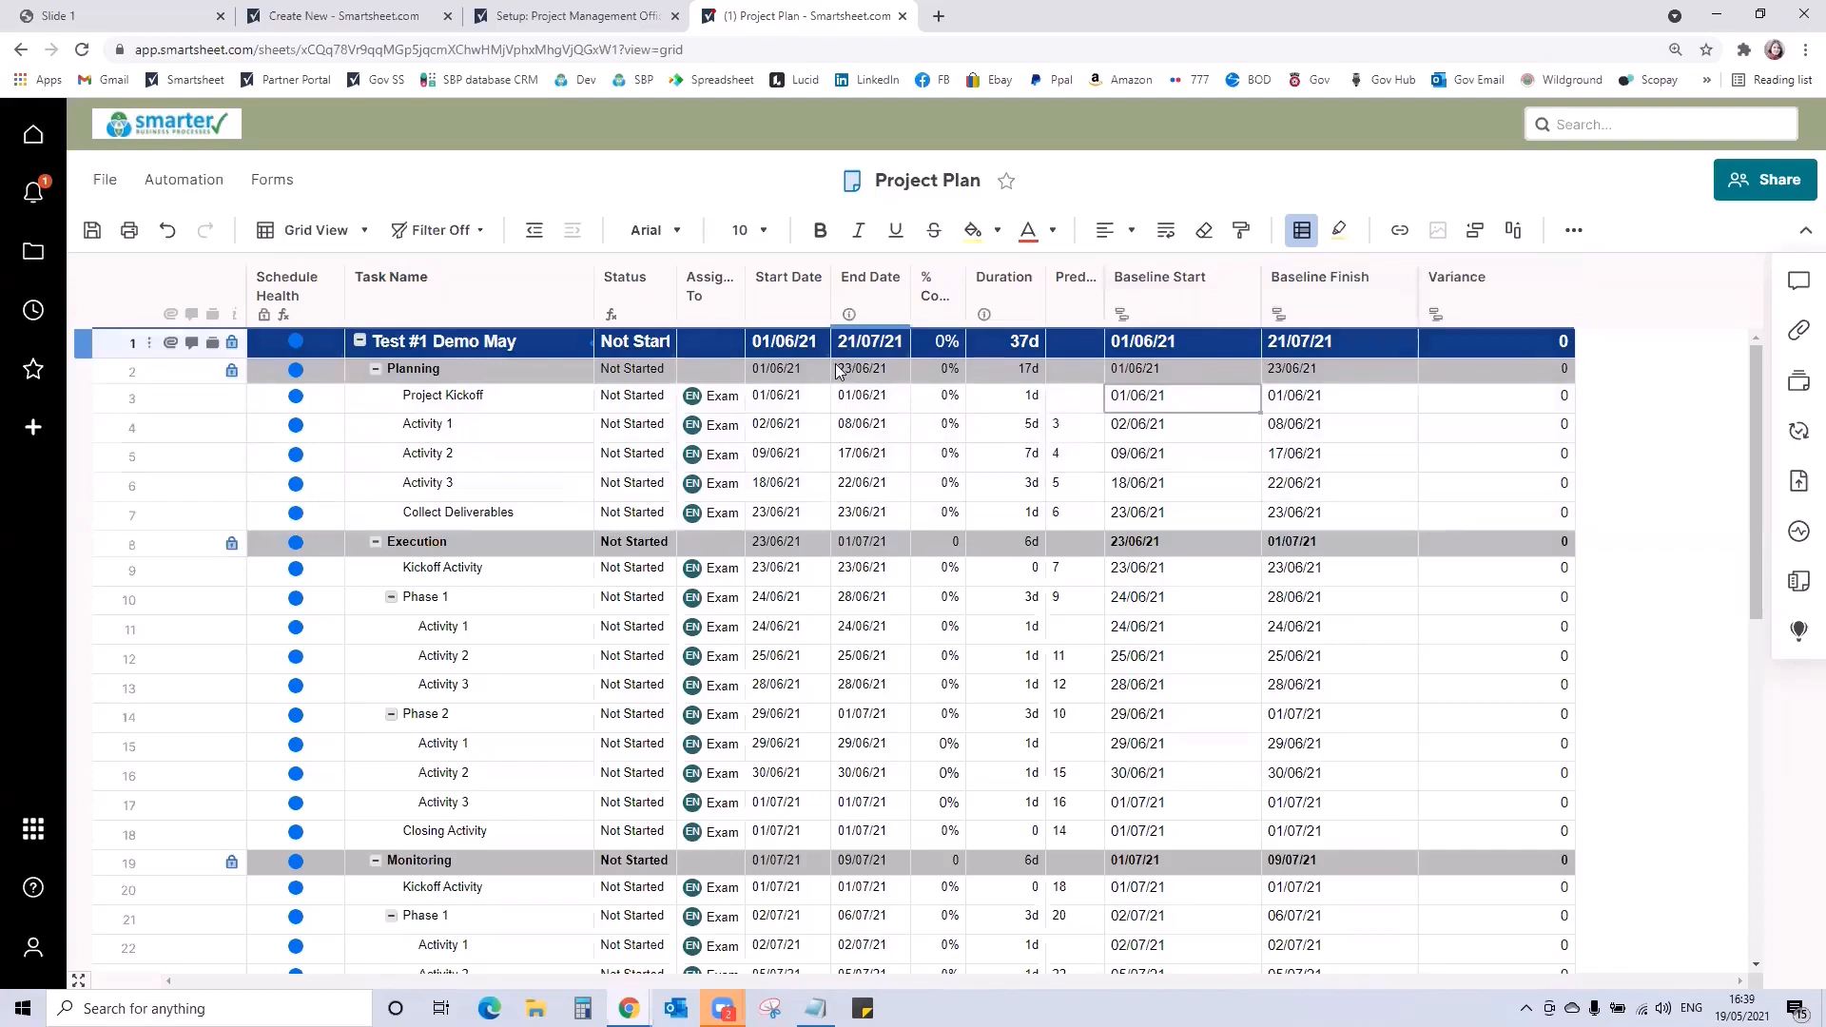
pyautogui.click(314, 231)
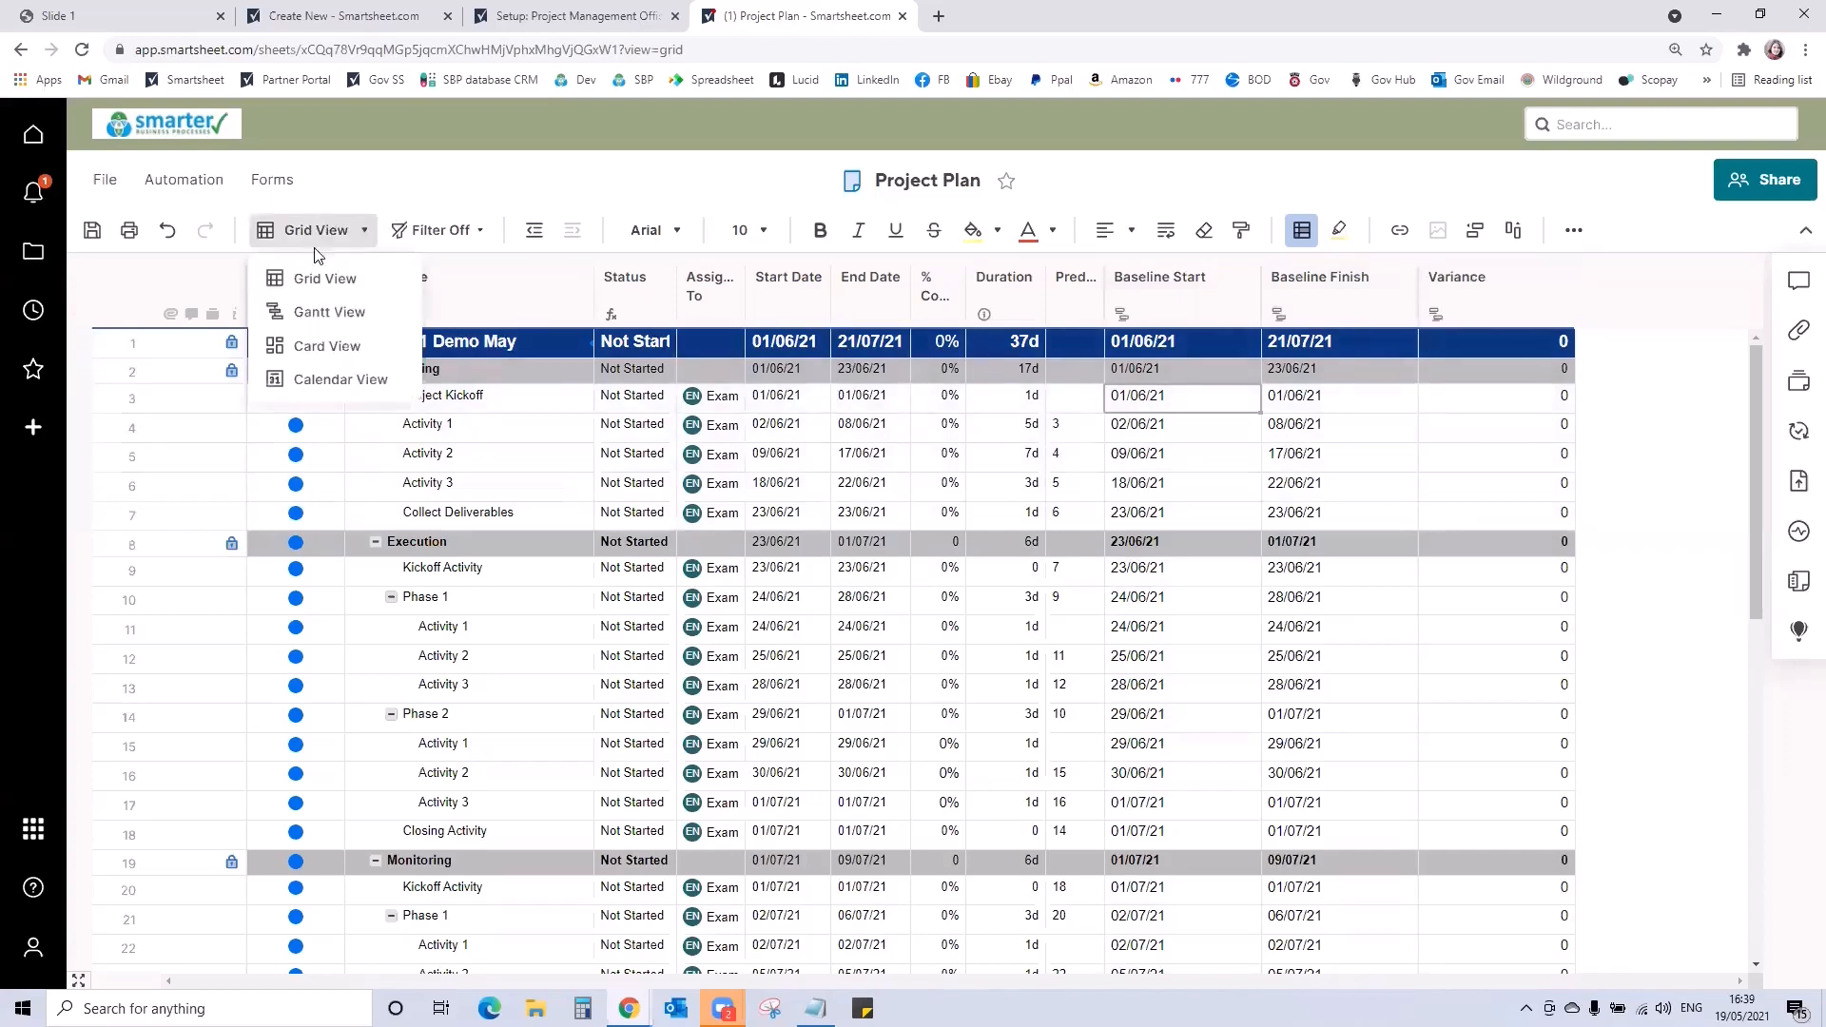
pyautogui.click(324, 313)
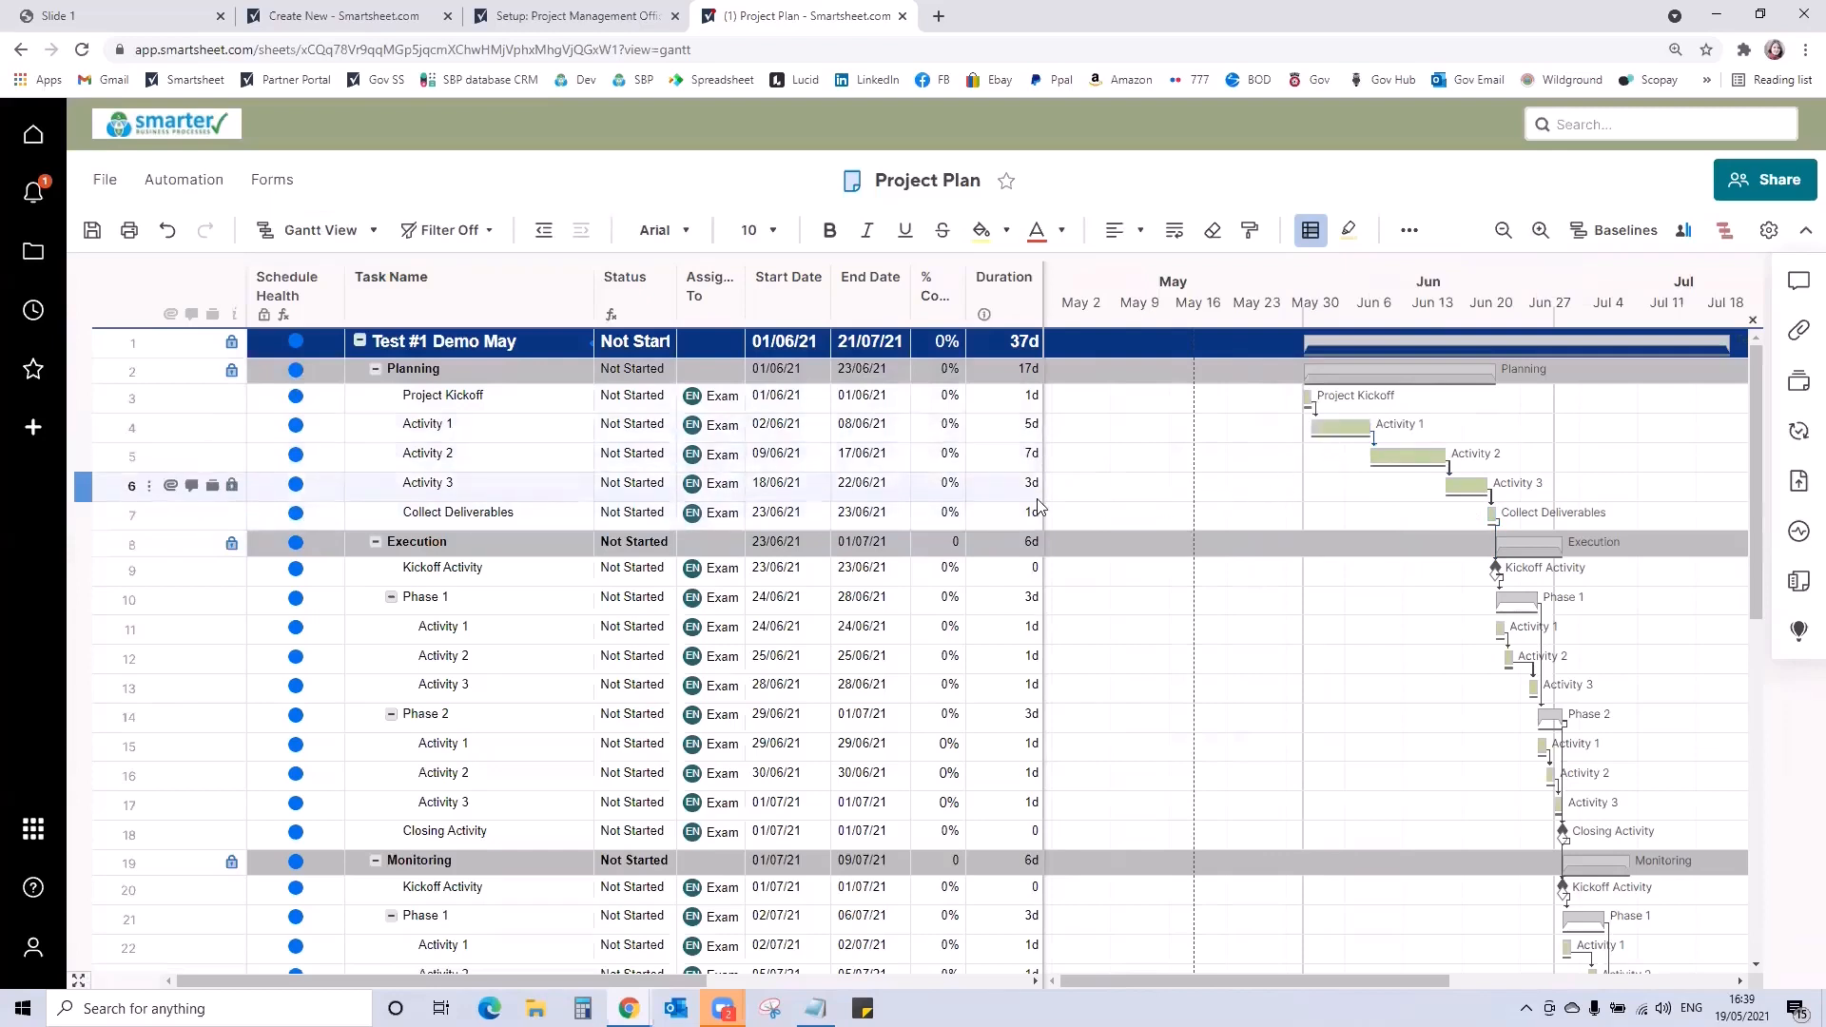
# Set the Project Kickoff start date to 31/05/21 and widen the grid area to show the Variance column
pyautogui.click(823, 405)
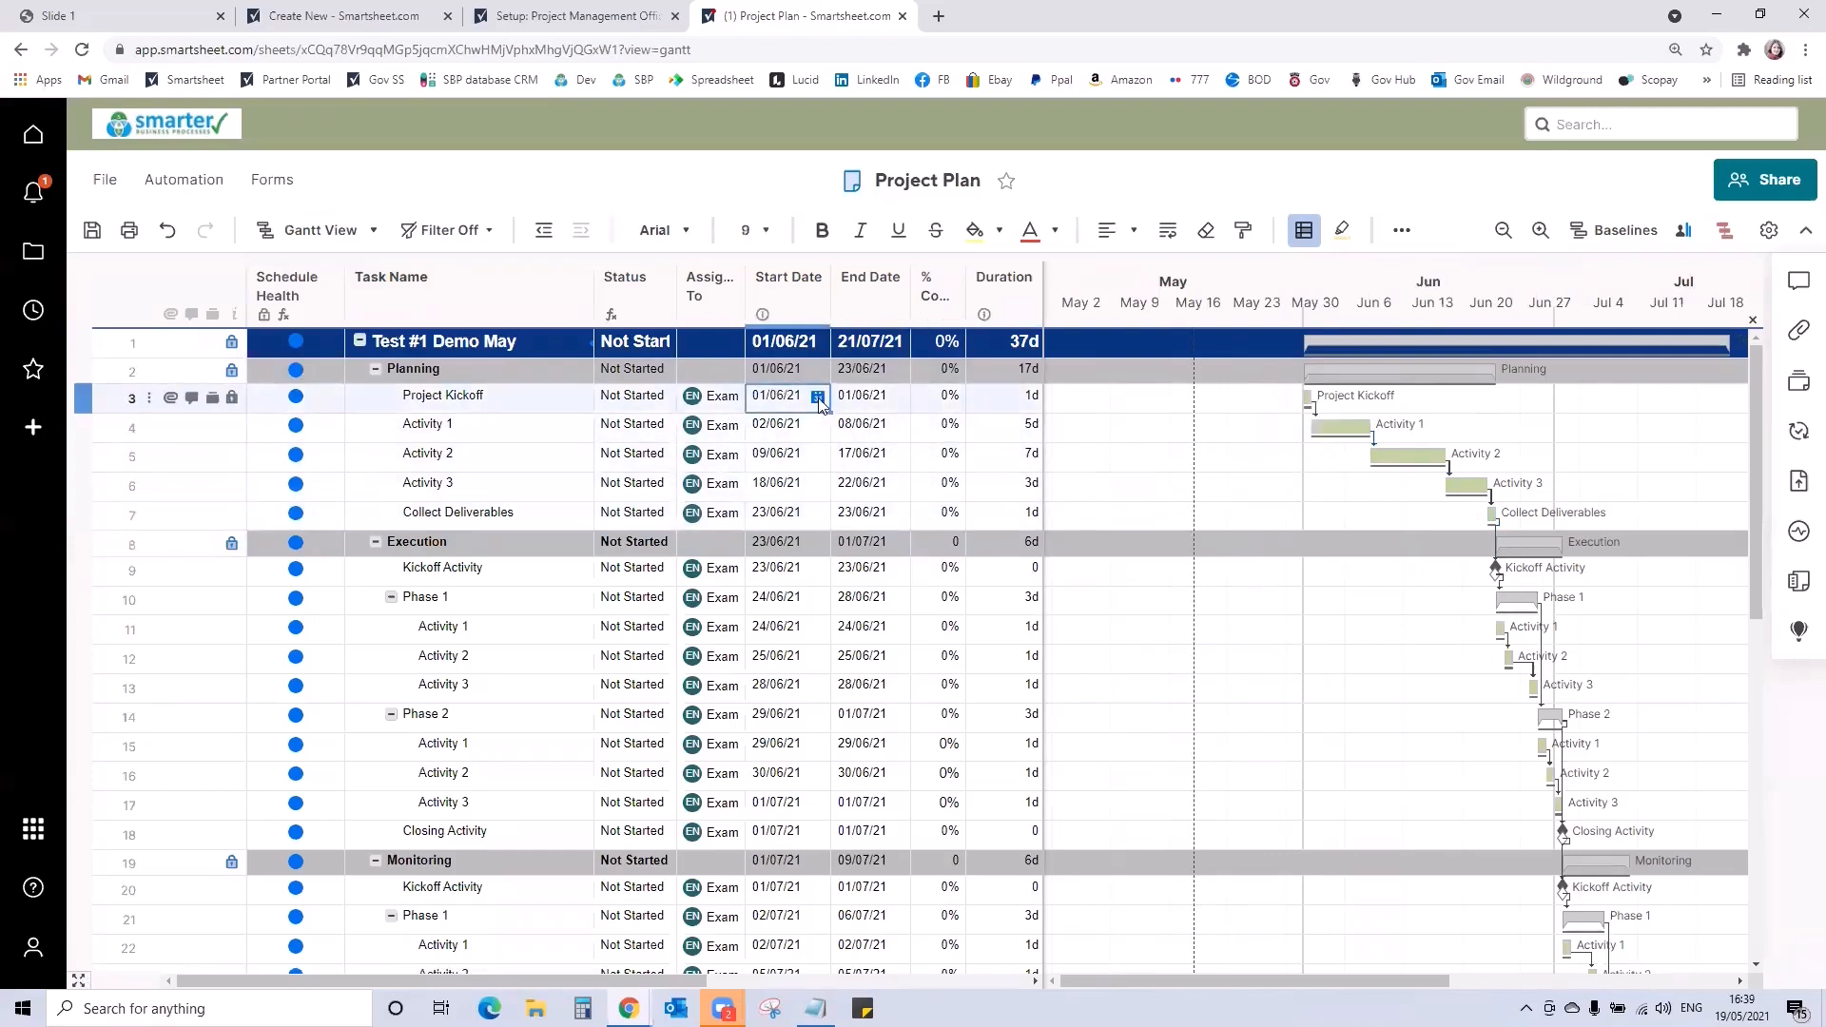
pyautogui.click(818, 399)
pyautogui.click(860, 404)
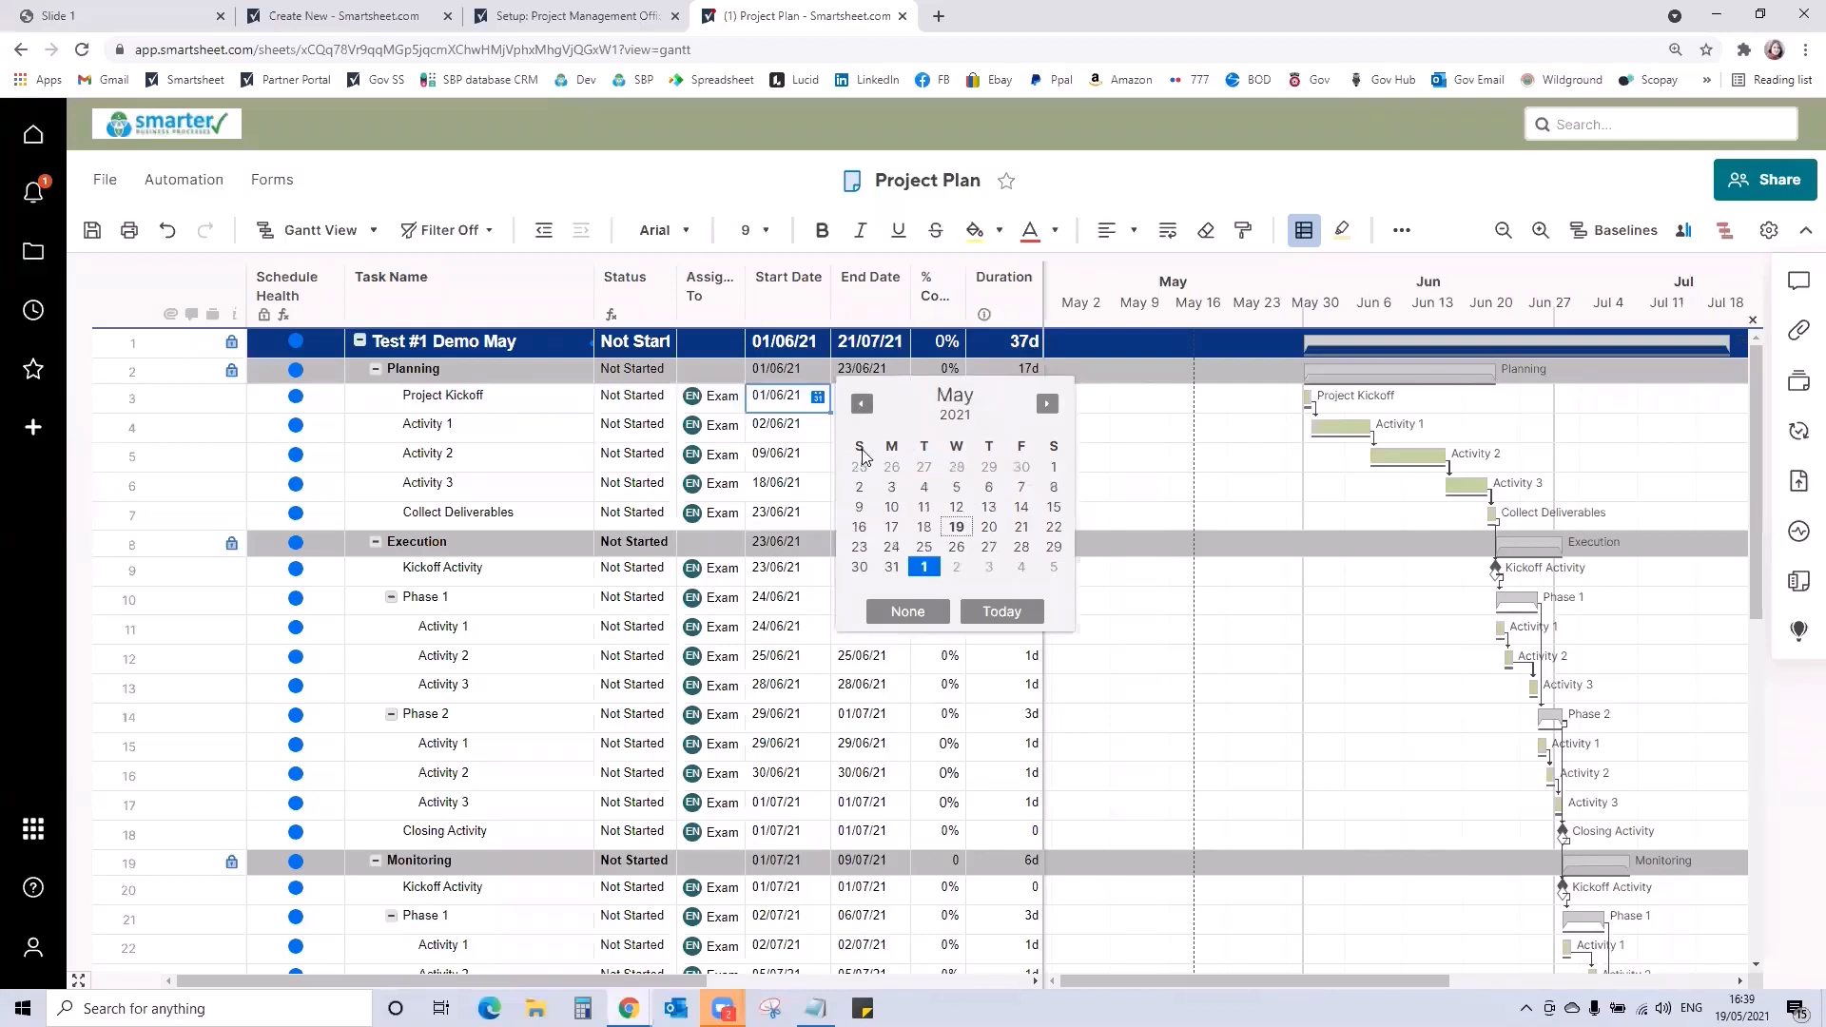
pyautogui.click(893, 567)
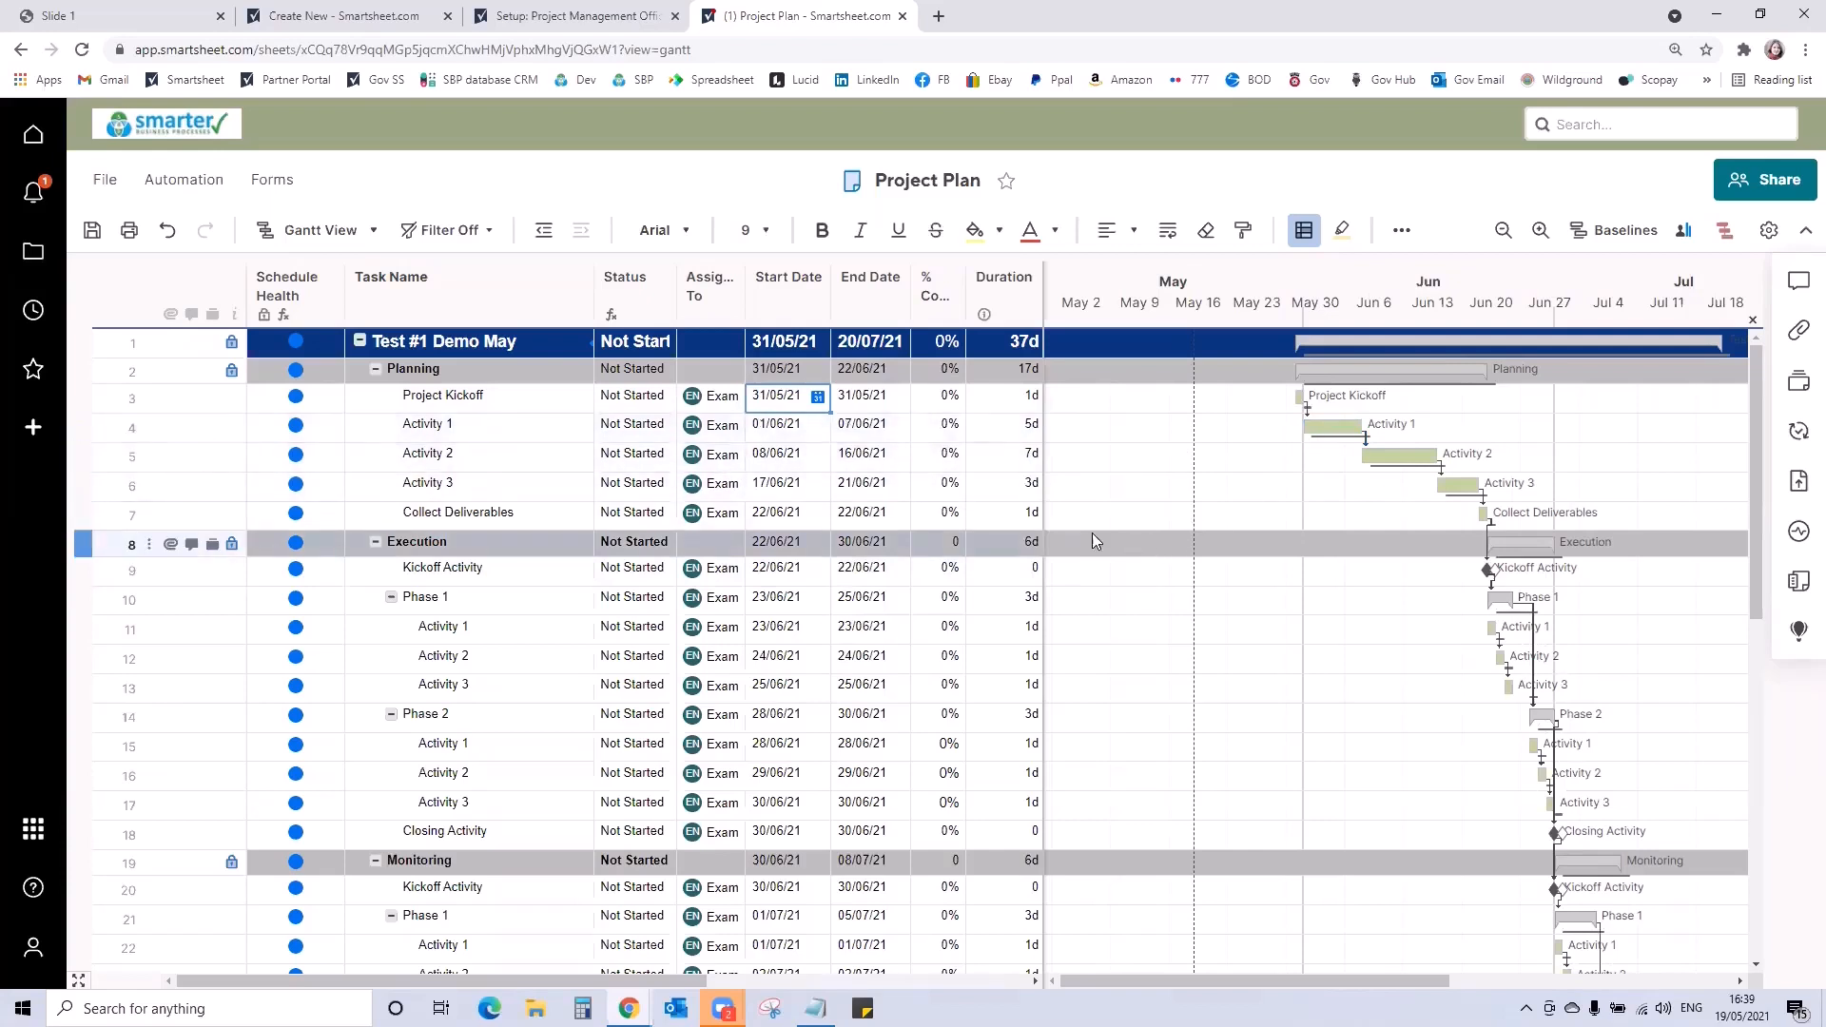
pyautogui.moveTo(1046, 536); pyautogui.dragTo(1433, 613)
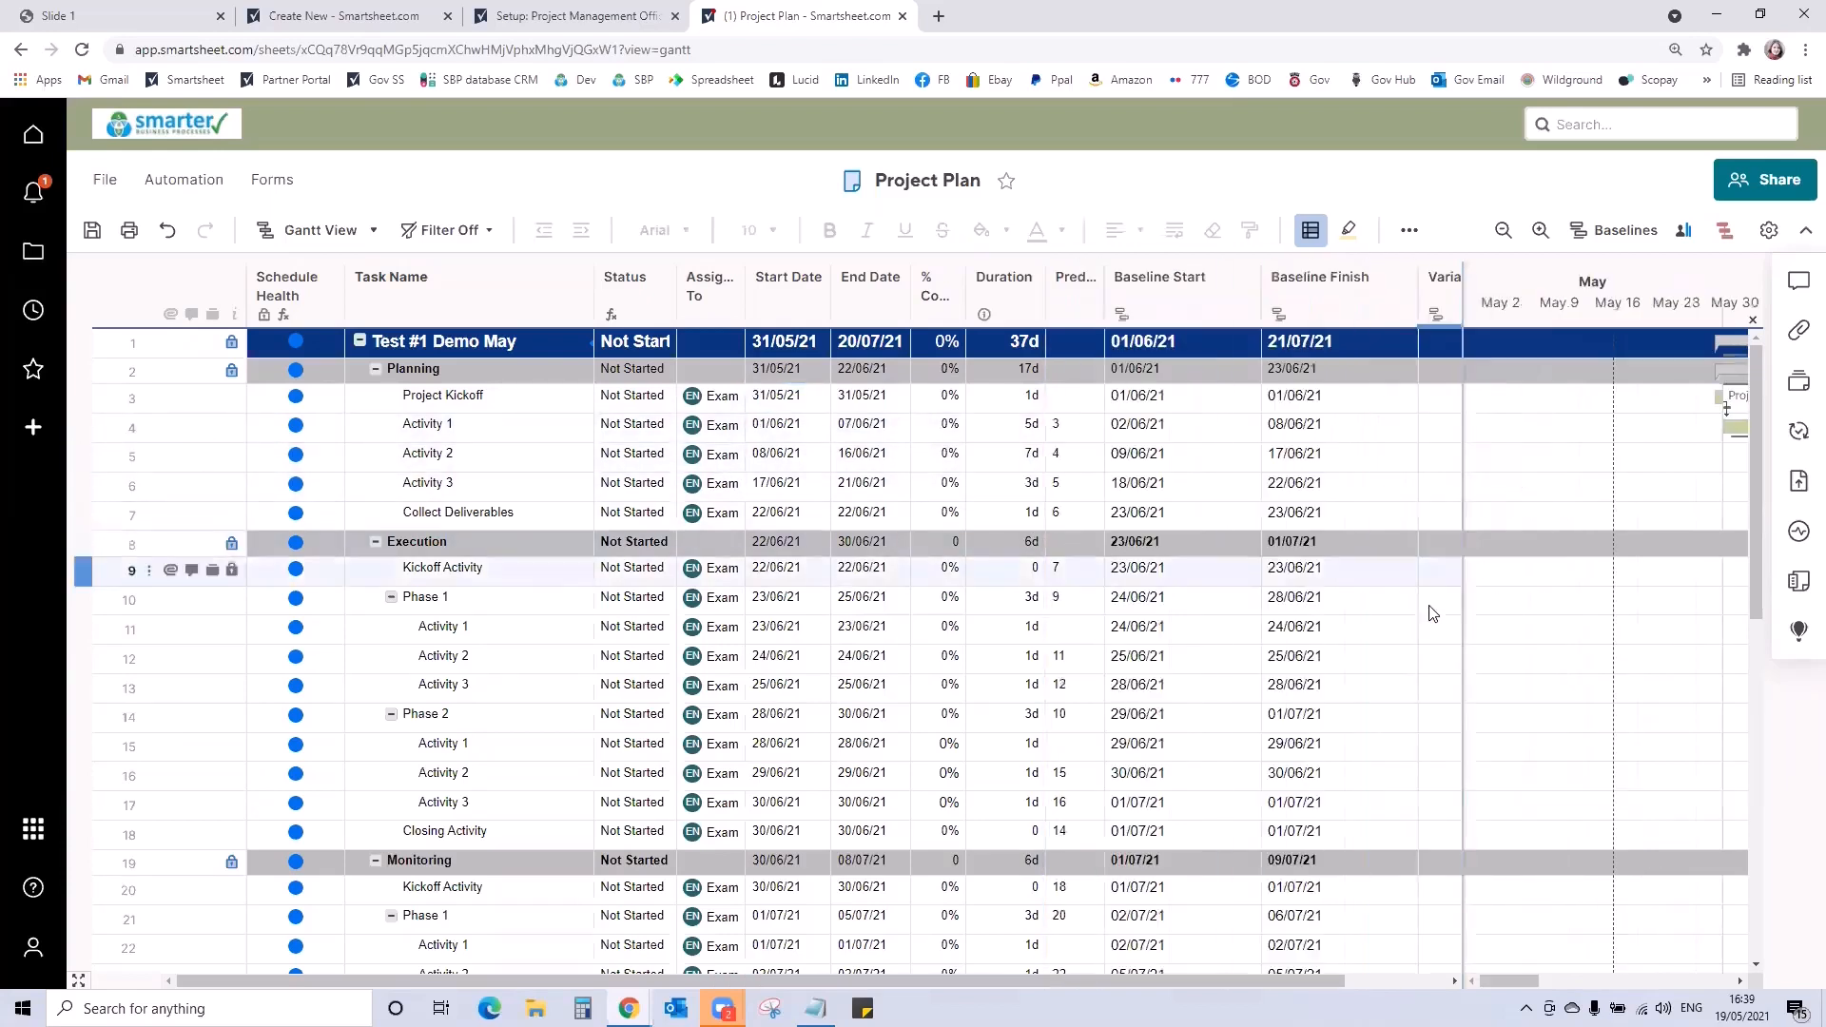
pyautogui.moveTo(1318, 980); pyautogui.dragTo(1419, 977)
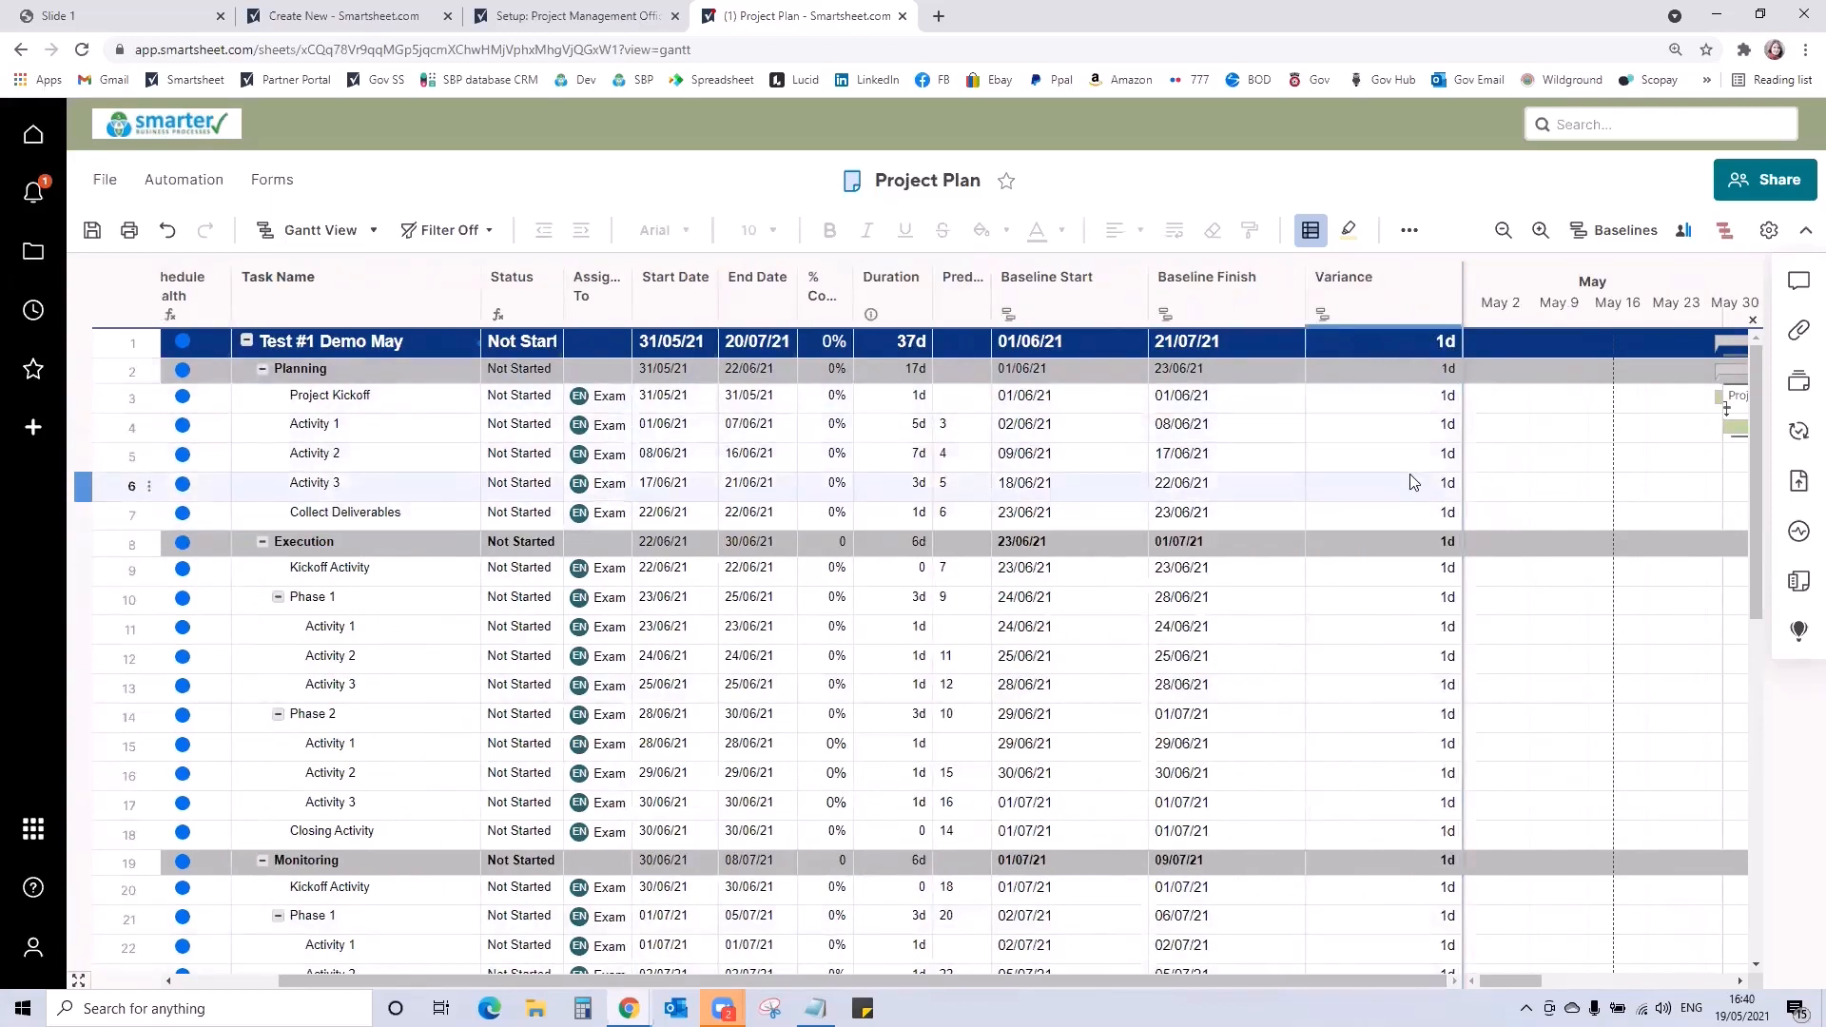
# Set the Project Kickoff start date to 24/05/21 and narrow the grid area to show more of the Gantt chart
pyautogui.click(689, 401)
pyautogui.click(705, 397)
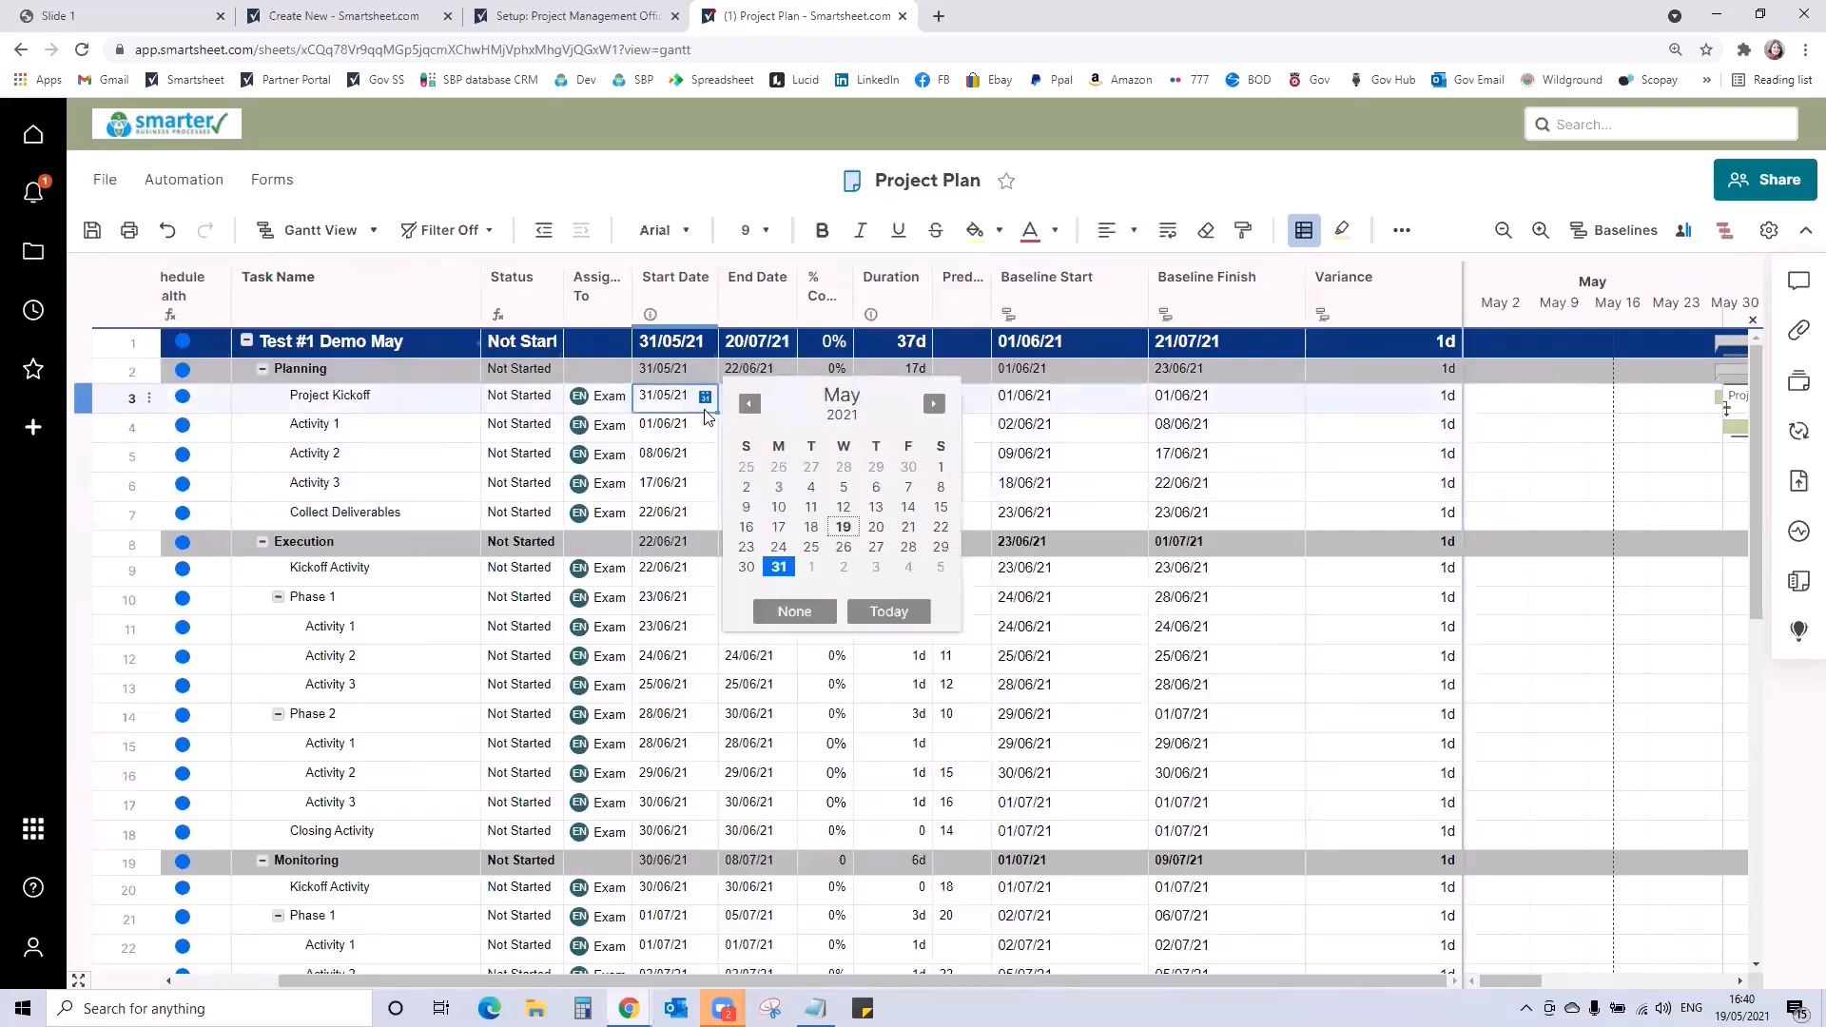
pyautogui.click(781, 539)
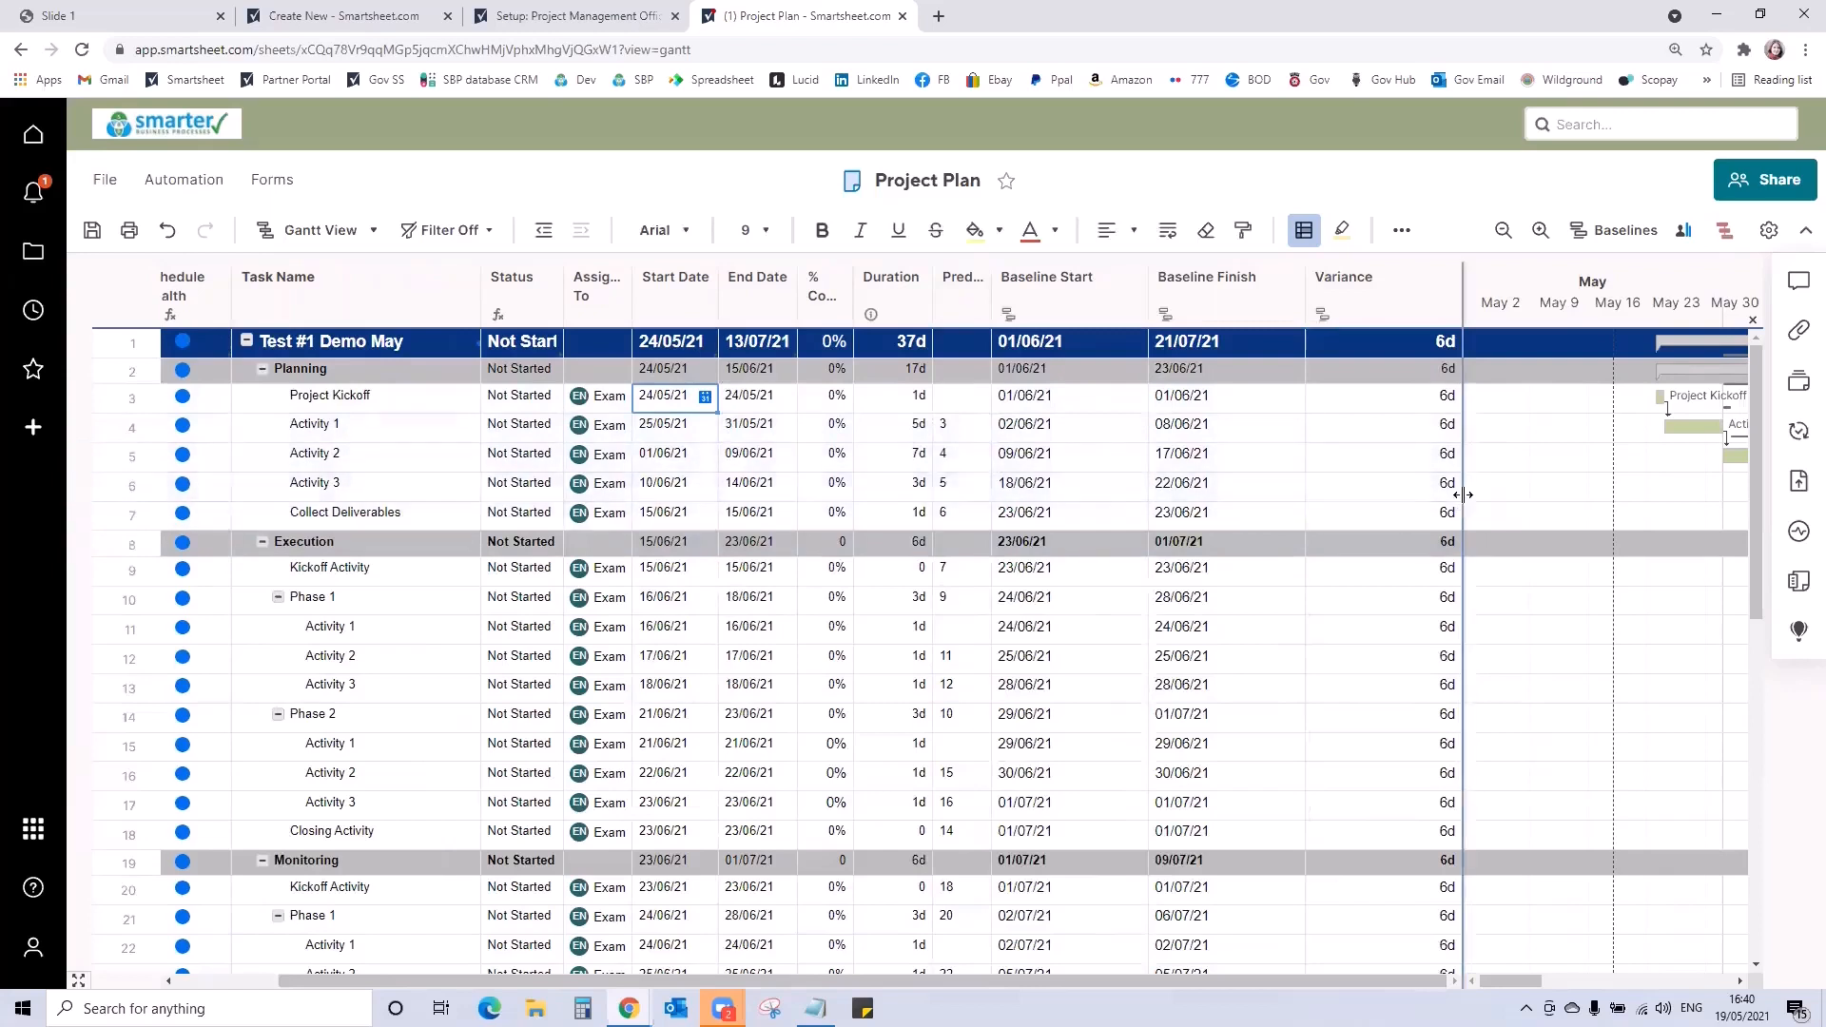
pyautogui.moveTo(970, 466); pyautogui.dragTo(970, 466)
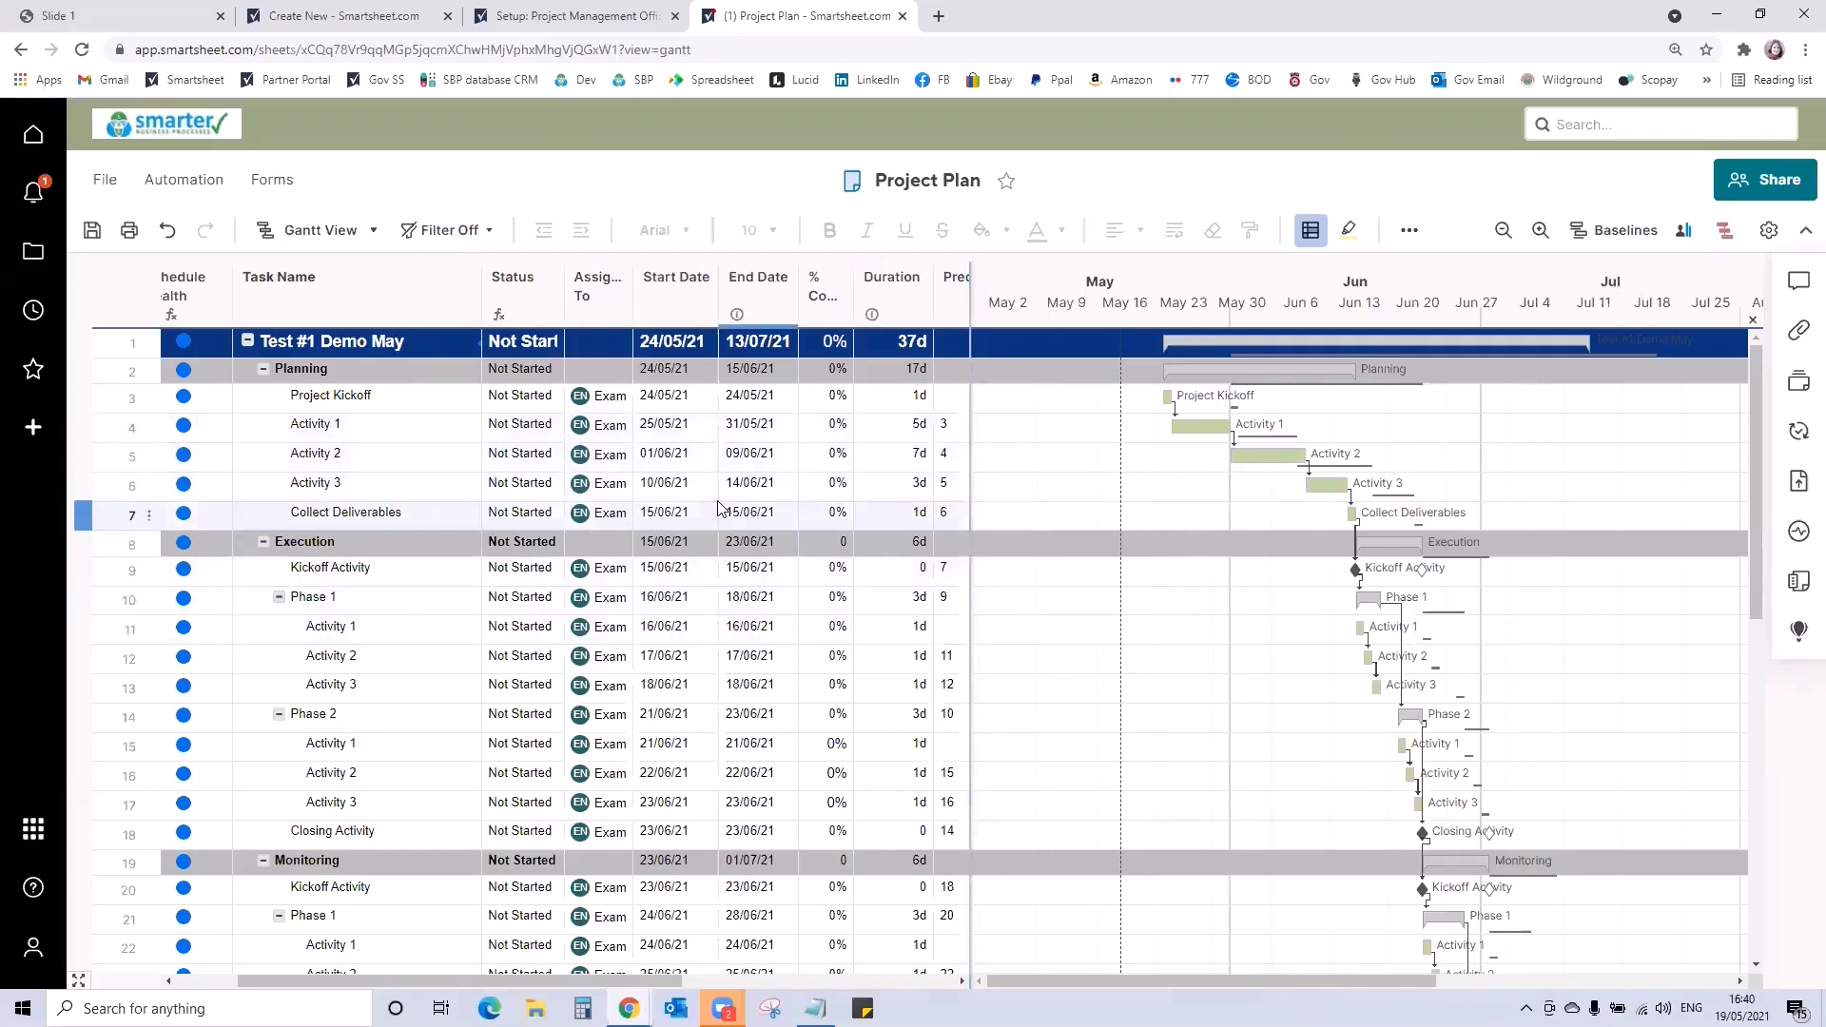
# Set the start date of Activity 3 under Planning to 15/06/21 and accept removal of its predecessor relationships
pyautogui.click(681, 487)
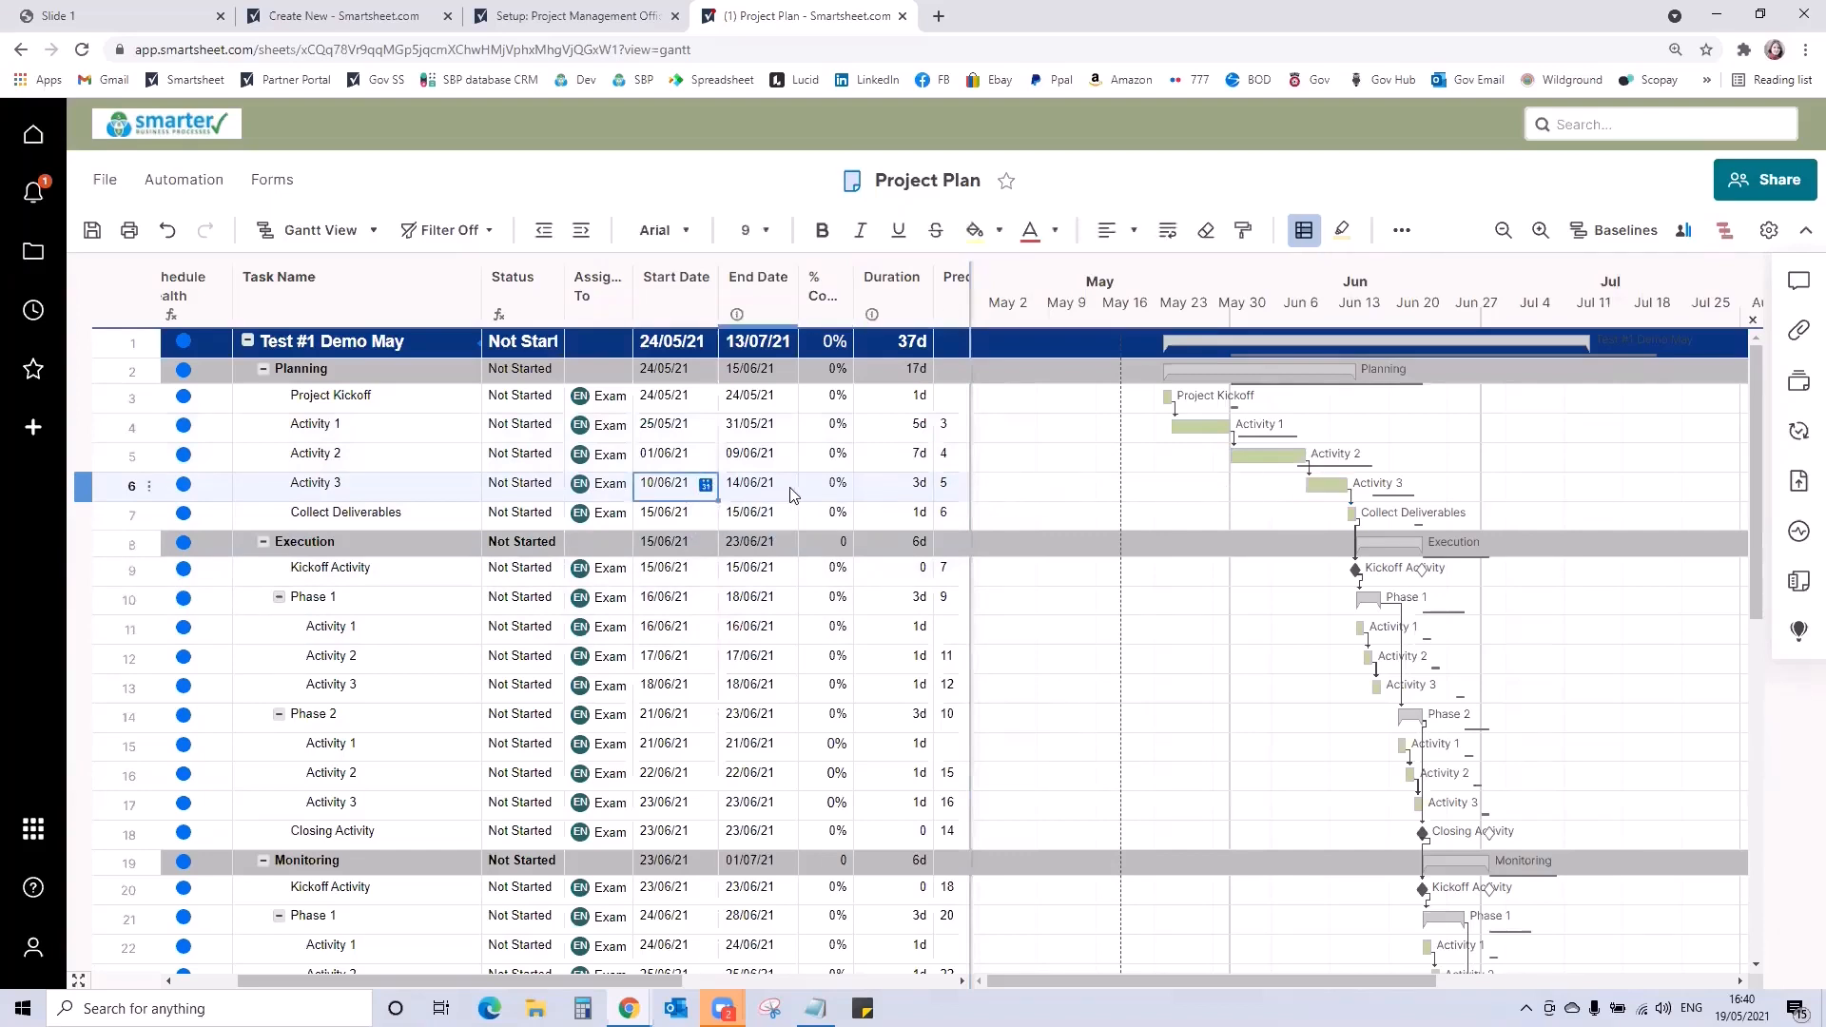
pyautogui.click(706, 486)
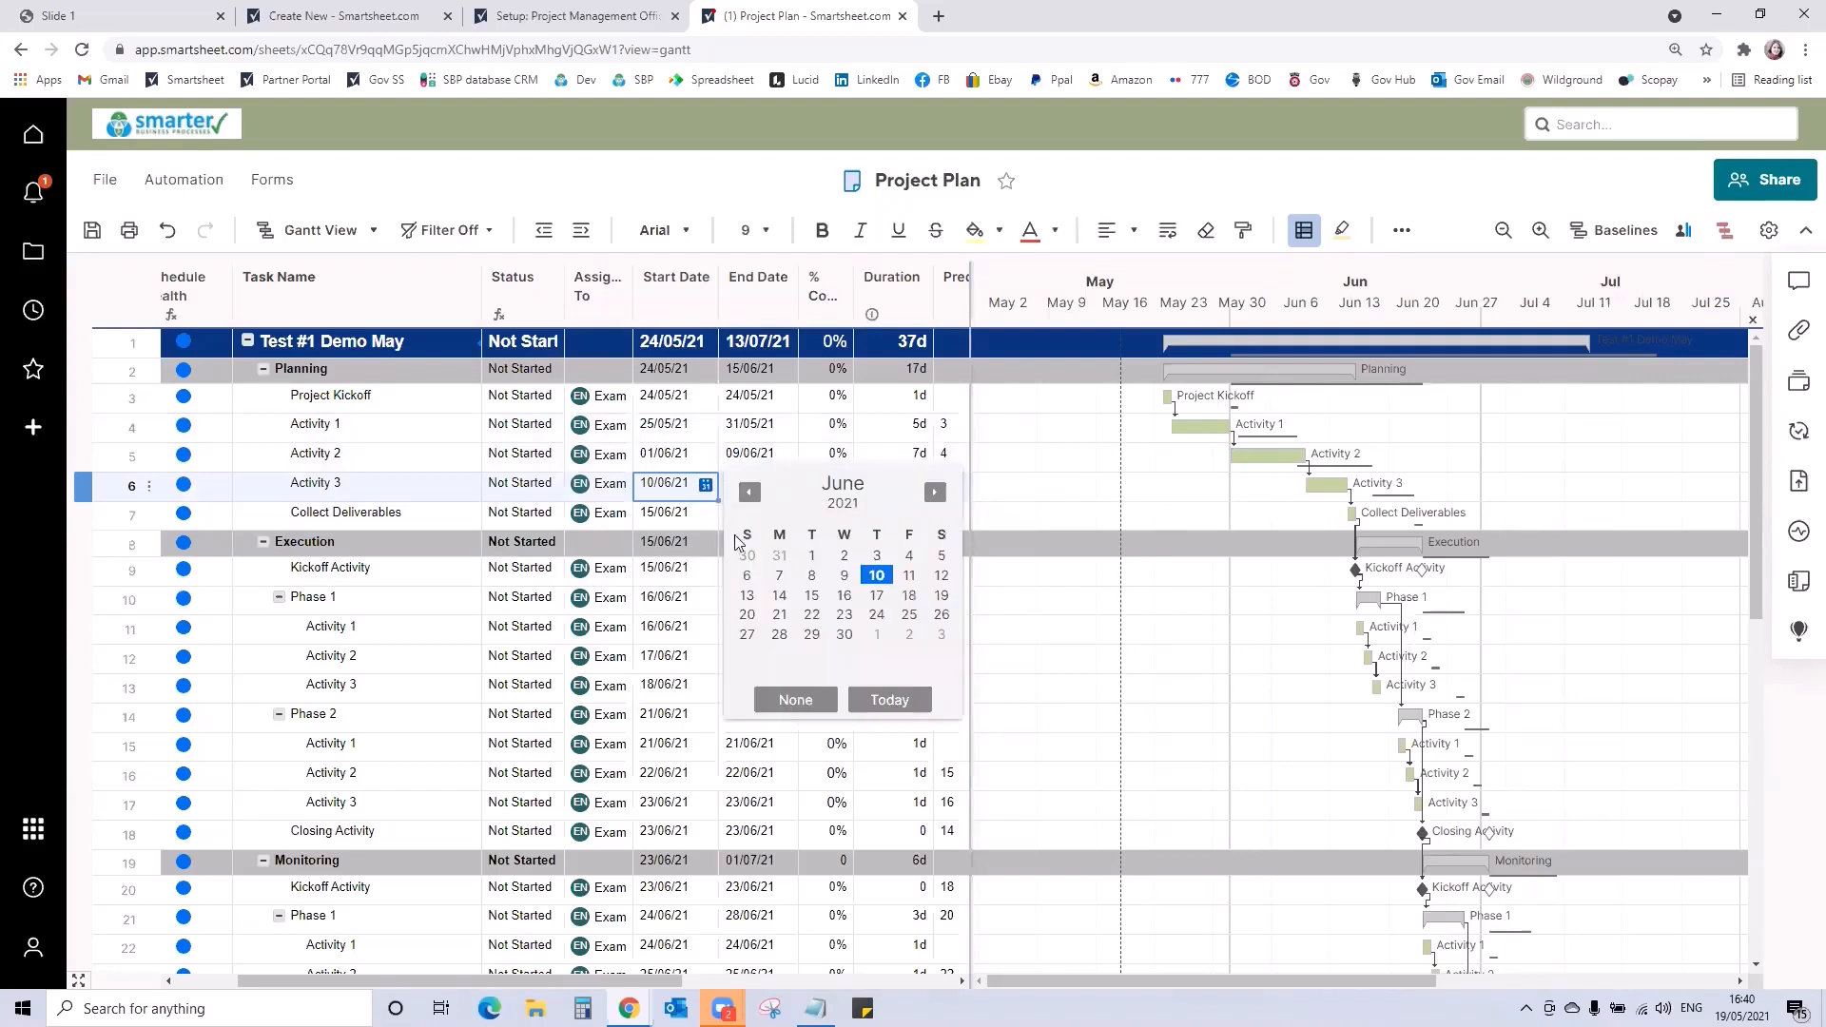
pyautogui.click(811, 595)
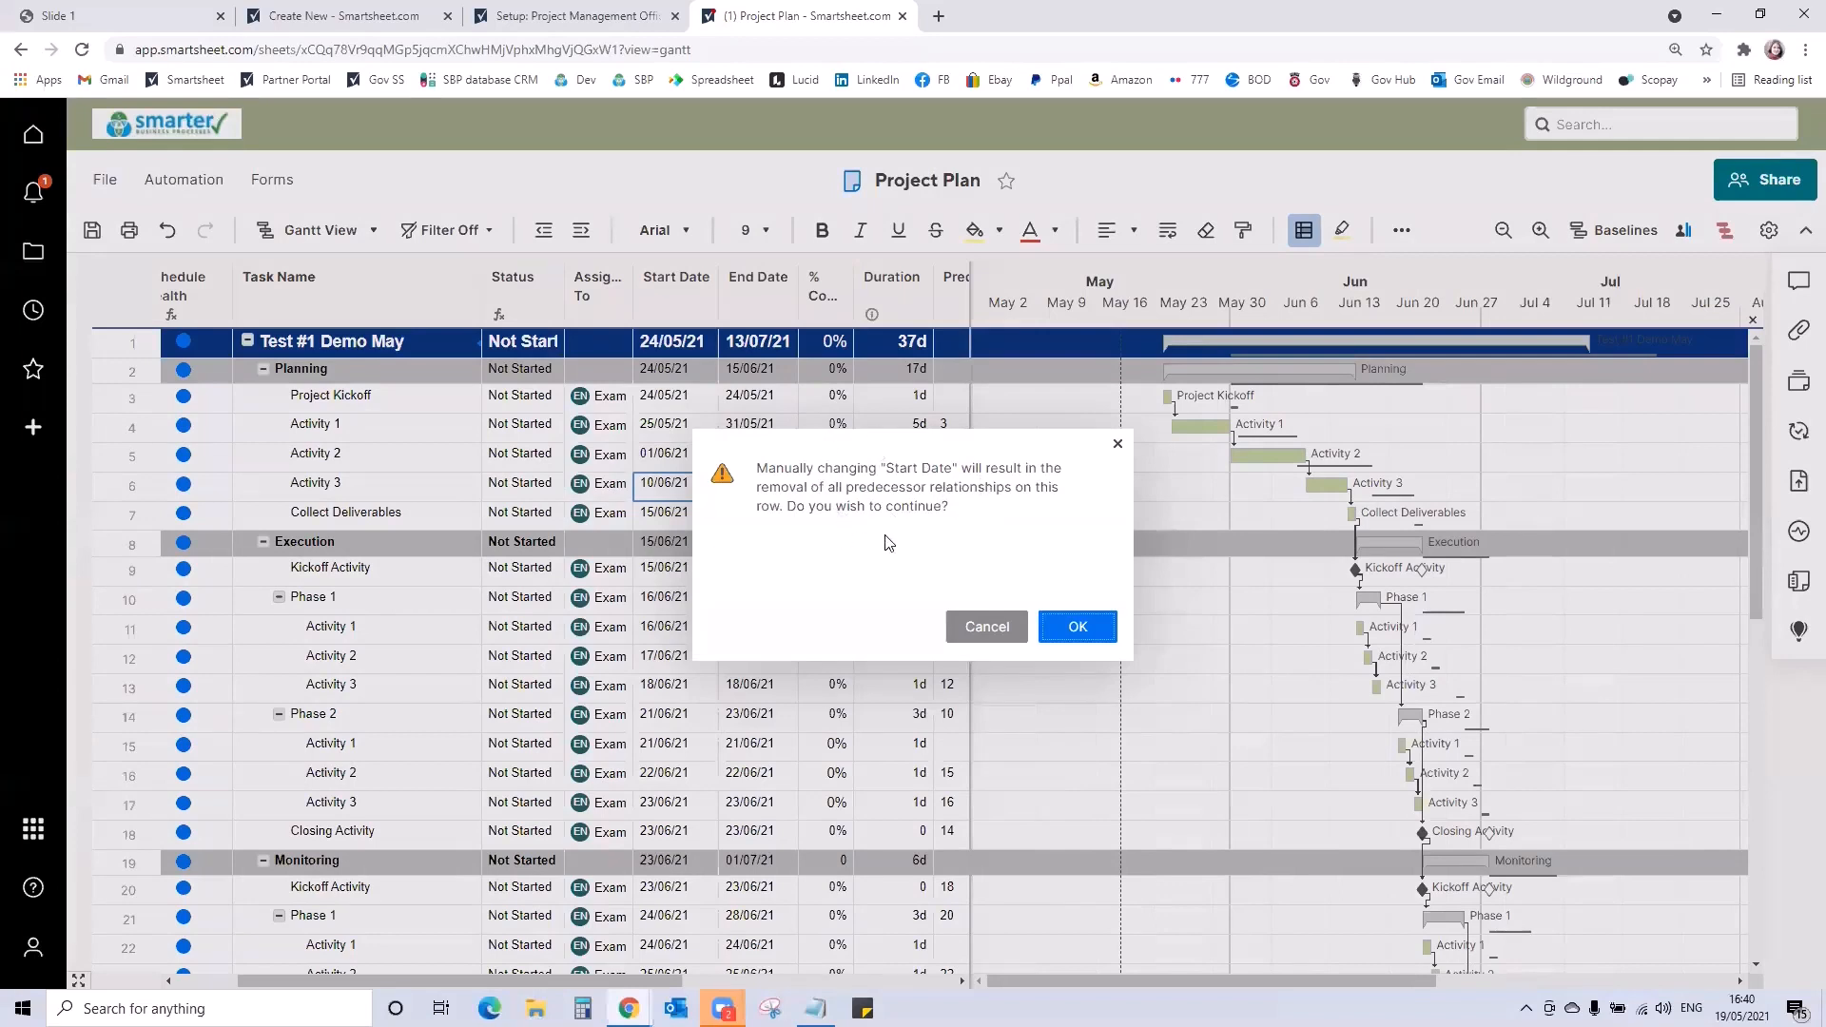
pyautogui.click(1075, 629)
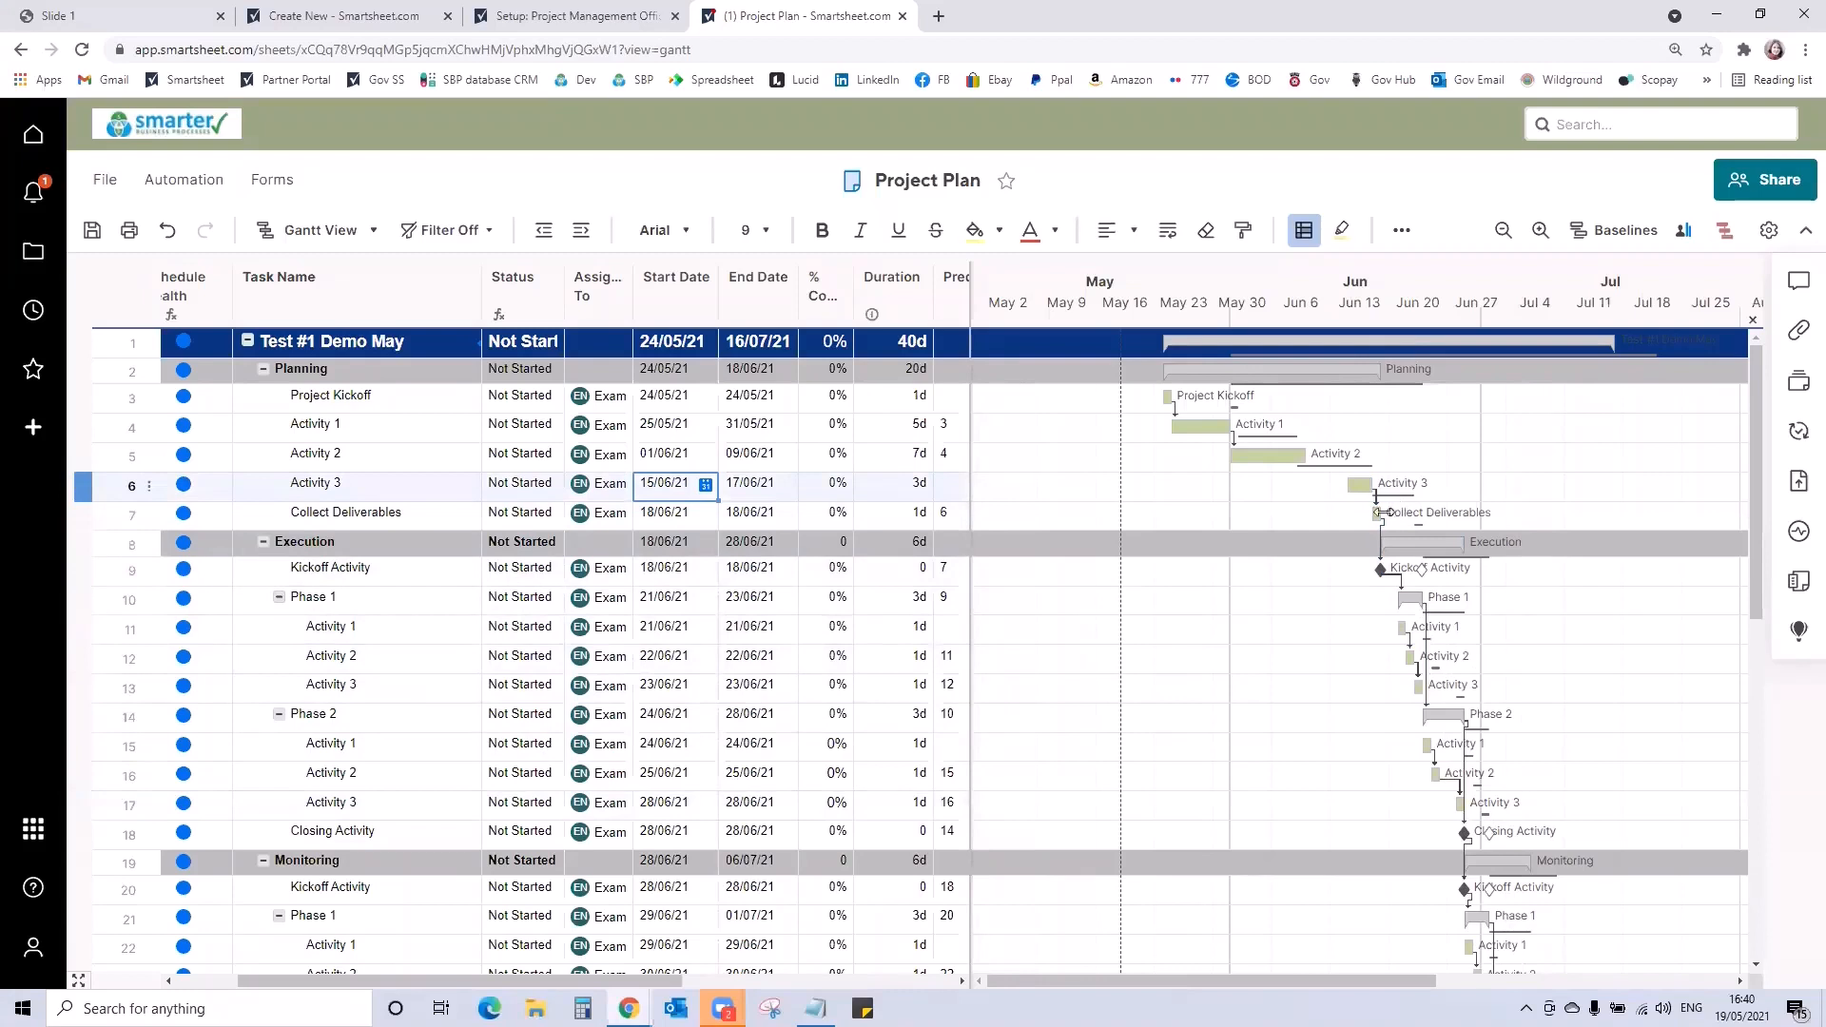
pyautogui.click(684, 577)
pyautogui.click(686, 605)
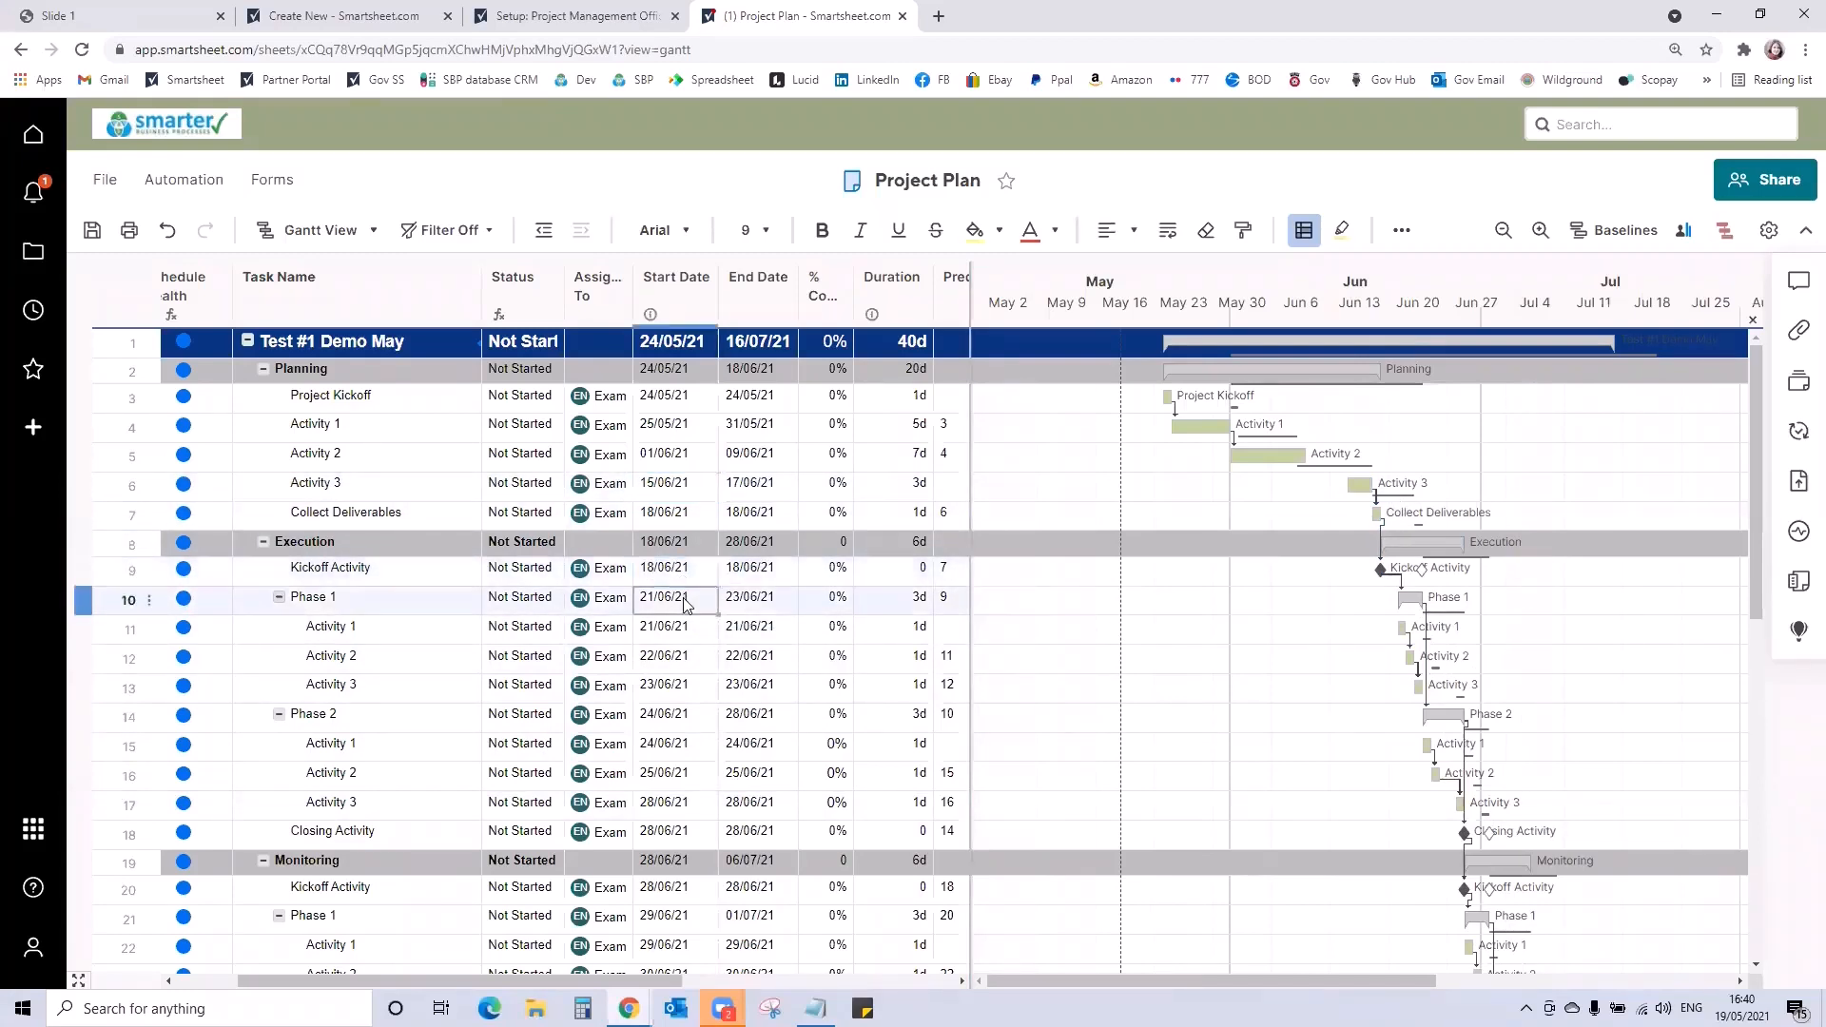
pyautogui.click(691, 635)
pyautogui.click(705, 631)
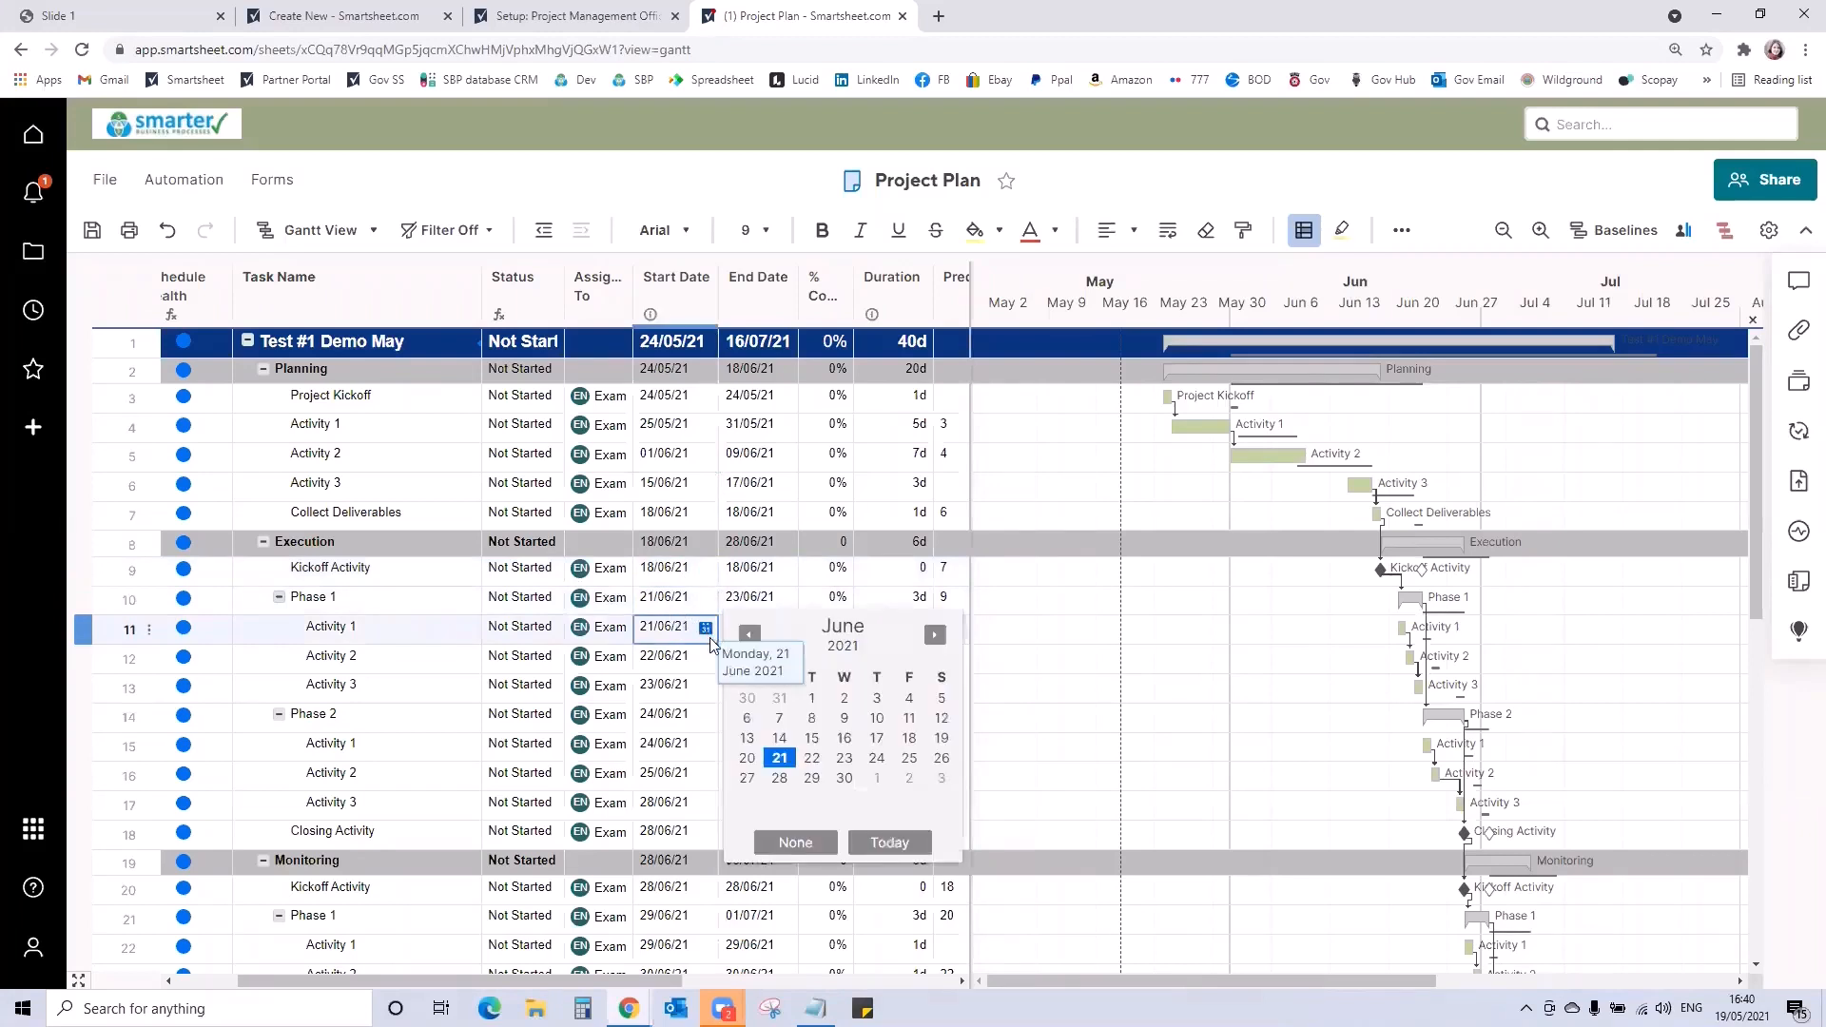
pyautogui.click(841, 762)
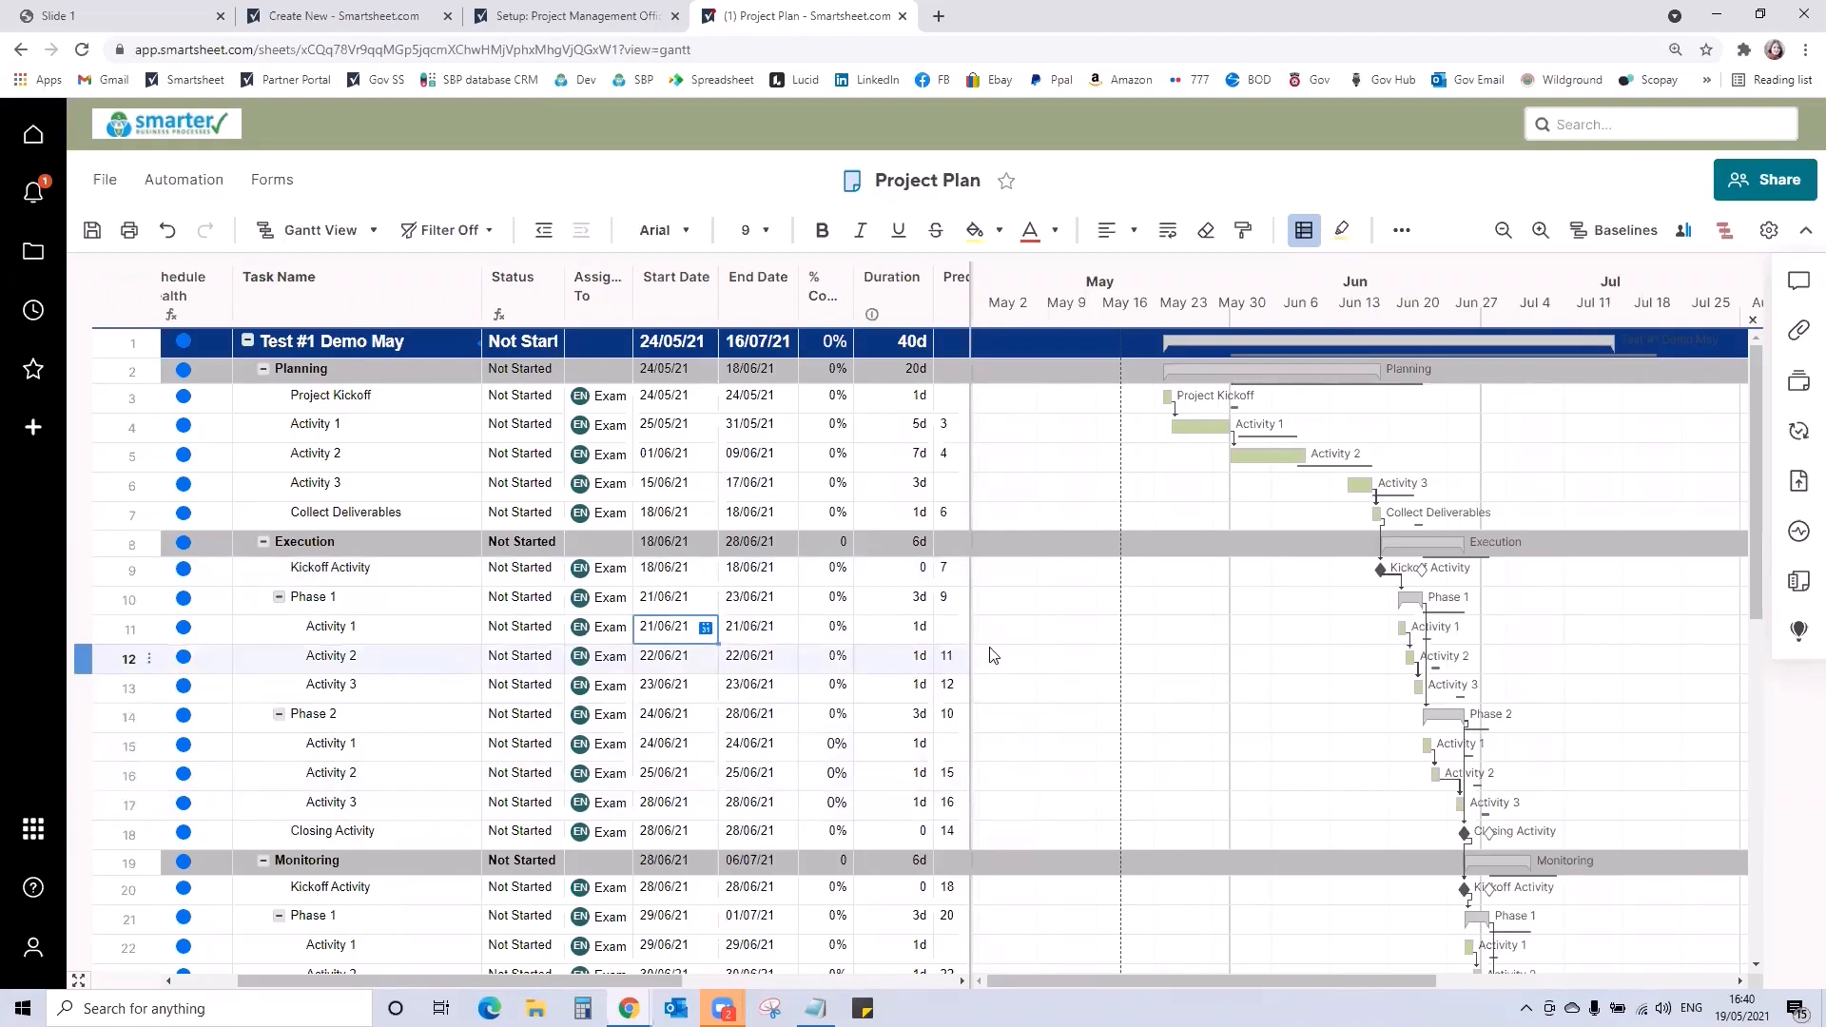
# Set the start date of Activity 2 under Execution's Phase 1 to 21/06/21 and accept removal of its predecessor relationships
pyautogui.click(702, 658)
pyautogui.click(704, 657)
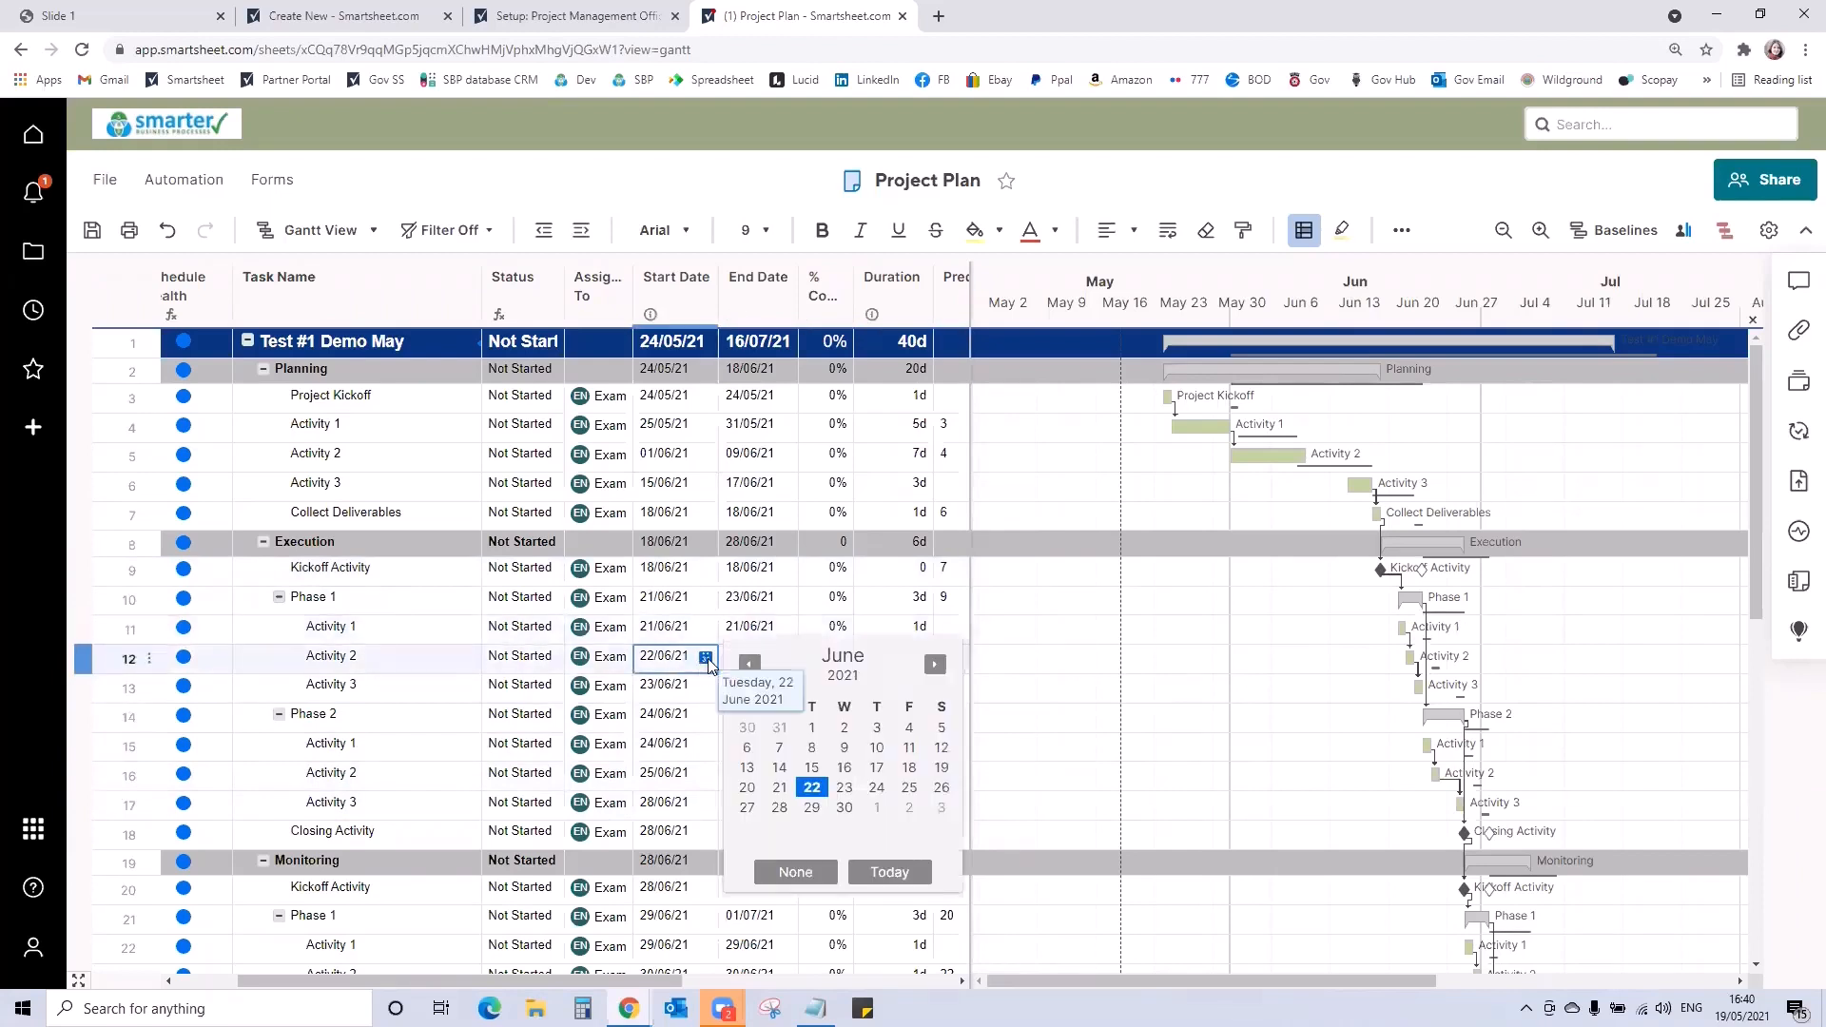
pyautogui.click(809, 788)
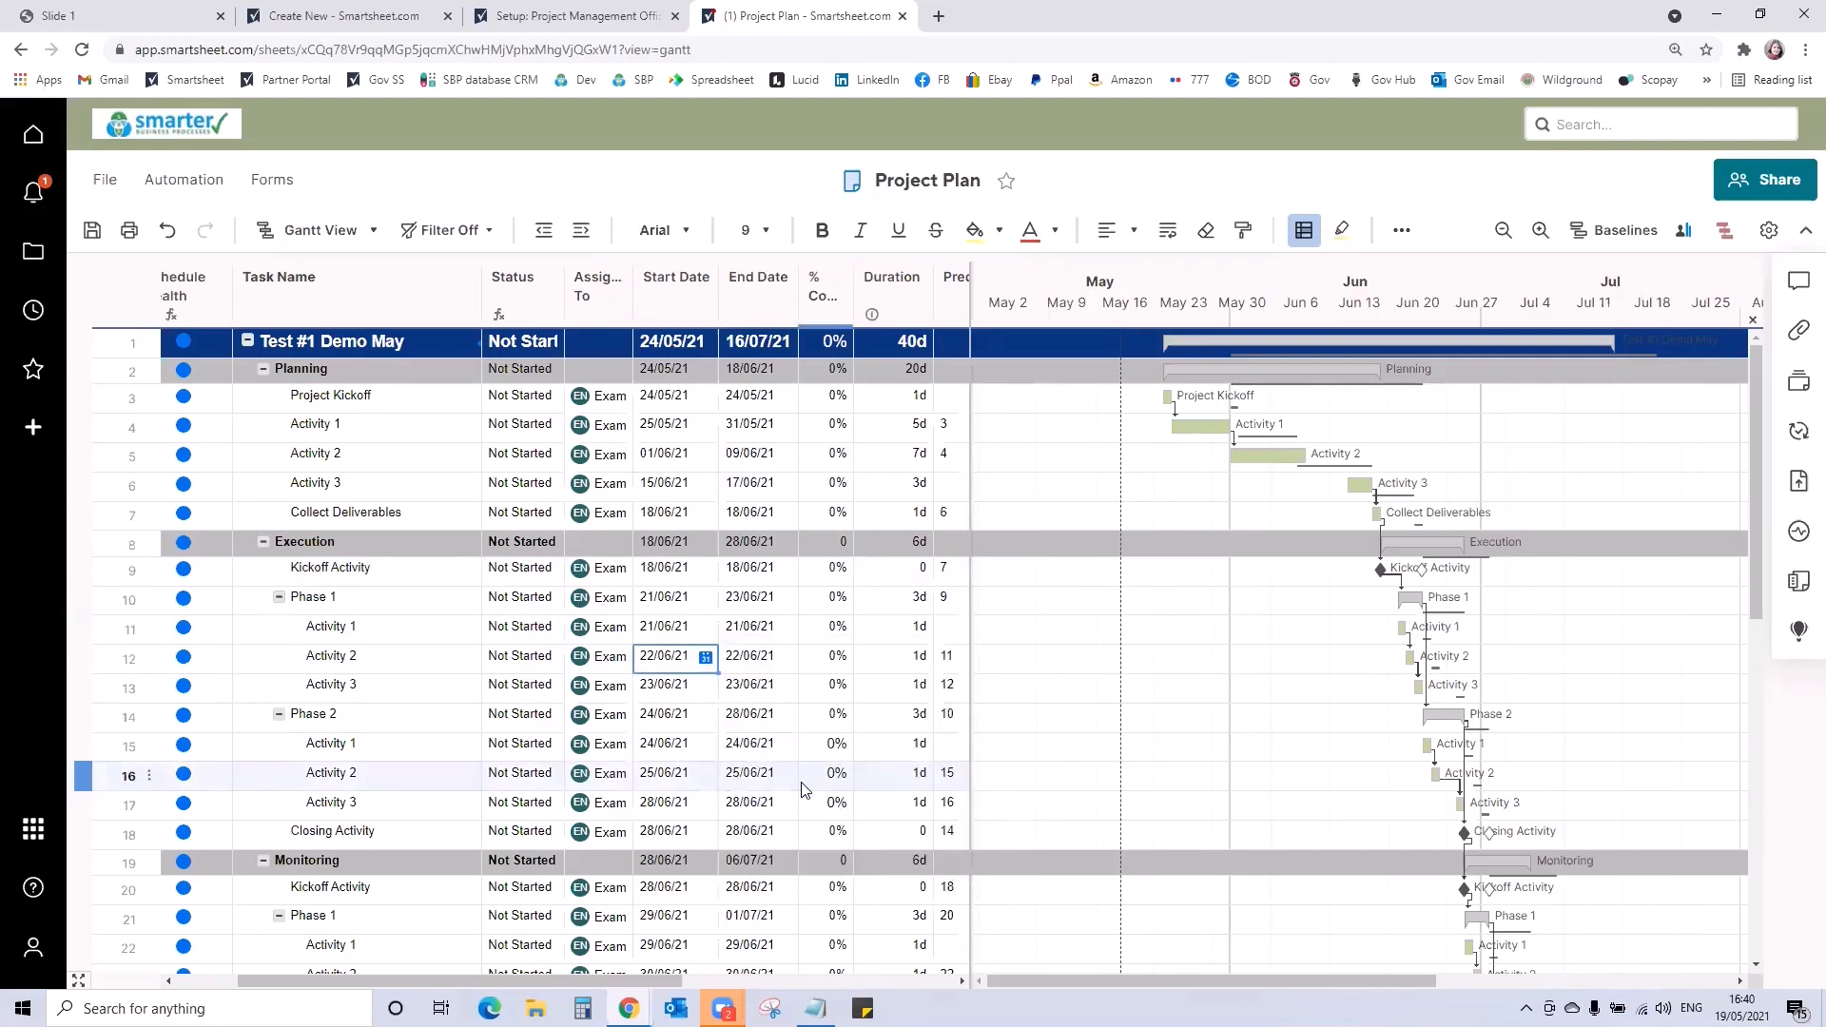
pyautogui.click(705, 657)
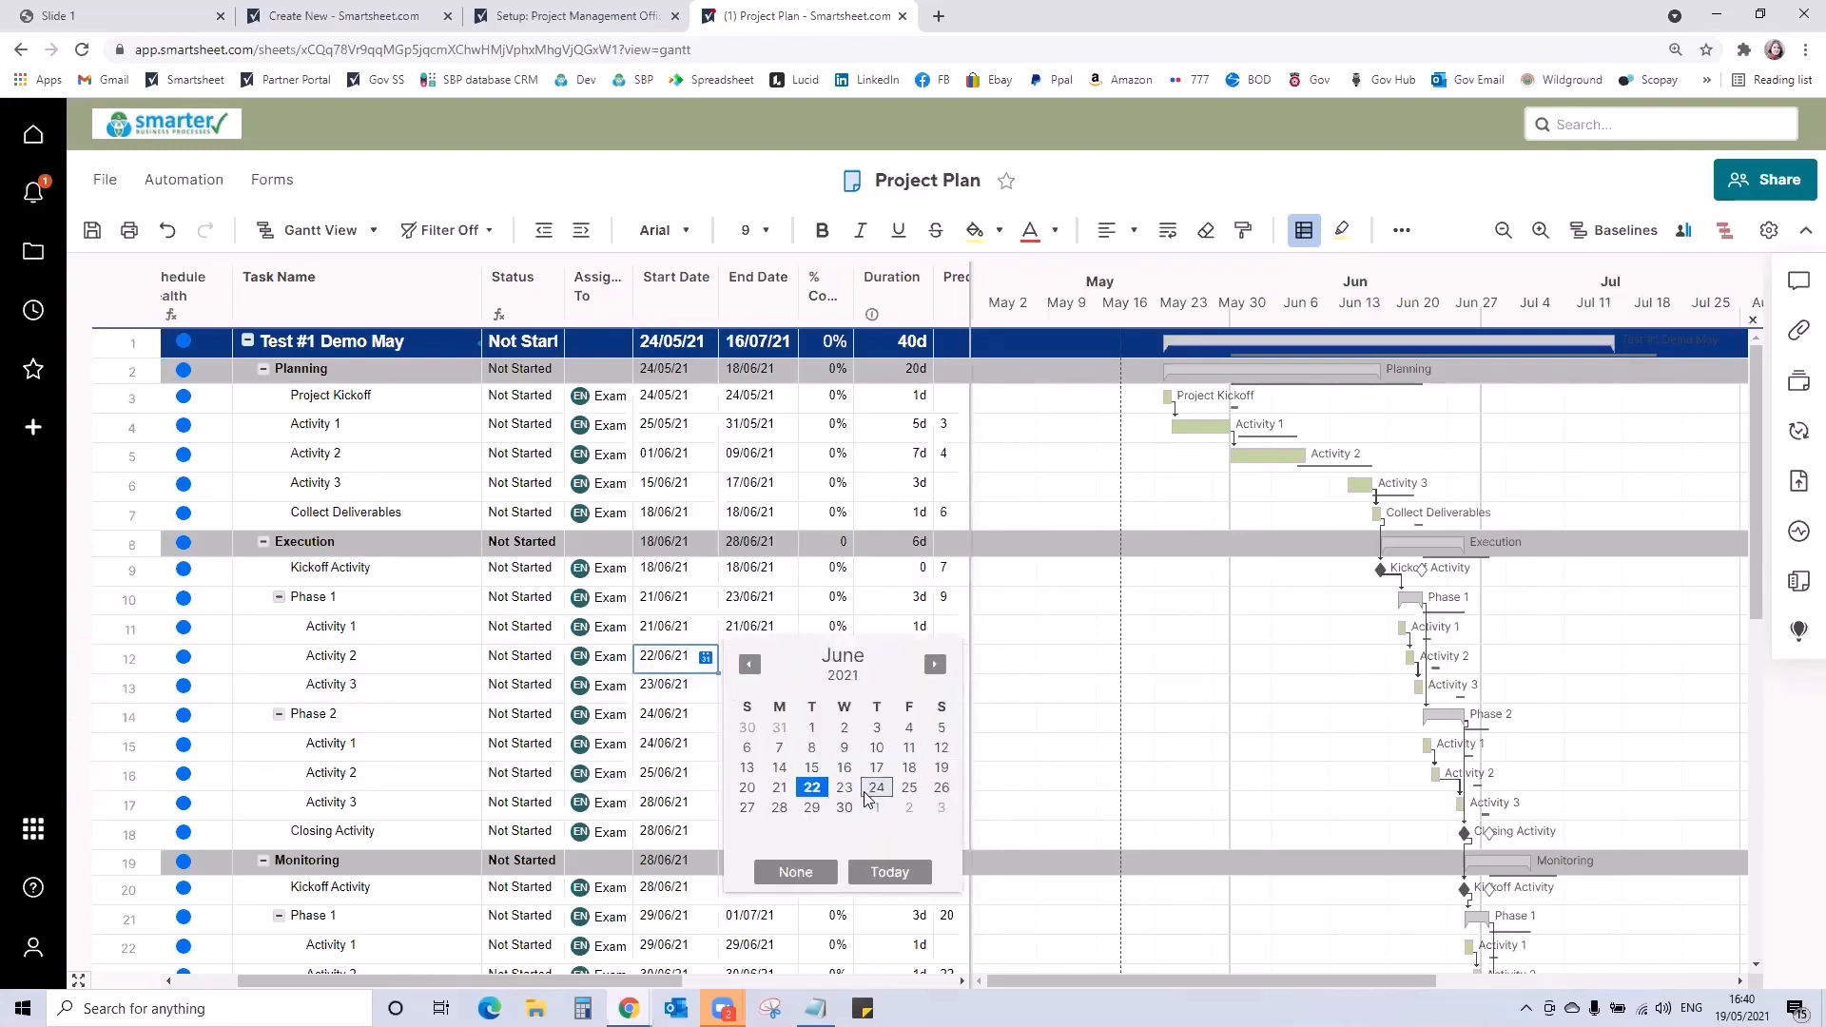
pyautogui.click(867, 793)
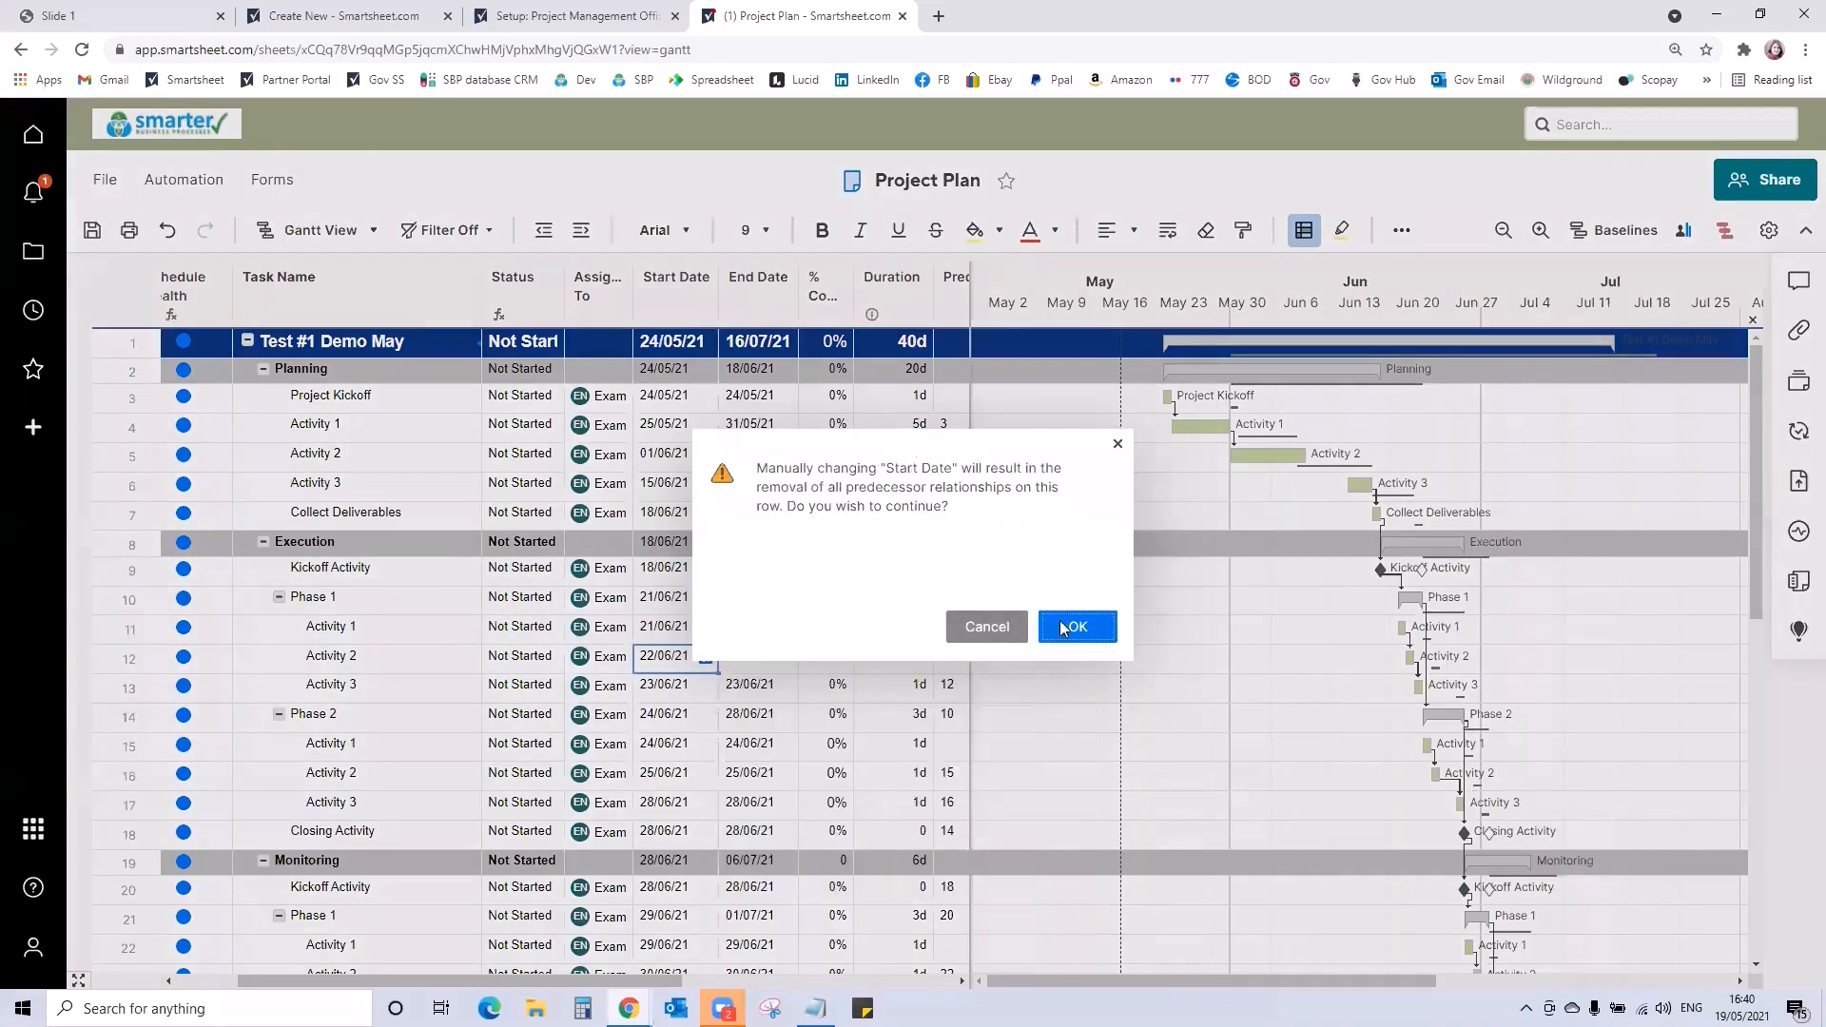
pyautogui.click(1093, 630)
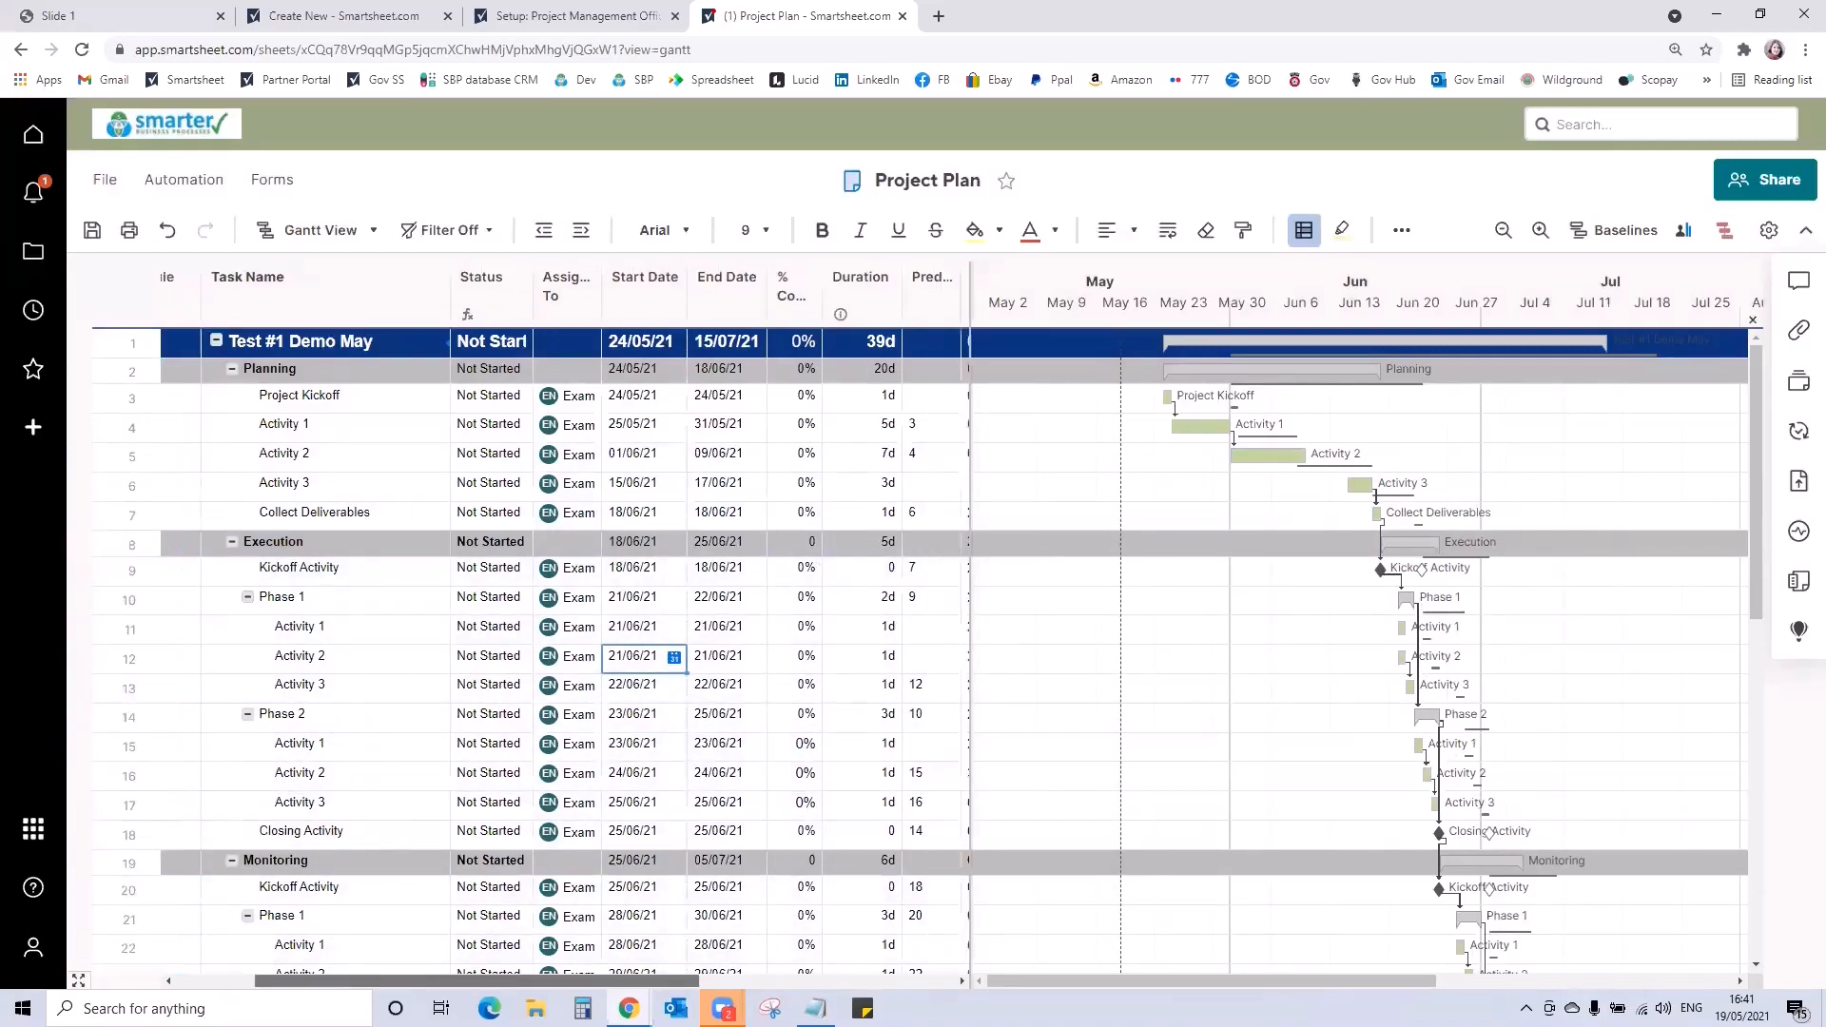
# Review the Baseline Start, Baseline Finish and Variance columns beside the Gantt chart and save the Project Plan
pyautogui.moveTo(468, 983); pyautogui.dragTo(739, 983)
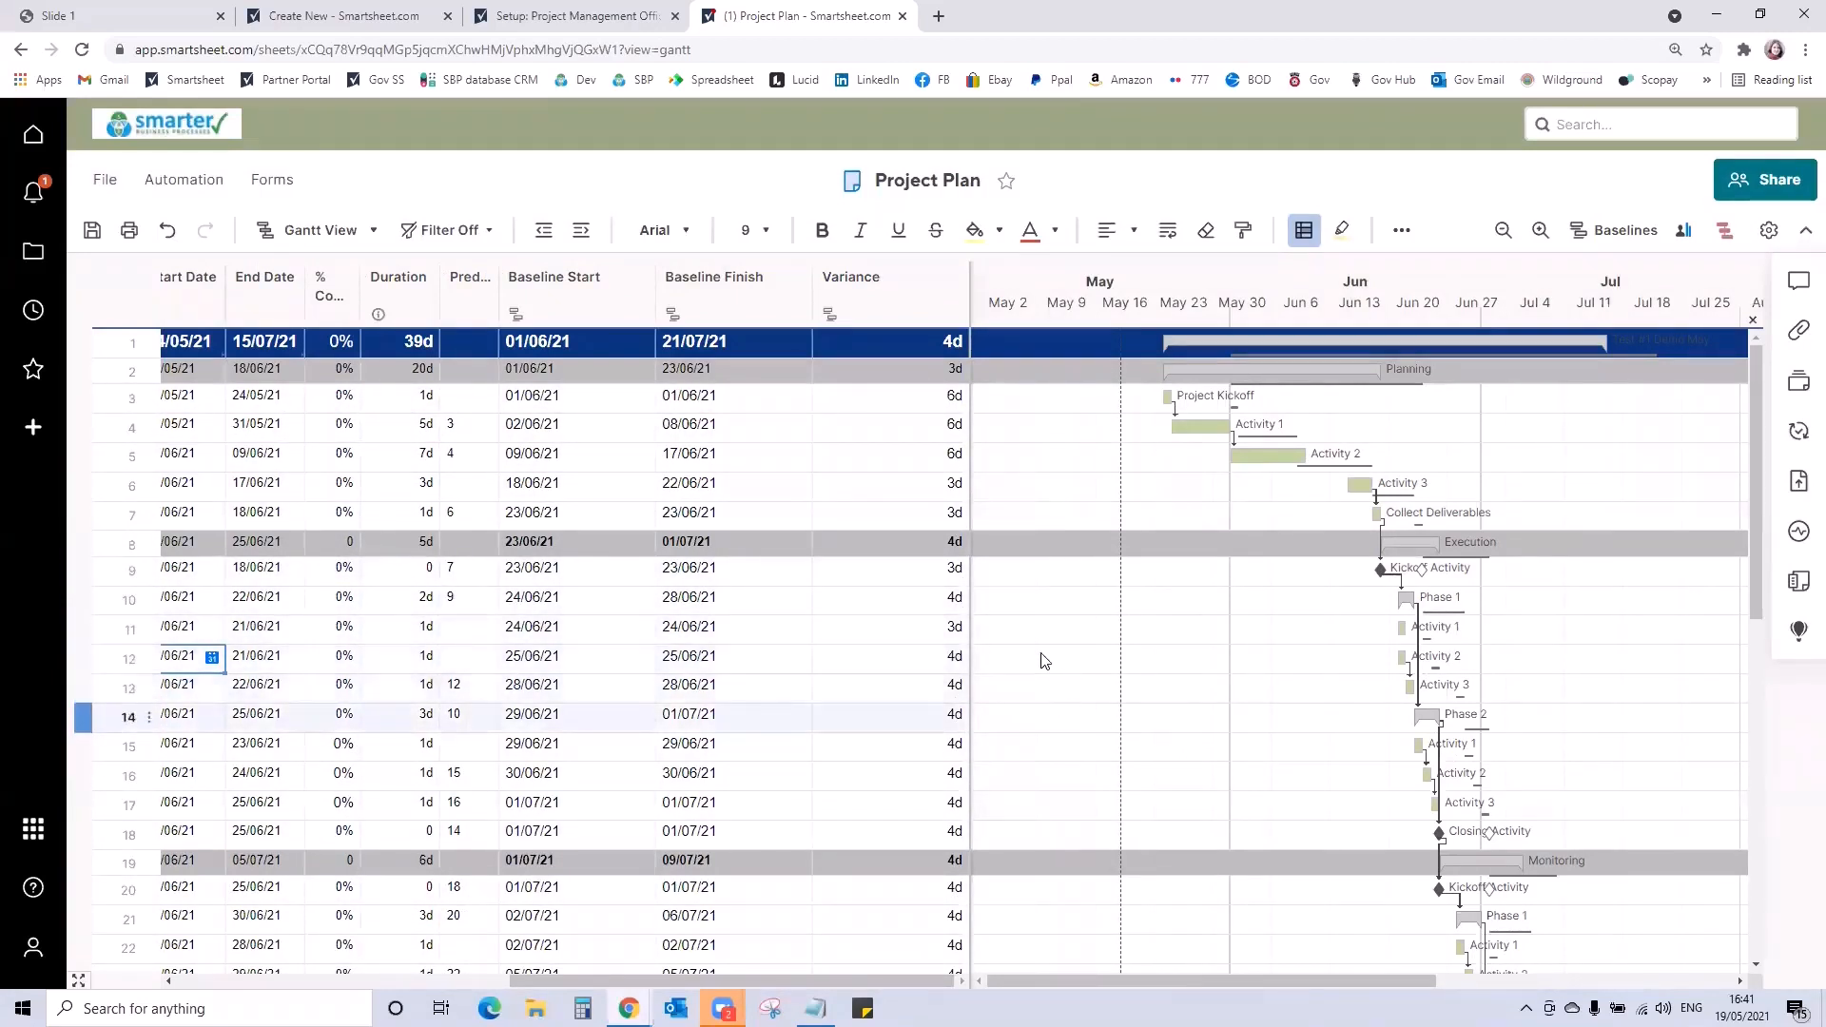
pyautogui.scroll(-3, 902, 706)
pyautogui.scroll(4, 893, 708)
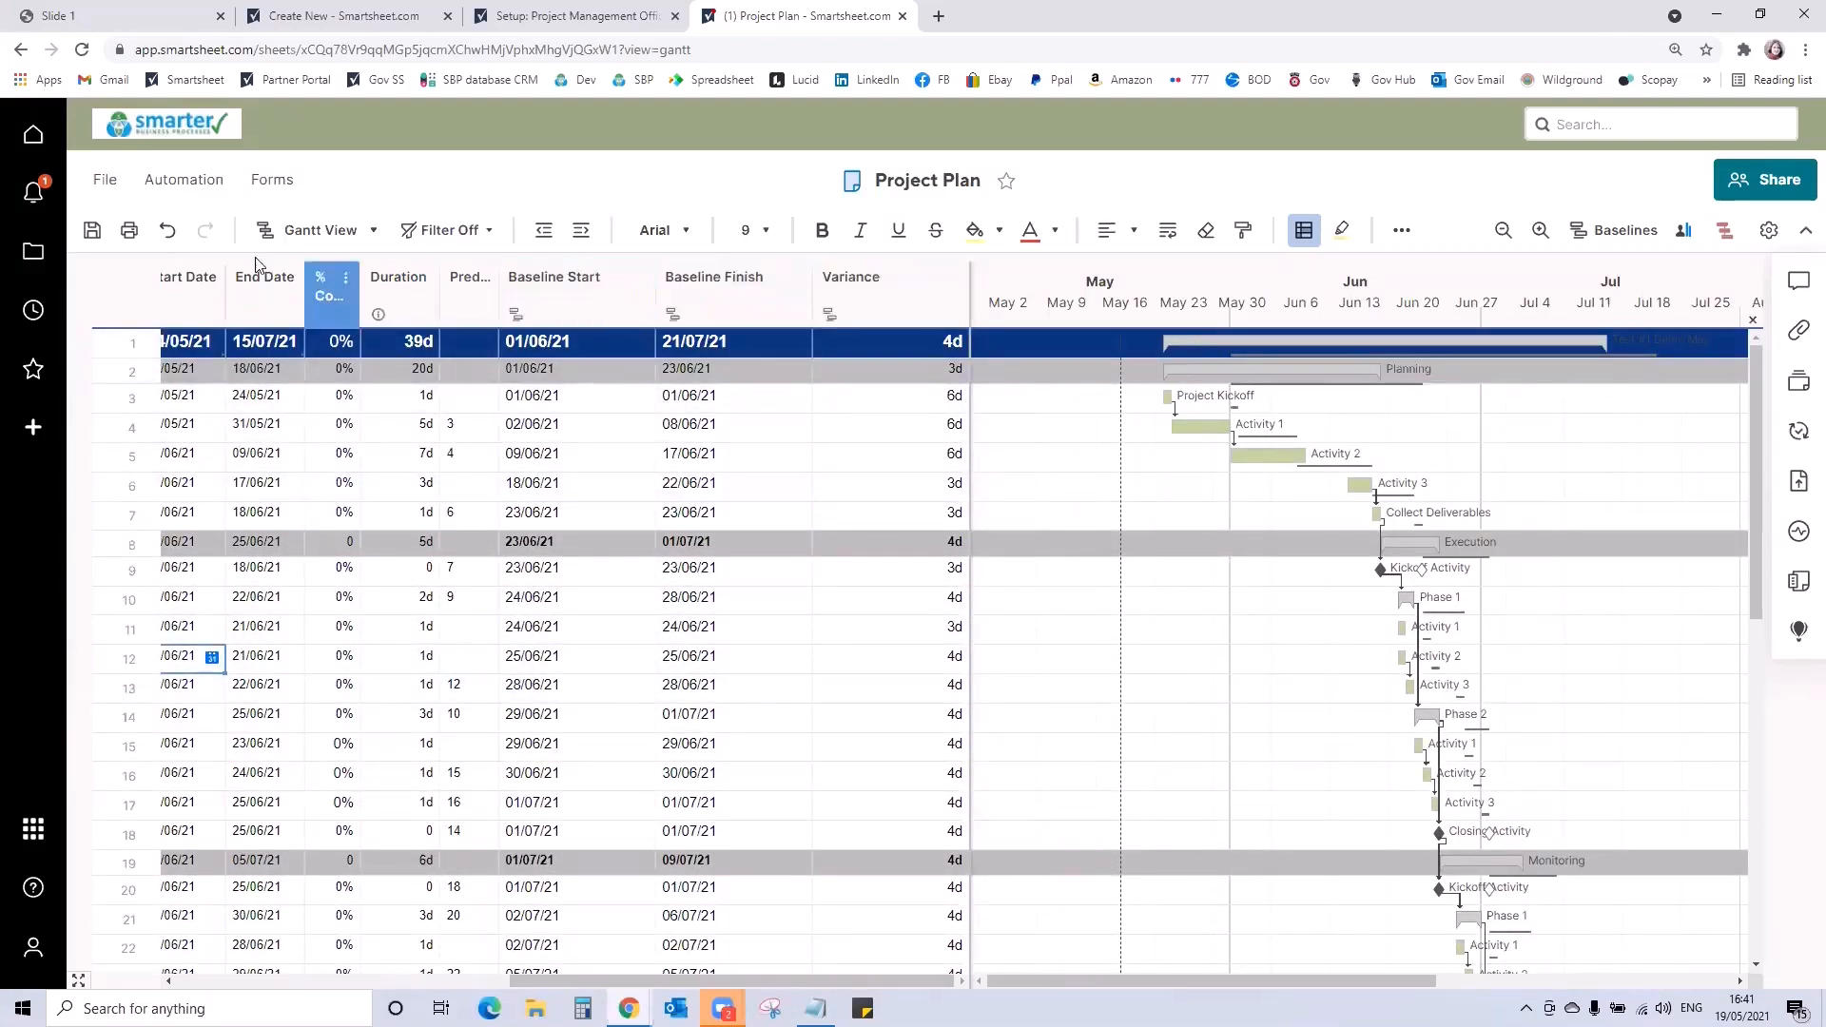
pyautogui.click(97, 228)
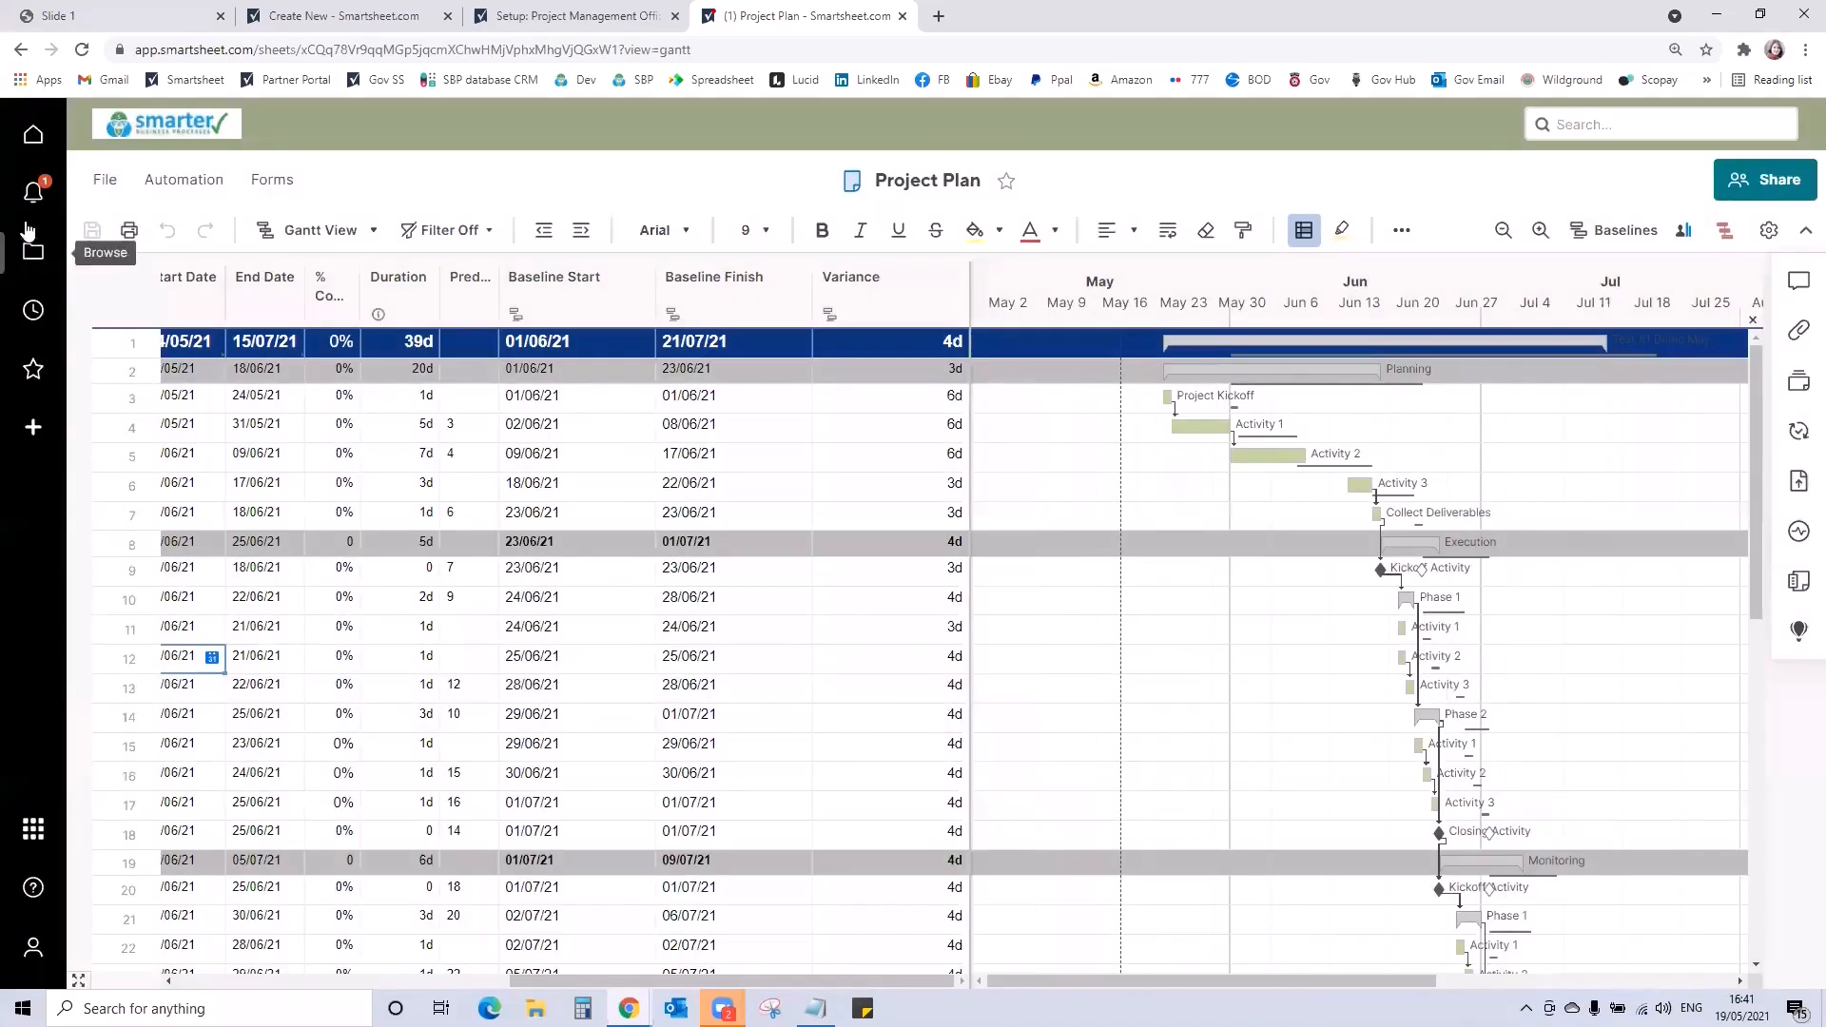
# Open the Project Management Office Portfolio Rollup dashboard from the Portfolio Level folder and examine its charts, project totals and Active Projects list
pyautogui.click(31, 202)
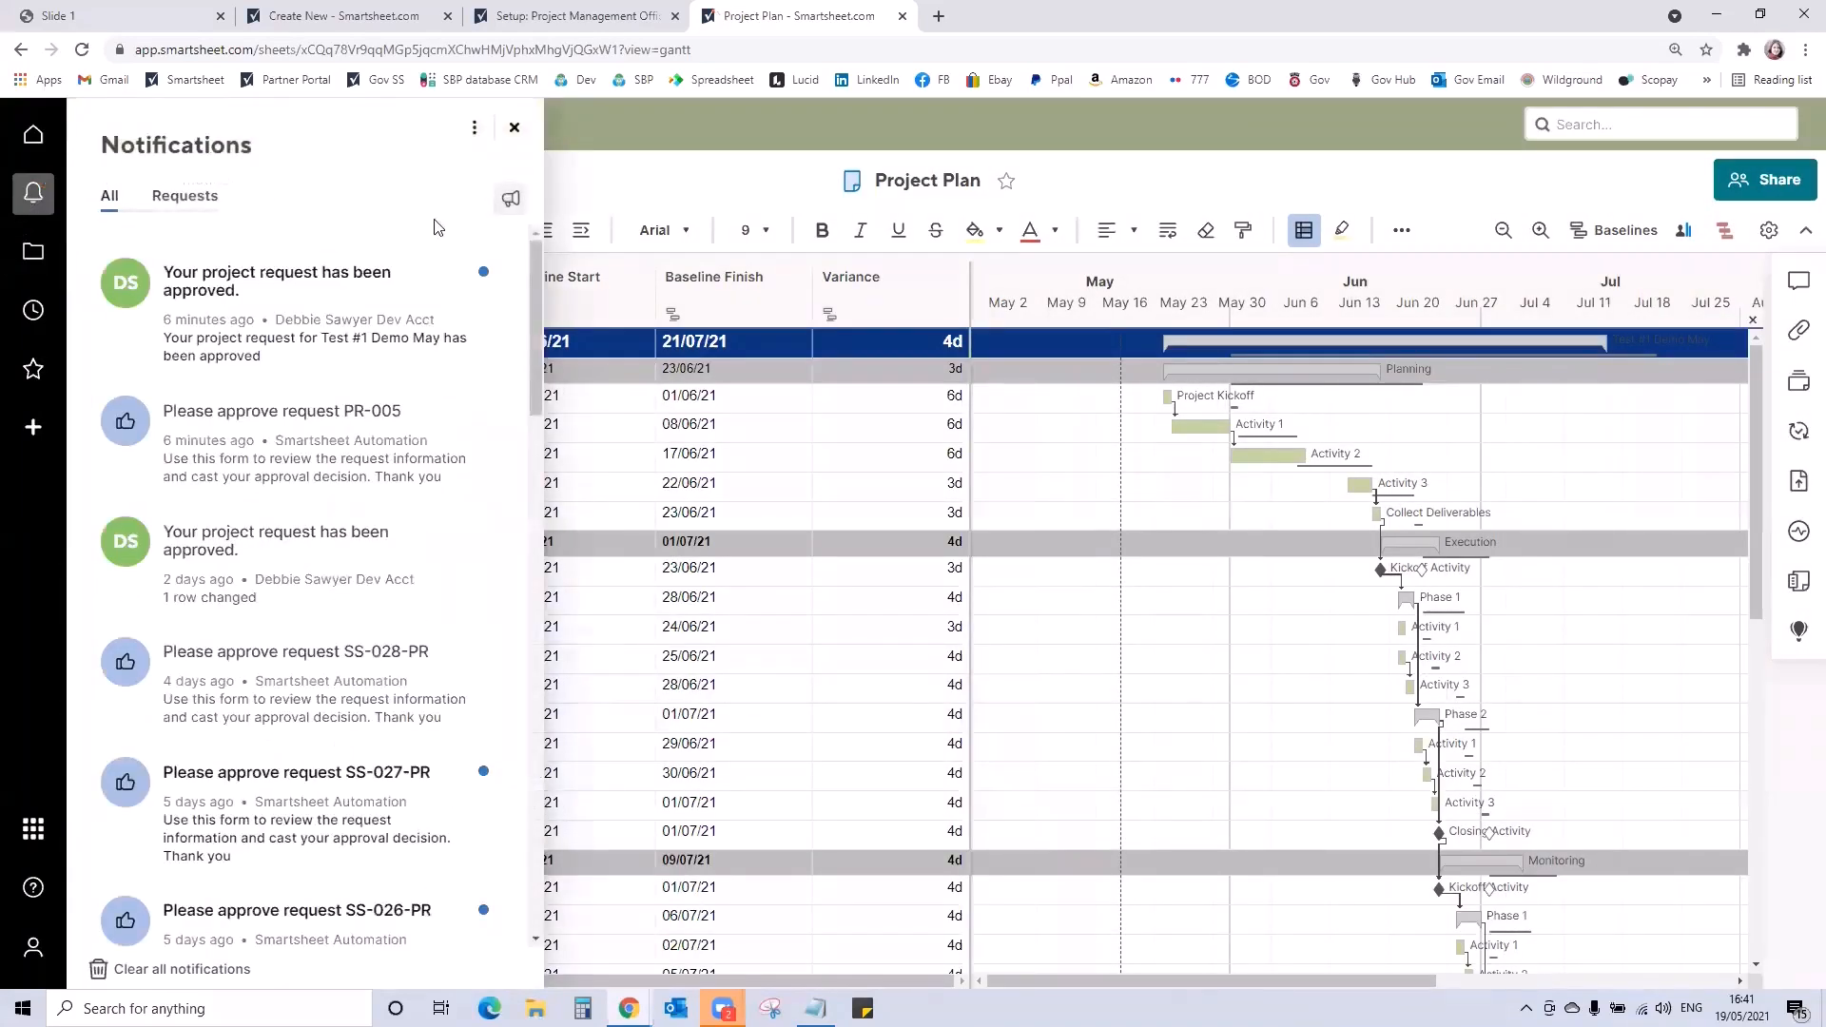
pyautogui.click(513, 126)
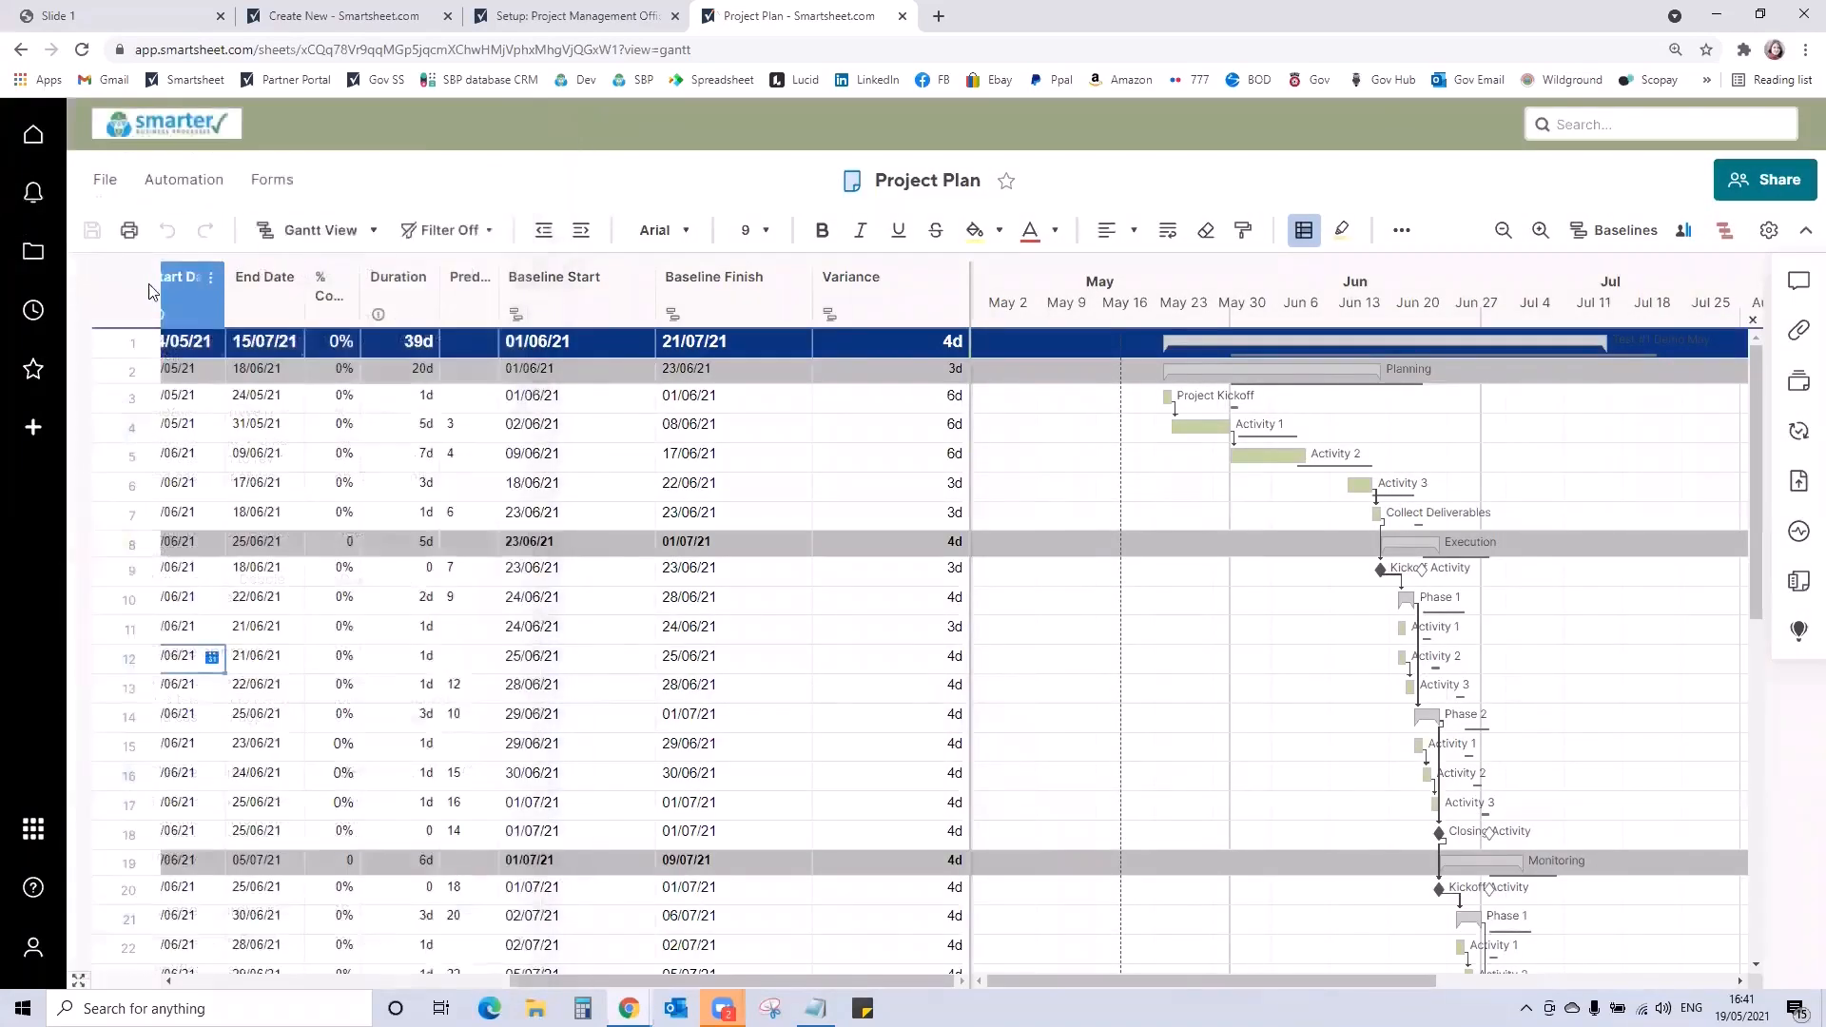
pyautogui.click(32, 250)
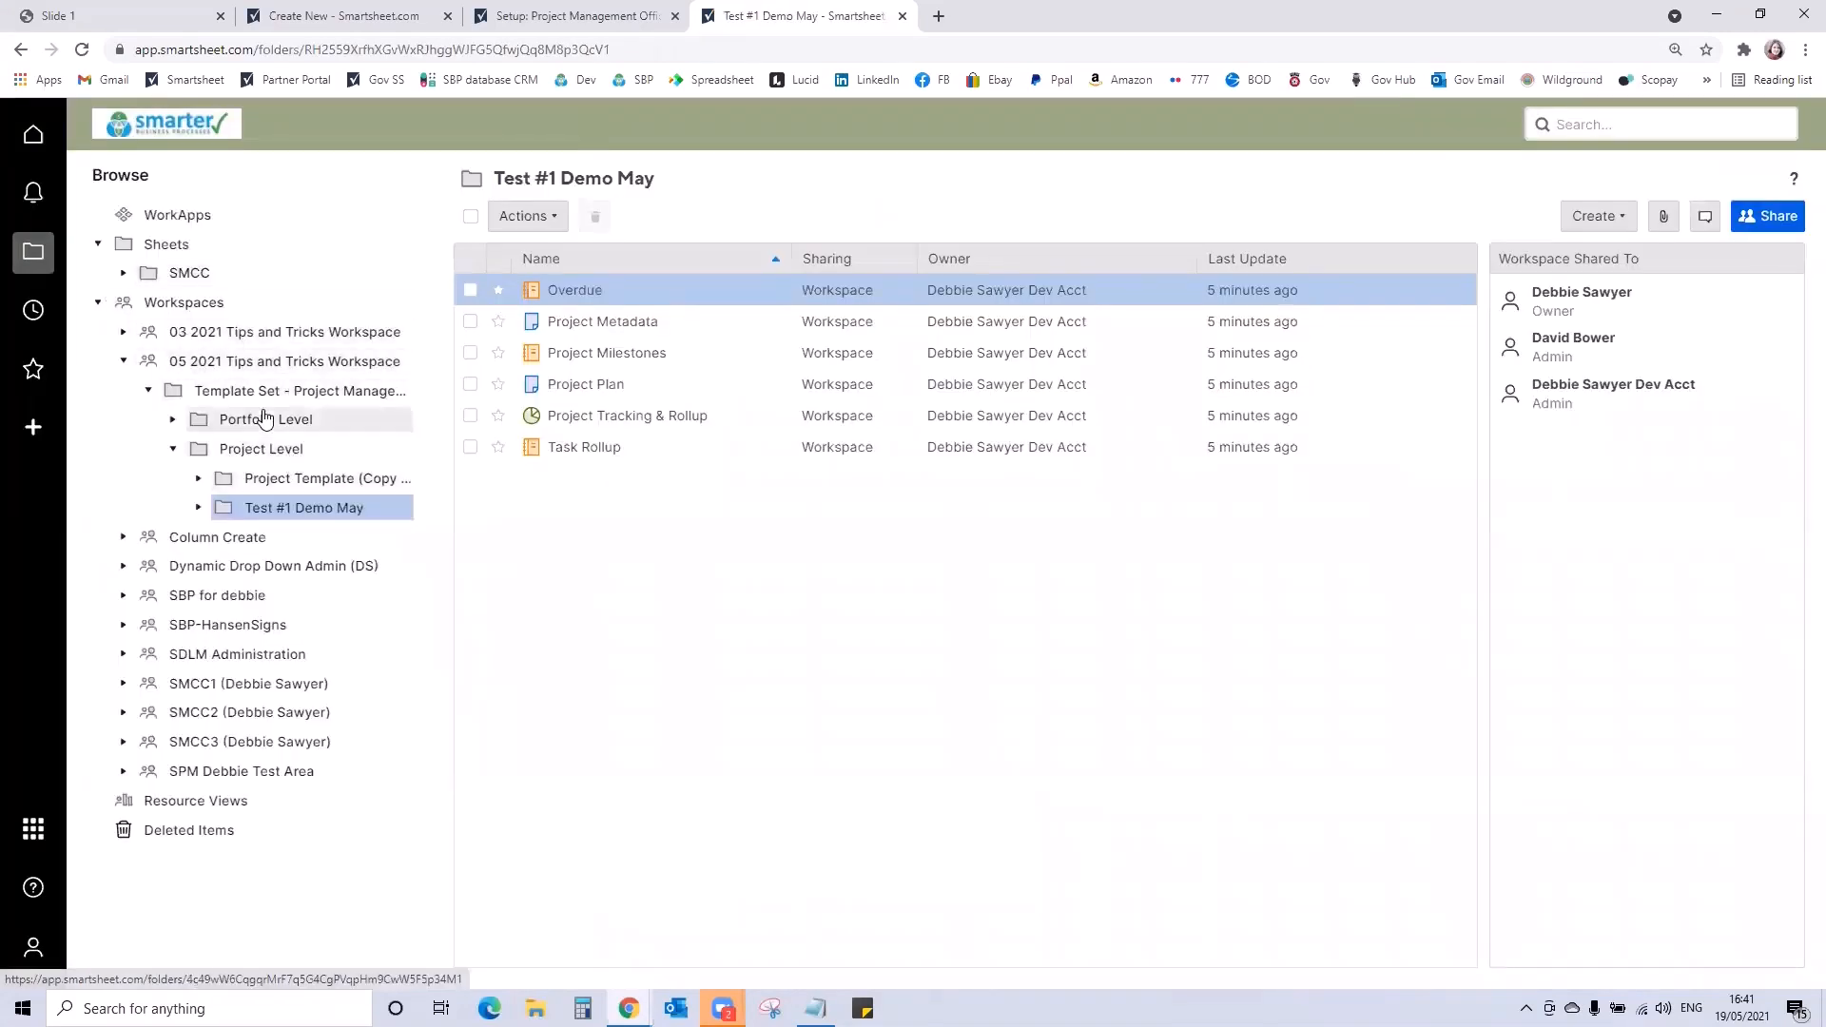
pyautogui.click(272, 419)
pyautogui.click(627, 353)
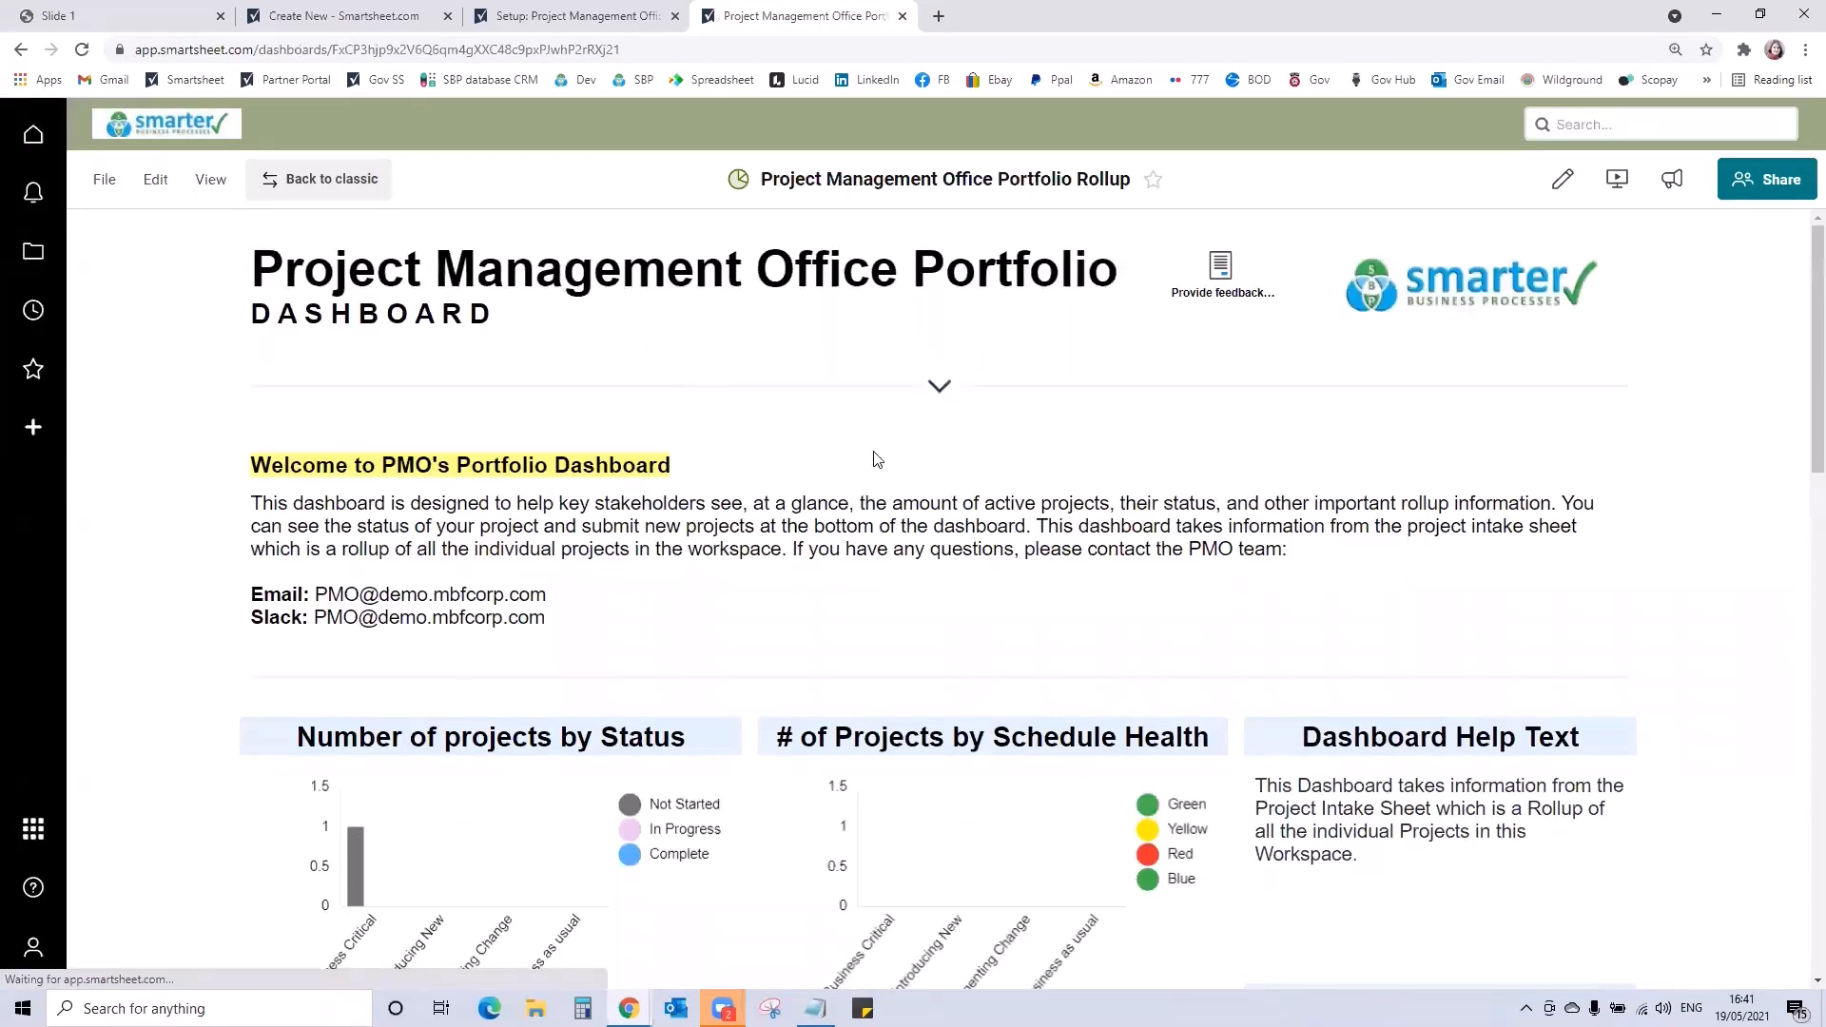
pyautogui.scroll(-3, 715, 563)
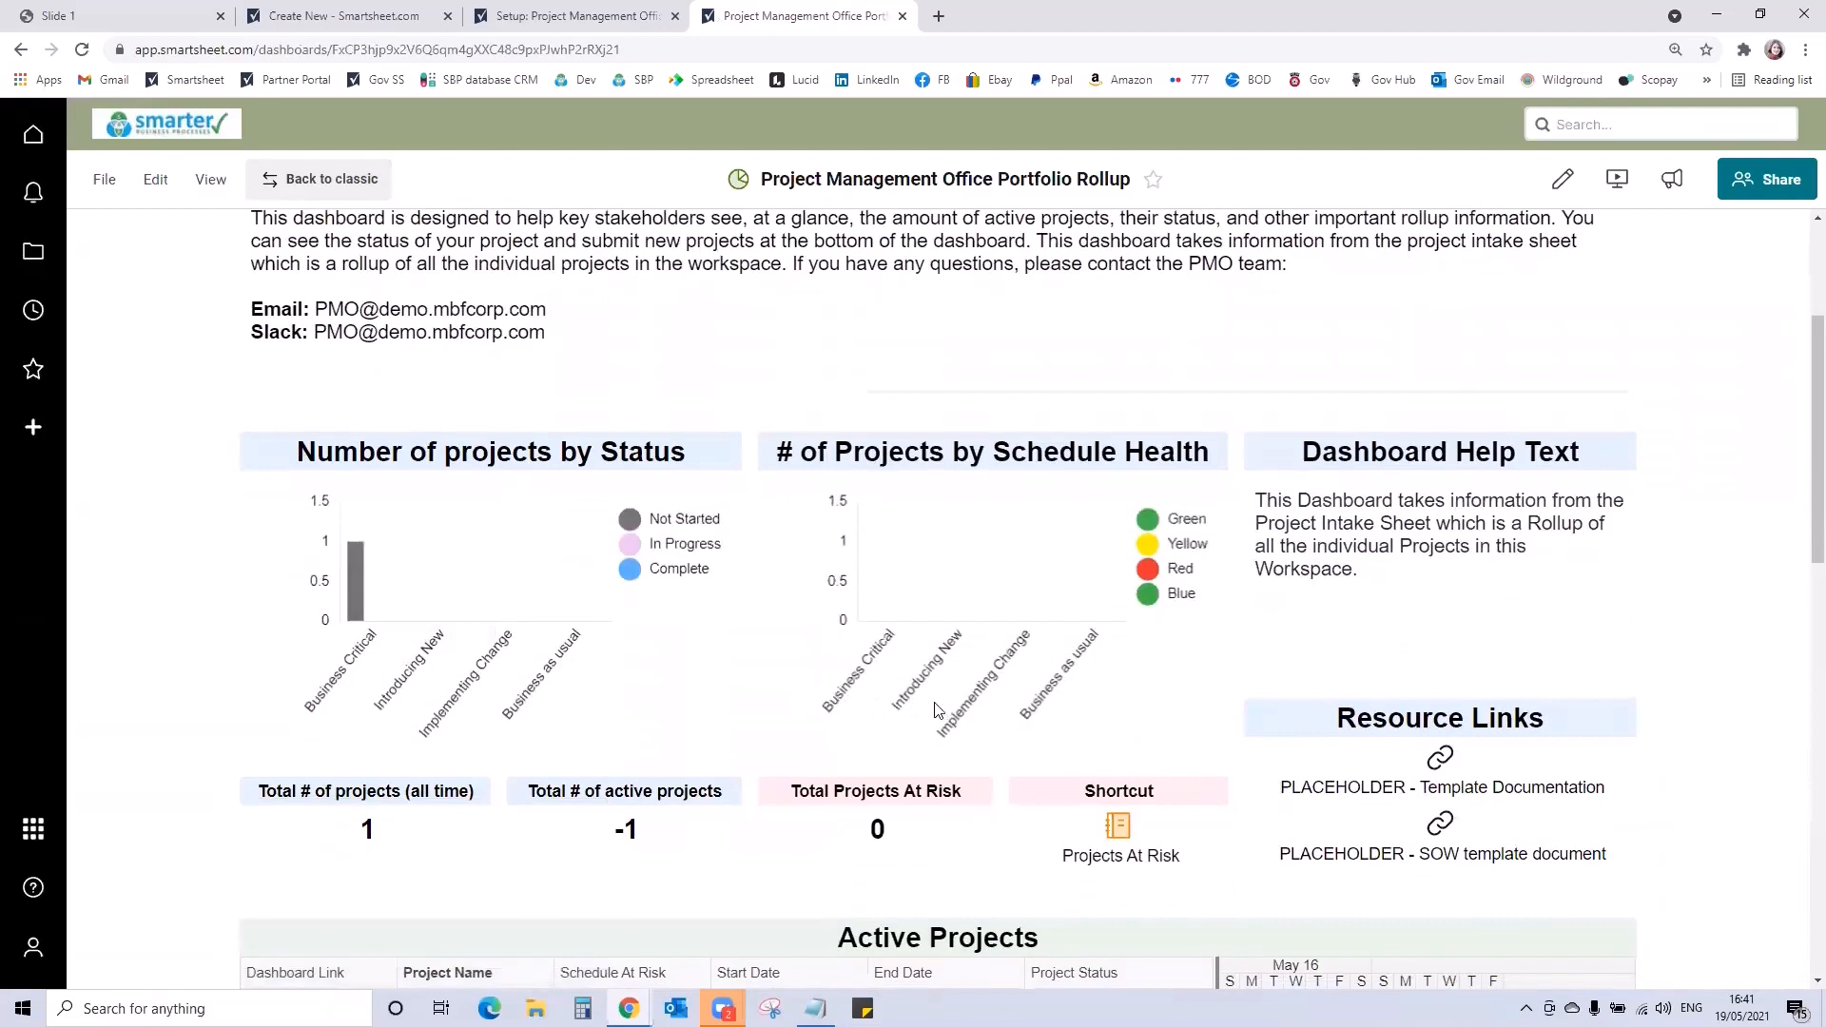
pyautogui.scroll(-5, 799, 423)
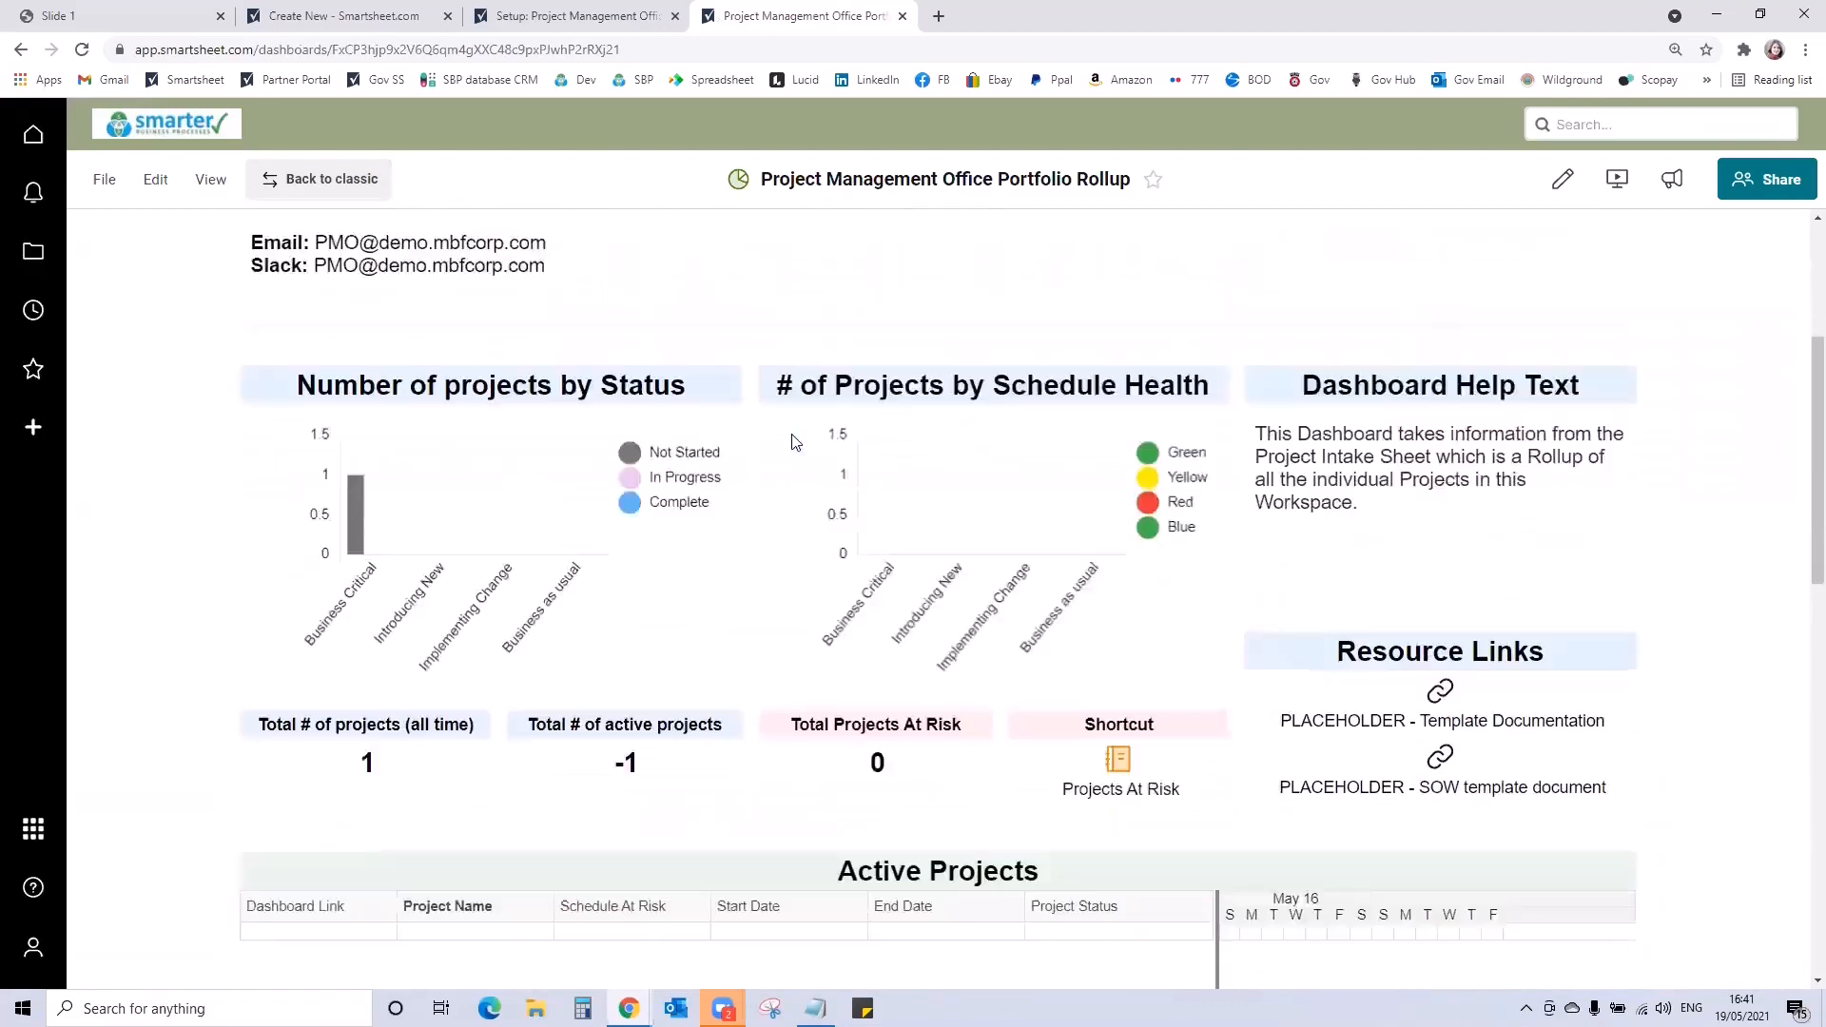
pyautogui.scroll(-1, 790, 456)
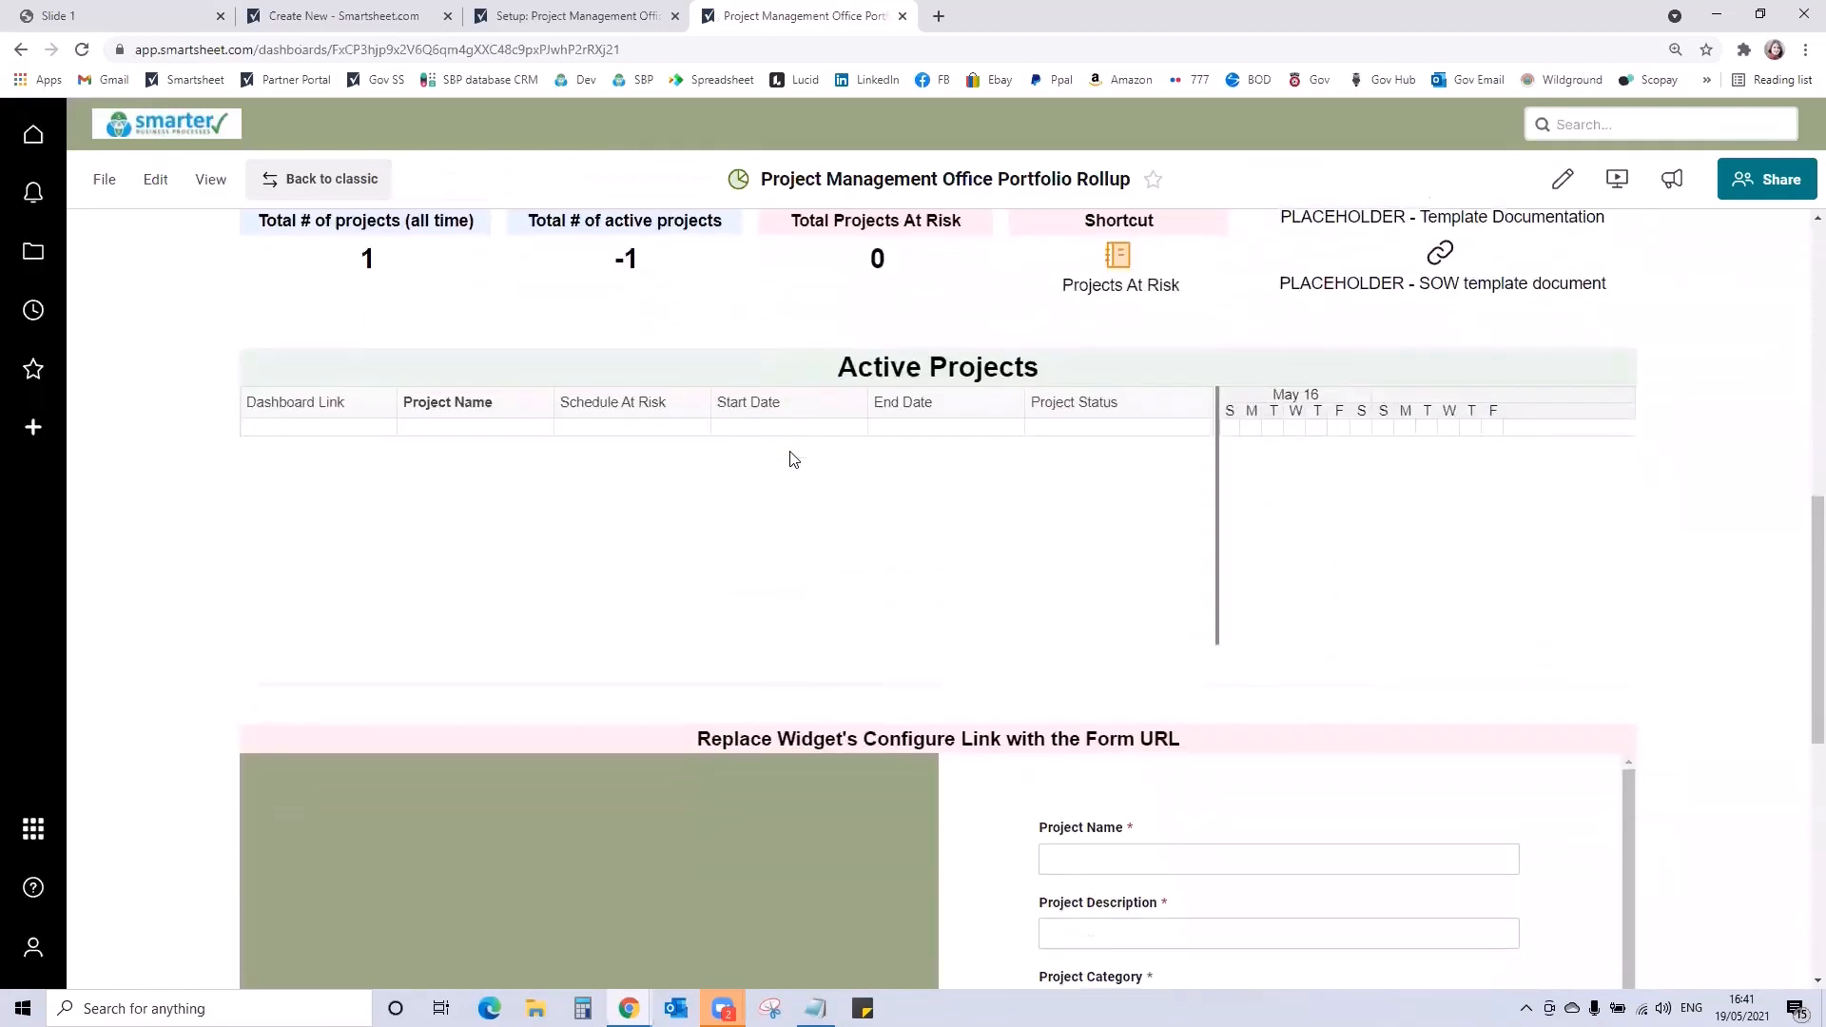
pyautogui.scroll(6, 777, 432)
pyautogui.scroll(3, 777, 432)
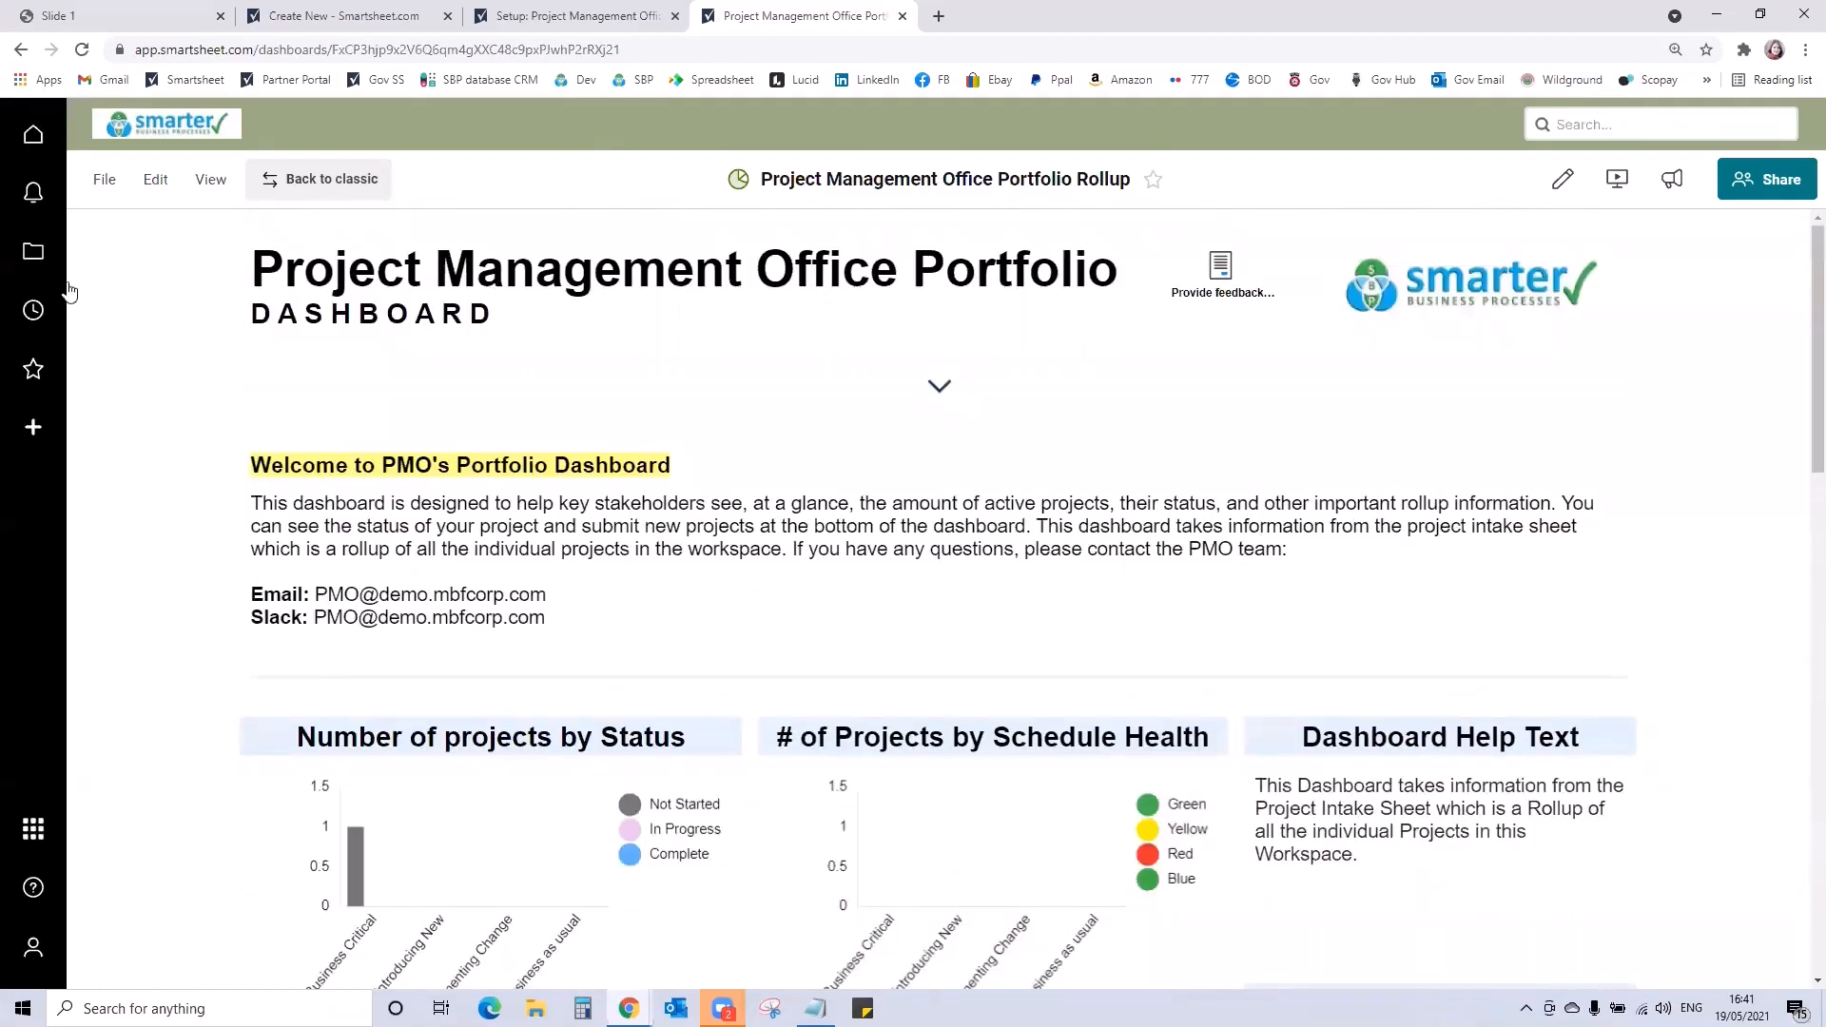
# In the Test #1 Demo May Project Plan, set % Complete to 100% for Project Kickoff and 10% for Planning's Activity 1, and save
pyautogui.click(45, 251)
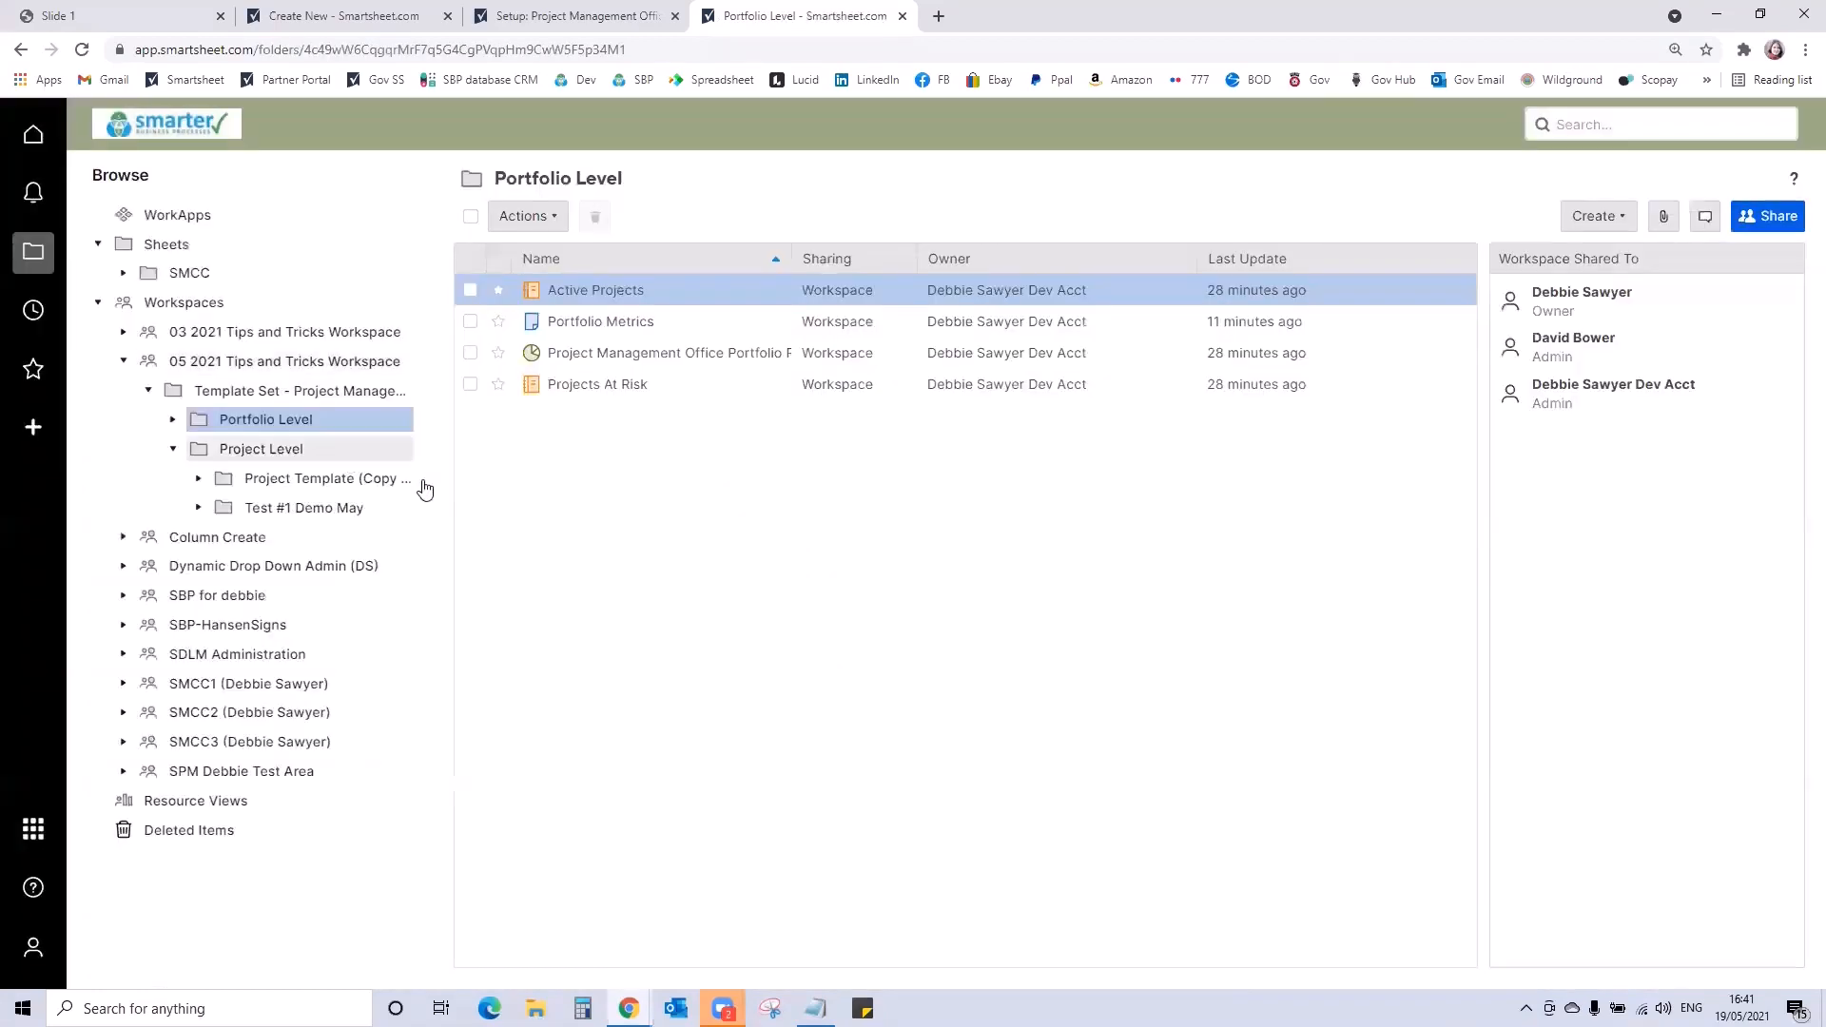
pyautogui.click(341, 510)
pyautogui.click(586, 384)
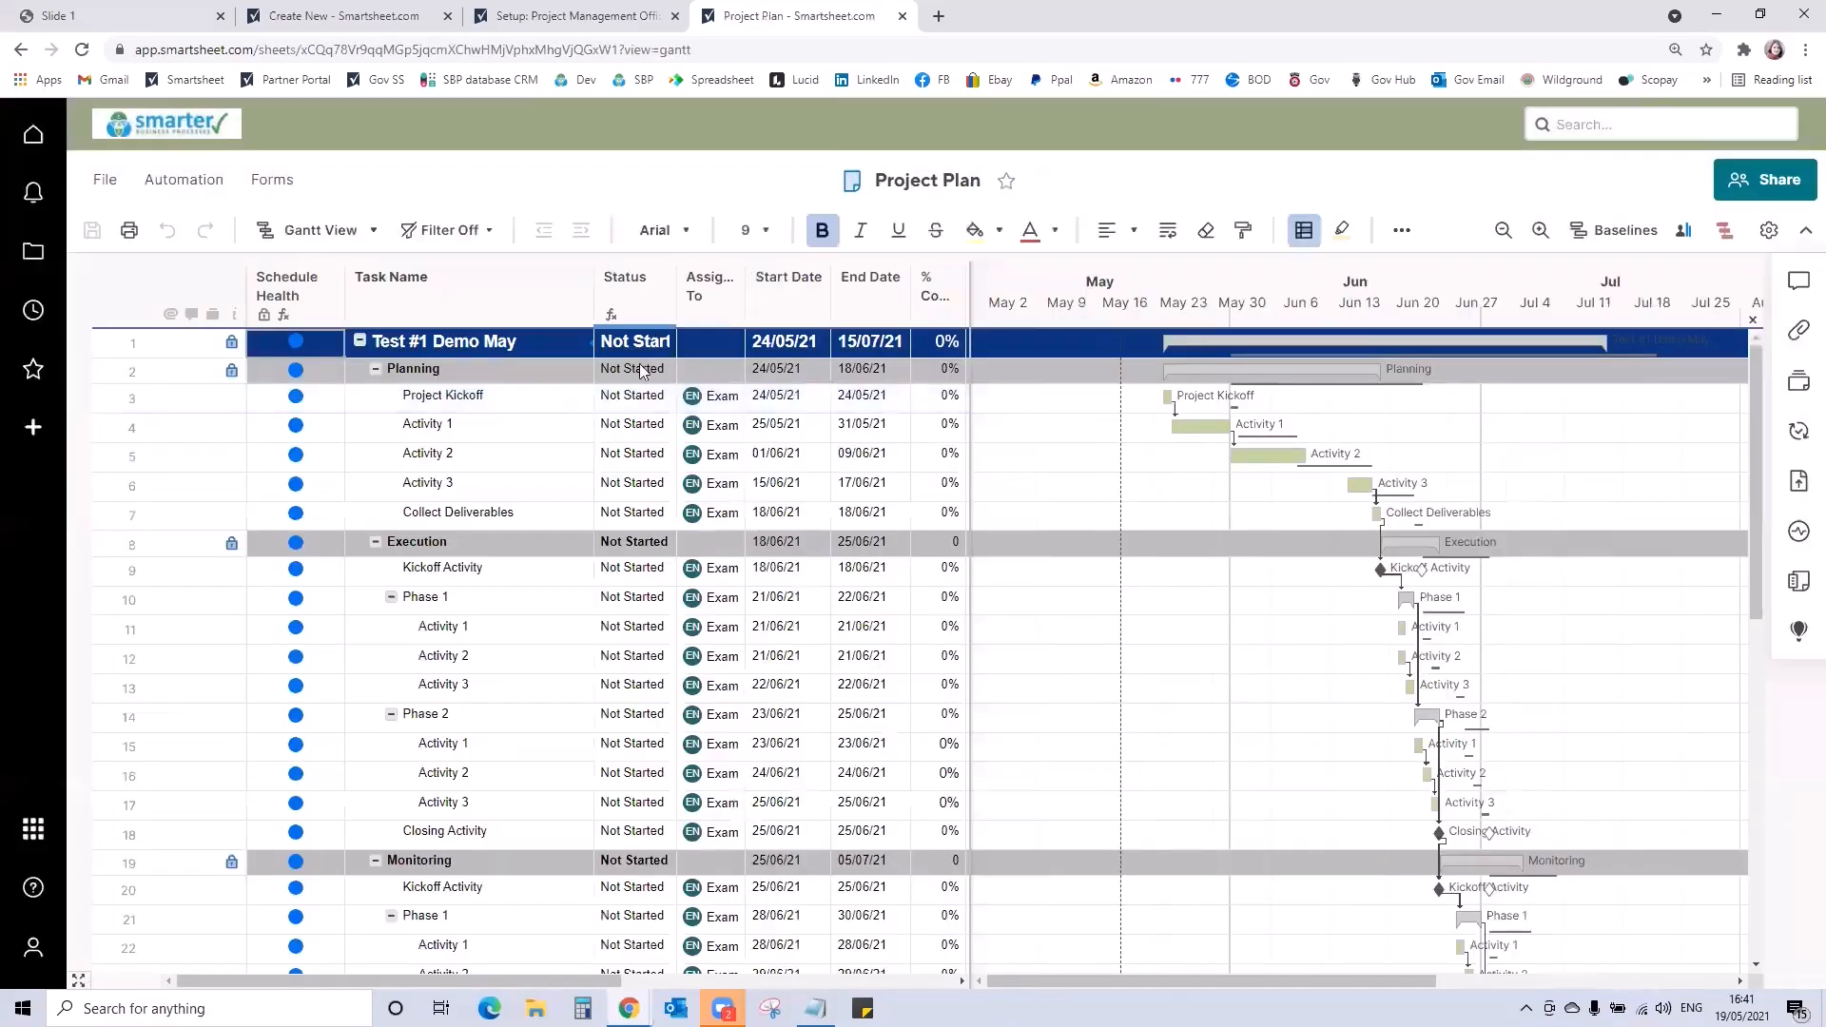
pyautogui.click(930, 404)
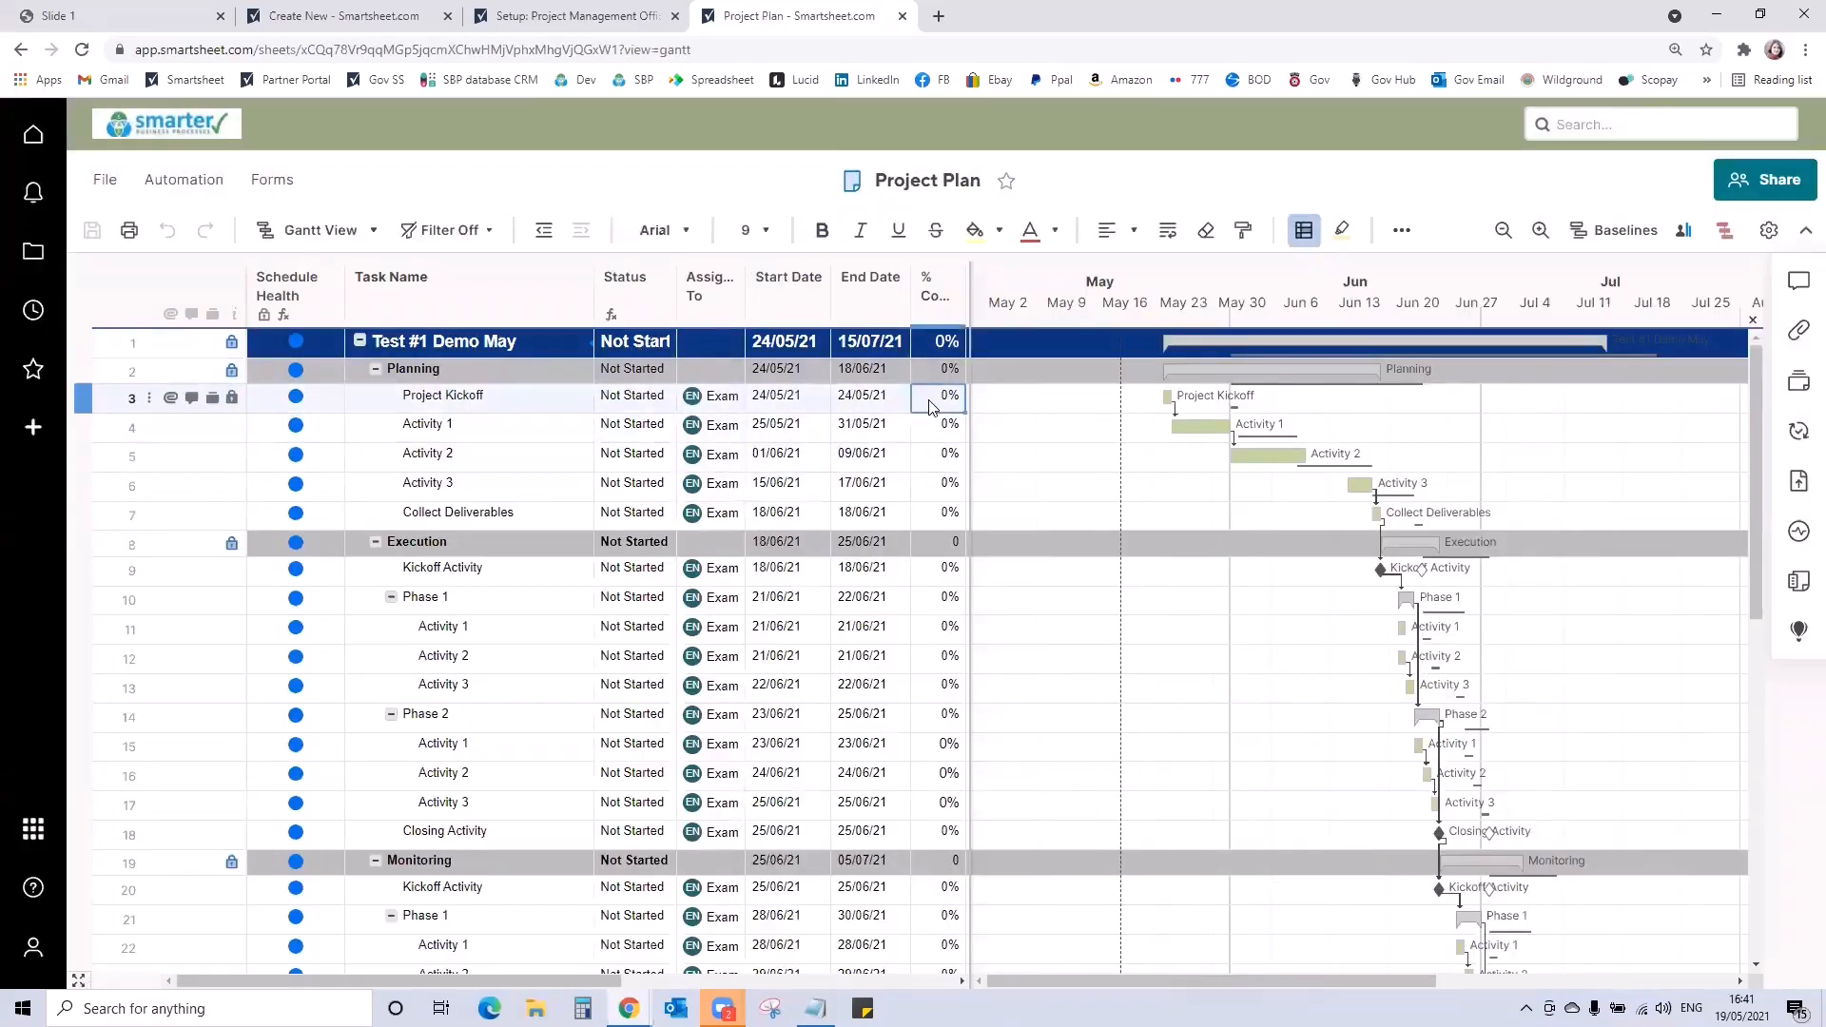
pyautogui.write('100')
pyautogui.press('Return')
pyautogui.write('10')
pyautogui.press('Return')
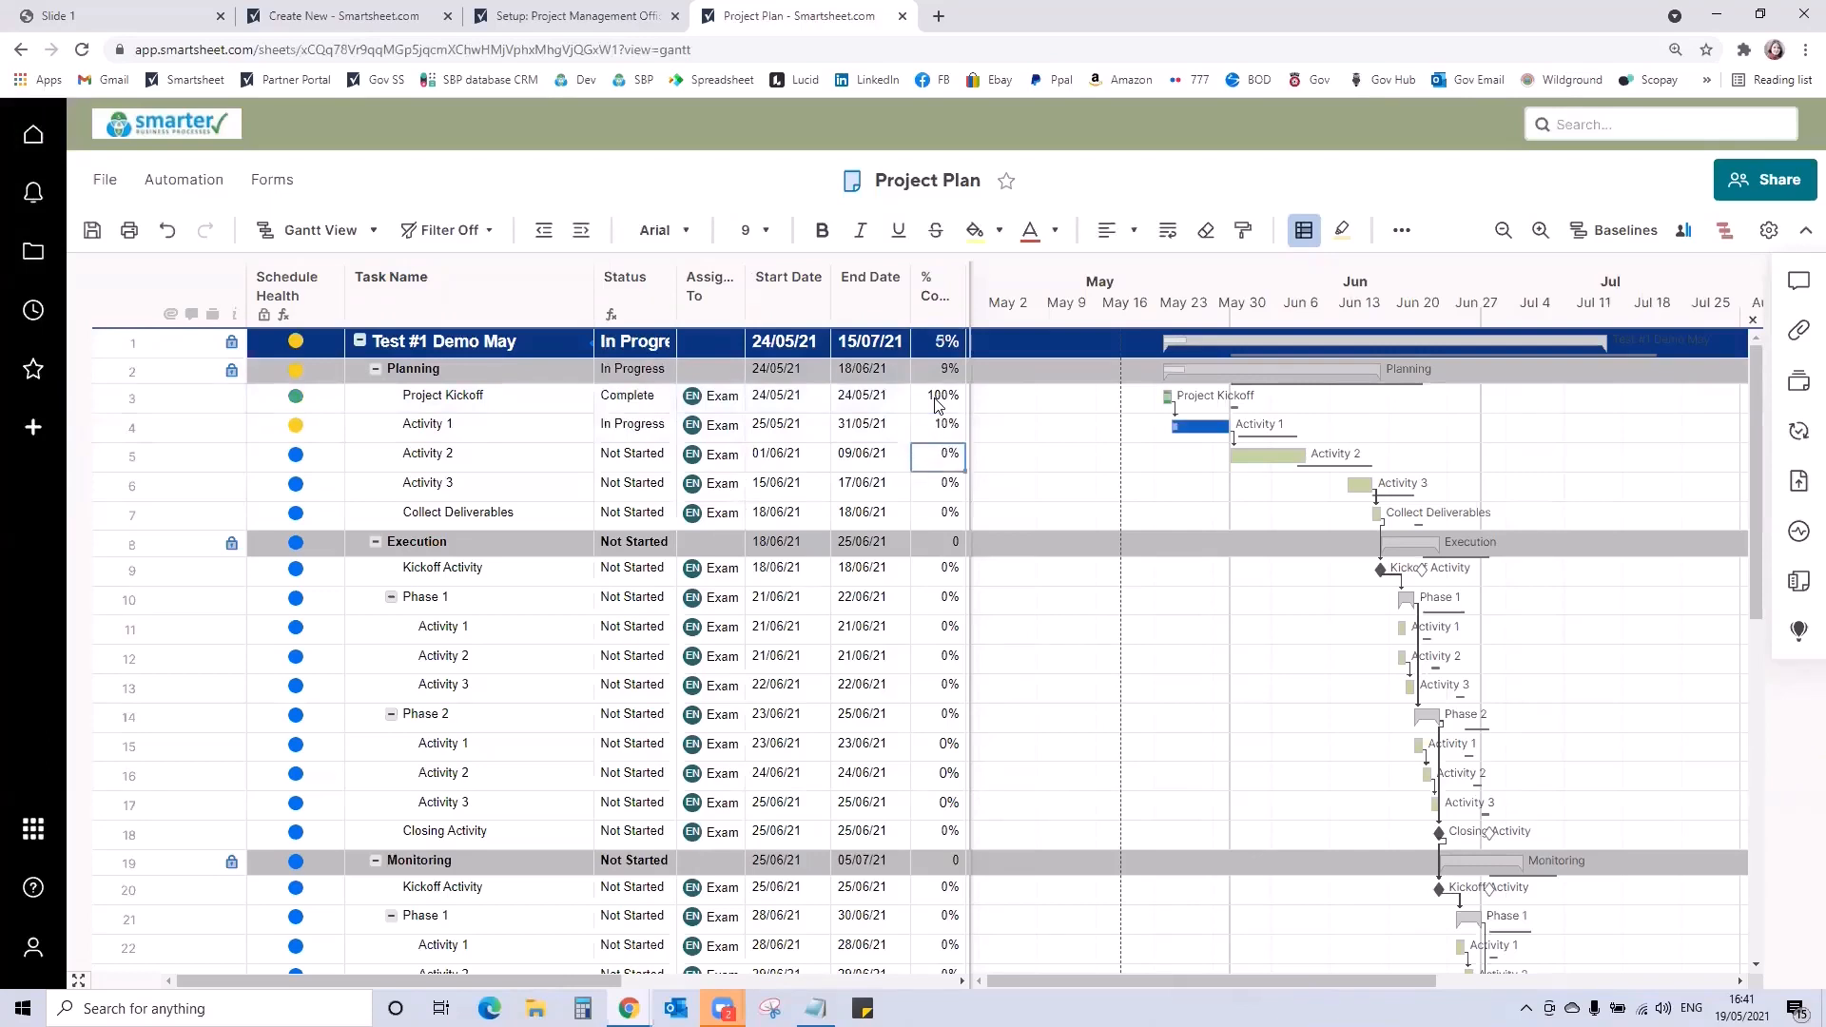
pyautogui.click(92, 229)
# Reopen the Project Management Office Portfolio Rollup dashboard, check its project status and schedule health figures, and return to the folder browser
pyautogui.click(33, 255)
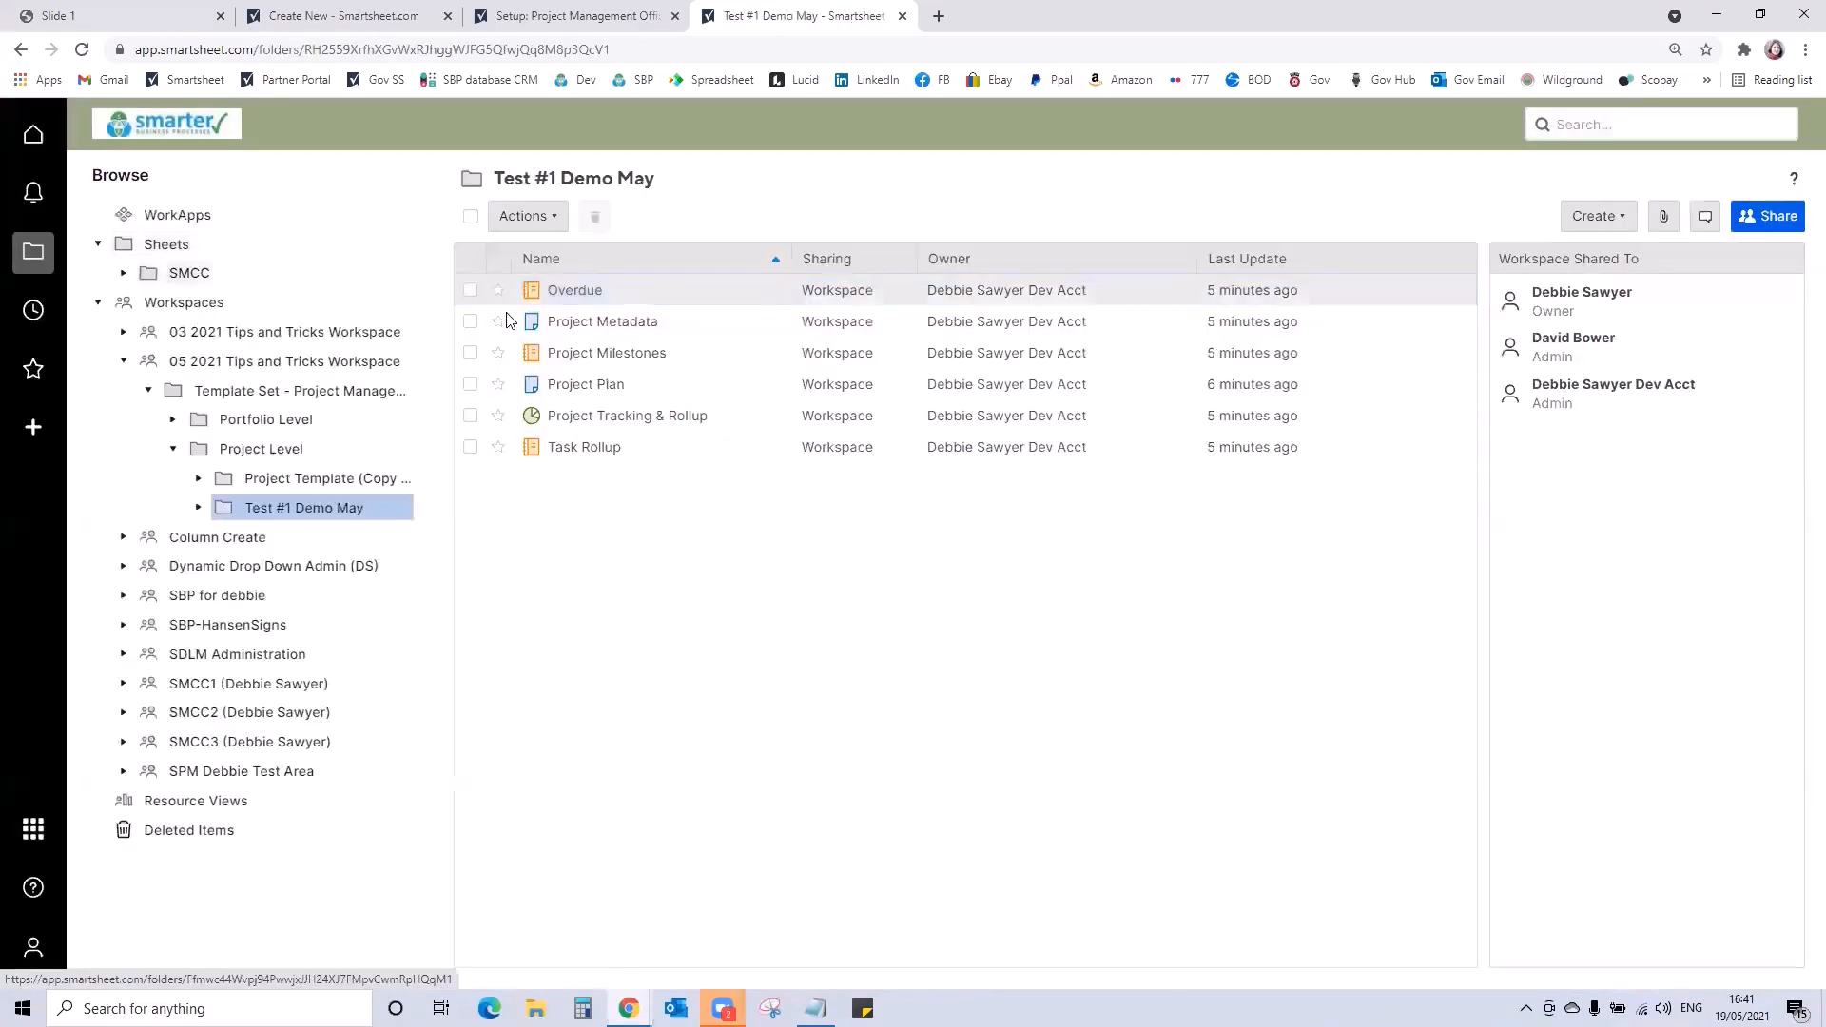
pyautogui.click(303, 424)
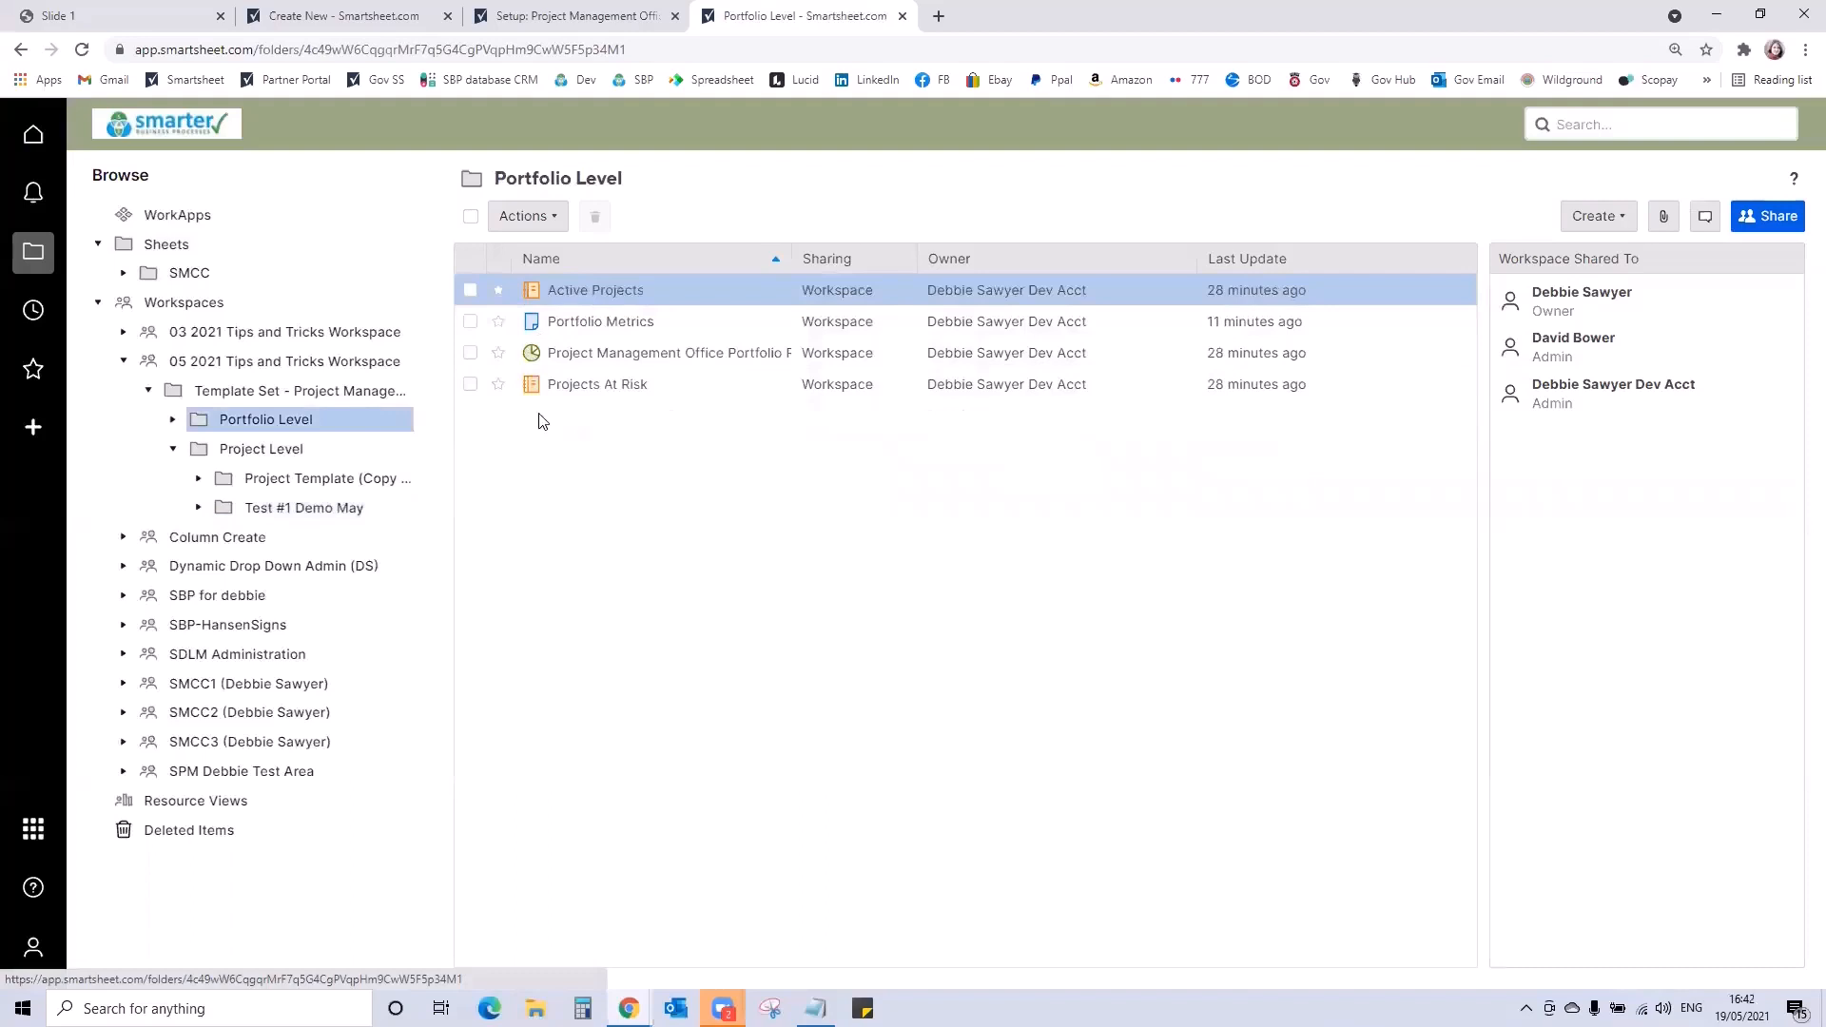
pyautogui.click(616, 353)
pyautogui.scroll(-4, 795, 584)
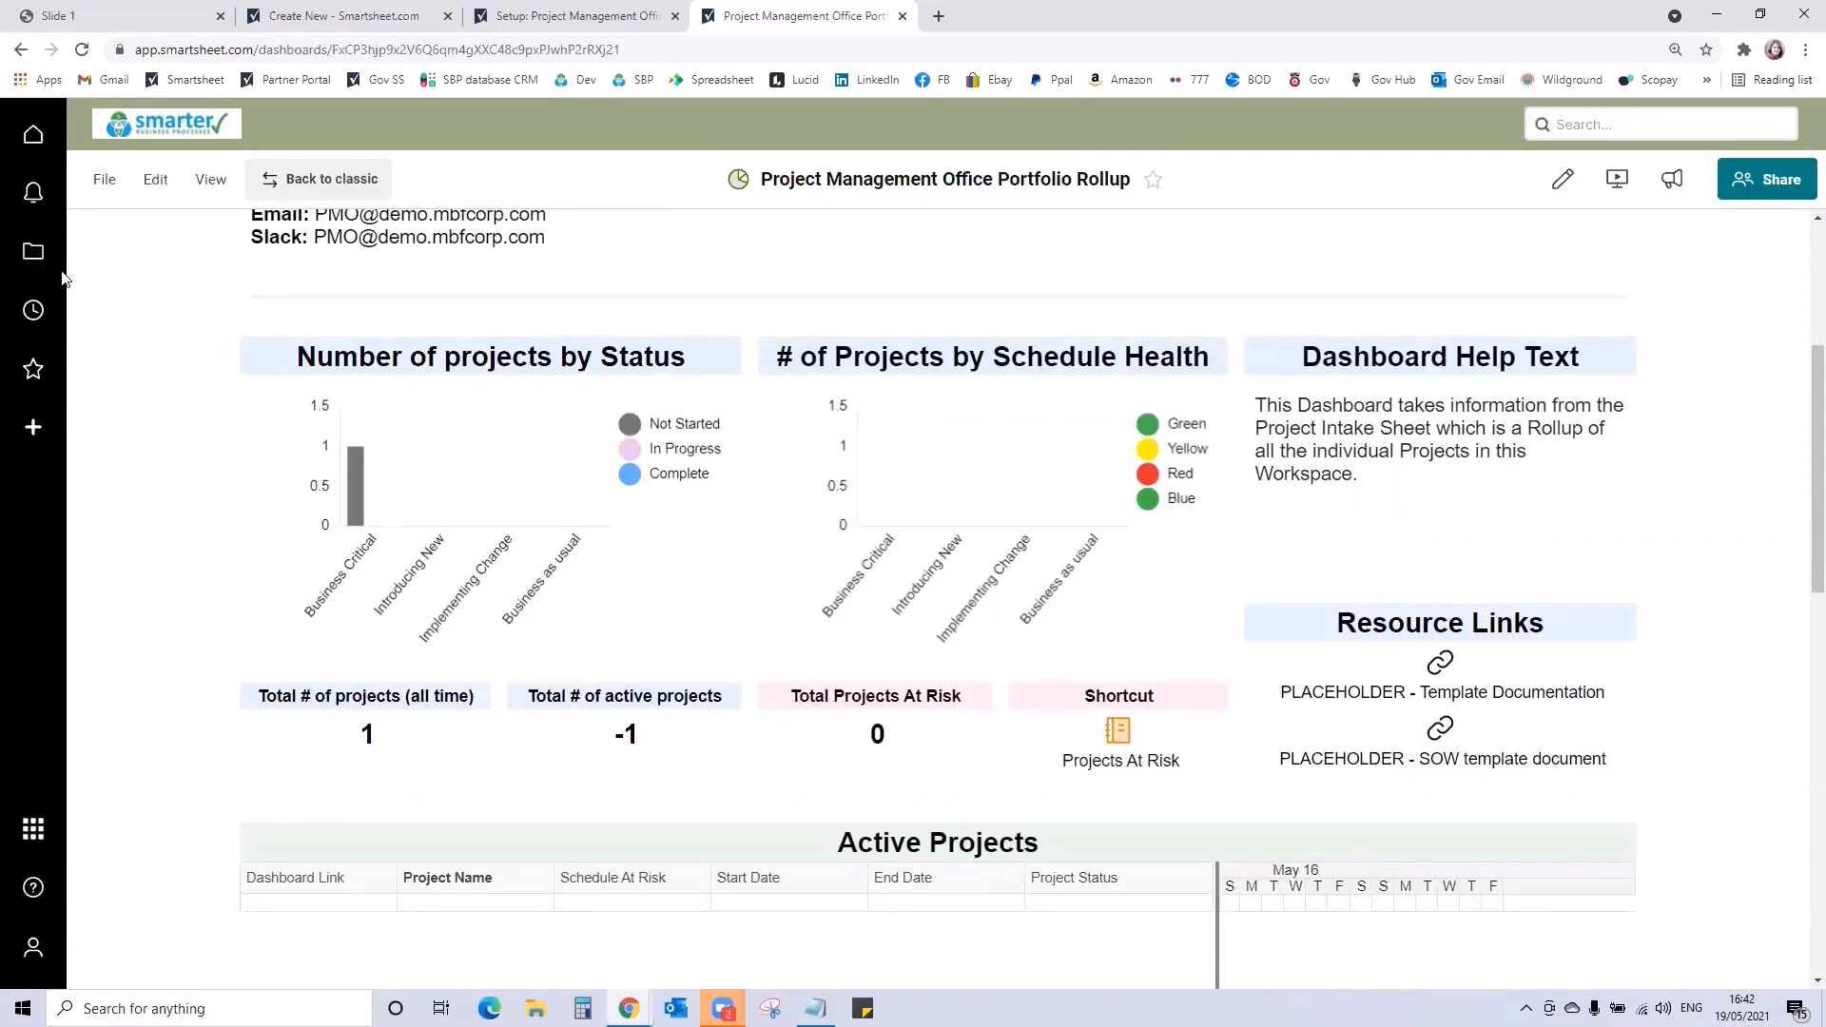
pyautogui.click(36, 259)
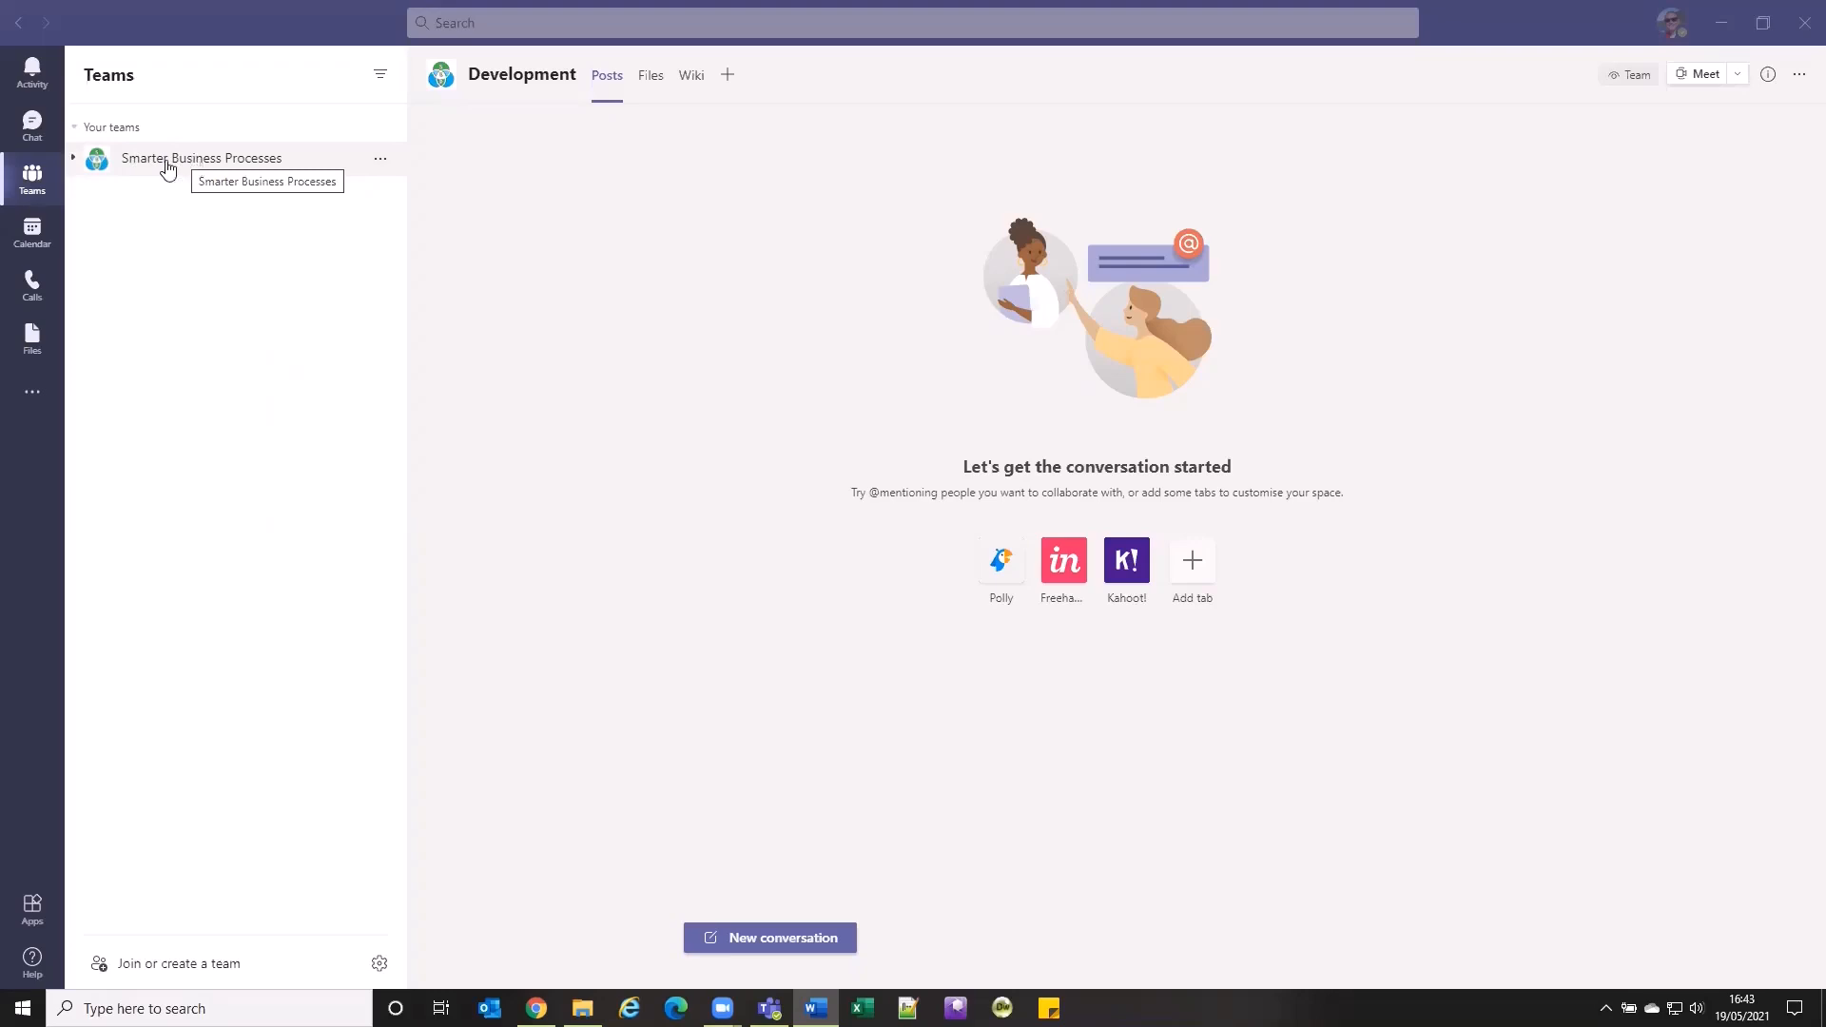
# Switch to Microsoft Teams, expand the Smarter Business Processes team and look at the Development channel's Files and Wiki
pyautogui.click(75, 158)
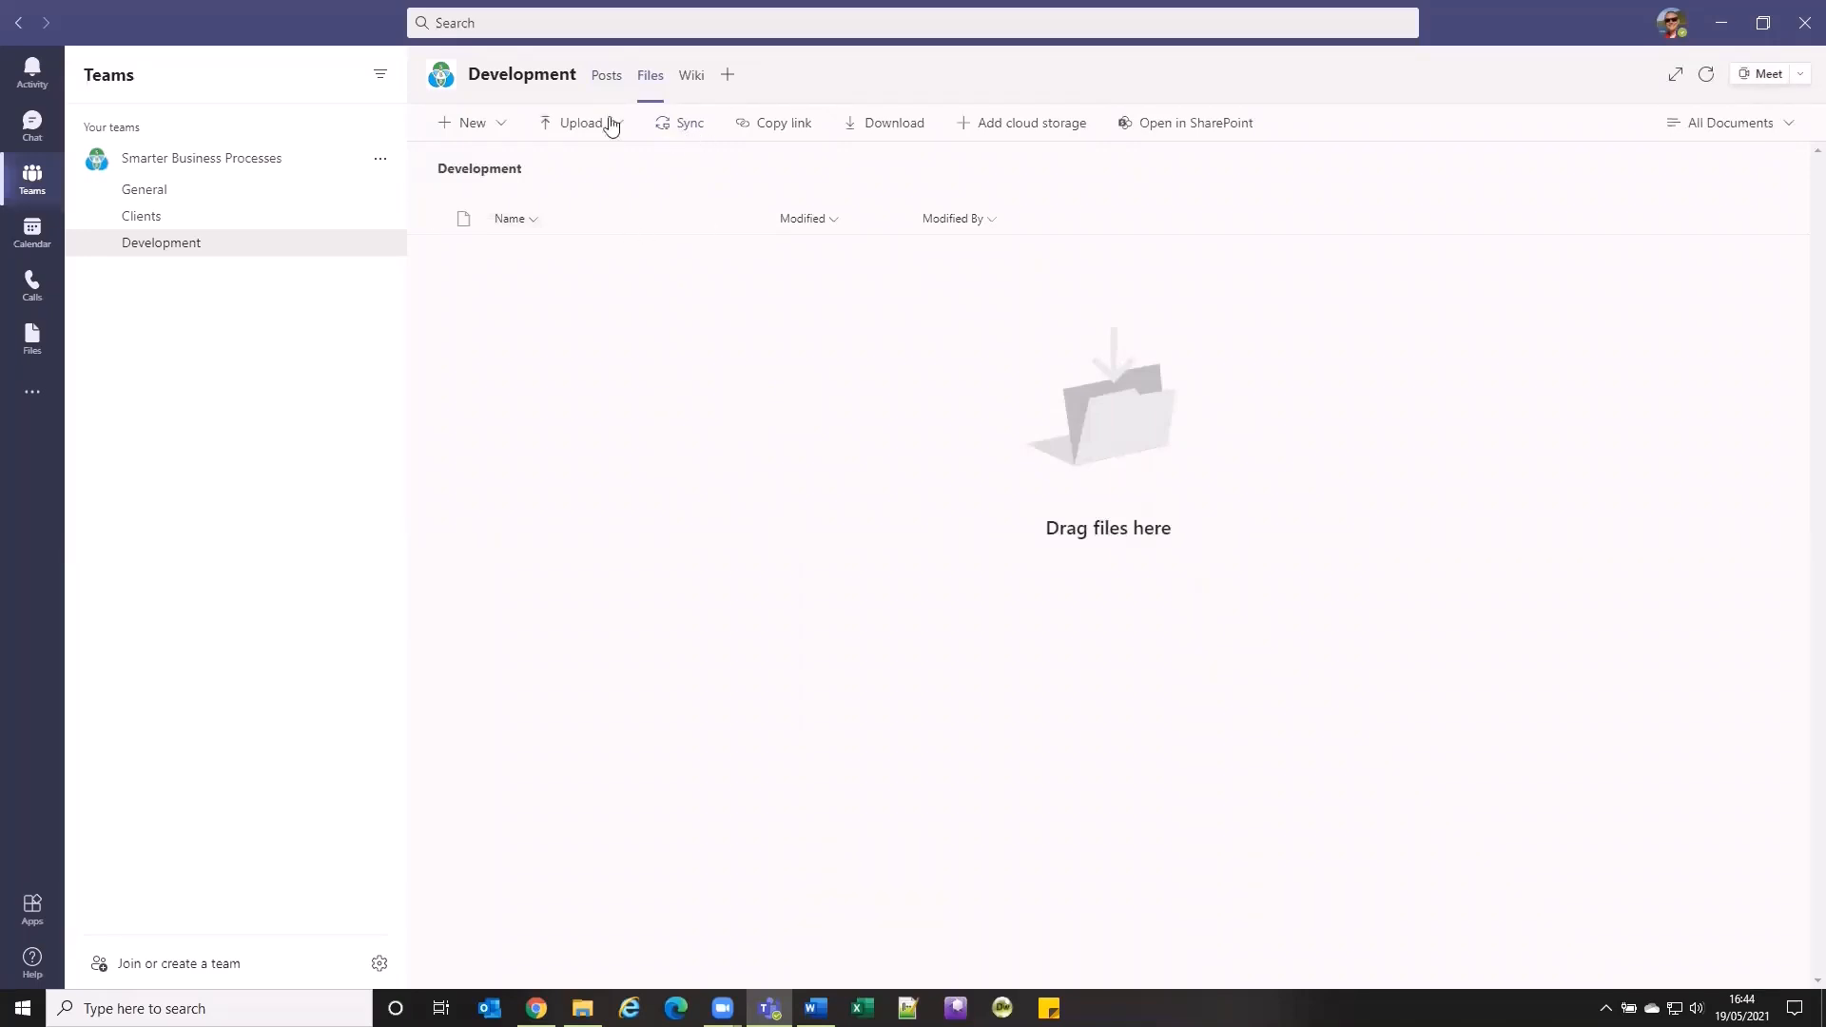
pyautogui.click(691, 75)
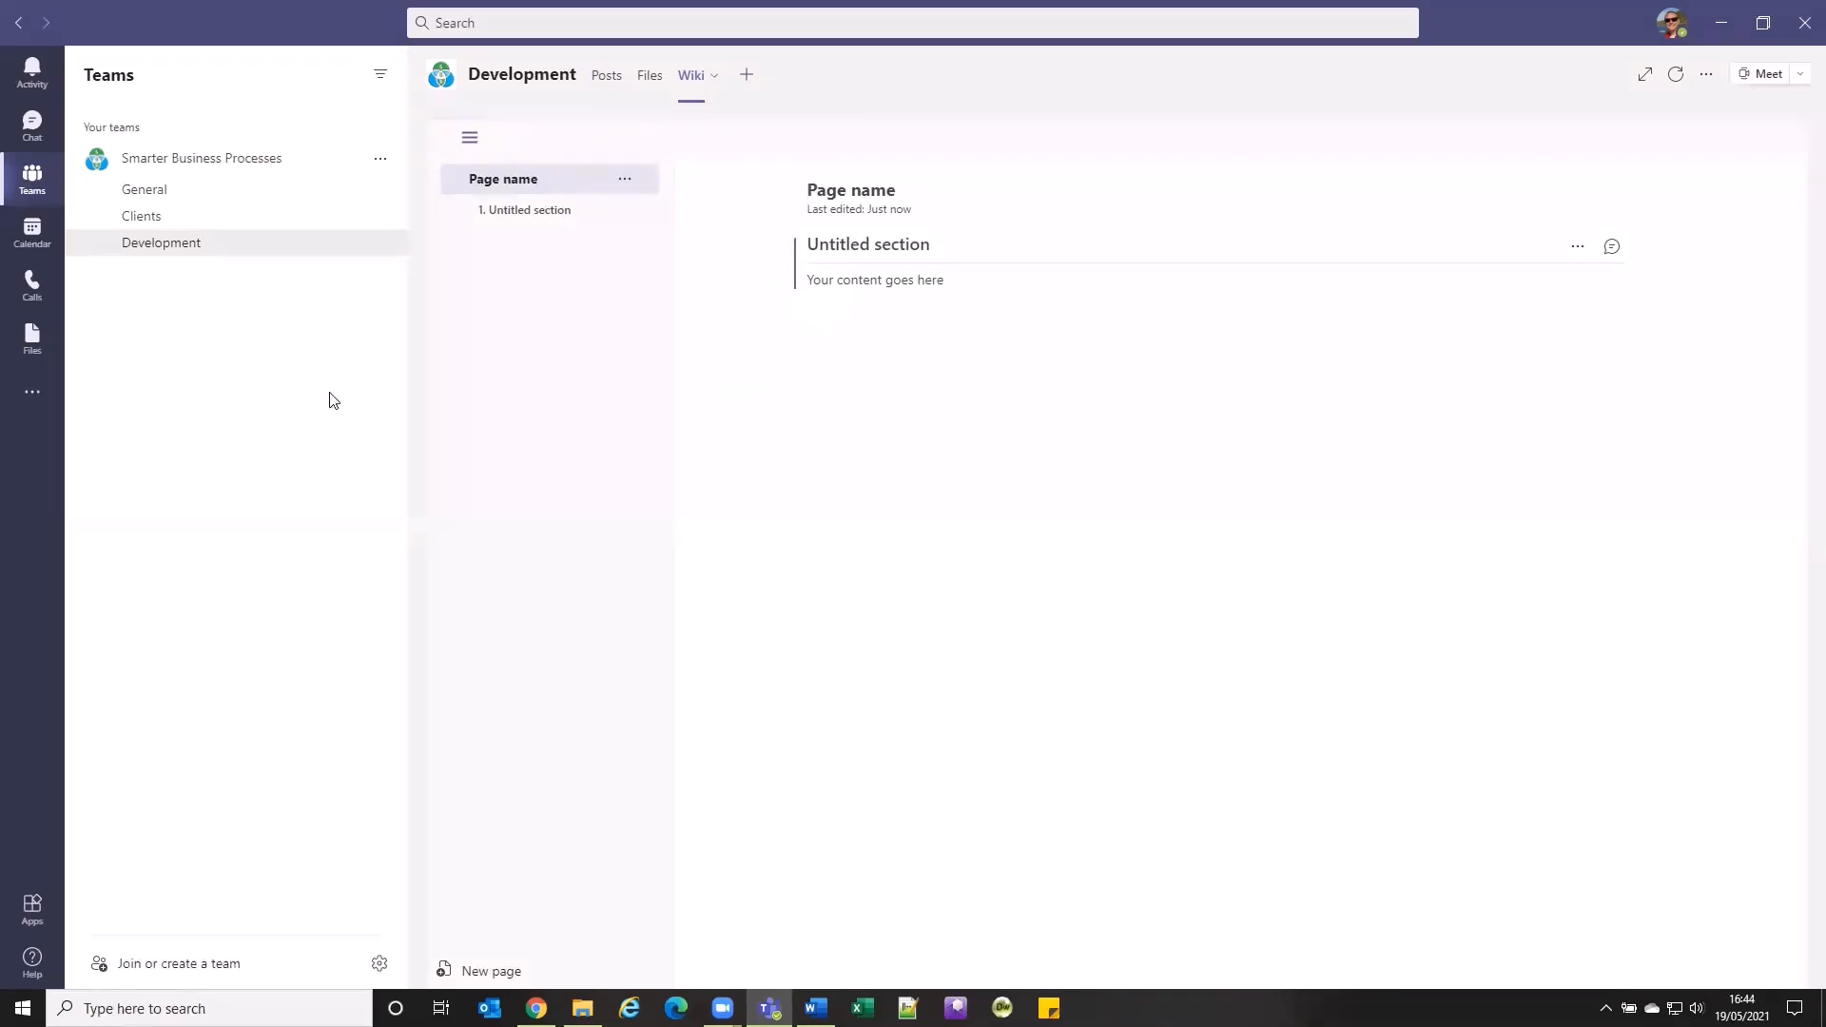
# Add a standard channel named PMO Channel to the Smarter Business Processes team
pyautogui.click(380, 161)
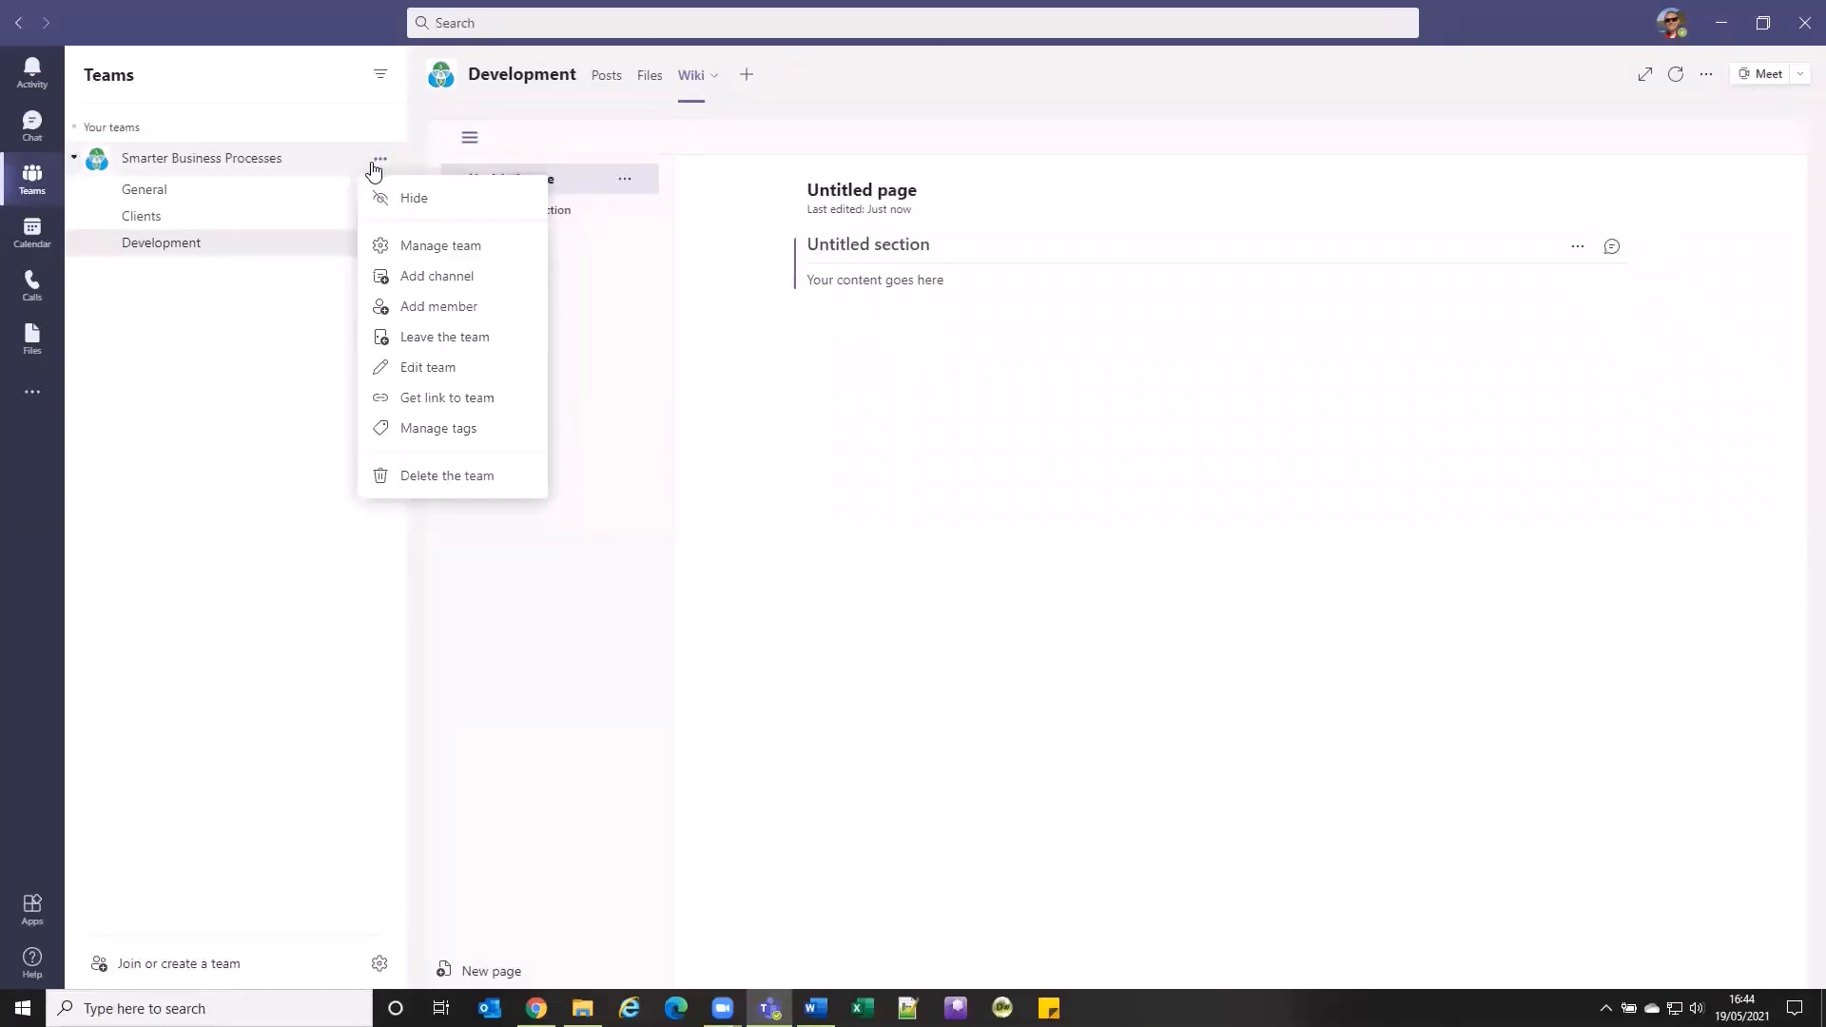
pyautogui.click(435, 280)
pyautogui.write('PMO')
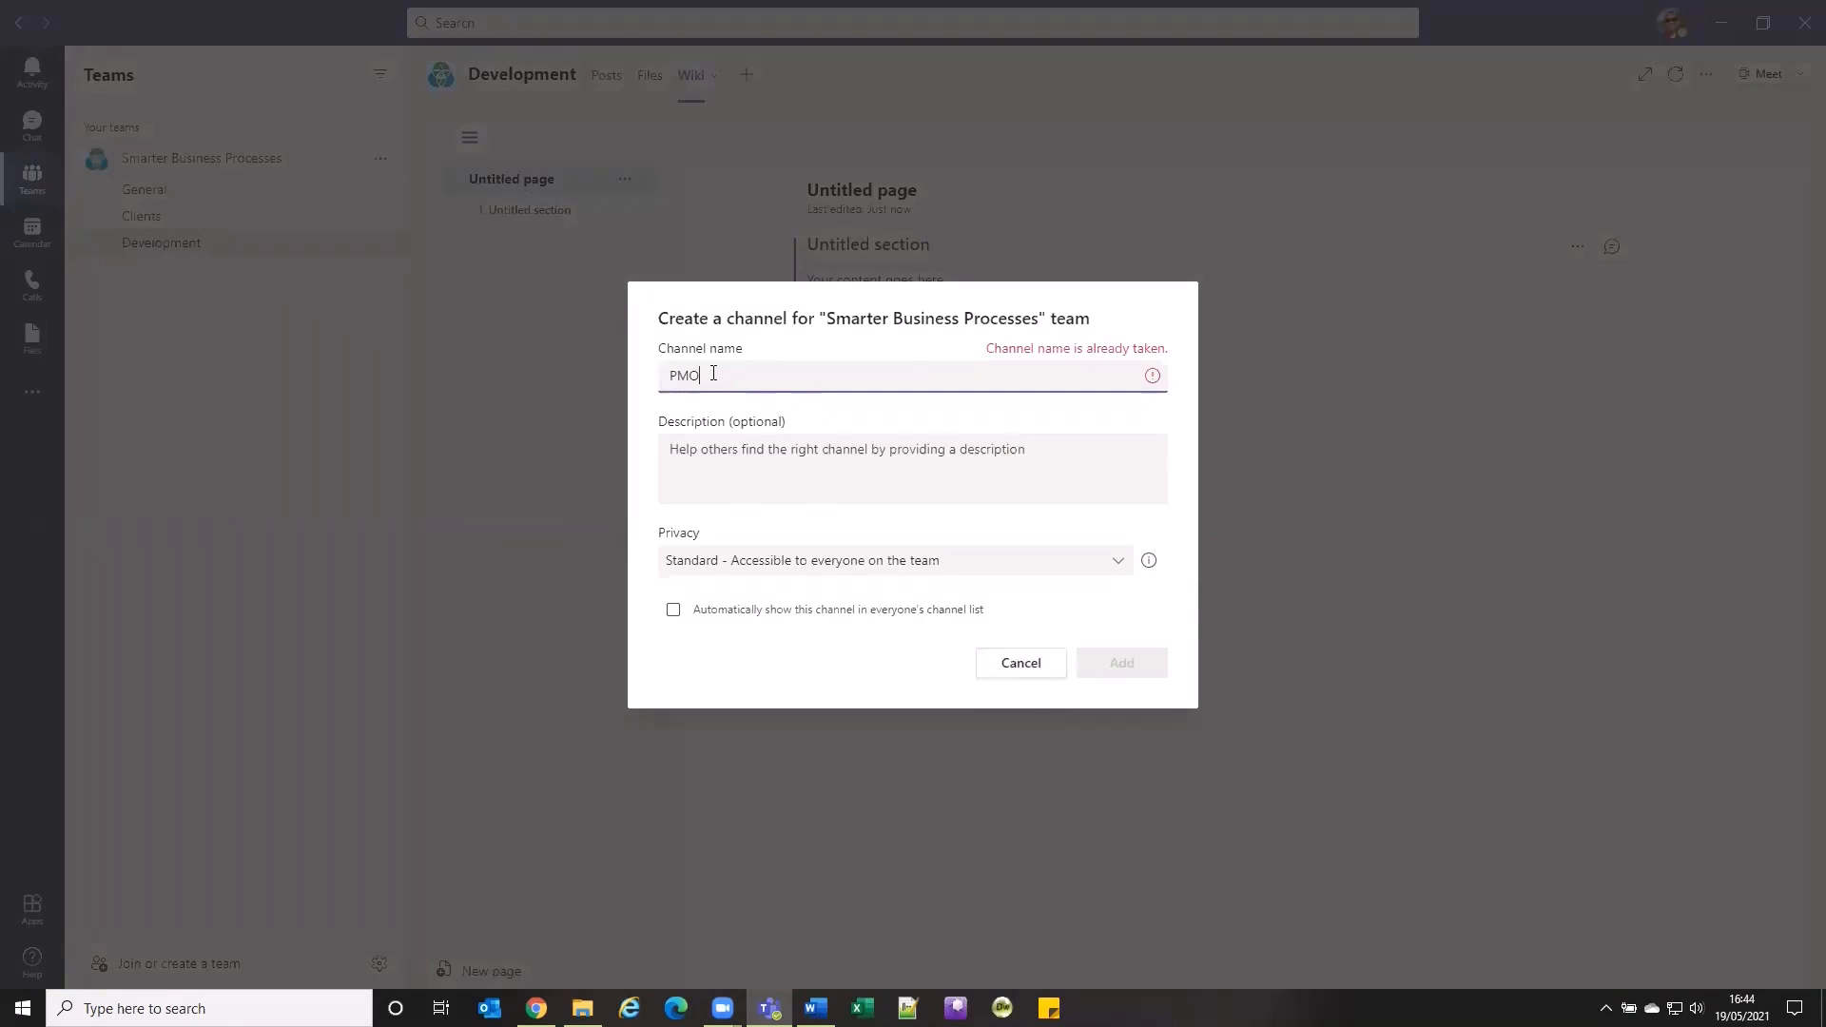
pyautogui.write(' Channel')
pyautogui.click(1117, 666)
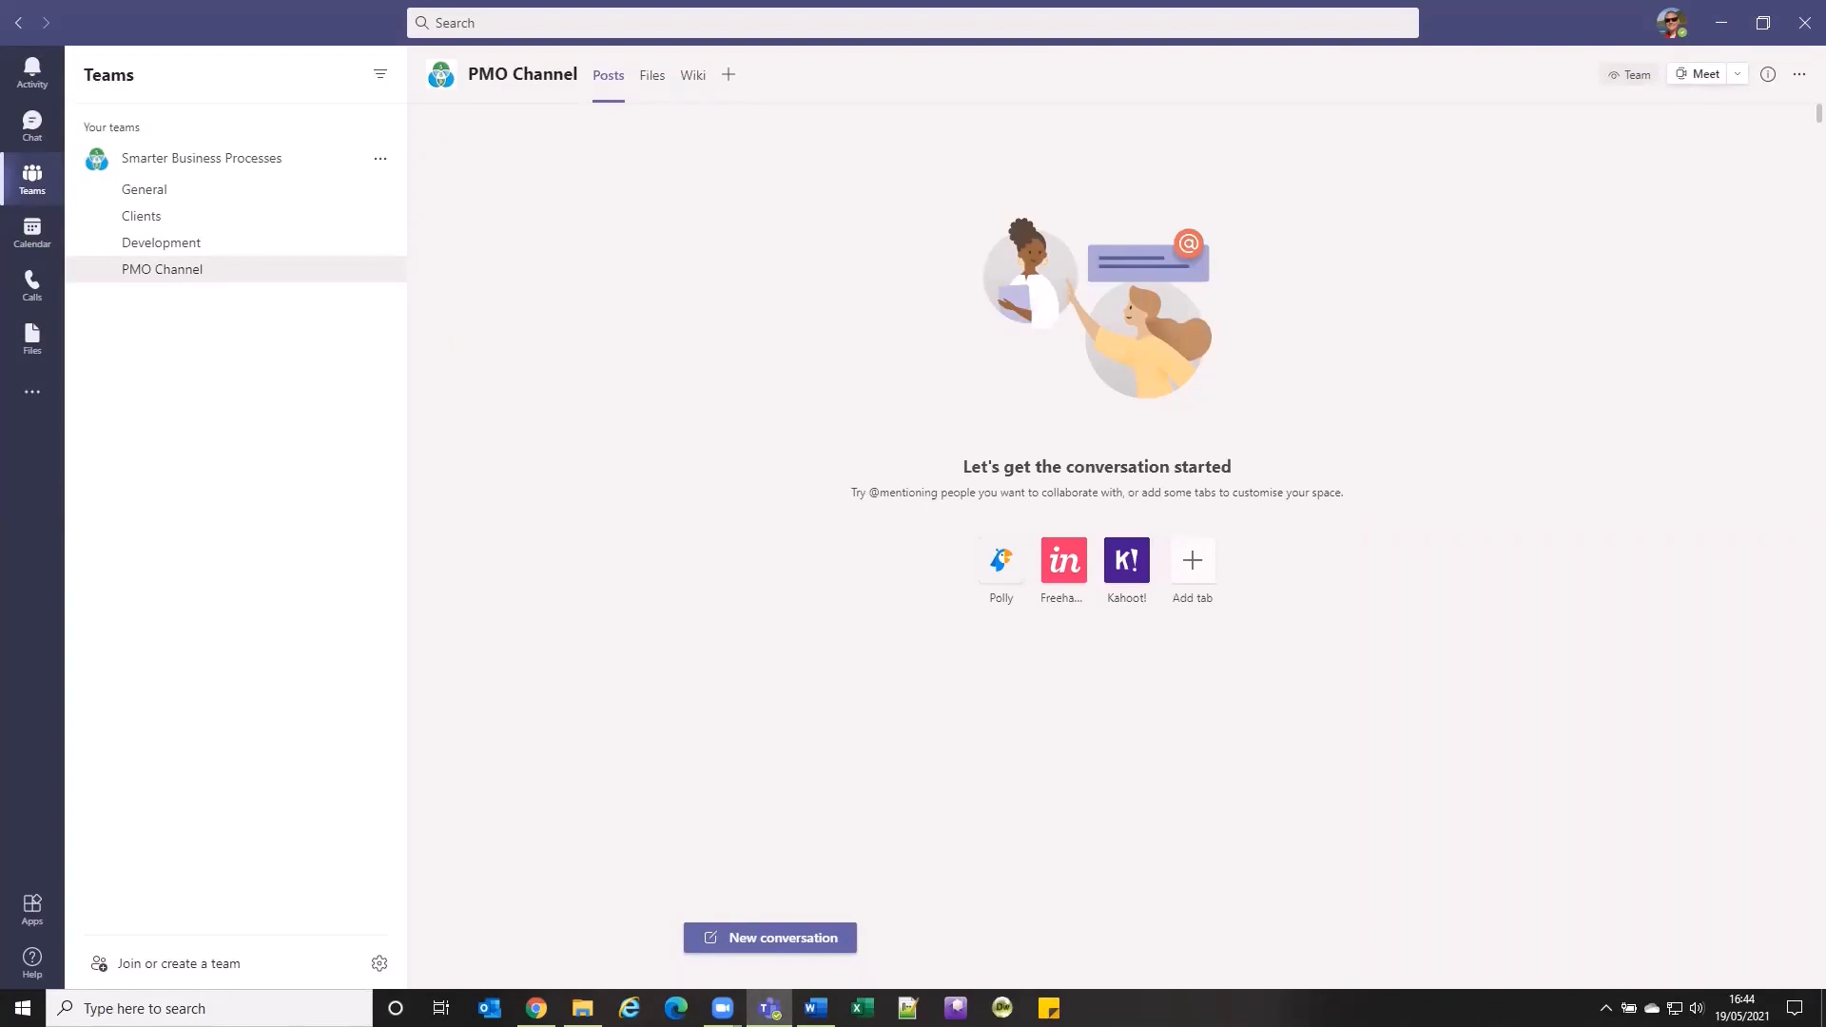
# Start adding a tab to PMO Channel, search the available apps for "smart" and choose Smartsheet
pyautogui.click(728, 76)
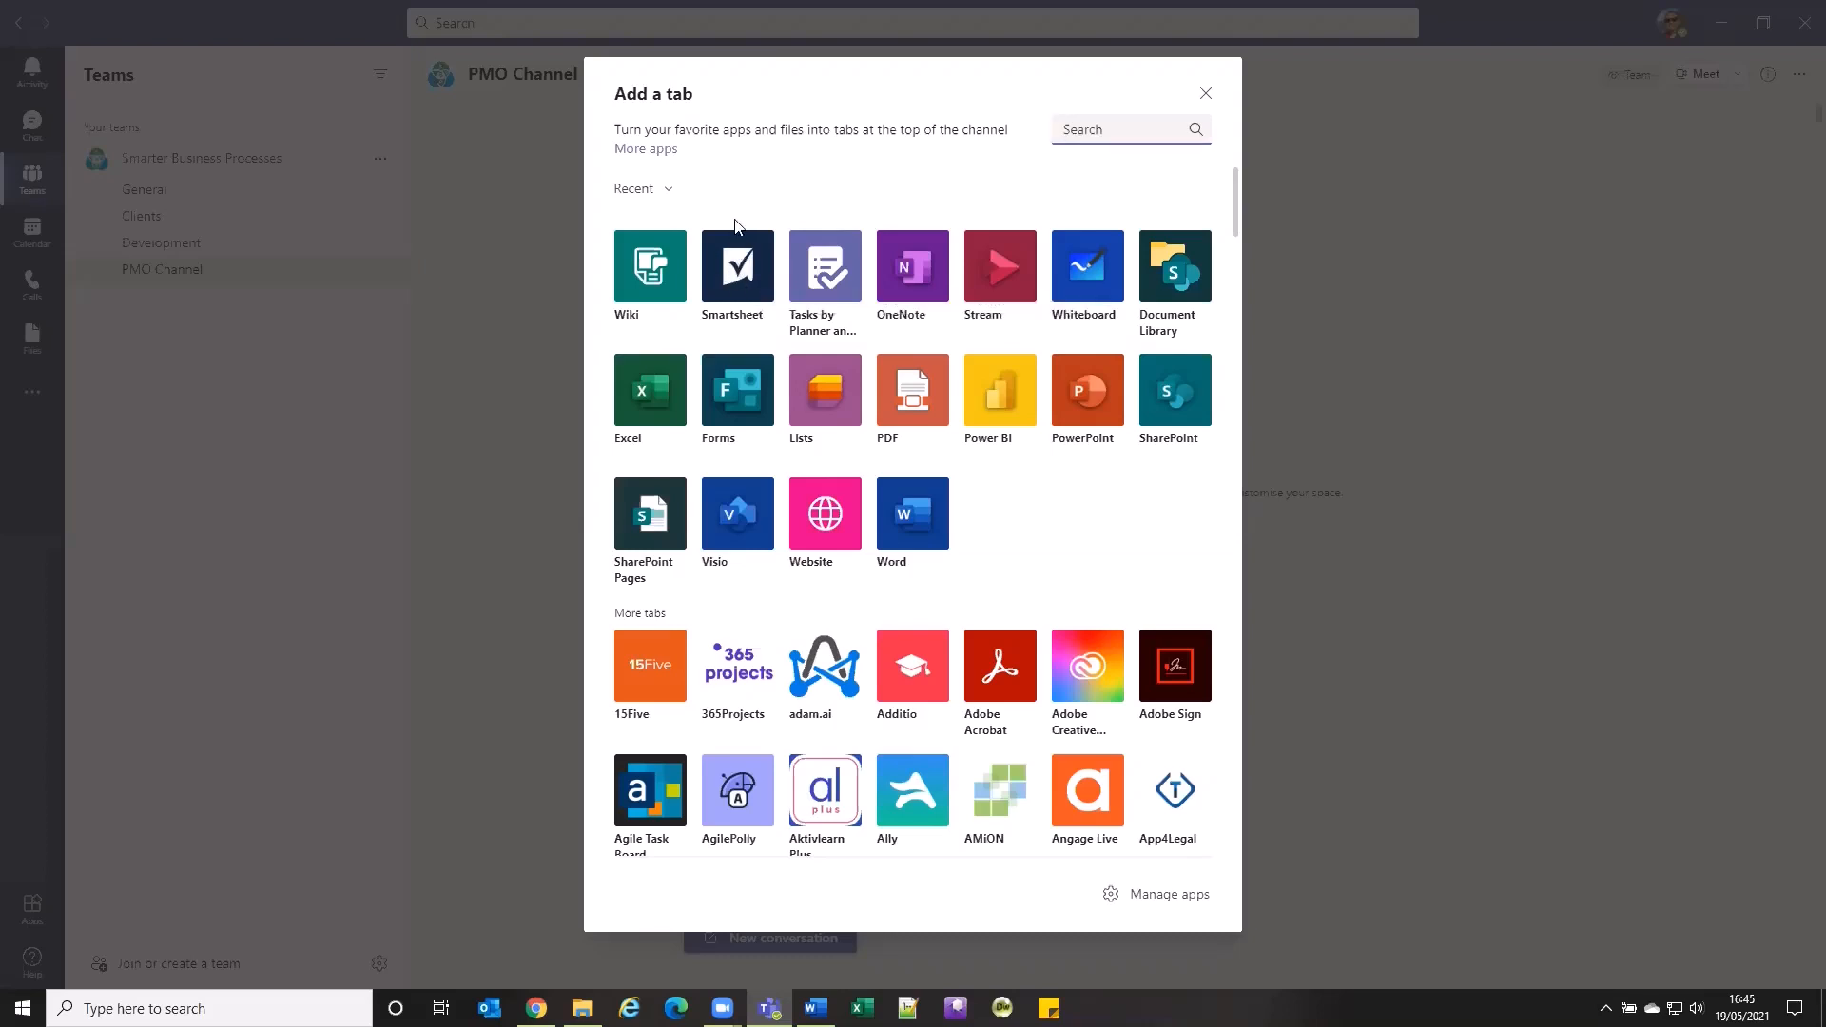
pyautogui.click(1094, 130)
pyautogui.write('smart')
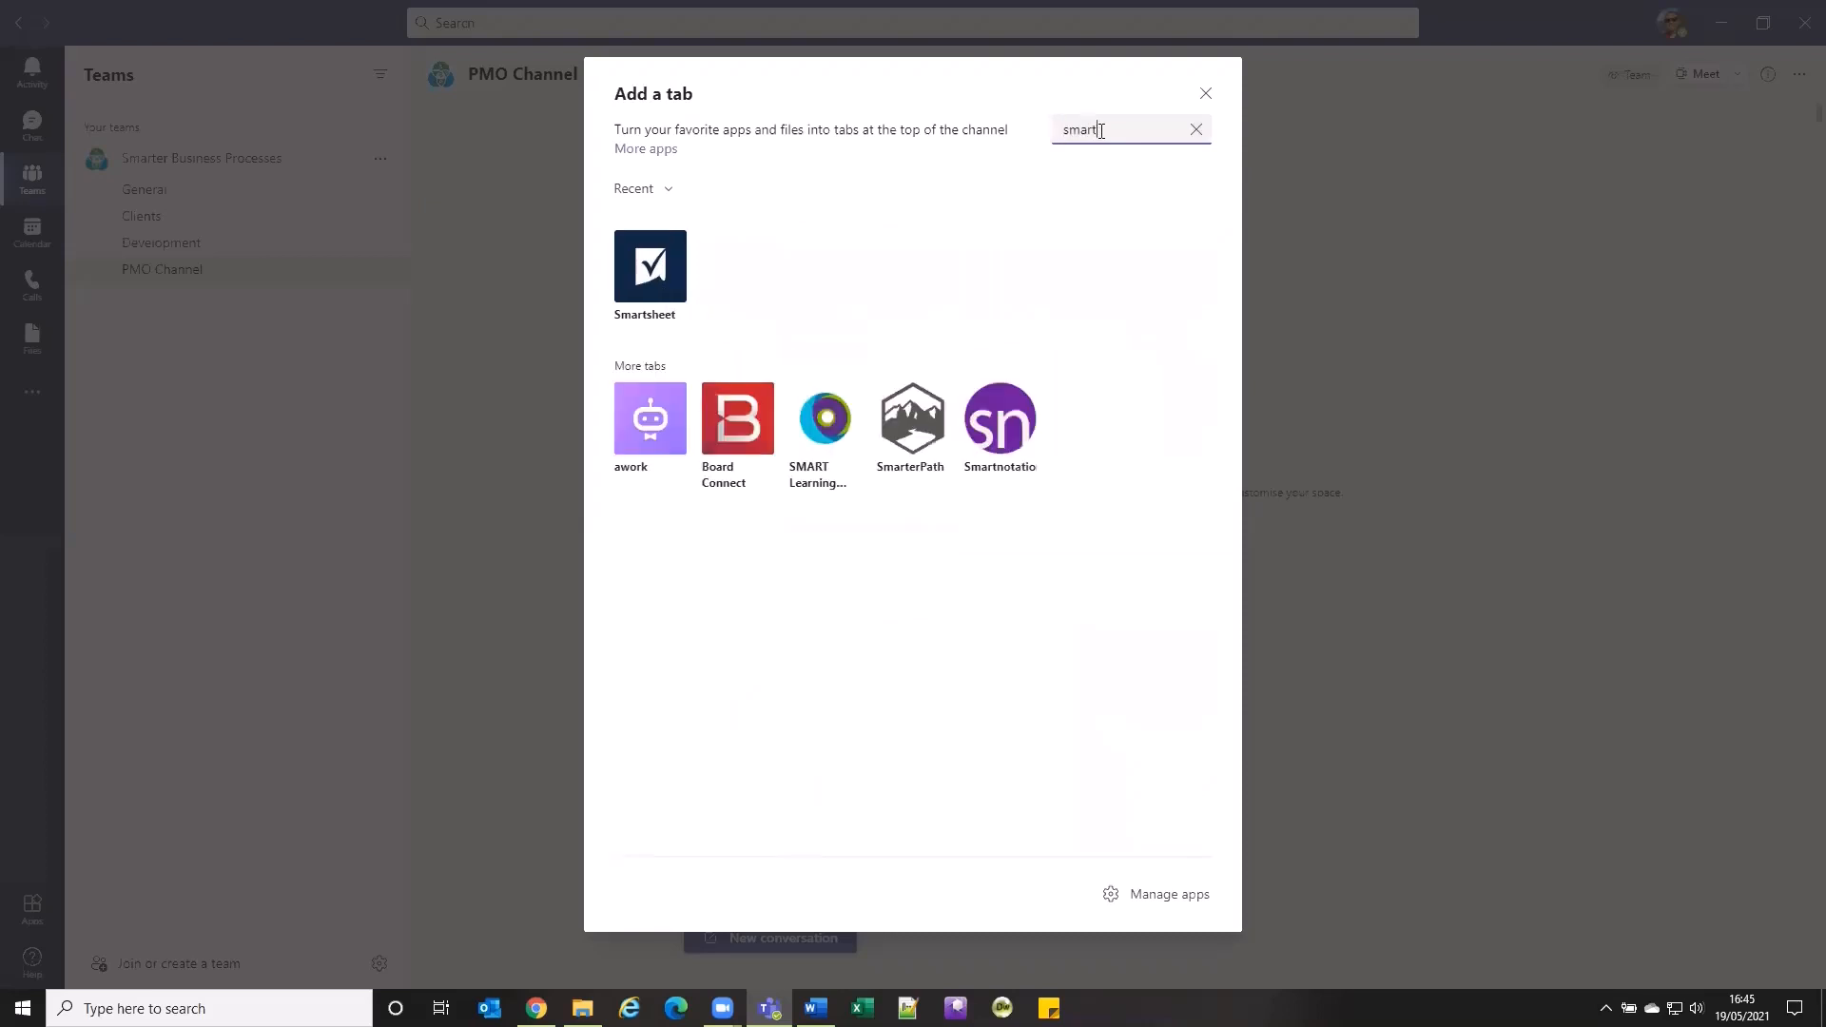
pyautogui.click(628, 274)
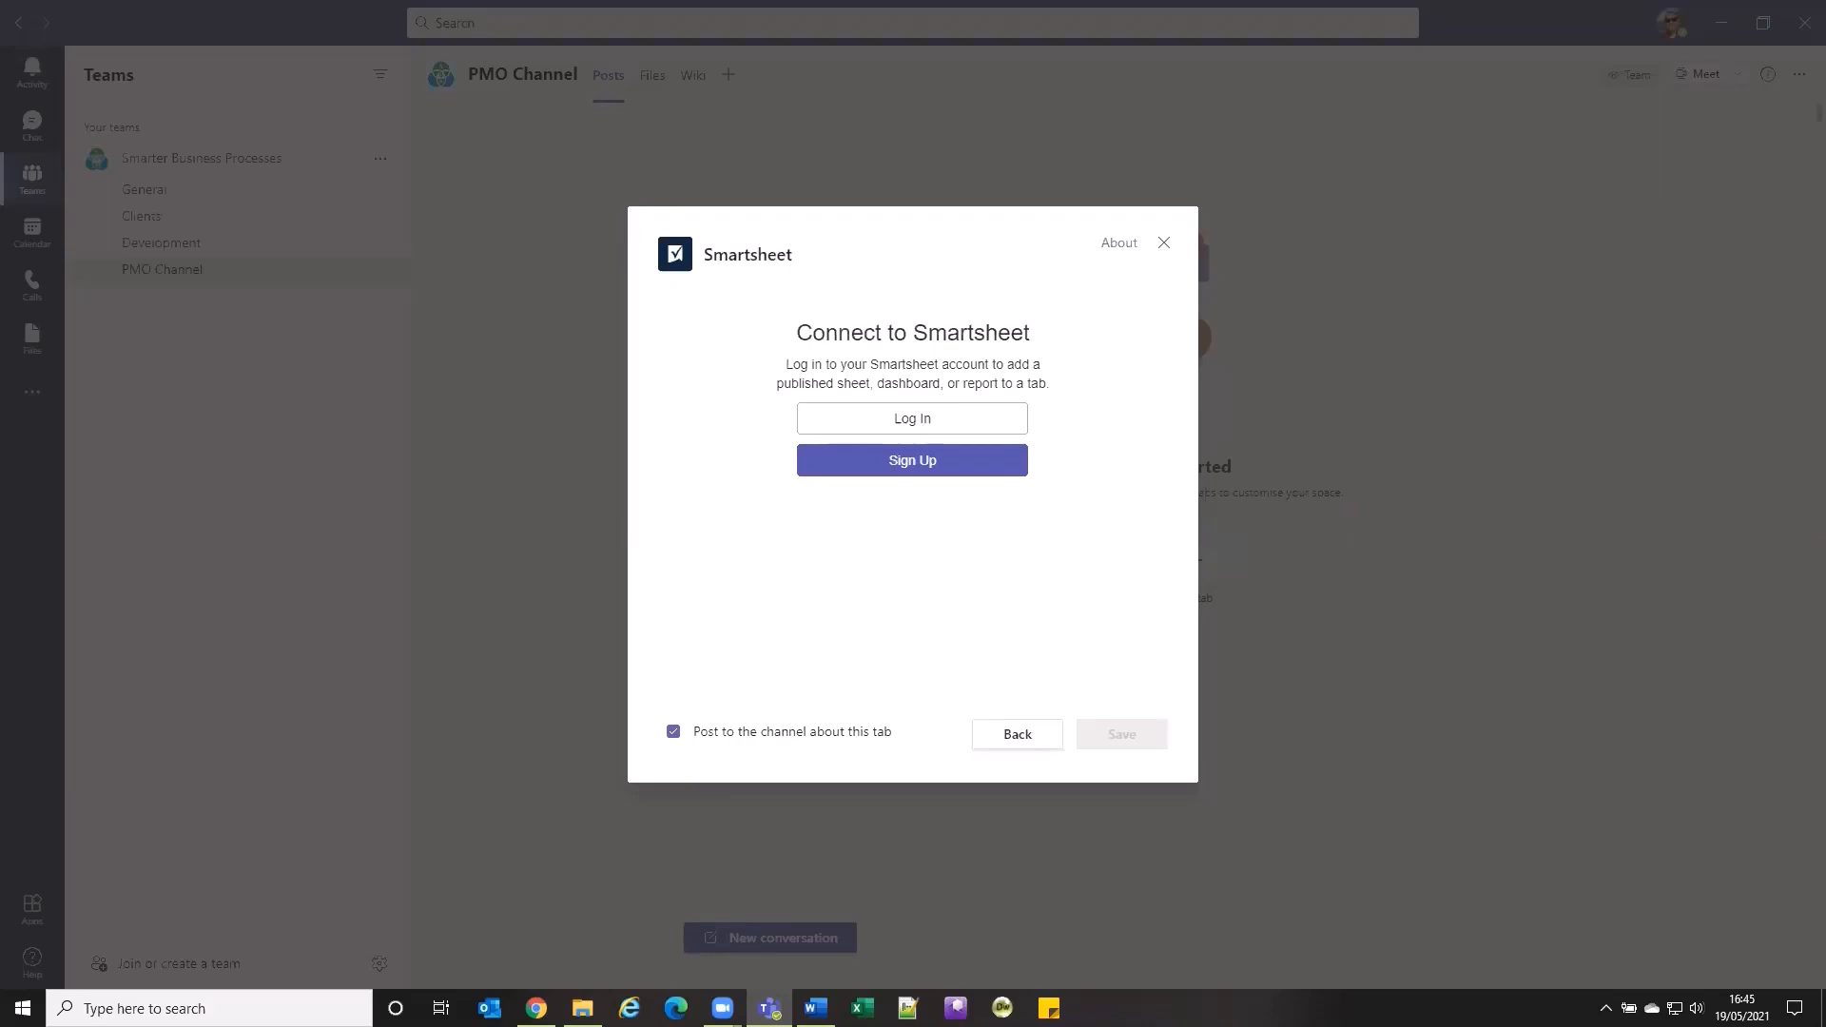
# Log in to Smartsheet with the account e-mail and password, and allow Smartsheet for Teams to access the account
pyautogui.hotkey('alt', 'Tab')
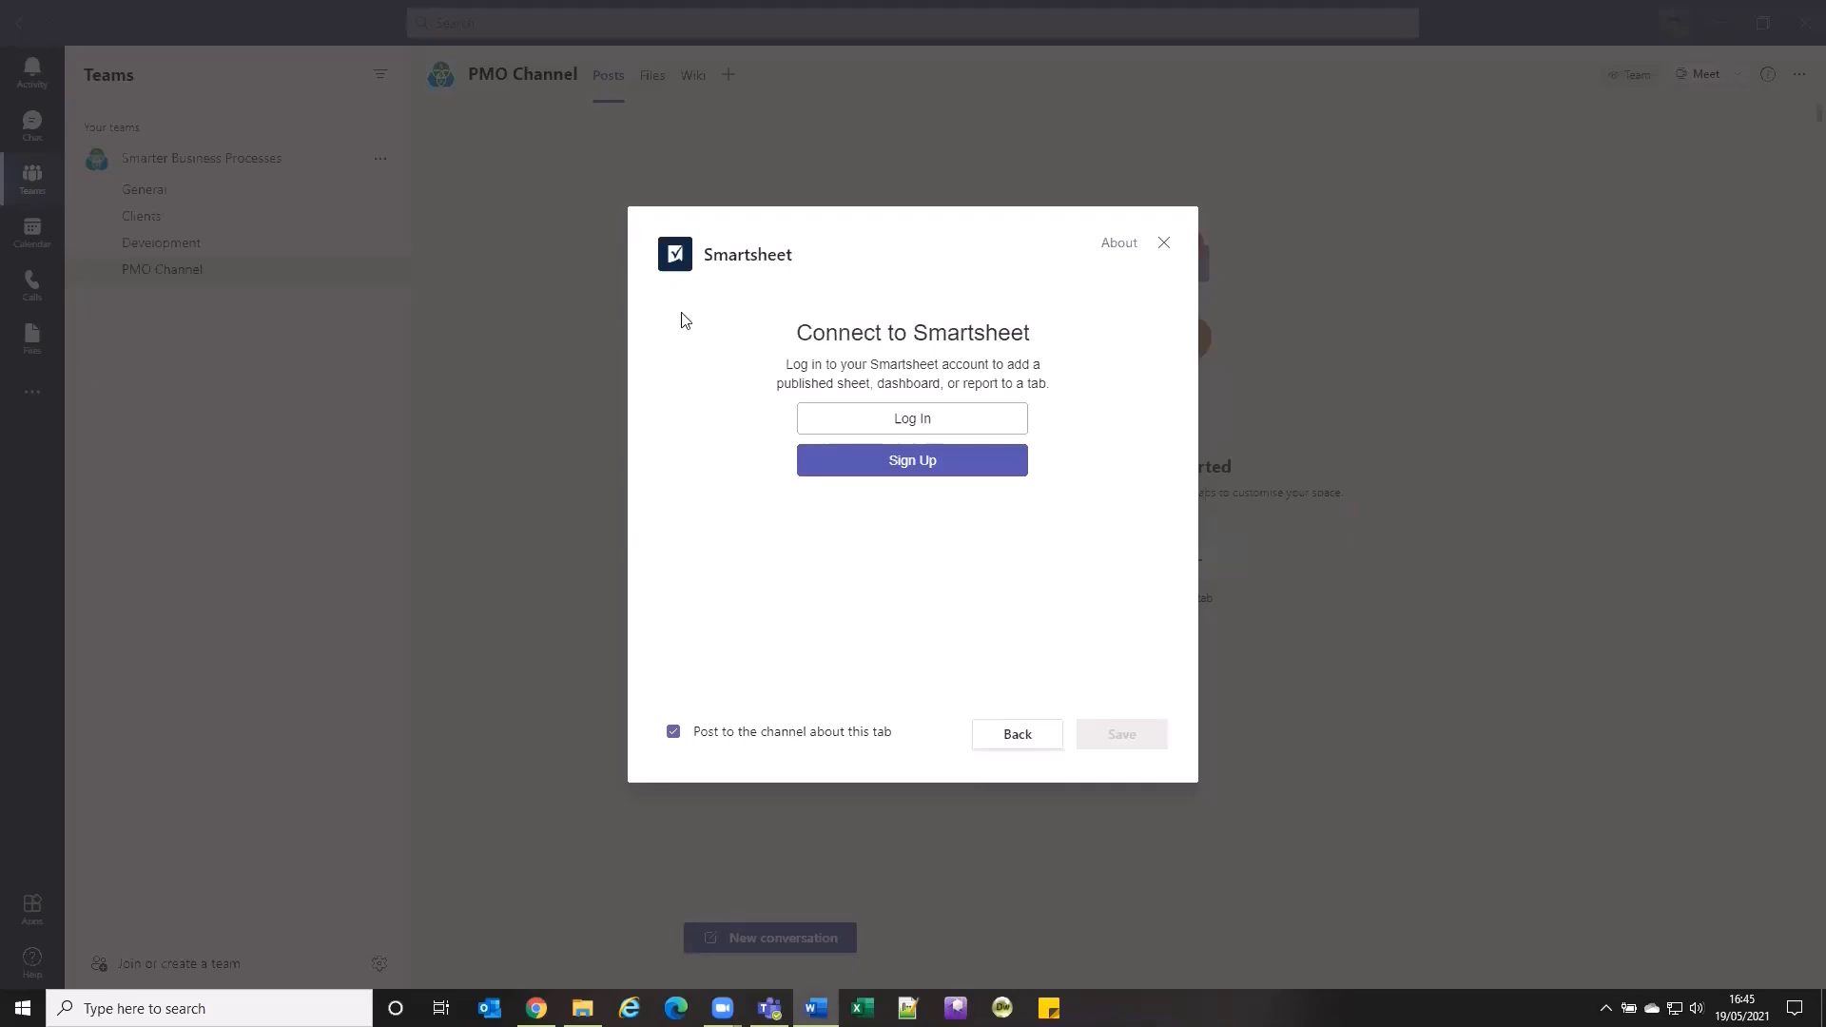
pyautogui.click(939, 418)
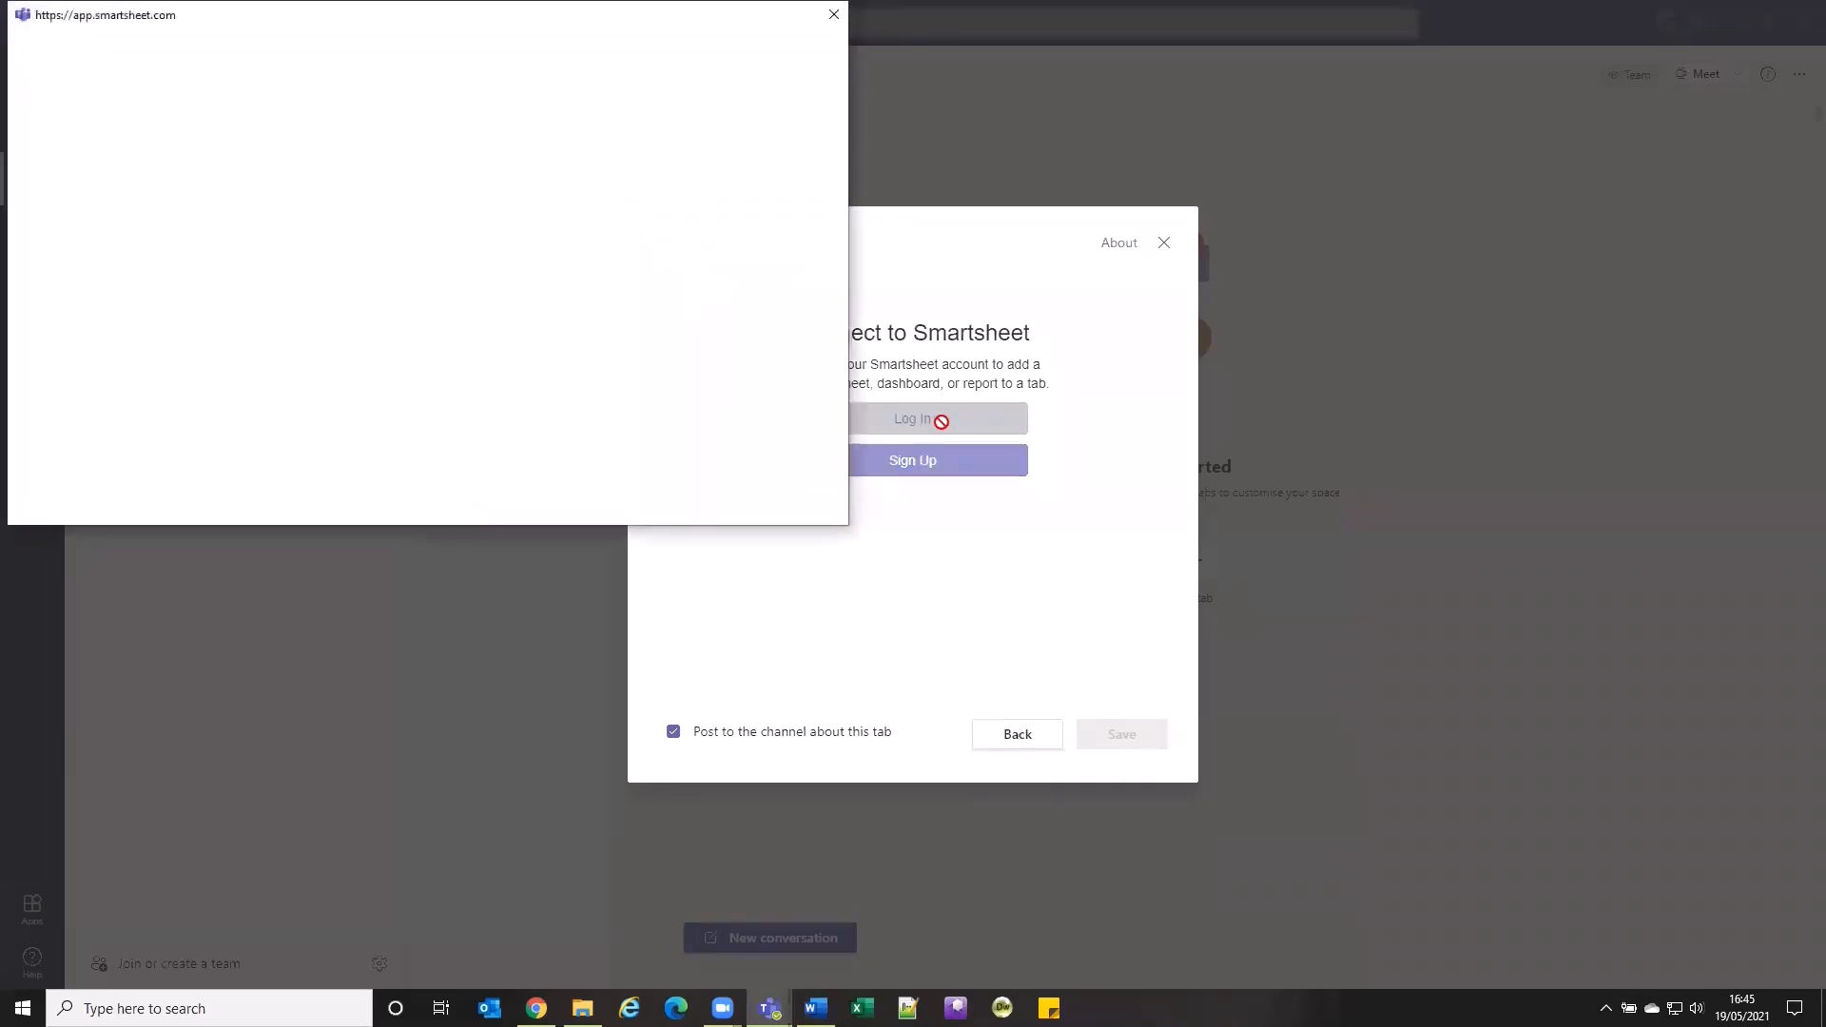
pyautogui.click(553, 194)
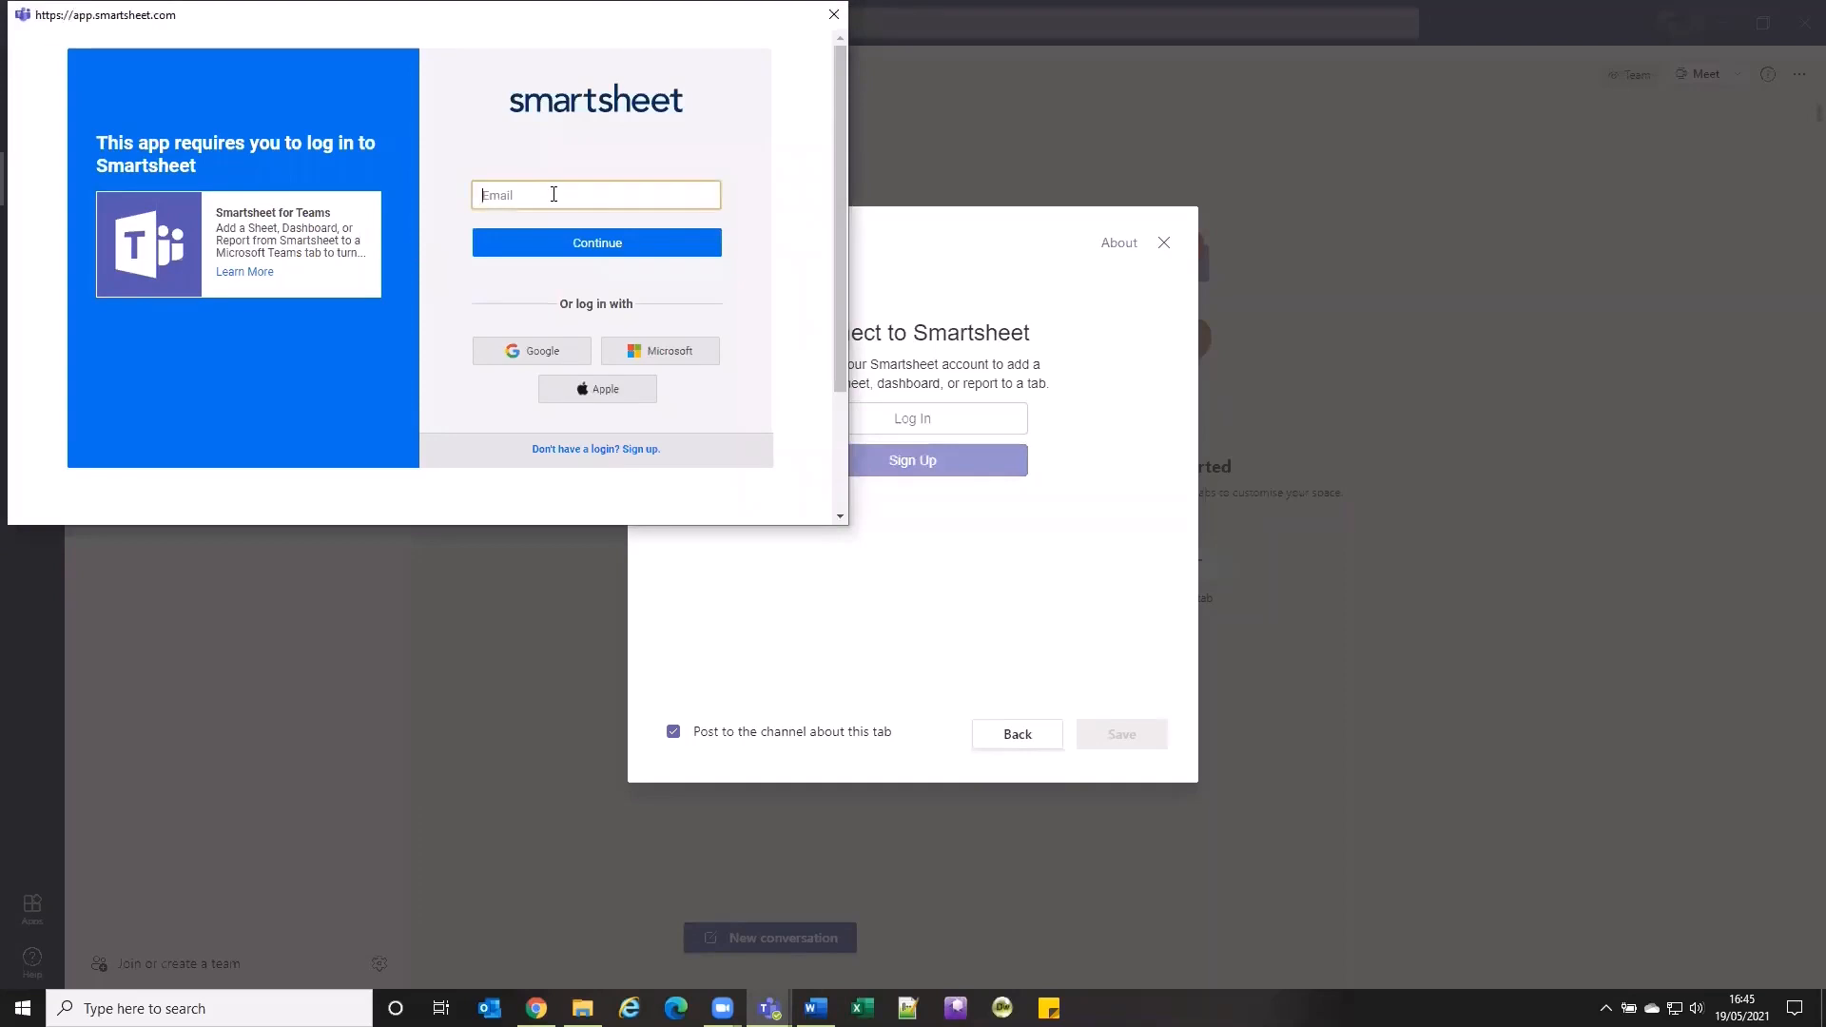
pyautogui.hotkey('ctrl', 'v')
pyautogui.click(571, 254)
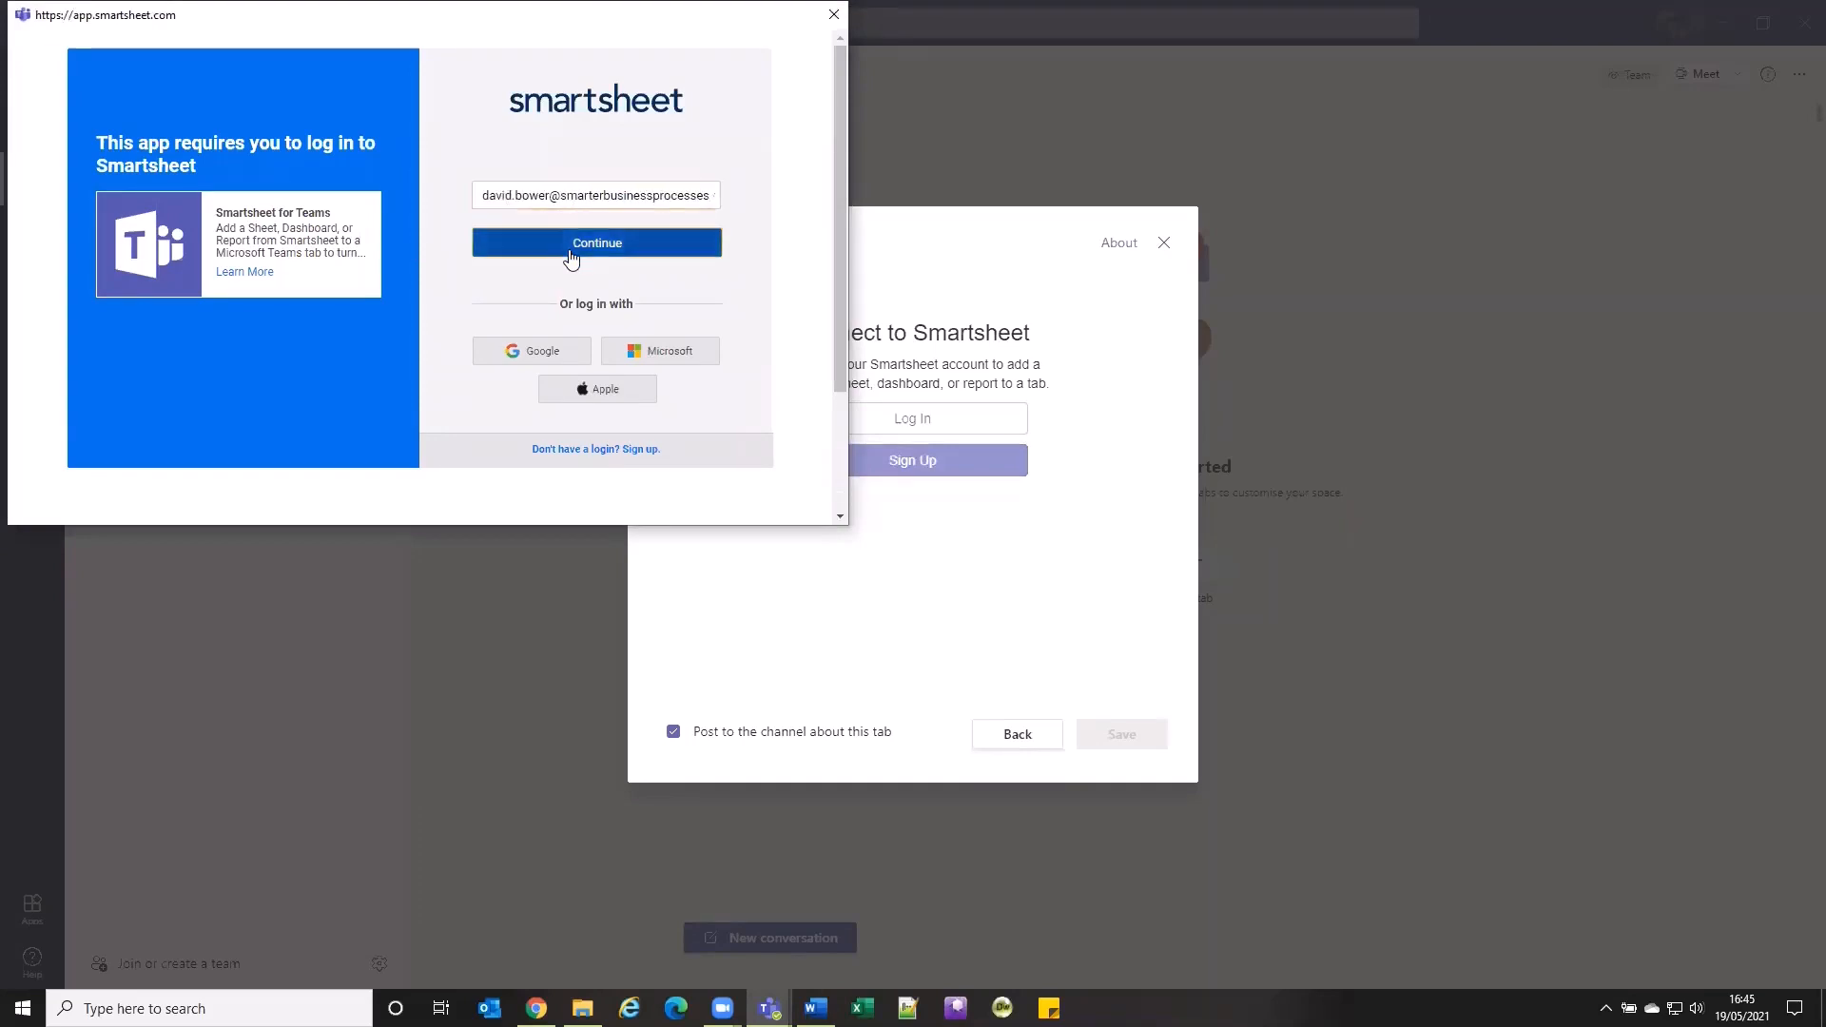
pyautogui.click(550, 244)
pyautogui.write('••••••••••')
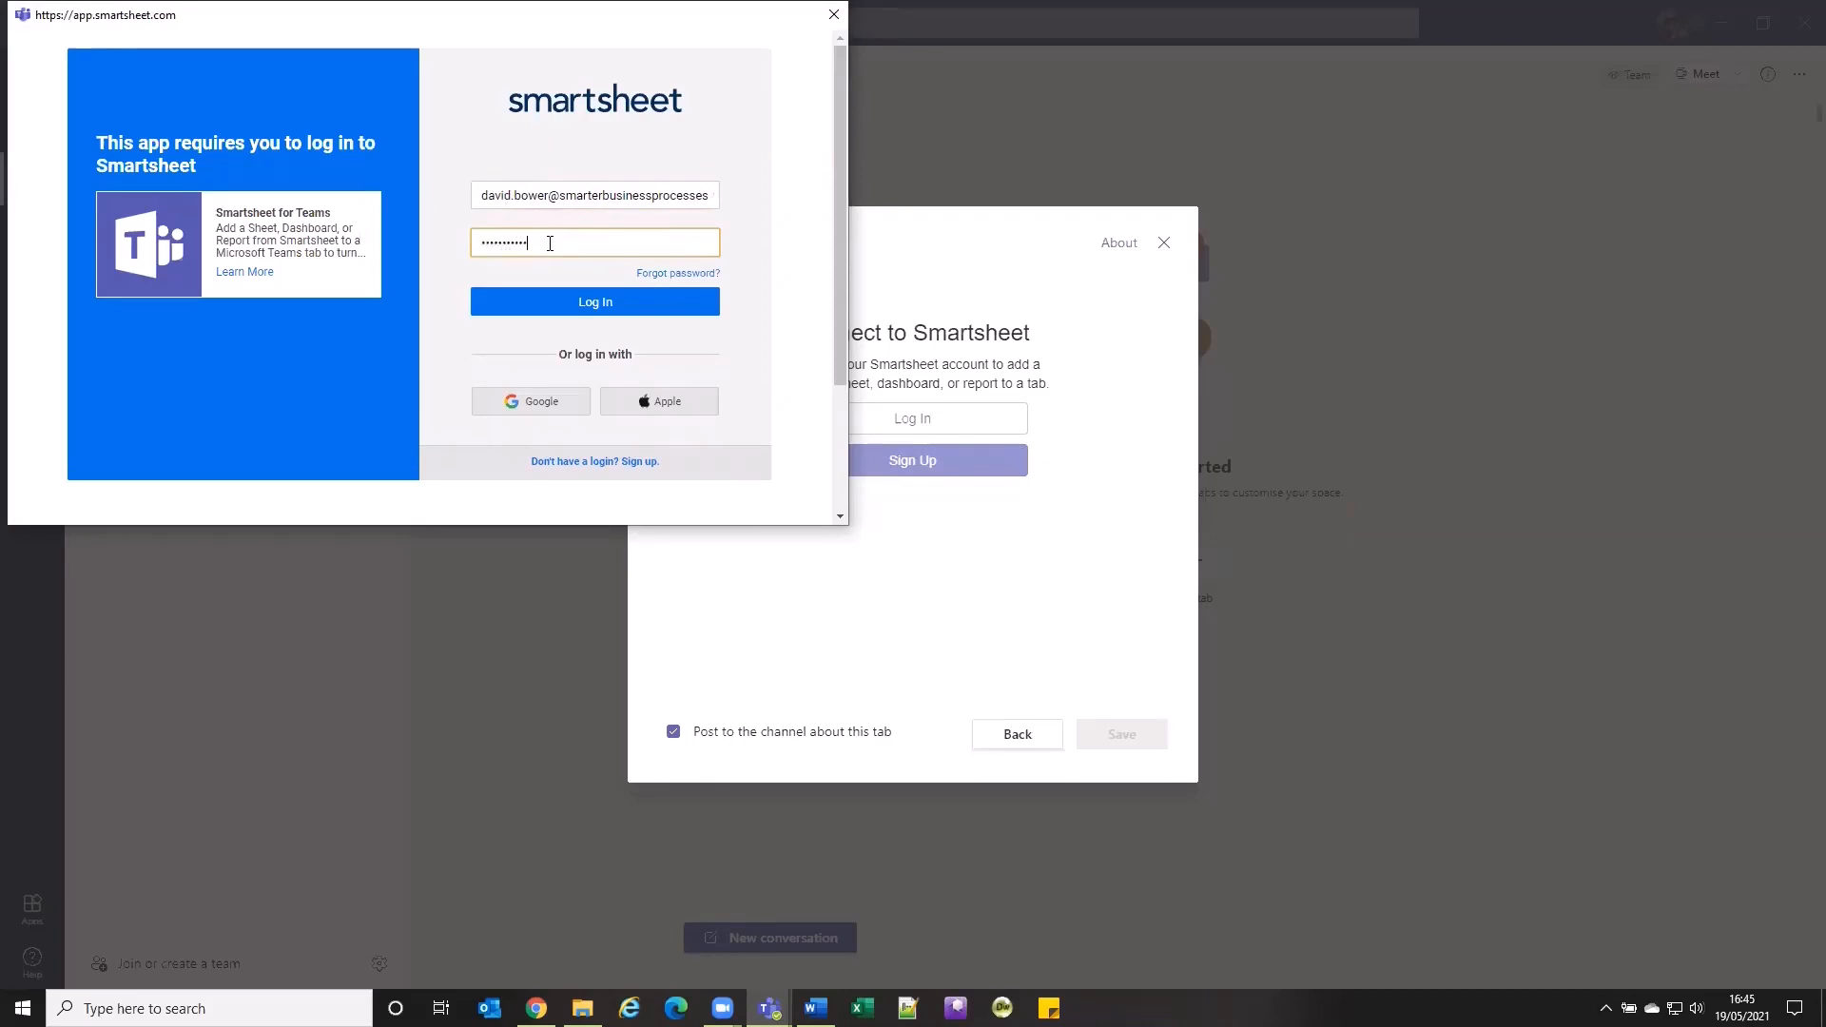
pyautogui.click(609, 301)
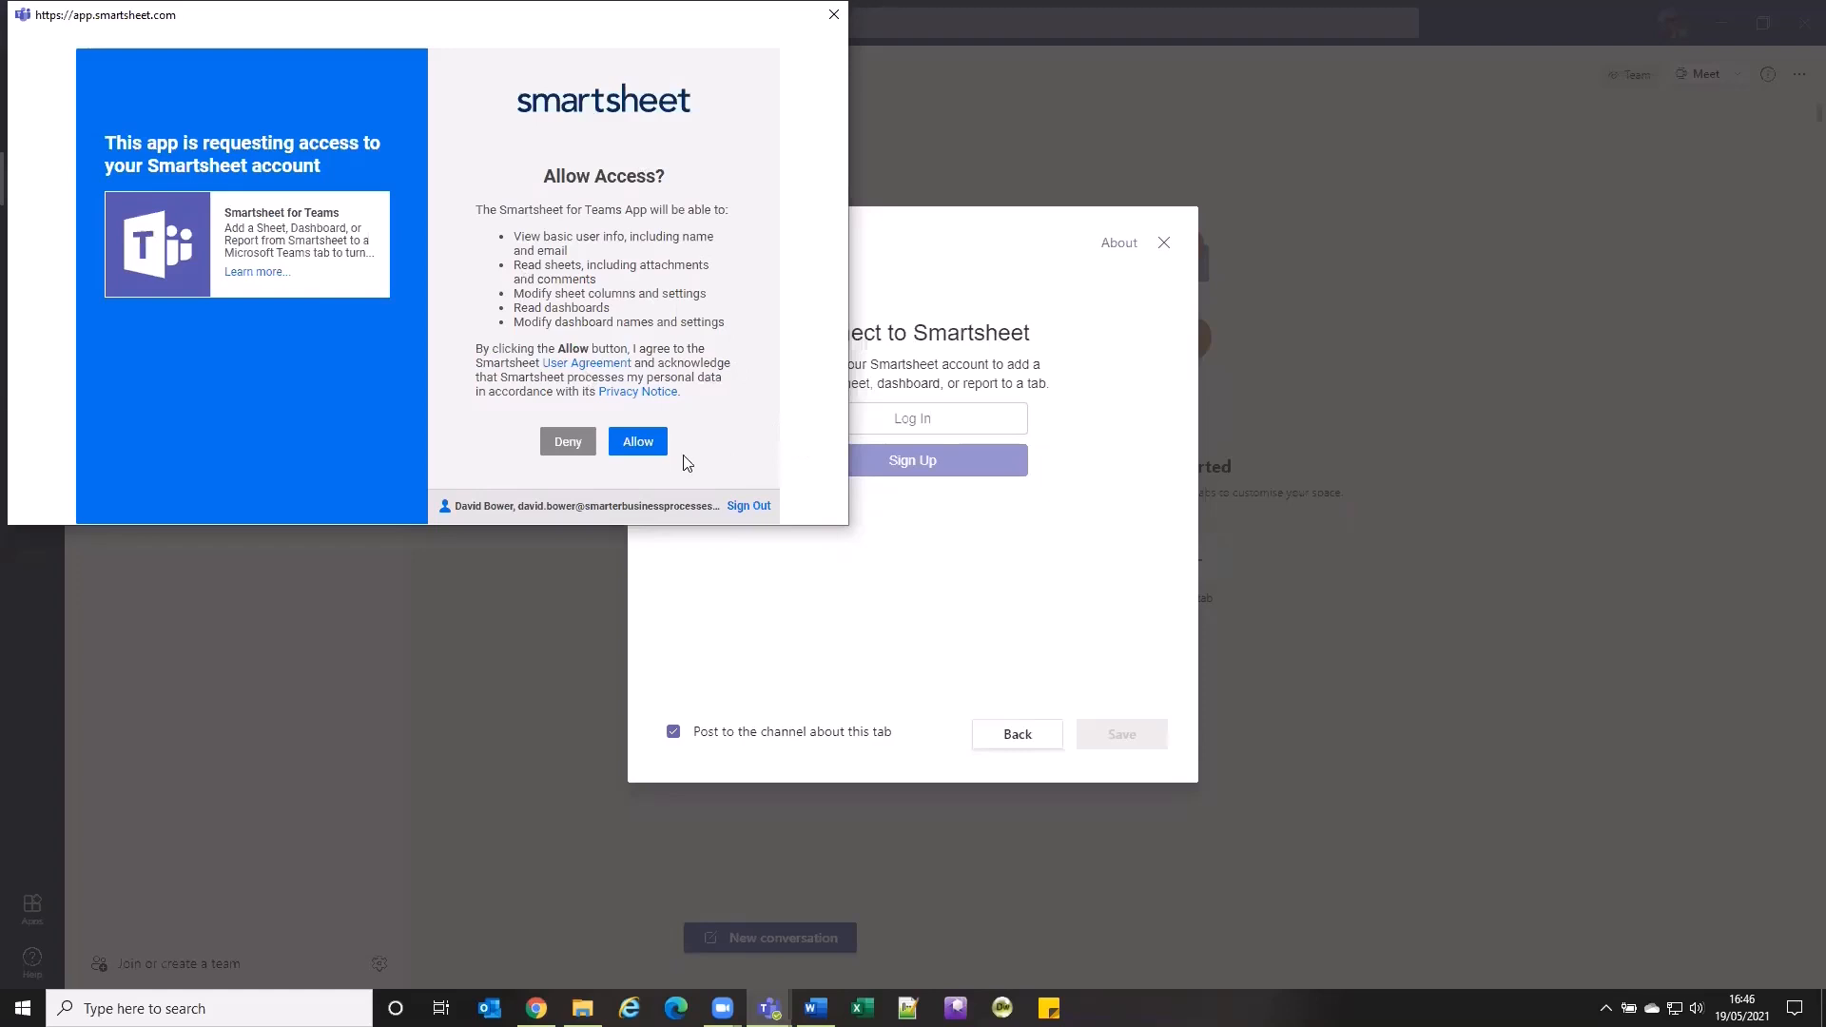
pyautogui.click(639, 445)
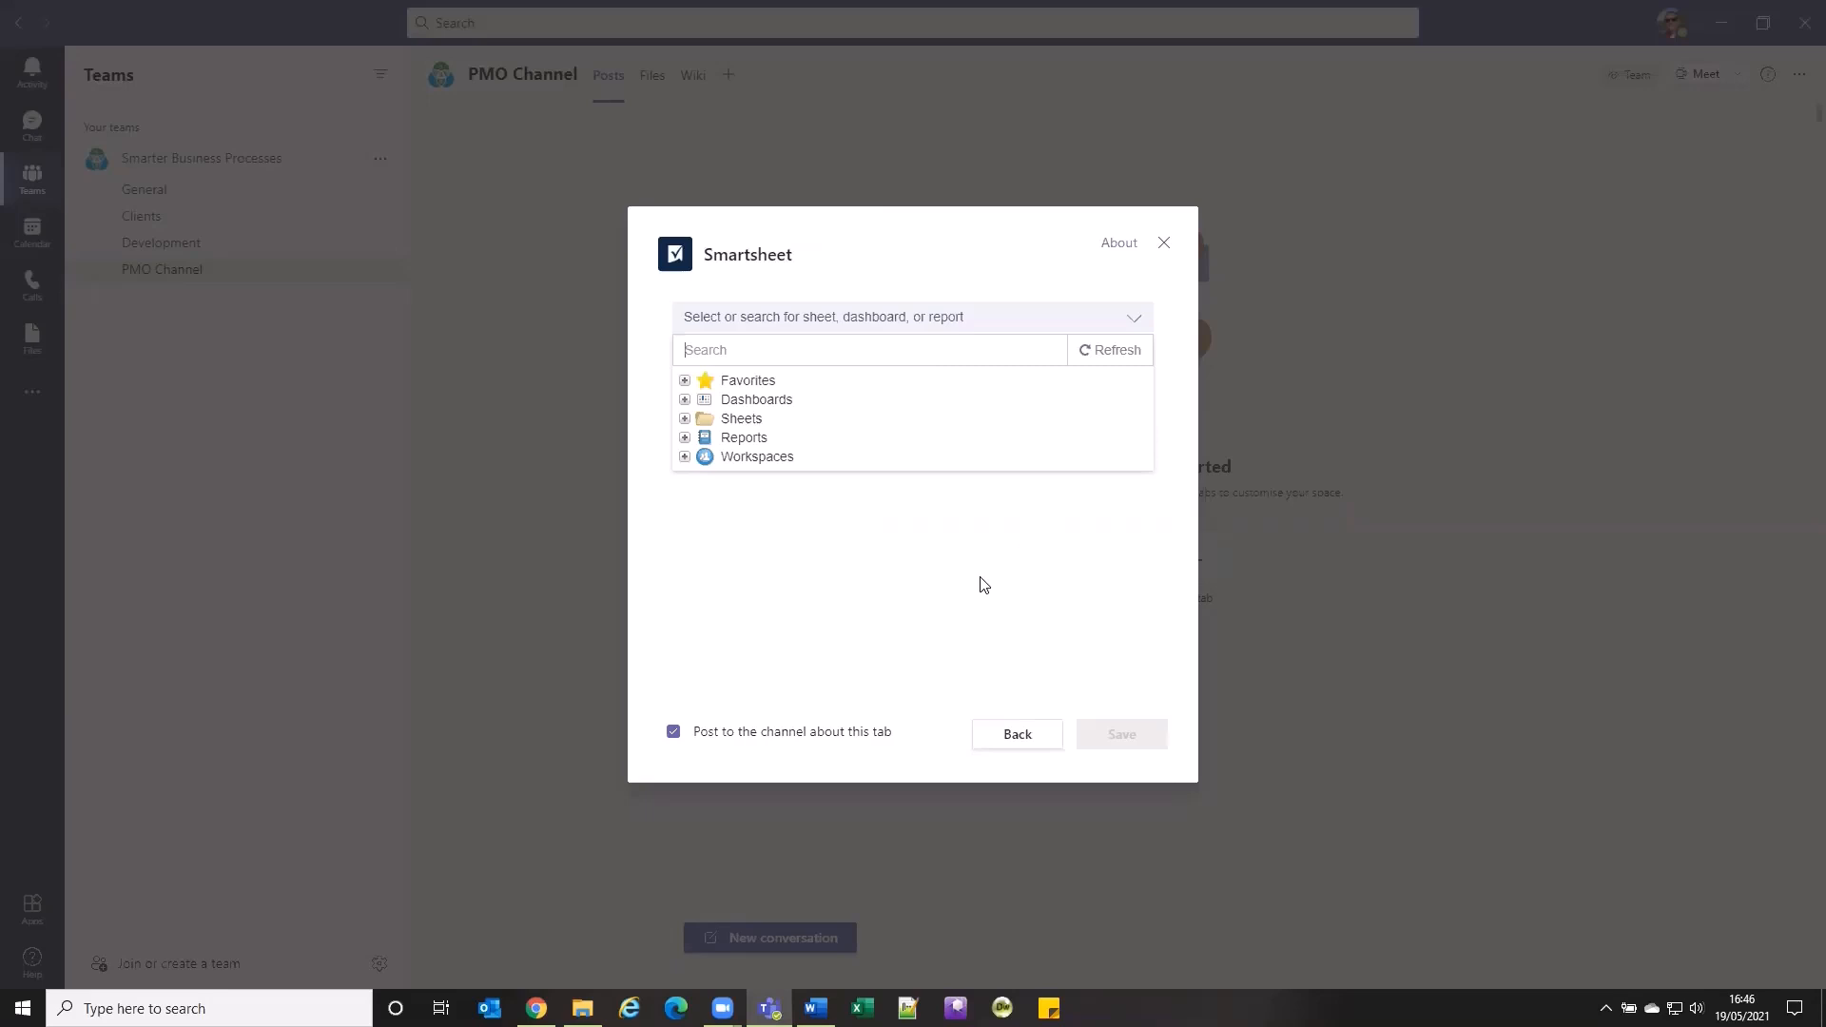
# Select the Project Management Office Portfolio Rollup dashboard from the 05 2021 Tips and Tricks Workspace's Portfolio Level folder as the tab content
pyautogui.click(685, 457)
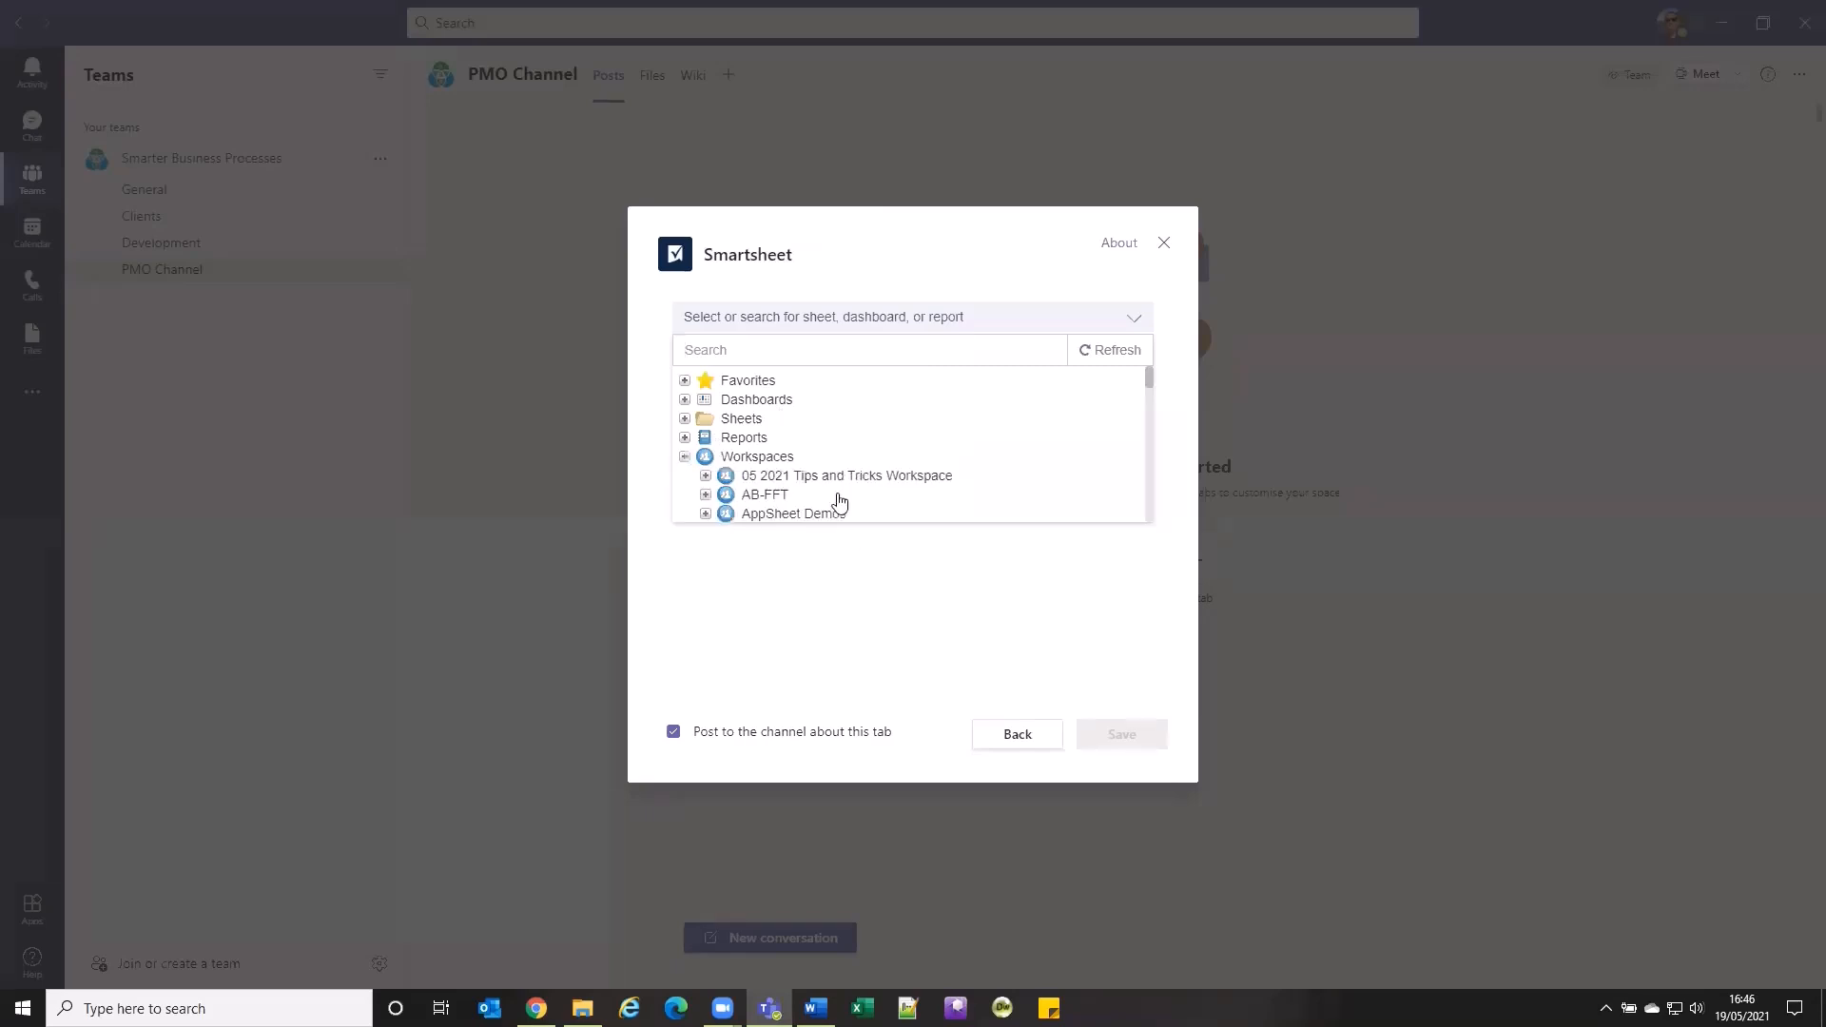
pyautogui.click(705, 476)
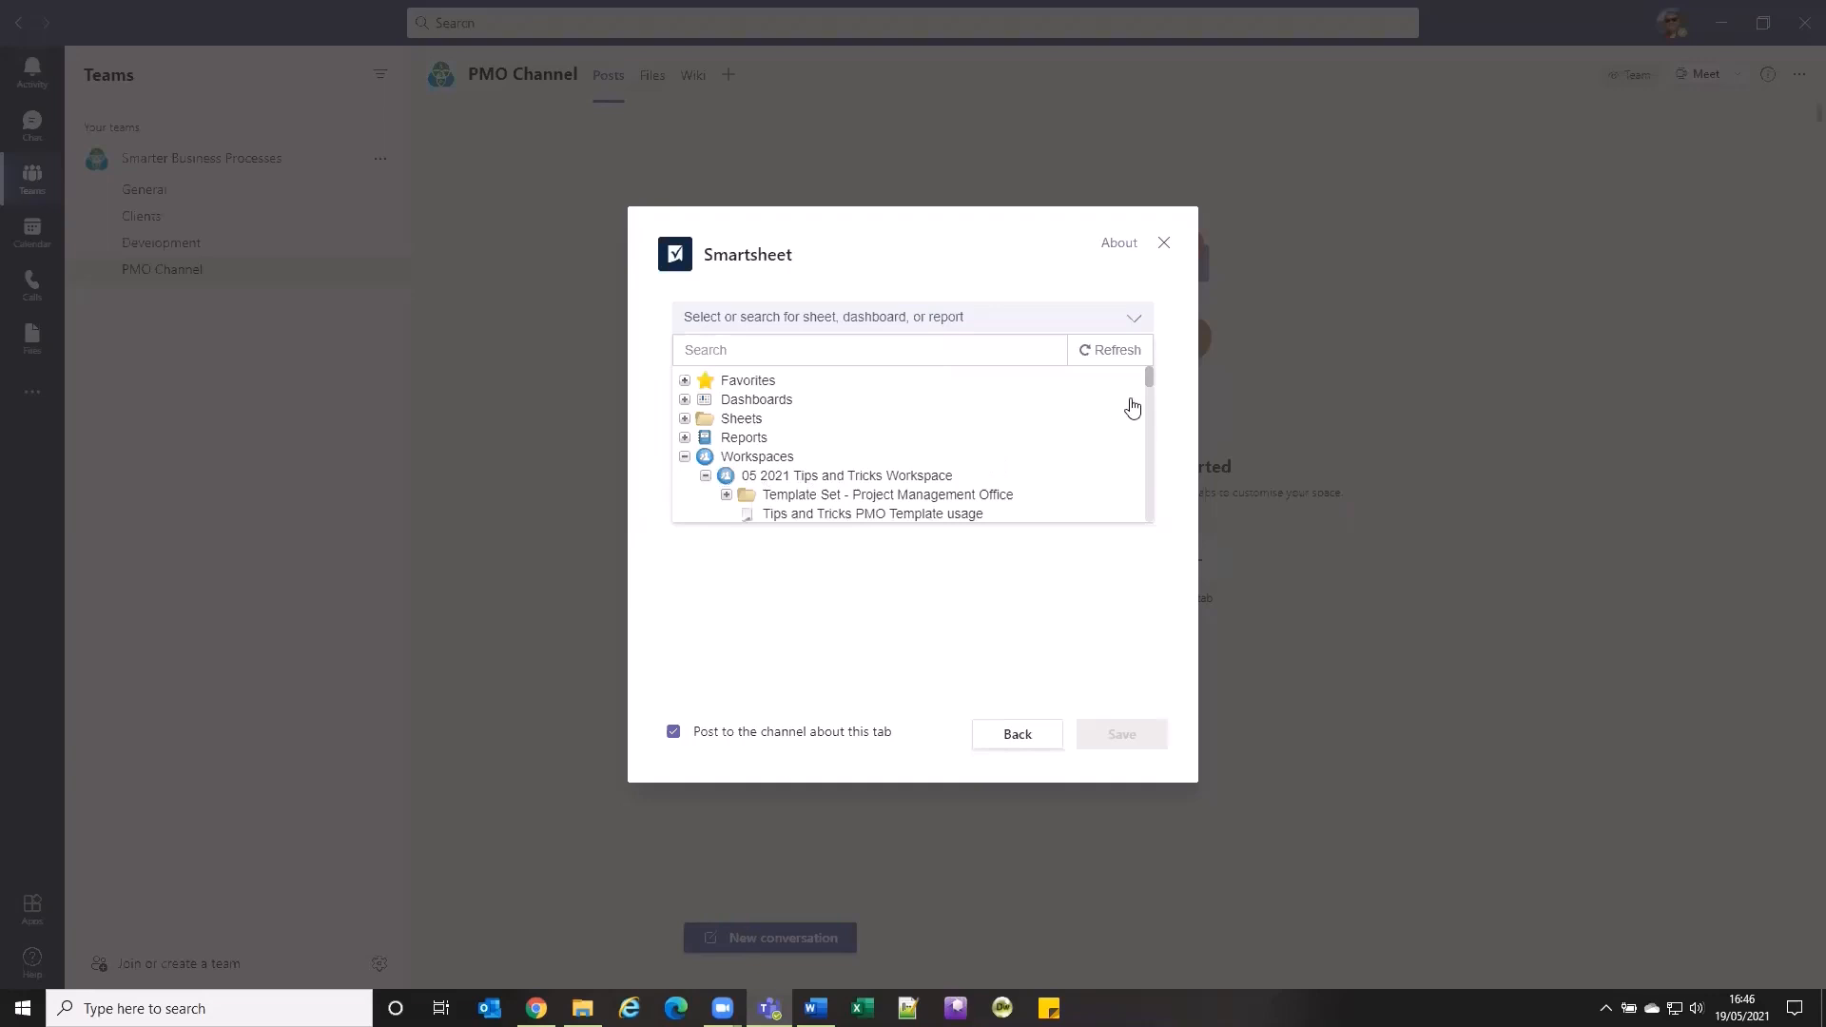
pyautogui.click(725, 494)
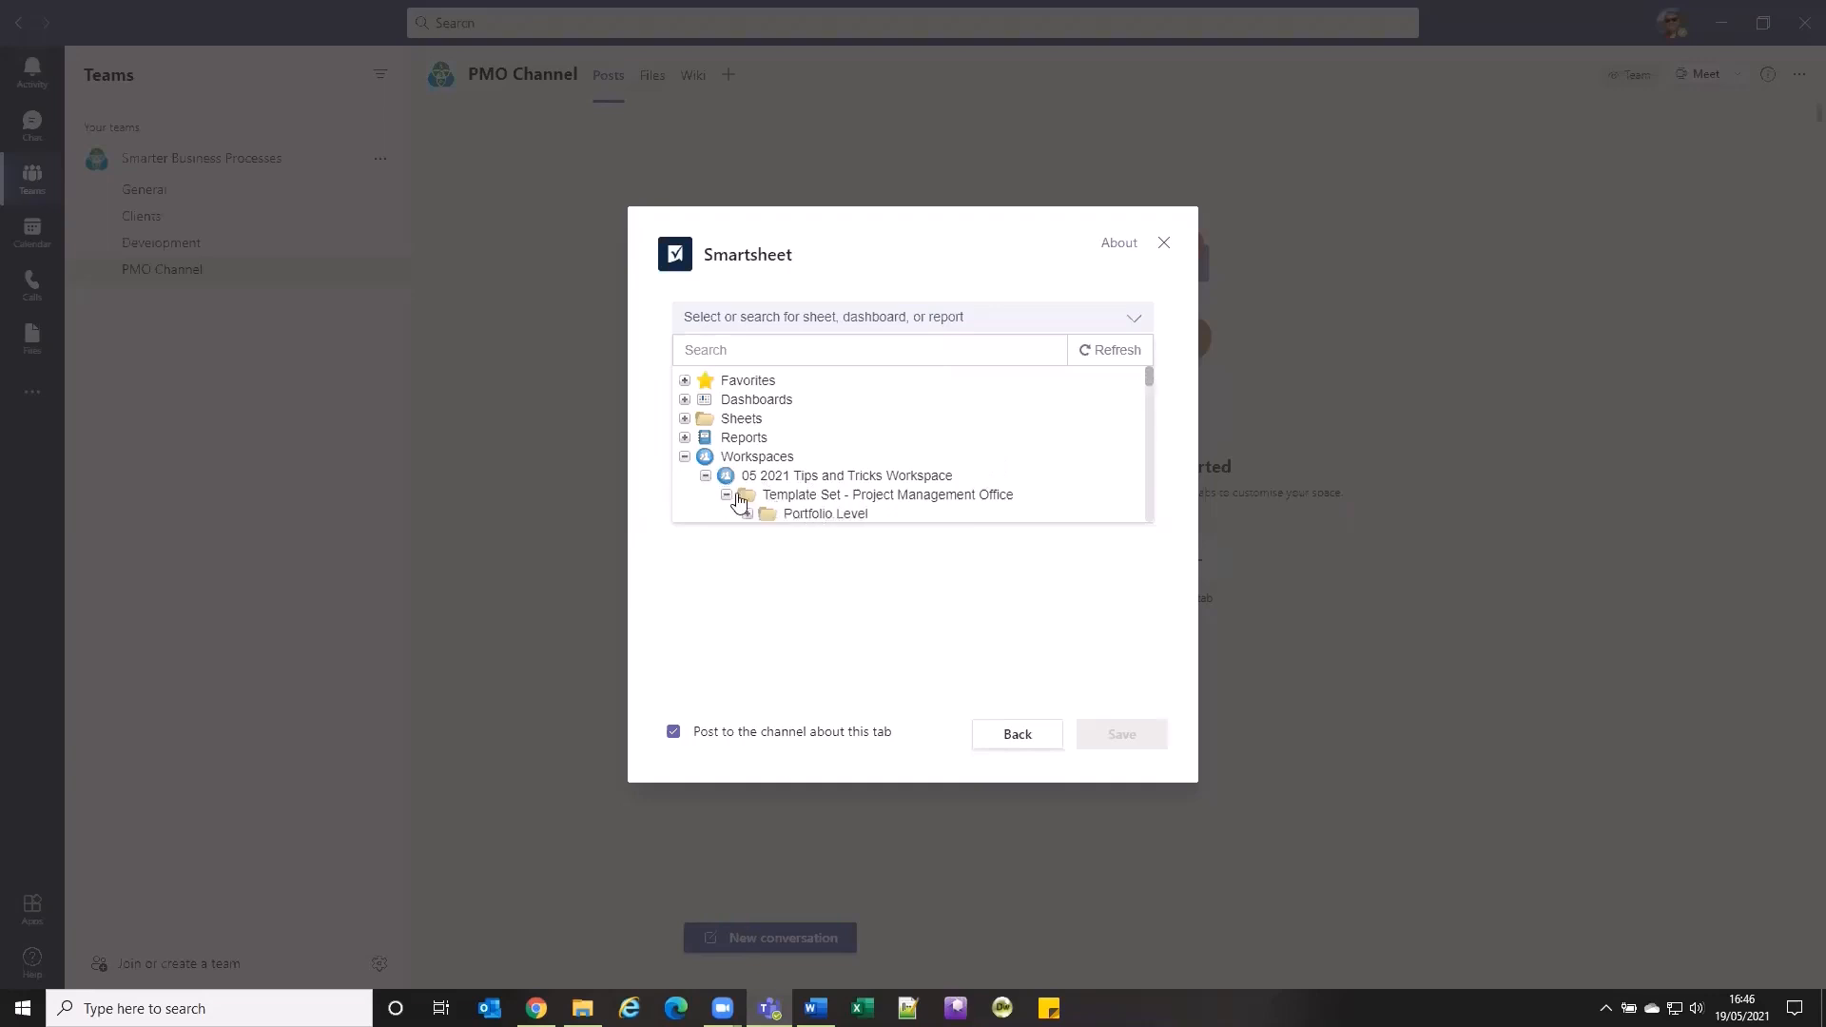
pyautogui.scroll(-2, 1148, 377)
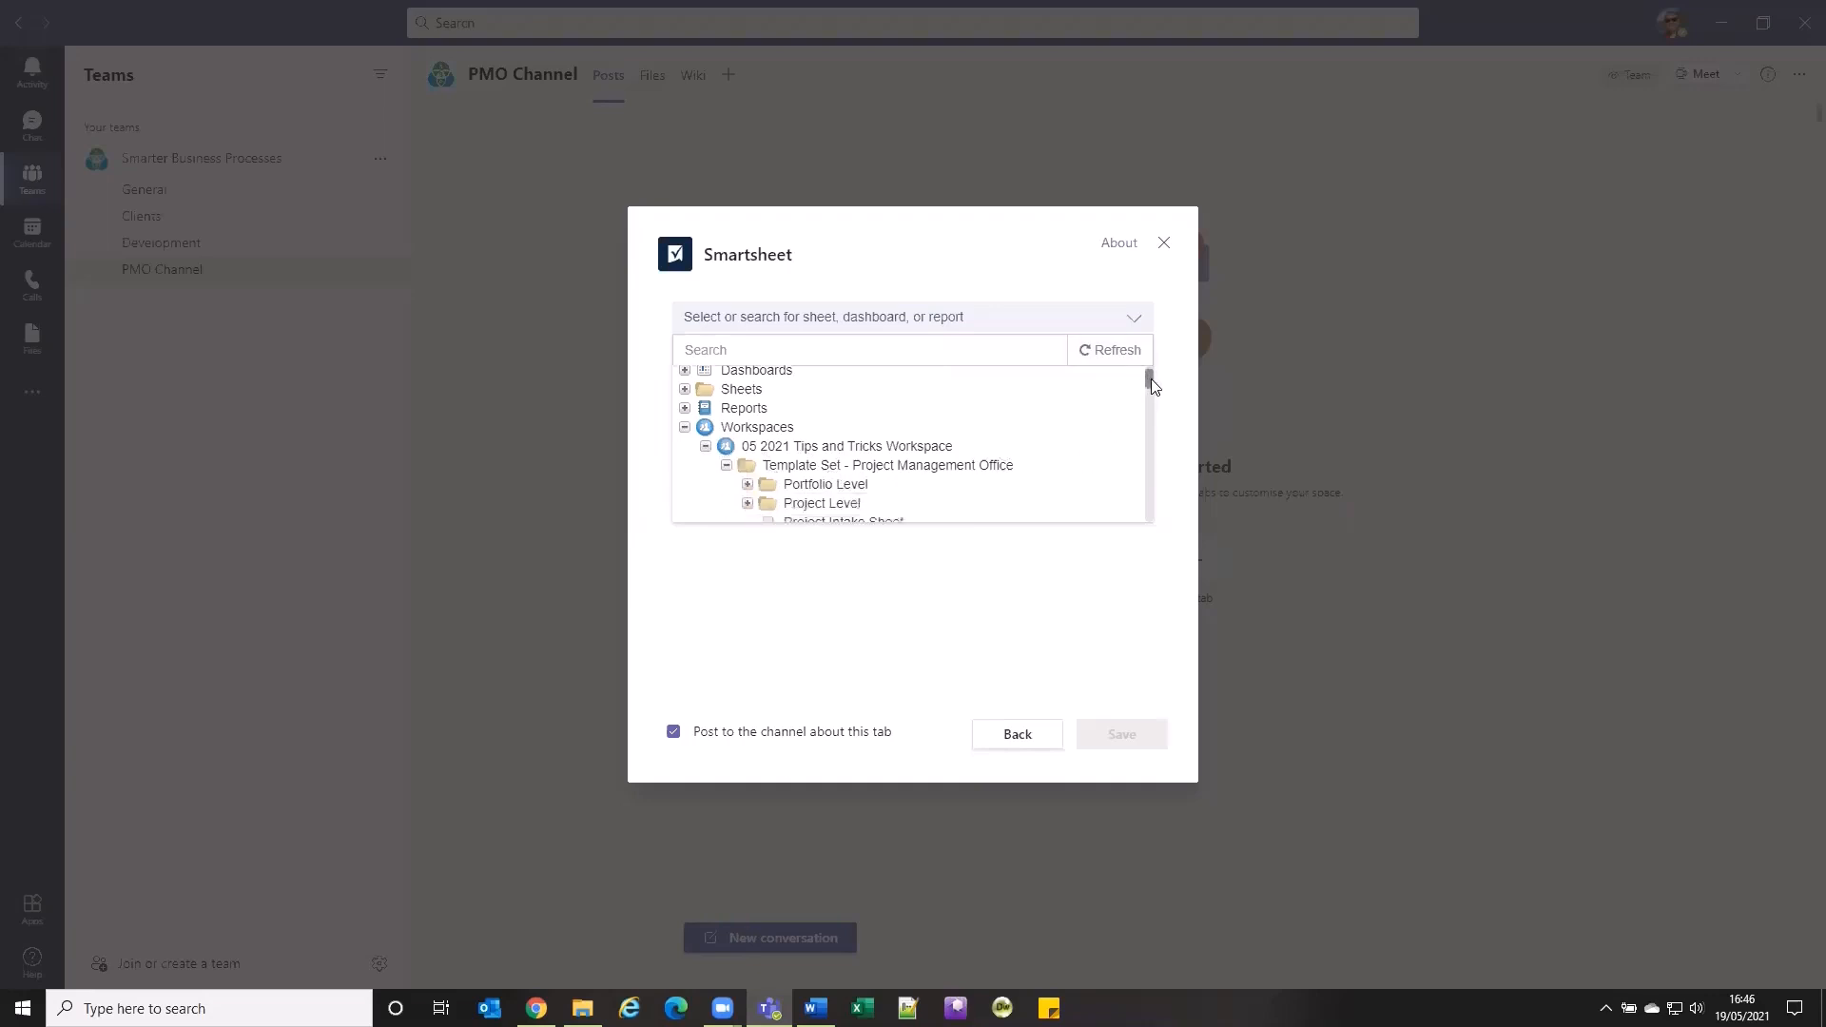
pyautogui.click(747, 478)
pyautogui.scroll(-1, 1152, 397)
pyautogui.scroll(-1, 1153, 397)
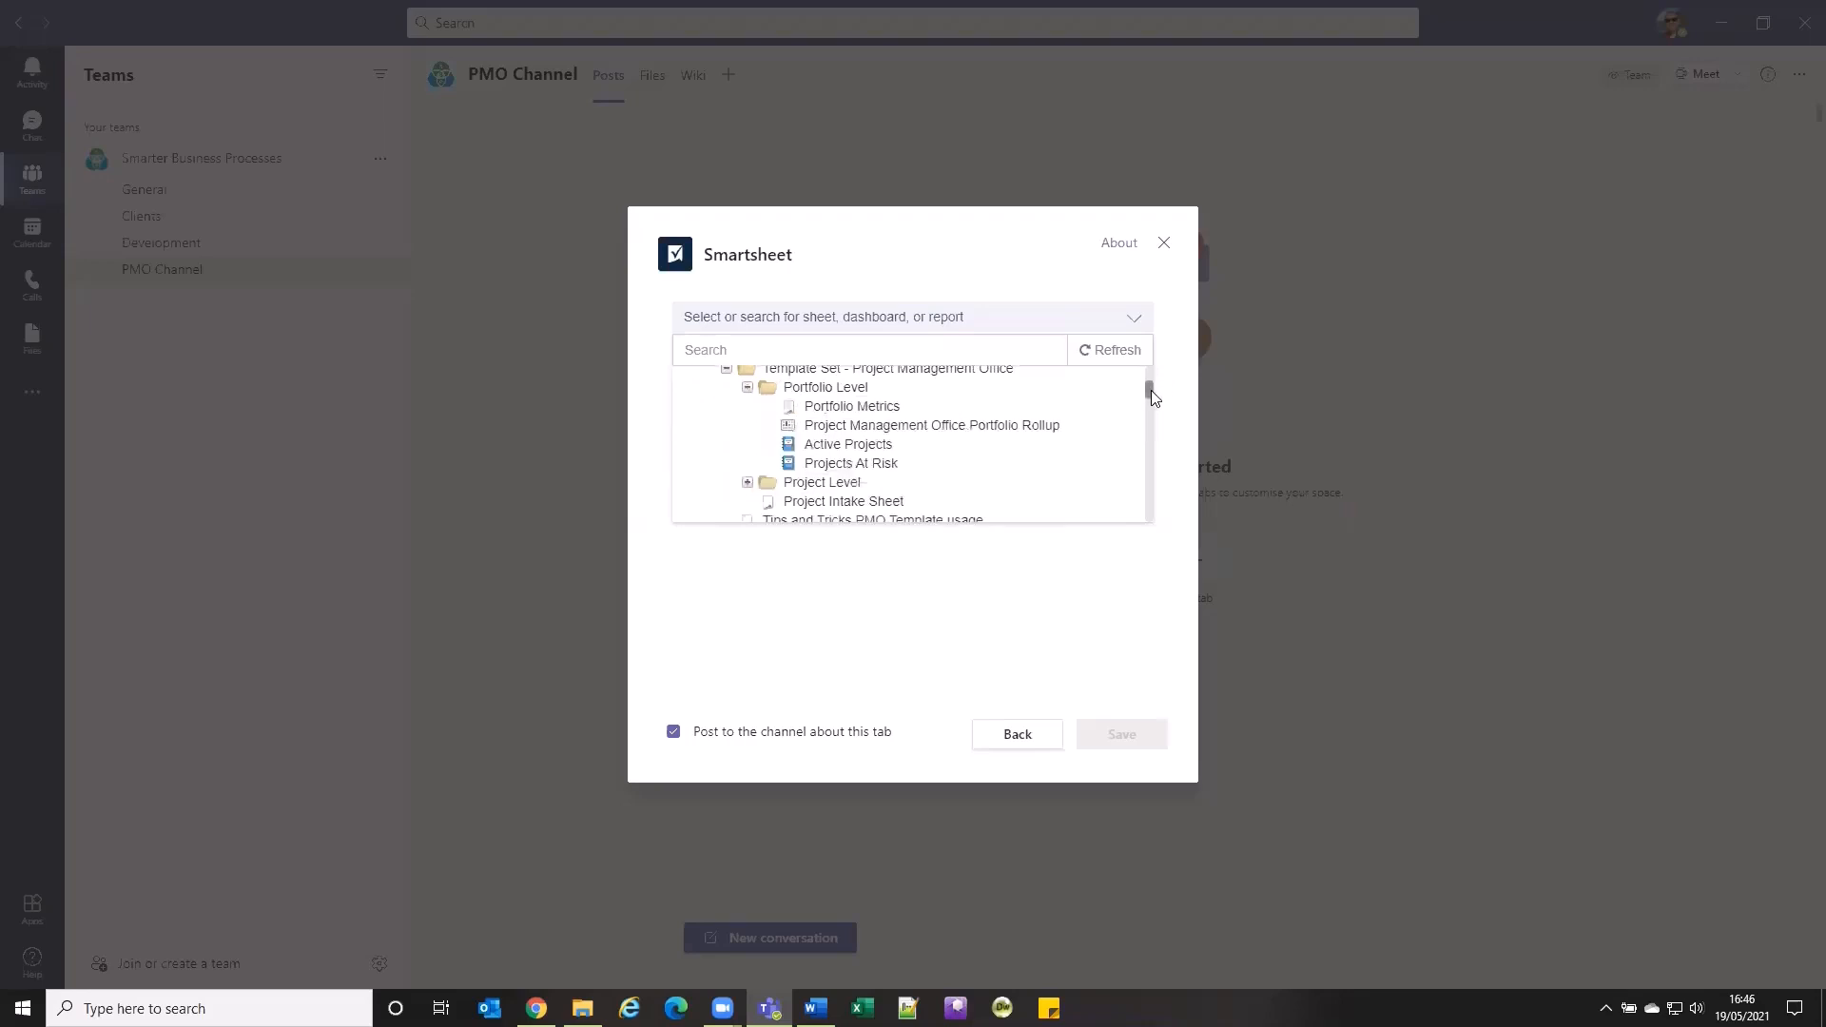
pyautogui.click(983, 428)
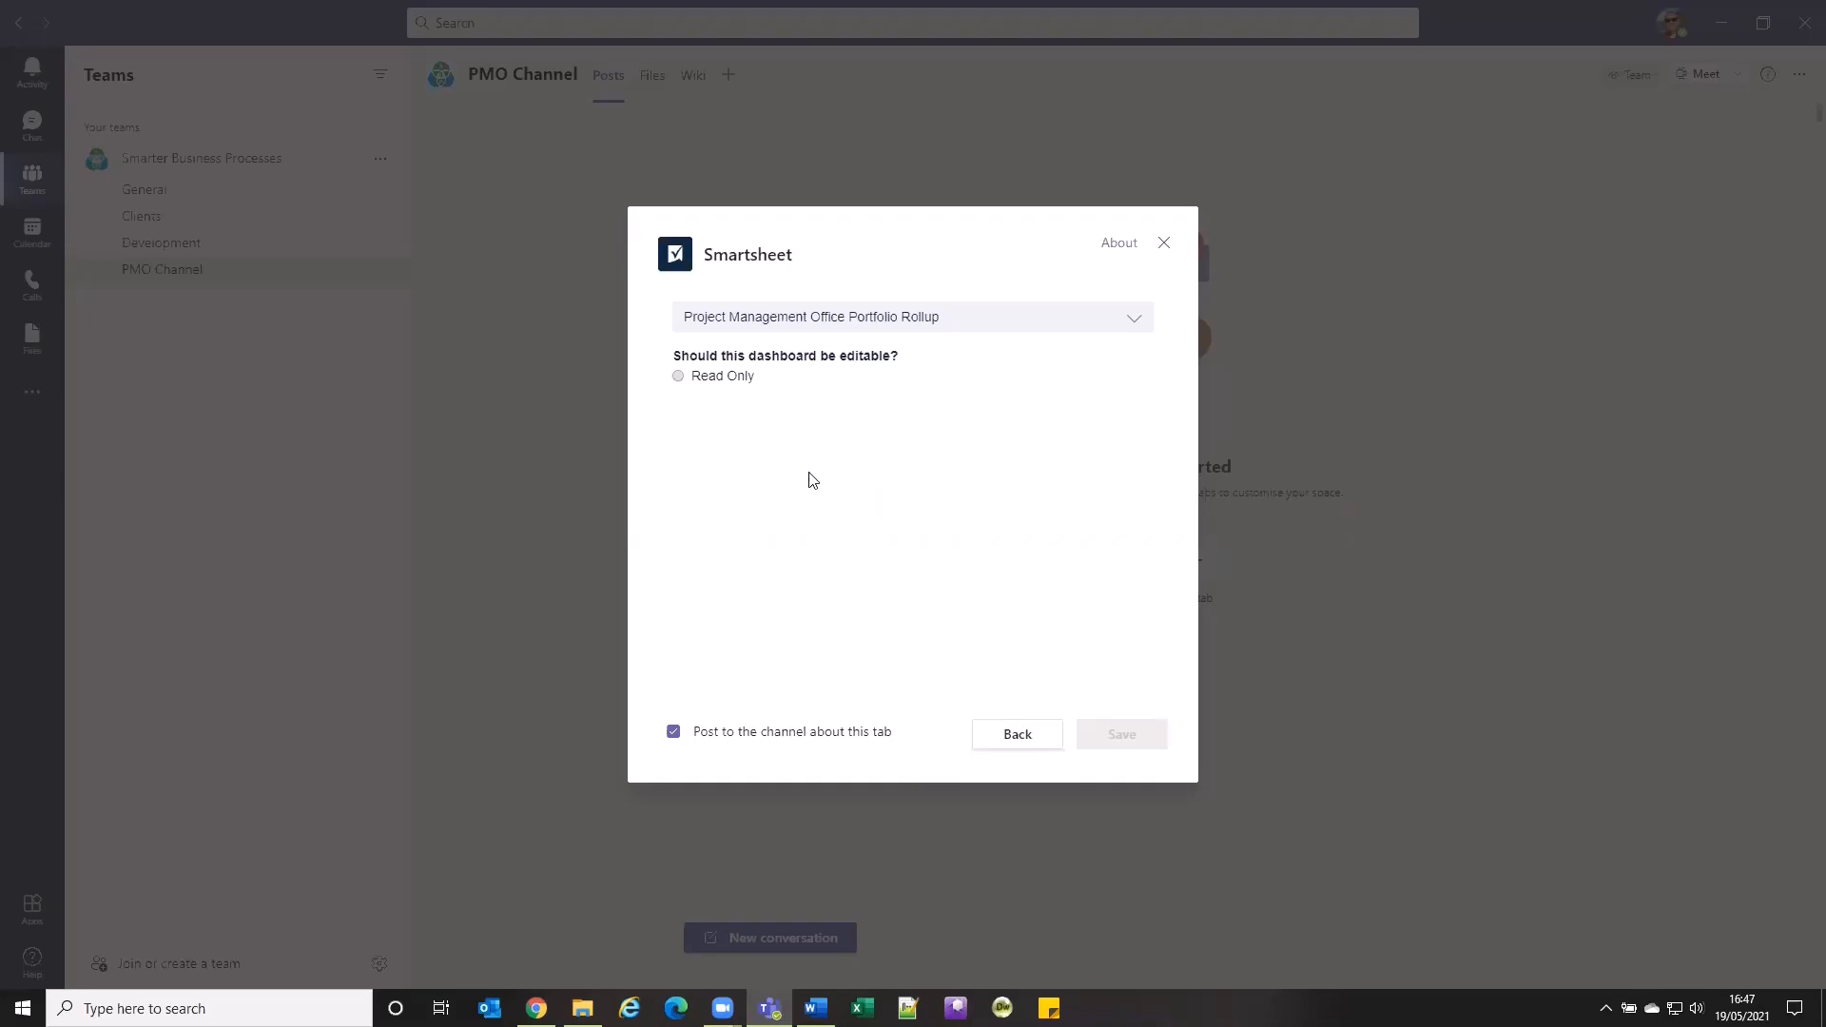
# Publish the dashboard as Read Only, available to anyone with the link, and save the new channel tab
pyautogui.click(678, 378)
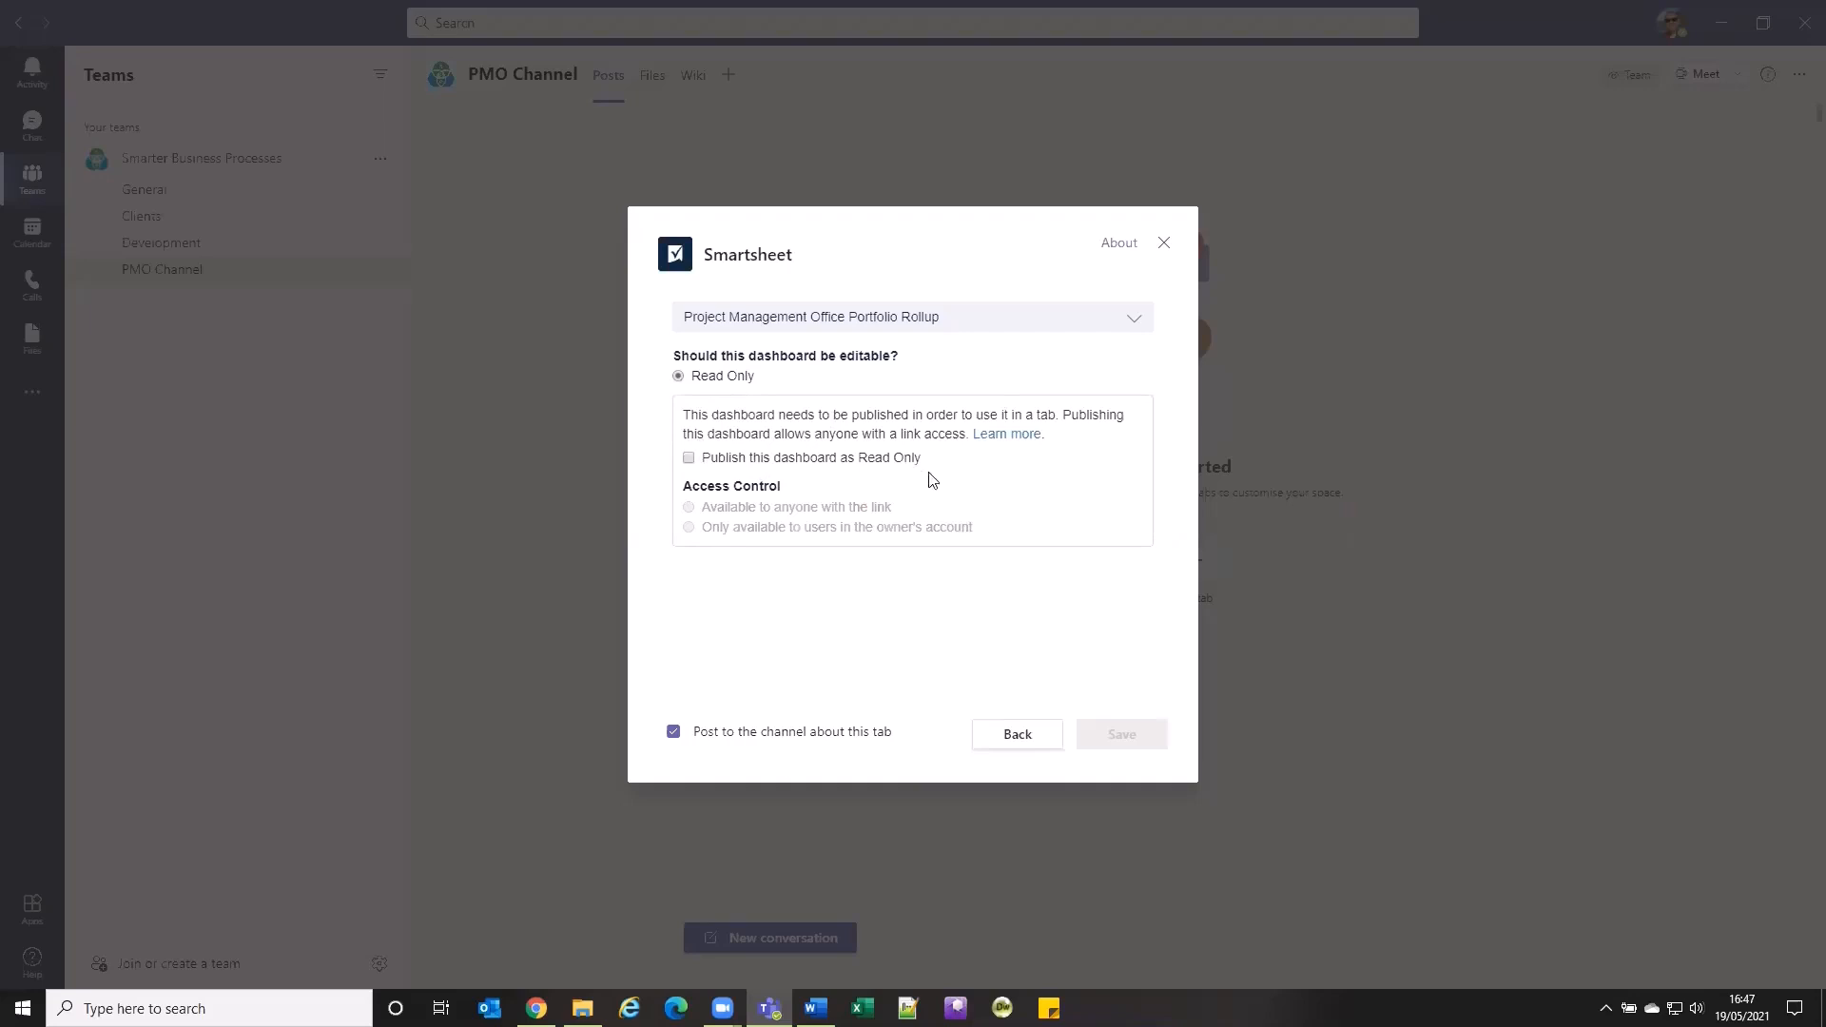
pyautogui.click(689, 460)
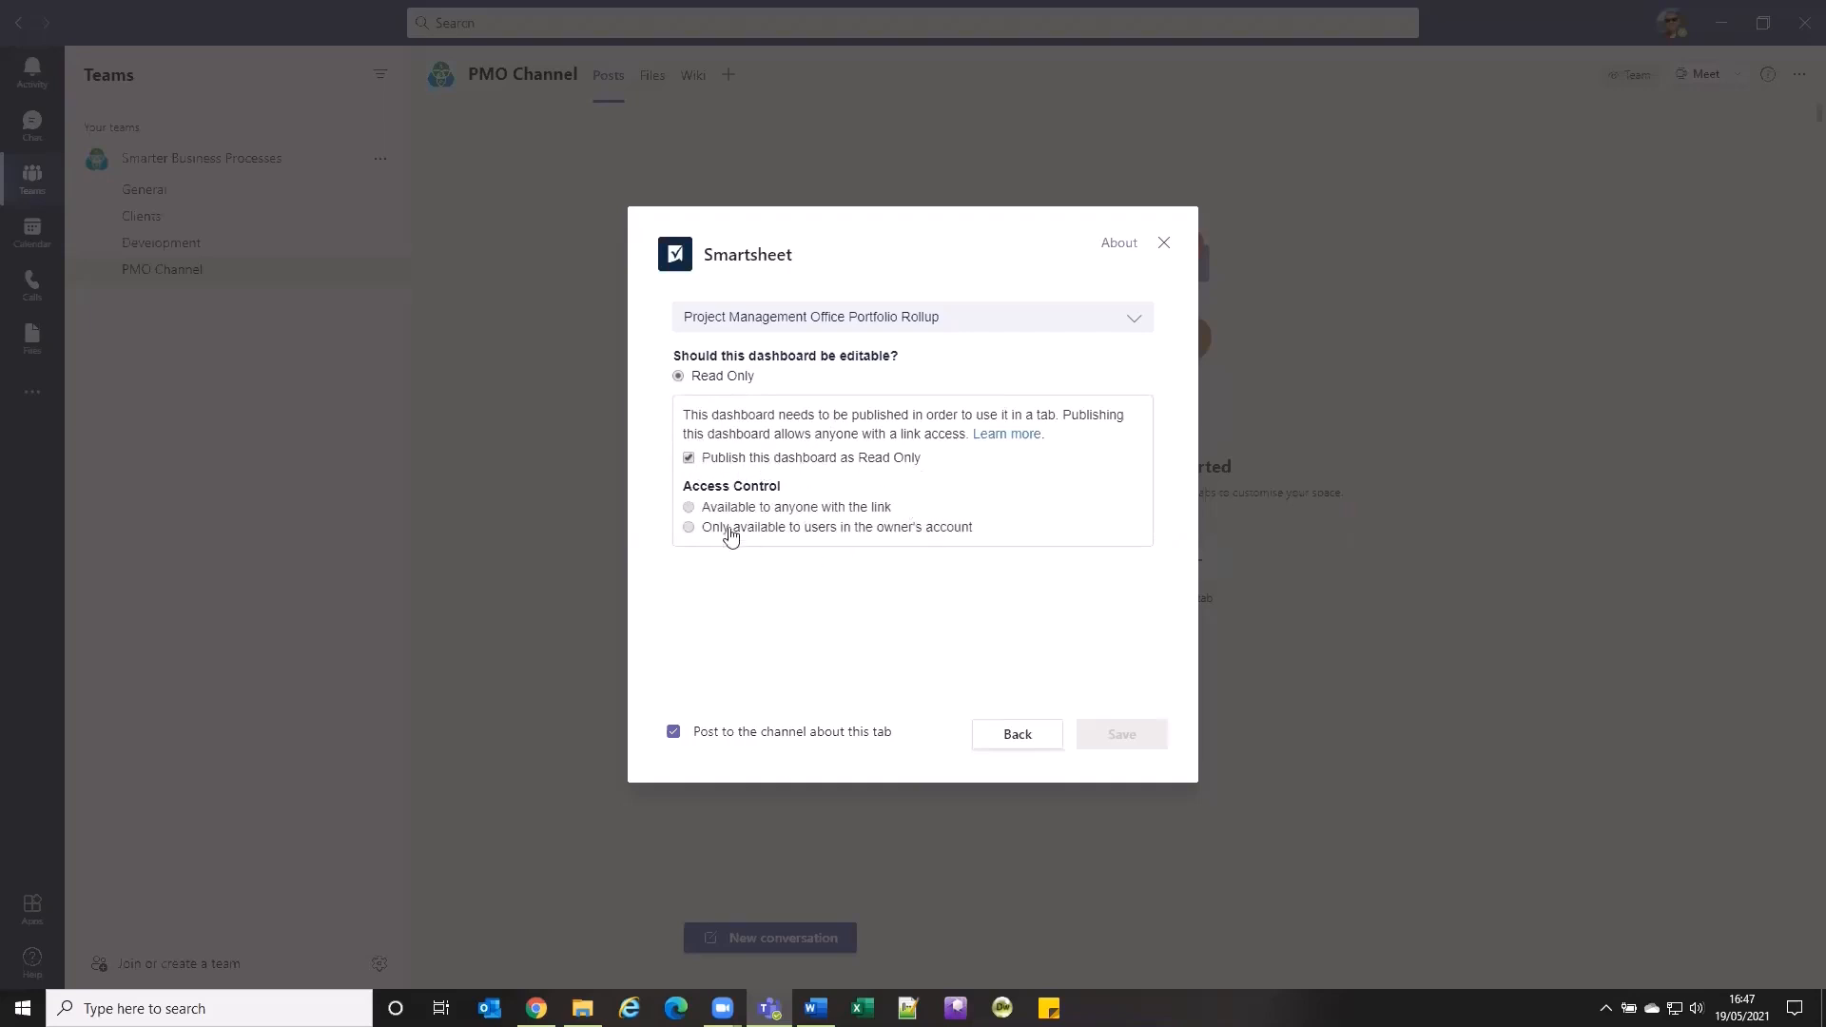
pyautogui.click(723, 509)
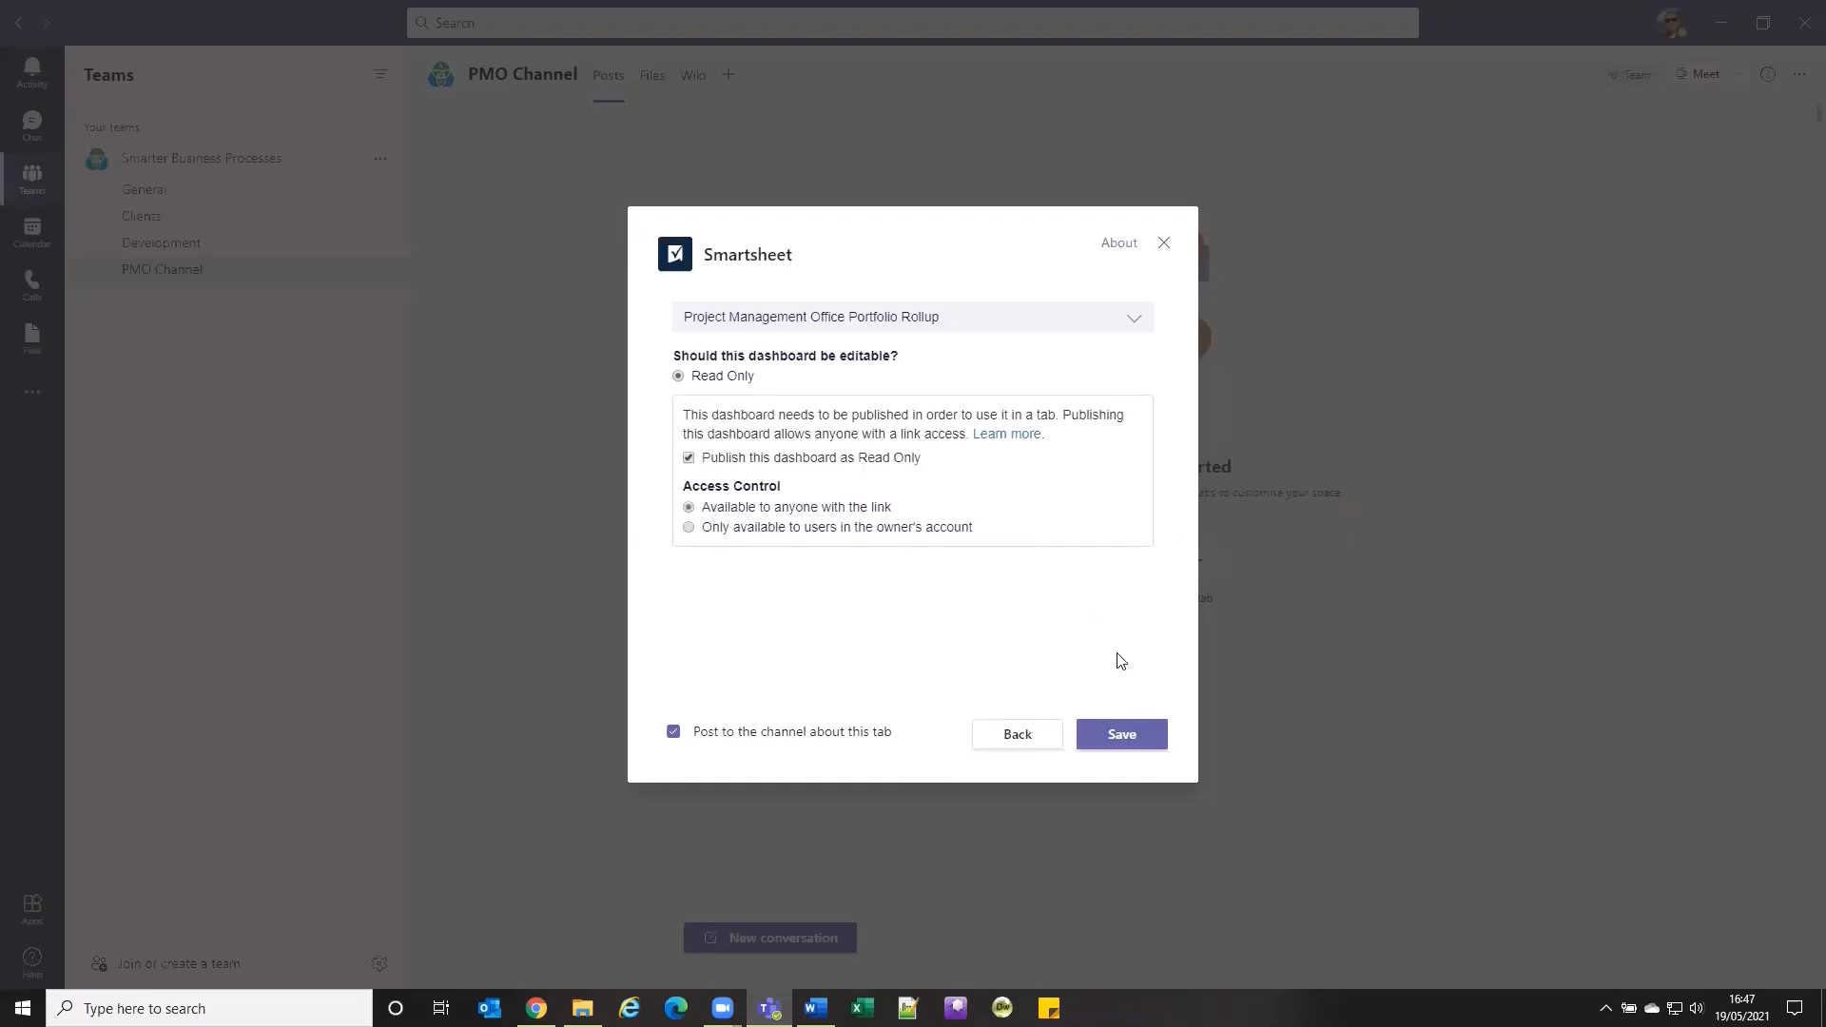
pyautogui.click(1131, 741)
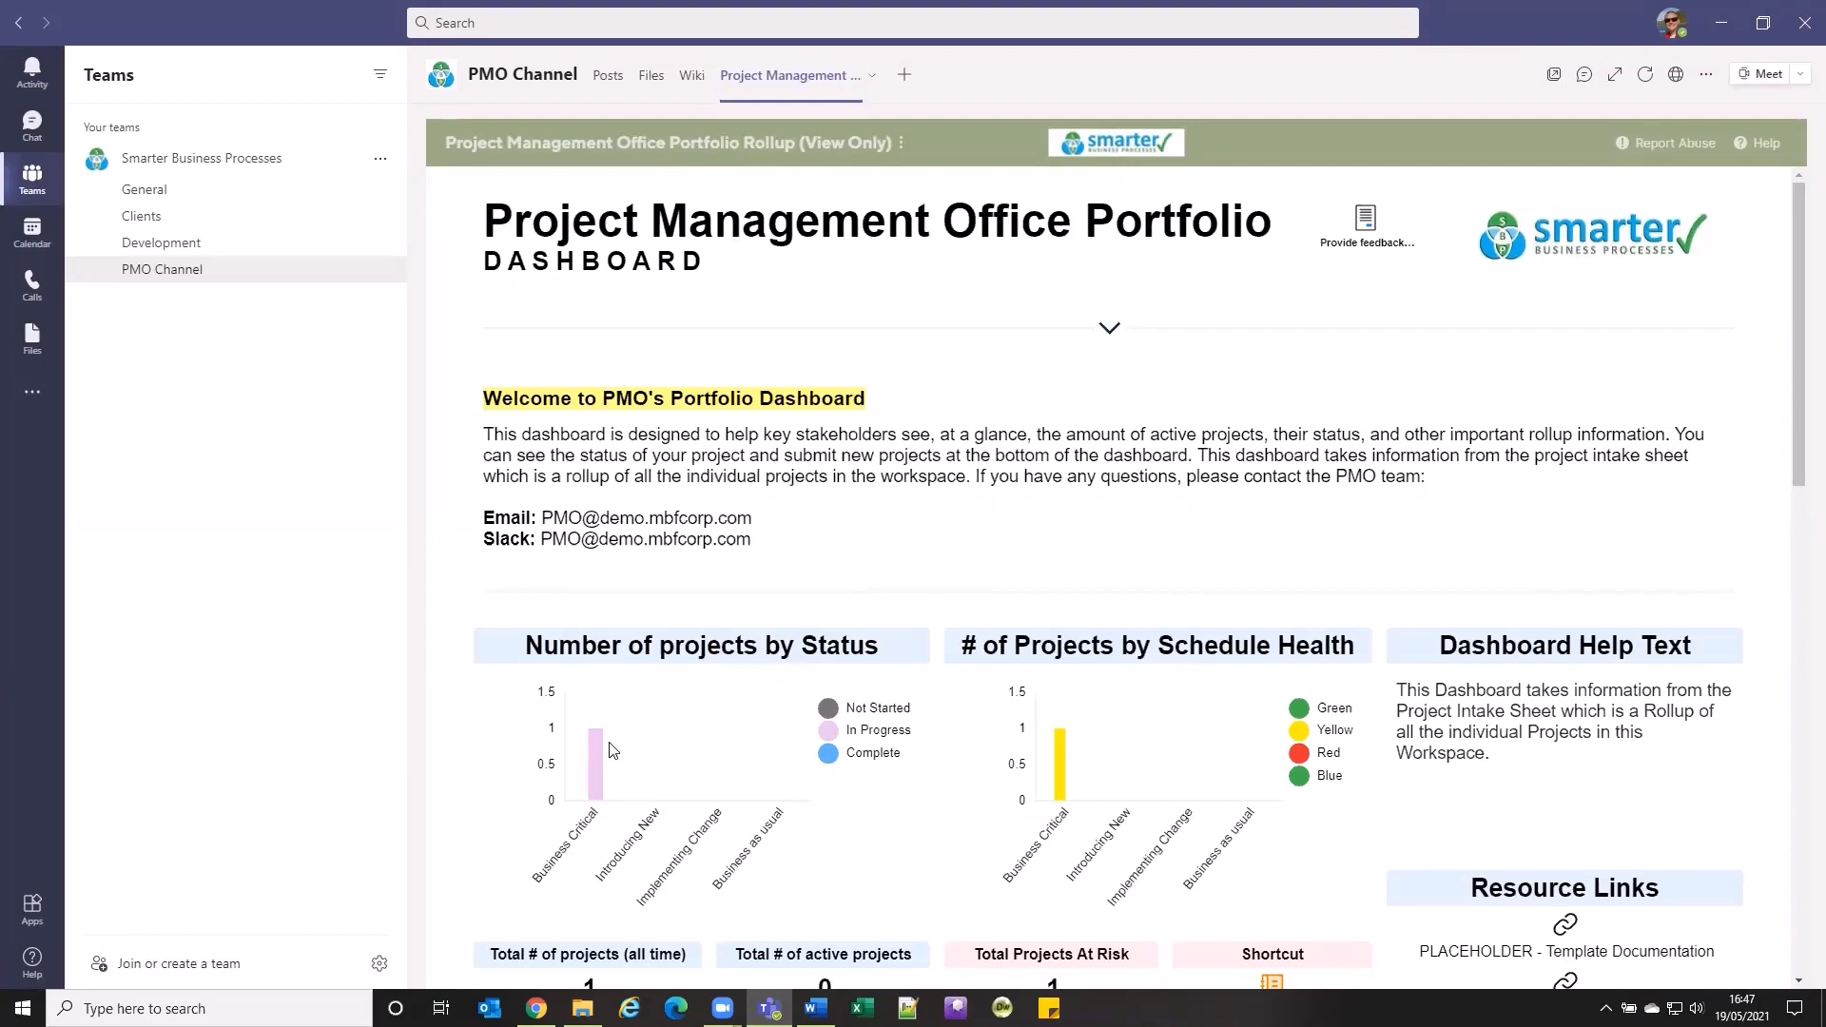
# Rename the Project Management Office Portfolio Rollup dashboard tab as PMO Rollup
pyautogui.moveTo(597, 771)
pyautogui.scroll(-2, 970, 480)
pyautogui.scroll(2, 957, 530)
pyautogui.click(835, 82)
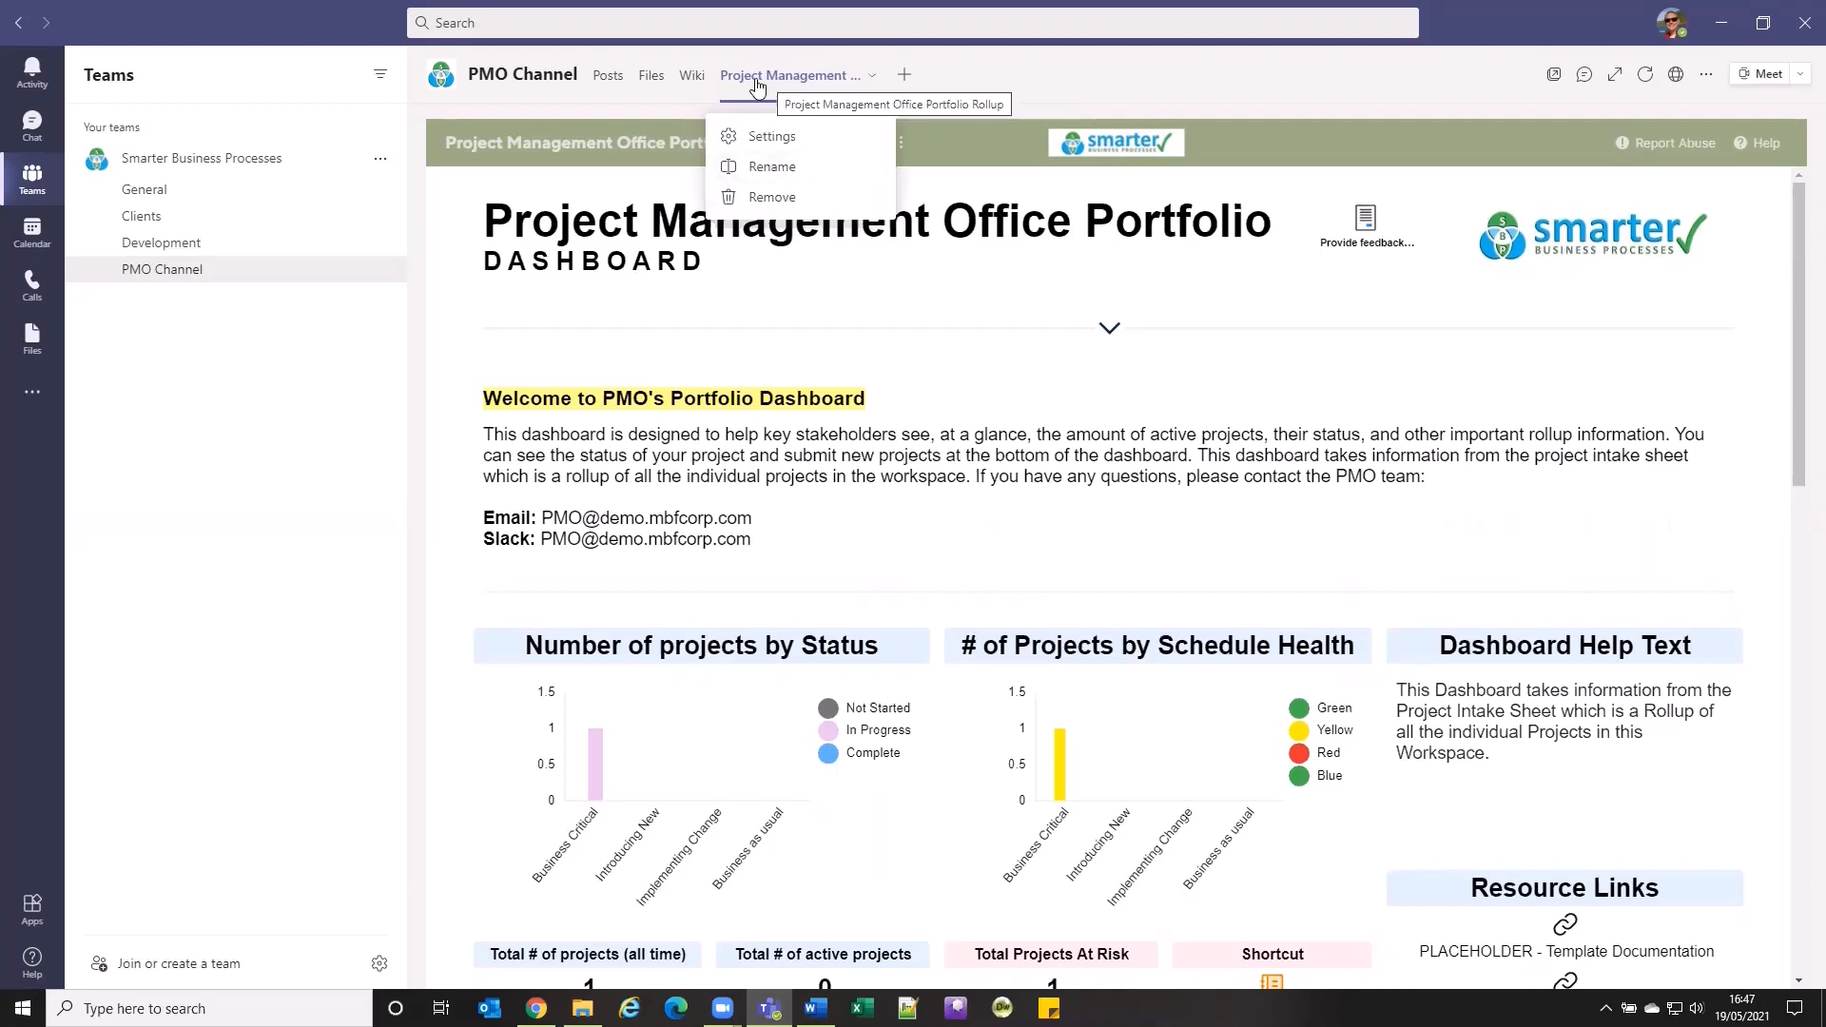
pyautogui.click(774, 166)
pyautogui.hotkey('ctrl', 'a')
pyautogui.write('PMO')
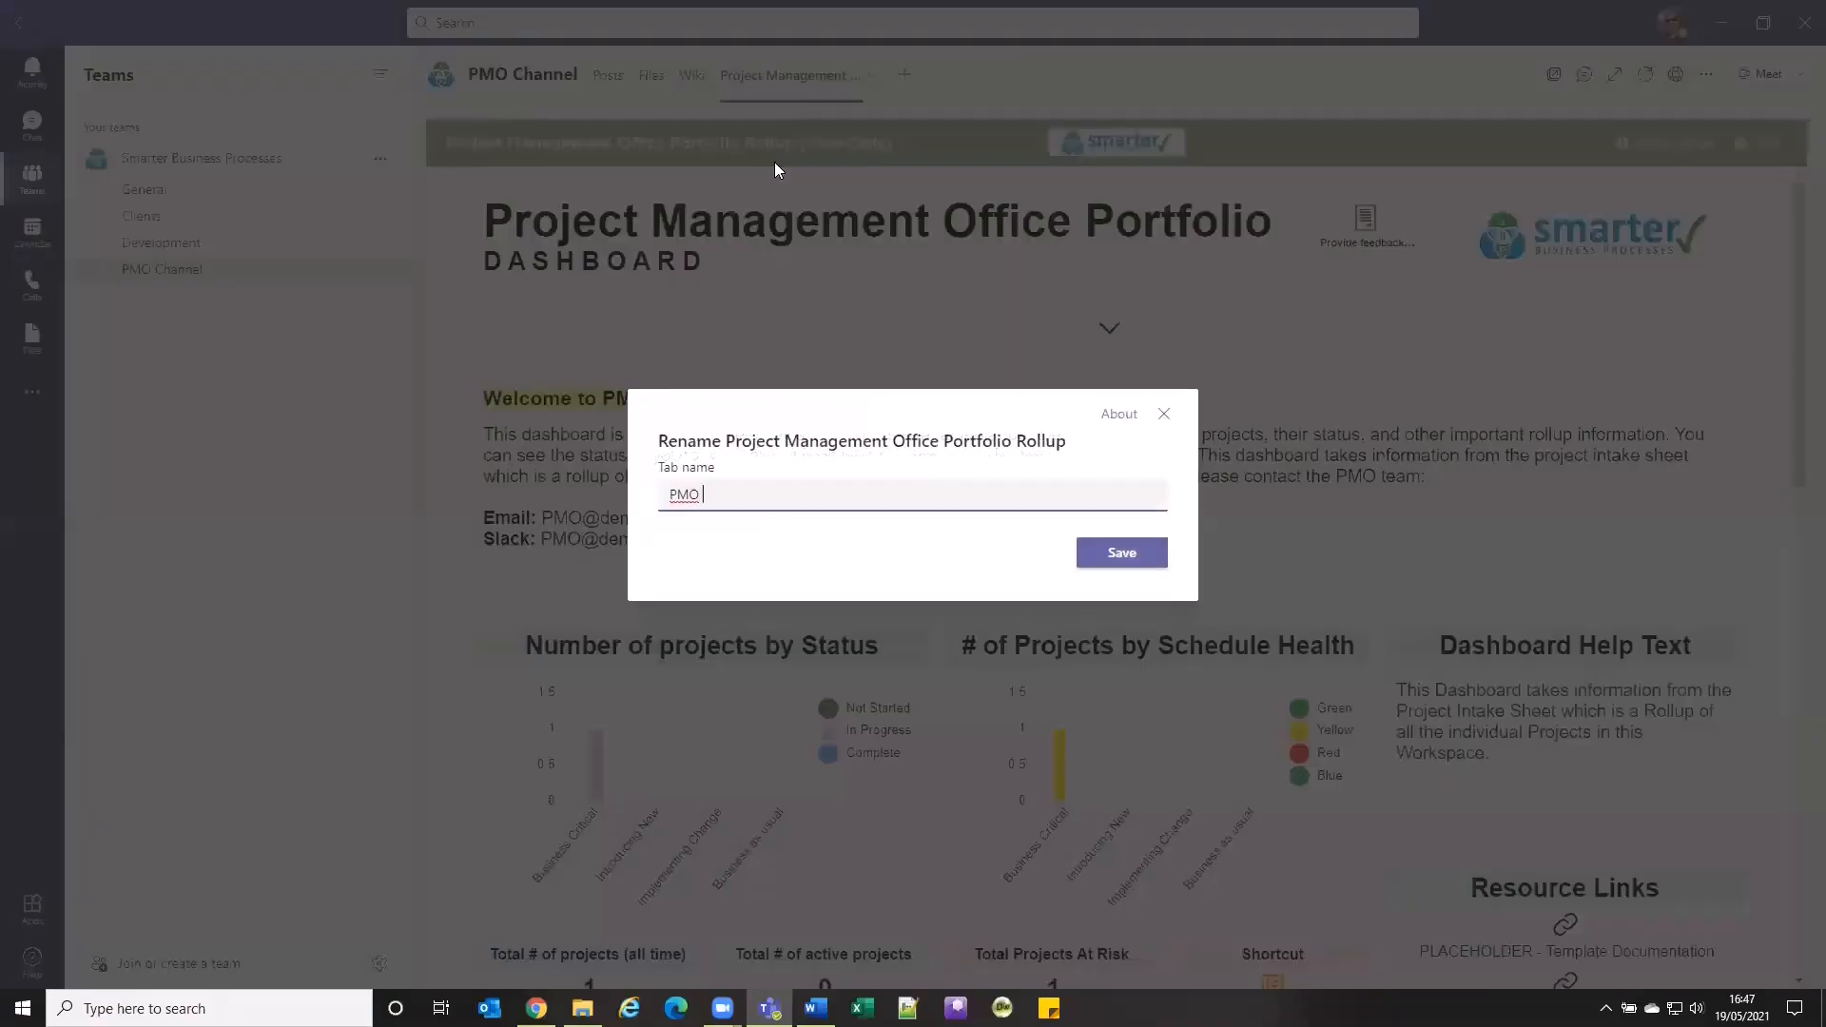
pyautogui.write(' Rollup')
pyautogui.click(1119, 554)
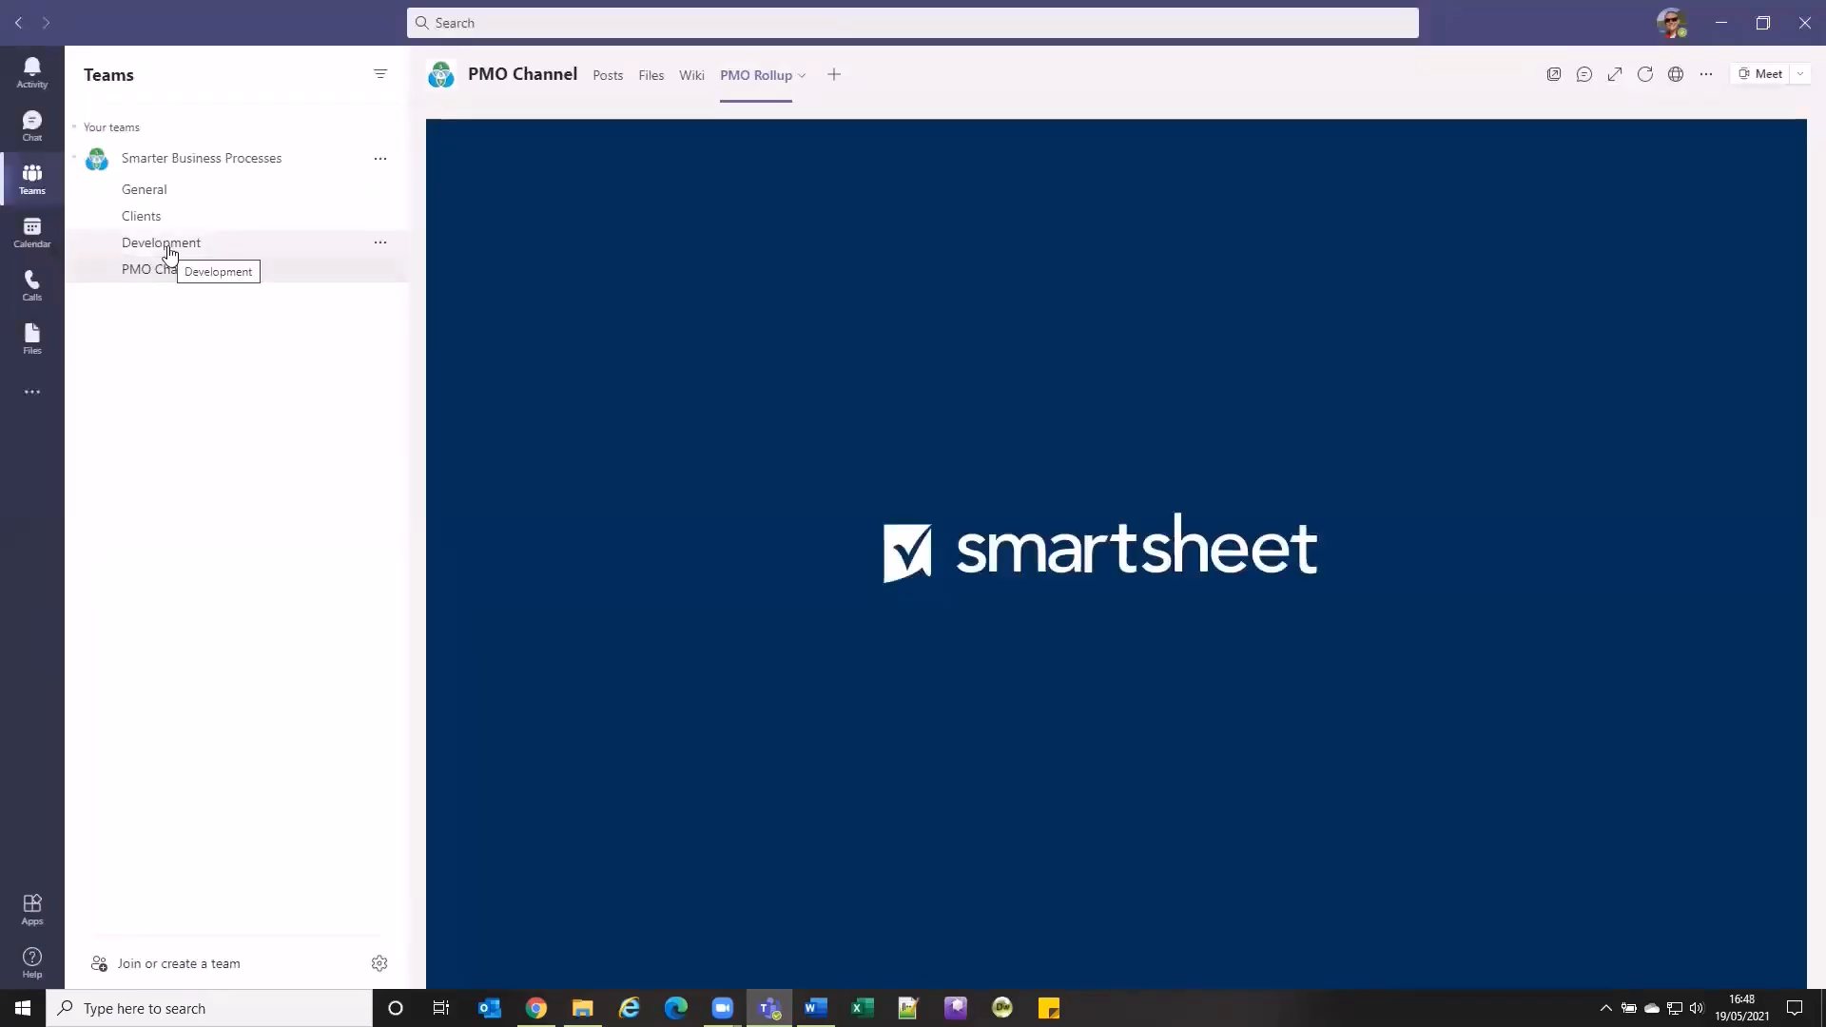
# Visit the Development channel, return to PMO Channel and reopen its PMO Rollup tab
pyautogui.click(144, 244)
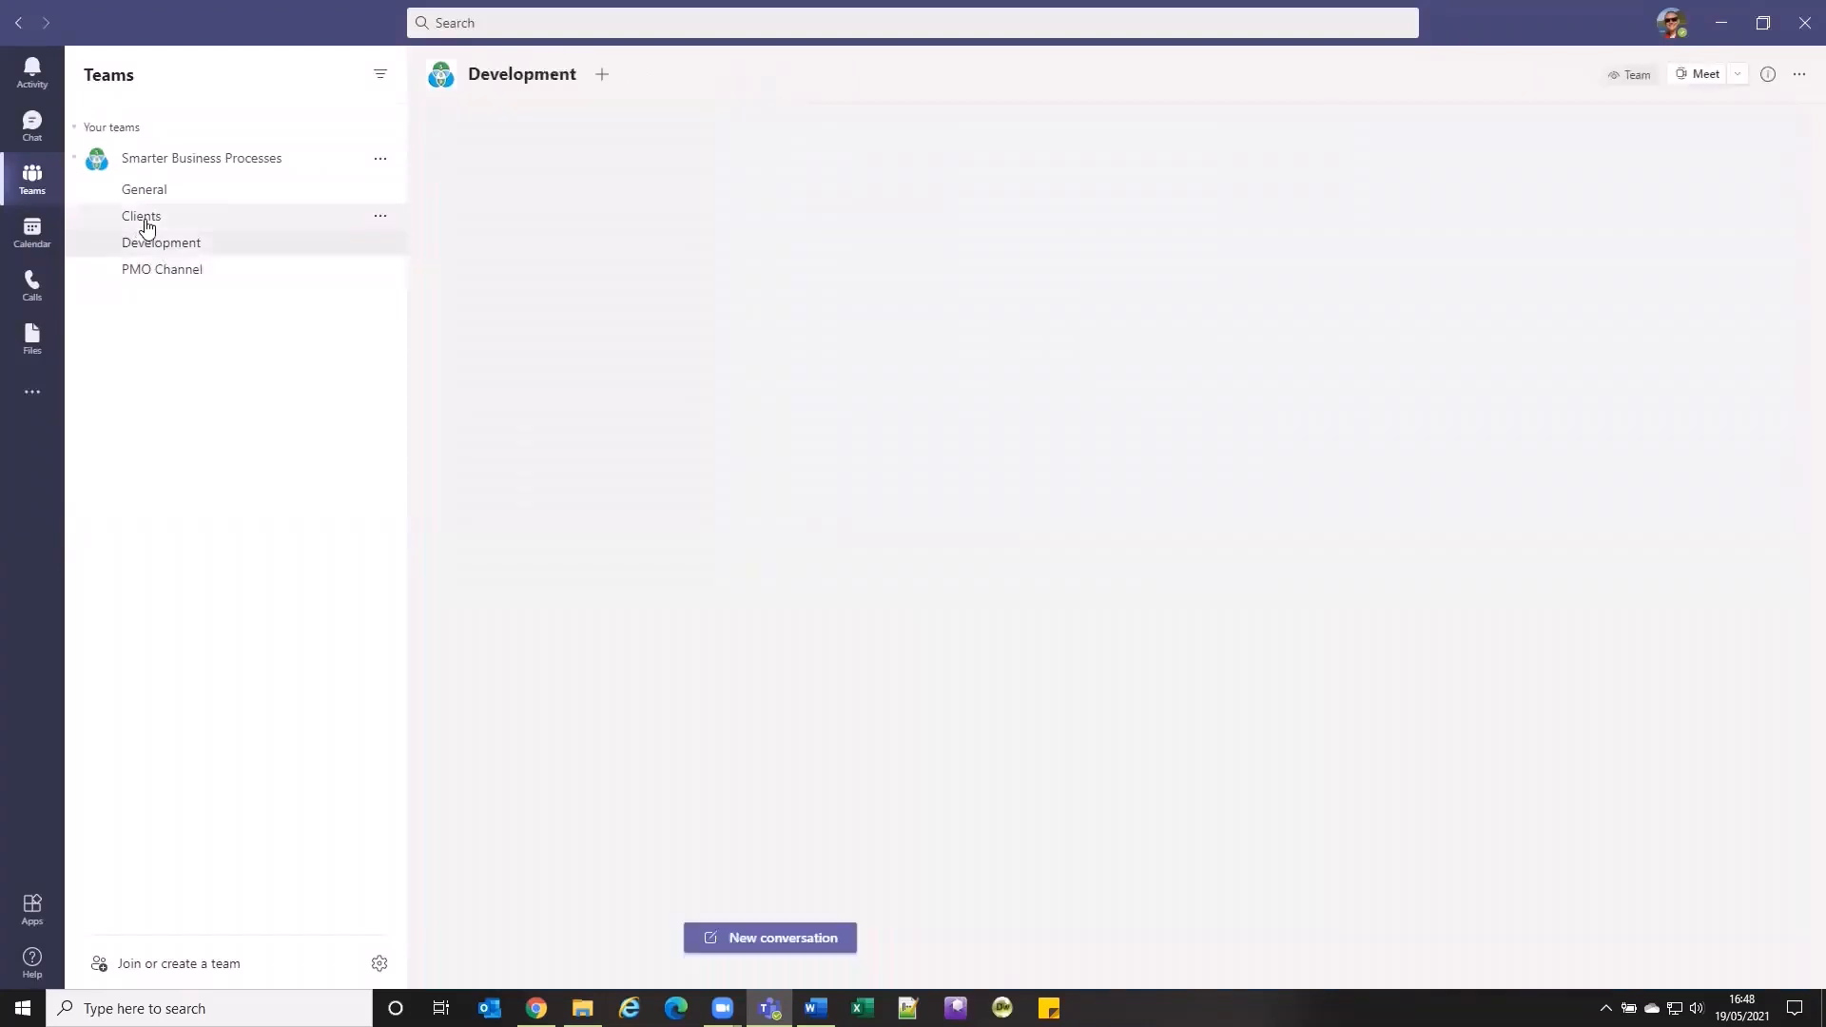
pyautogui.click(161, 270)
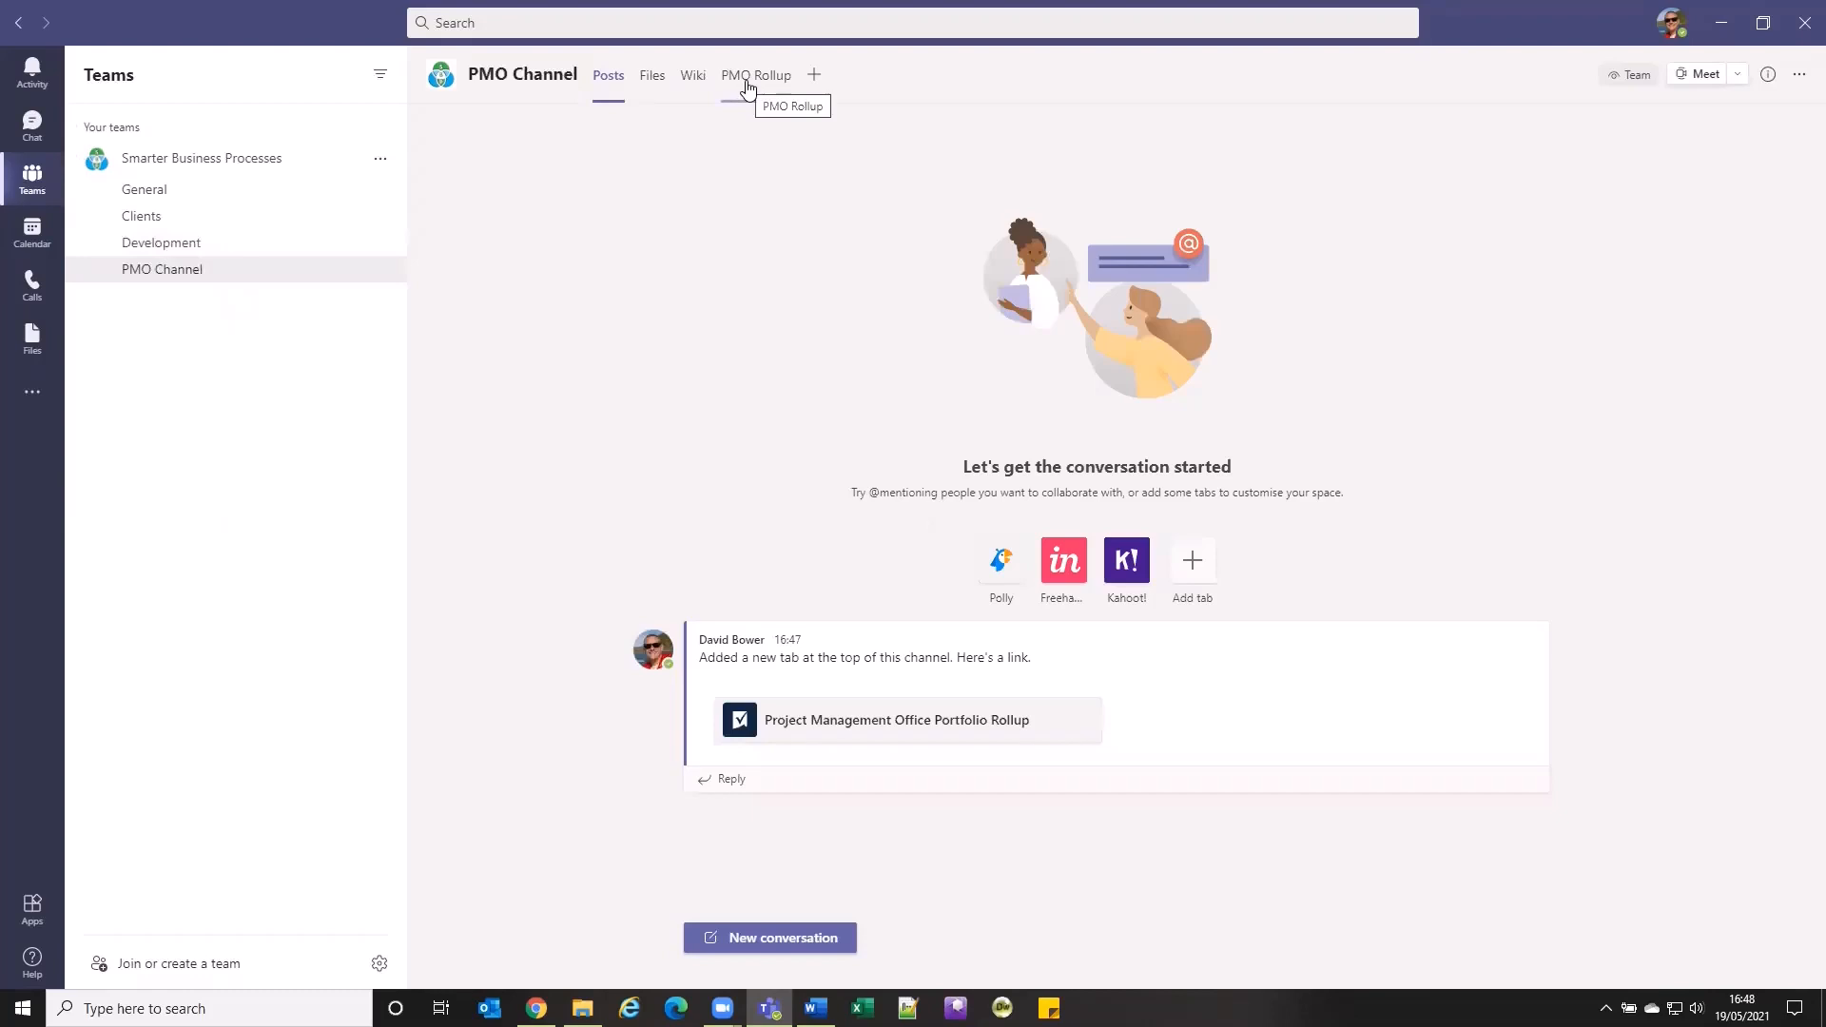
pyautogui.click(748, 86)
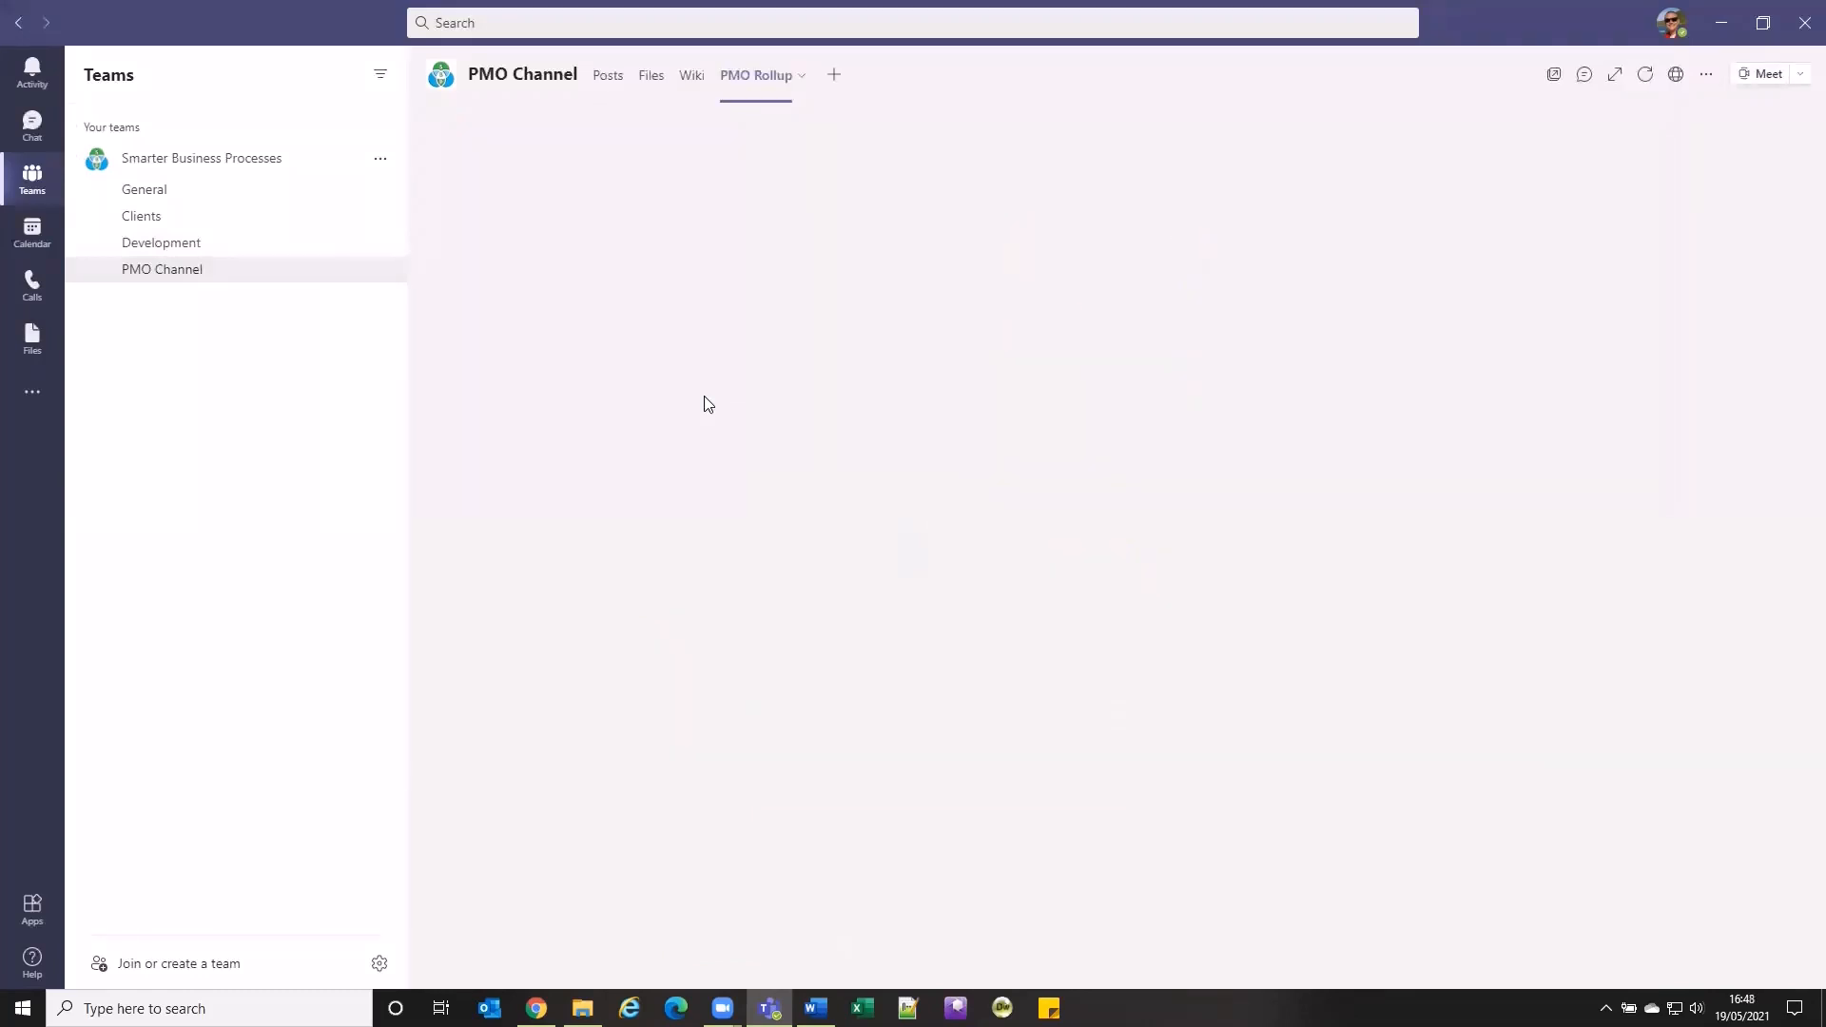